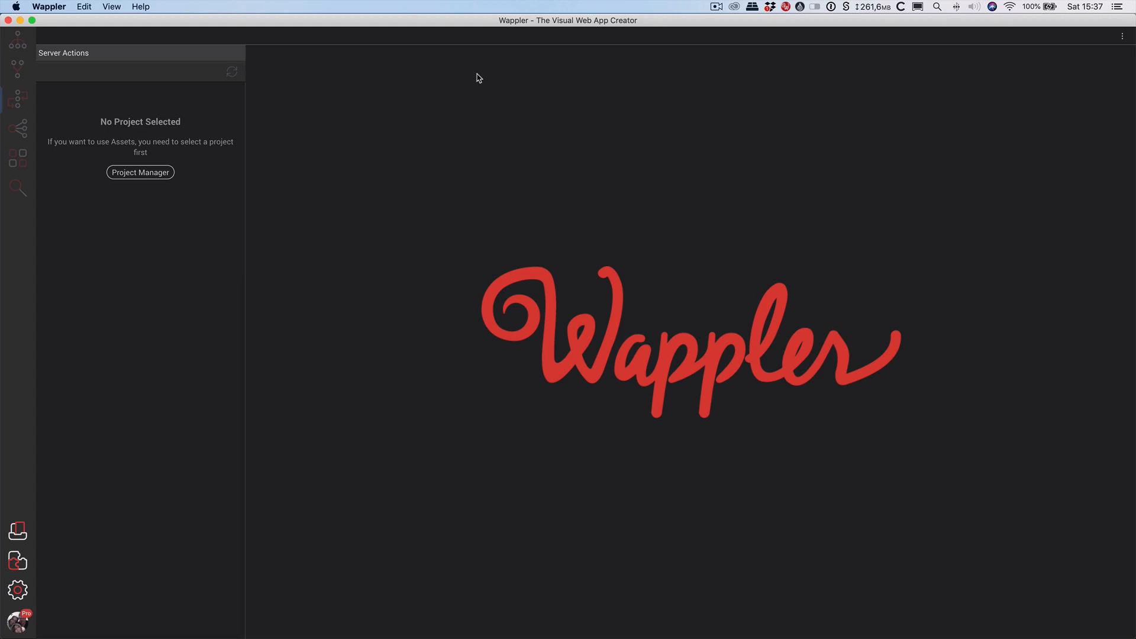
Check Wappler's version information and review the database design in the browser.
click(65, 6)
click(65, 21)
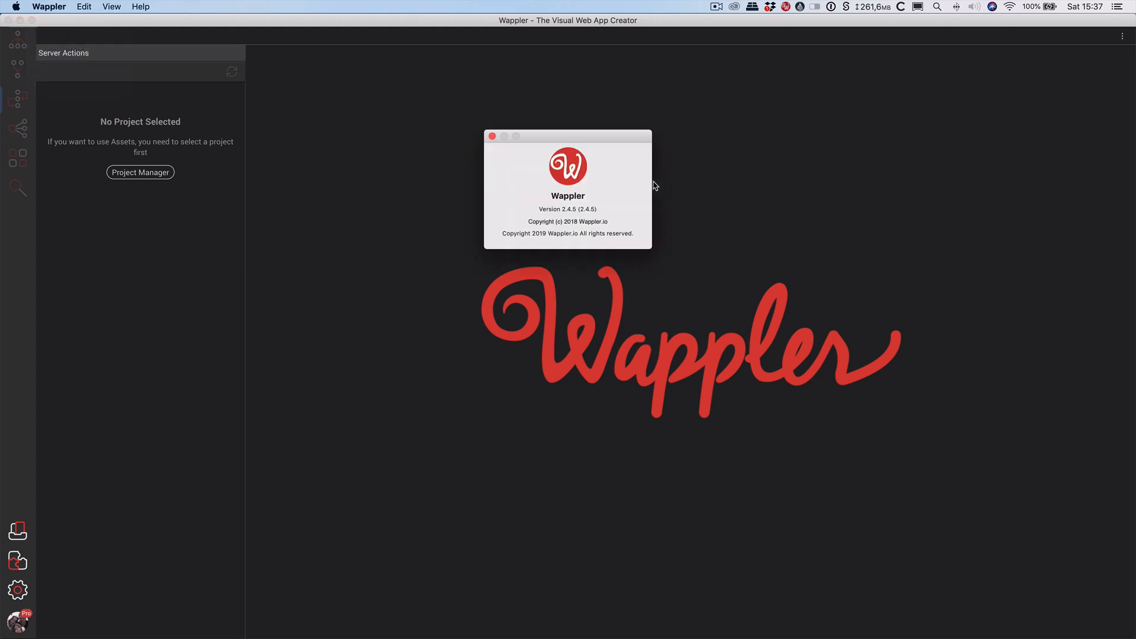
click(491, 136)
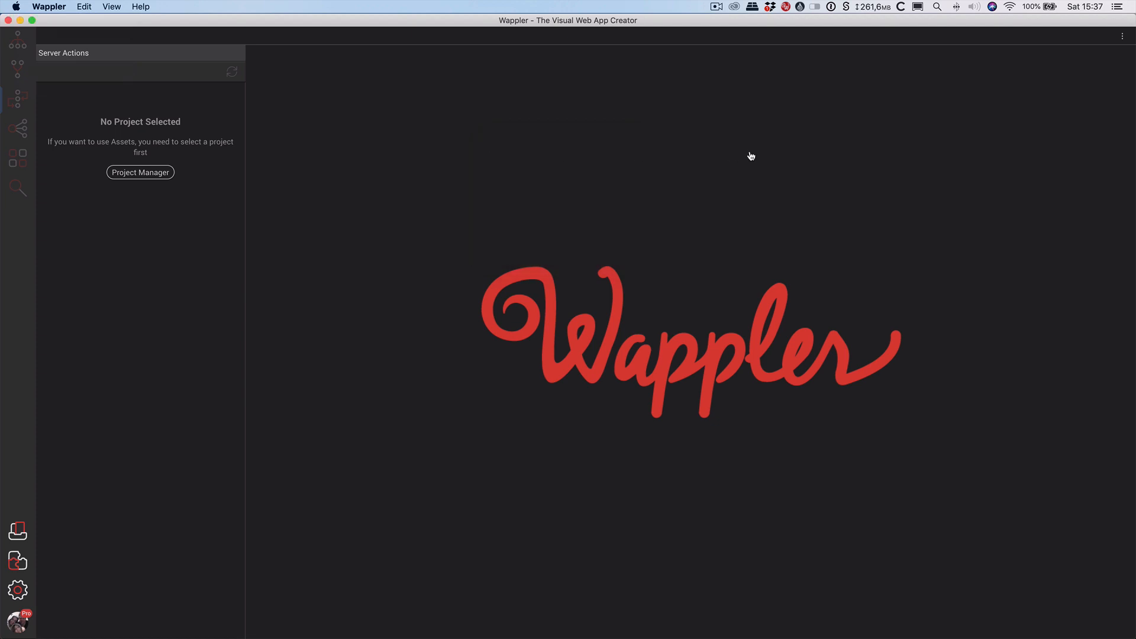
key(super+Tab)
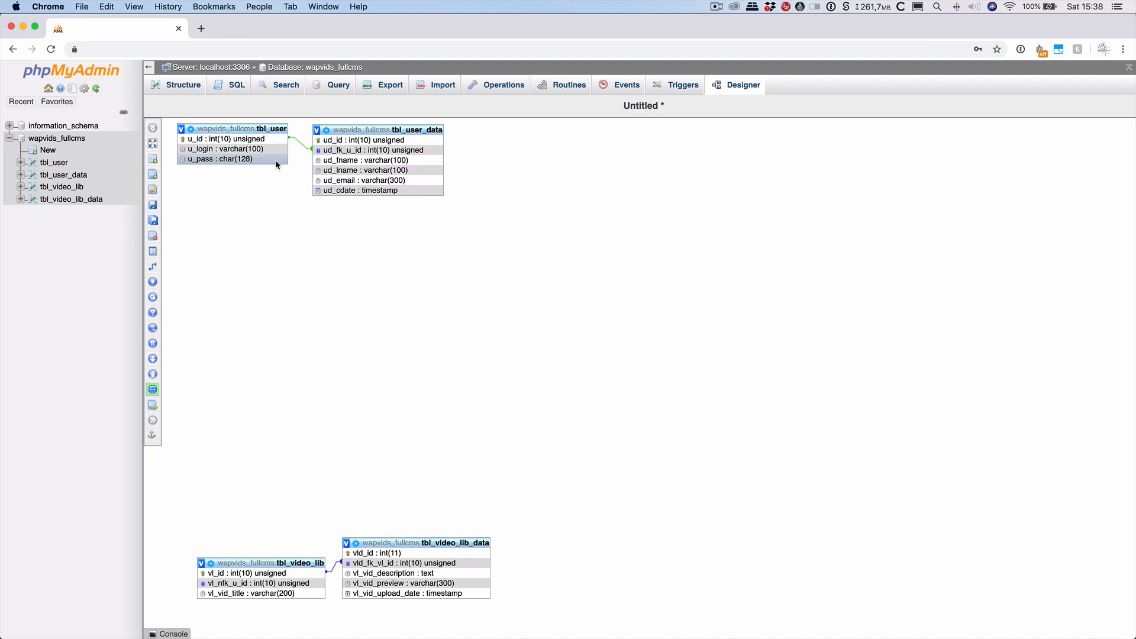
key(super+Tab)
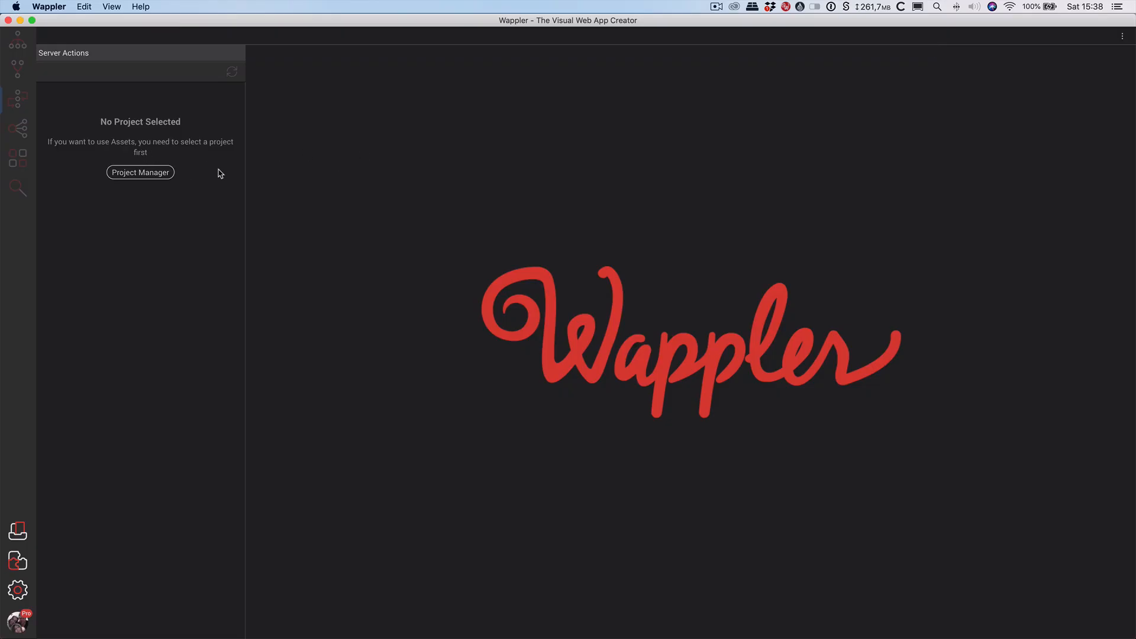
Create a blank-template project named wapvide in the wapvids folder and open it.
click(144, 172)
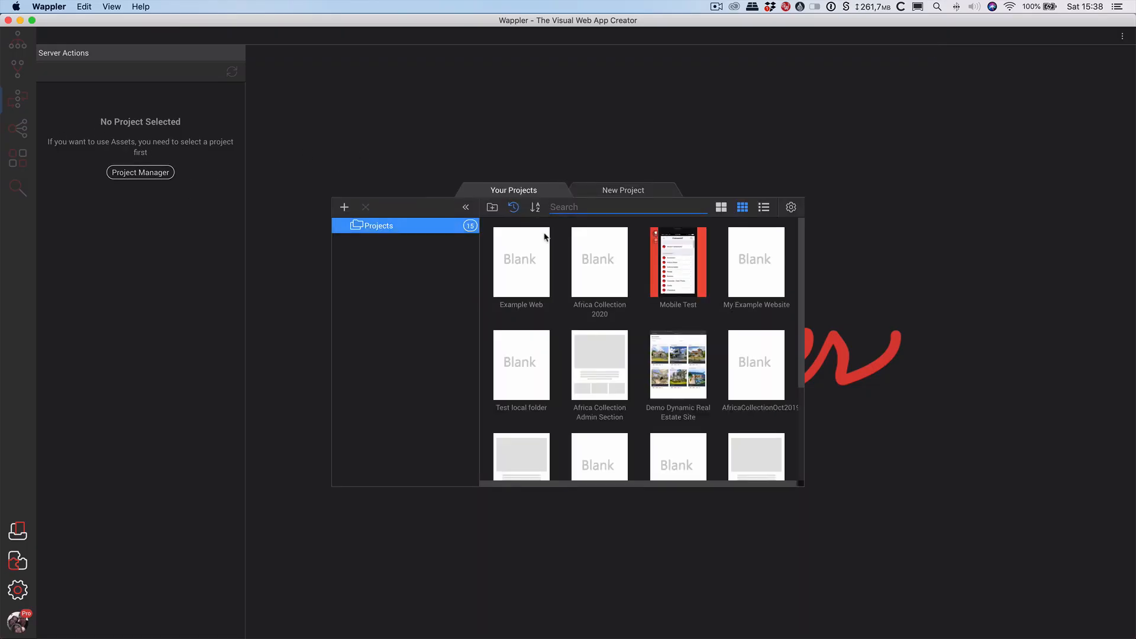
click(650, 192)
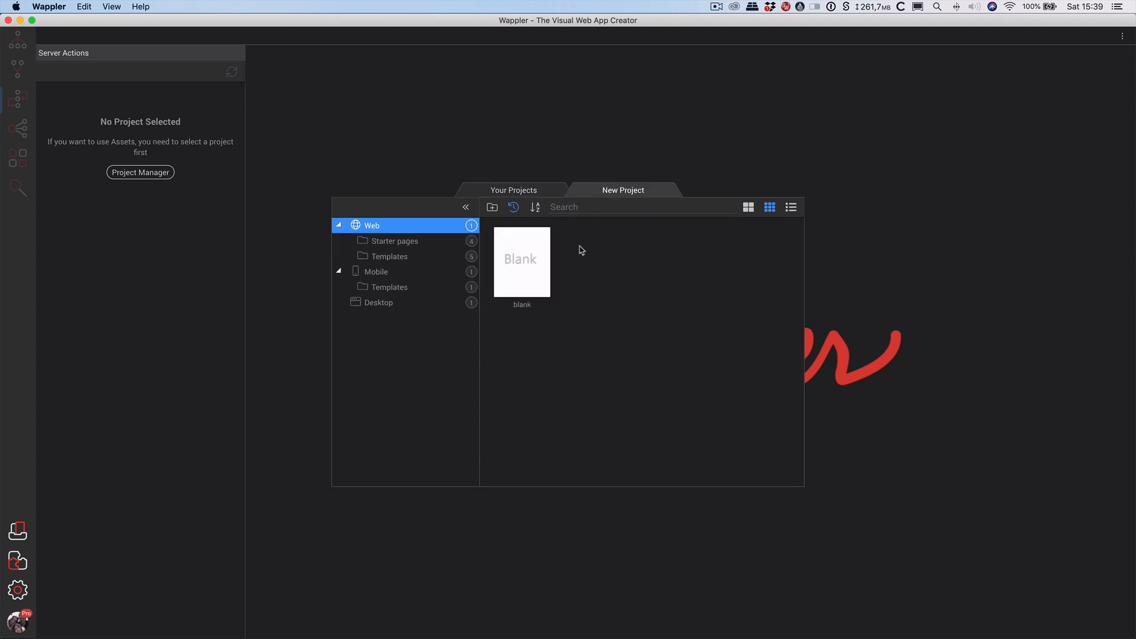
click(519, 254)
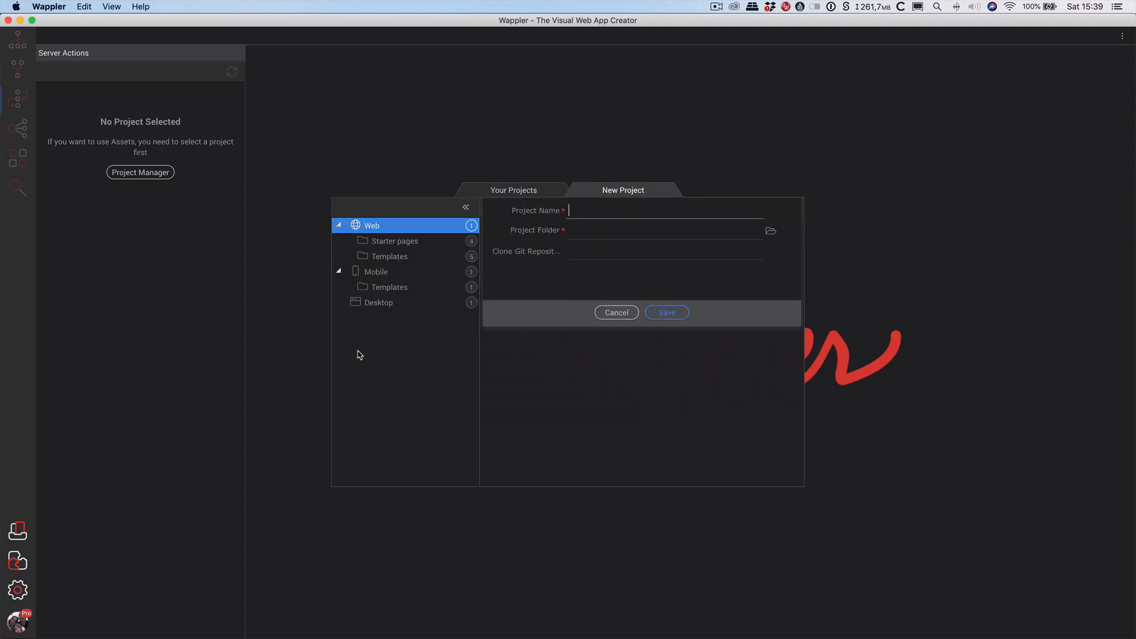
text(W)
click(736, 236)
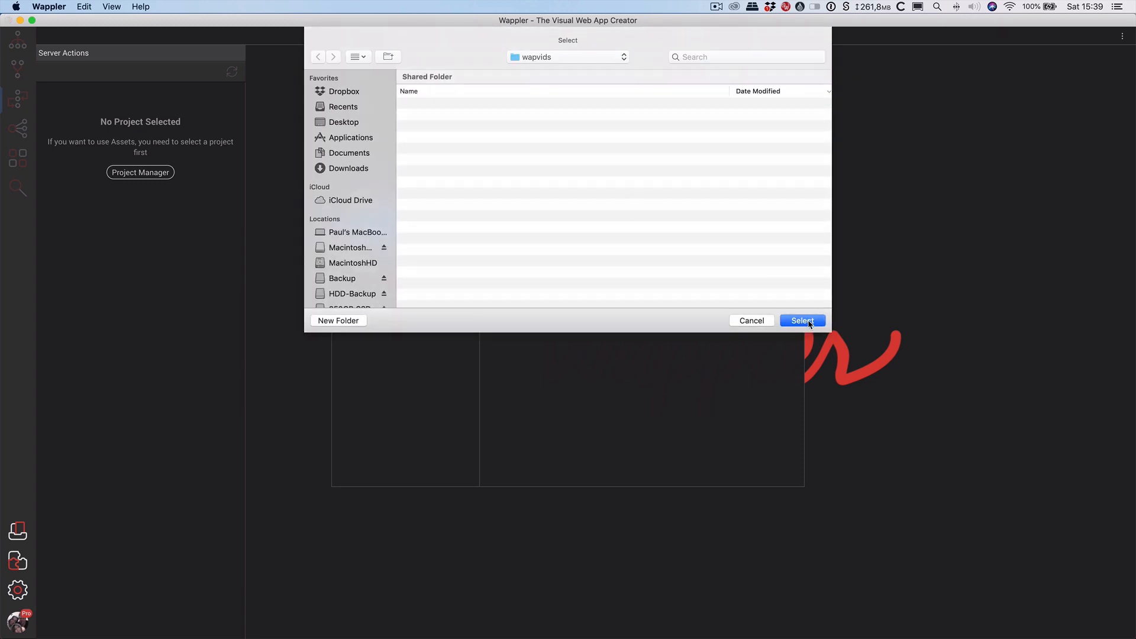
click(808, 321)
click(680, 314)
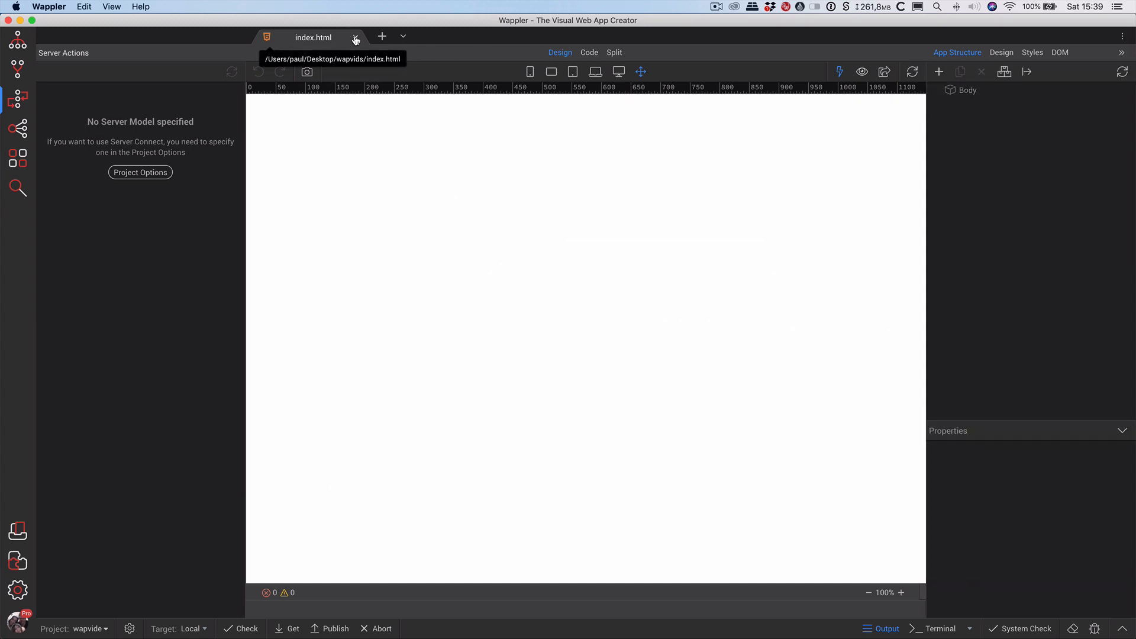
Close and delete the starter index.html, leaving only the css folder in the project.
click(355, 38)
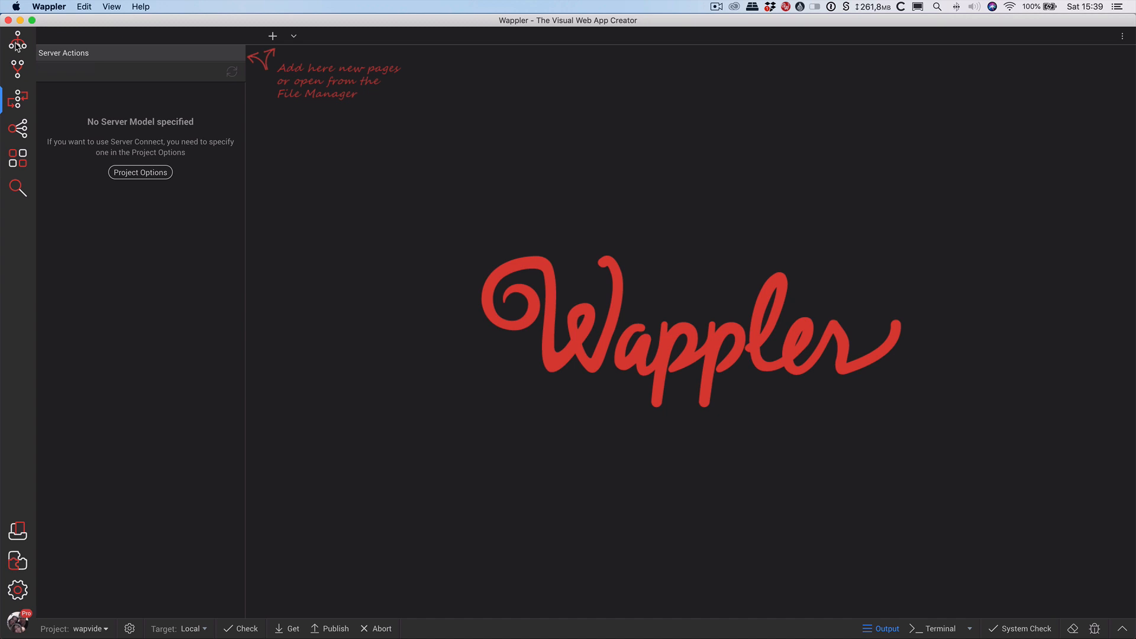
click(18, 47)
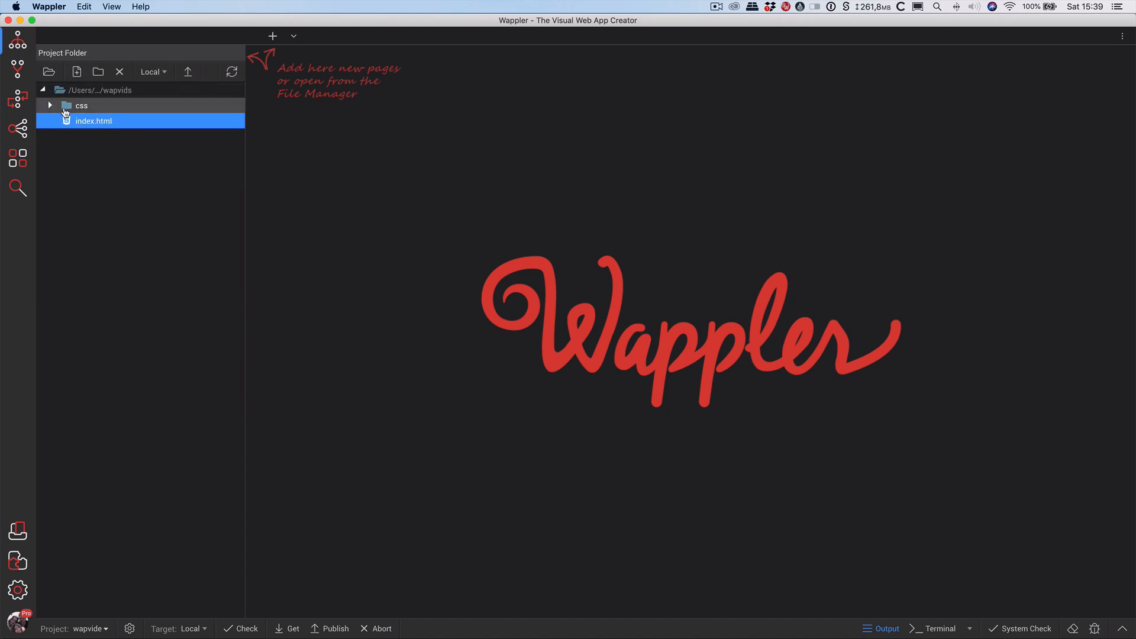
right_click(94, 119)
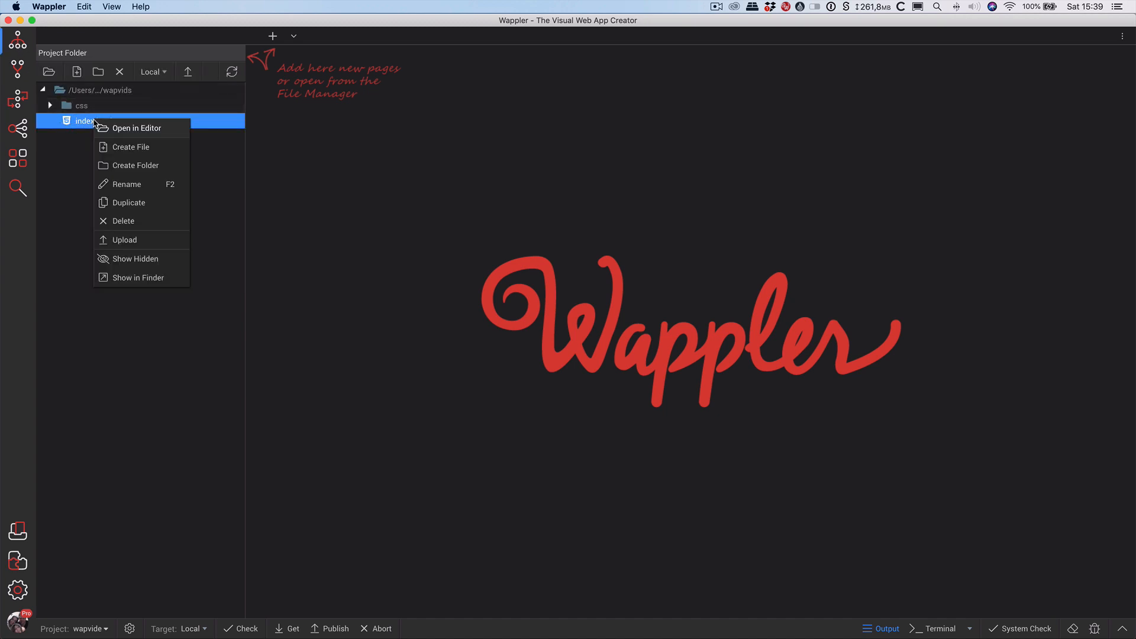
click(146, 224)
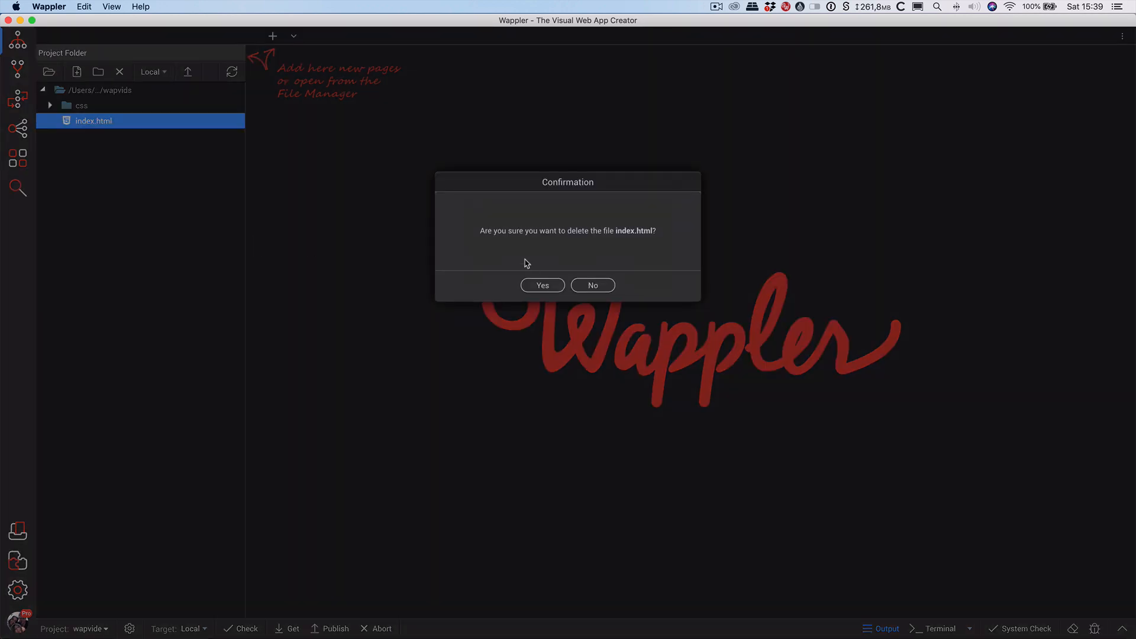
click(535, 286)
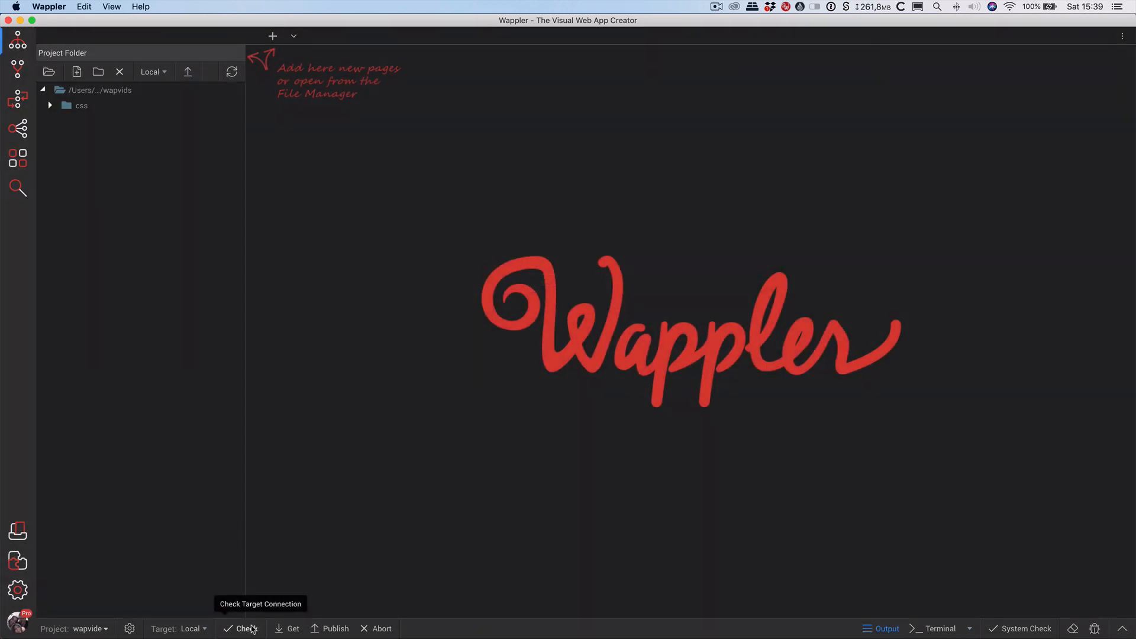
click(130, 629)
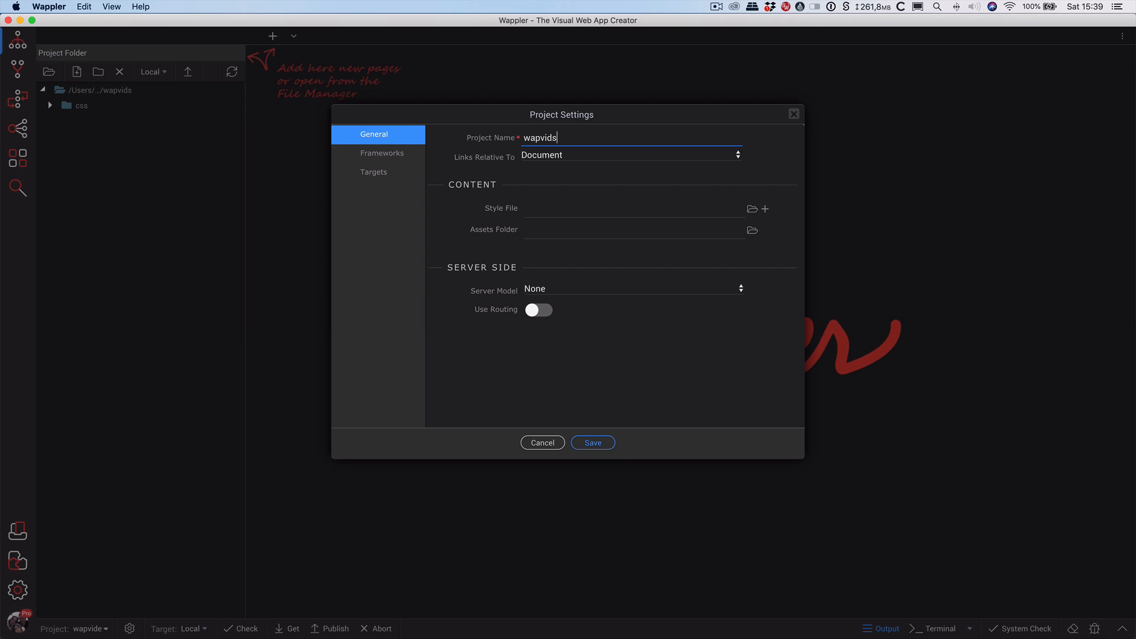
Make links relative to Site Root and set PHP as the server model.
click(586, 156)
click(583, 191)
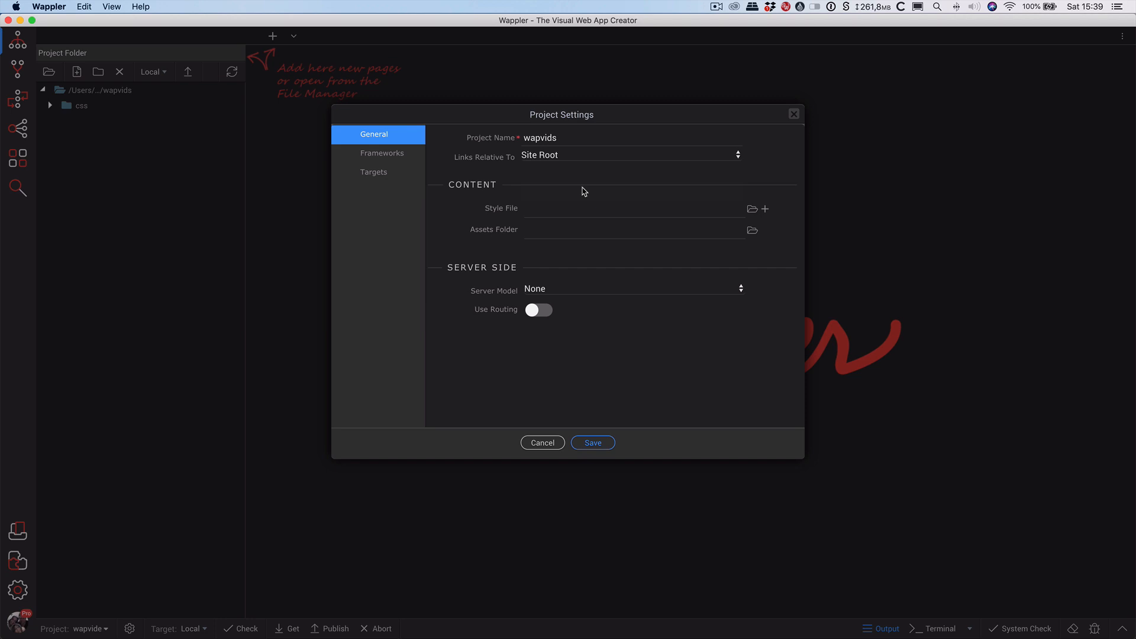
click(590, 293)
click(587, 325)
Remove the default frameworks from the project and save the settings.
click(404, 156)
click(497, 171)
click(481, 153)
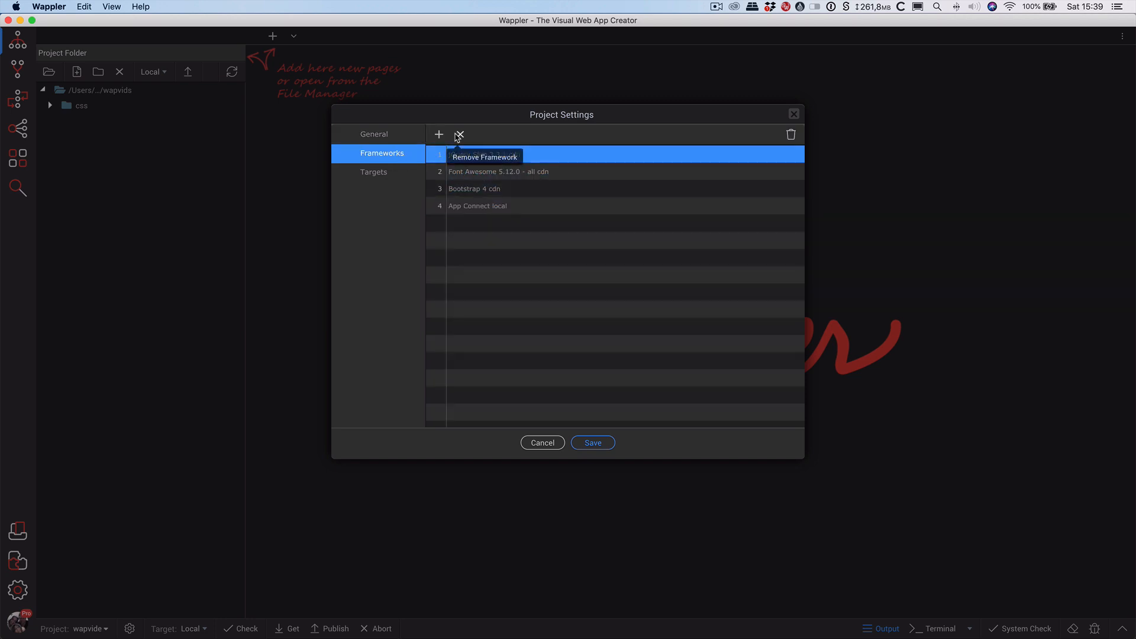
click(480, 170)
click(476, 194)
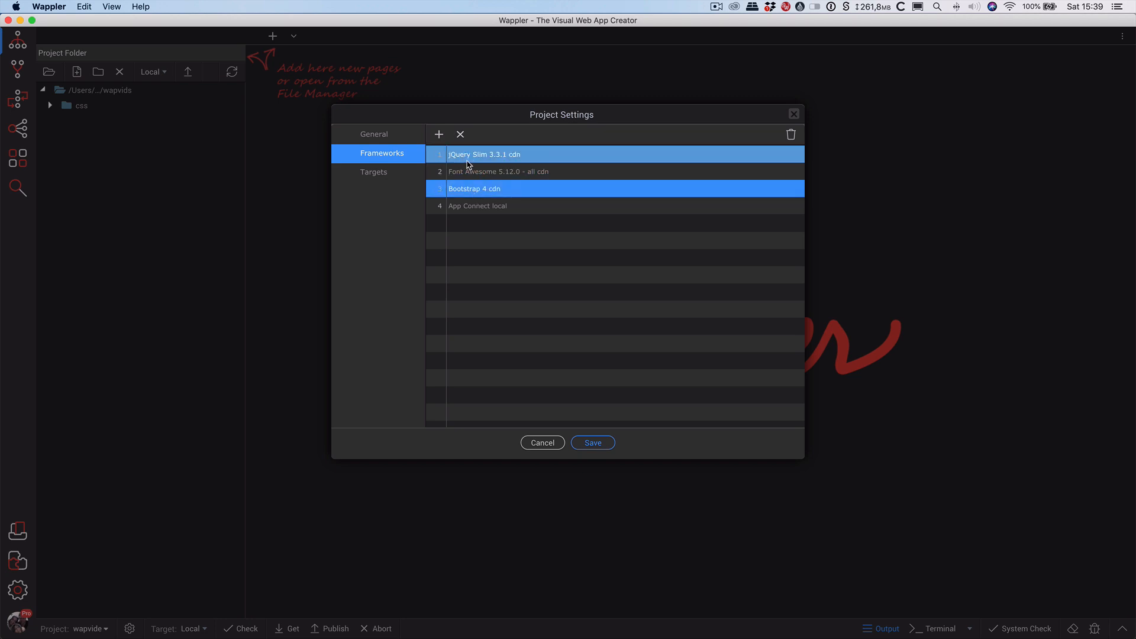
click(469, 161)
click(467, 187)
click(593, 443)
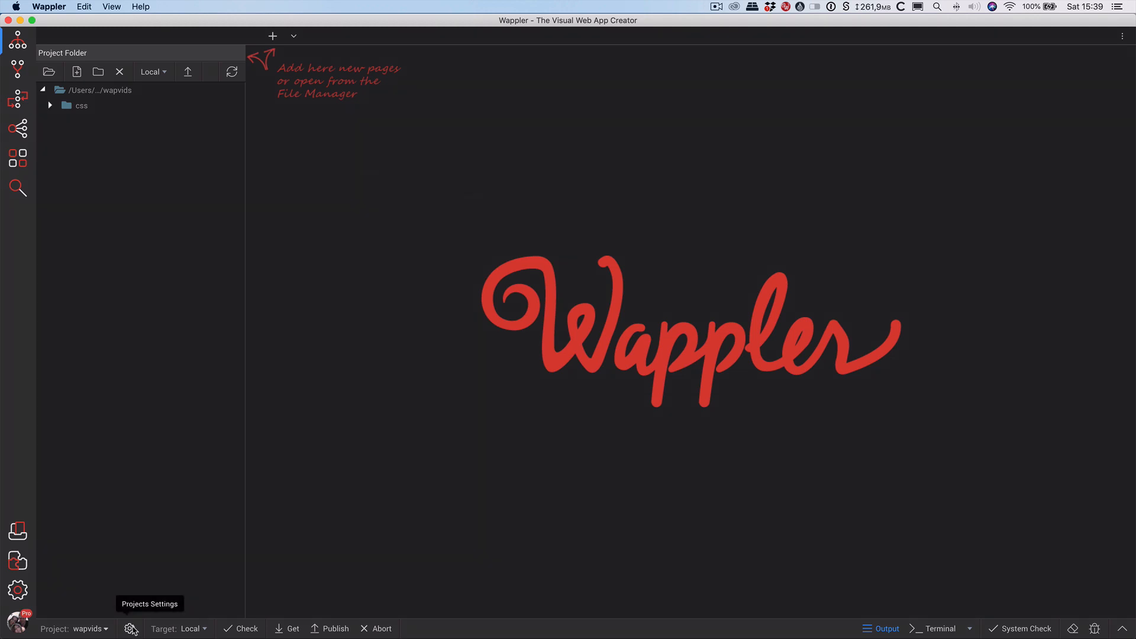
Add the App Connect local and Bootstrap 4 cdn frameworks to the project.
click(129, 628)
click(397, 155)
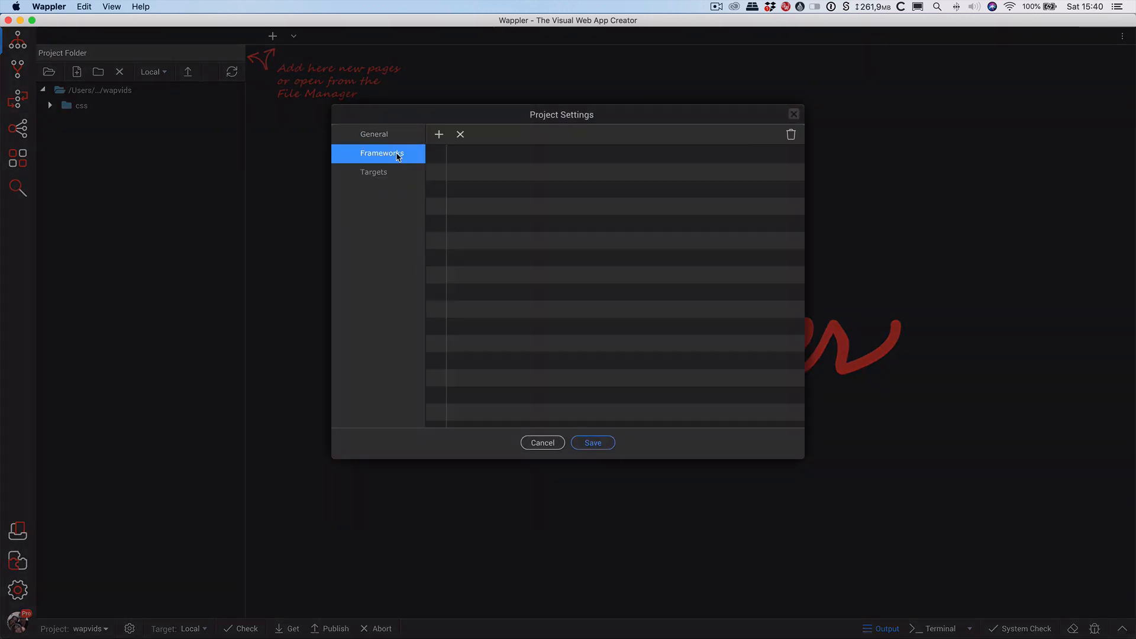
click(438, 134)
double_click(368, 200)
click(438, 134)
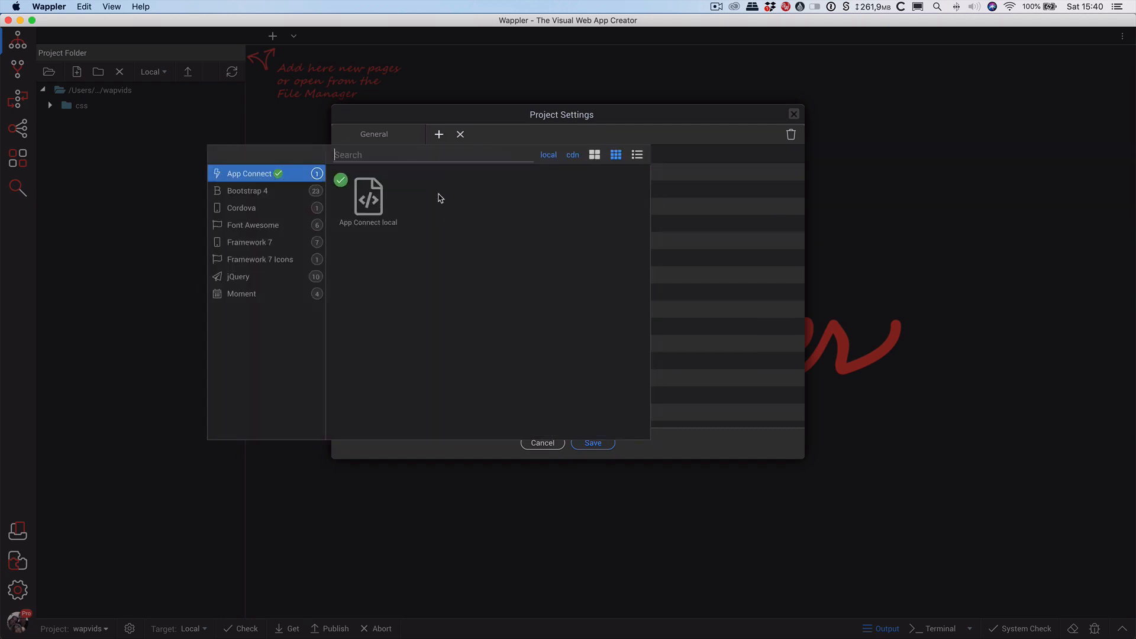
click(255, 195)
double_click(369, 201)
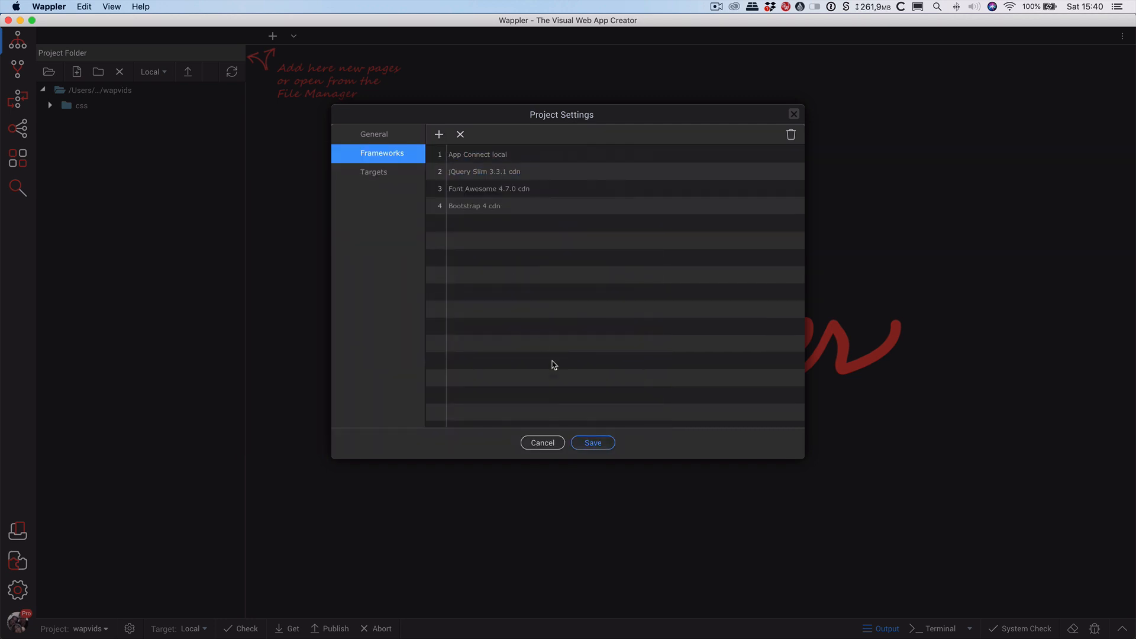
click(380, 174)
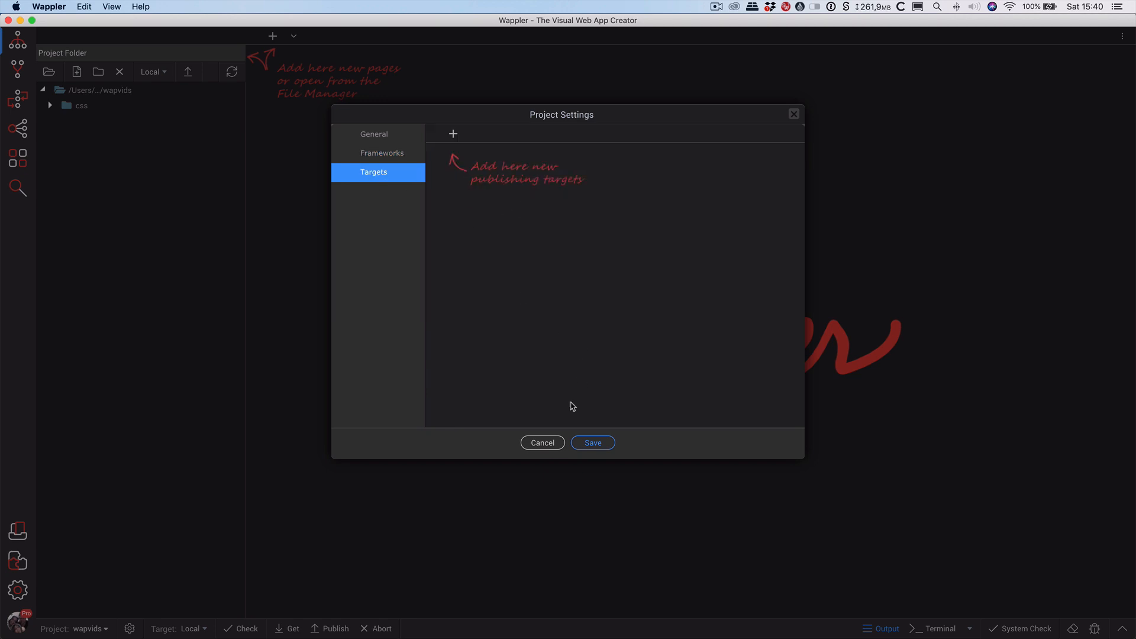
Add a new publishing target named 'wapvids server' of type Own Server.
click(453, 134)
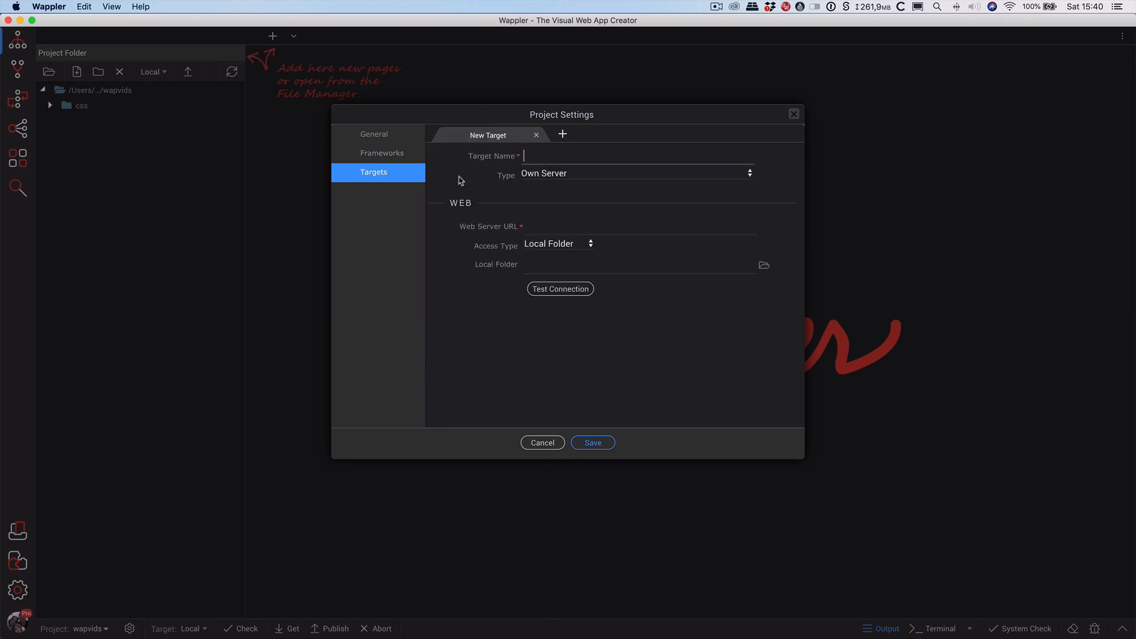
click(540, 159)
text(wapvids server)
click(540, 168)
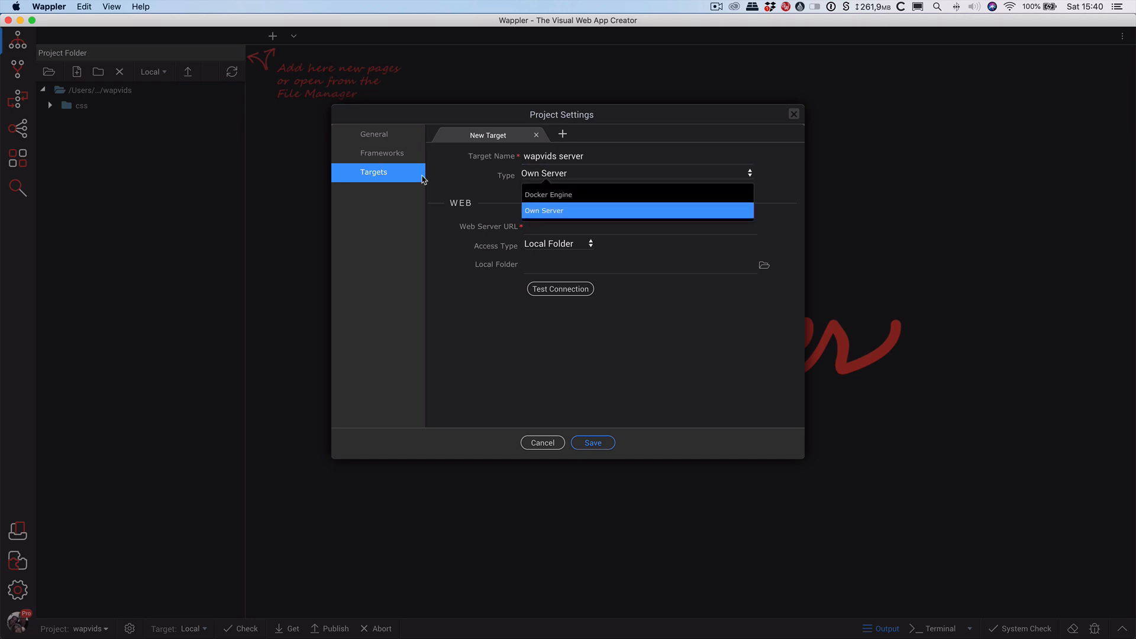
click(541, 207)
click(579, 228)
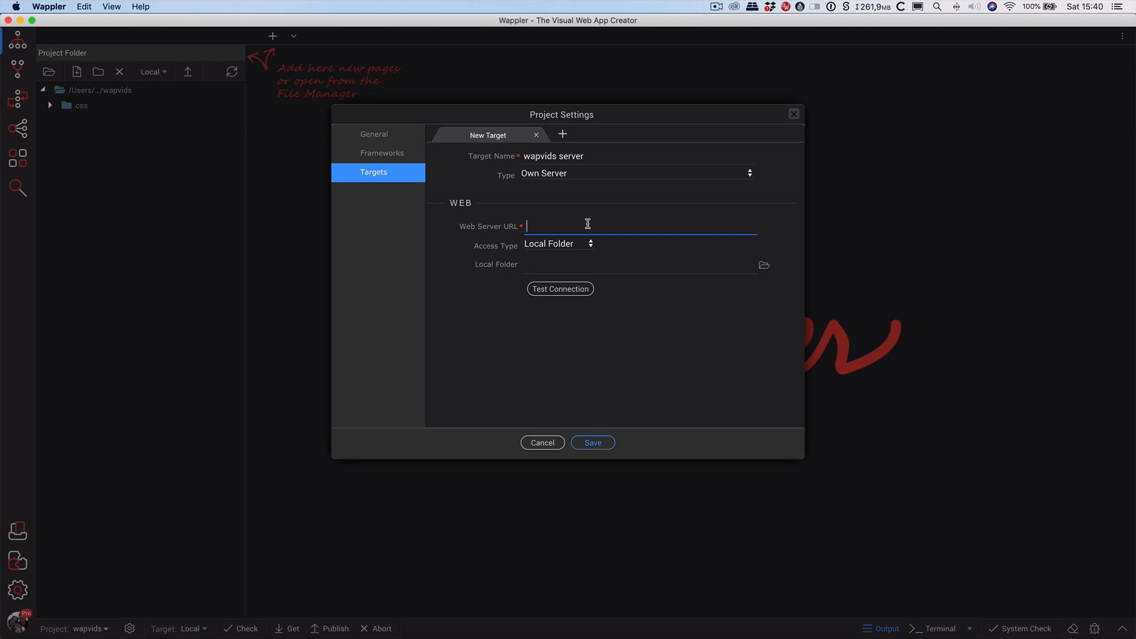
text(wapvids.com)
click(525, 226)
text(http://)
click(572, 247)
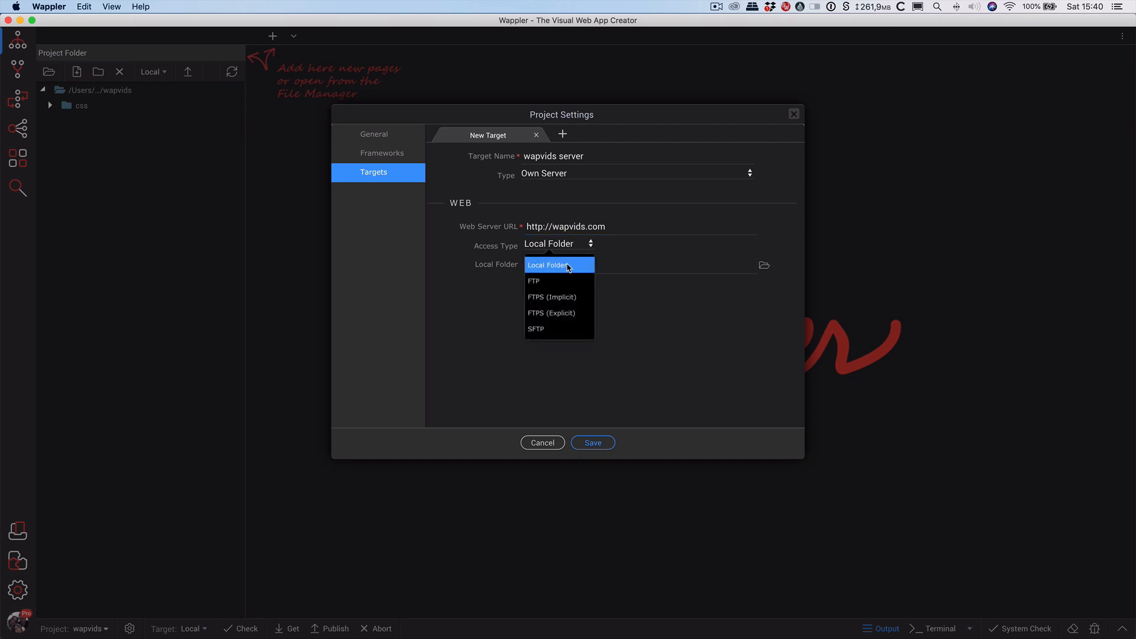
click(566, 282)
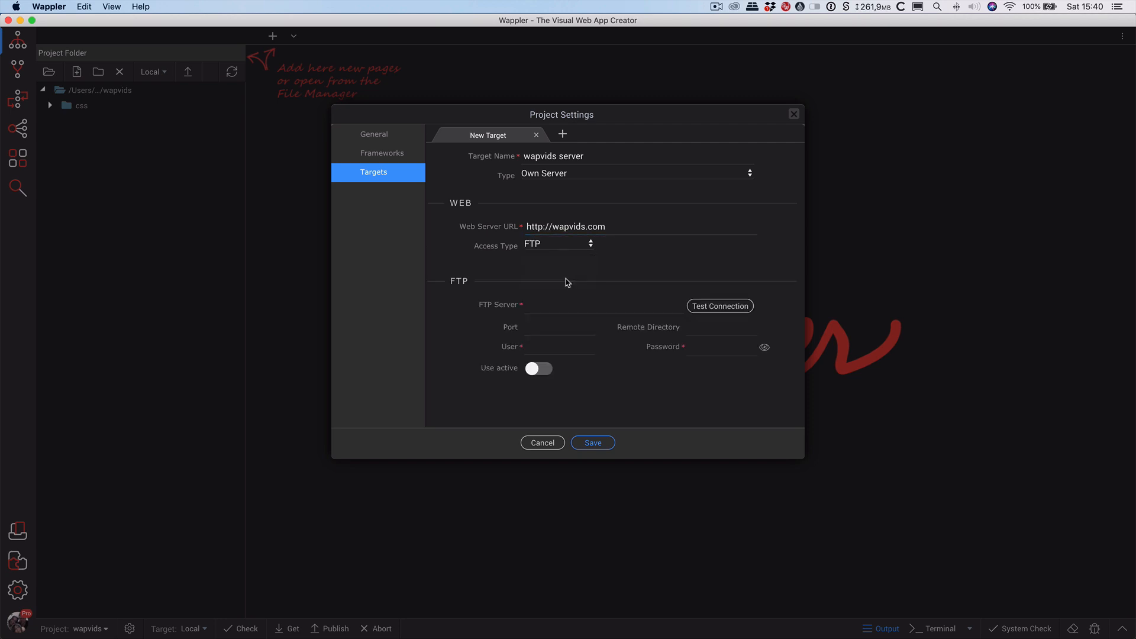
Enter FTP server wapvids.com, the FTP user name and password, and remote directory /public_html/.
click(569, 247)
click(585, 307)
text(wapvids)
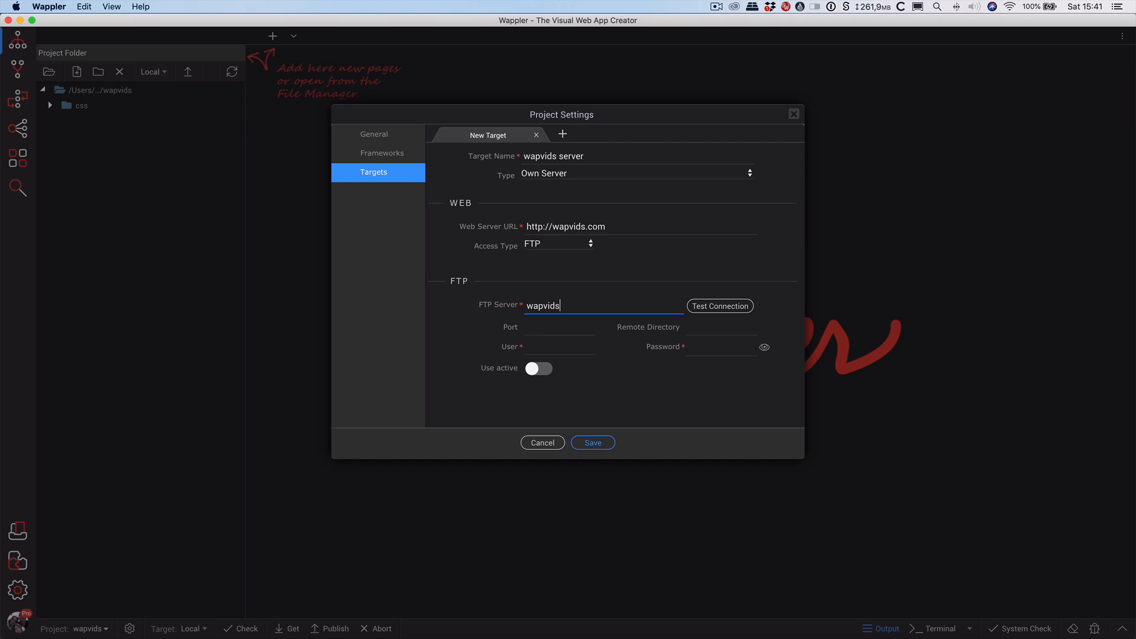
text(.com)
click(546, 327)
click(565, 349)
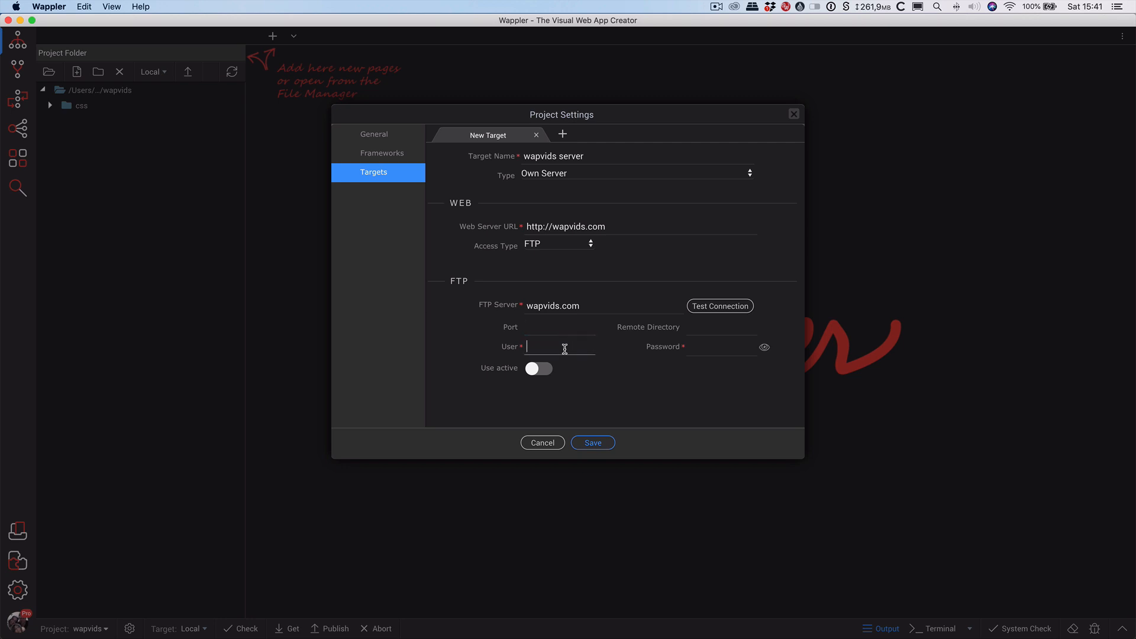
click(722, 347)
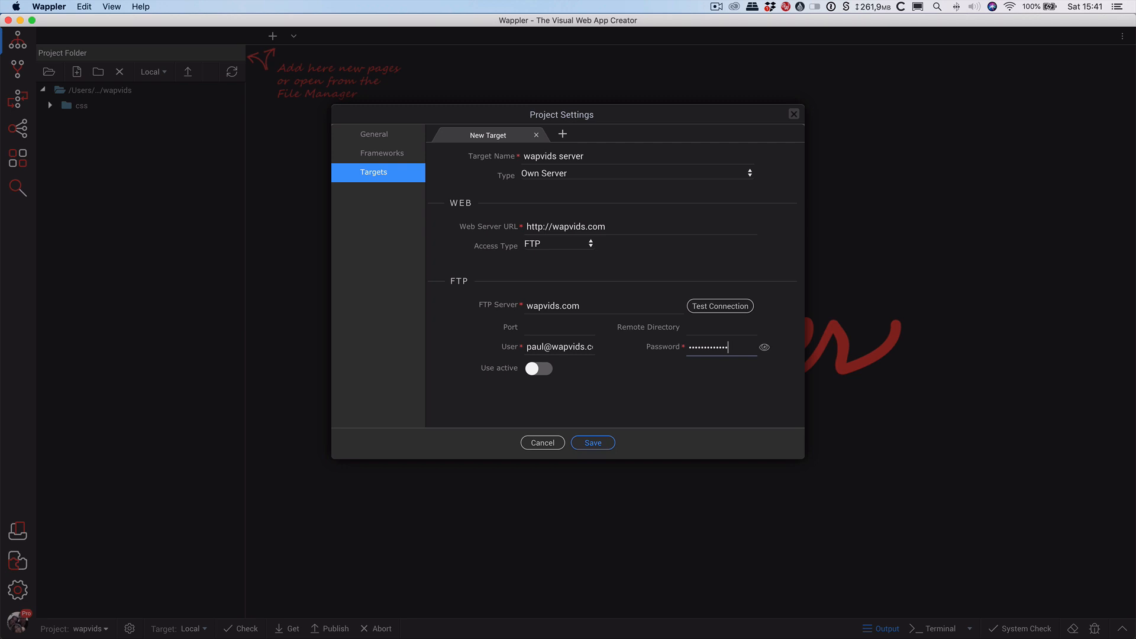
click(716, 325)
text(/public_html/)
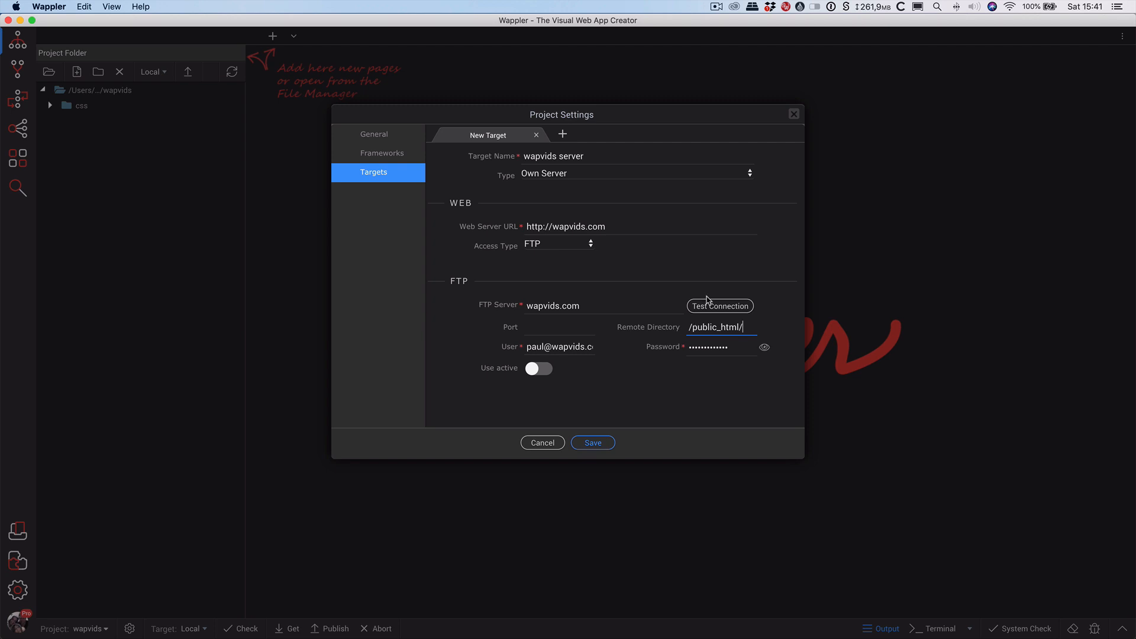
click(707, 307)
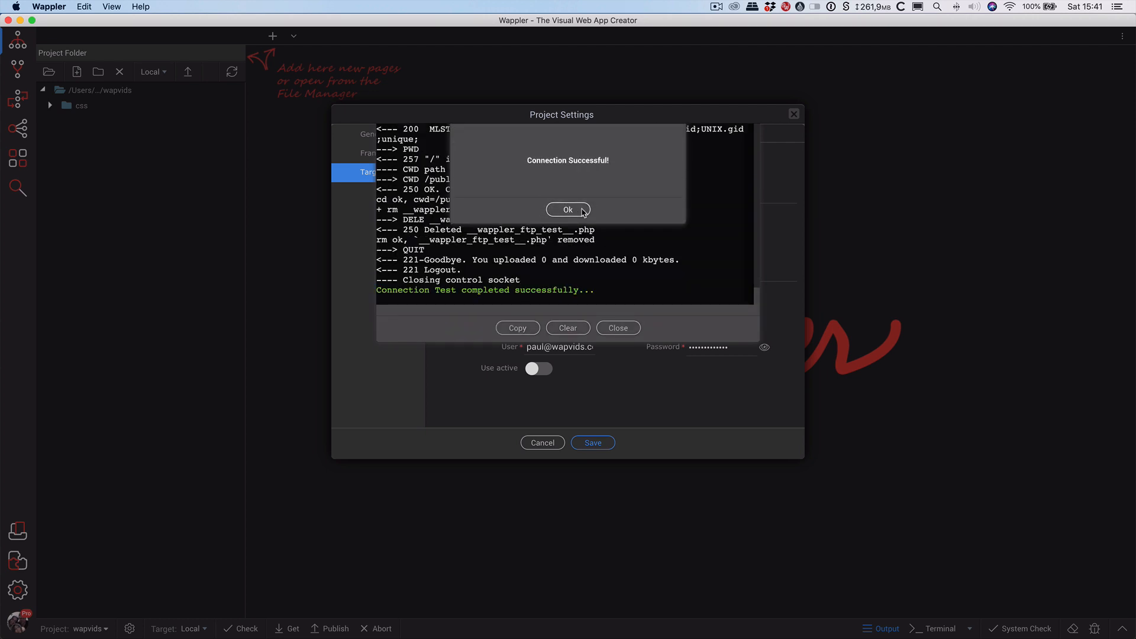
Acknowledge the successful connection test, close the log, and save the wapvids server target.
click(567, 210)
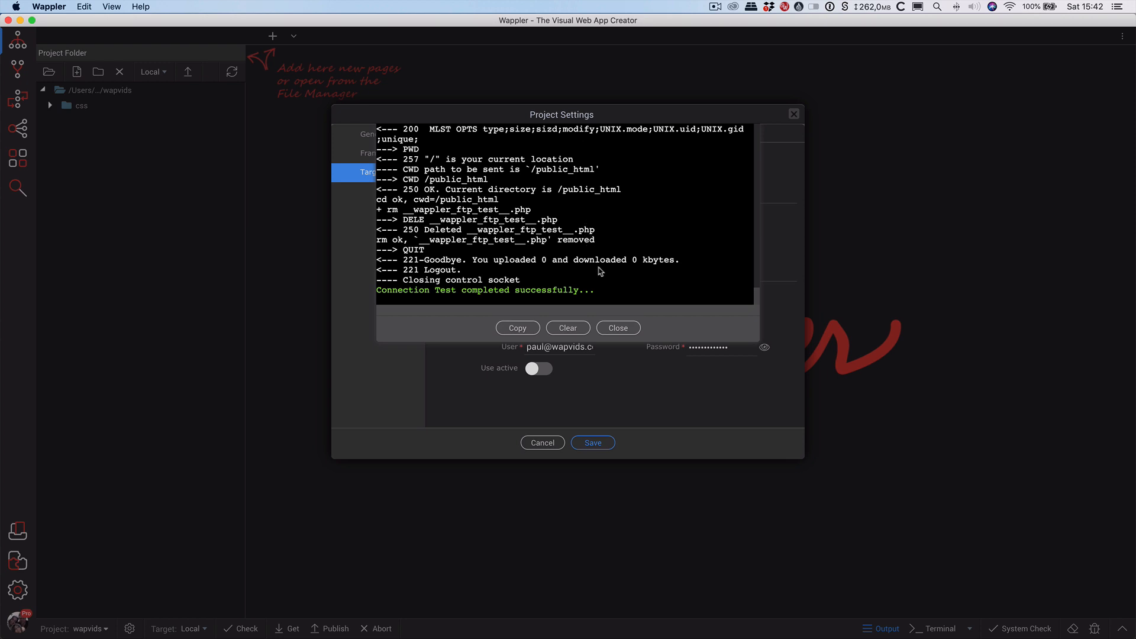
click(618, 328)
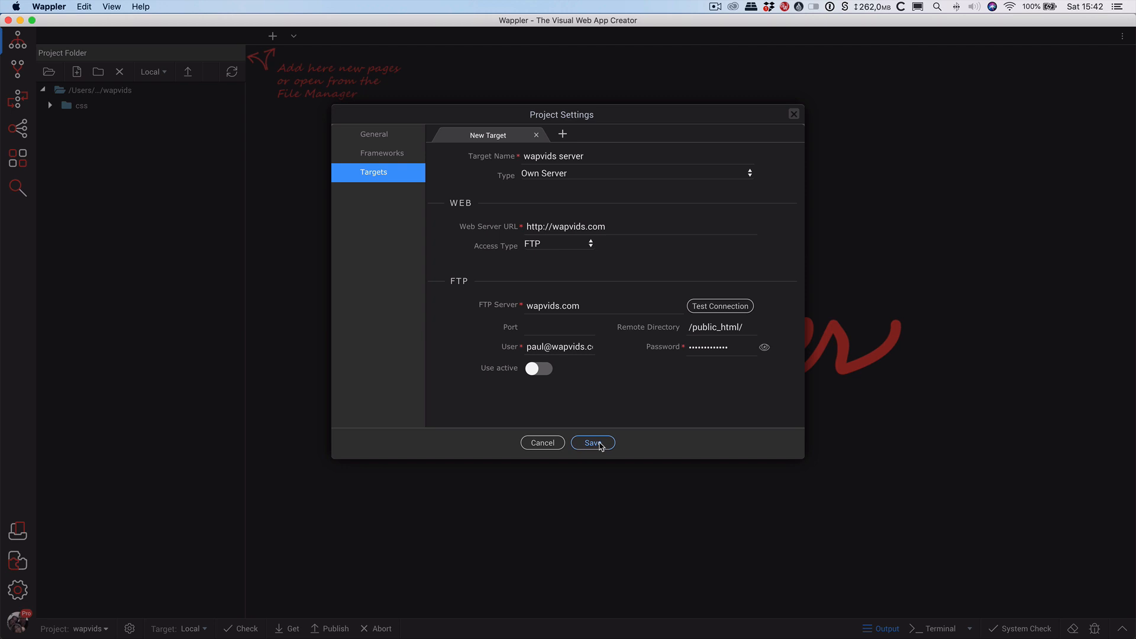
click(599, 443)
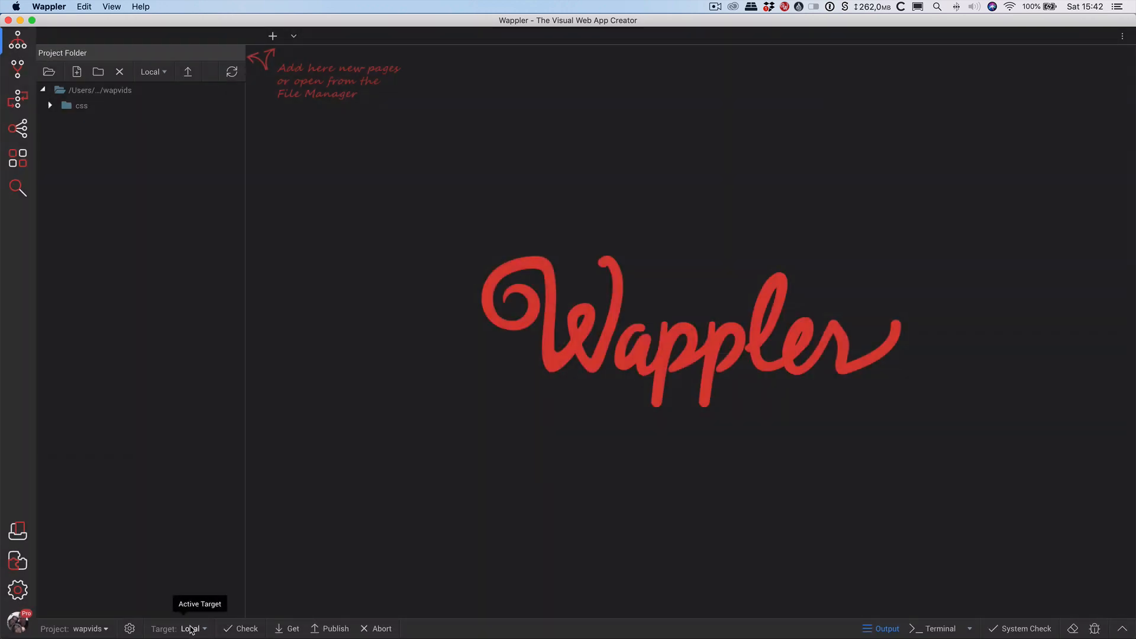
Switch the active target from Local to wapvids server and open Server Connect.
click(190, 627)
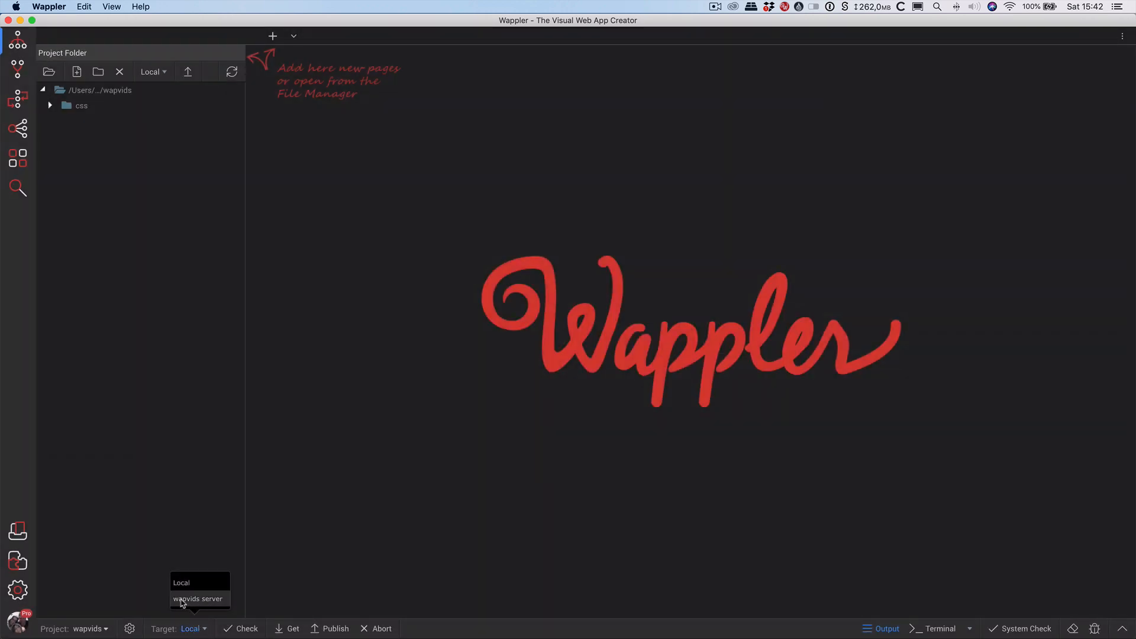
click(195, 601)
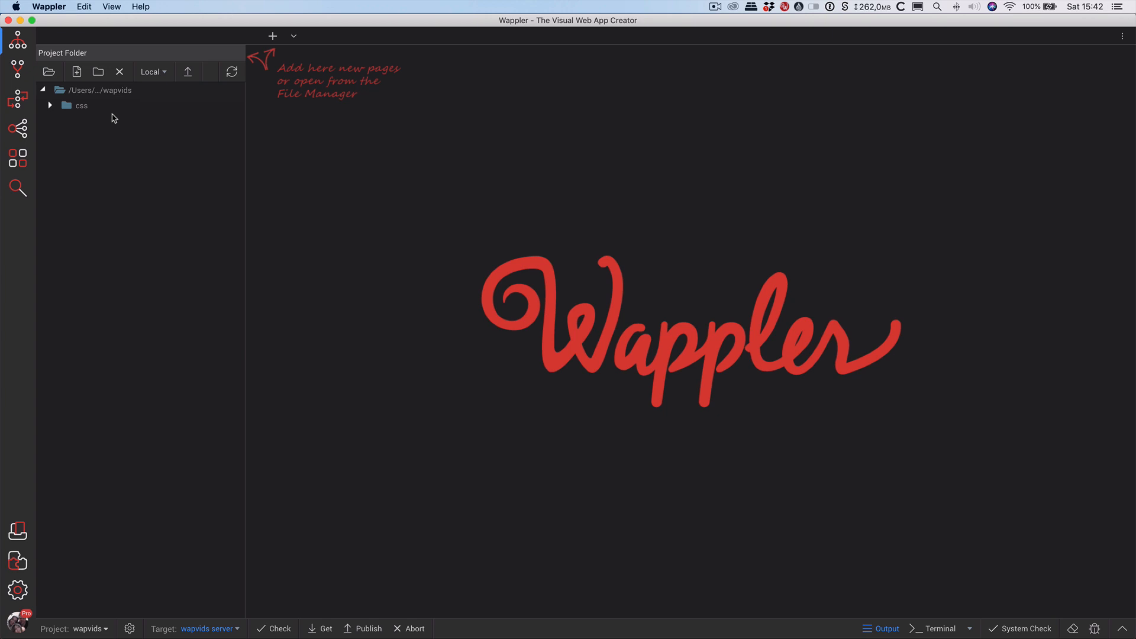
click(14, 102)
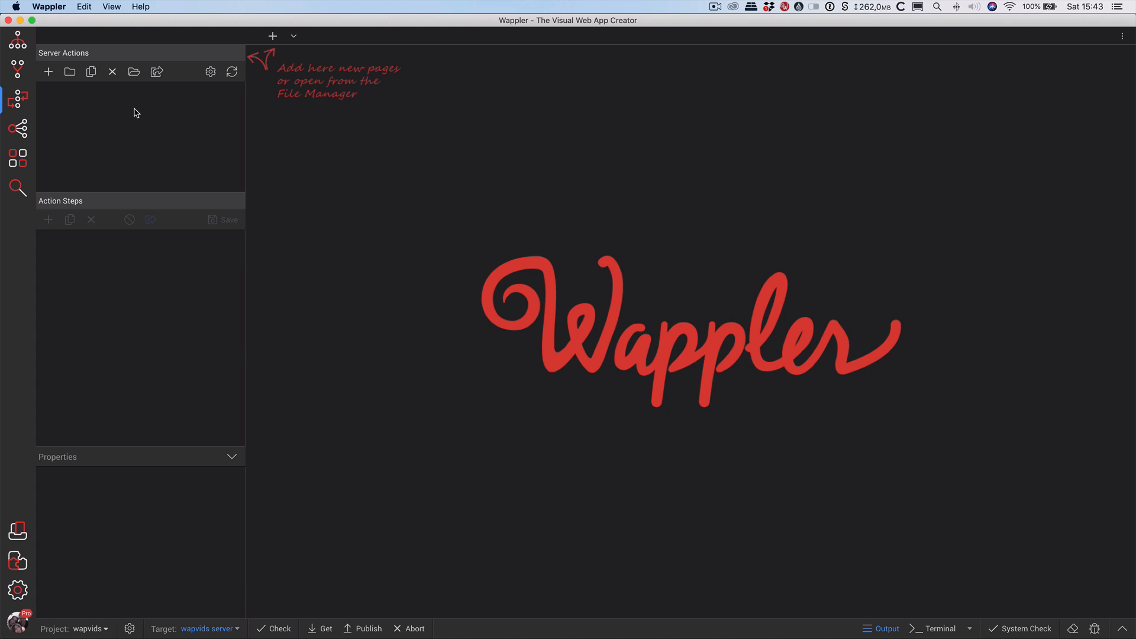
key(super+Tab)
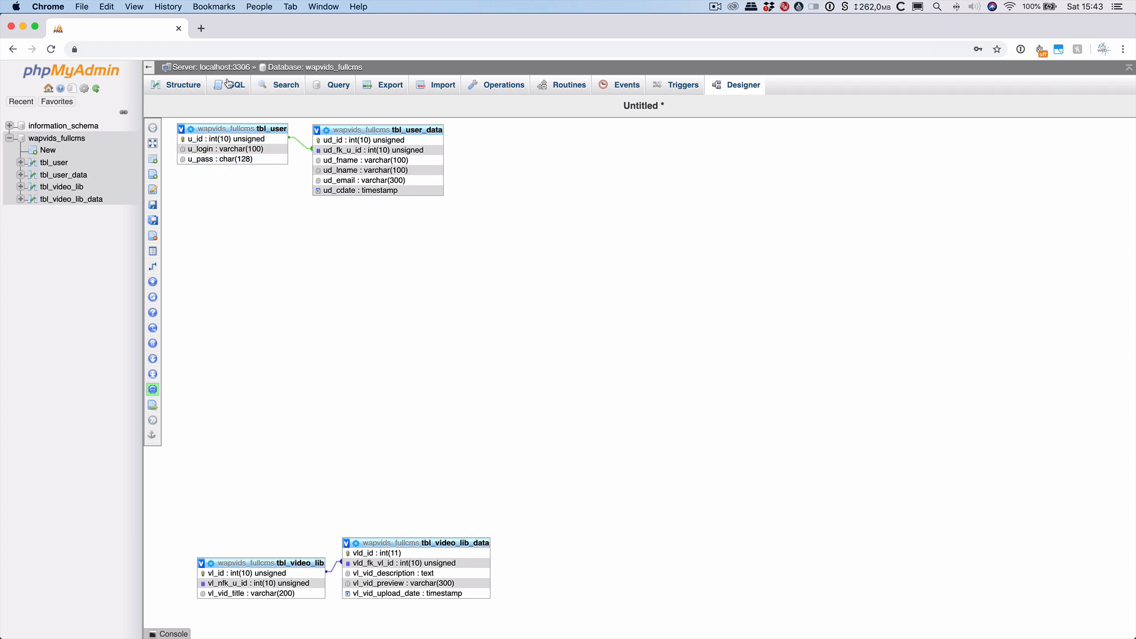
Browse tbl_user and tbl_user_data in phpMyAdmin, confirming tbl_user has no rows.
click(60, 163)
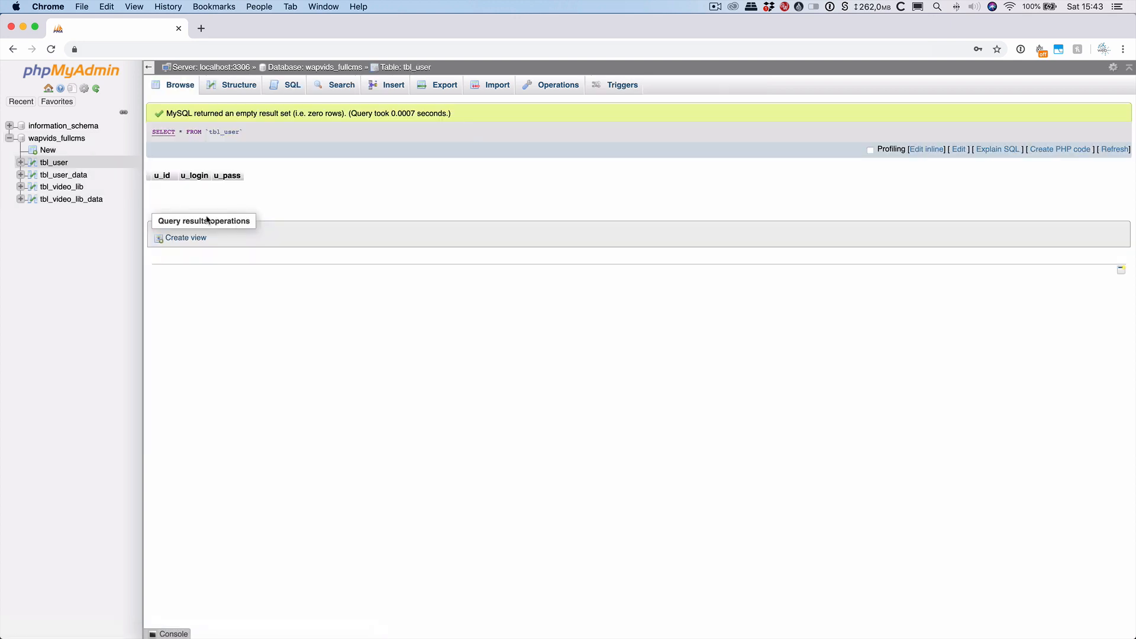
click(66, 176)
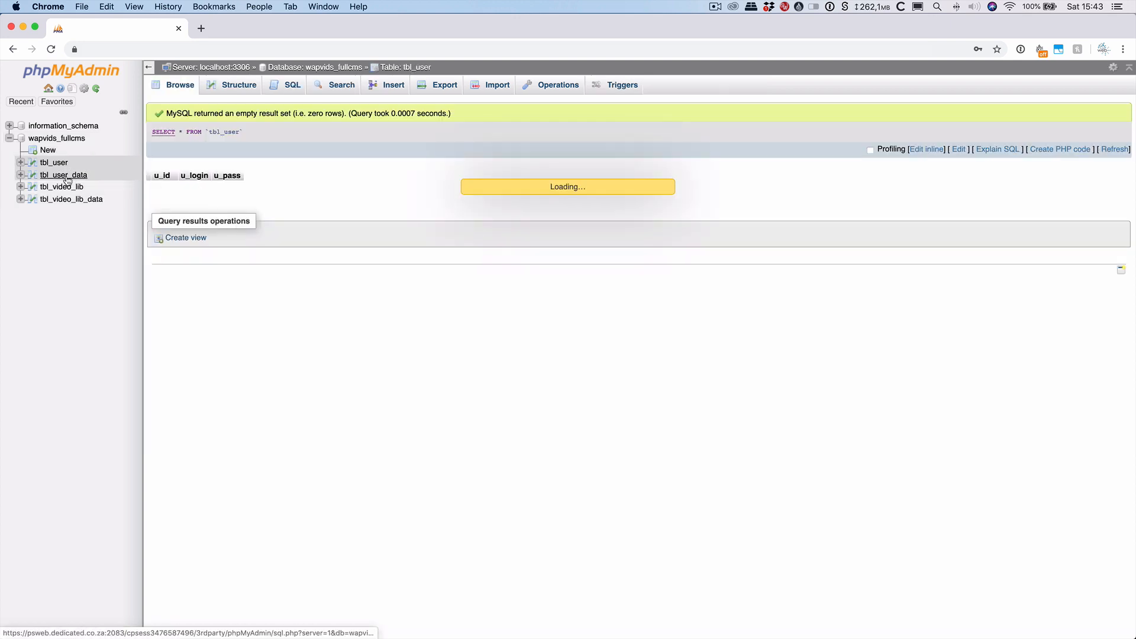
click(60, 164)
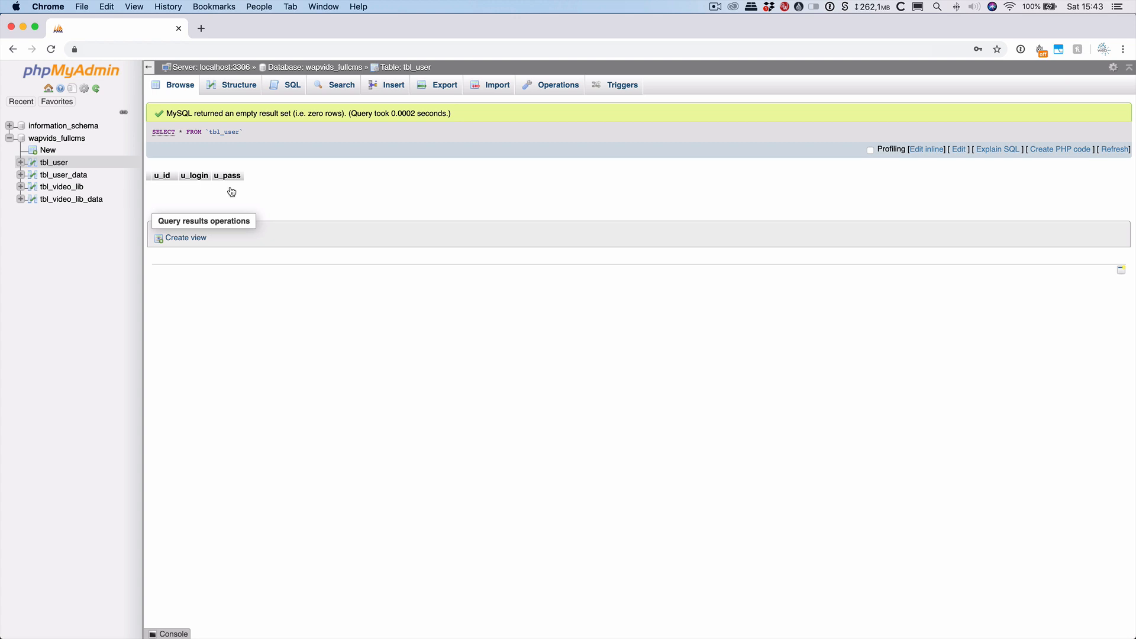
key(super+Tab)
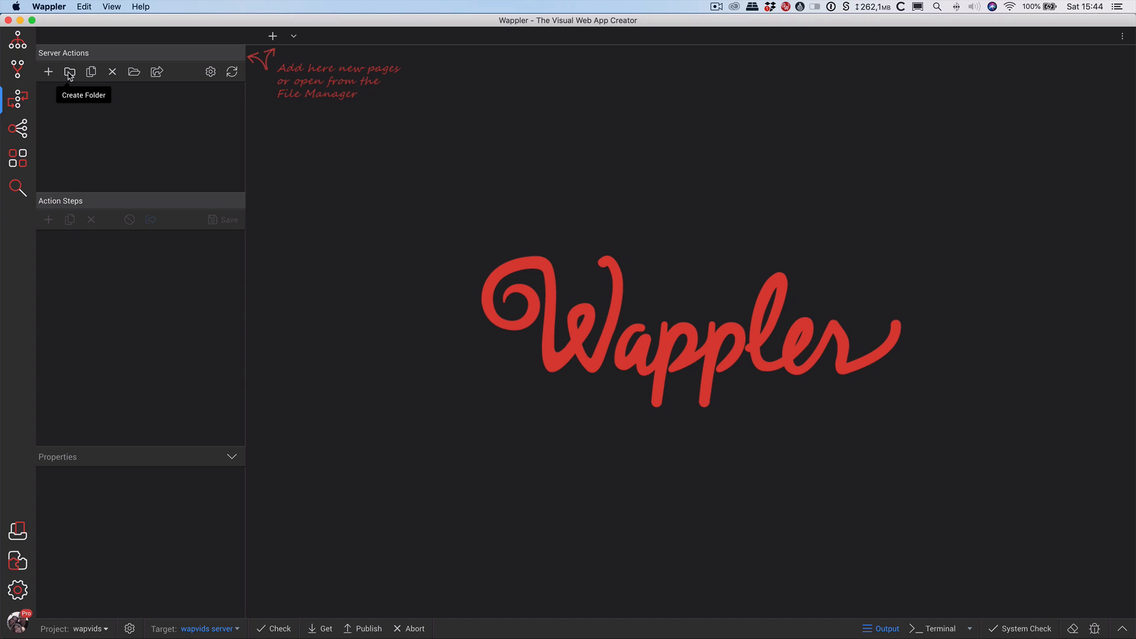
Create a BE_Act server actions folder containing a Usr_Act subfolder.
click(70, 72)
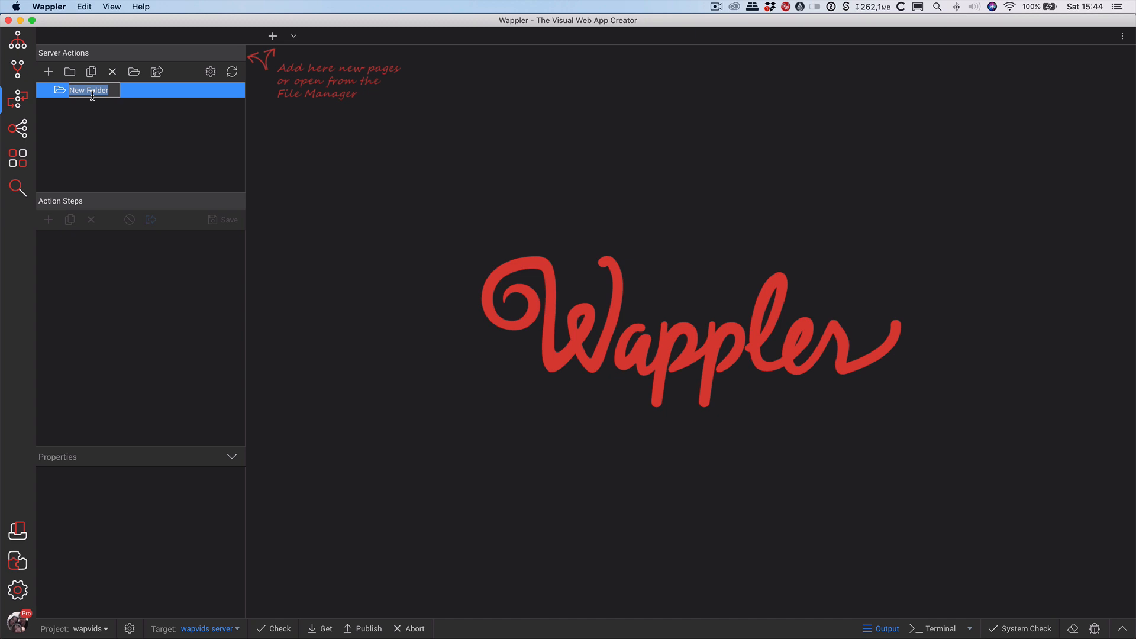
text(BE_)
text(Act)
key(Return)
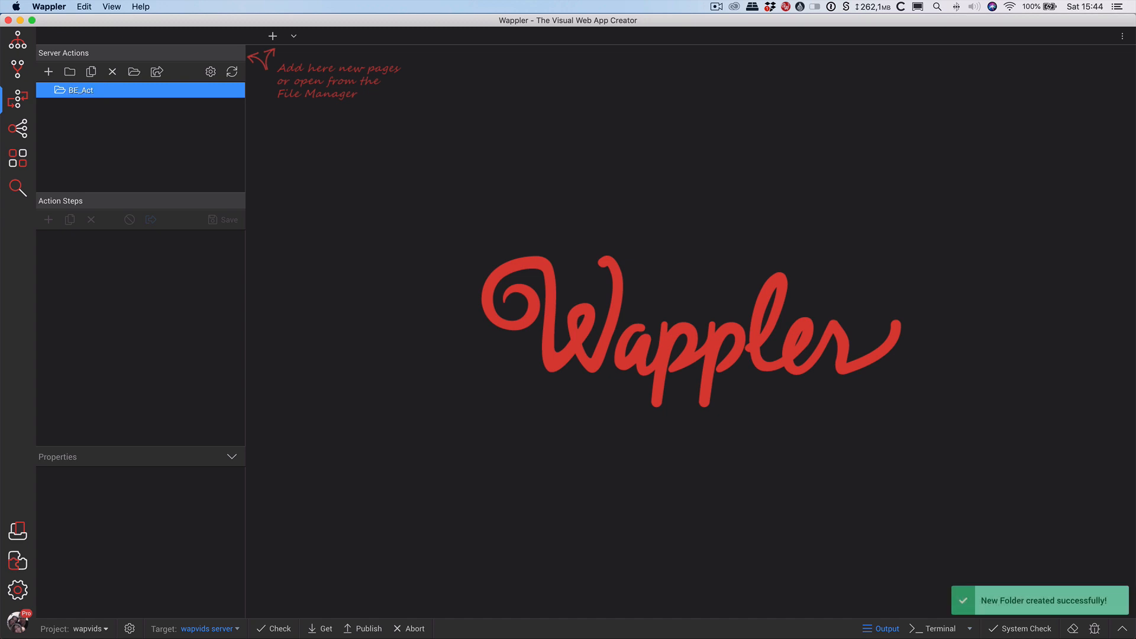
right_click(87, 91)
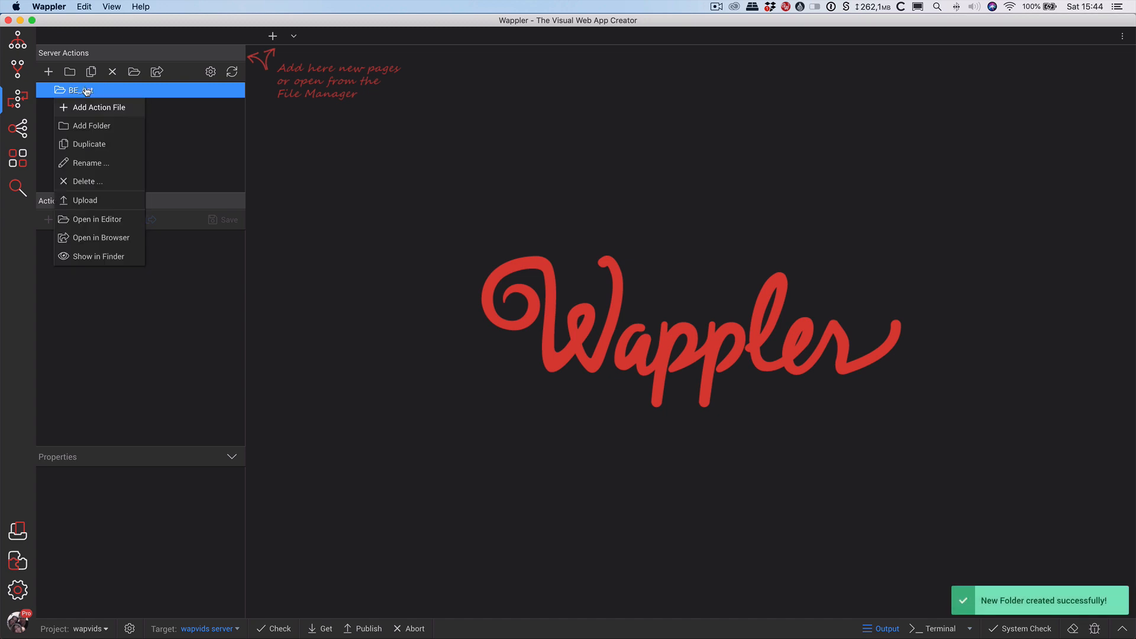
click(101, 126)
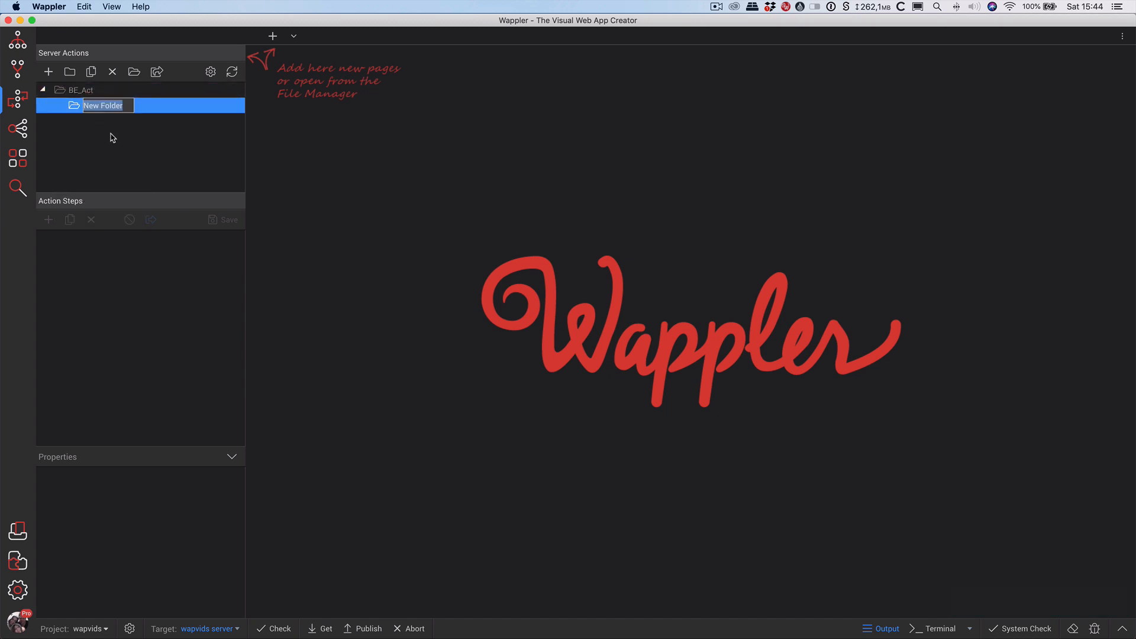
text(usr_Act)
key(Return)
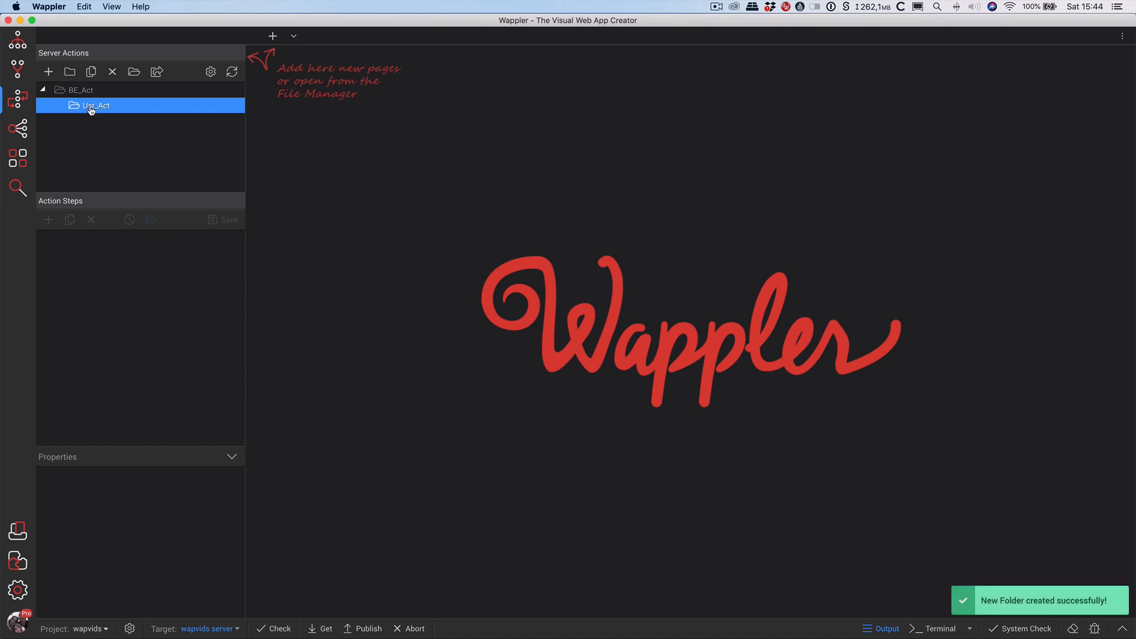
Add a new server action file named add_a_user inside Usr_Act.
click(48, 72)
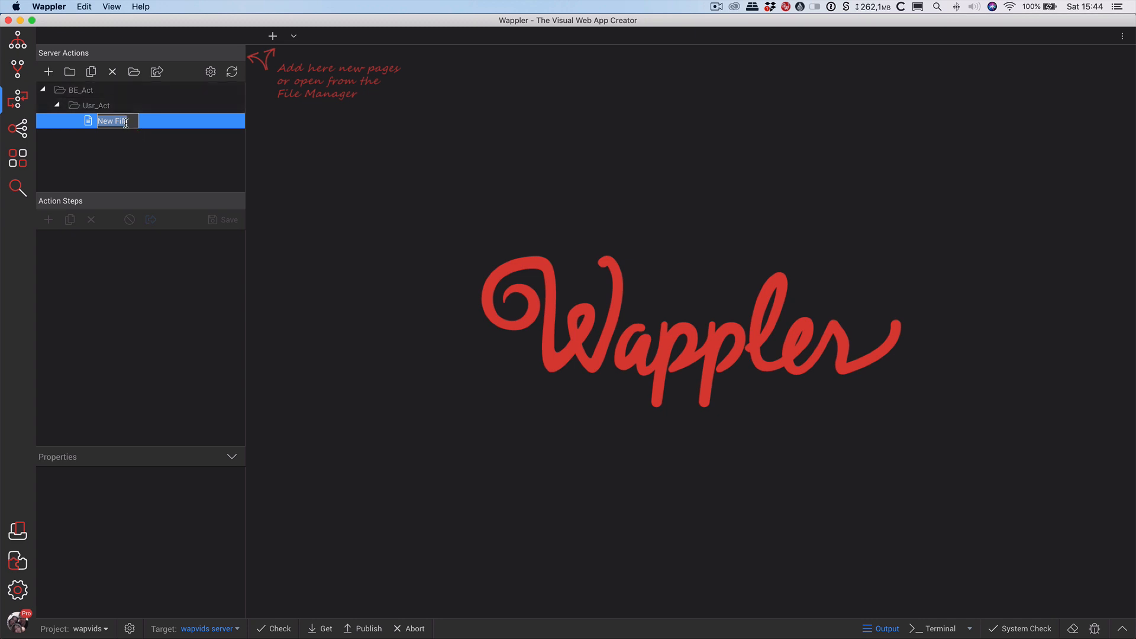
text(add_a_user)
key(Return)
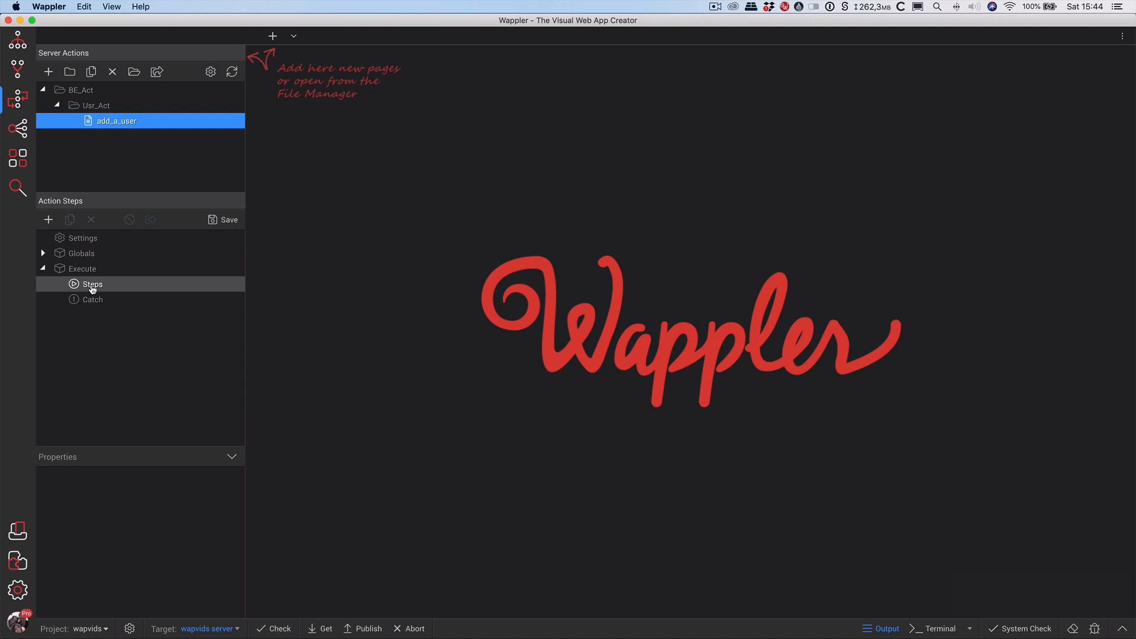
Add a database connection step to add_a_user and name it con_wapvids.
right_click(91, 286)
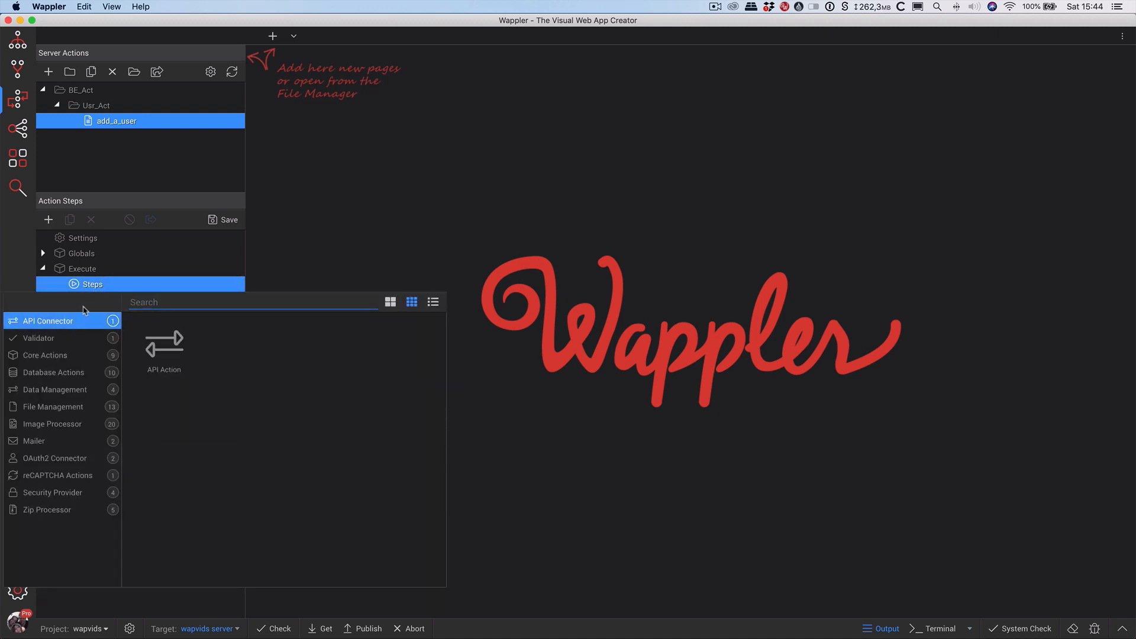
click(65, 377)
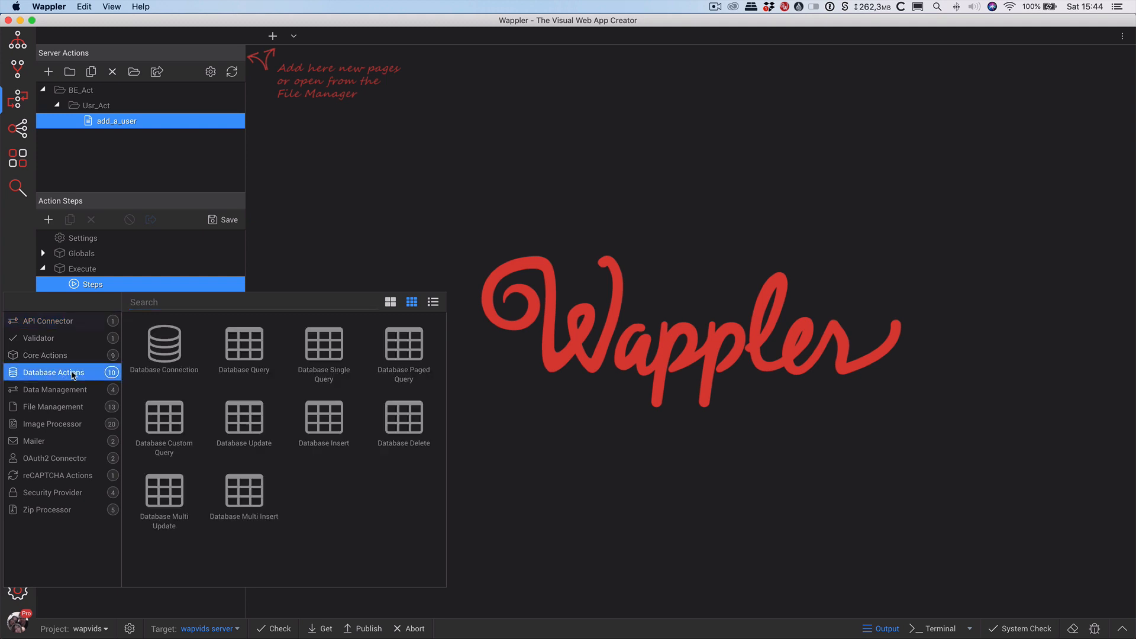
click(151, 349)
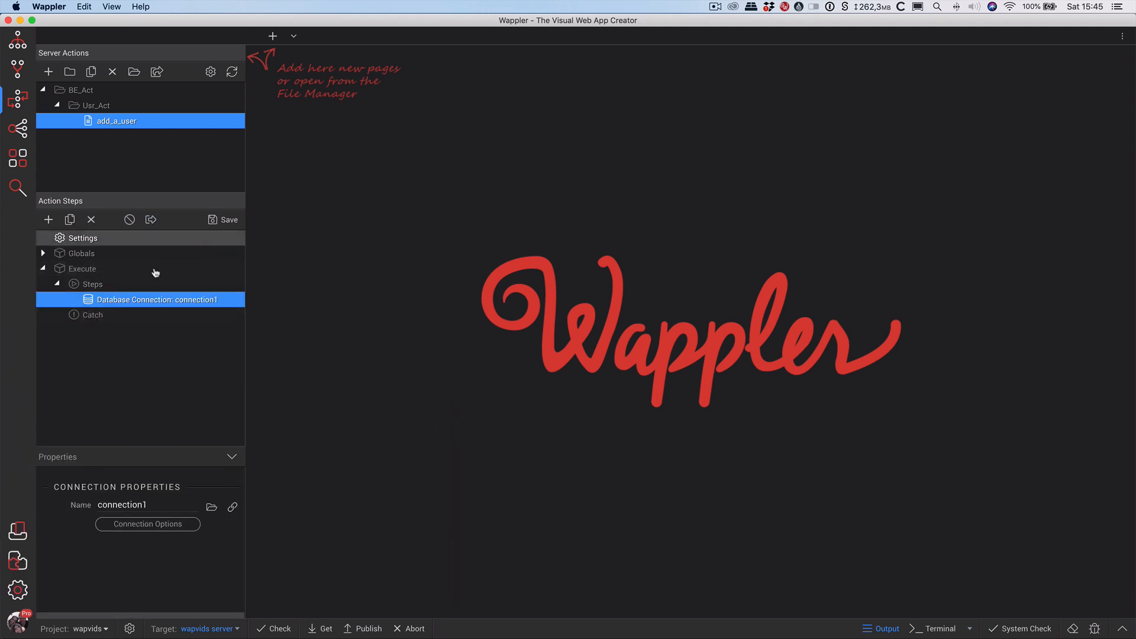
click(156, 504)
key(BackSpace)
key(BackSpace)
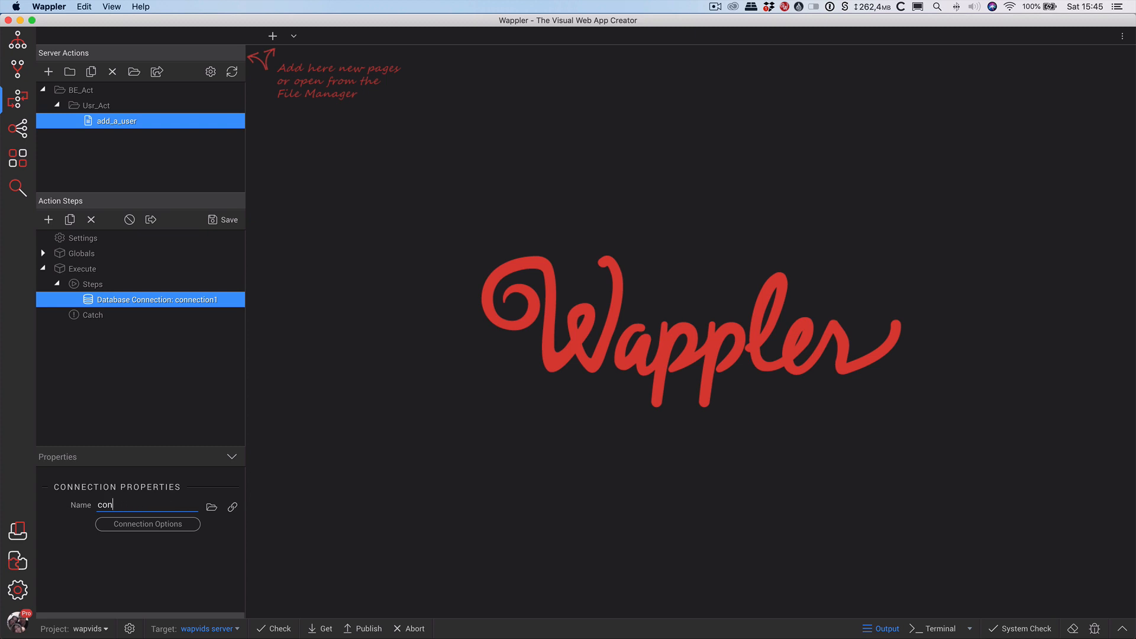
text(_wapvids)
key(Return)
Configure MySQL on localhost with database wapvids_fullcms and the database user, test, then save.
click(138, 525)
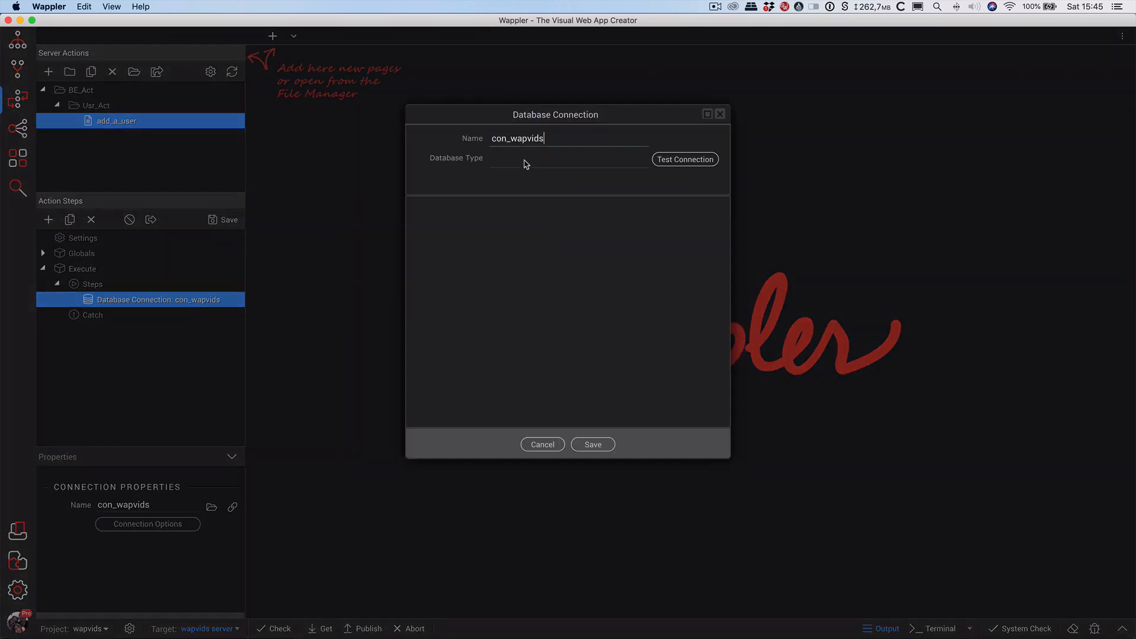
click(545, 162)
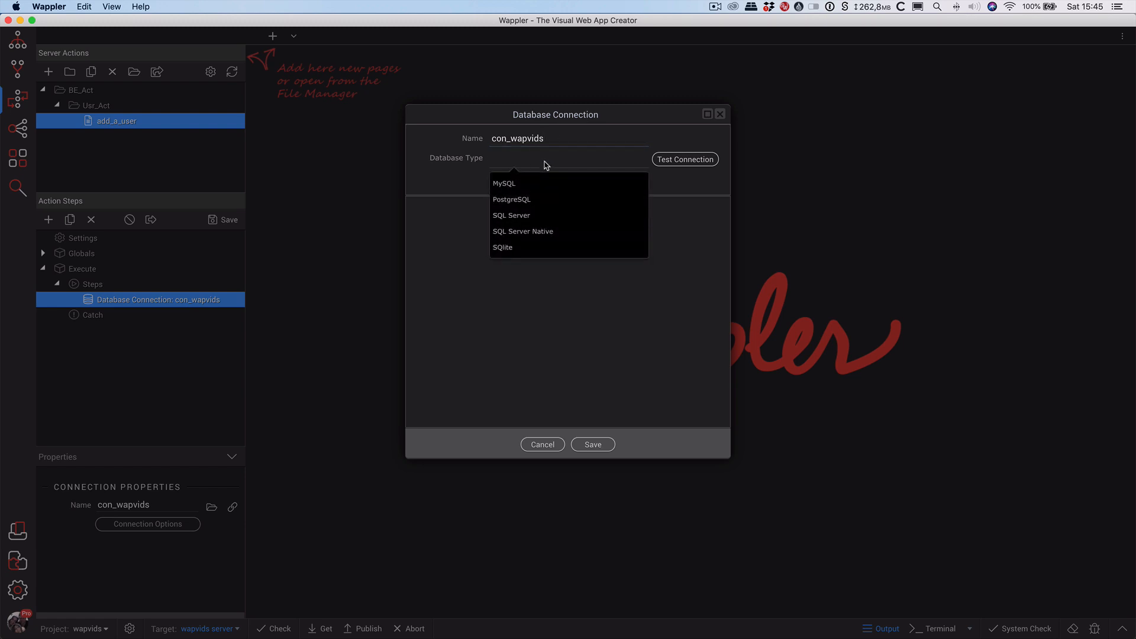
click(521, 185)
click(512, 226)
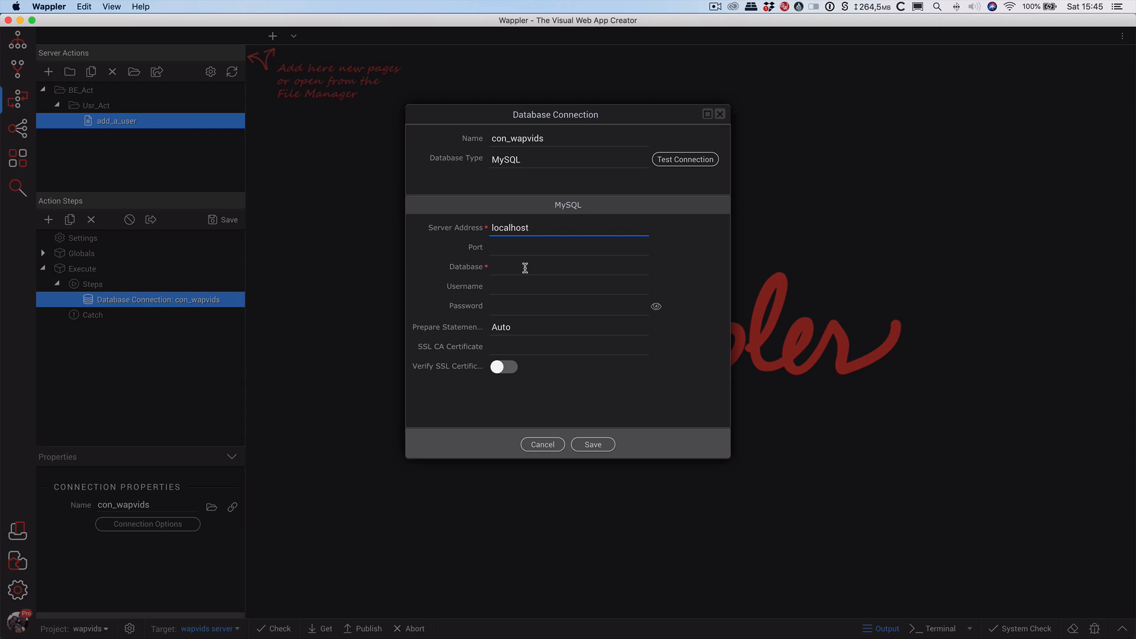
click(524, 268)
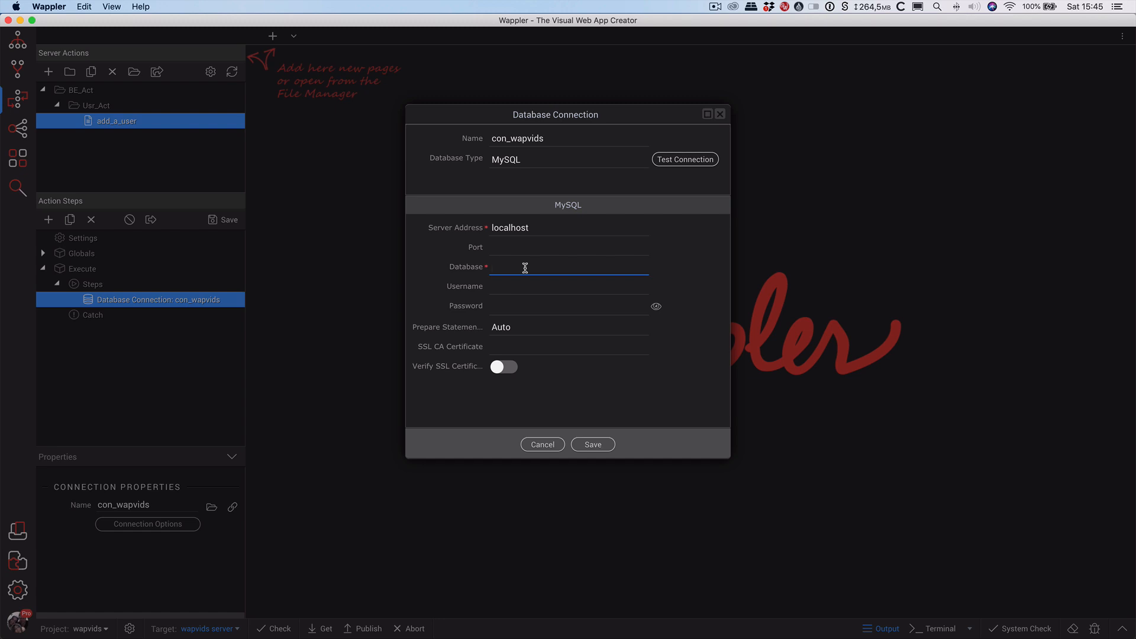
text(wapvids_fullcms)
click(522, 287)
text(wapvids_paul)
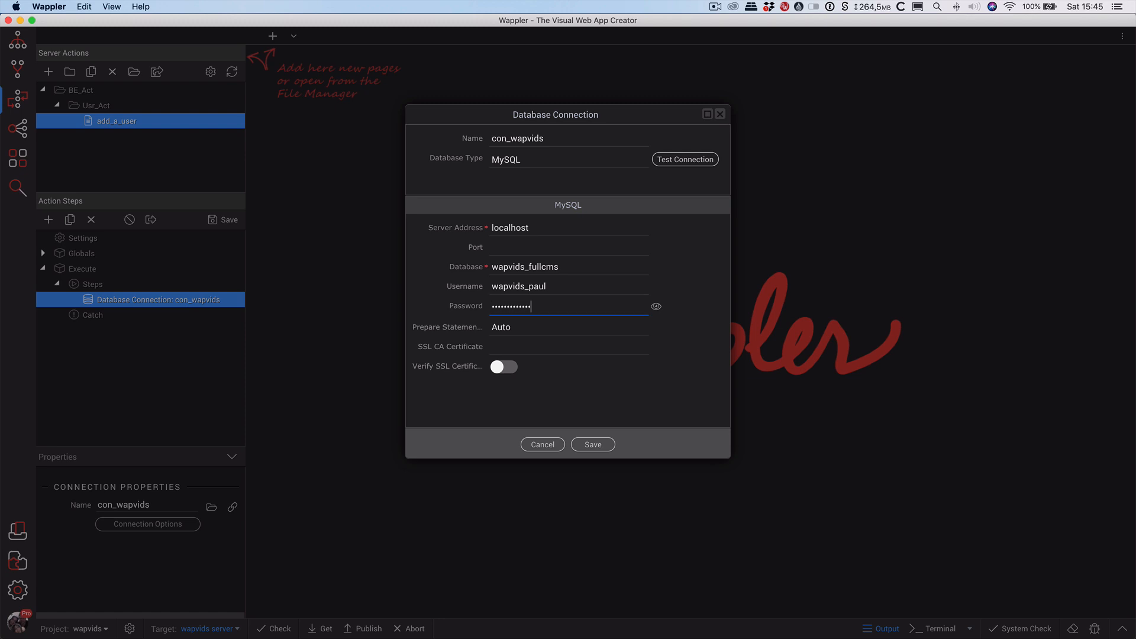
click(686, 159)
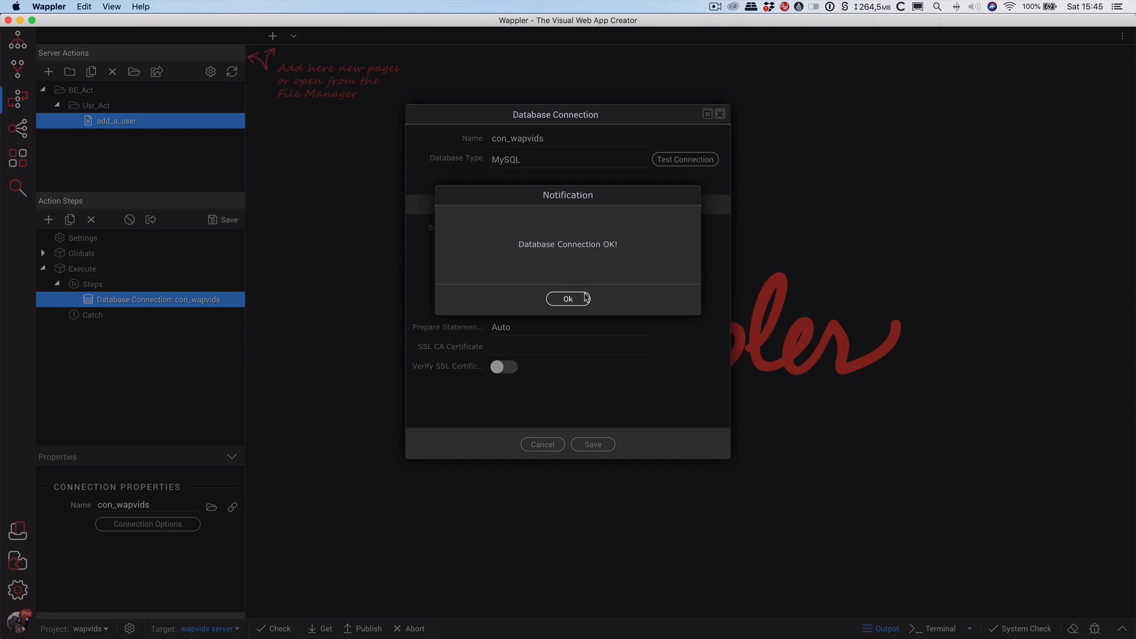
click(582, 299)
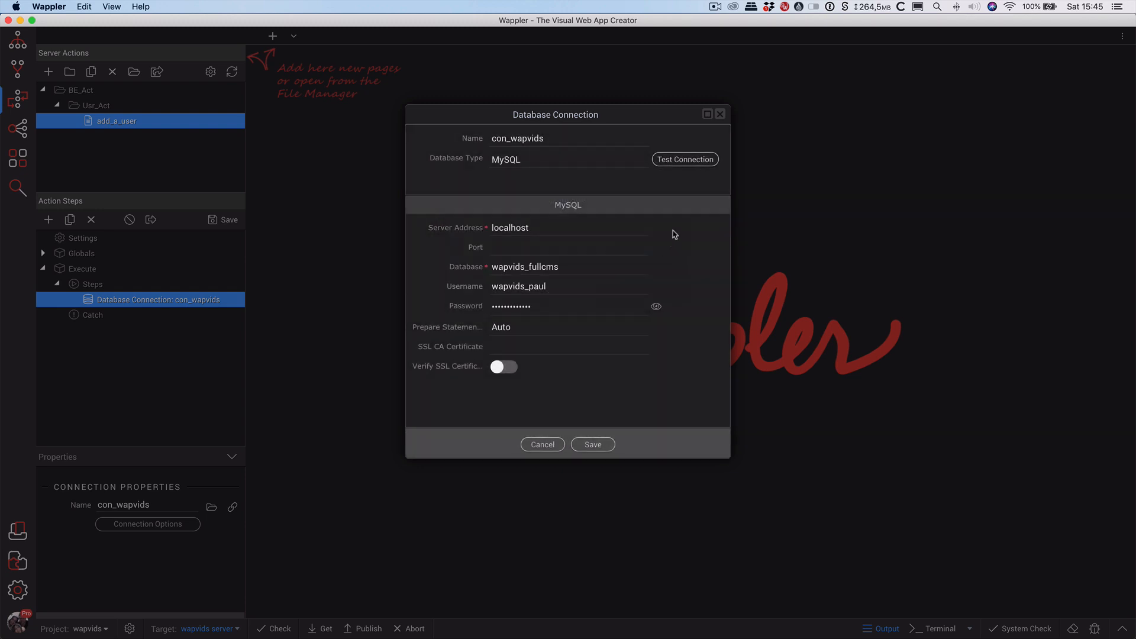
click(593, 445)
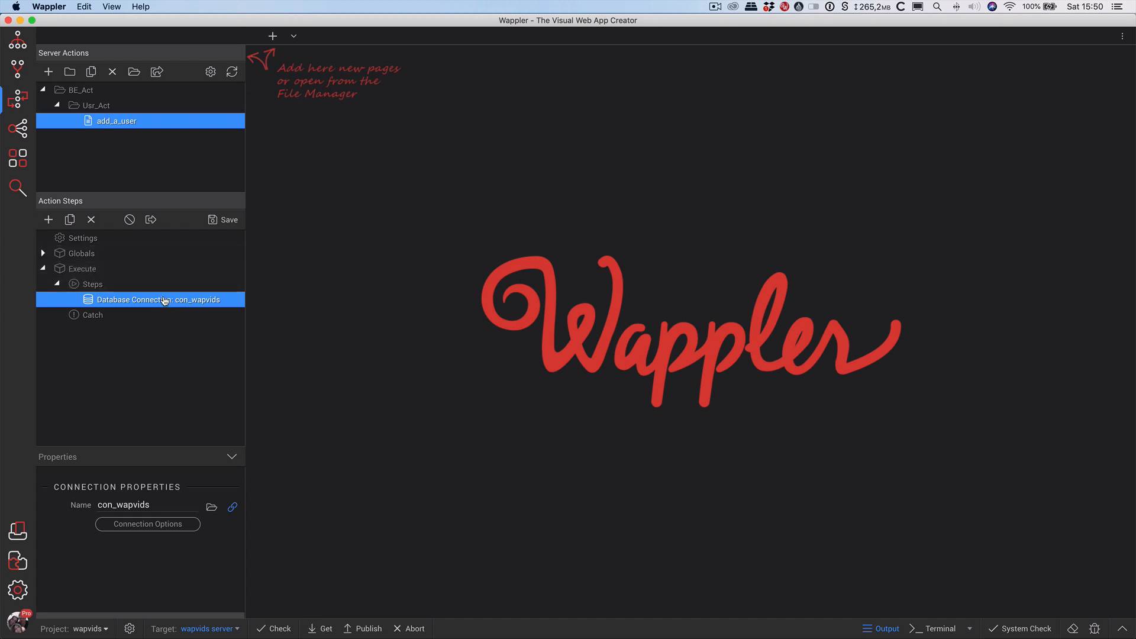
Add a Security Provider step after the database connection, saving the linked add_a_user action file first.
right_click(164, 302)
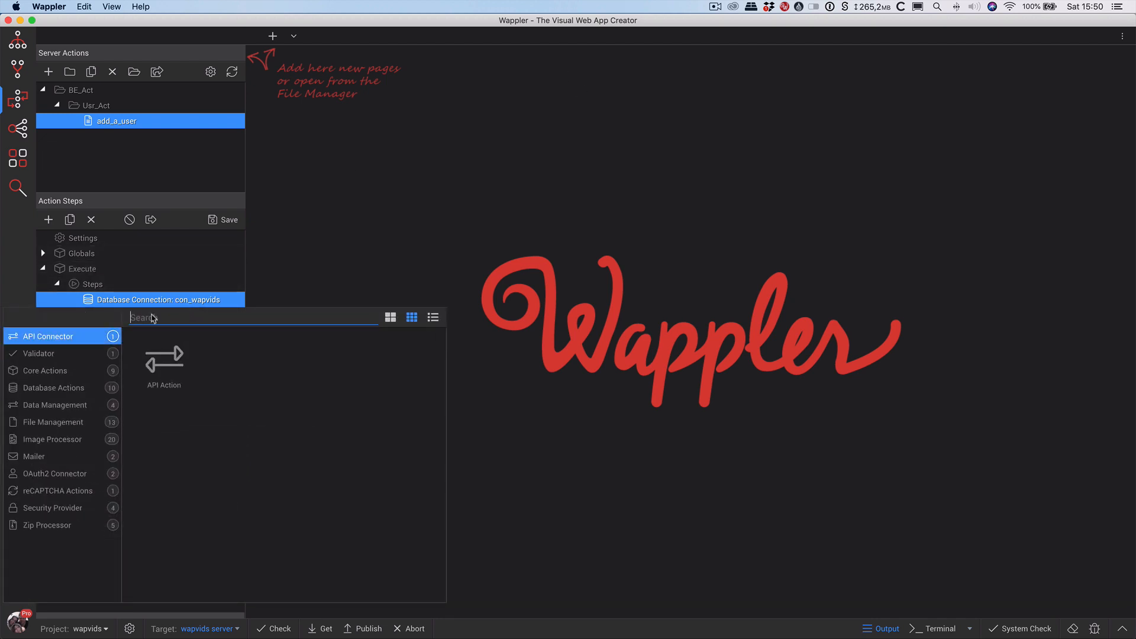
click(65, 512)
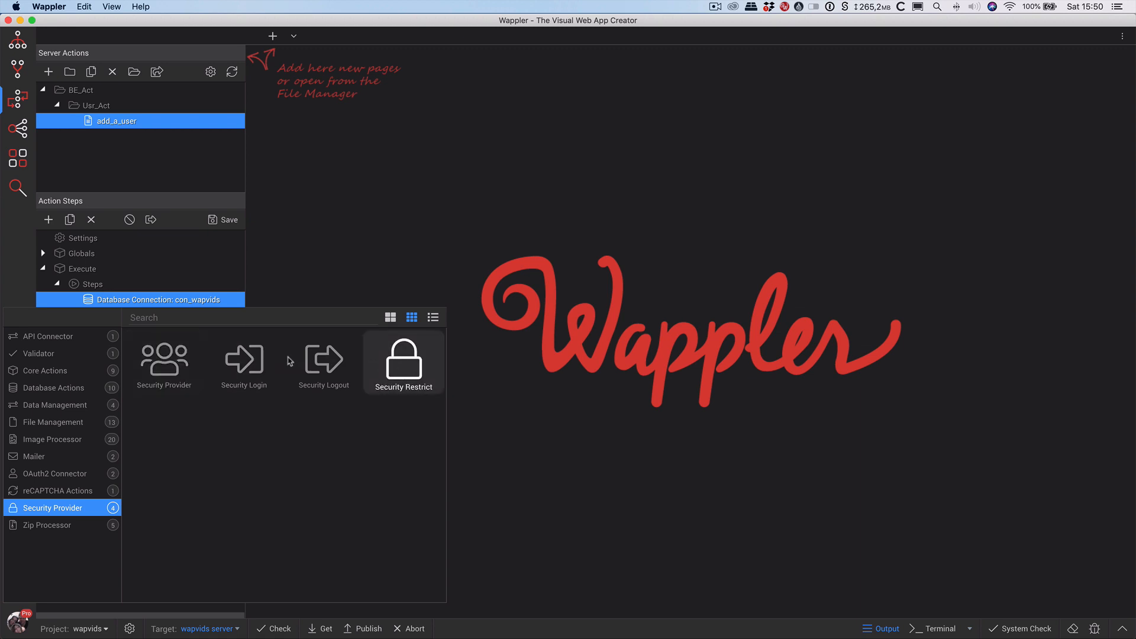
double_click(187, 362)
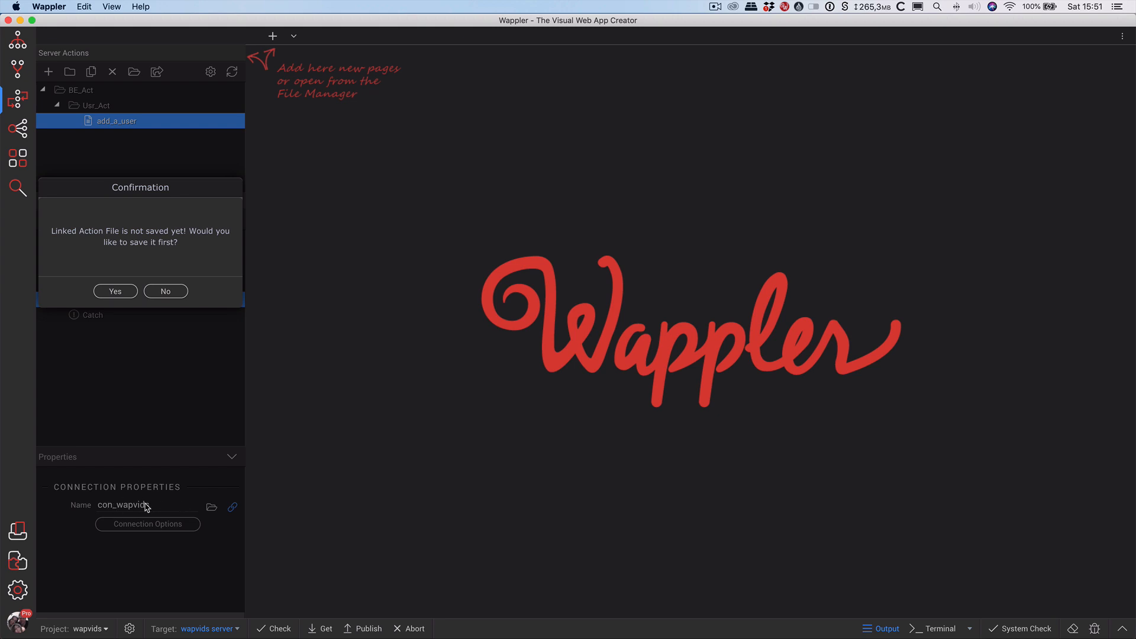
click(123, 291)
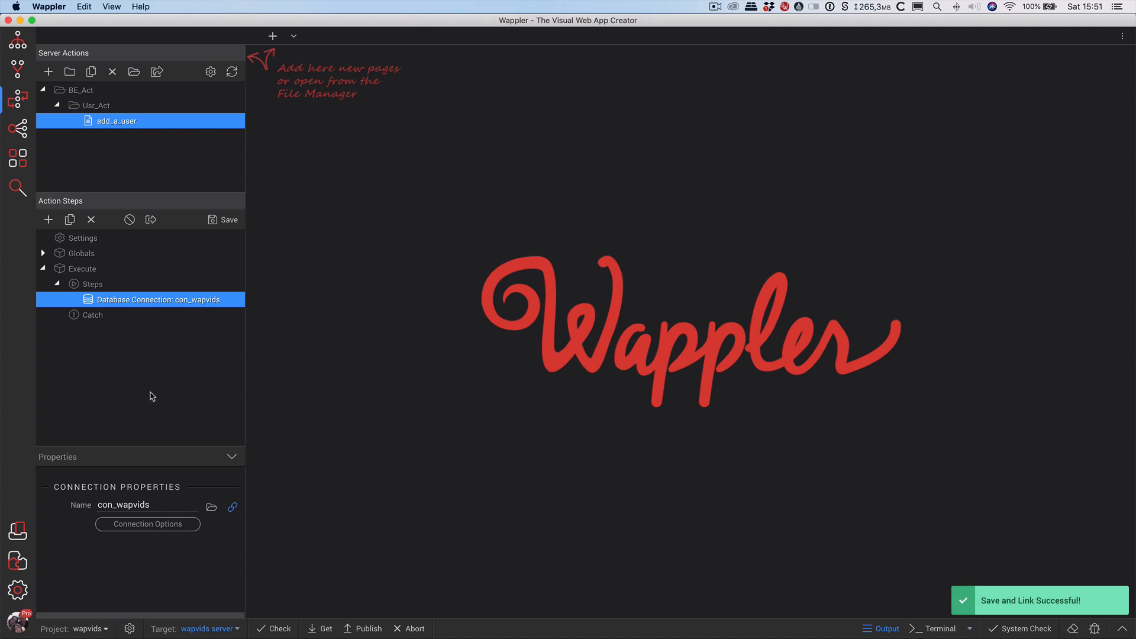
Add a Security Provider step after the connection and name it sp_wapvids.
right_click(144, 300)
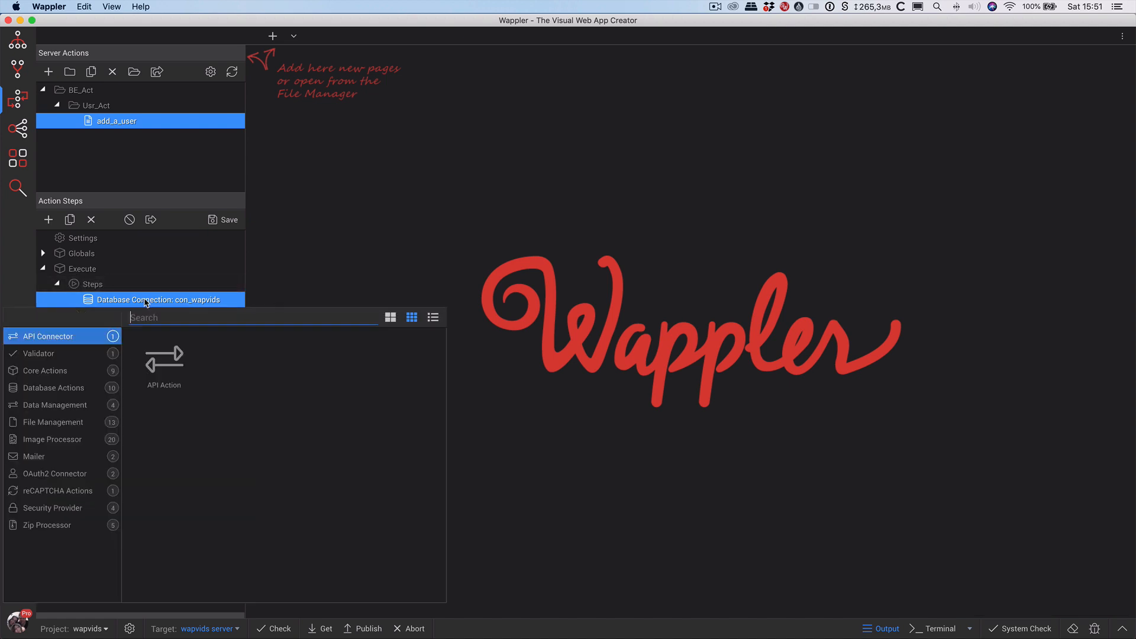
click(71, 389)
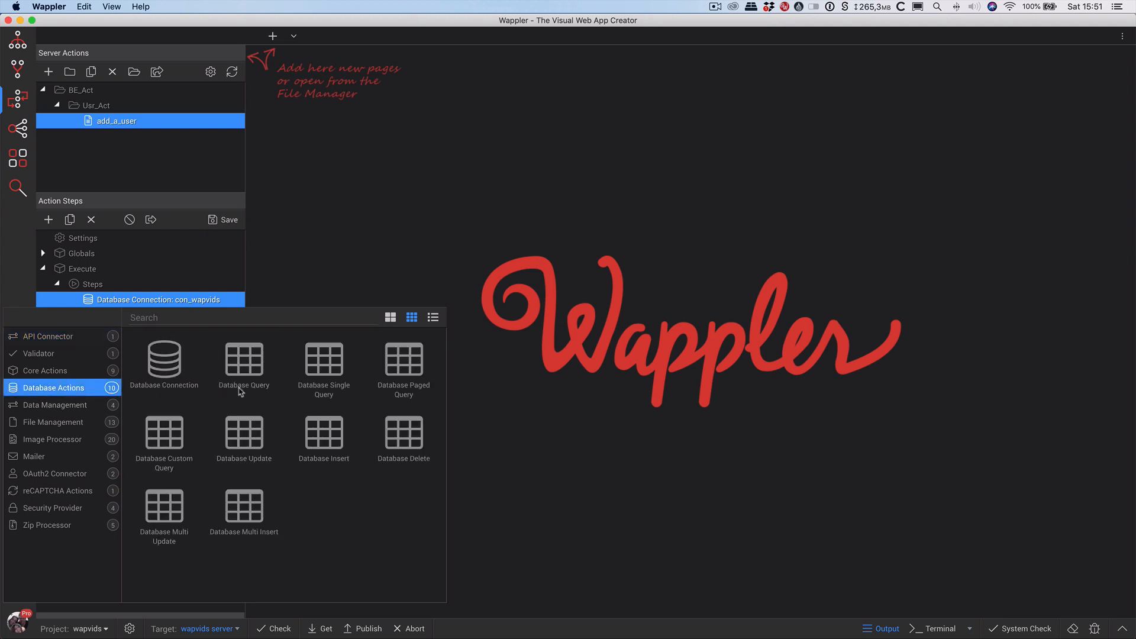
click(72, 507)
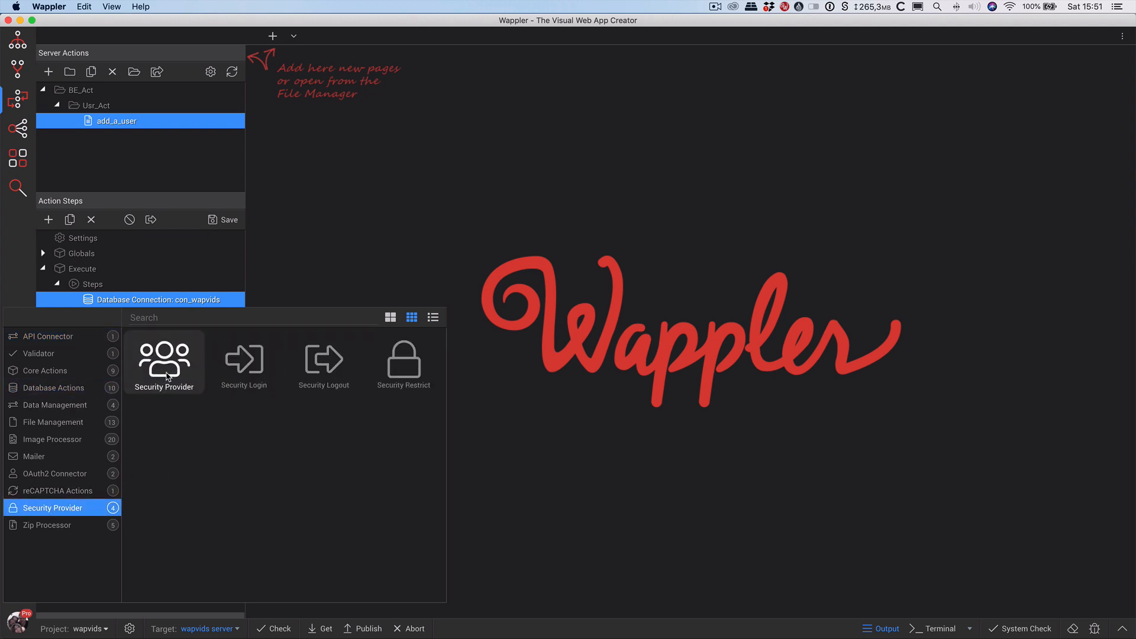
click(167, 376)
click(166, 504)
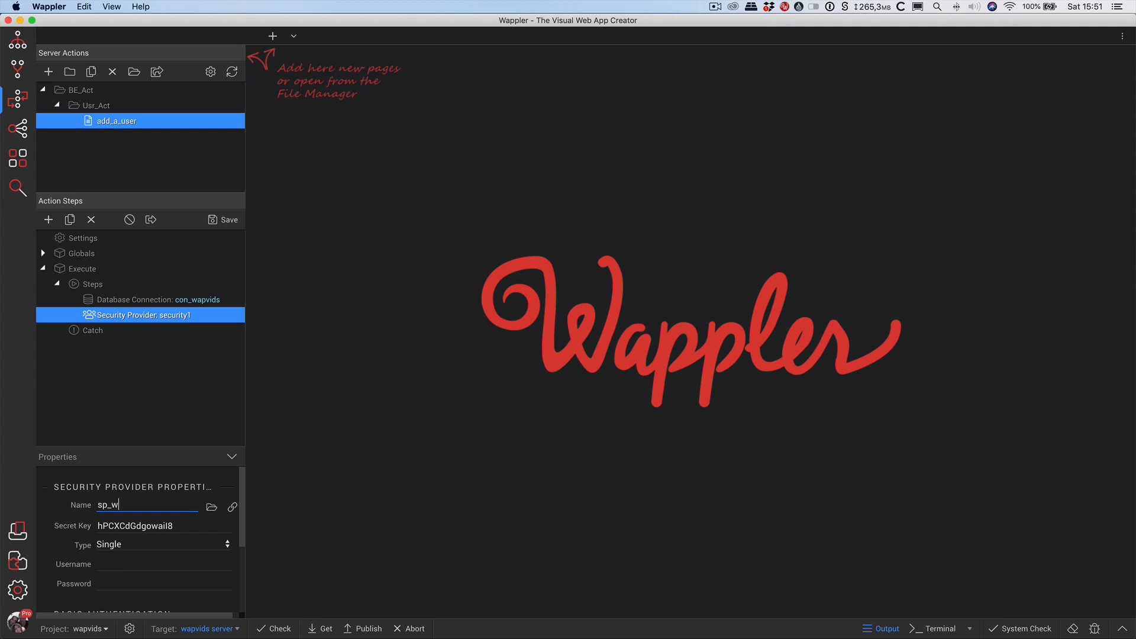
text(ds)
key(Tab)
Set sp_wapvids to the Database type and bring up its Users & Permissions settings.
click(148, 545)
click(165, 519)
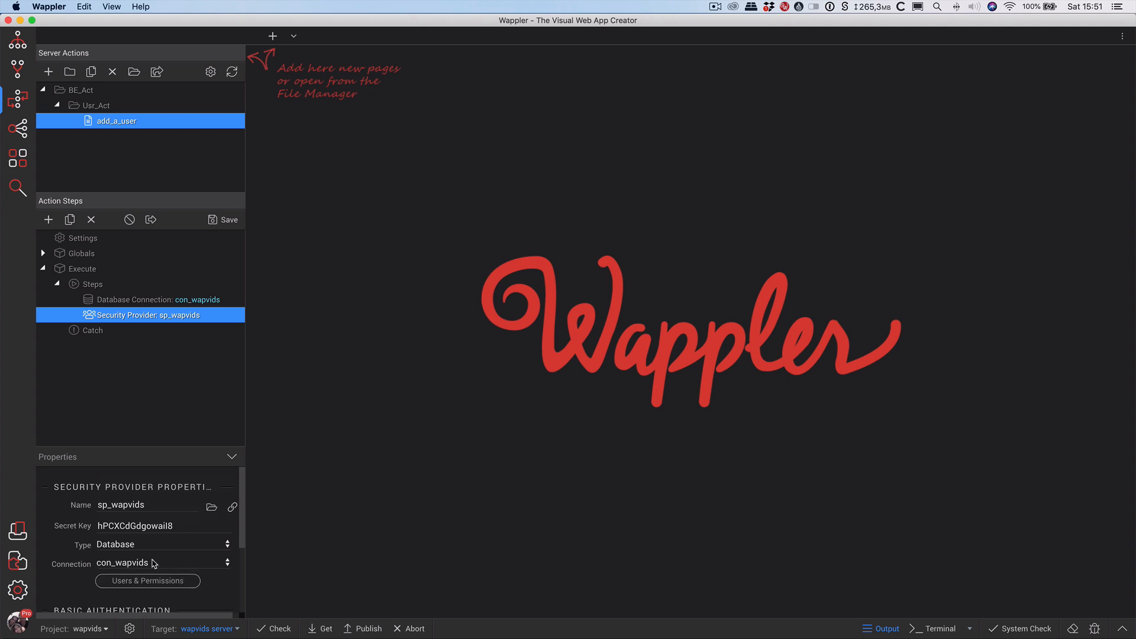
click(185, 582)
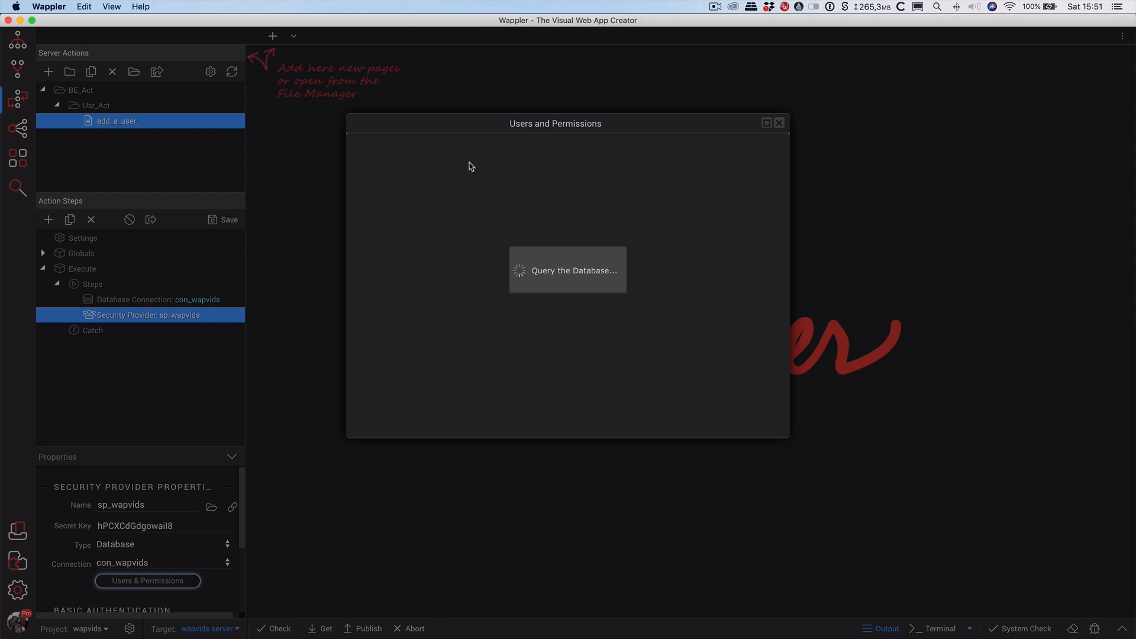
Map users to table tbl_user, with u_login as username and u_pass as password.
click(433, 164)
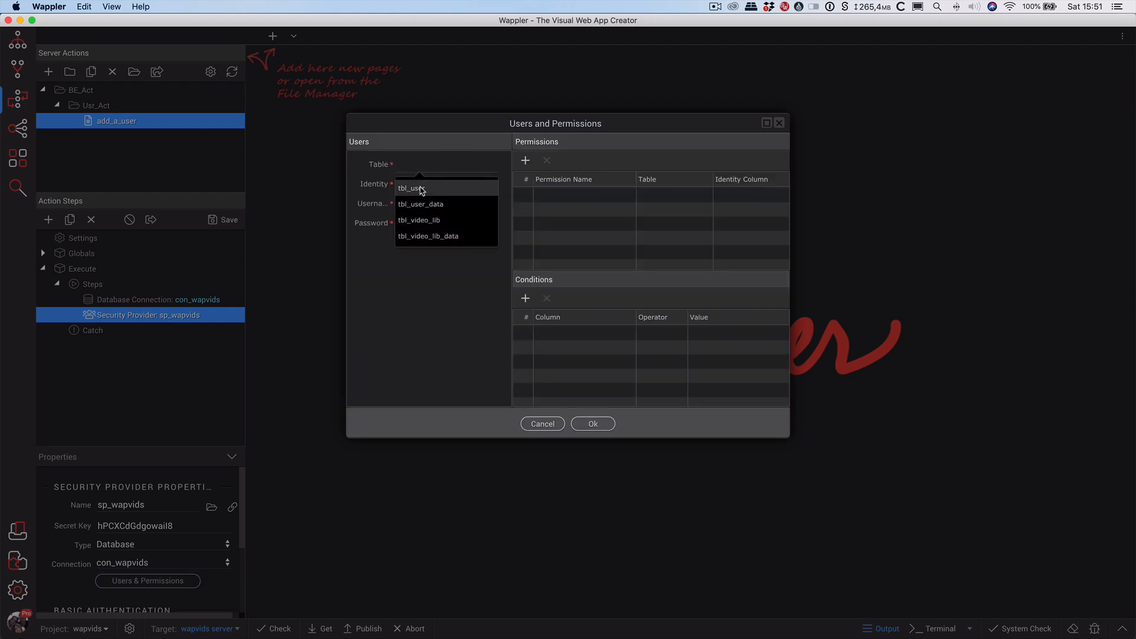
click(422, 188)
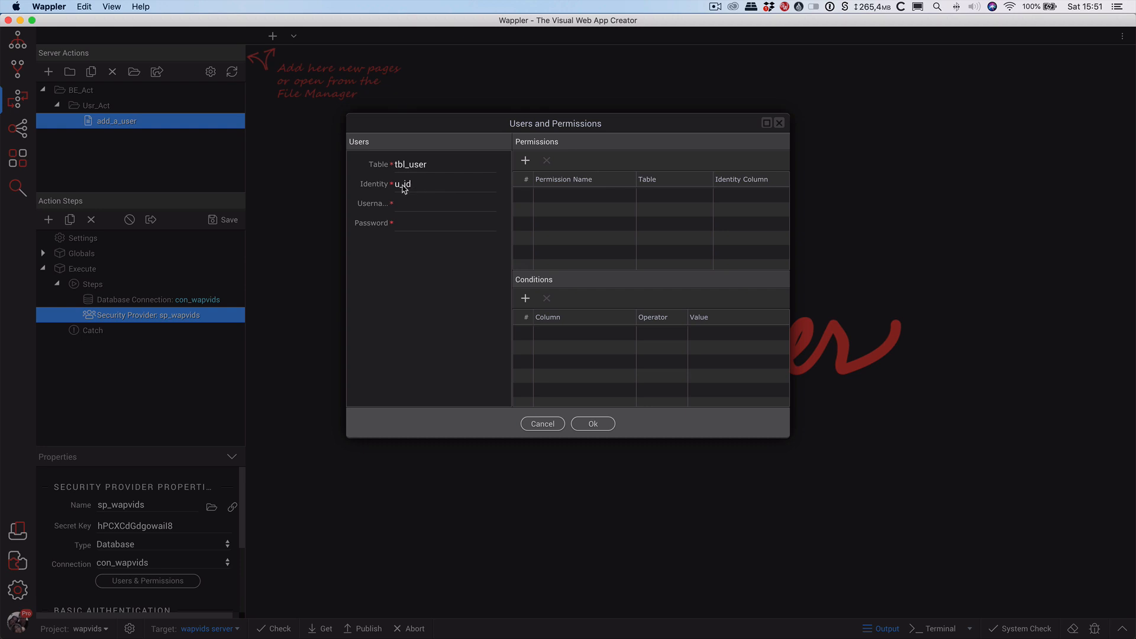
click(430, 211)
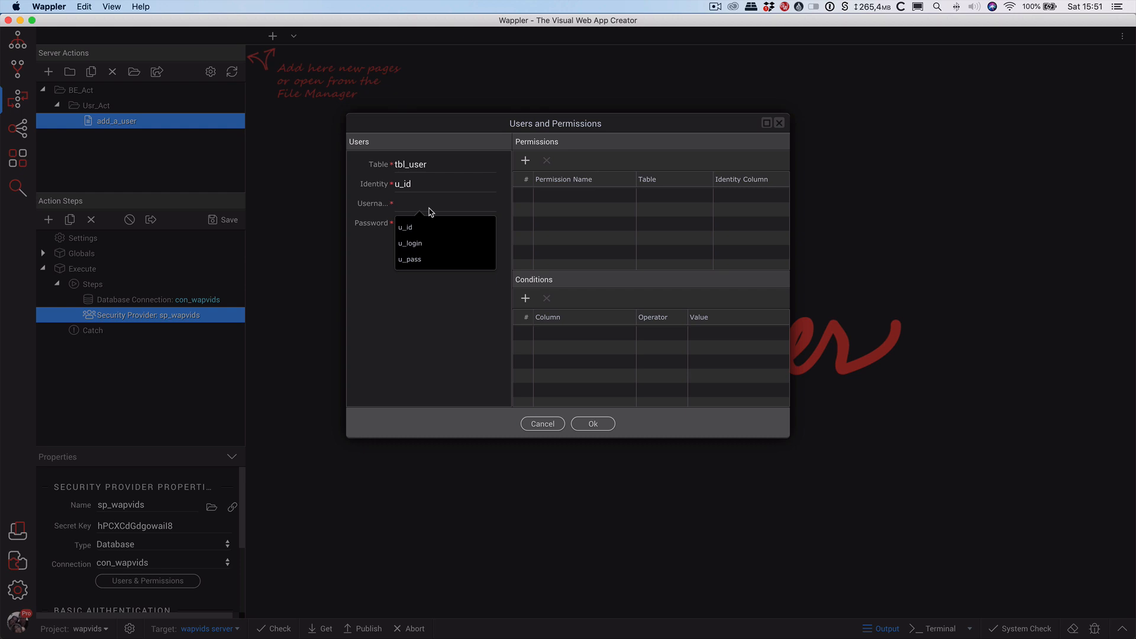
click(426, 244)
click(447, 228)
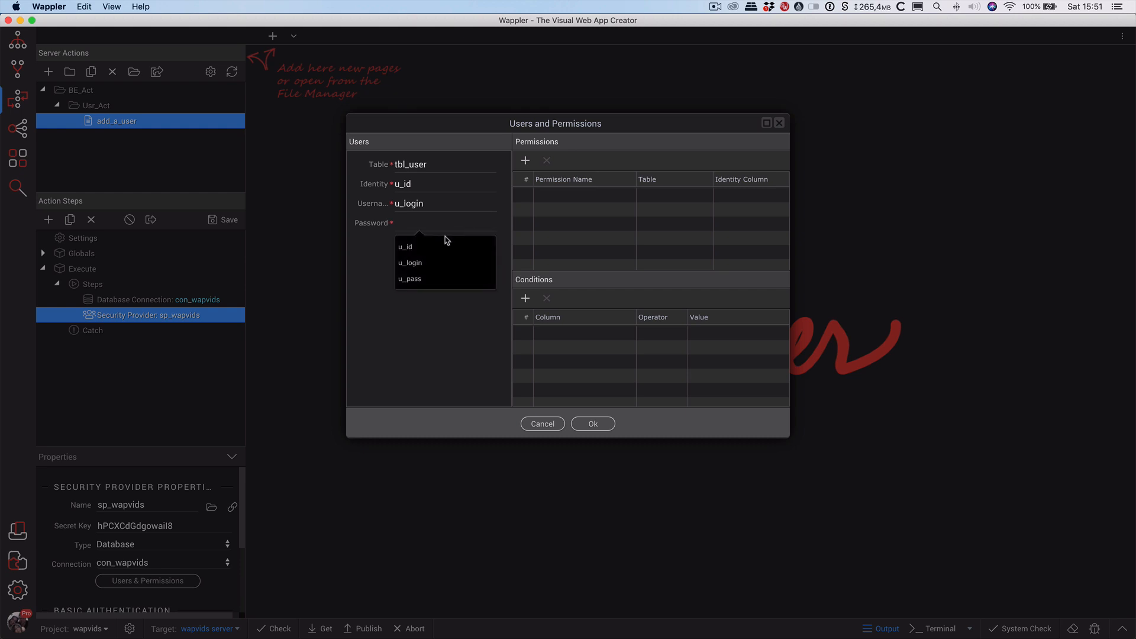
click(435, 278)
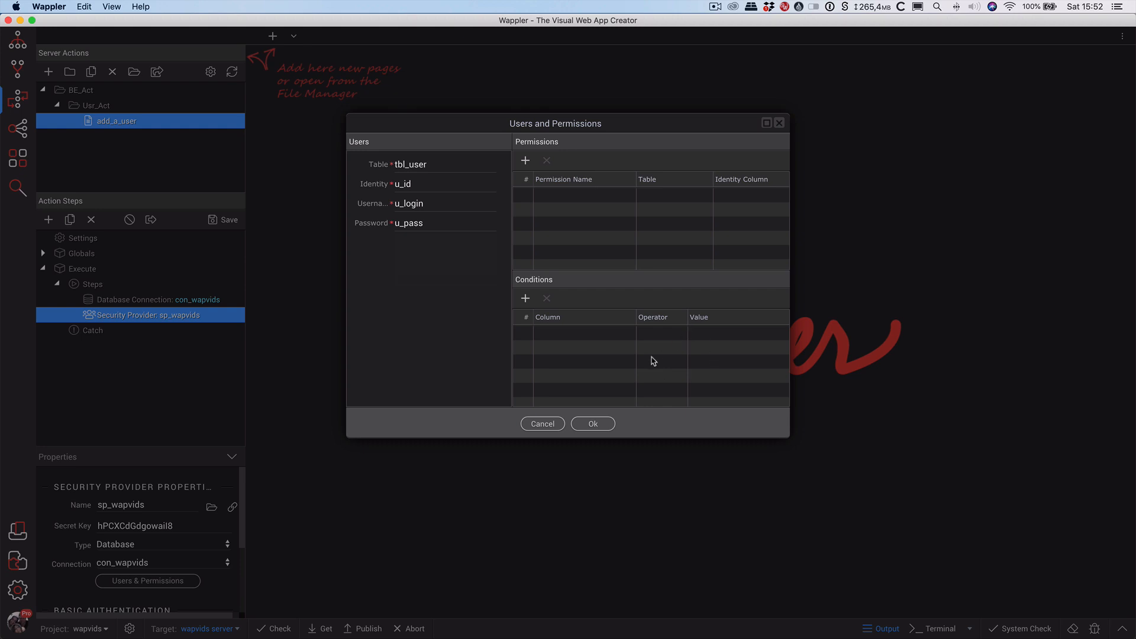
click(592, 424)
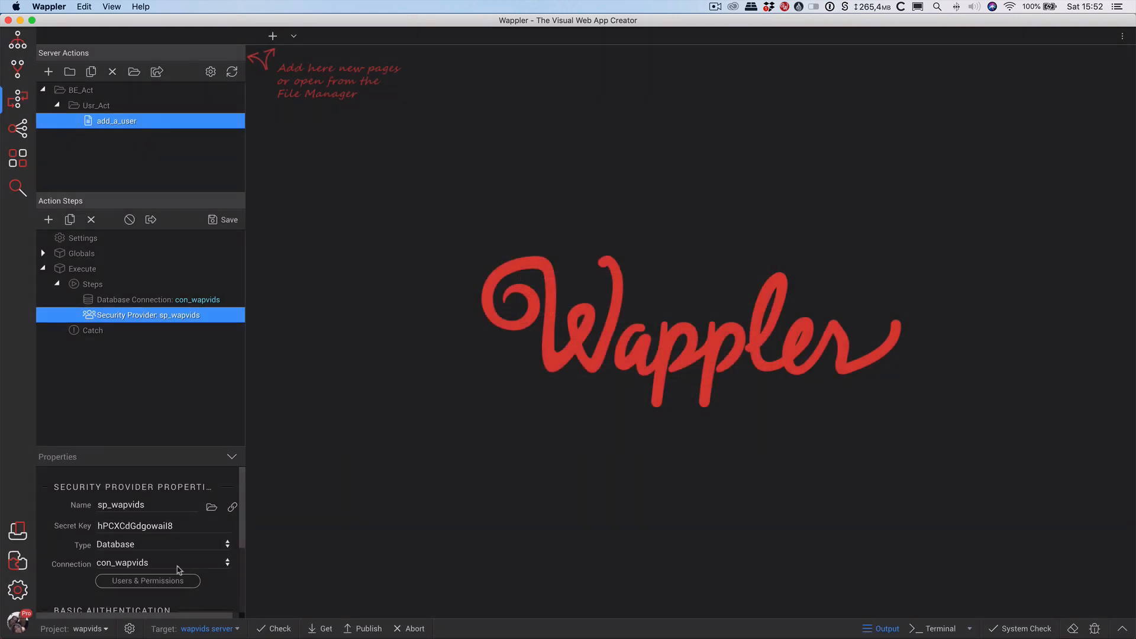
Save the action steps and link sp_wapvids as its own file, SecurityProviders/sp_wapvids.
scroll(211, 573, down, 5)
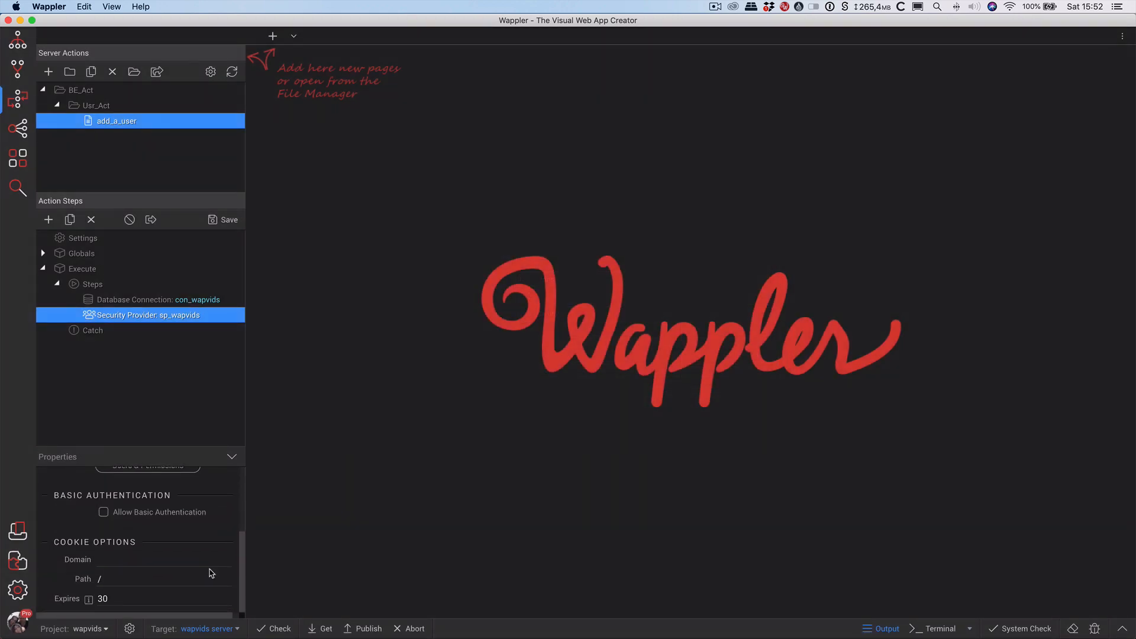
scroll(208, 562, up, 5)
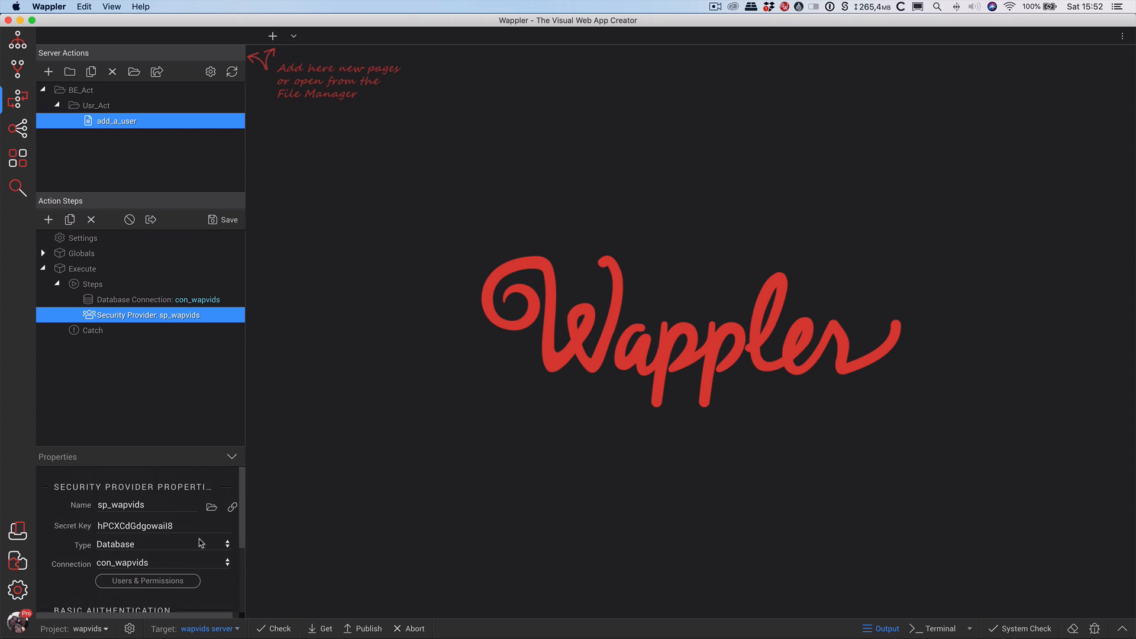
click(228, 220)
click(231, 509)
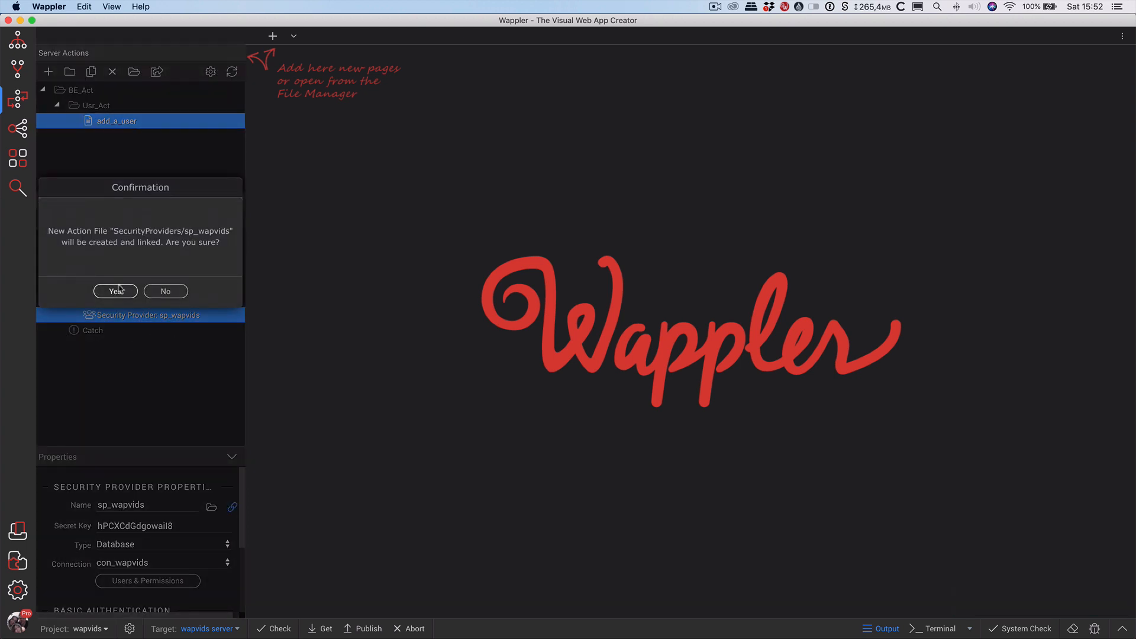
click(116, 291)
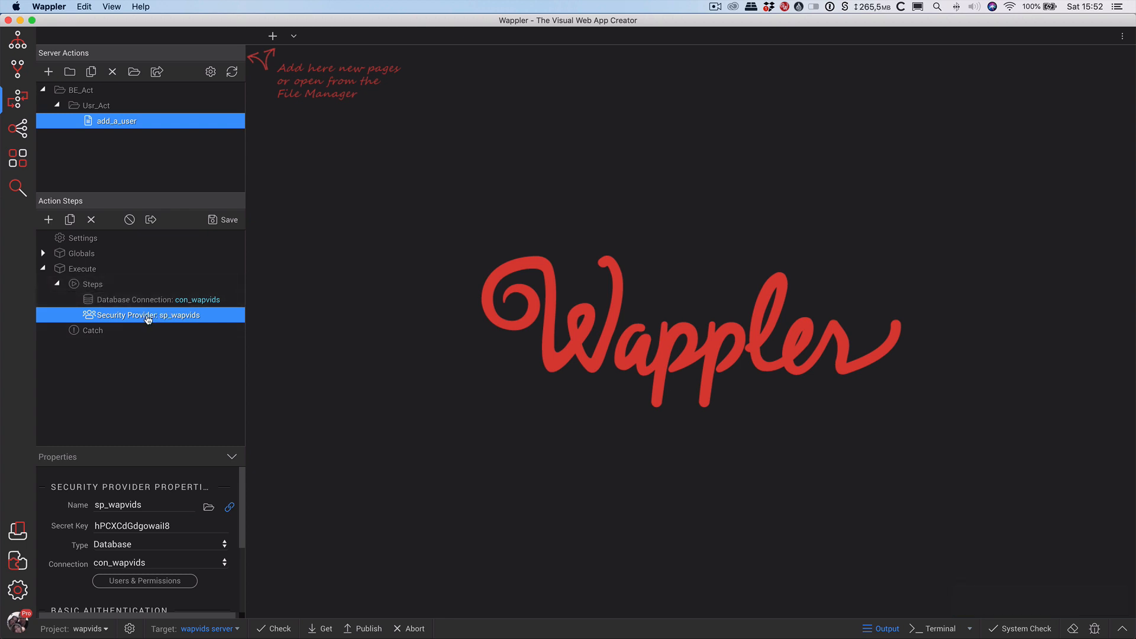
right_click(147, 319)
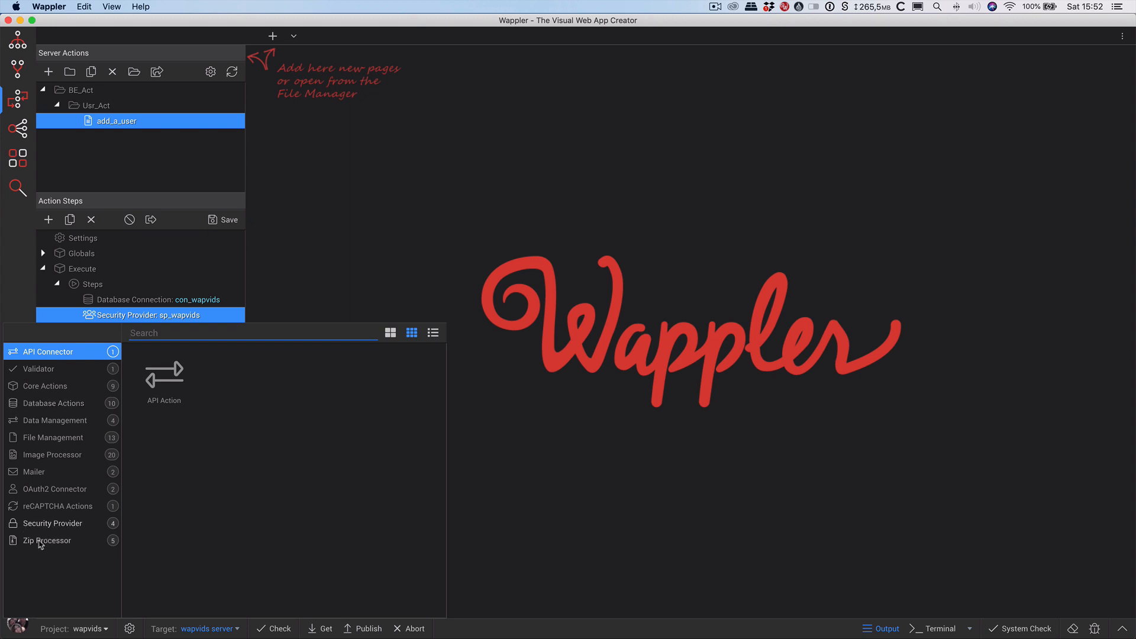
Add a Database Insert step after the security provider, renamed ins_new_user.
click(56, 522)
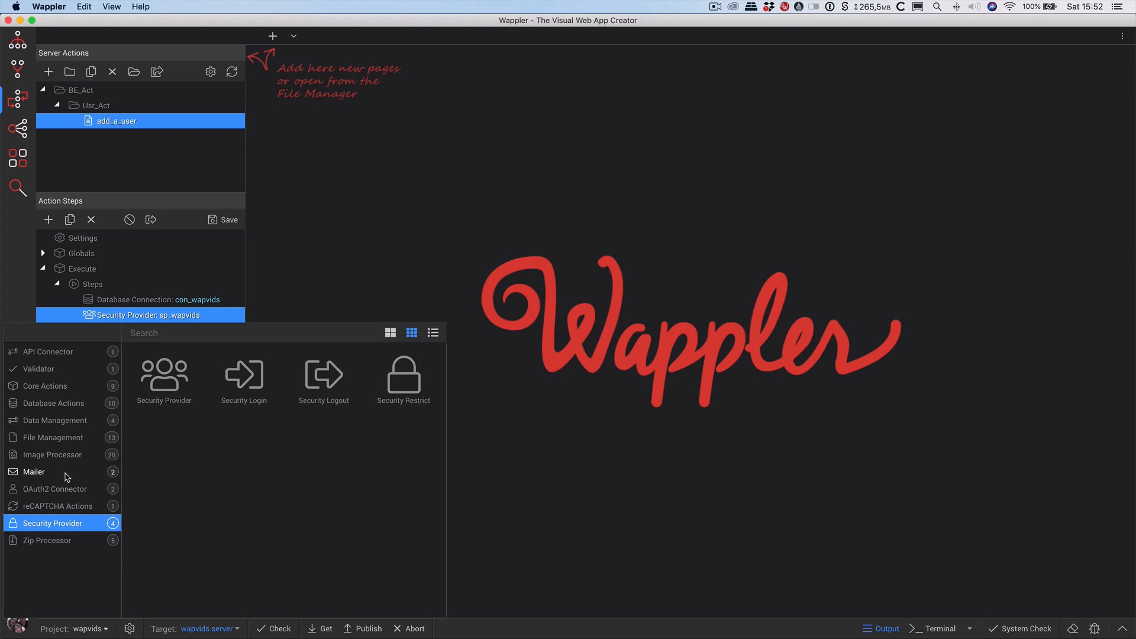
click(59, 404)
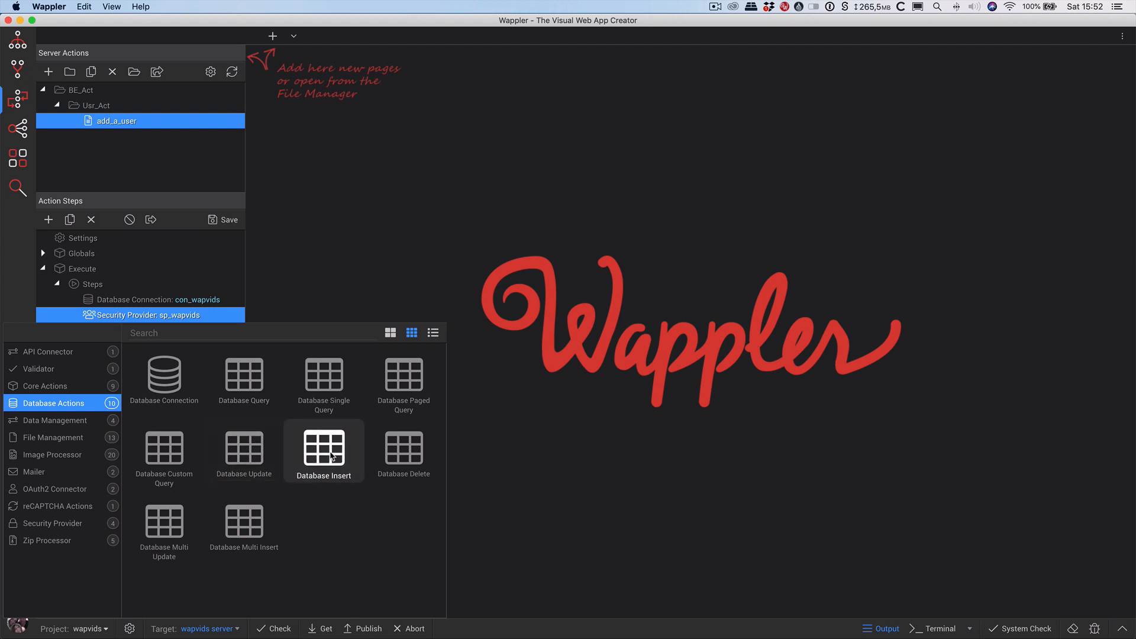
click(324, 453)
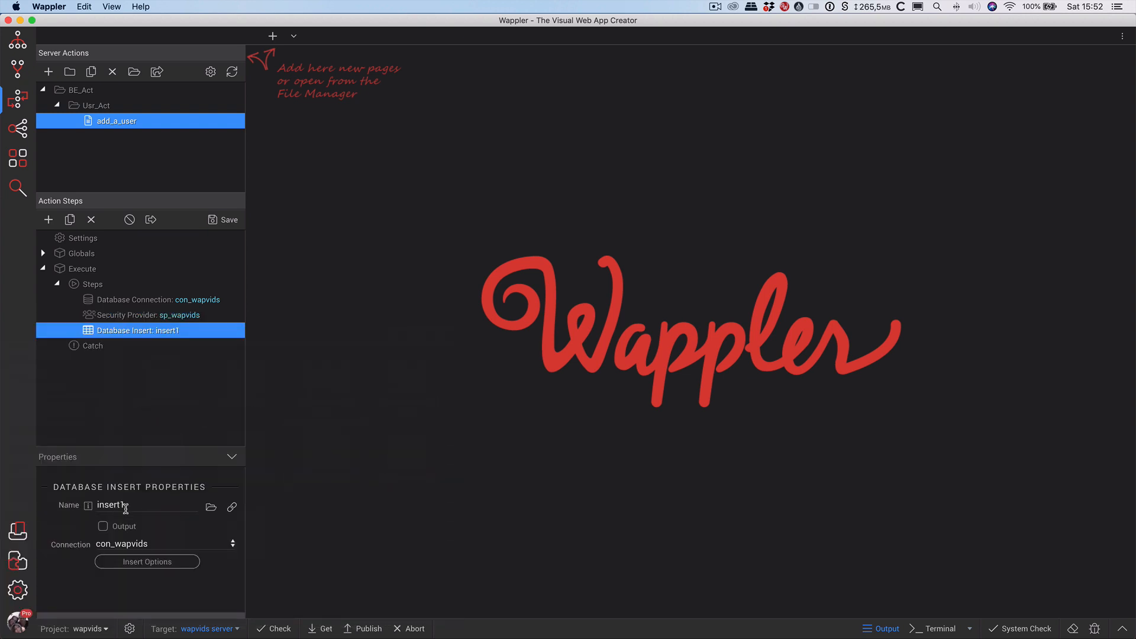
click(129, 503)
text(ins_new_use)
key(Return)
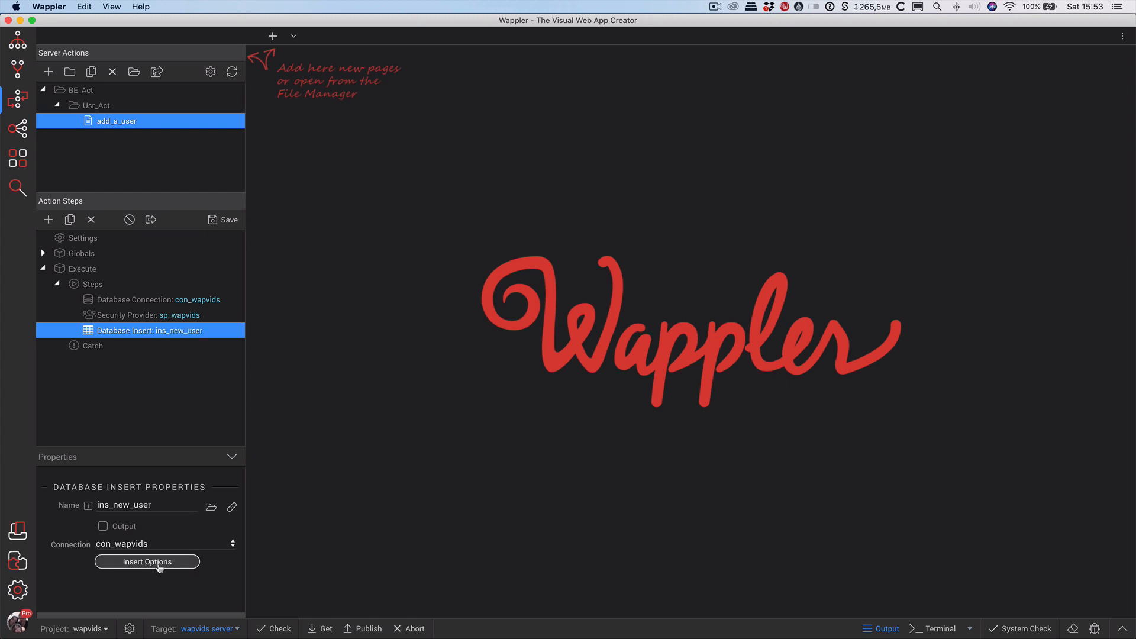
Point ins_new_user at tbl_user and bring up the bindings for the u_pass value.
click(169, 566)
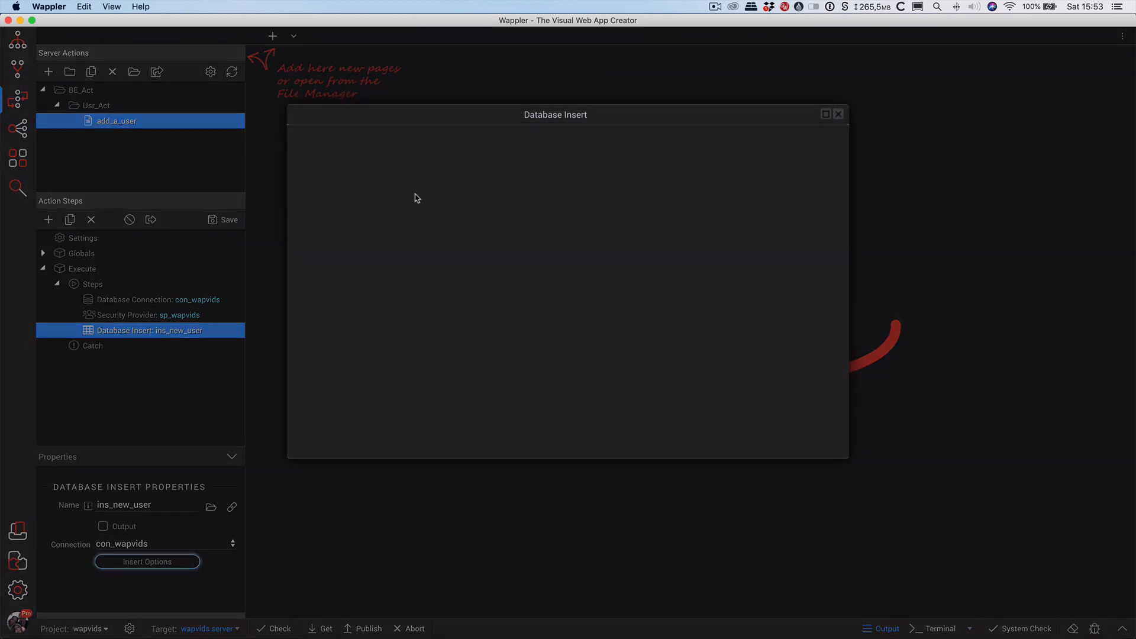
click(362, 138)
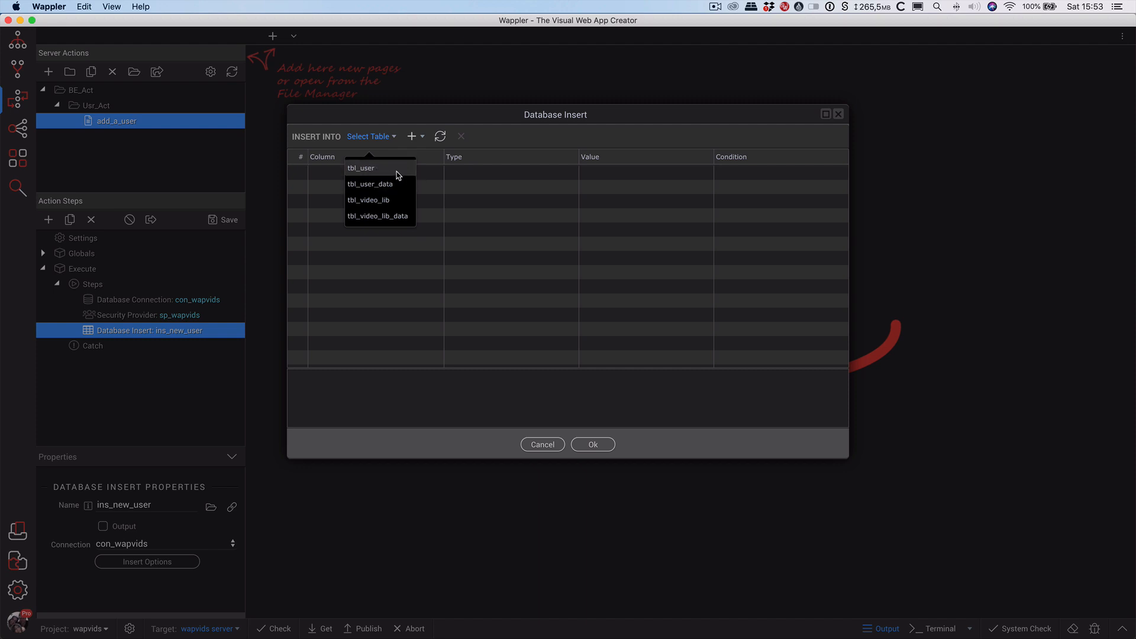
click(385, 168)
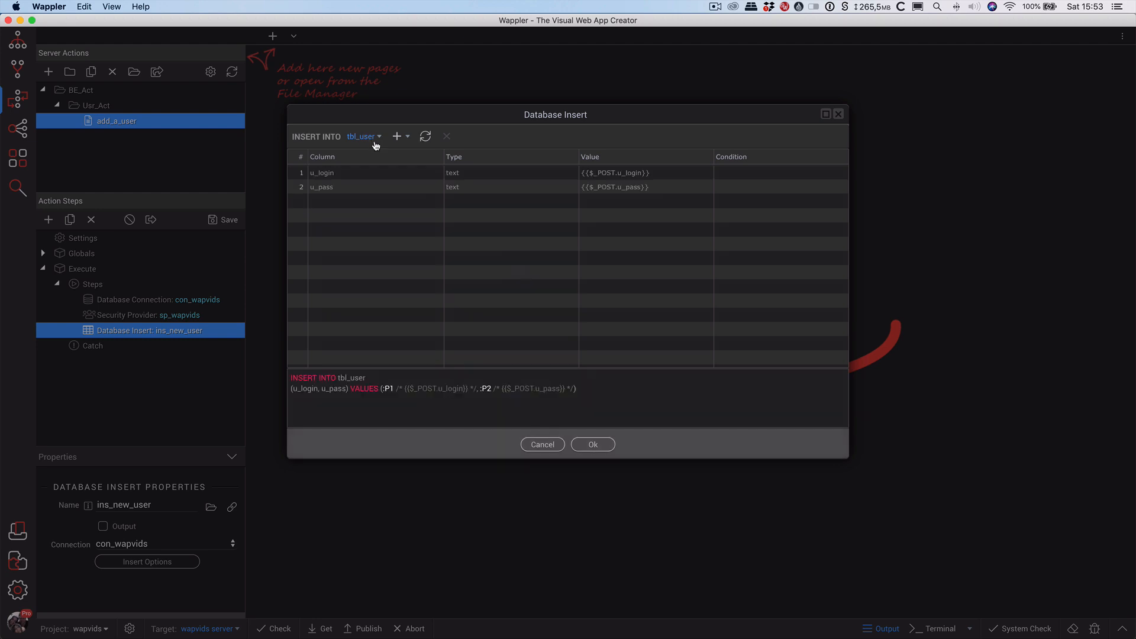
click(335, 173)
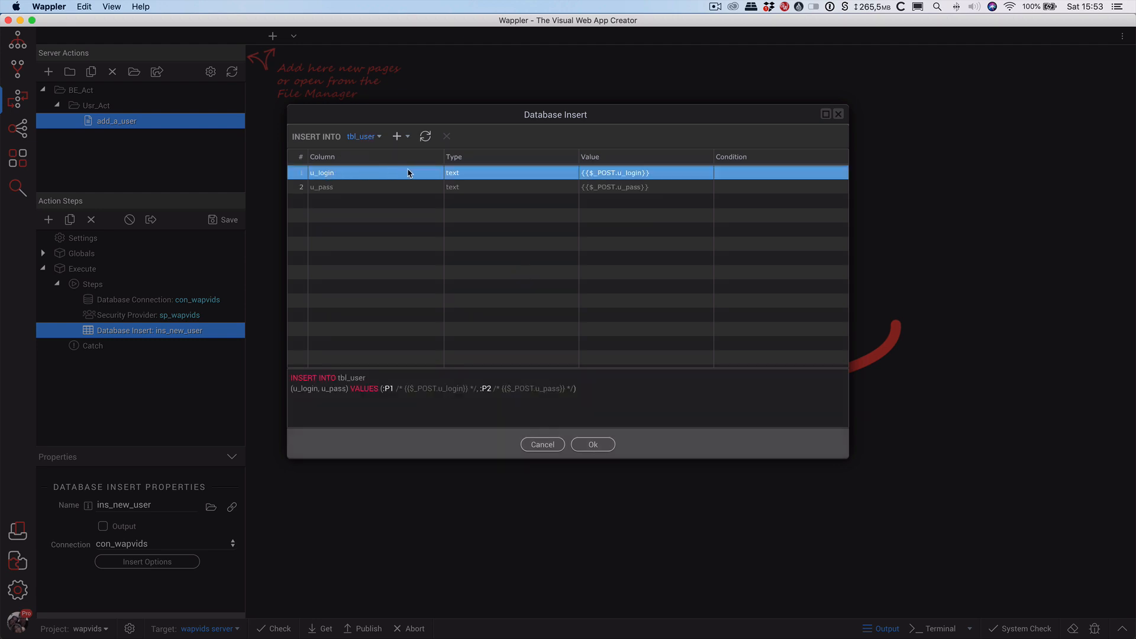
click(356, 188)
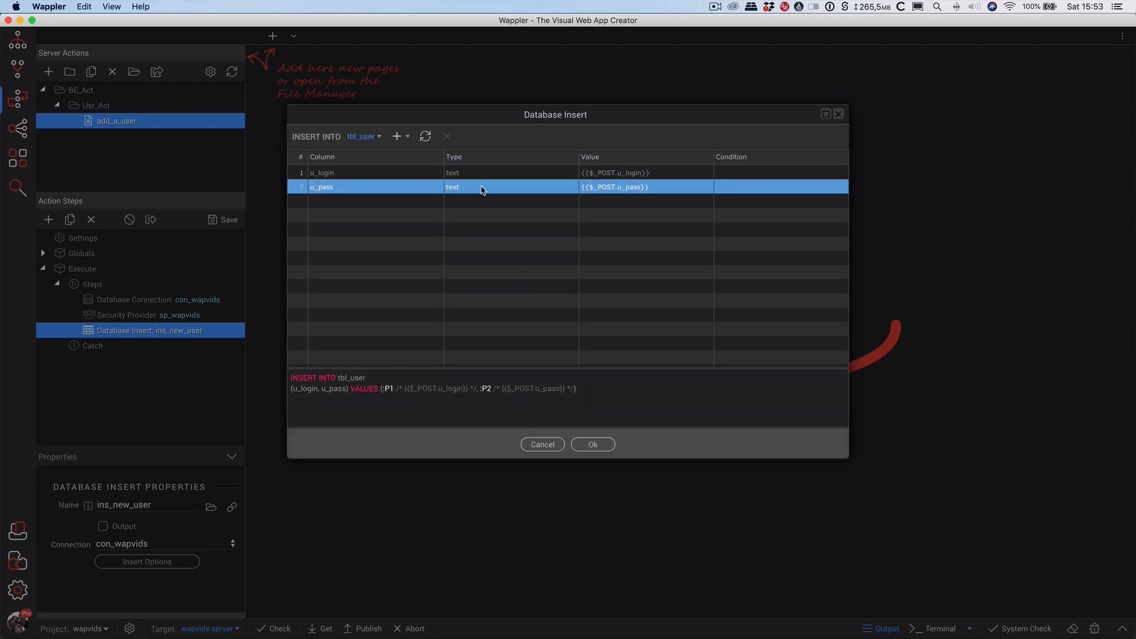
click(660, 188)
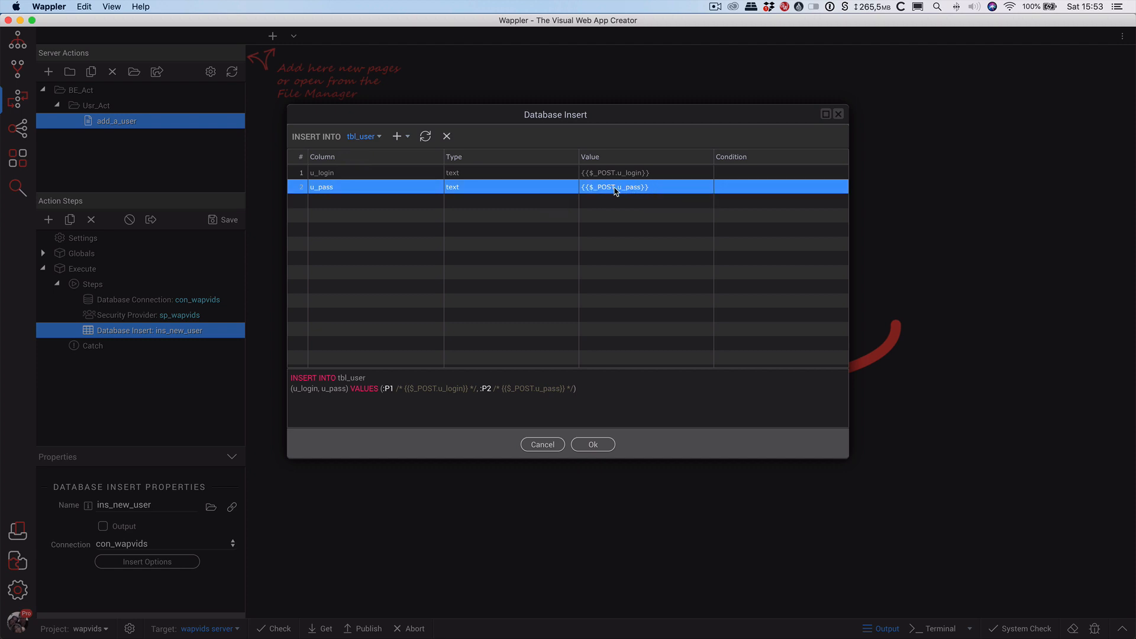
click(652, 188)
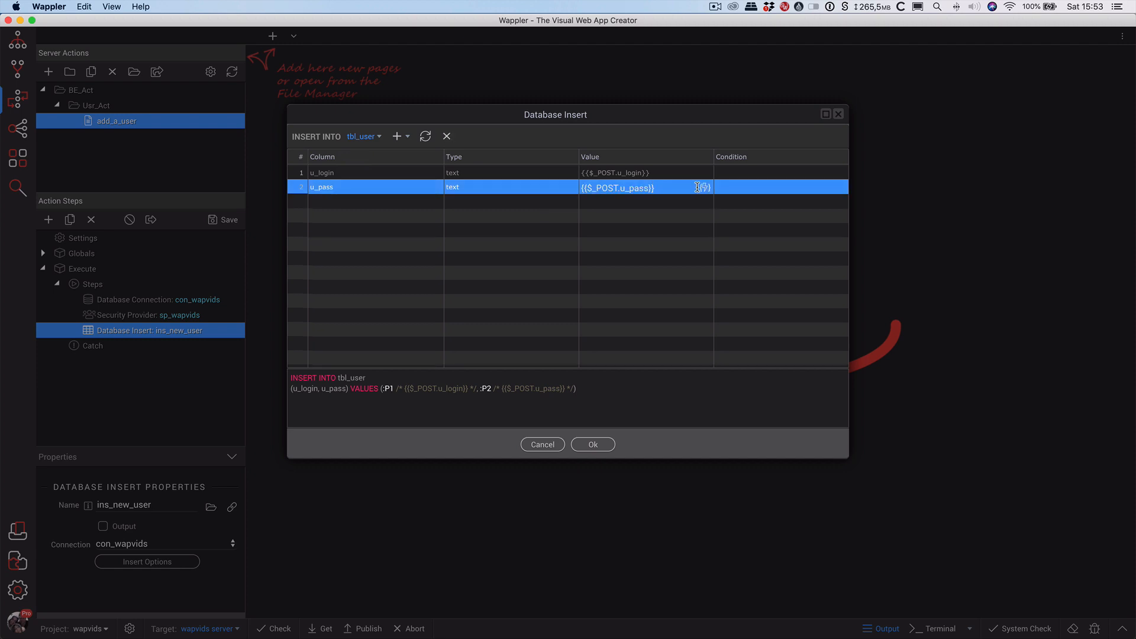
click(702, 187)
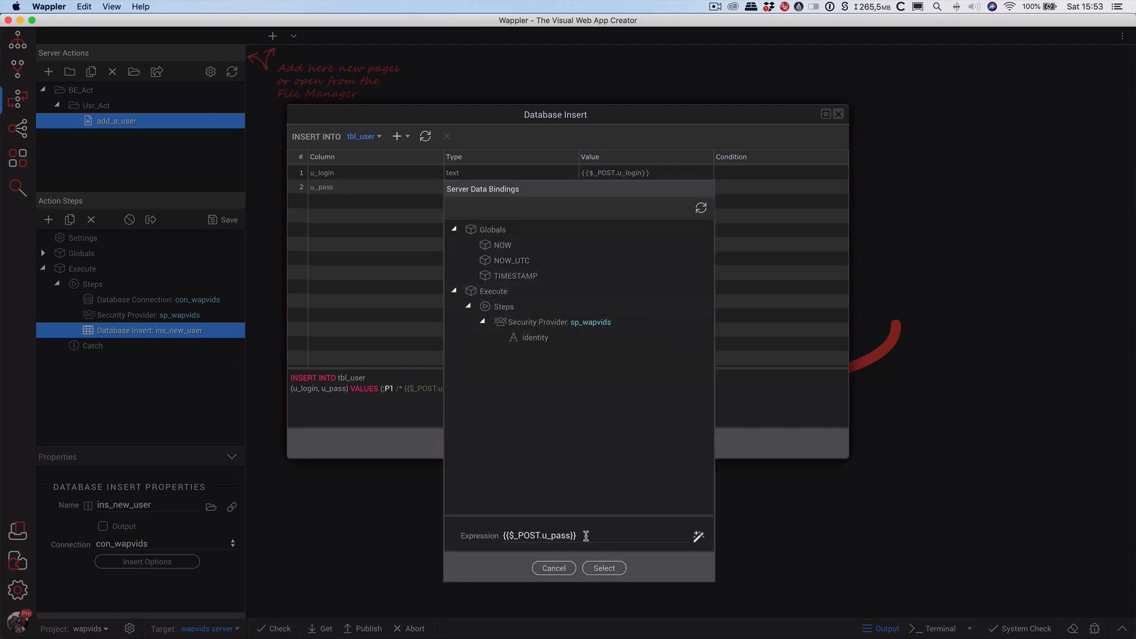
Hash u_pass as $_POST.u_pass.sha512 with salt 'tempsalt' and save the insert settings.
click(698, 535)
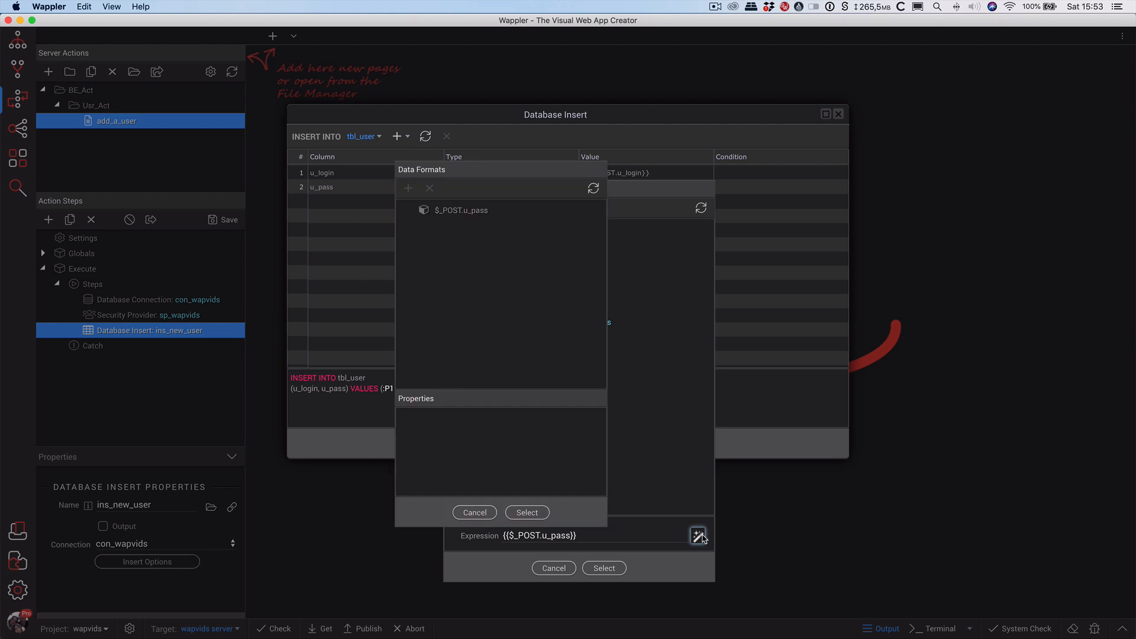
click(461, 210)
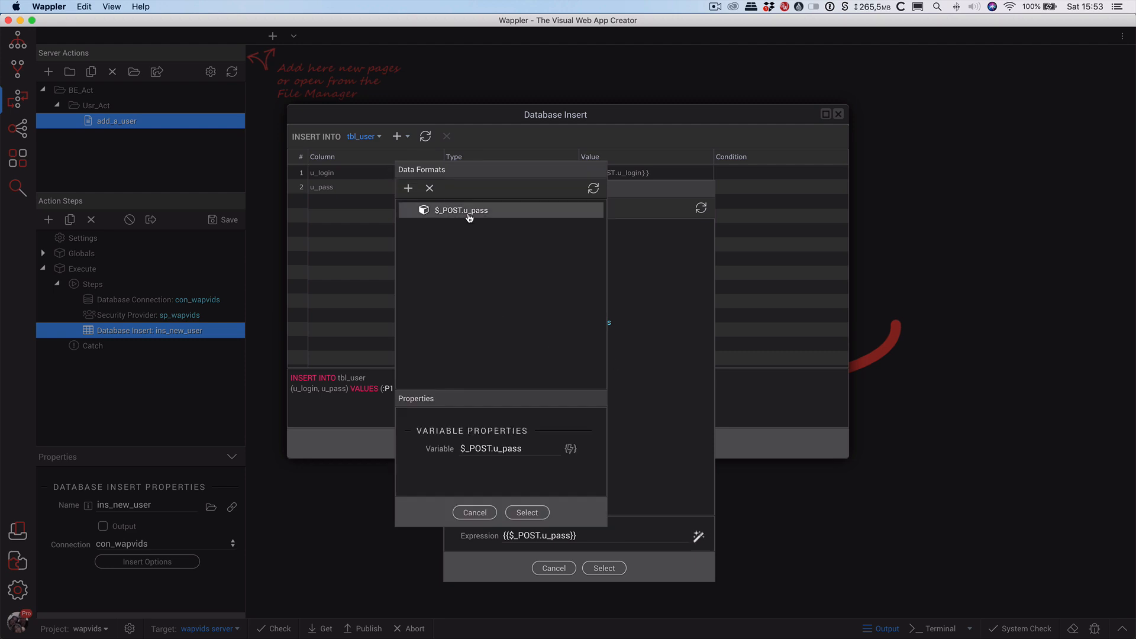
click(408, 188)
mouse_move(450, 270)
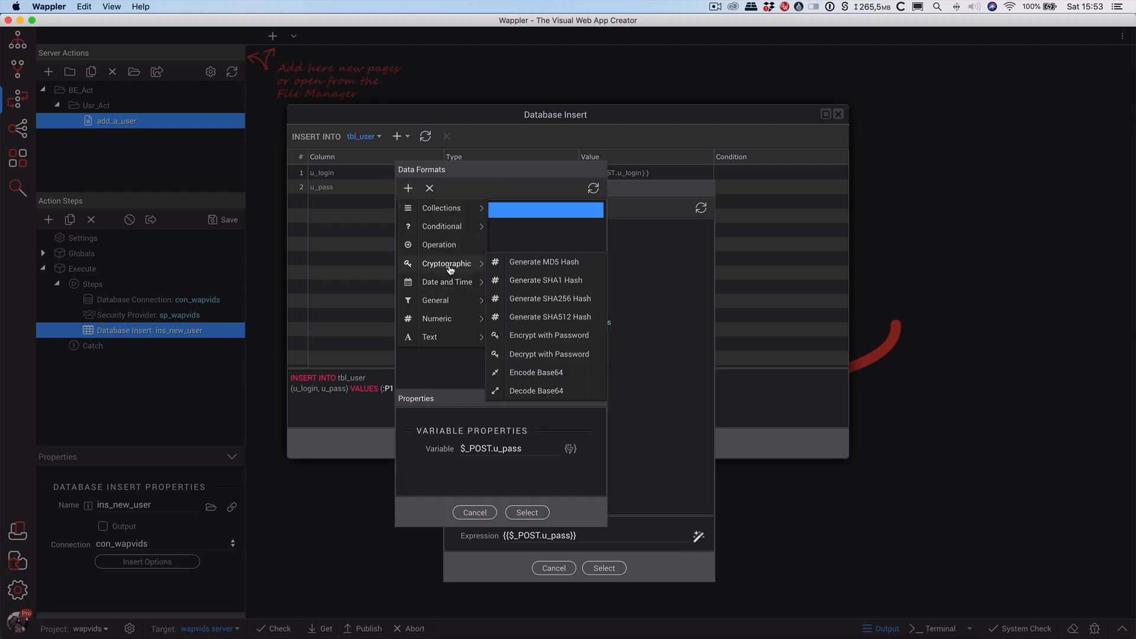
click(576, 318)
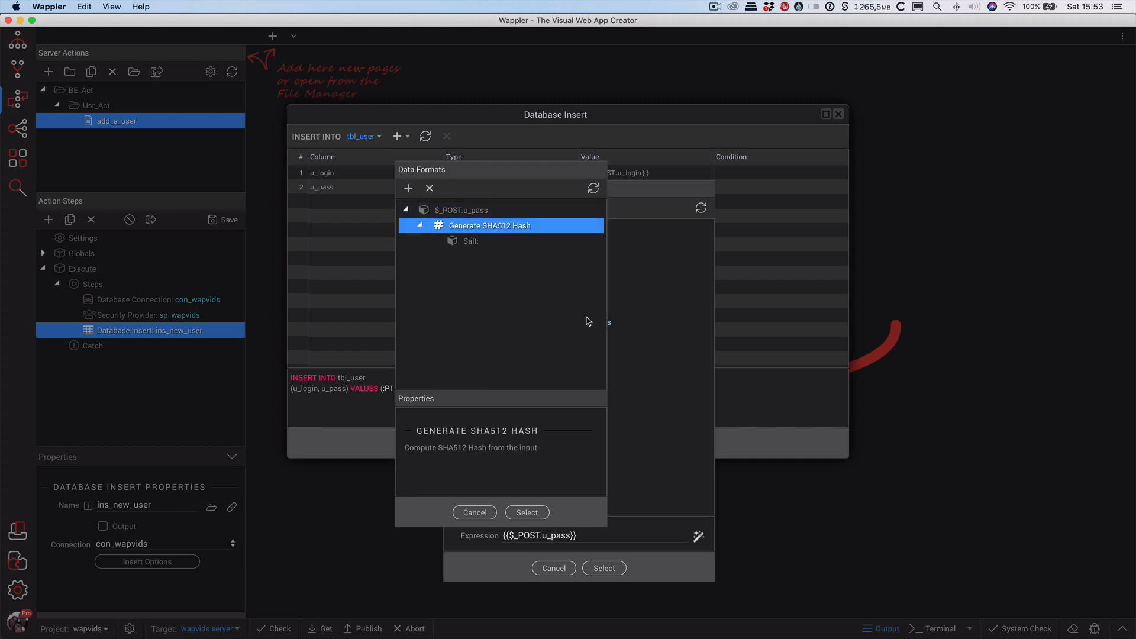
click(492, 248)
click(515, 451)
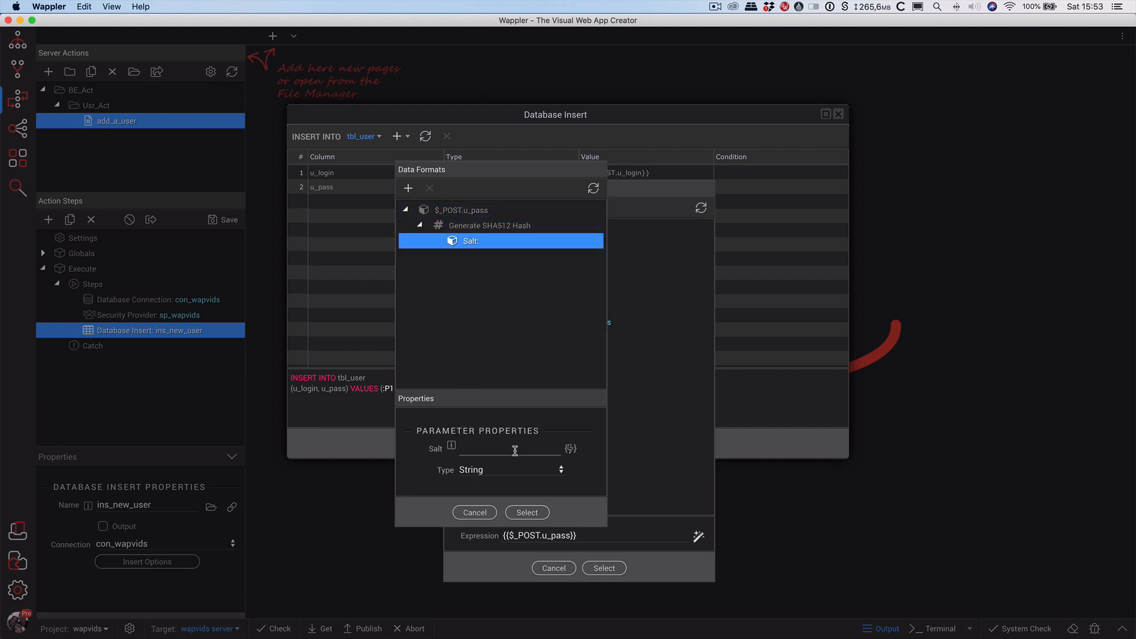
text(tempsalt)
click(531, 514)
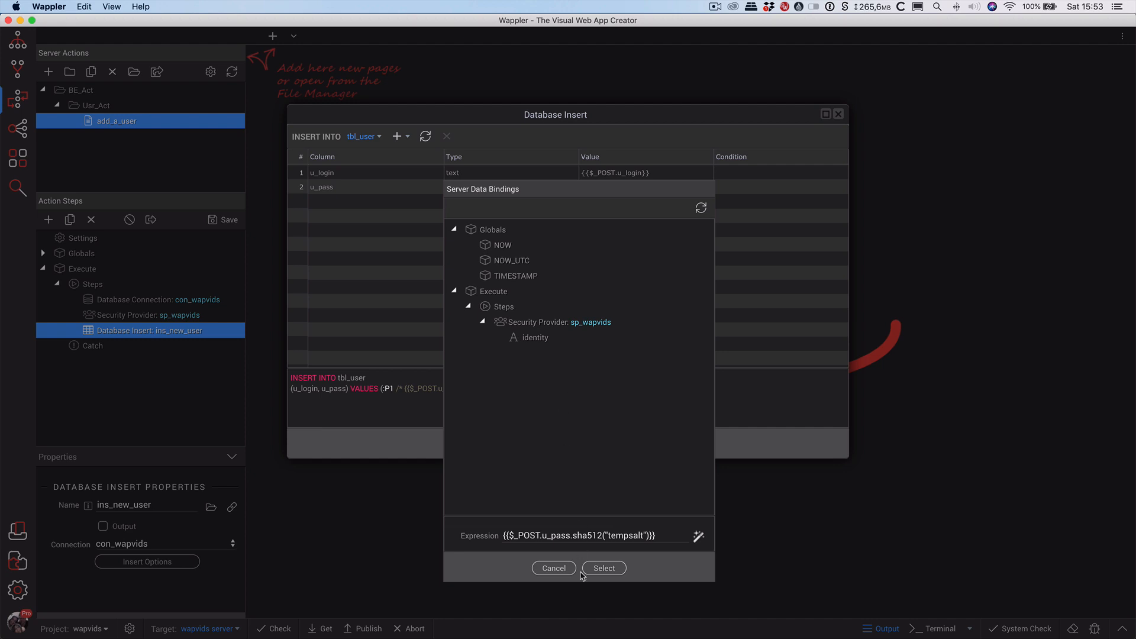
click(600, 569)
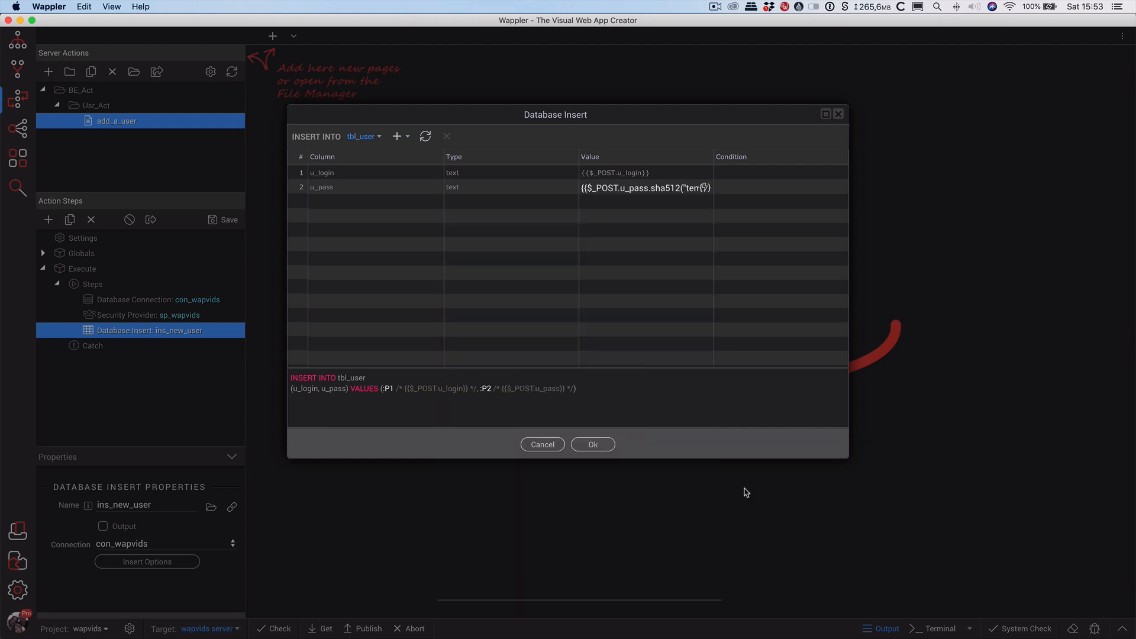
click(593, 444)
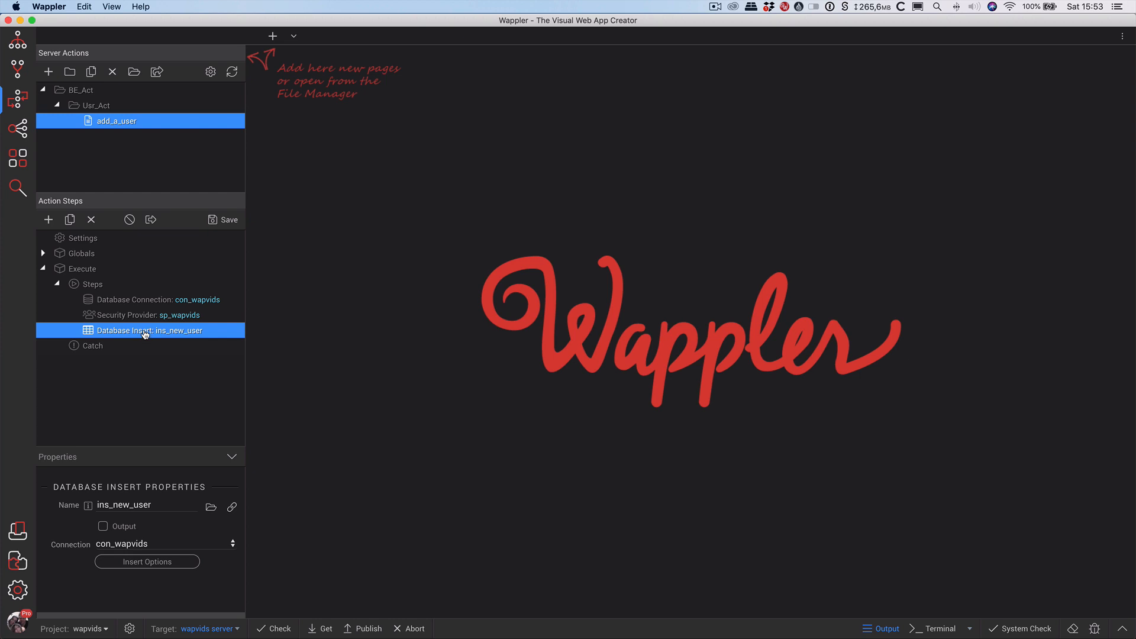
Add a second Database Insert step named ins_user_ext_data after ins_new_user.
right_click(145, 335)
click(68, 423)
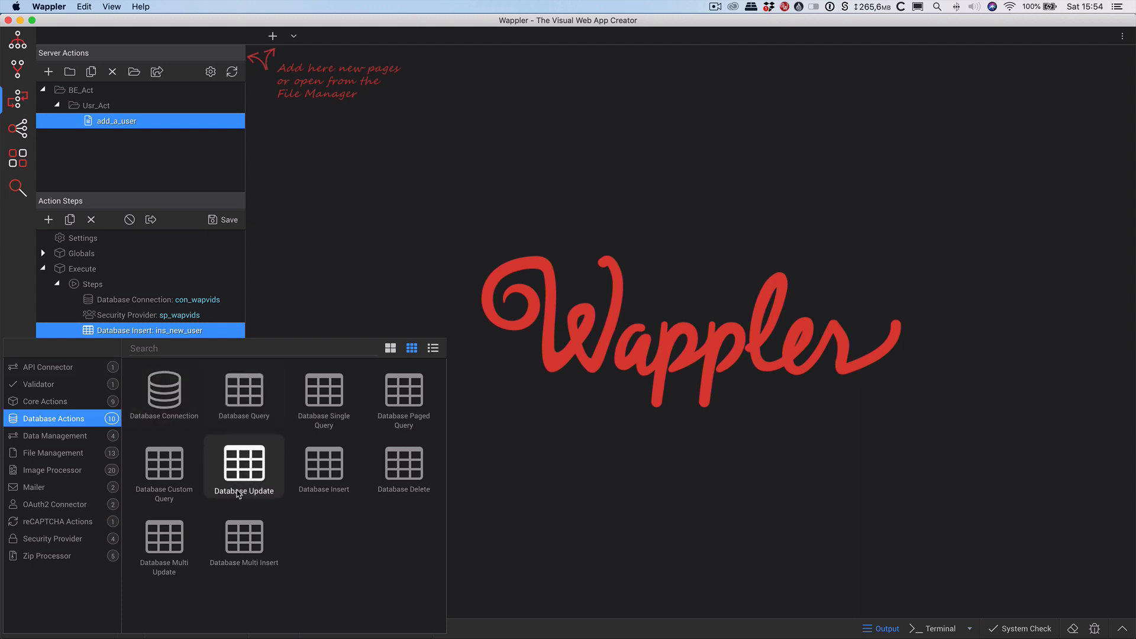
click(324, 467)
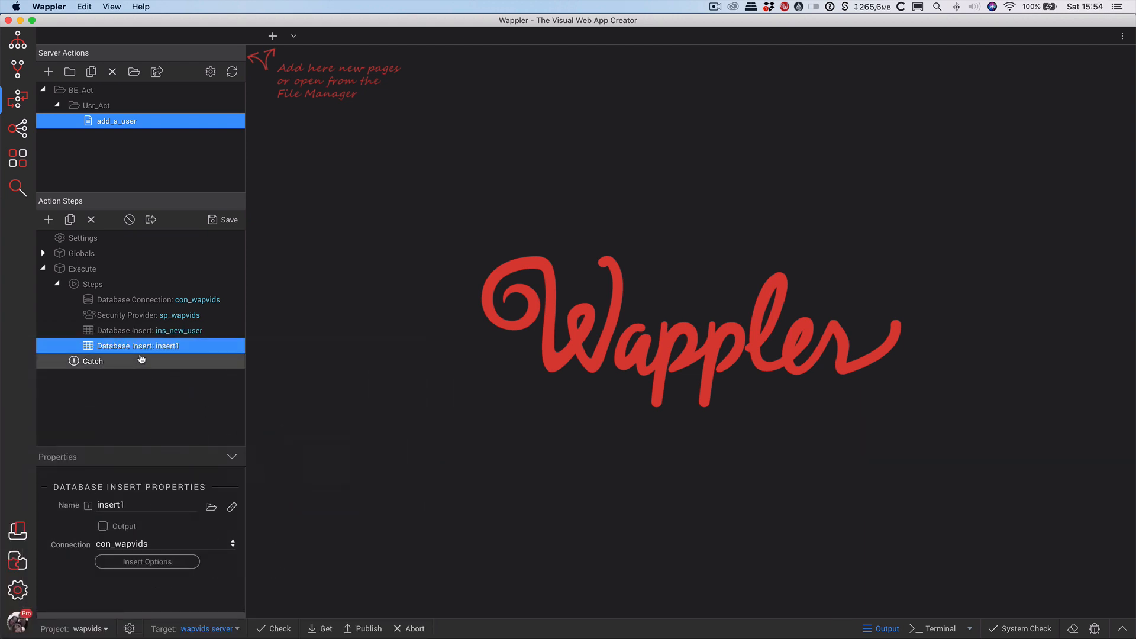
click(148, 504)
key(BackSpace)
key(BackSpace)
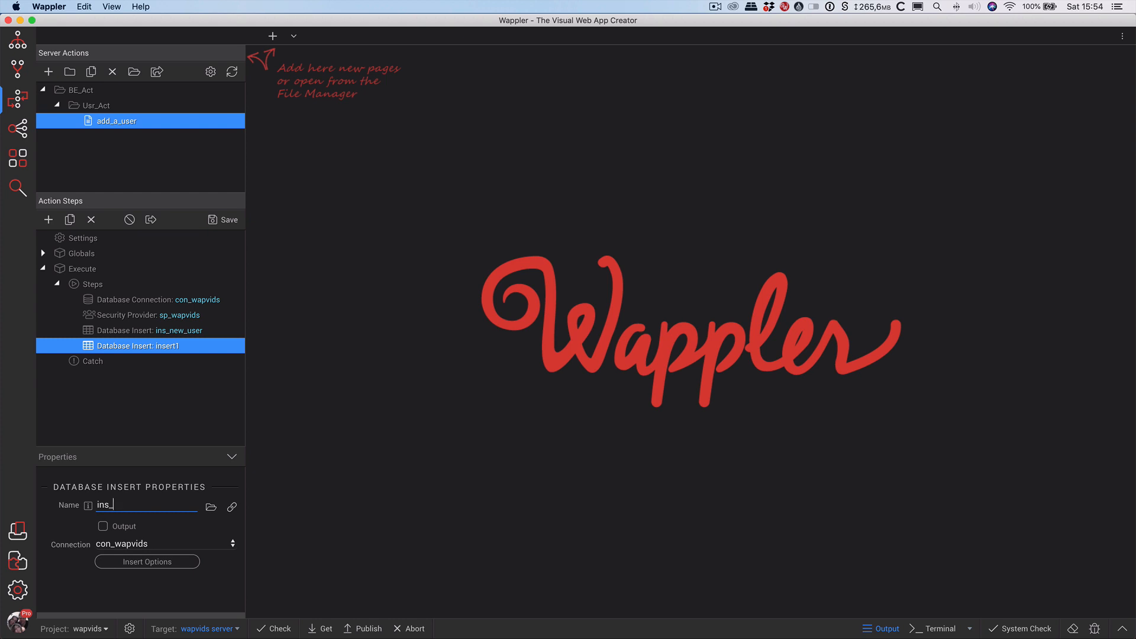
text(_user_ext_data)
click(177, 563)
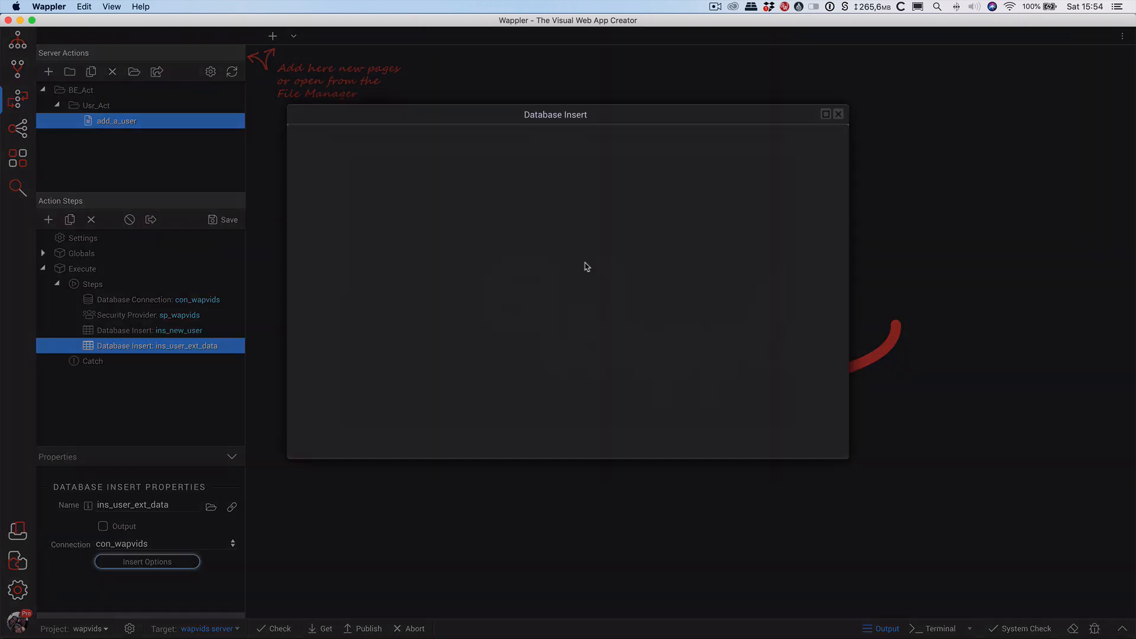
Target tbl_user_data and delete the ud_cdate column, keeping ud_fk_u_id, ud_fname, ud_lname and ud_email.
click(360, 142)
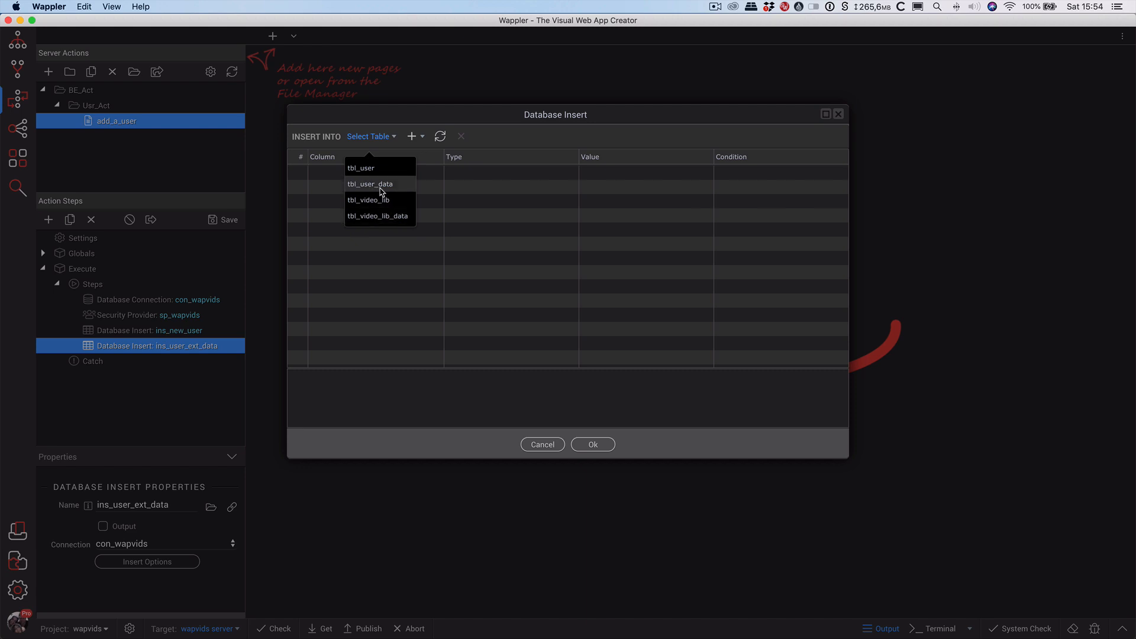
click(387, 192)
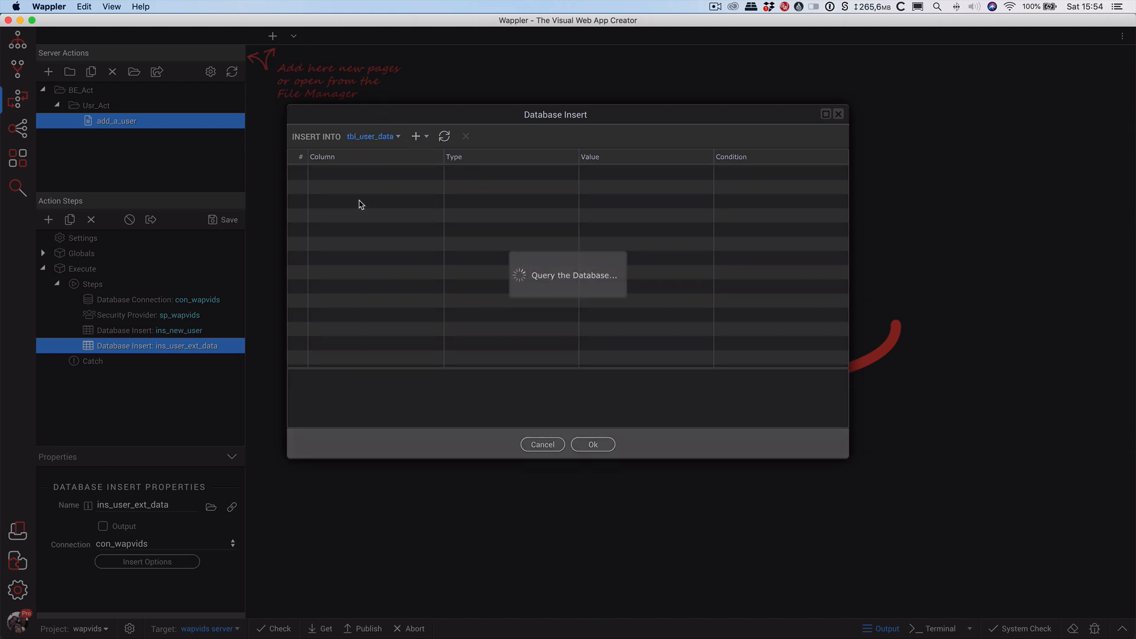
click(355, 172)
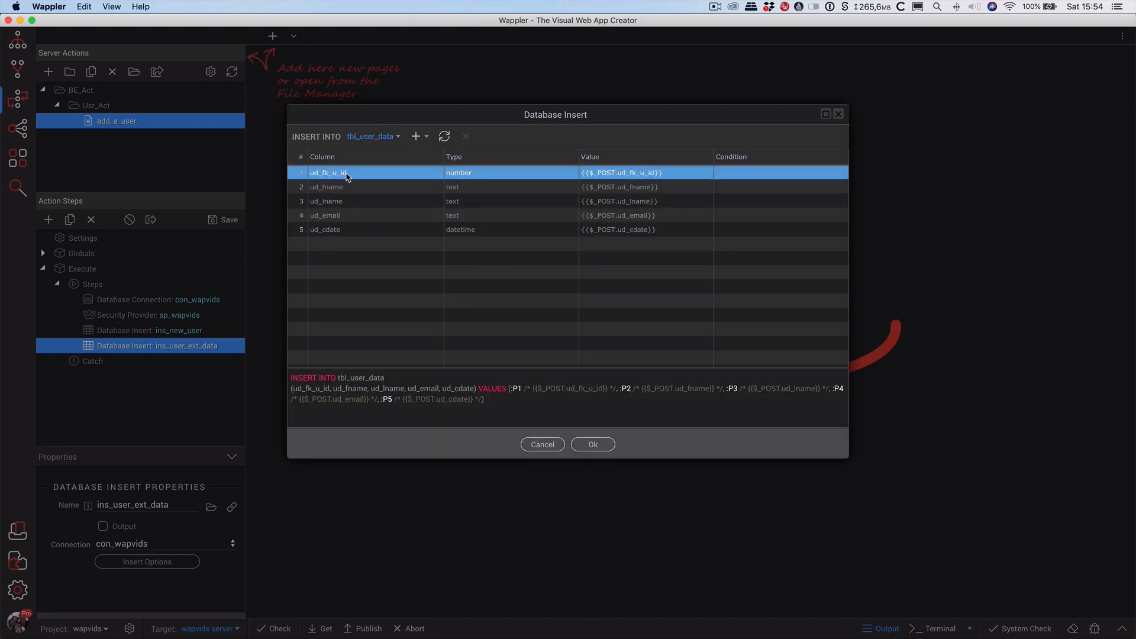
click(357, 187)
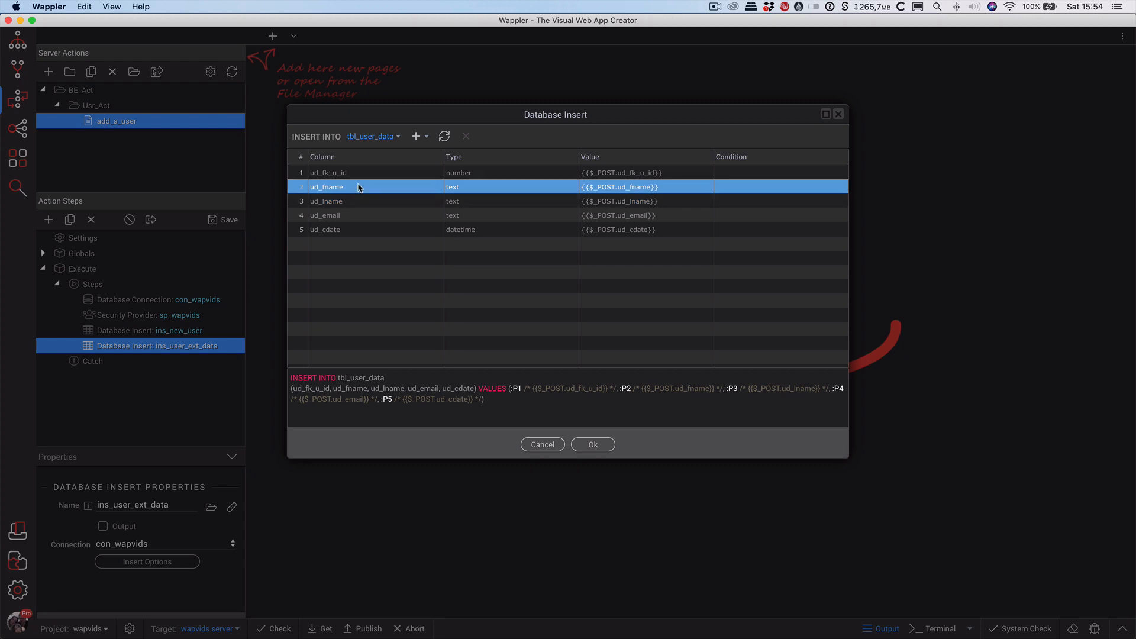
click(355, 201)
click(353, 215)
click(350, 230)
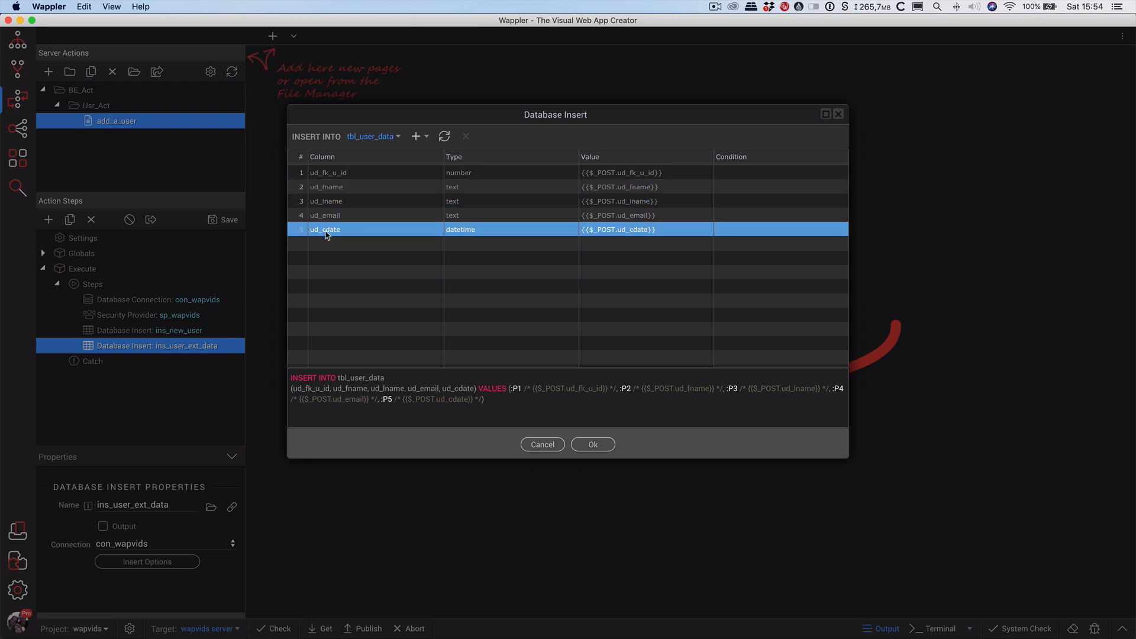
click(373, 234)
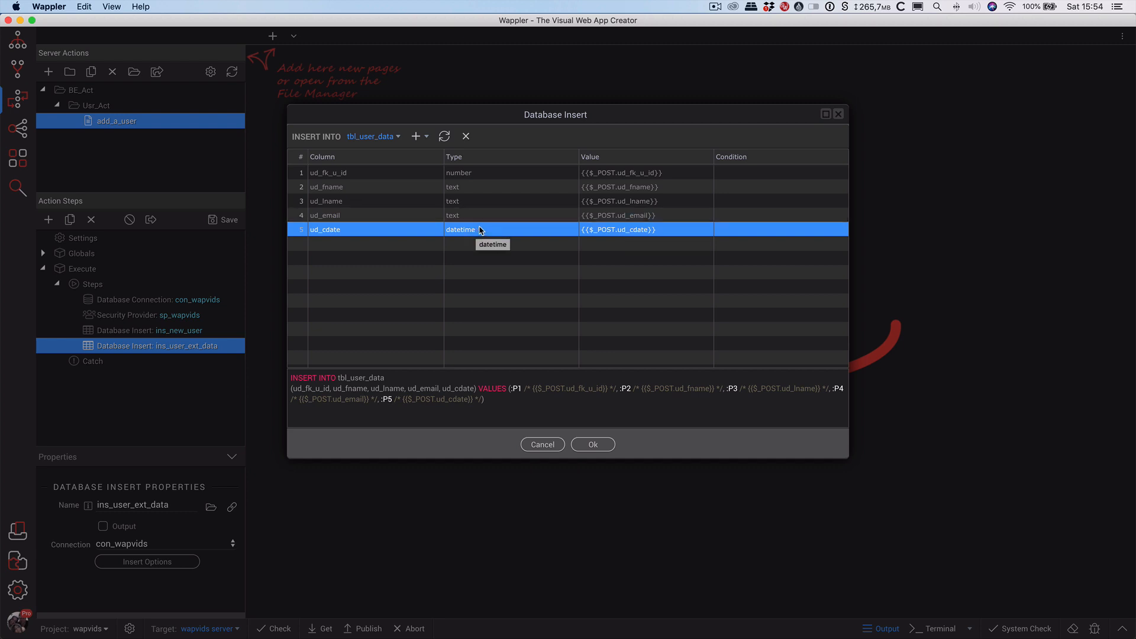
click(466, 138)
click(498, 176)
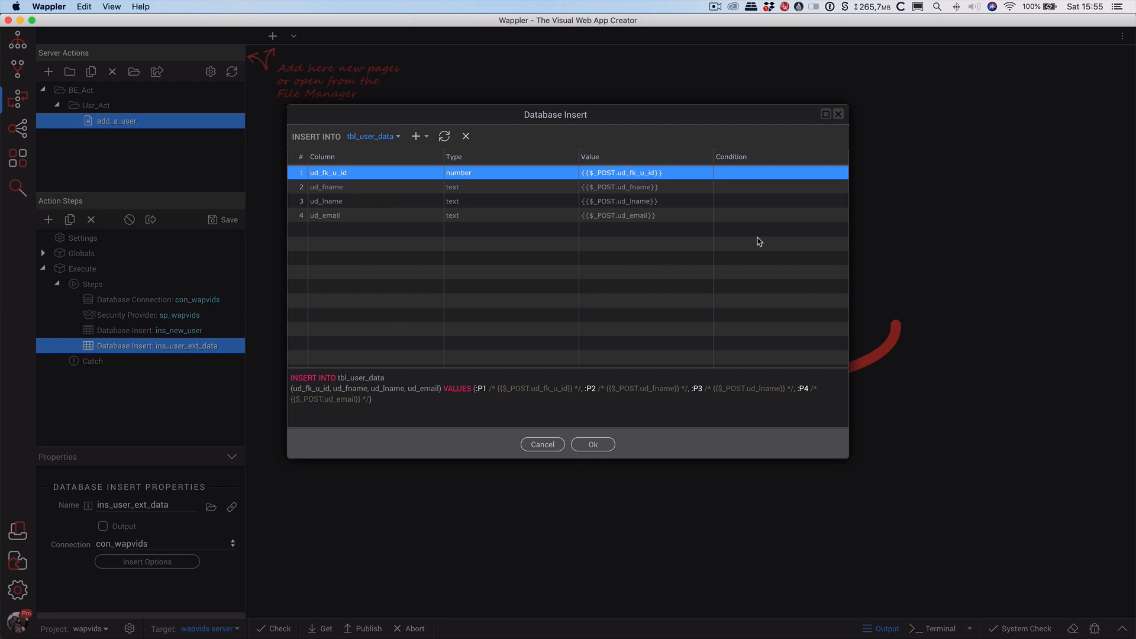
Bind ud_fk_u_id to {{ins_new_user.identity}} and save the add_a_user action.
click(668, 173)
drag(669, 173, 583, 170)
key(BackSpace)
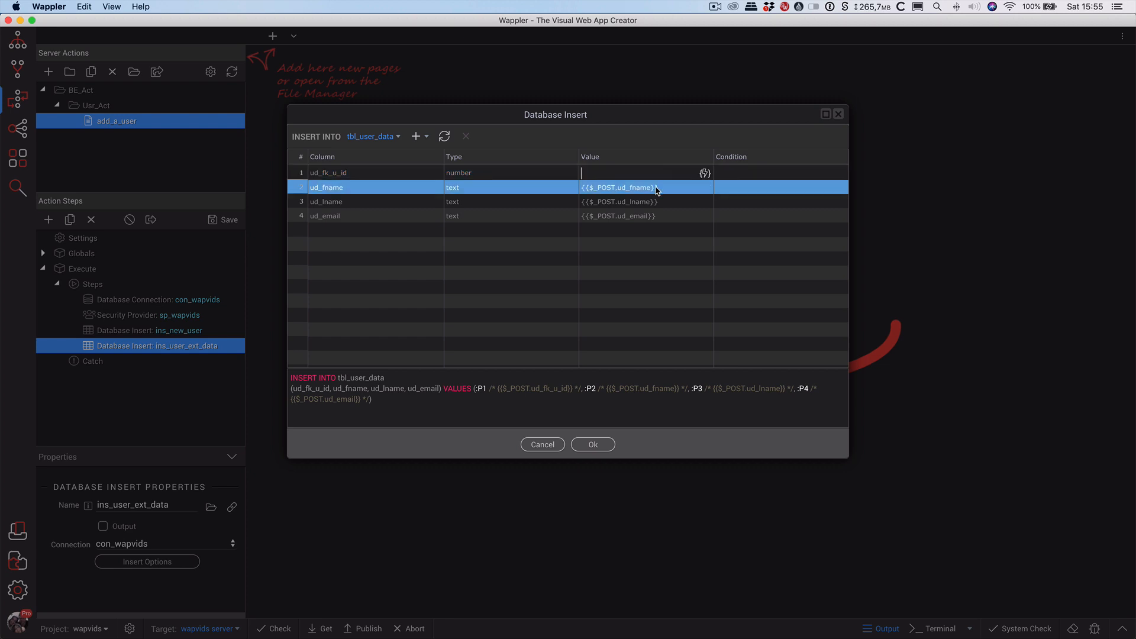
click(705, 174)
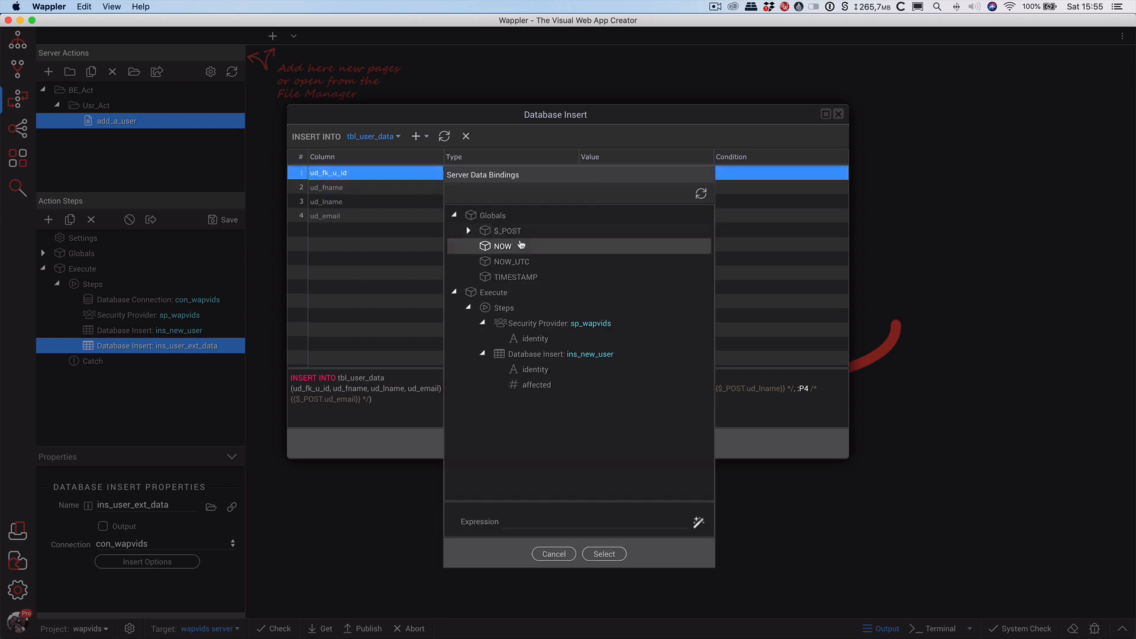
click(536, 370)
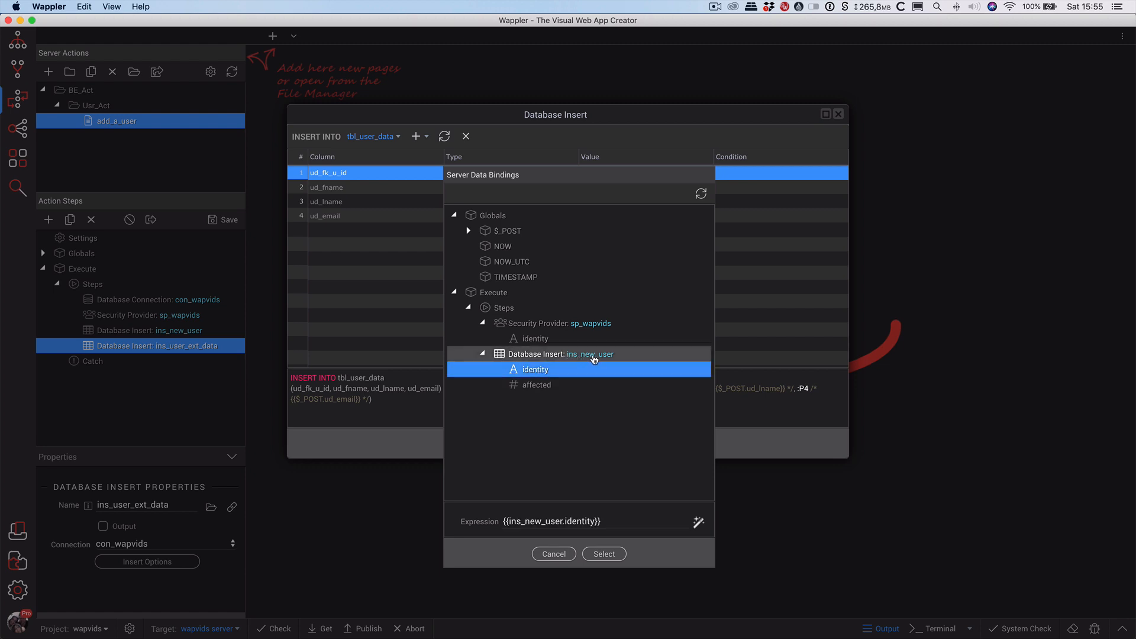
click(604, 554)
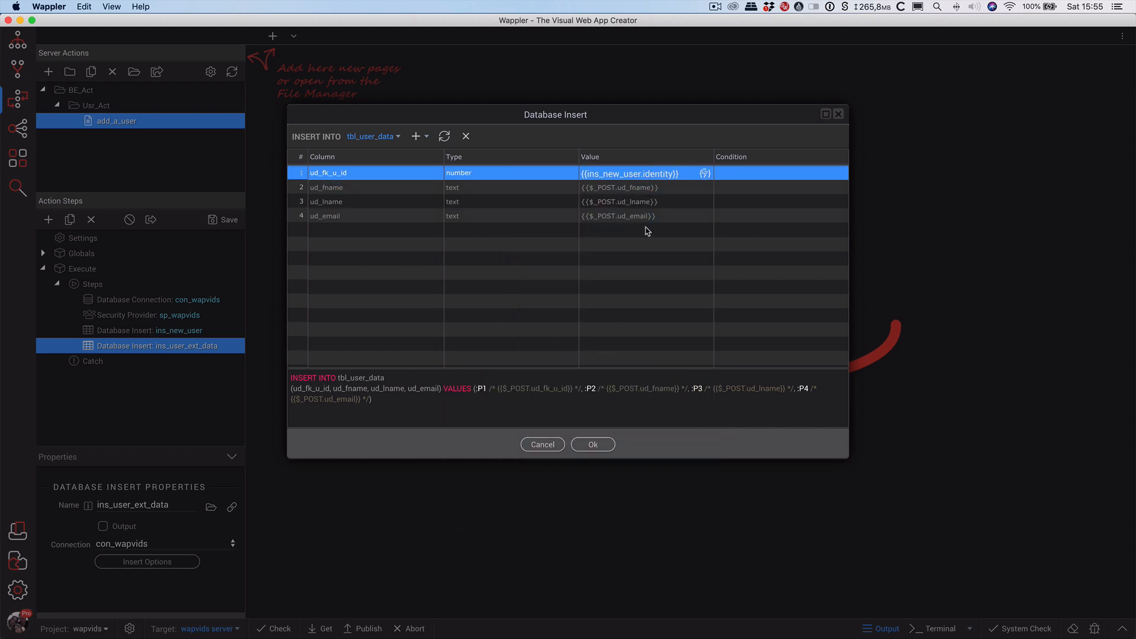
click(593, 445)
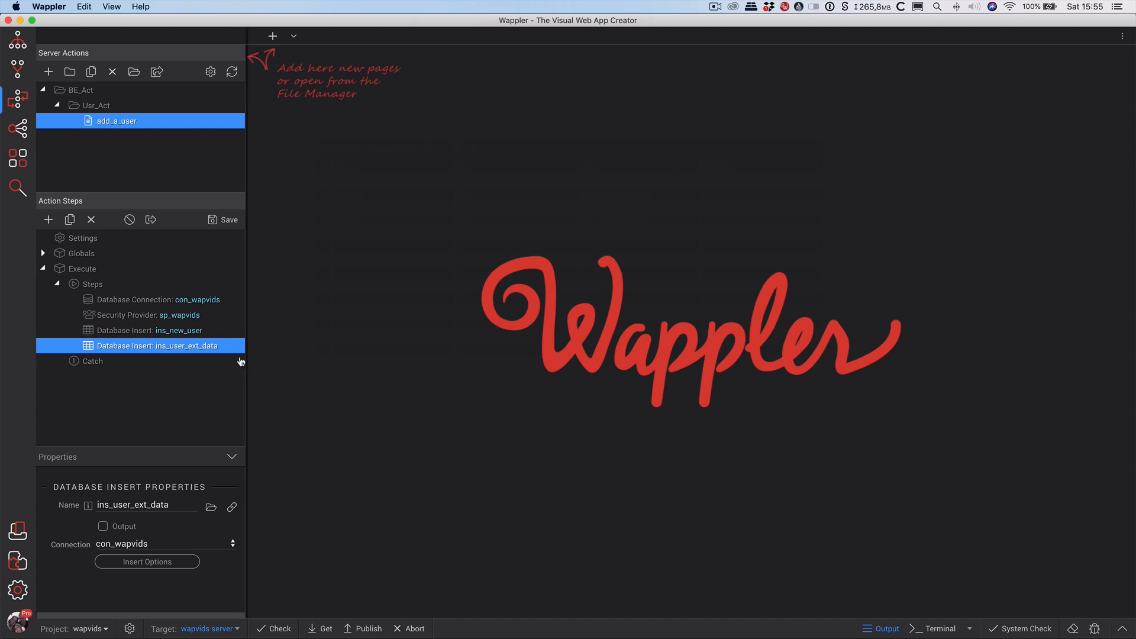
click(217, 220)
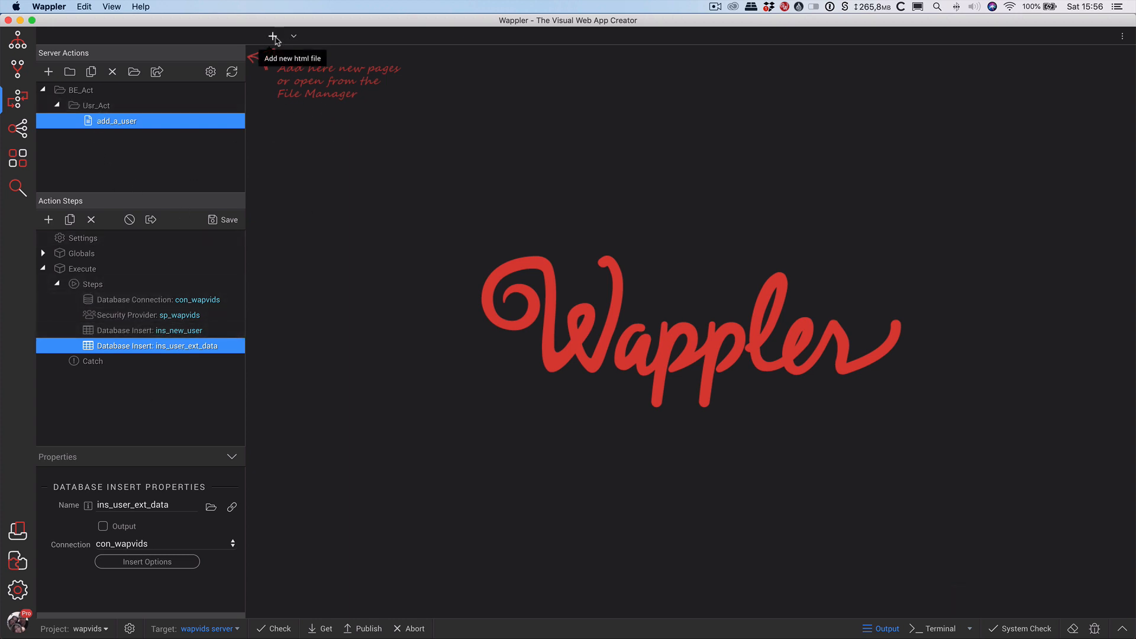
Create an admin folder at the project root and start a new file inside it.
click(24, 45)
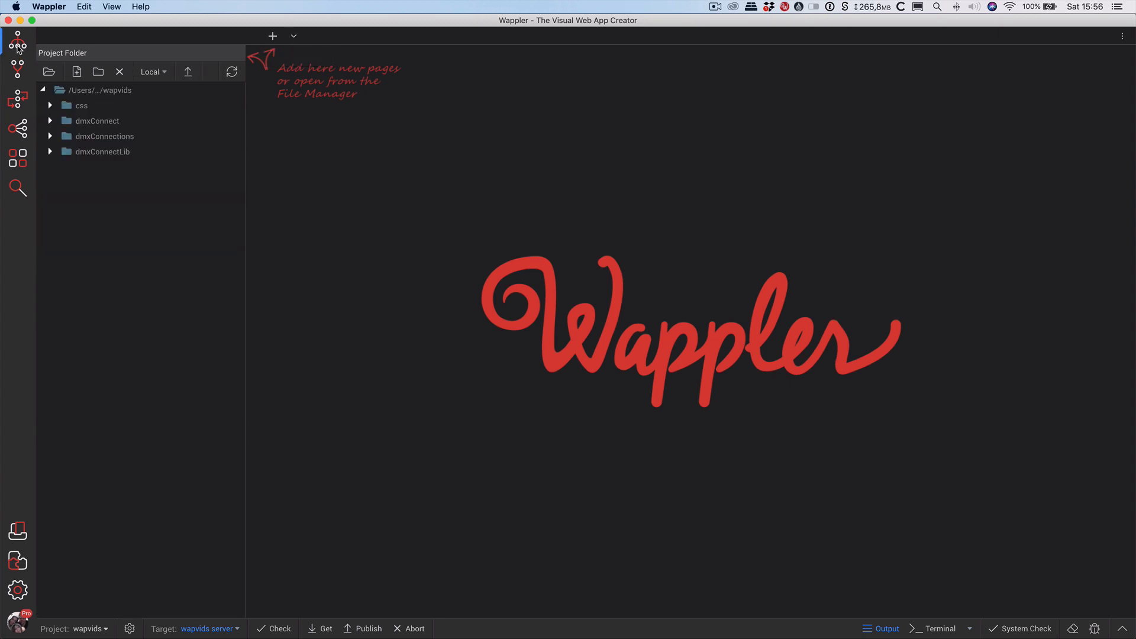
right_click(110, 93)
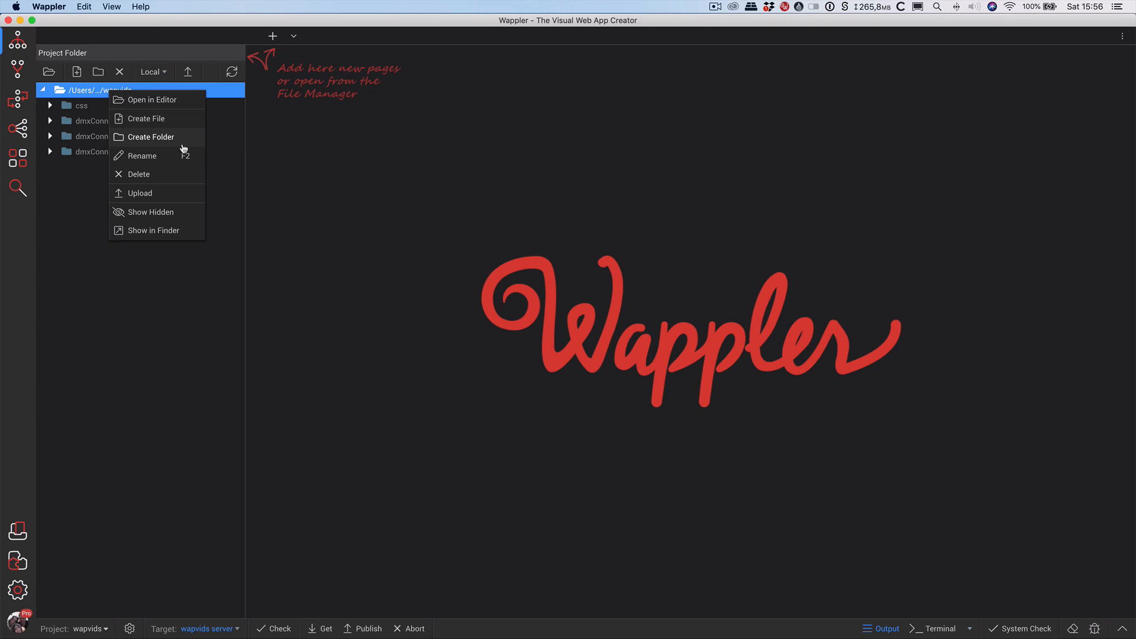
click(152, 137)
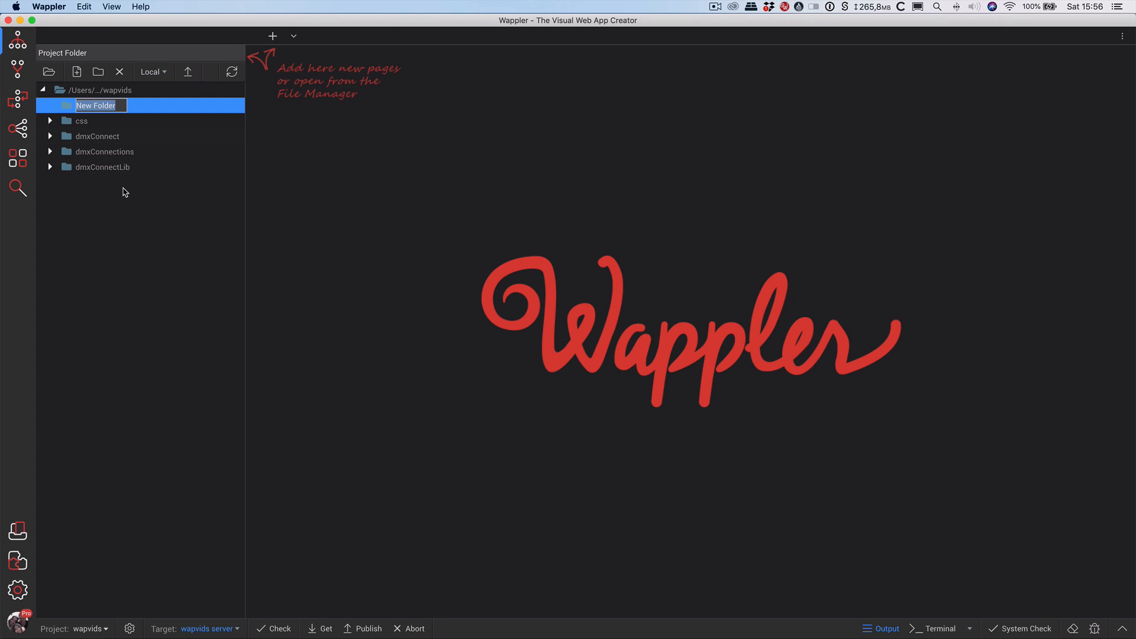
text(admin)
key(Return)
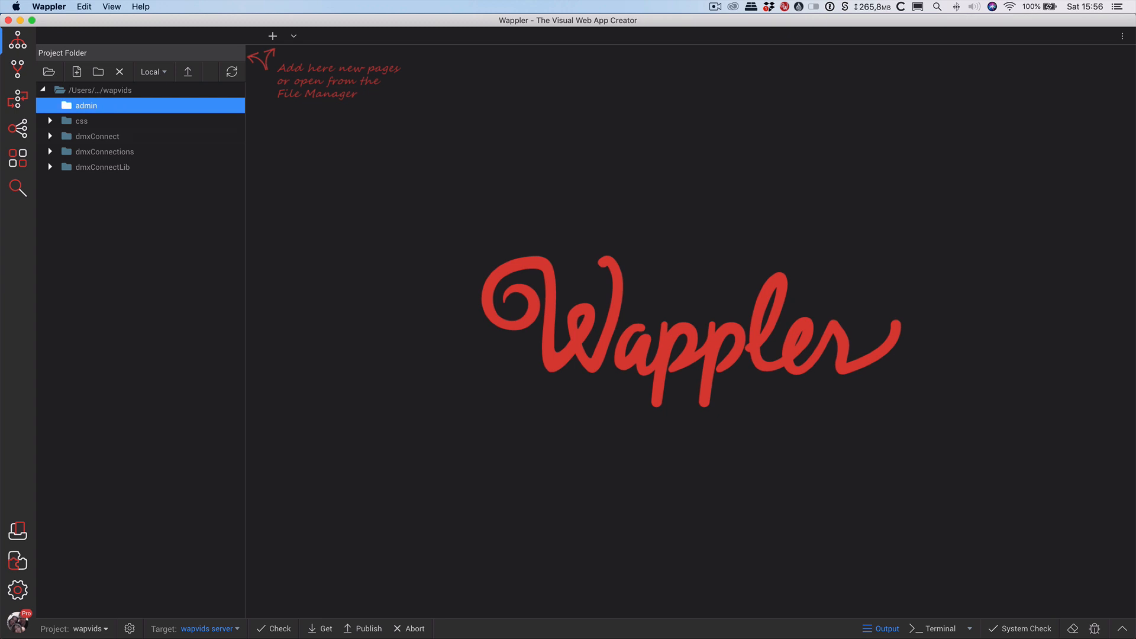
right_click(92, 107)
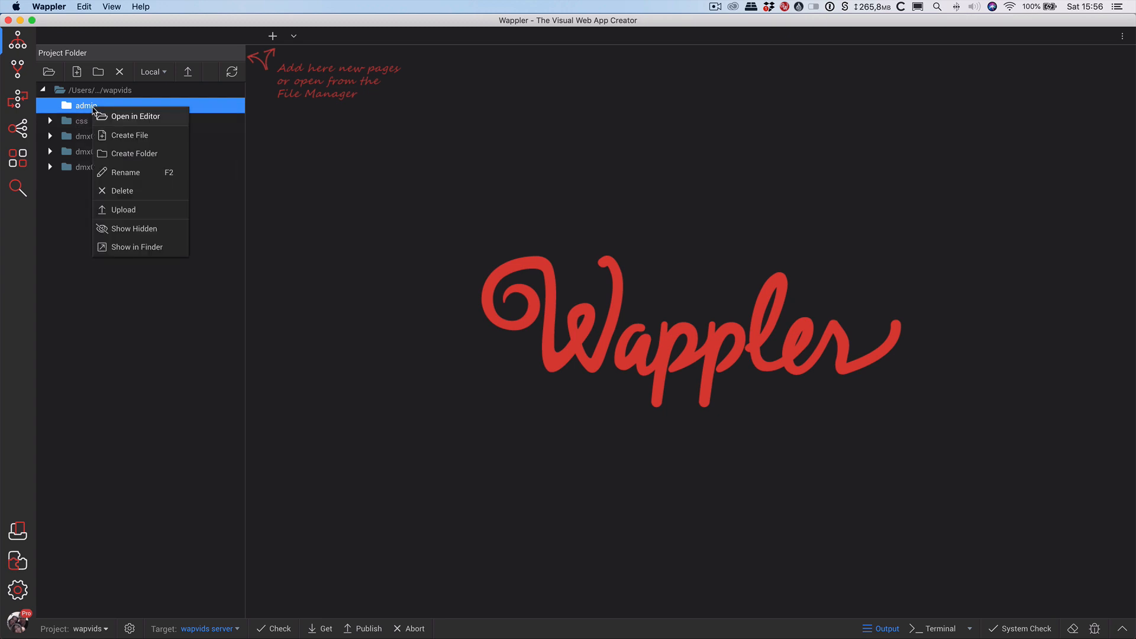
click(141, 133)
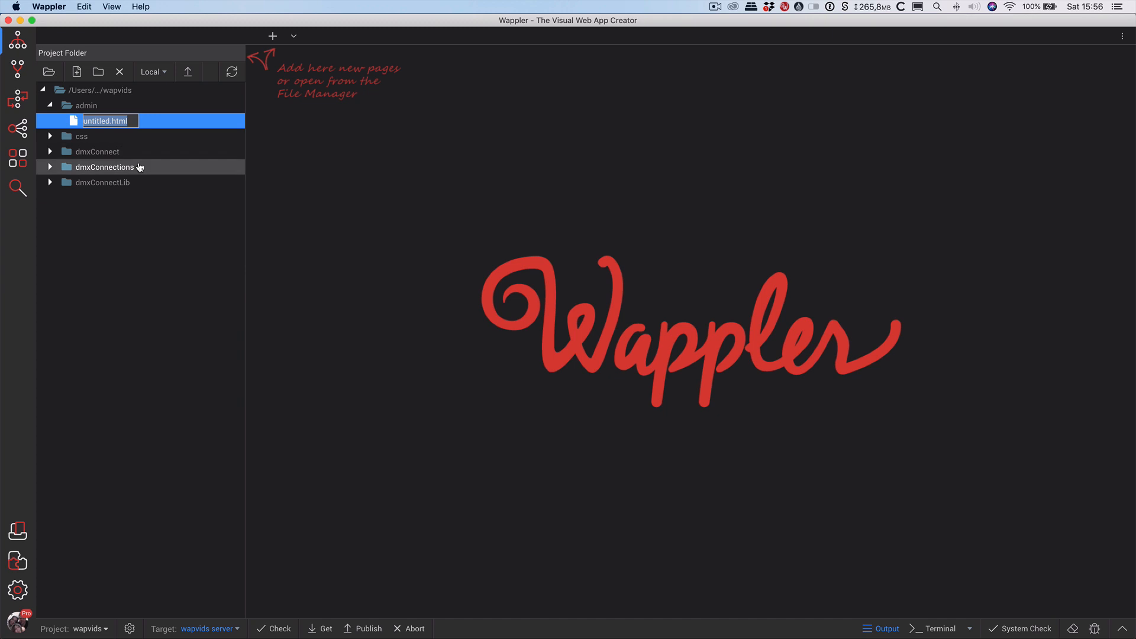
Name the new file in admin create-user.php.
text(create_user)
key(BackSpace)
key(BackSpace)
text(-user.php)
key(Return)
Create a second file in the admin folder named ligin.php.
right_click(85, 106)
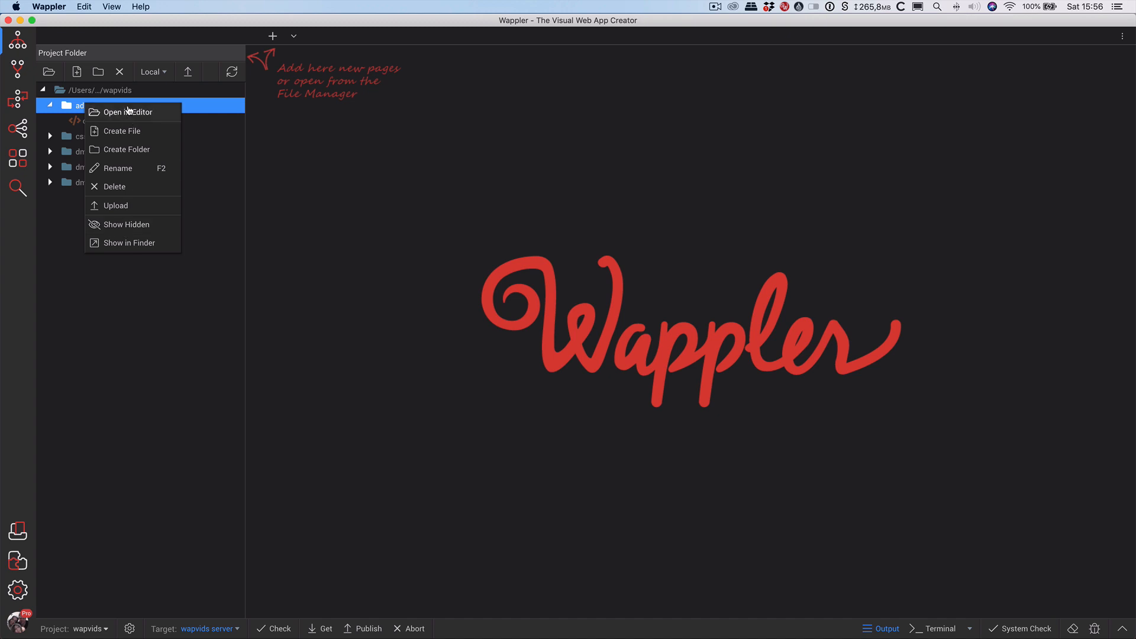
click(126, 130)
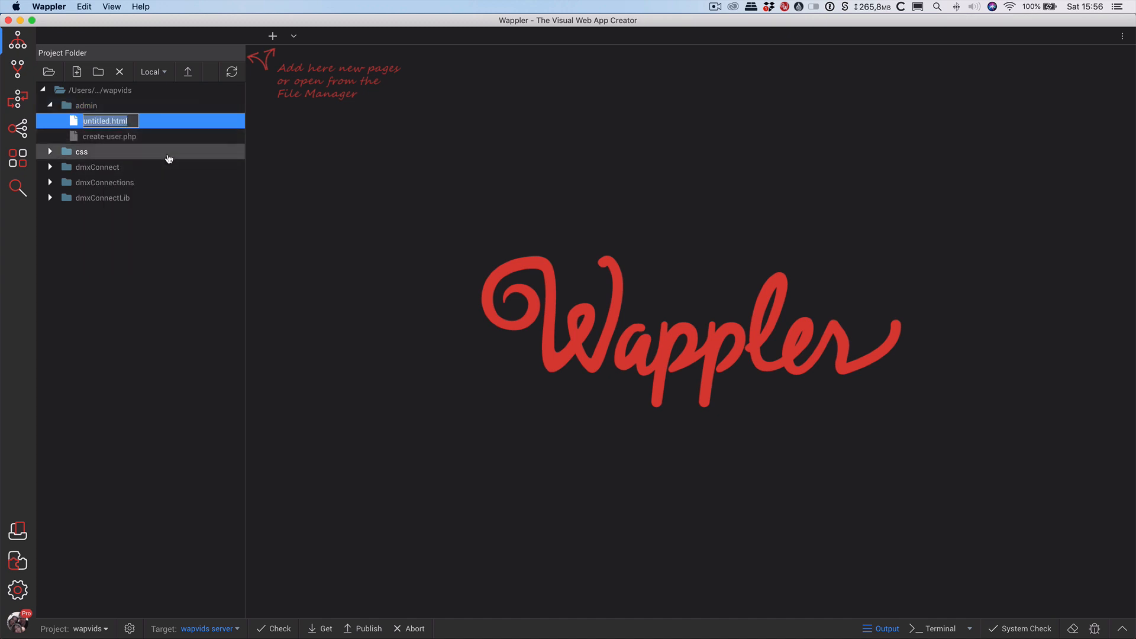
text(ligin.php)
key(Return)
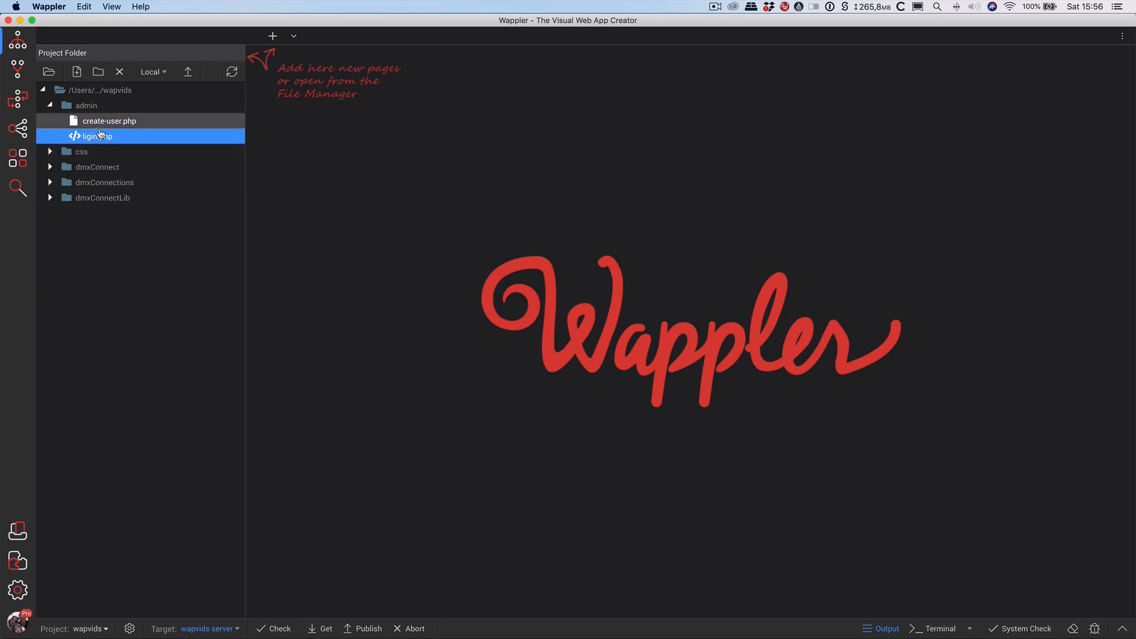
Create index.php at the project root.
right_click(98, 92)
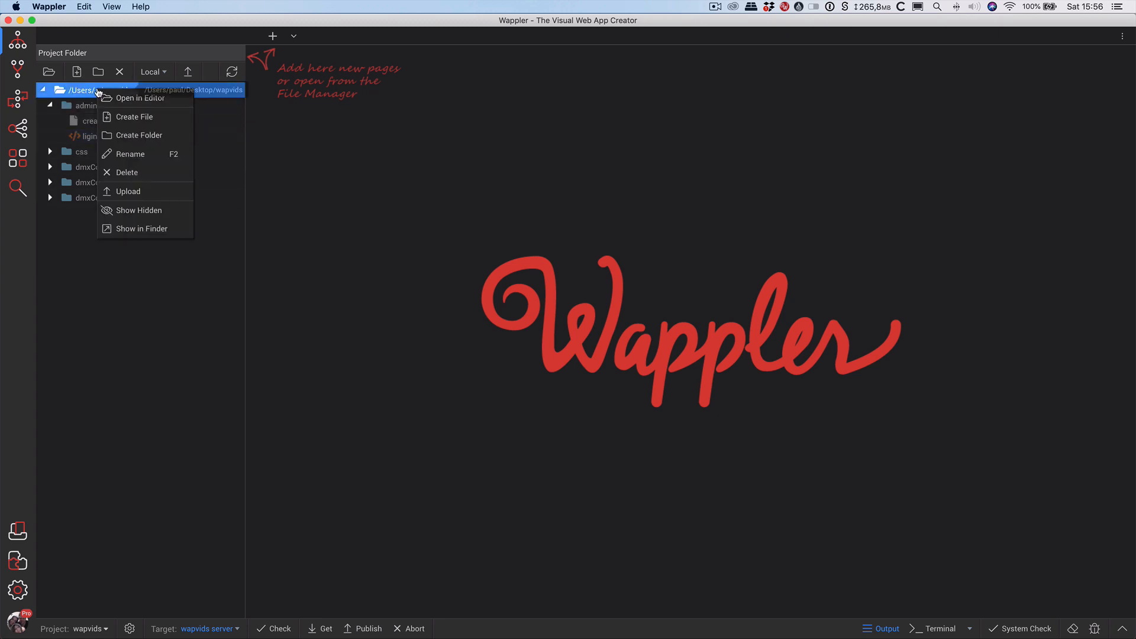
click(126, 118)
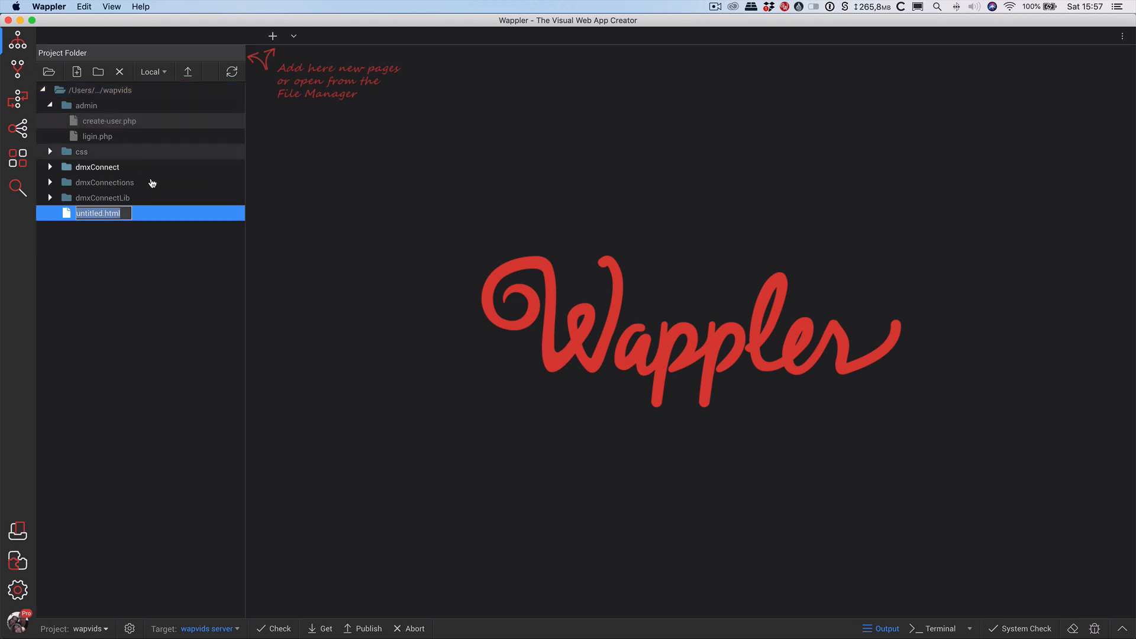
text(inde)
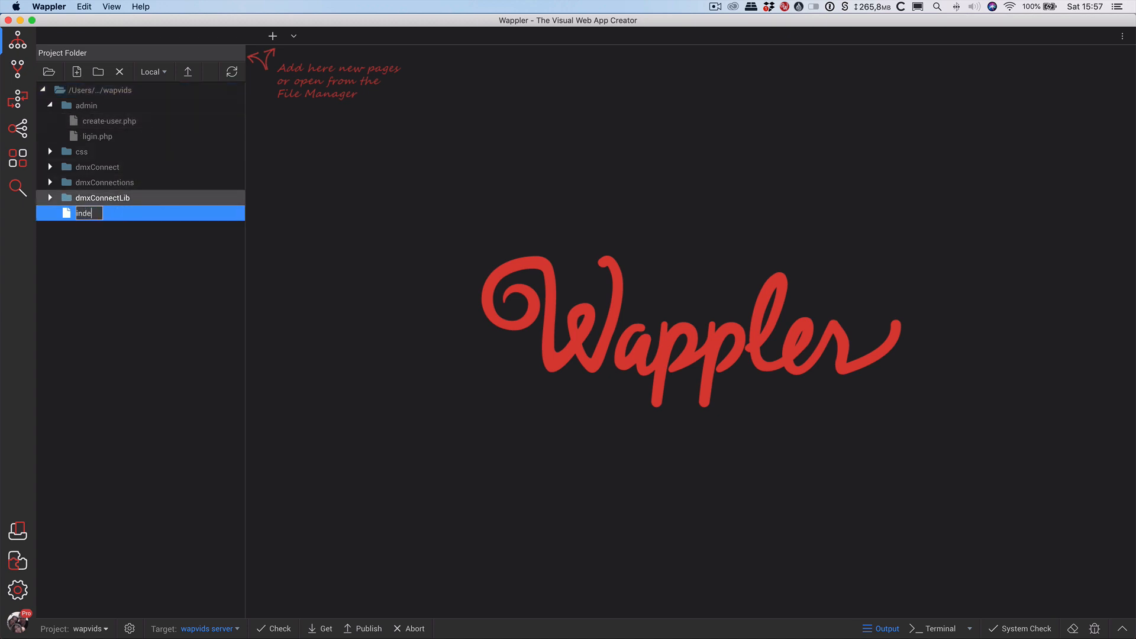
text(x.php)
key(Return)
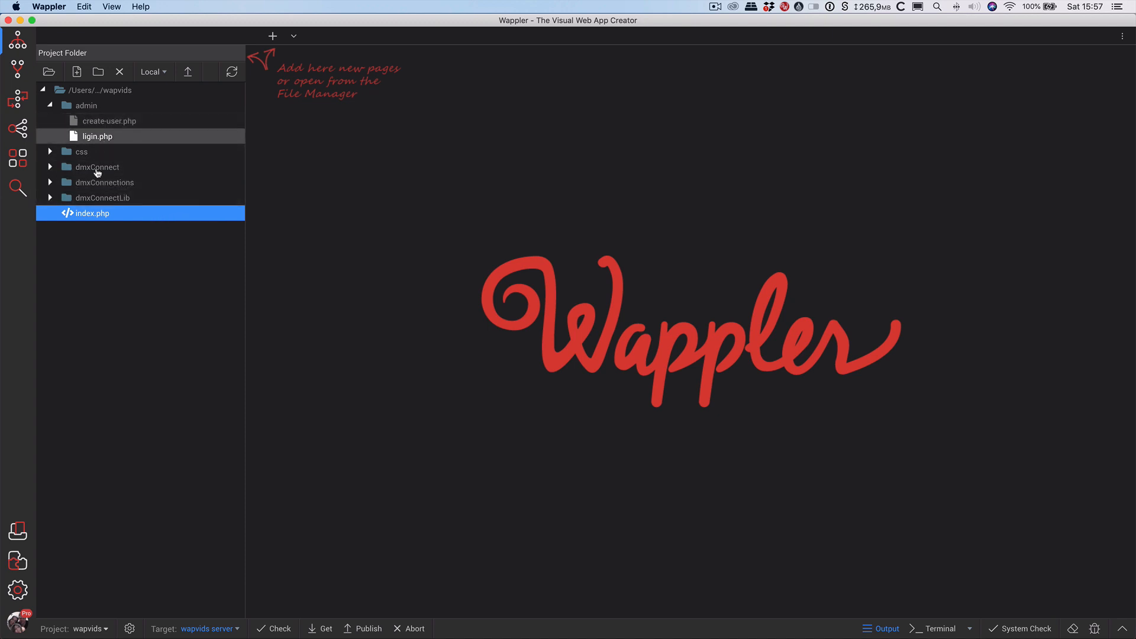
Rename ligin.php to login.php, then open create-user.php for editing.
click(90, 136)
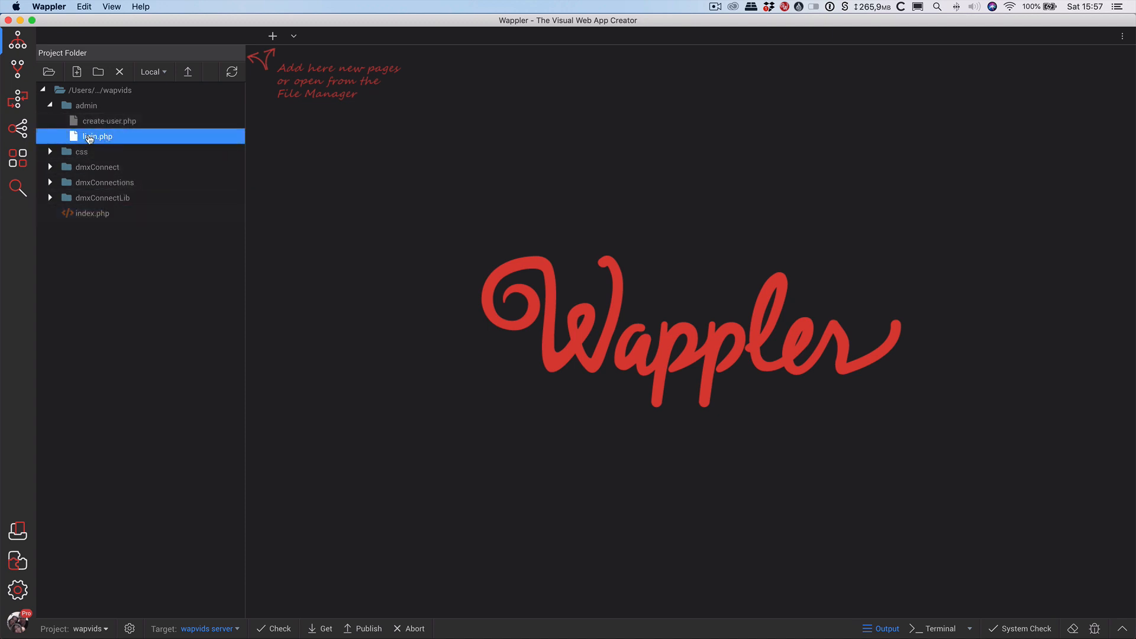
right_click(89, 136)
click(129, 201)
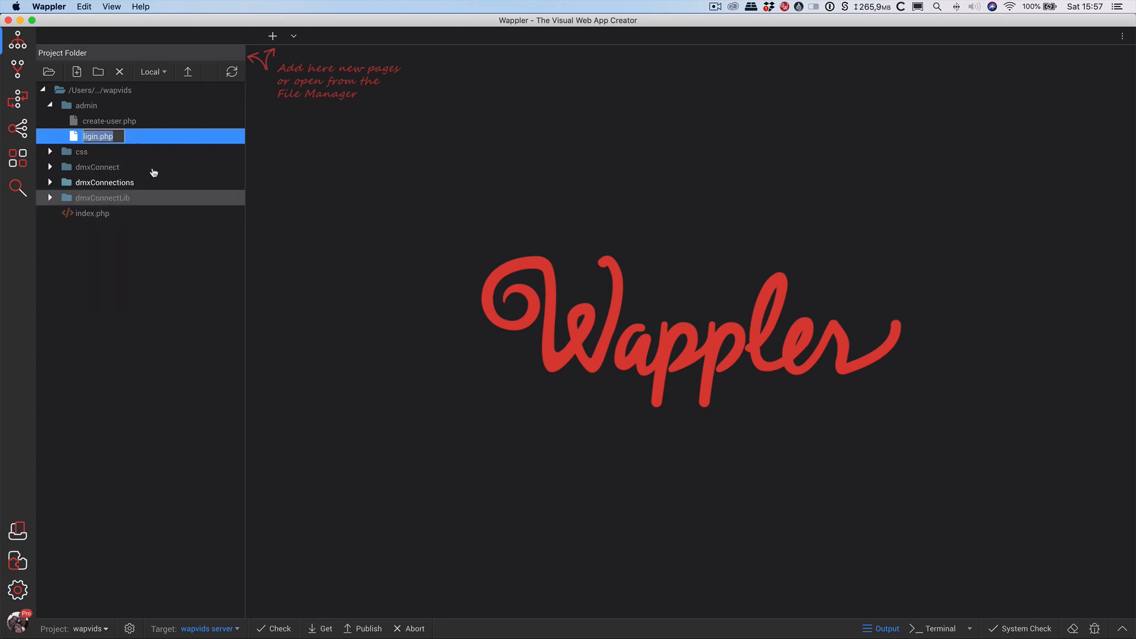
click(86, 135)
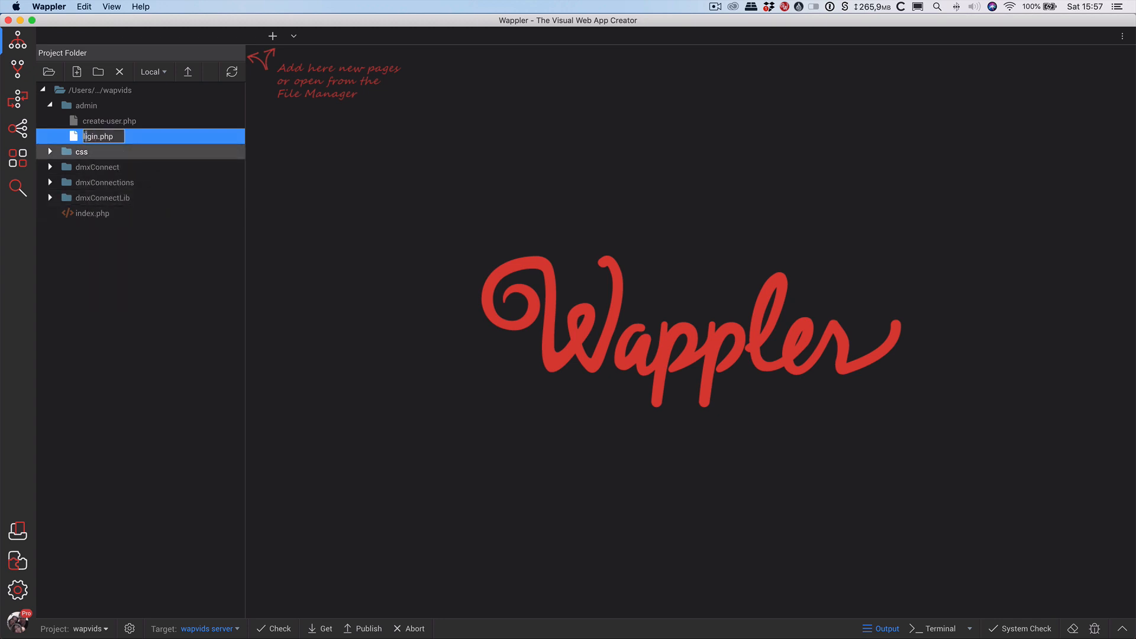
key(Delete)
text(o)
click(157, 183)
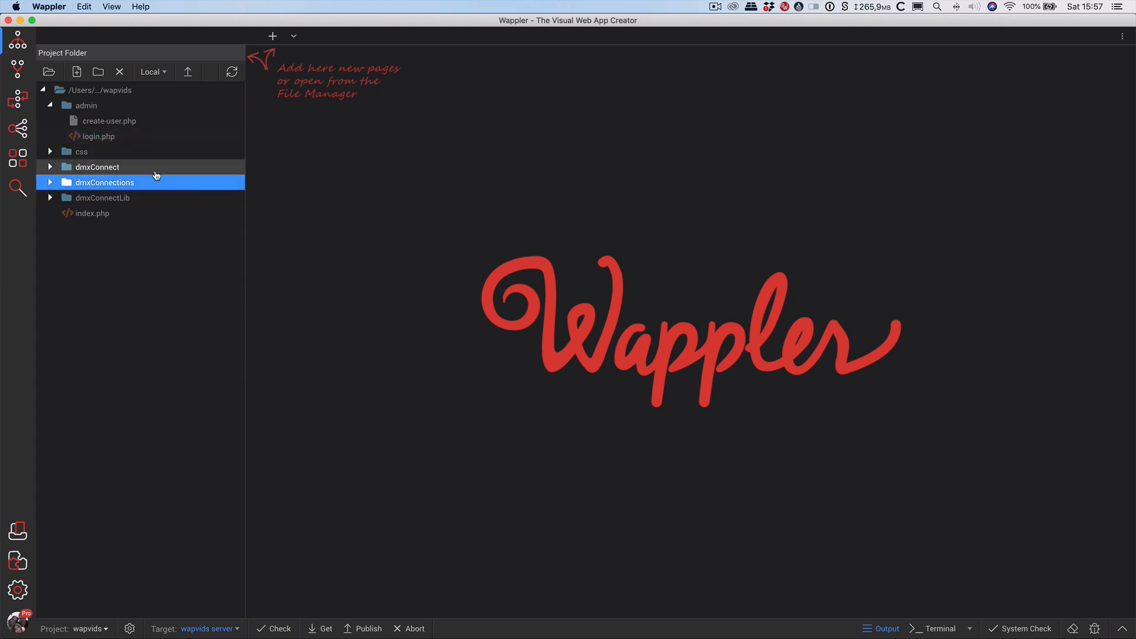
double_click(110, 122)
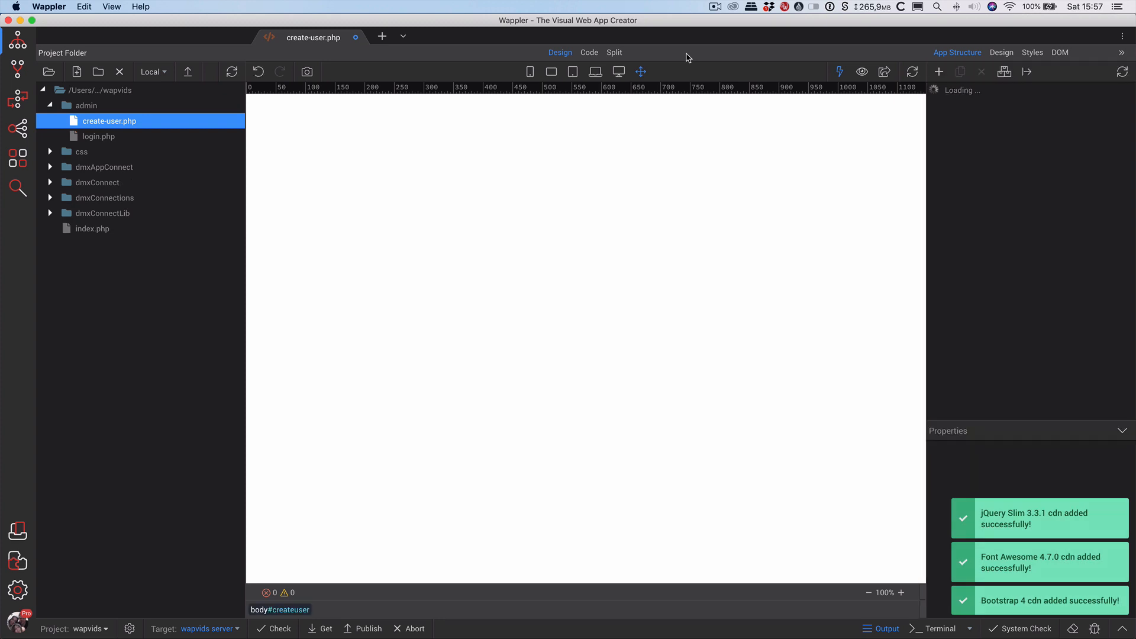
Insert a Container holding a Row and a Column, then list the Generators elements.
click(614, 52)
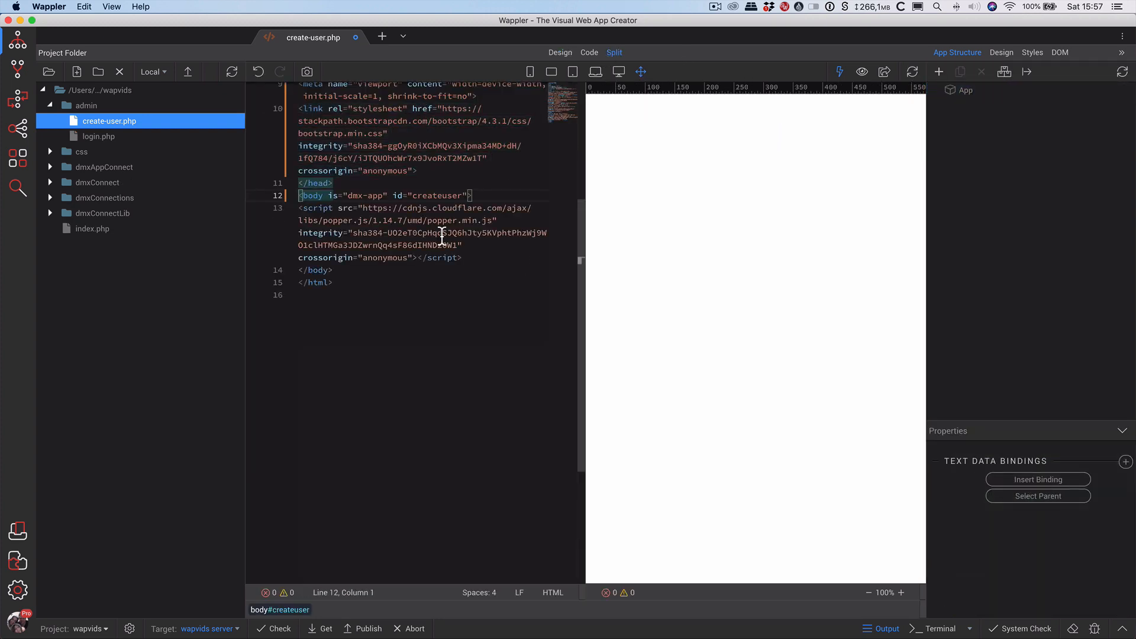
scroll(442, 238, up, 4)
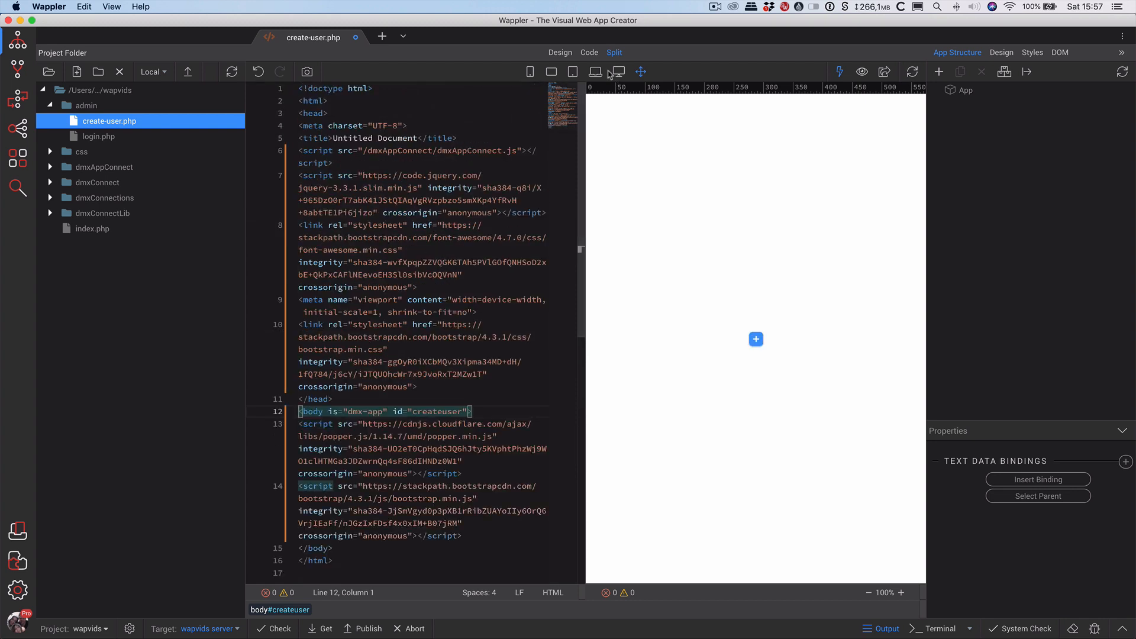
click(563, 54)
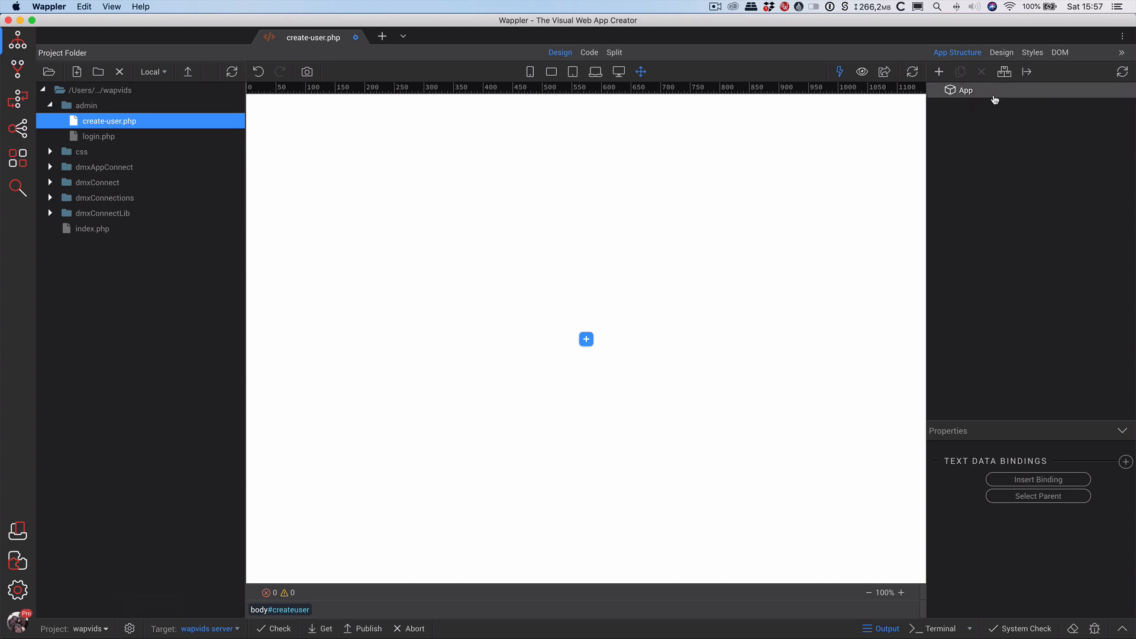
click(969, 93)
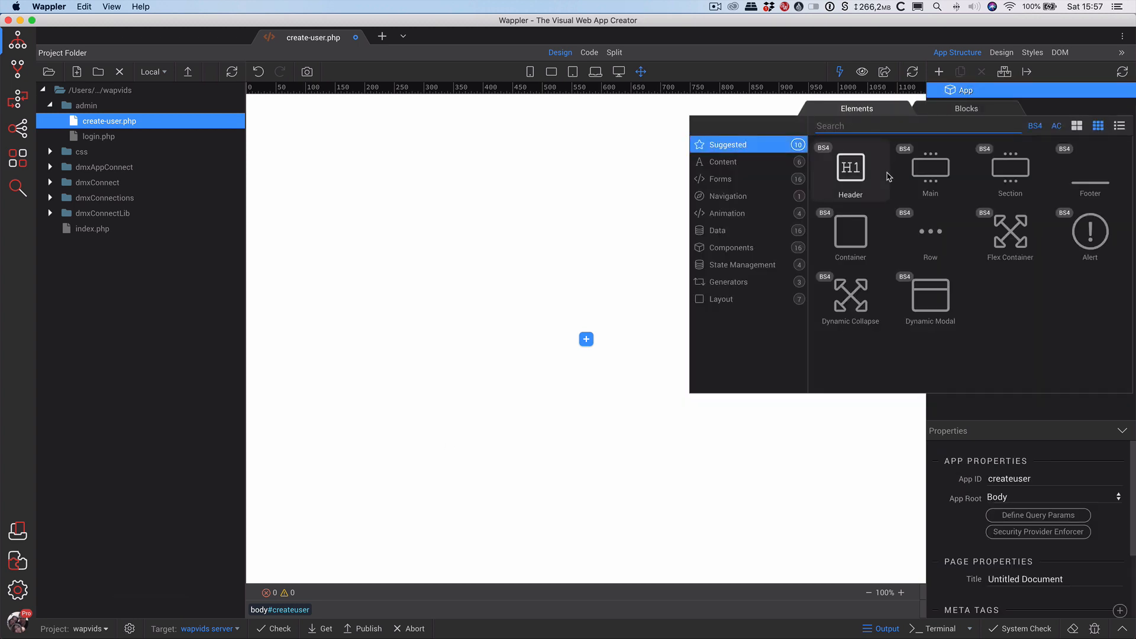
click(850, 234)
click(963, 107)
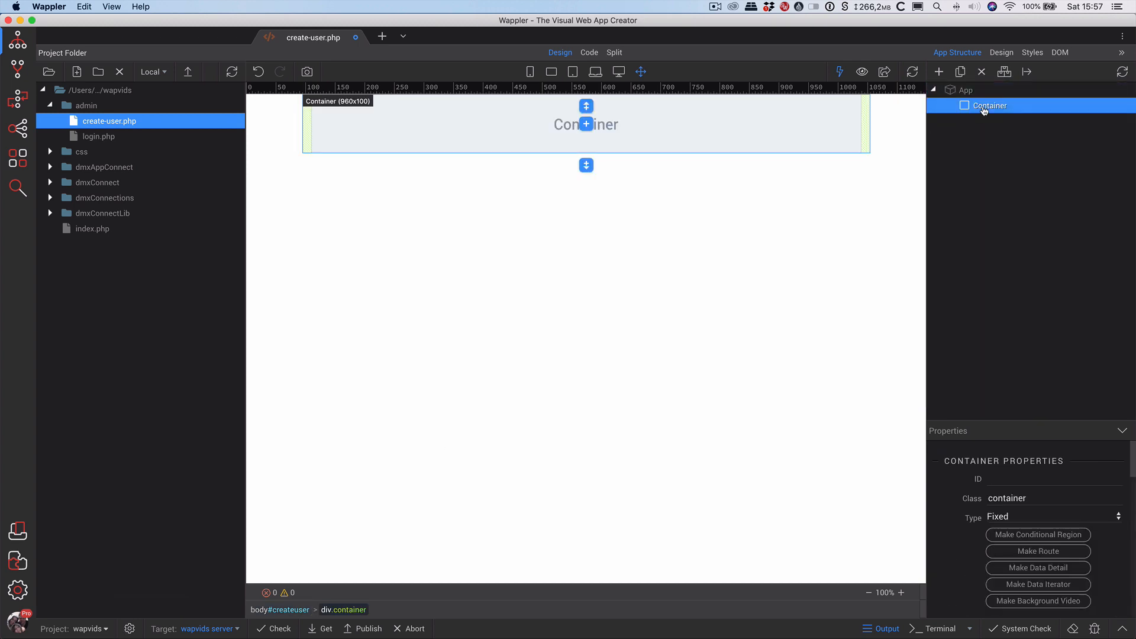
click(848, 188)
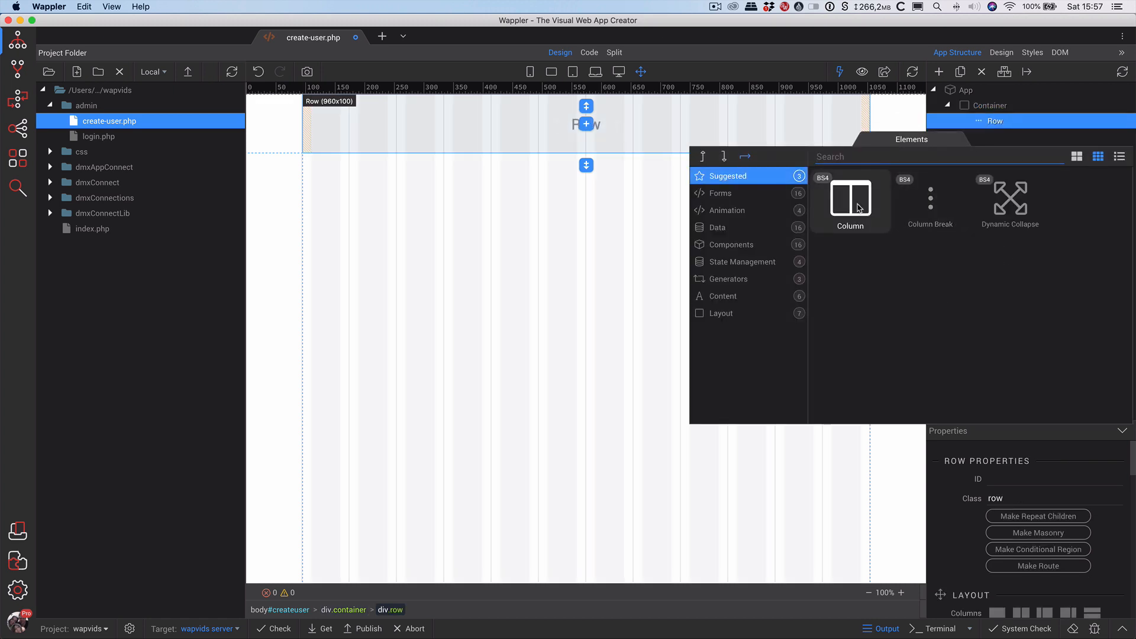
click(873, 210)
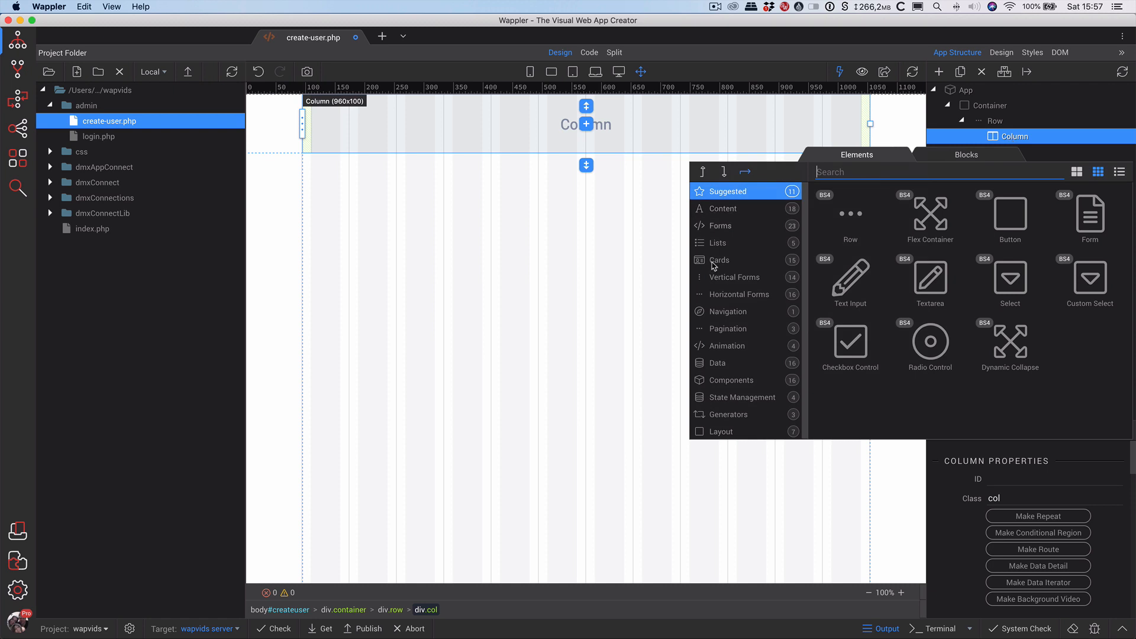
click(726, 414)
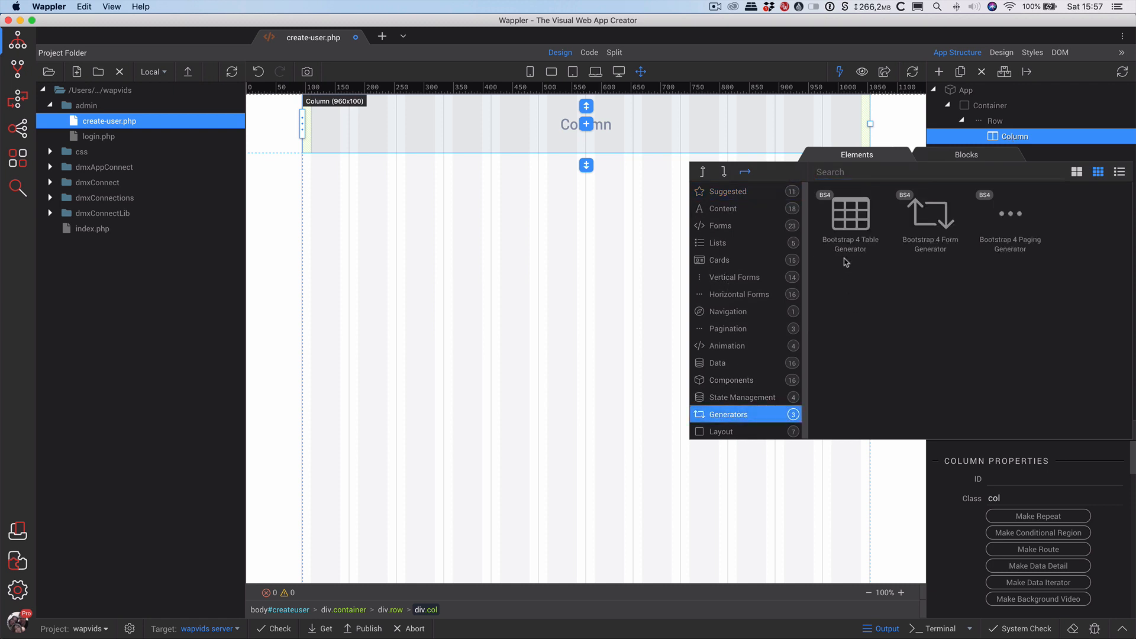
Point the Bootstrap 4 form generator at BE_Act/Usr_Act/add_a_user and enable Form Rows and Help Texts.
click(930, 230)
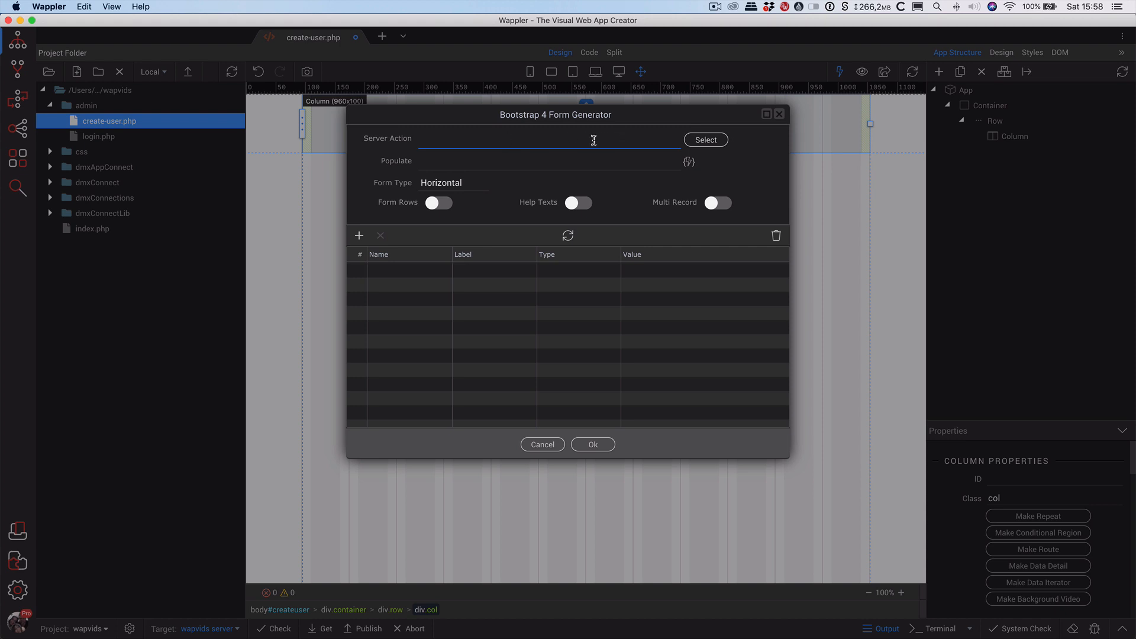
click(718, 144)
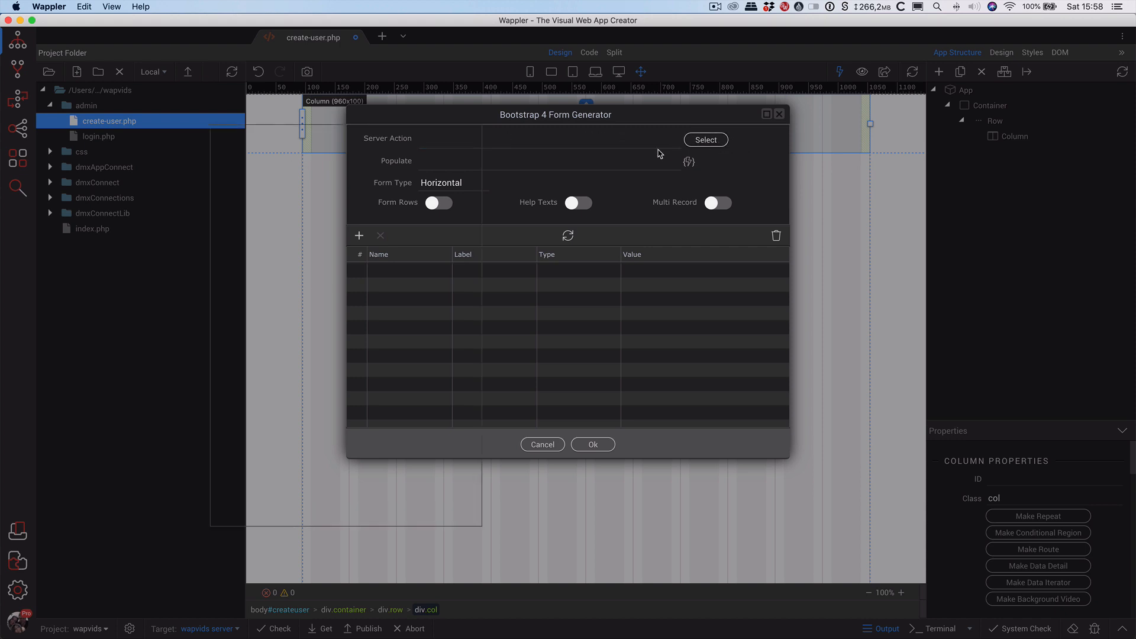
double_click(259, 176)
double_click(269, 189)
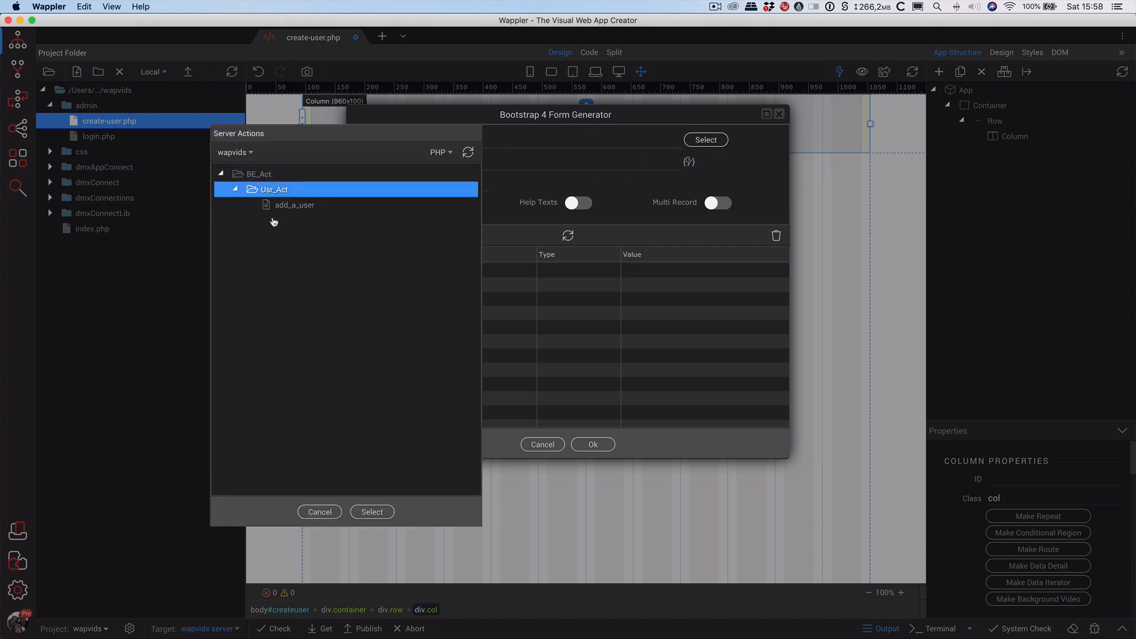
click(284, 206)
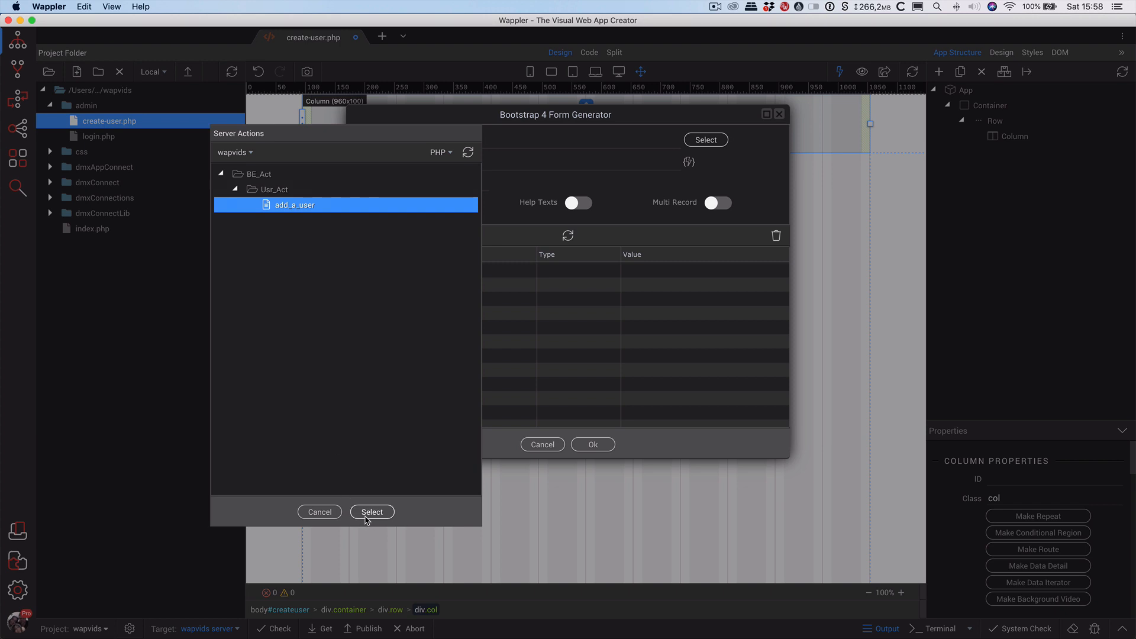
click(369, 512)
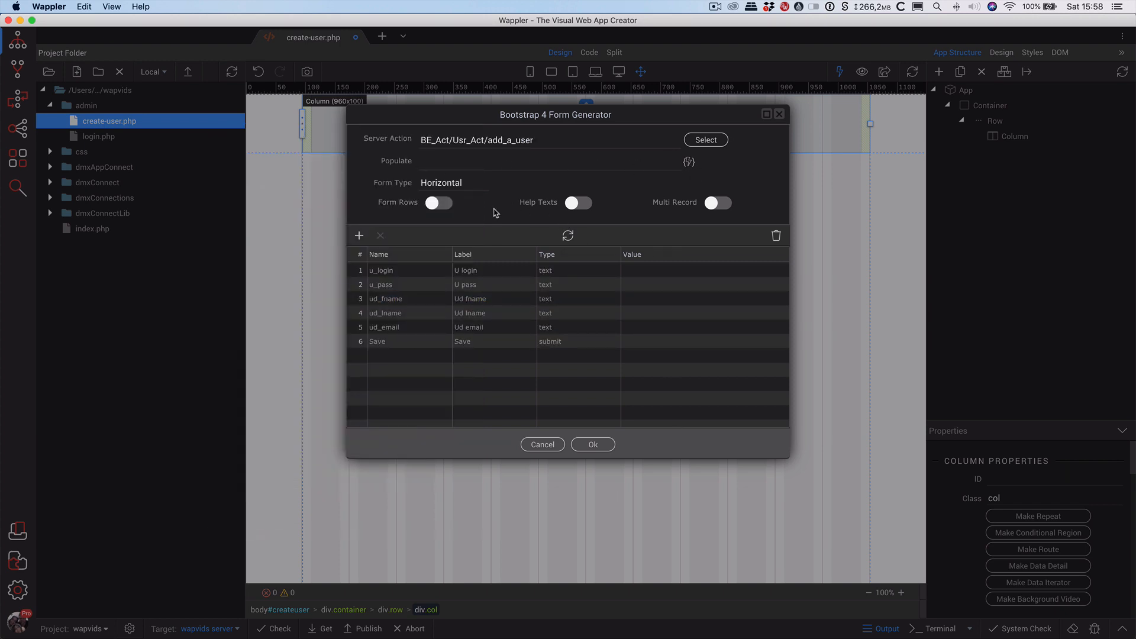
click(443, 204)
click(581, 206)
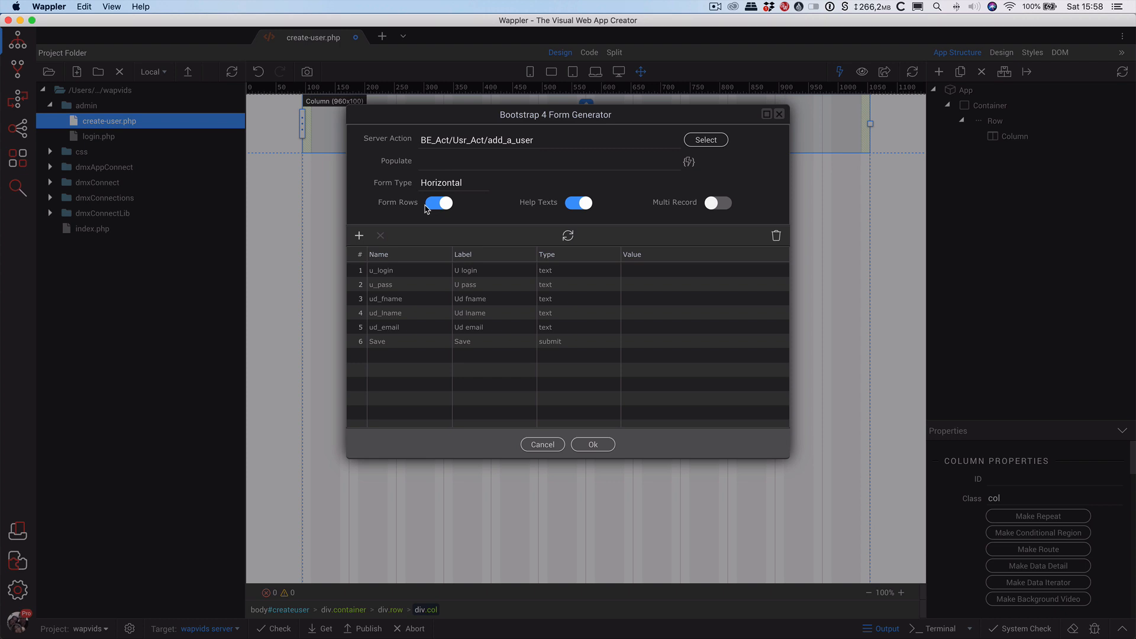
Set the u_pass field's input type to password.
click(455, 270)
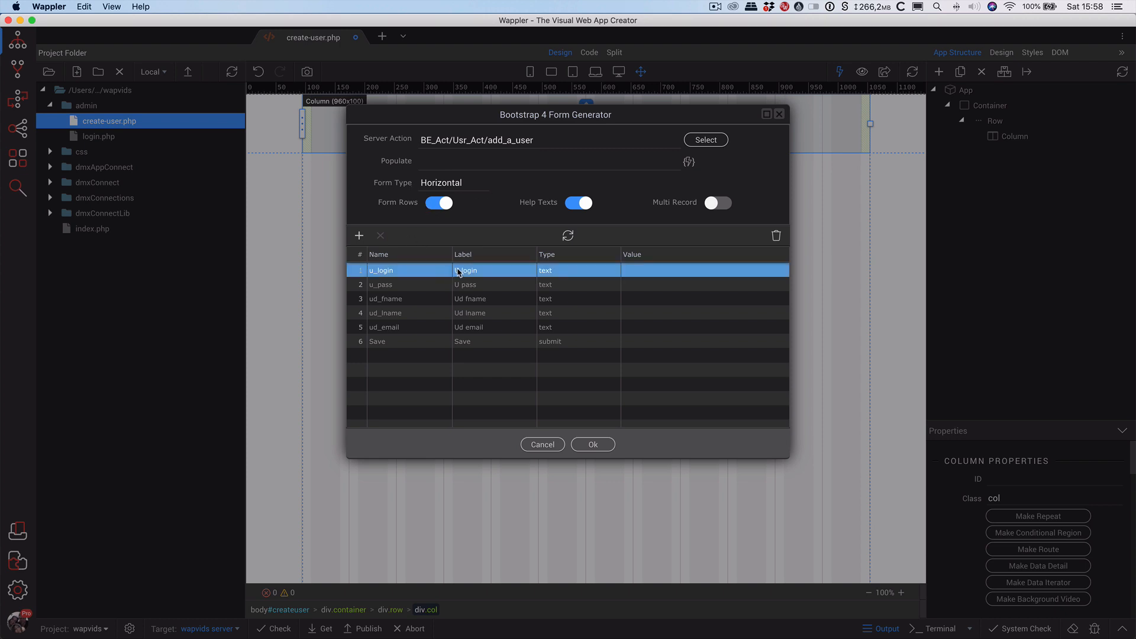
click(483, 285)
click(482, 341)
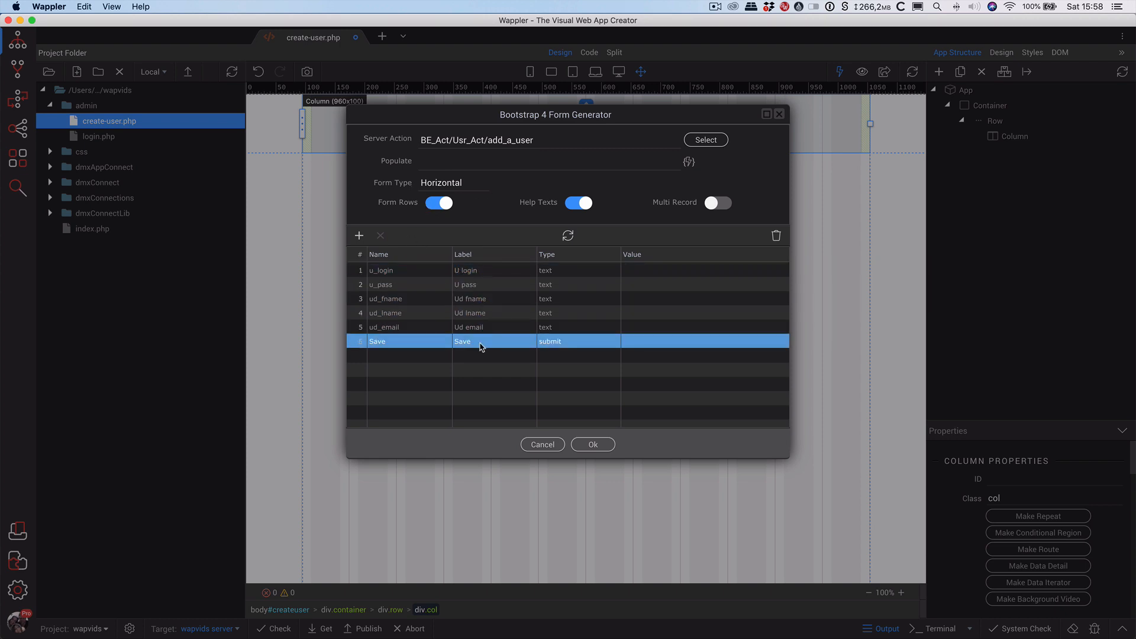
click(470, 271)
click(396, 298)
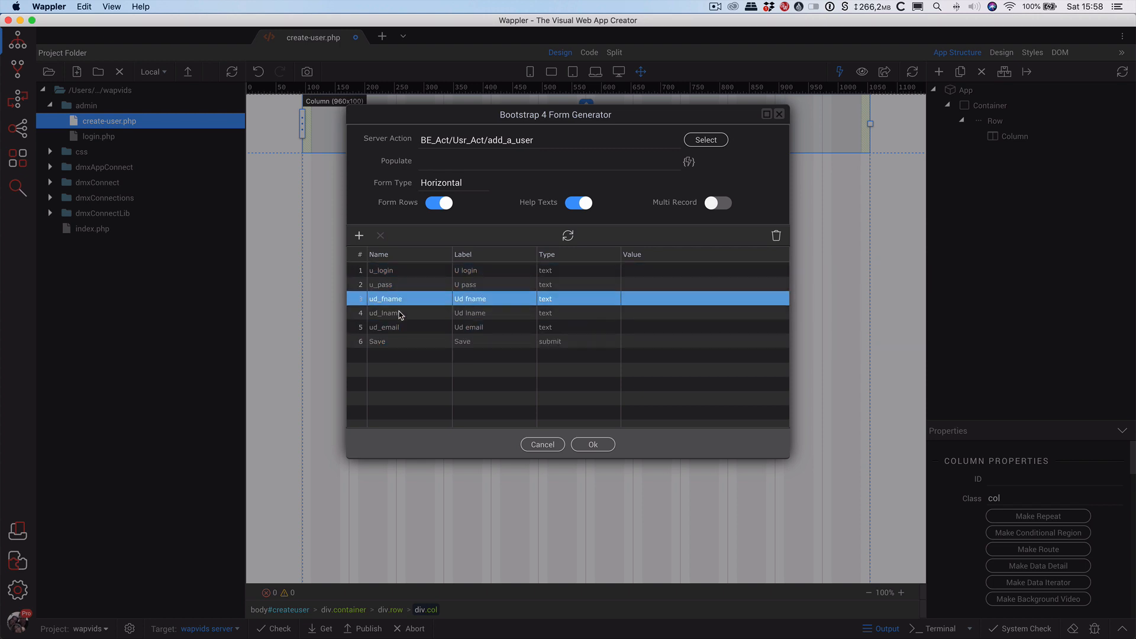
click(395, 341)
click(395, 313)
click(395, 270)
click(395, 299)
click(398, 341)
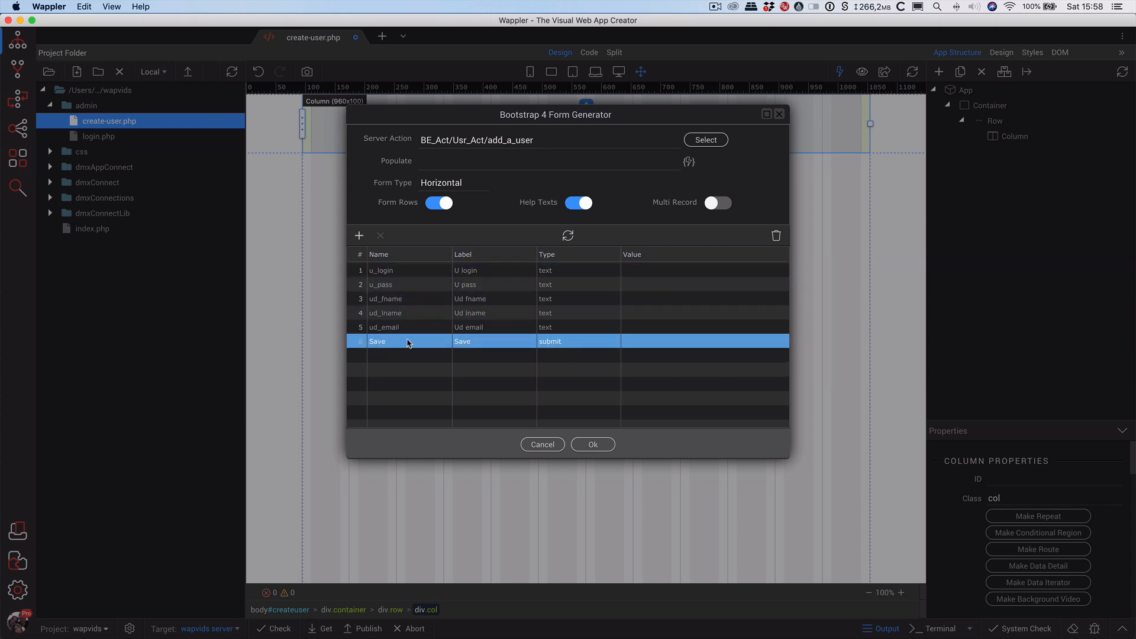
click(420, 327)
click(485, 313)
click(585, 272)
click(563, 341)
click(648, 284)
click(654, 270)
click(656, 327)
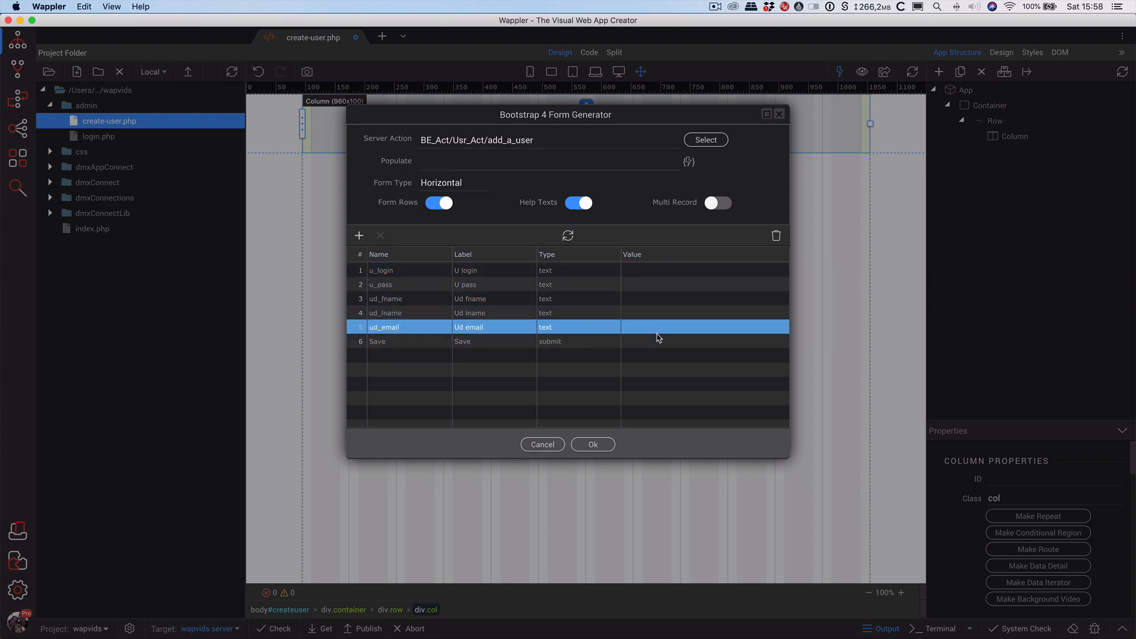
click(656, 341)
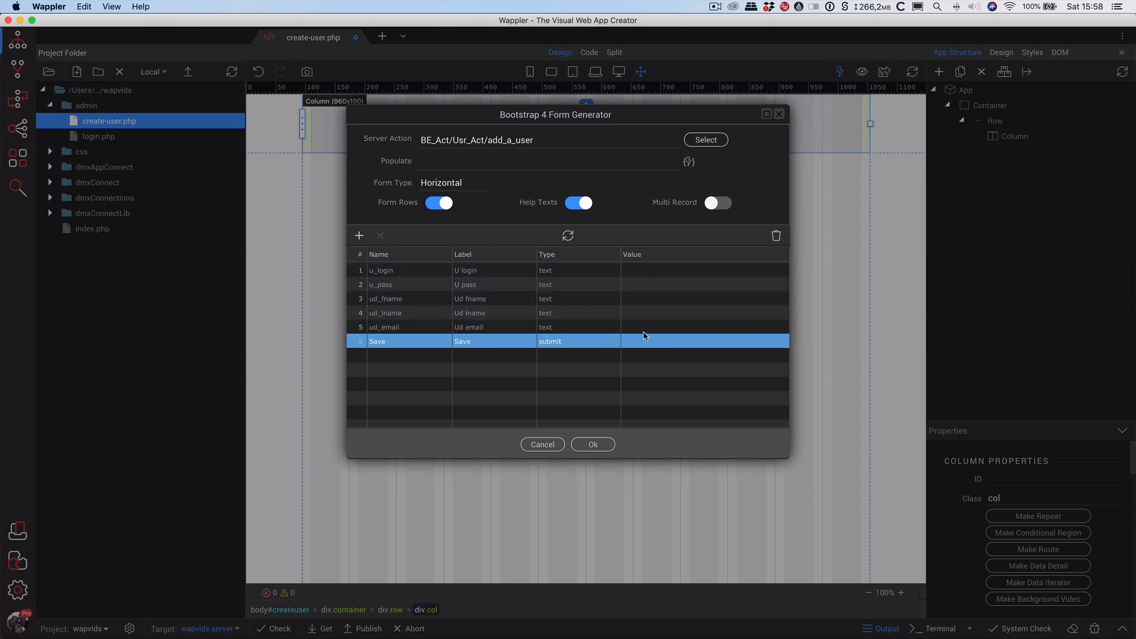
click(640, 313)
click(637, 270)
click(639, 284)
click(641, 341)
click(639, 327)
click(638, 298)
click(637, 285)
click(592, 271)
click(541, 285)
click(447, 270)
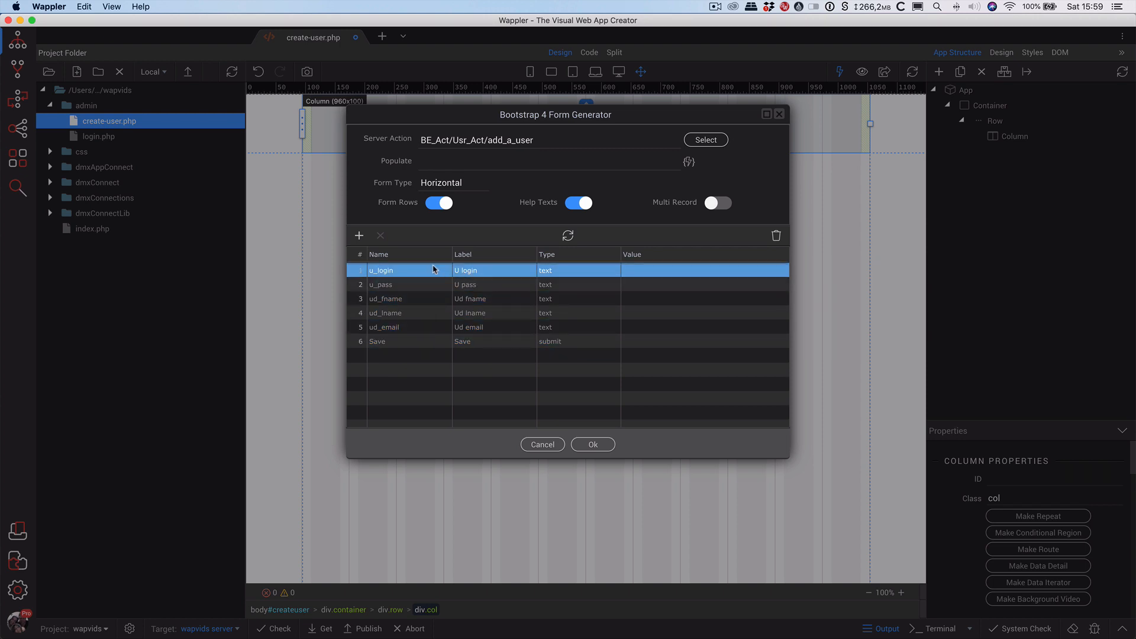
click(411, 285)
click(503, 271)
click(554, 283)
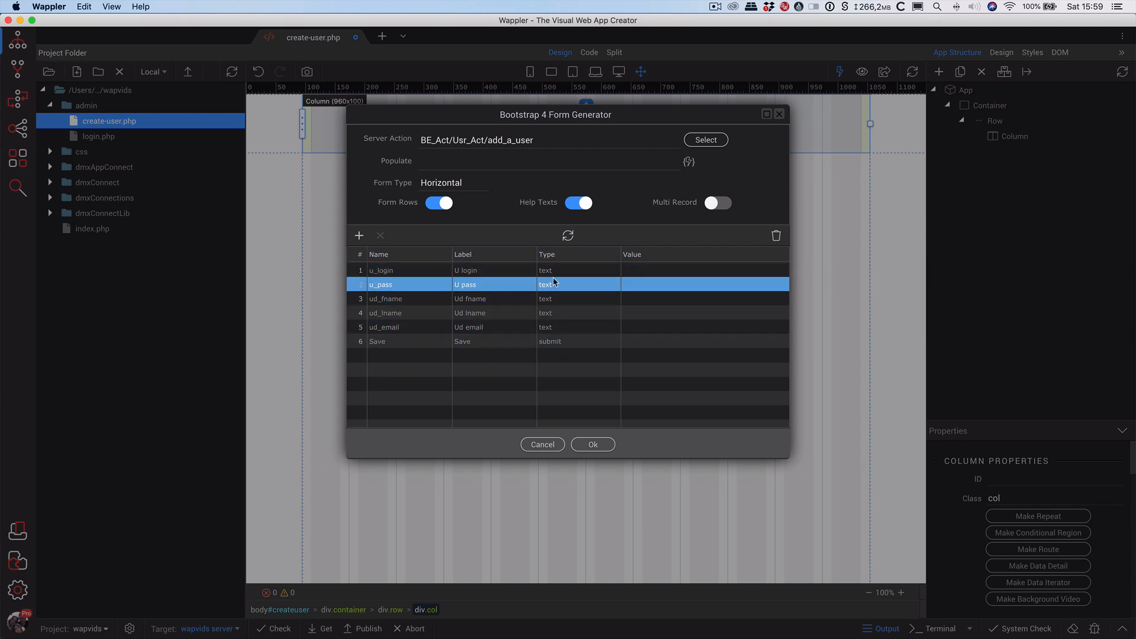
click(570, 287)
click(577, 285)
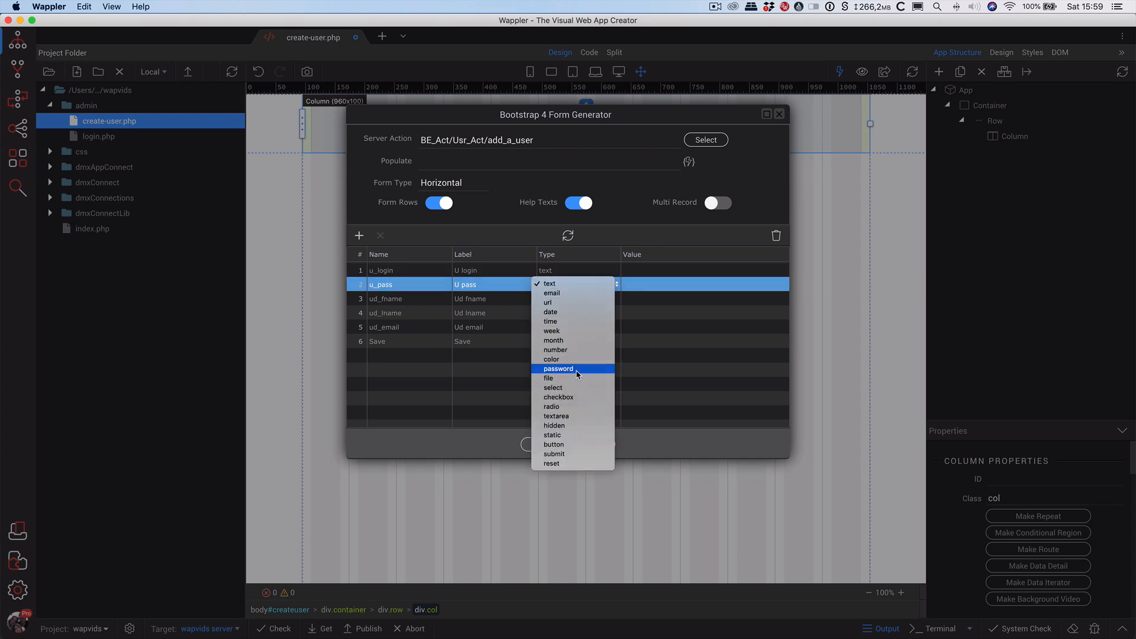
click(577, 369)
Set the ud_email field's input type to email.
click(569, 299)
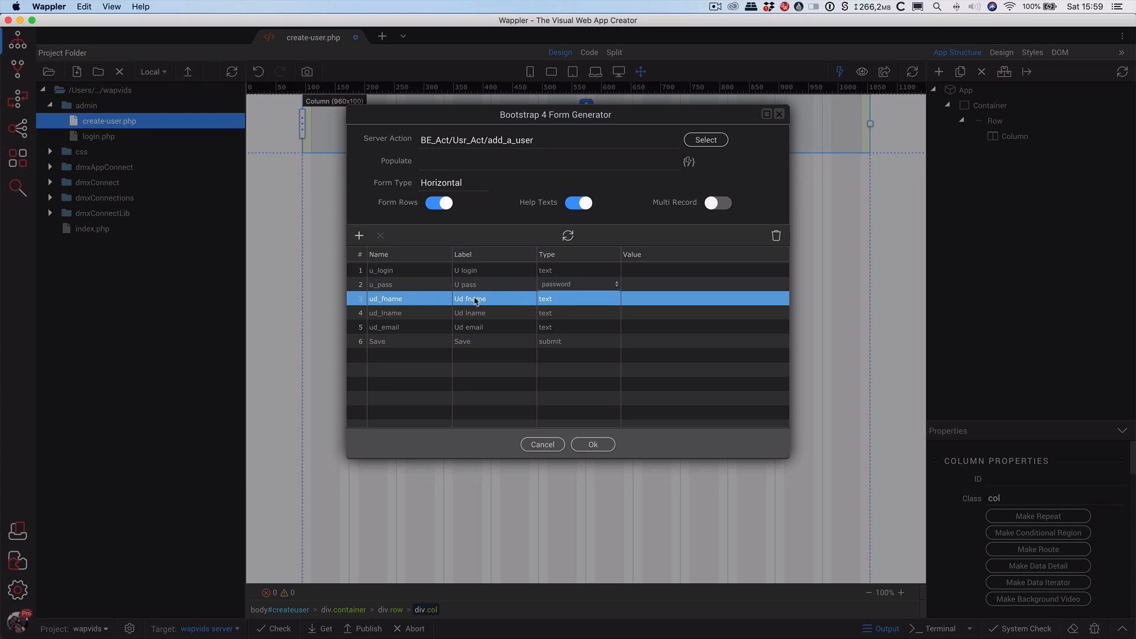
drag(476, 302, 557, 329)
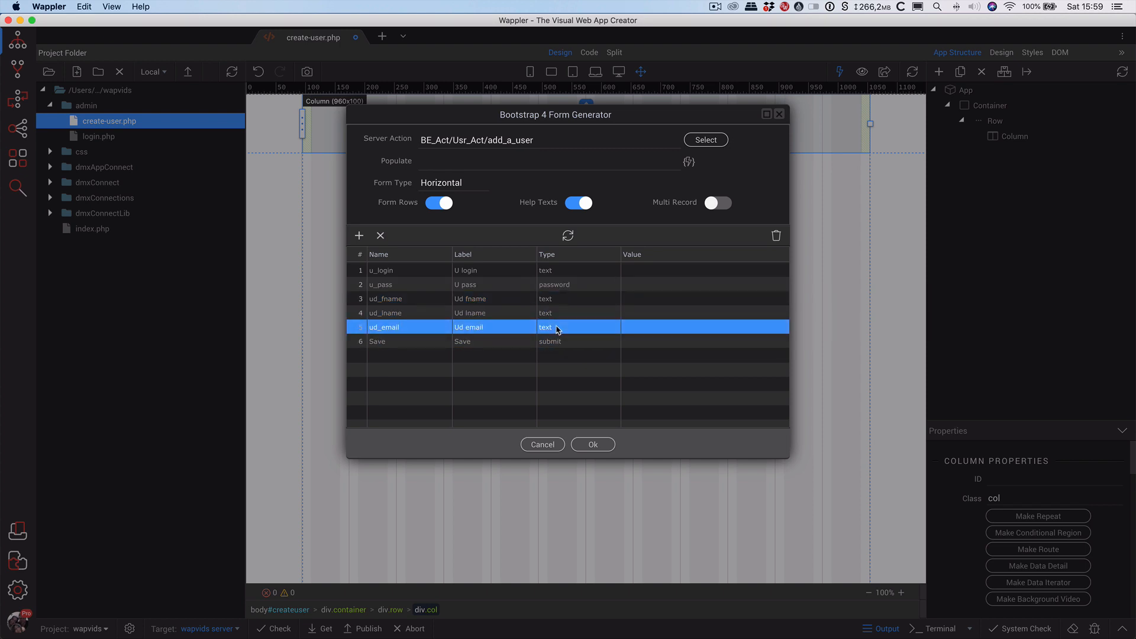
click(576, 331)
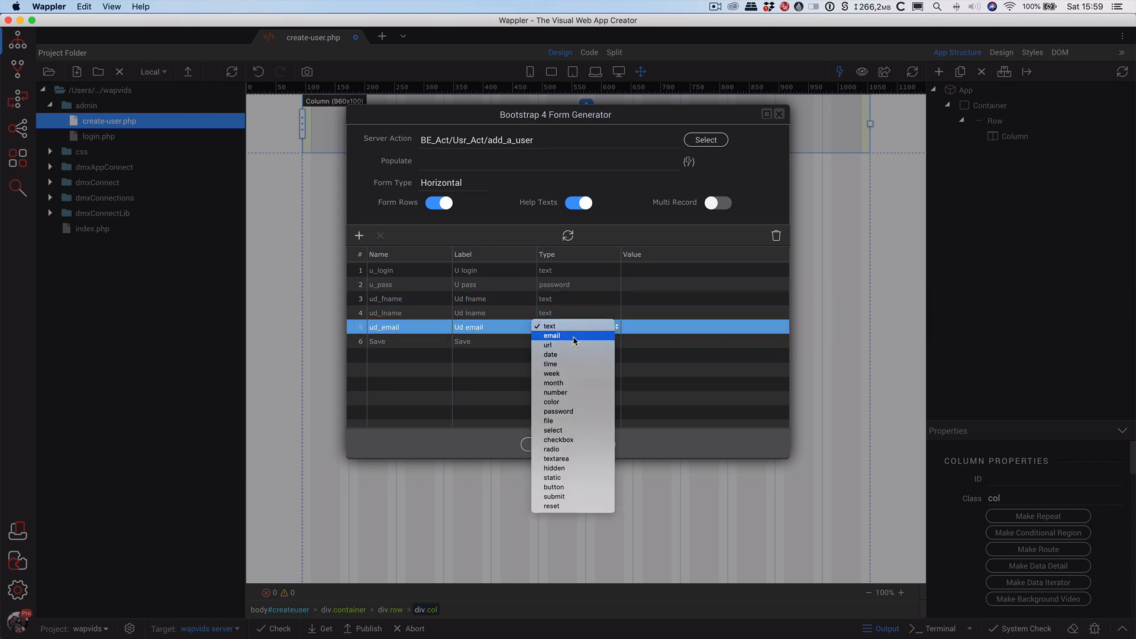
click(574, 336)
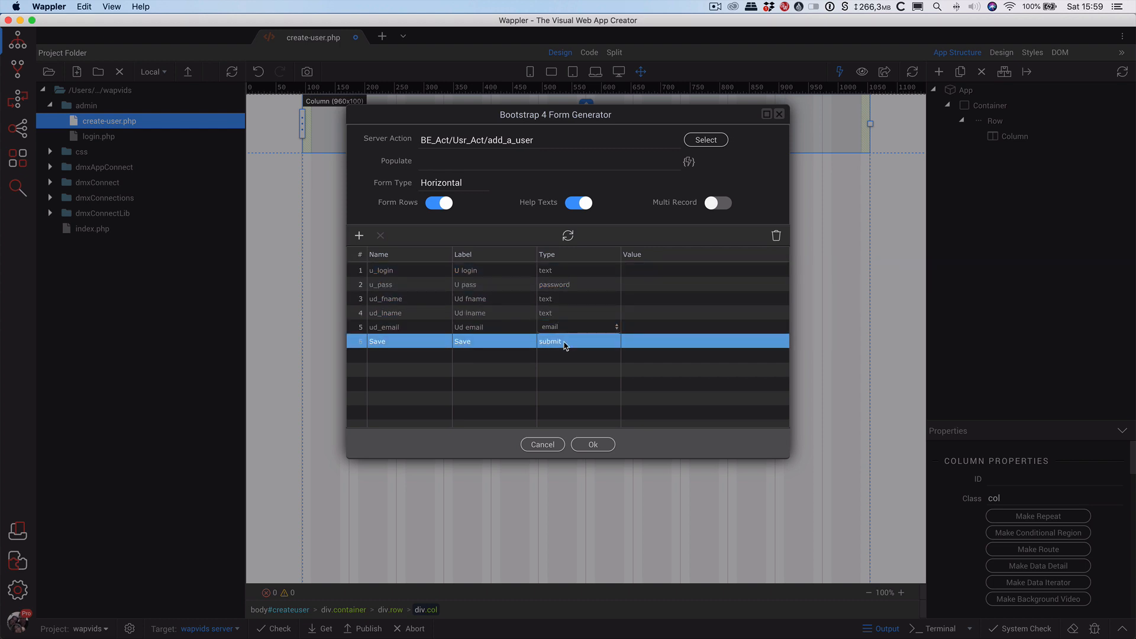
Relabel the Save button 'Create User' and the ud_email field 'Email'.
click(508, 346)
click(491, 343)
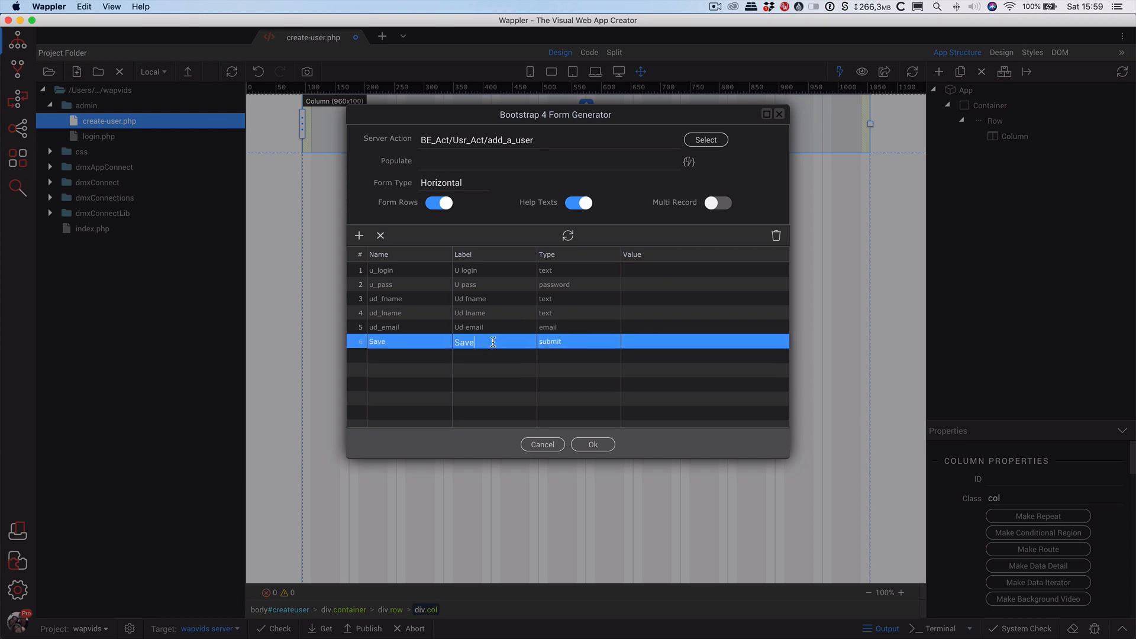
double_click(487, 342)
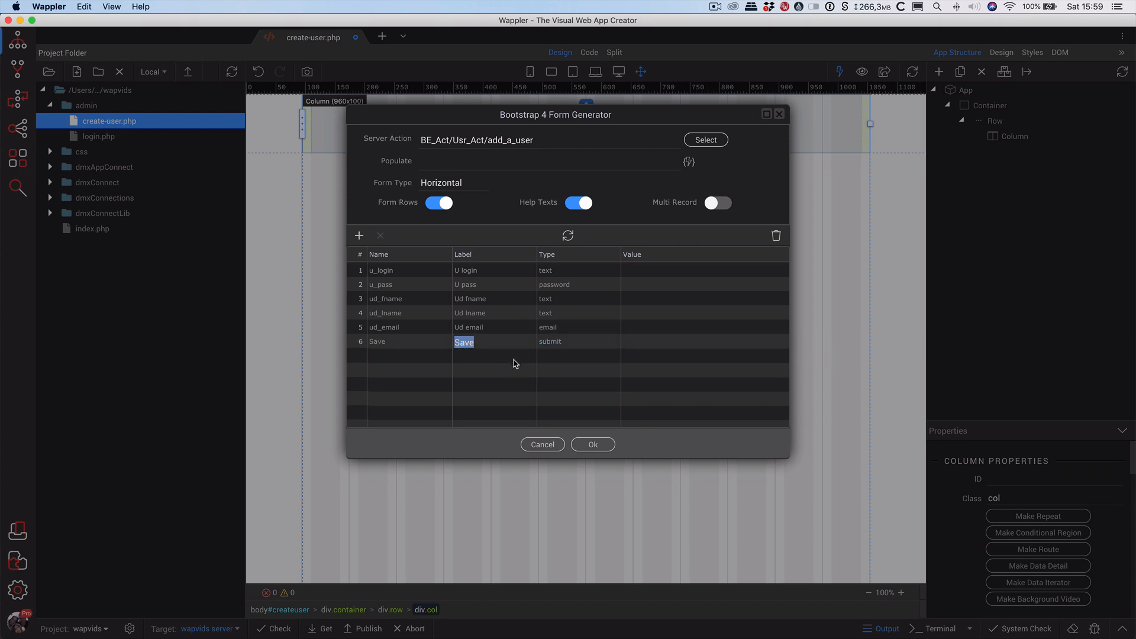
text(Create User)
click(423, 284)
click(487, 327)
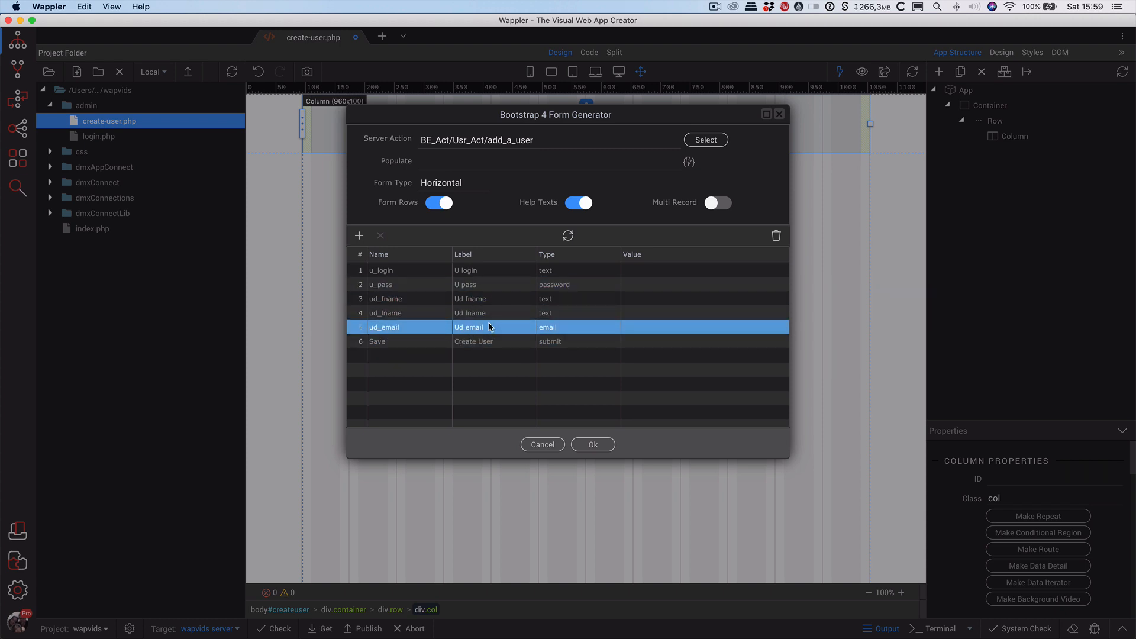
click(473, 327)
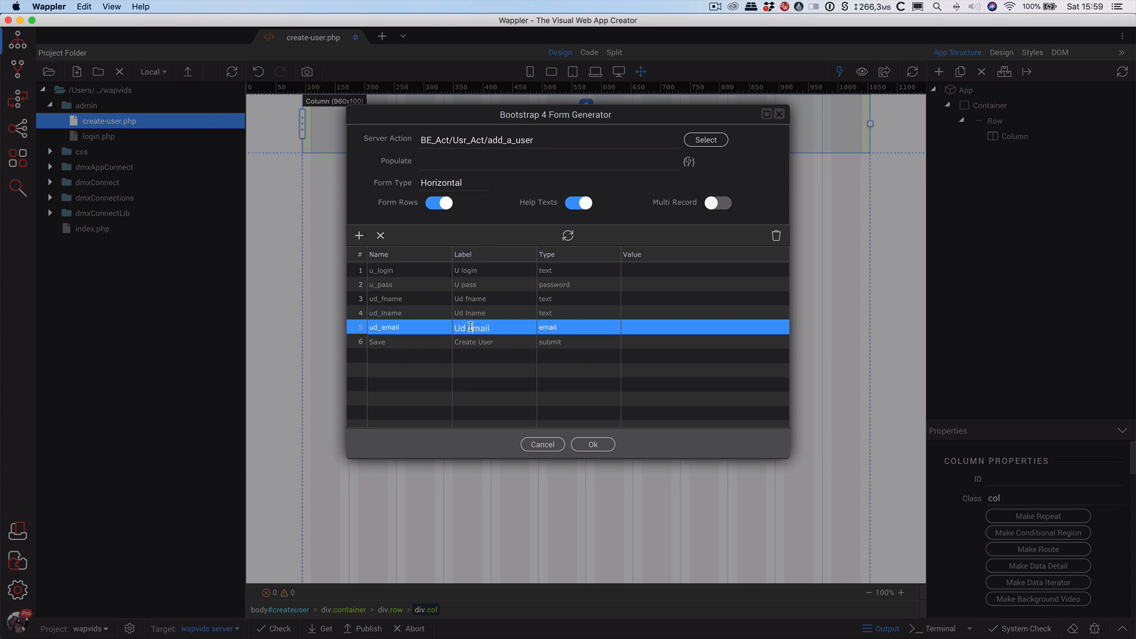
drag(471, 327, 436, 326)
text(E)
click(478, 314)
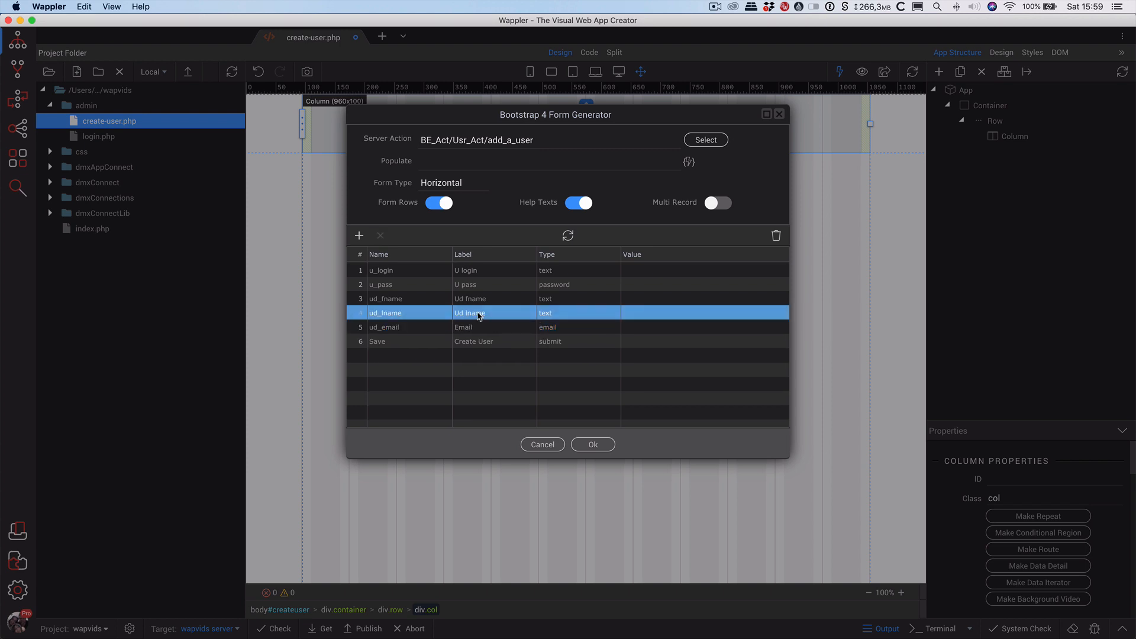
Relabel the remaining fields Last Name, First Nname, Password and Username.
click(478, 314)
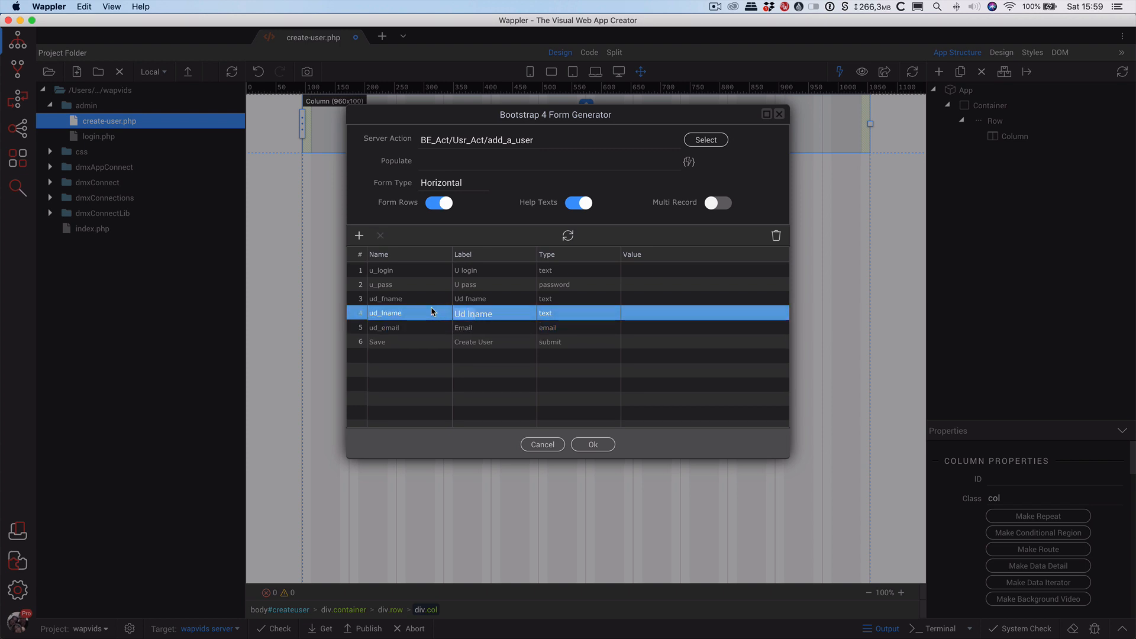
text(Last N)
click(471, 299)
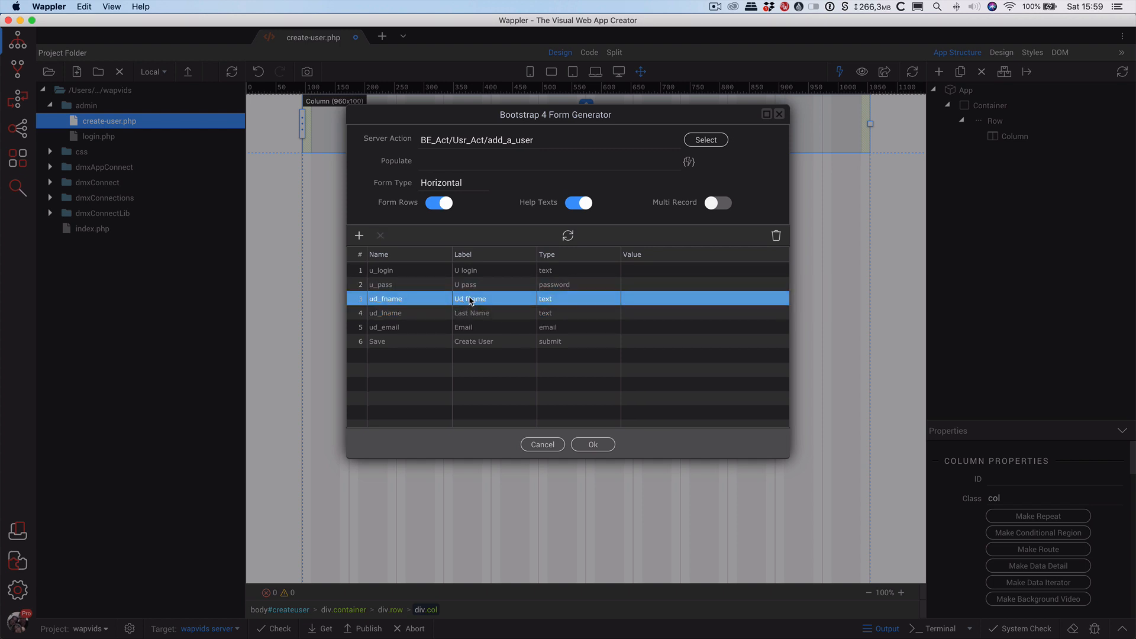
click(471, 299)
drag(469, 299, 445, 300)
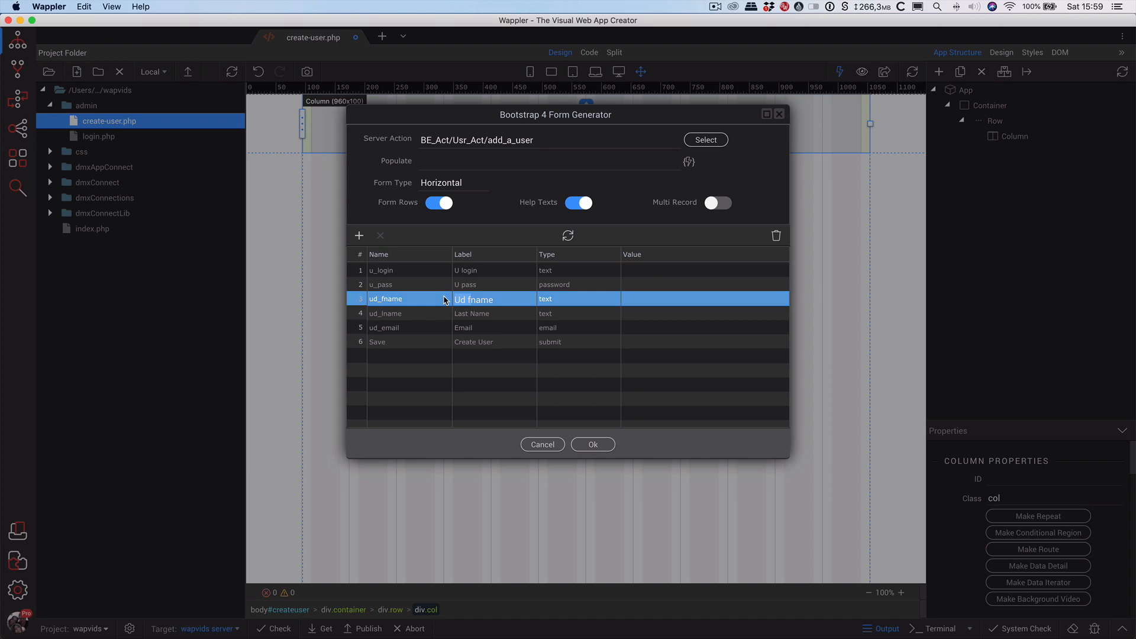
text(First)
click(473, 286)
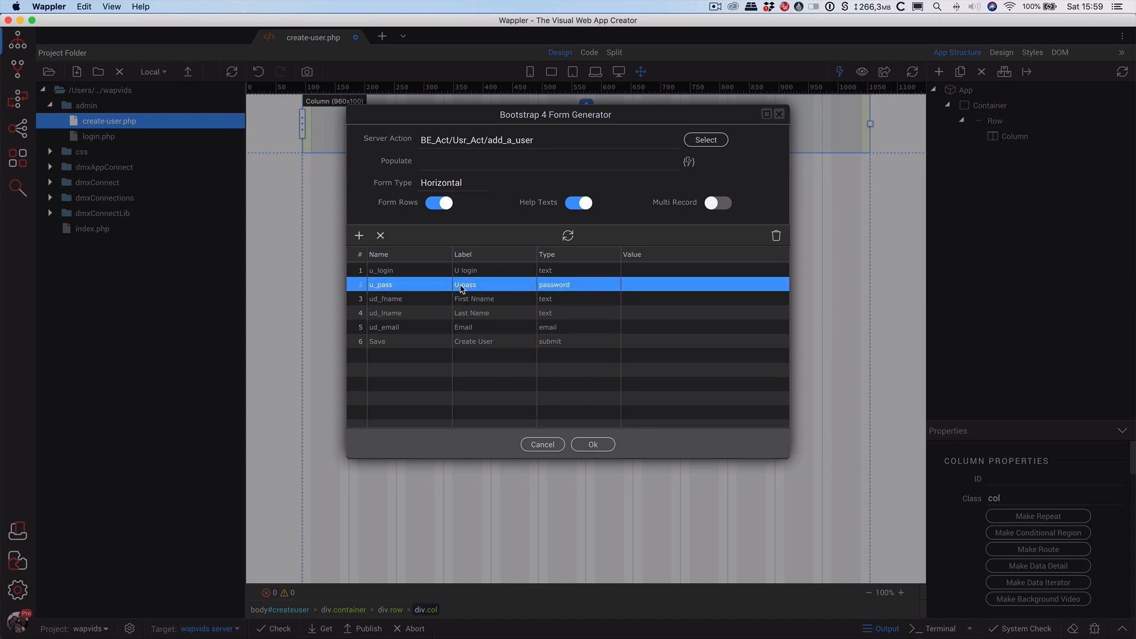
click(468, 285)
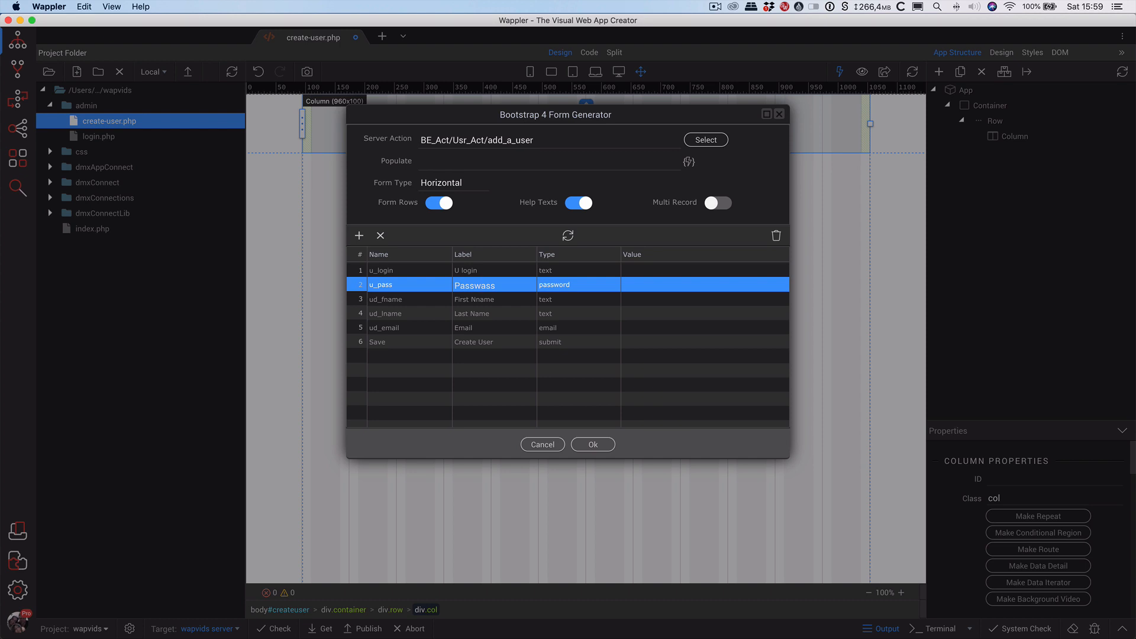
text(Password)
click(471, 271)
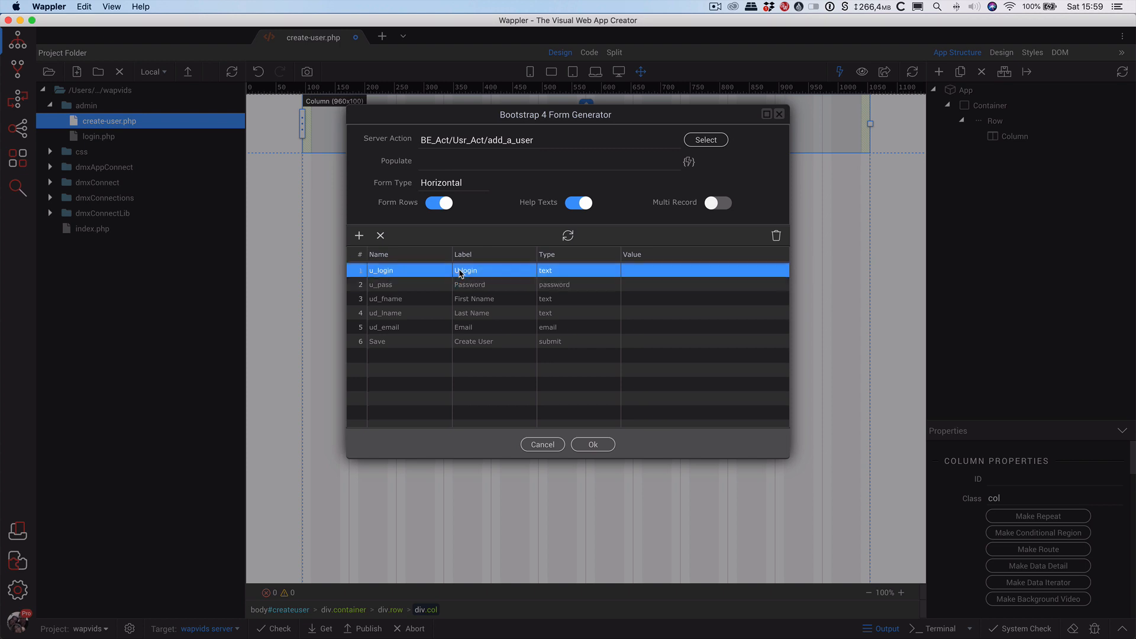
triple_click(475, 269)
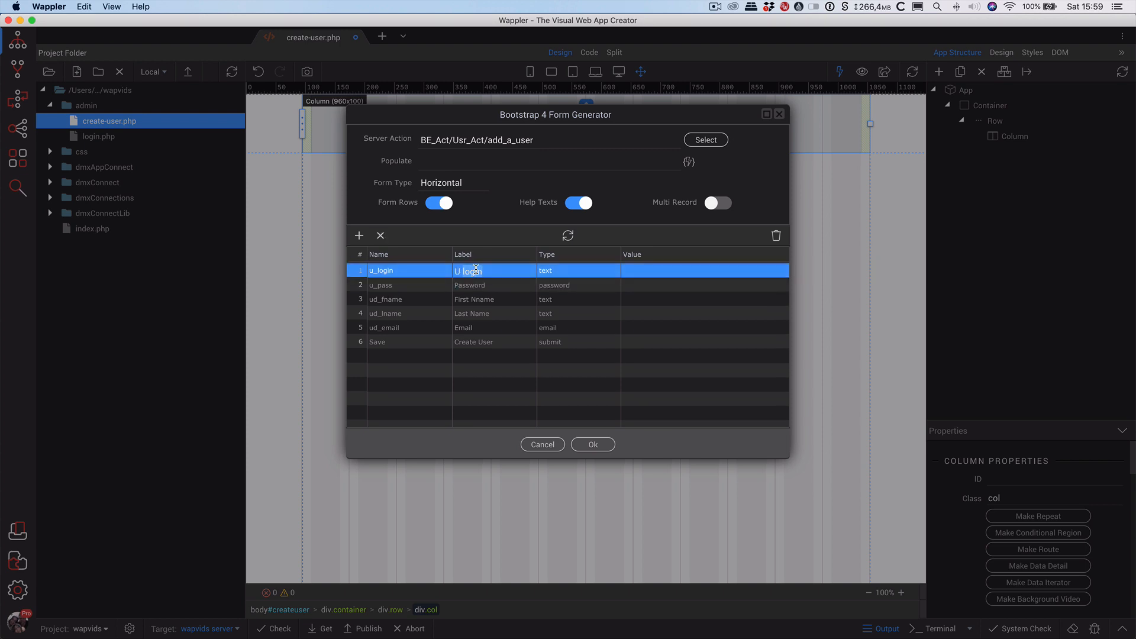
text(Username)
key(Tab)
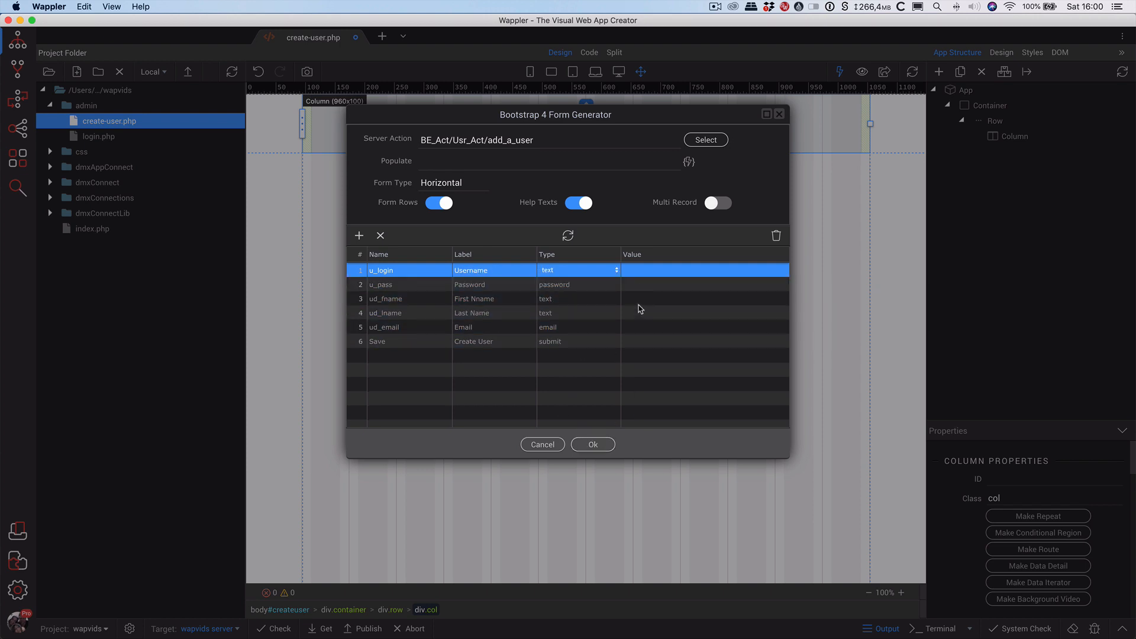
Generate the add_a_user horizontal form onto create-user.php.
click(592, 445)
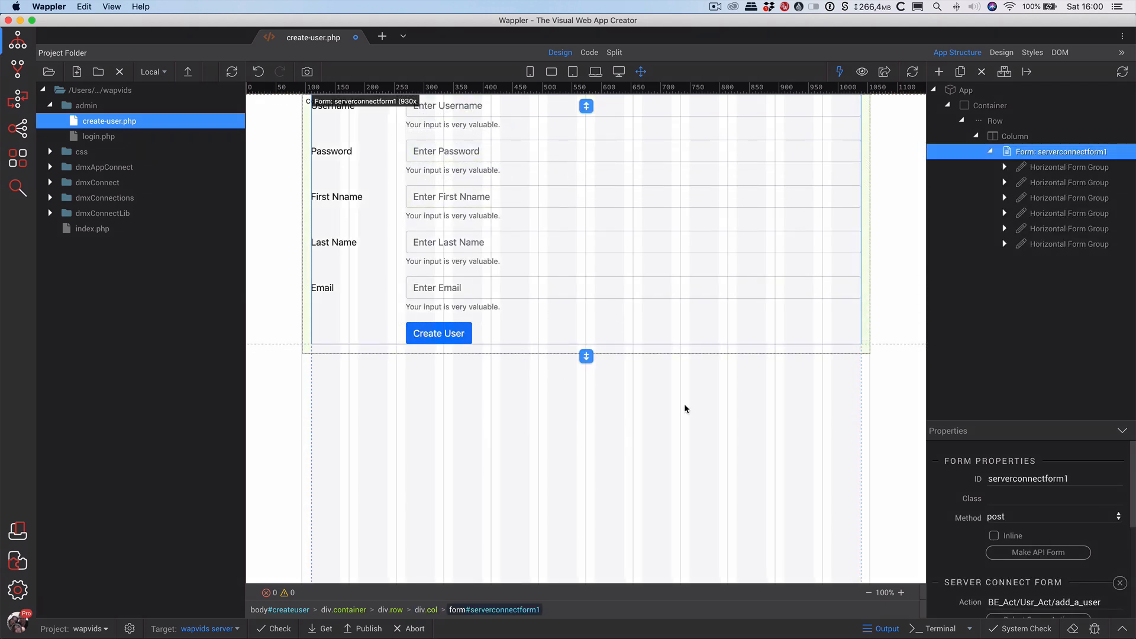
scroll(972, 517, down, 3)
scroll(972, 518, down, 2)
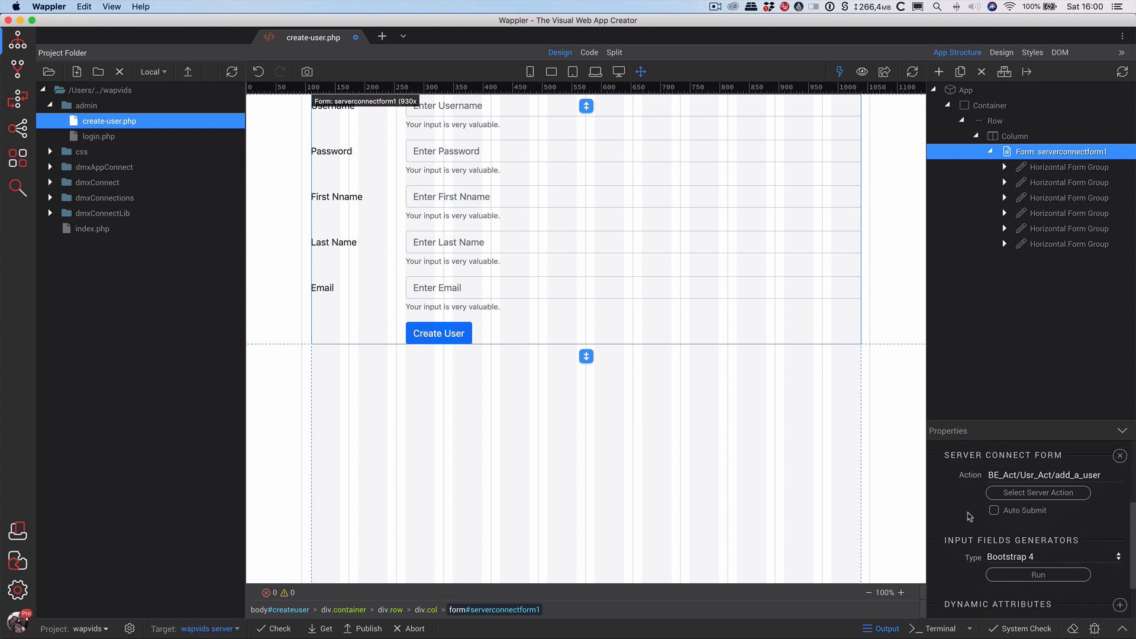
scroll(964, 512, down, 2)
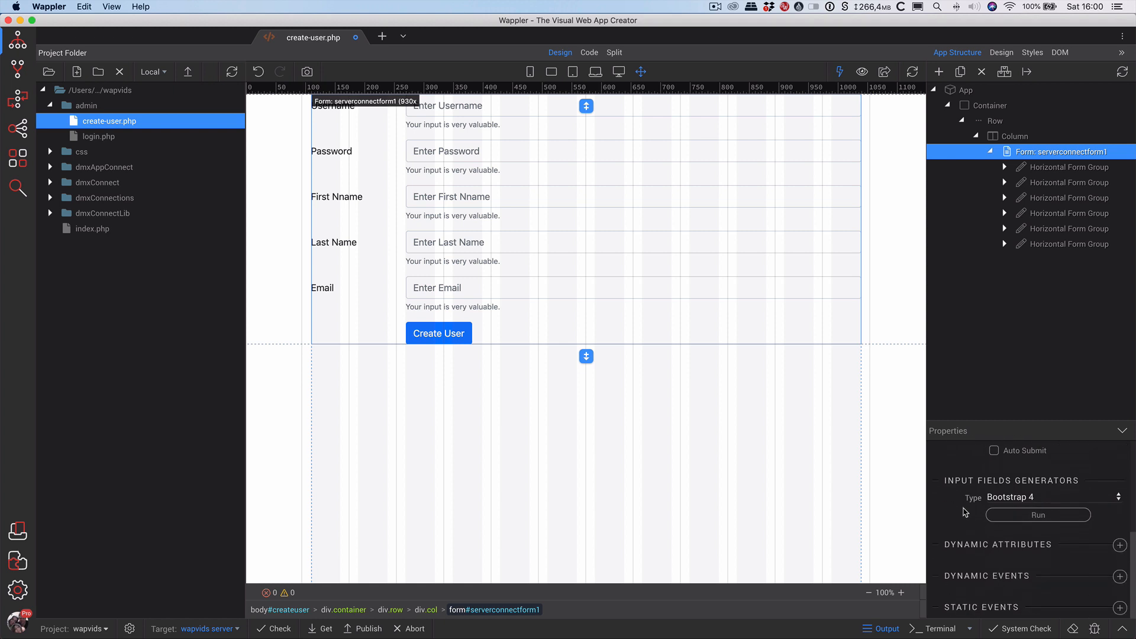
scroll(971, 476, up, 6)
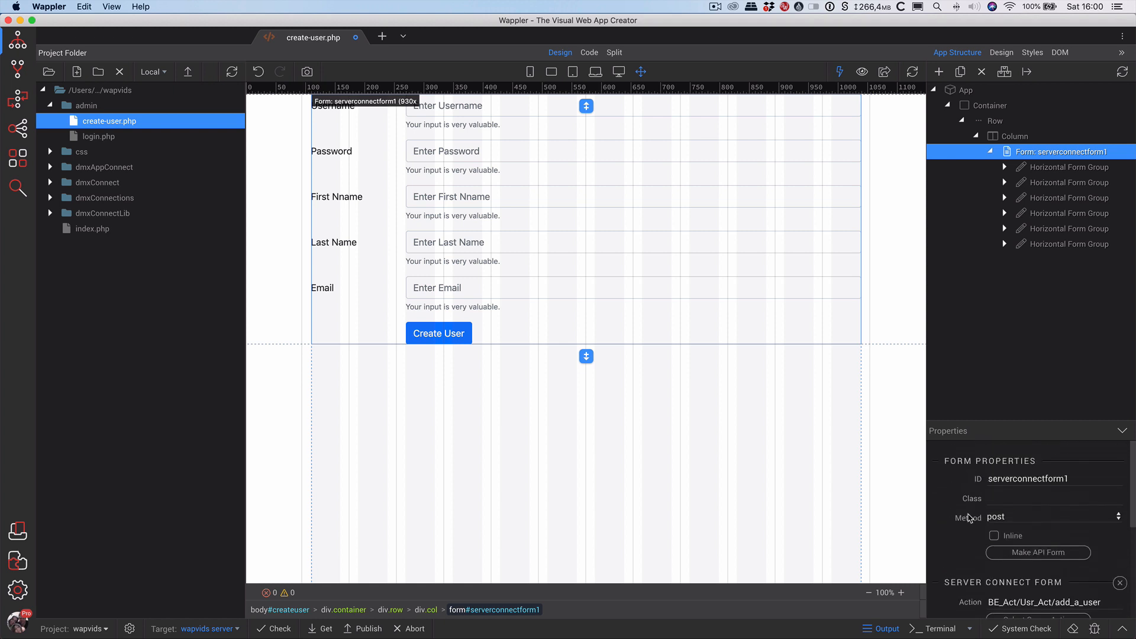
Change the form ID from serverconnectform1 to scf_add_a_user and save the page.
click(1082, 480)
drag(1082, 480, 995, 478)
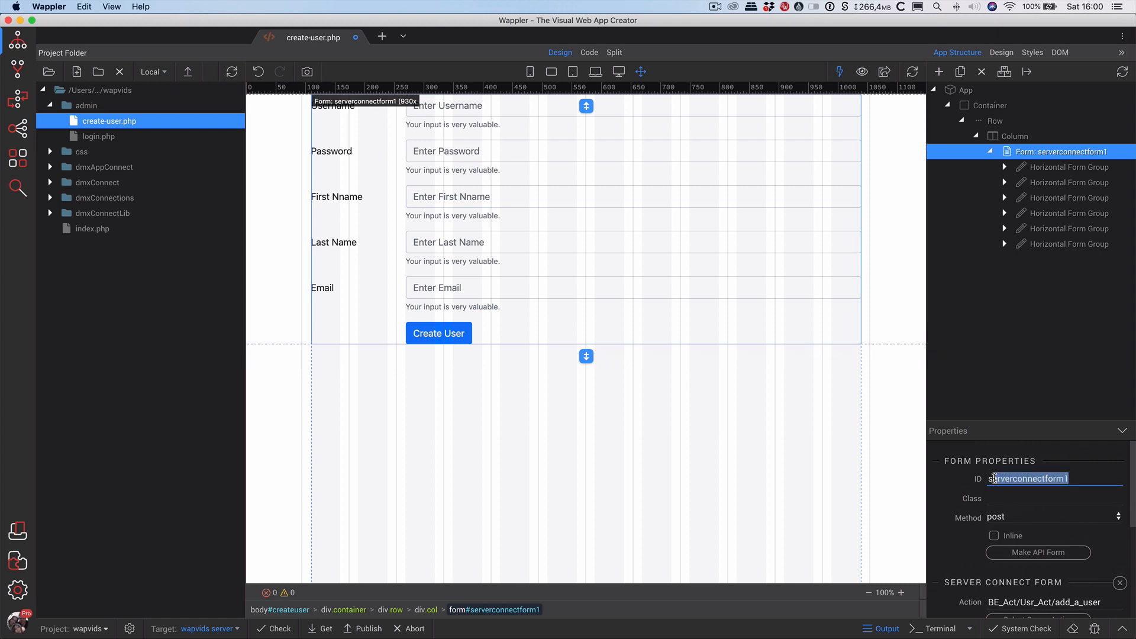
text(cf_)
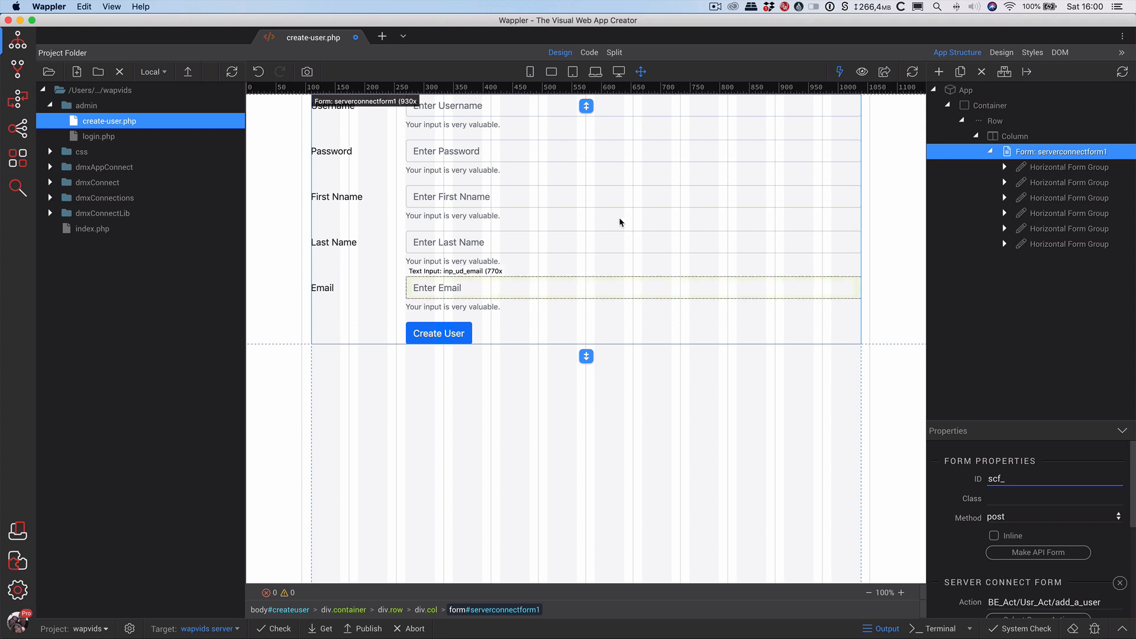
click(13, 99)
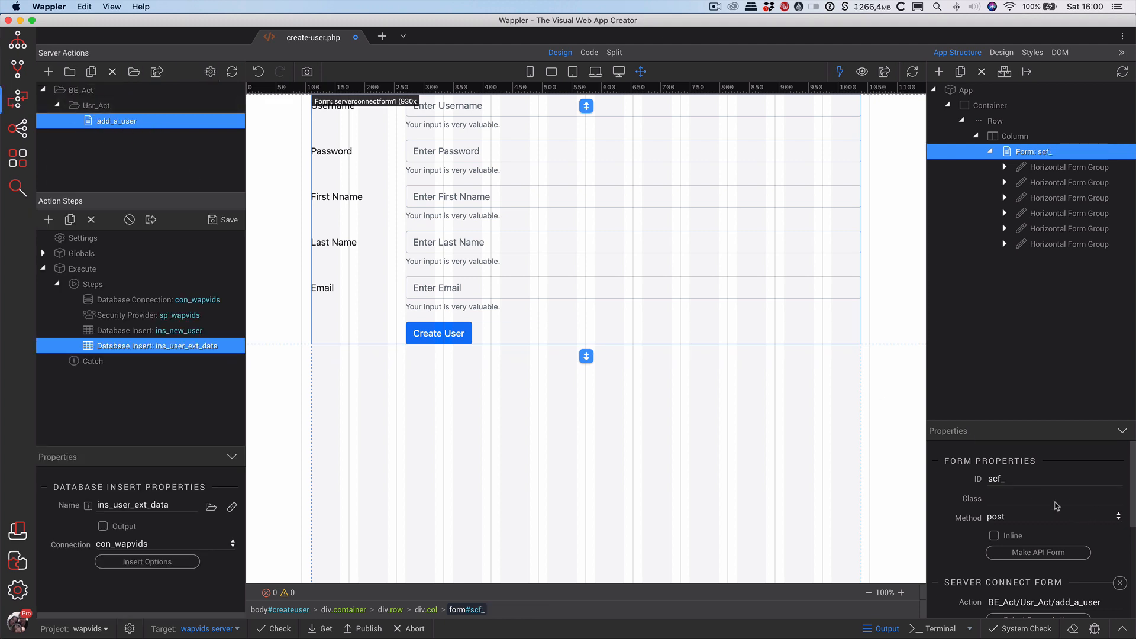
click(1052, 477)
text(add_a_user)
key(Tab)
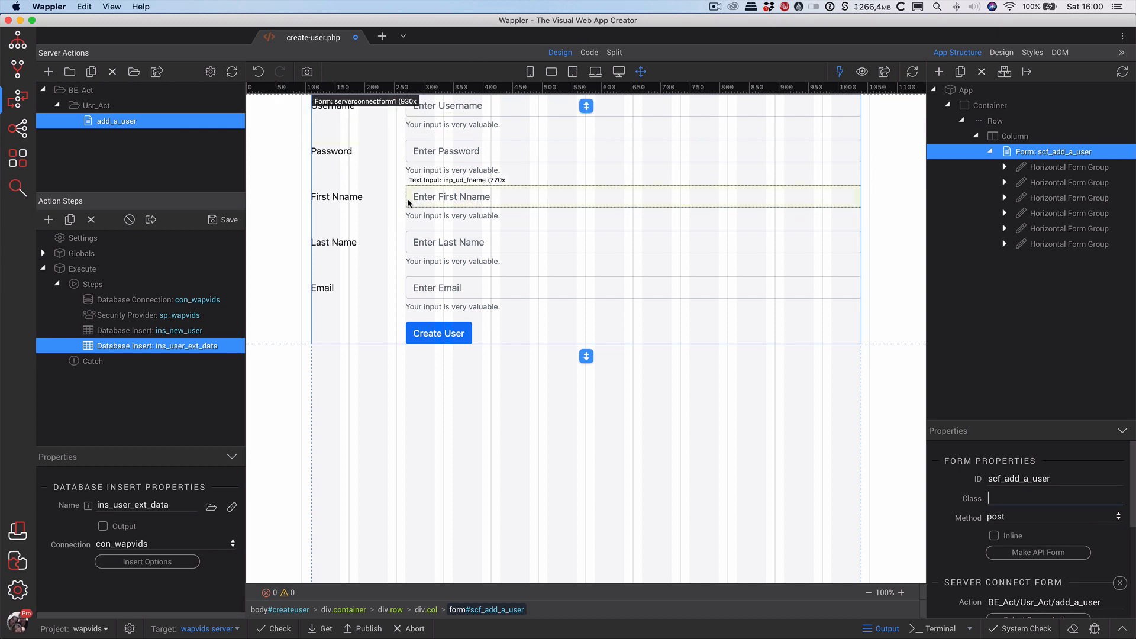
key(super+s)
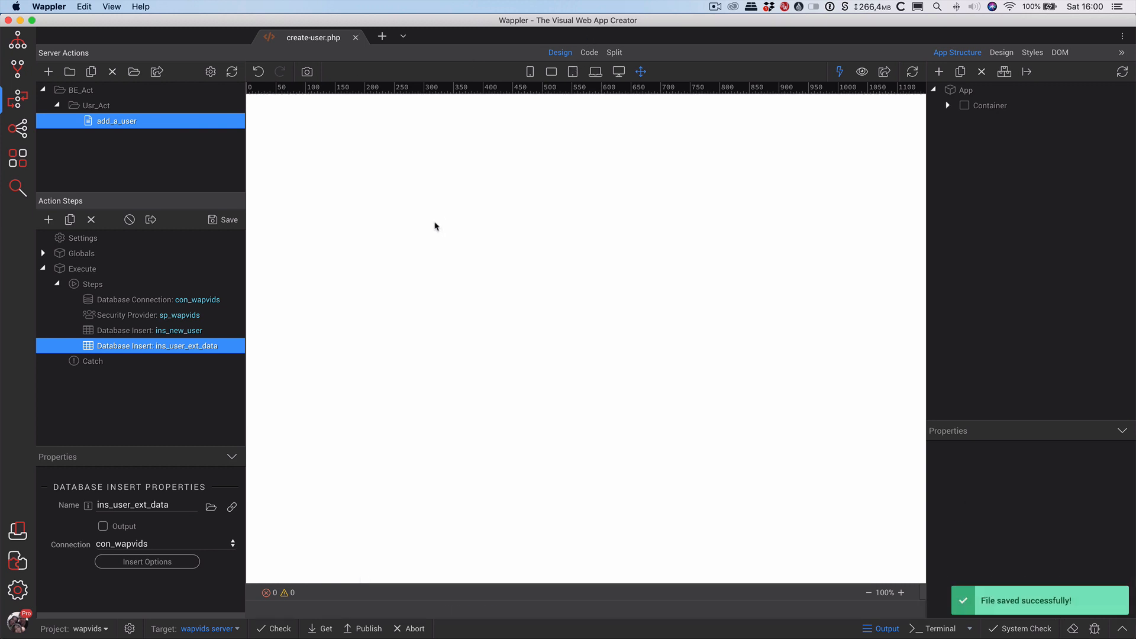
Replace the 'Untitled Document' page title with 'Create A User' and save create-user.php.
click(977, 92)
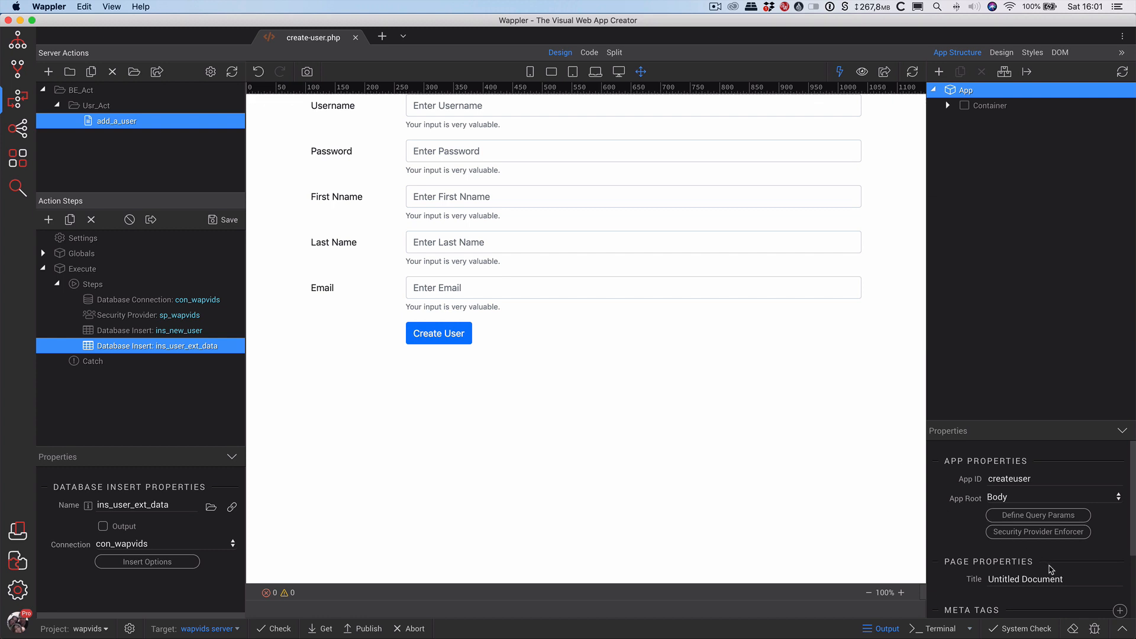
triple_click(995, 577)
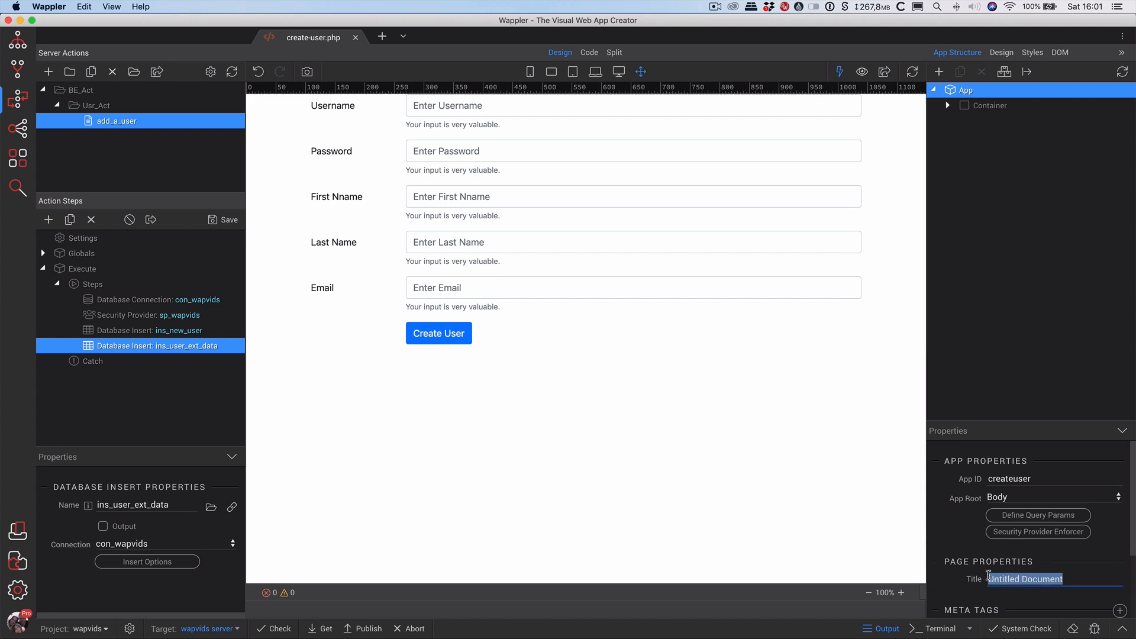
text(Create A User)
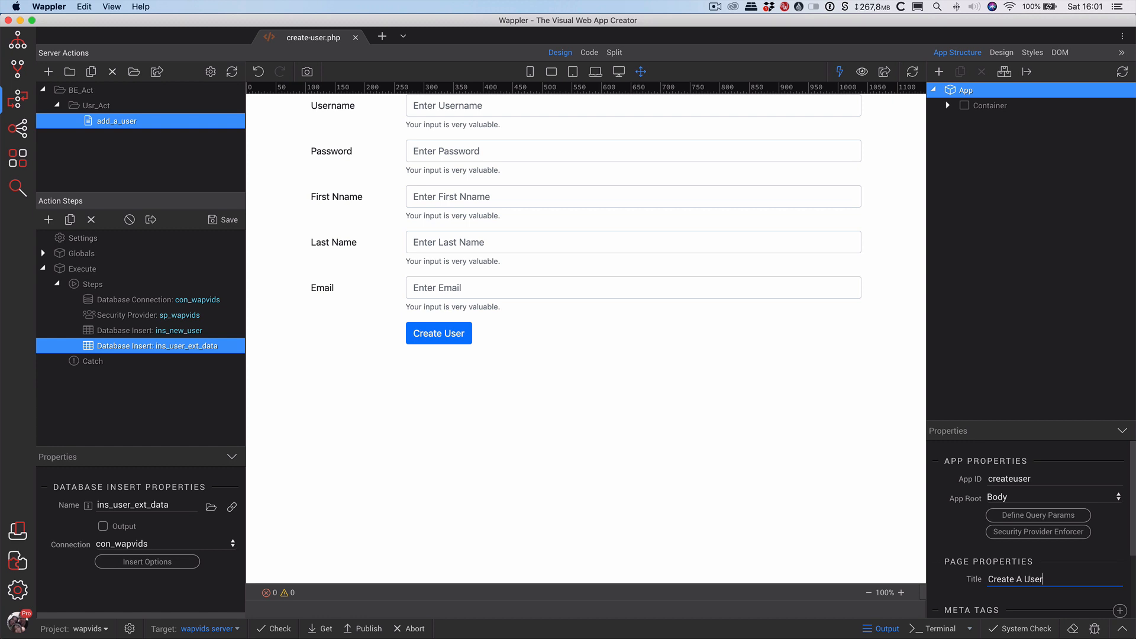
key(Return)
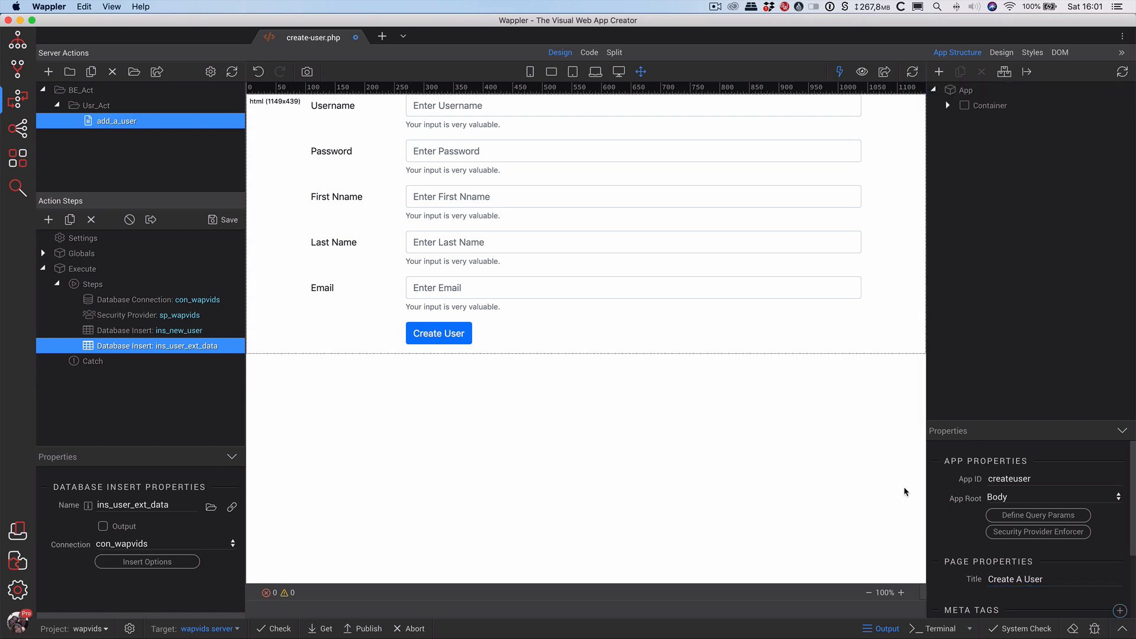
key(super+s)
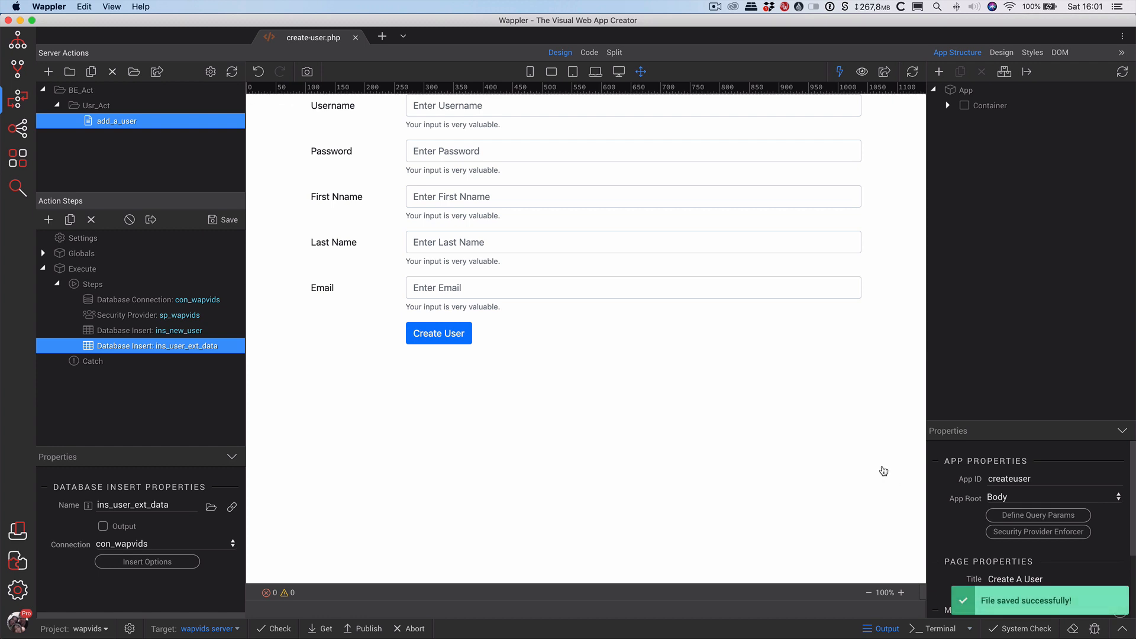
key(super+Tab)
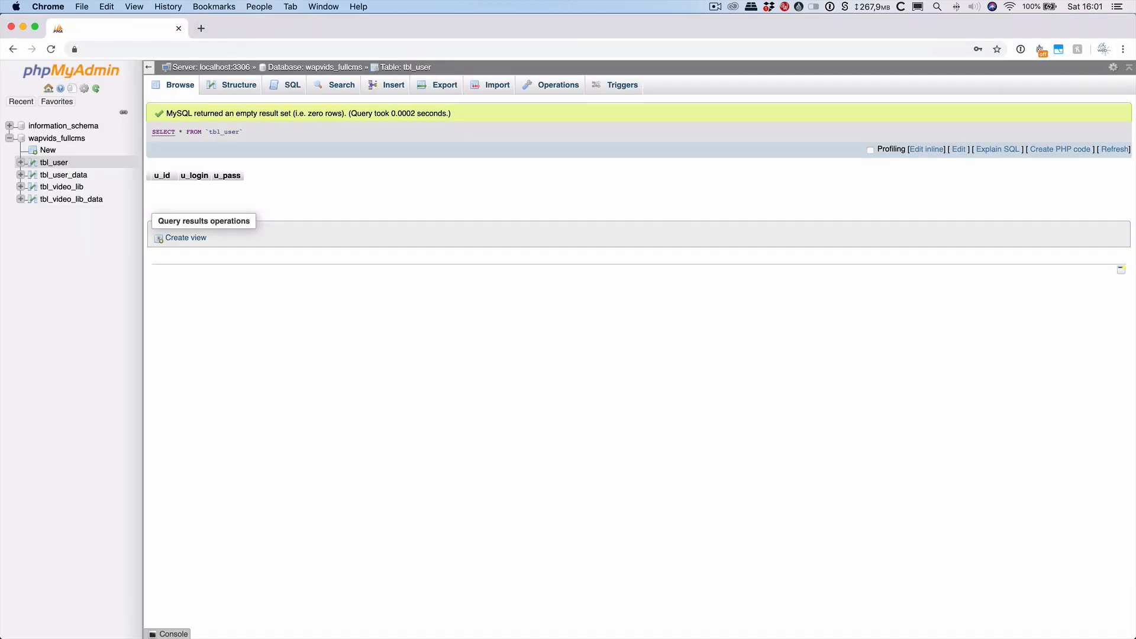
Confirm tbl_user is empty in phpMyAdmin and drag the wapvids.com window into view.
key(super+Tab)
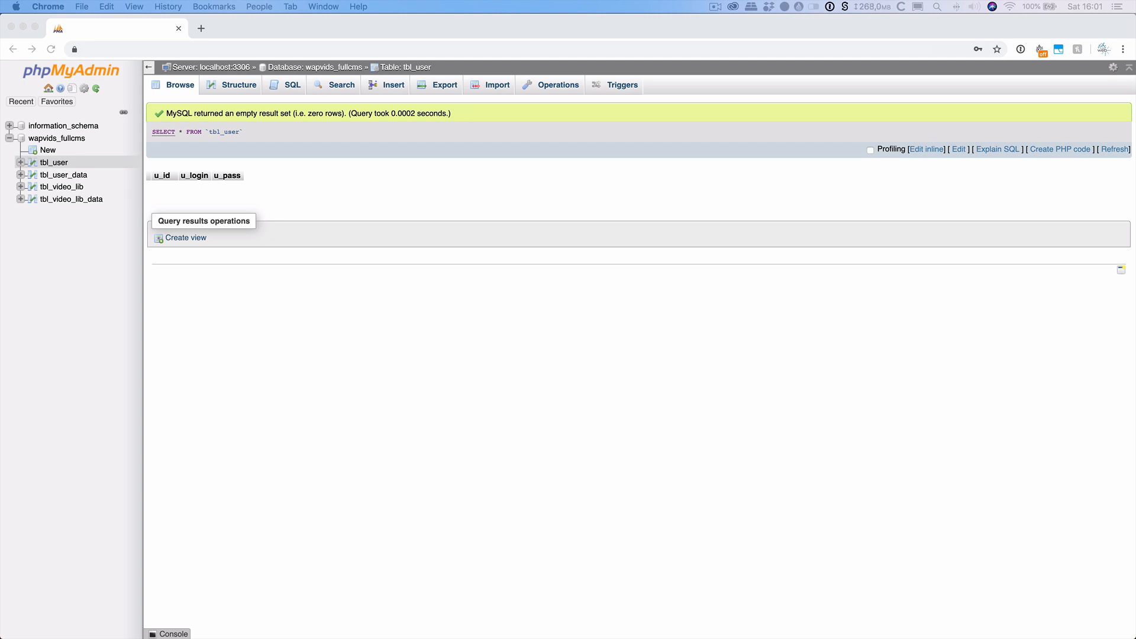
drag(1, 71, 623, 120)
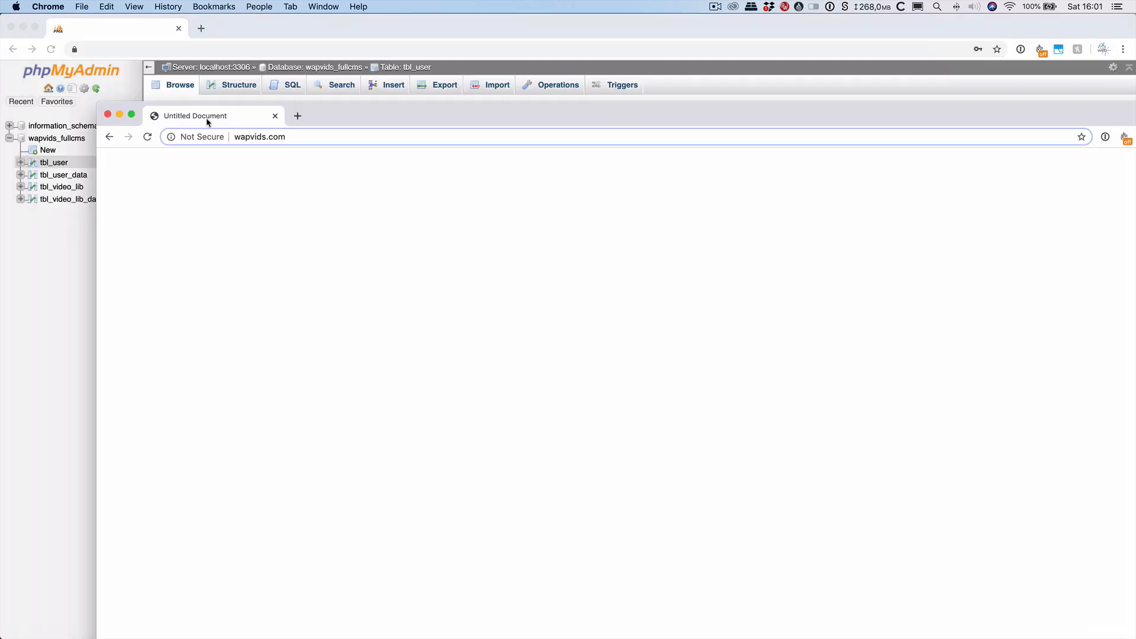
Load wapvids.com/admin/create-user.php in the main Chrome window and type testuser as the Username.
drag(208, 116, 254, 37)
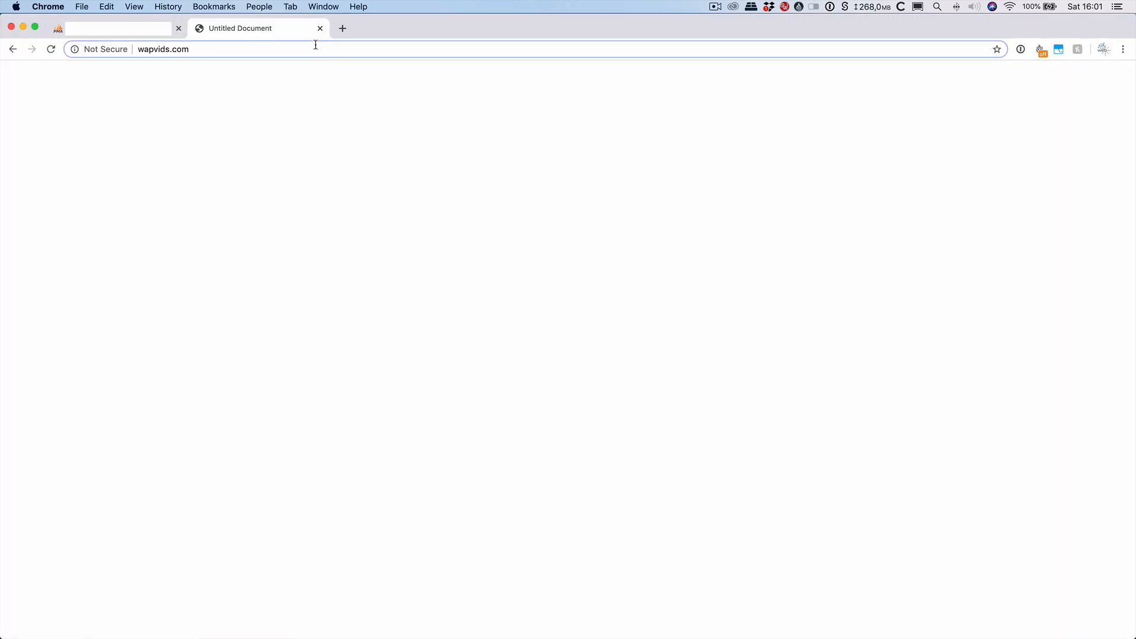
click(312, 50)
click(331, 51)
text(/admin)
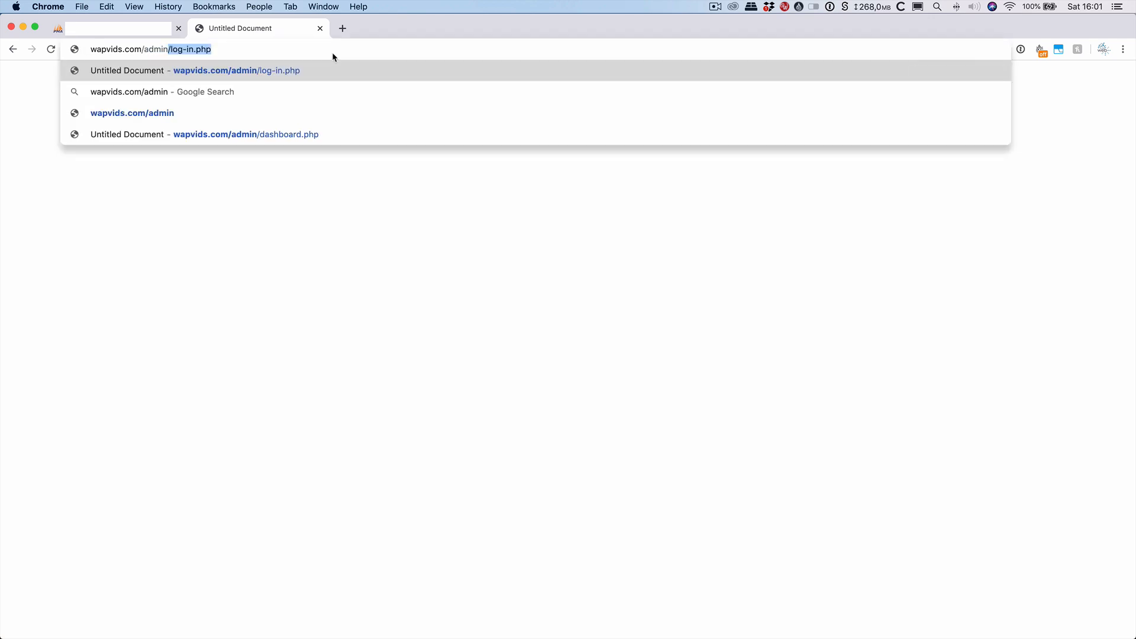
text(/)
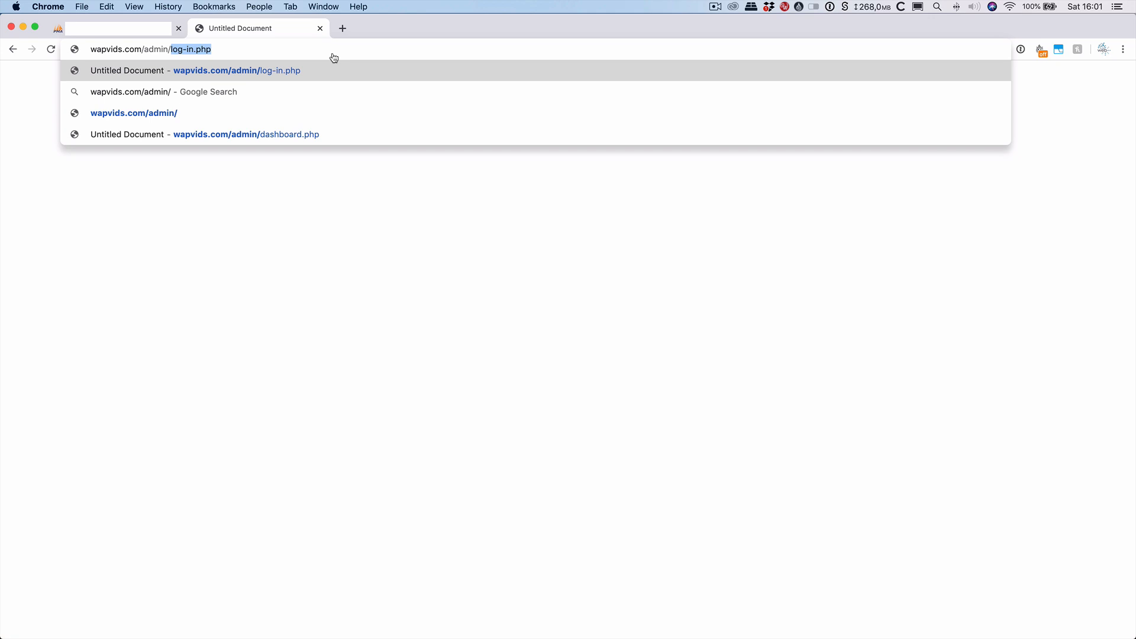
key(super+Tab)
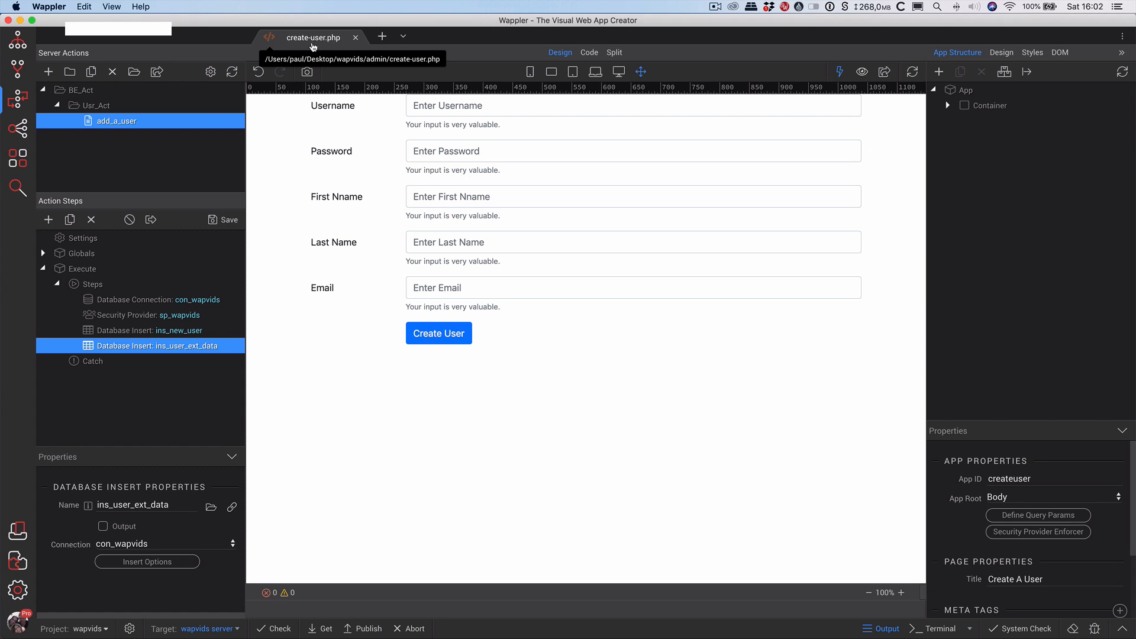
key(super+Tab)
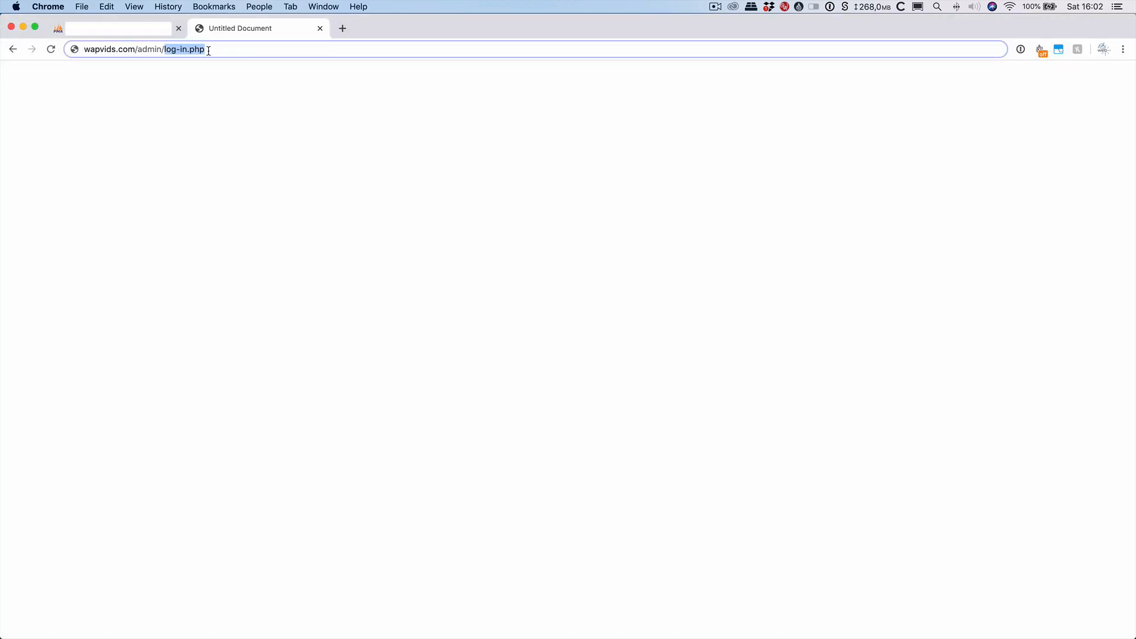
text(ea)
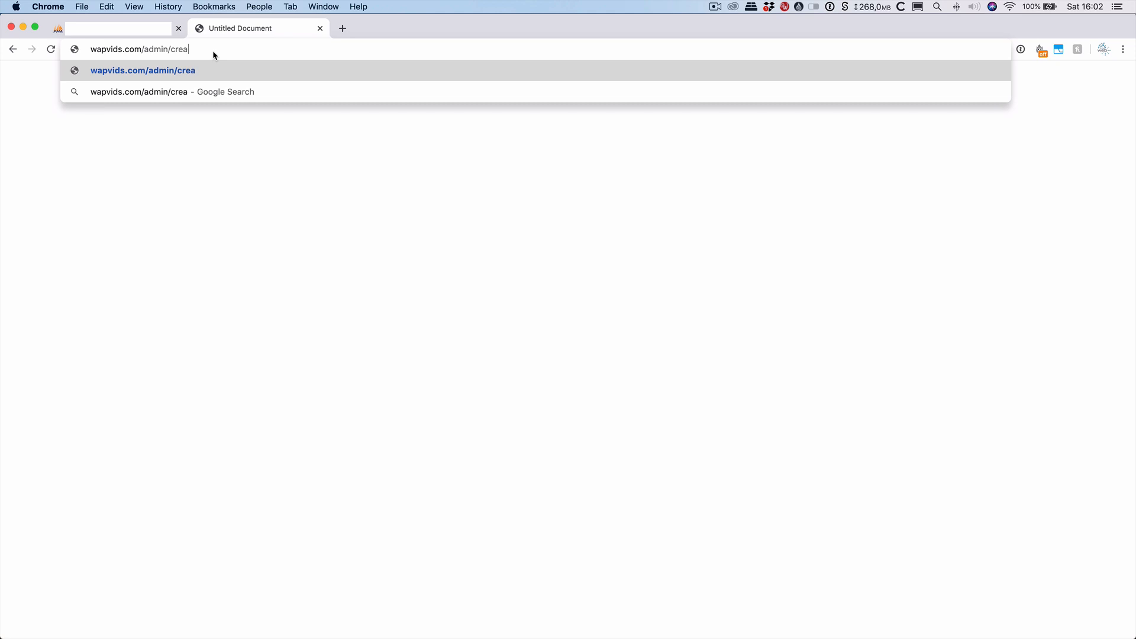
text(te-user.php)
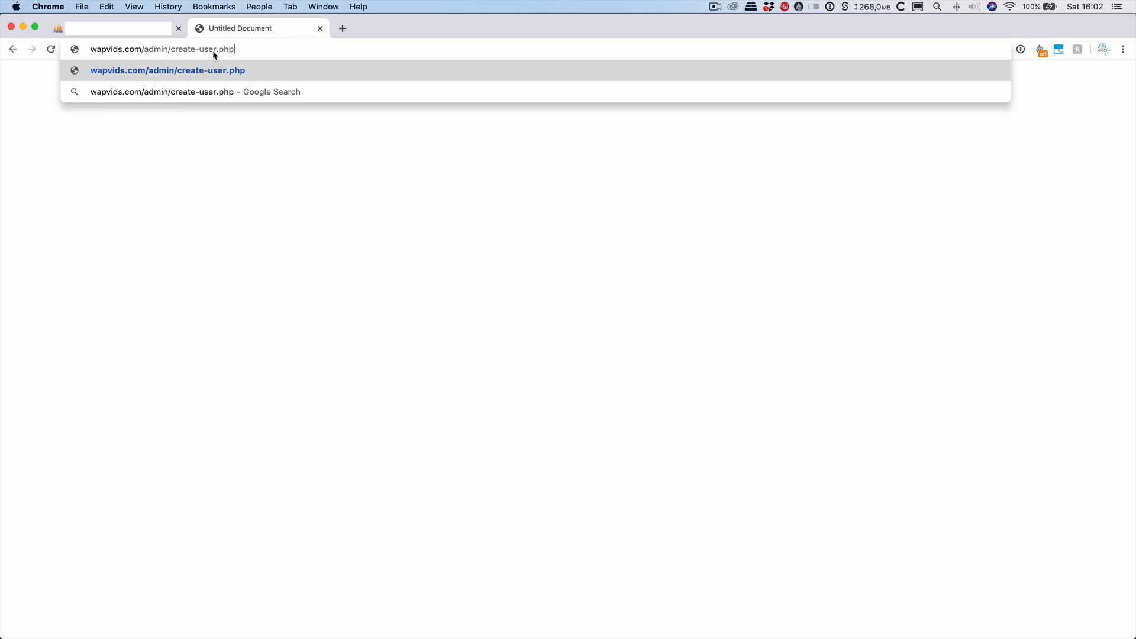
key(Return)
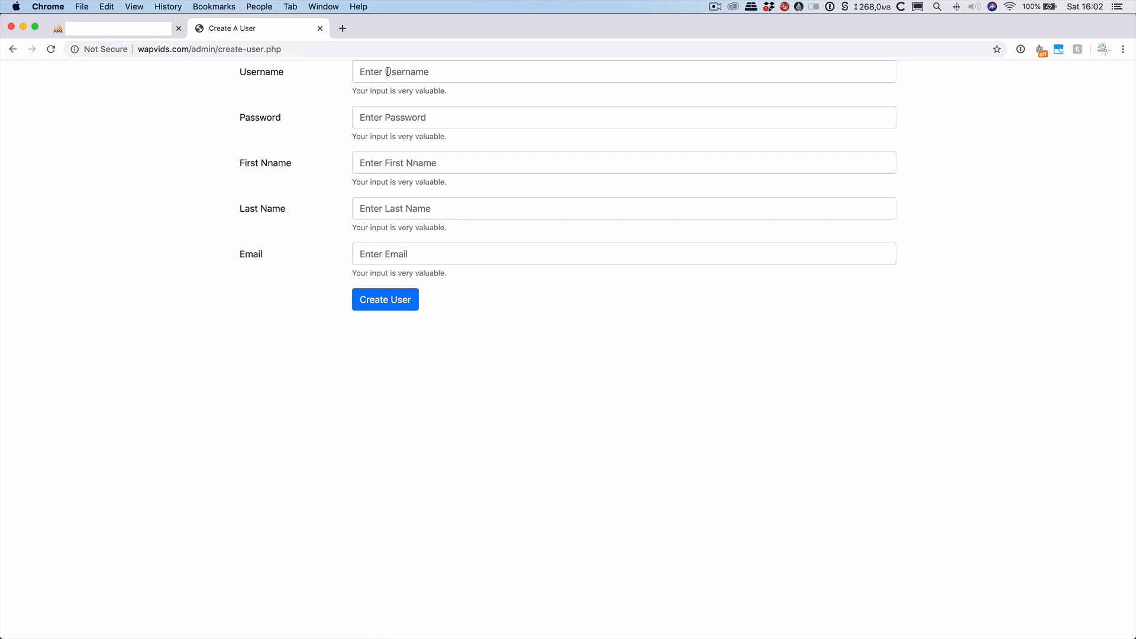
click(387, 71)
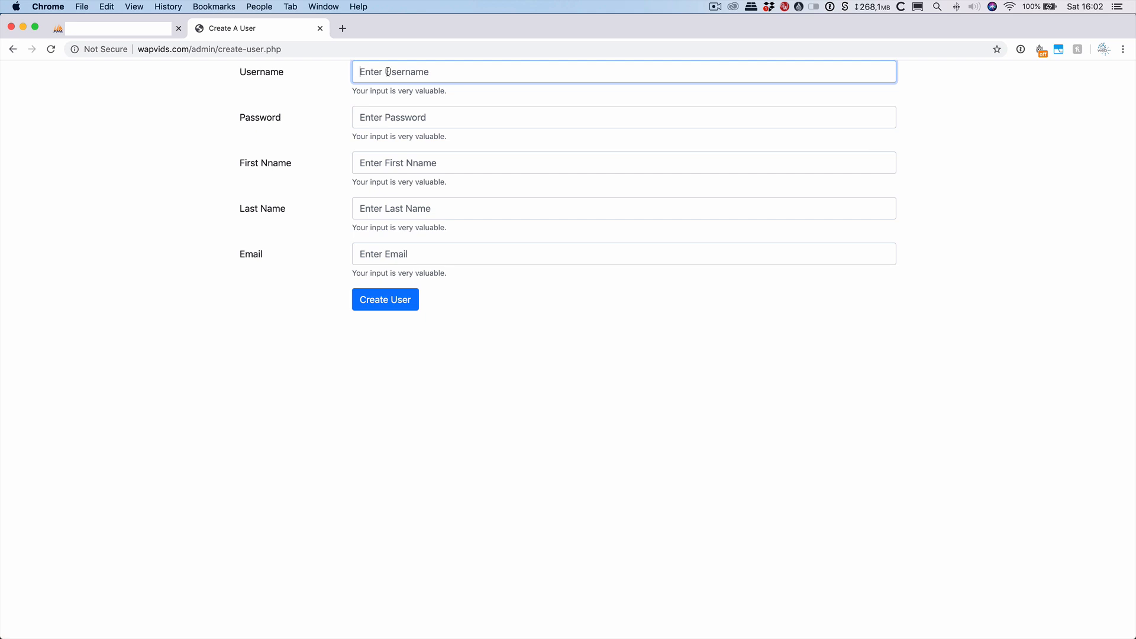
text(testuser)
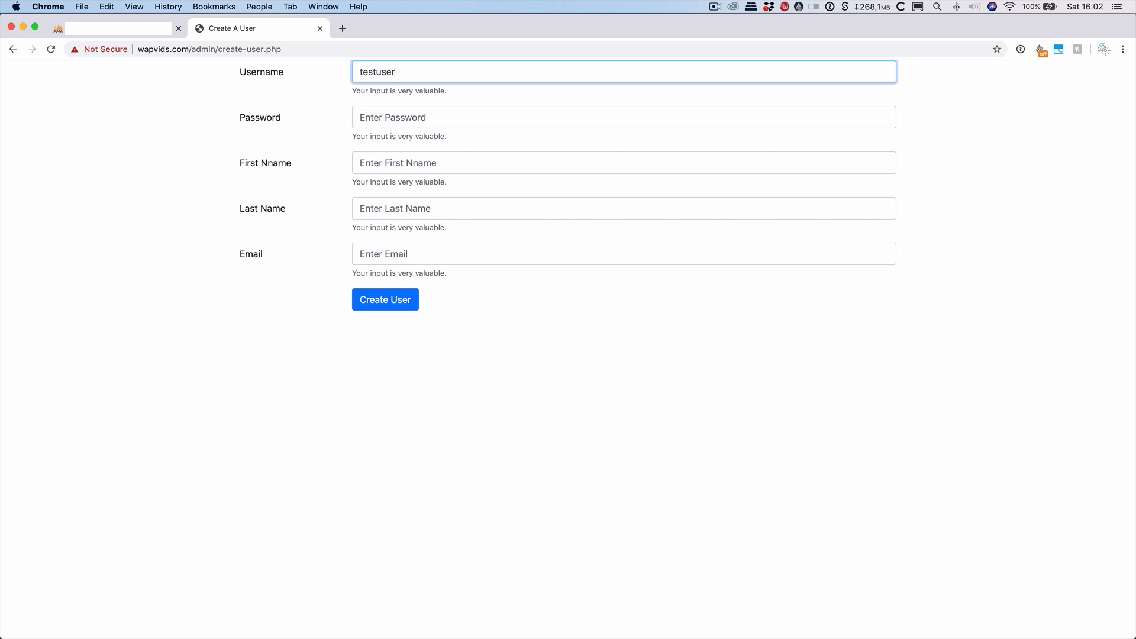
Enter the test user's password, first name, last name and e-mail address in the Create A User form.
key(Tab)
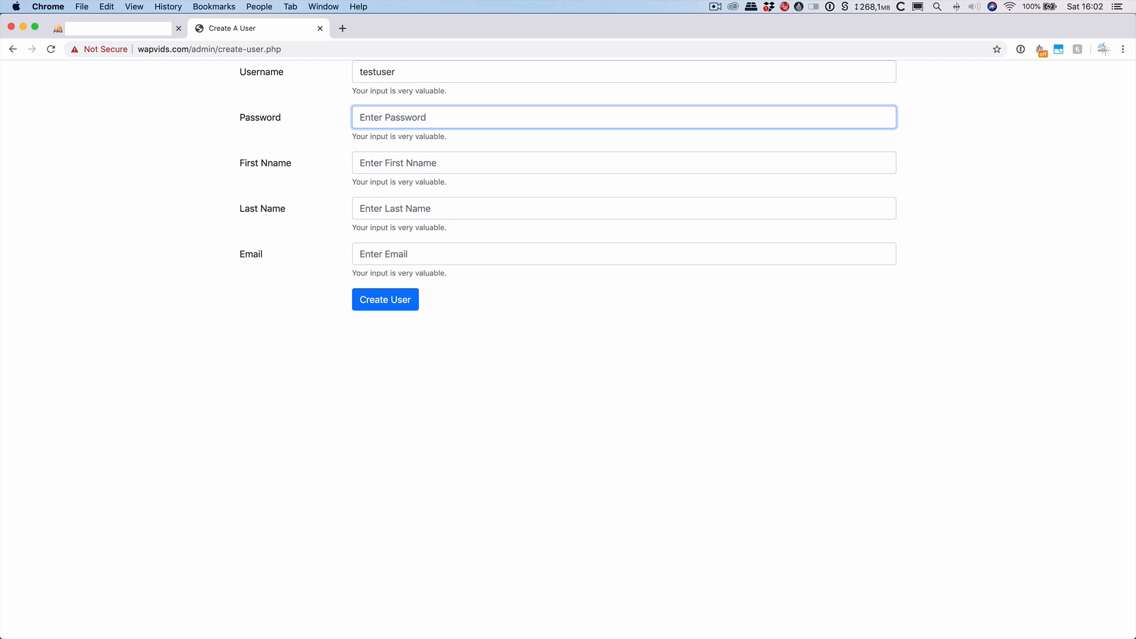
text(pa)
key(Tab)
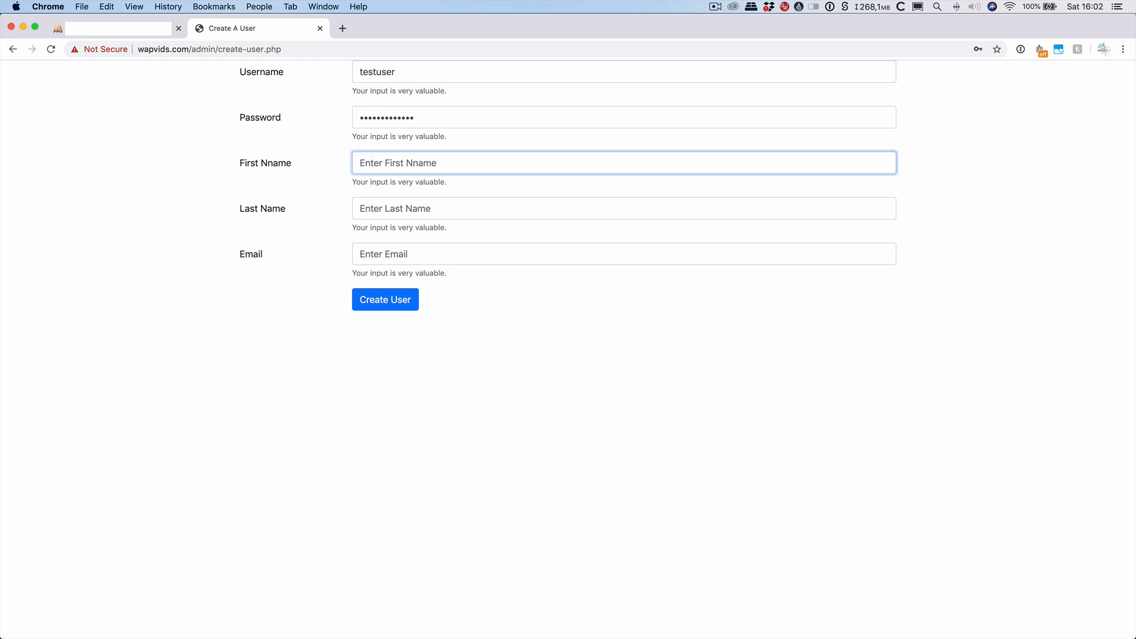
text(Bill)
key(Tab)
text(Gat)
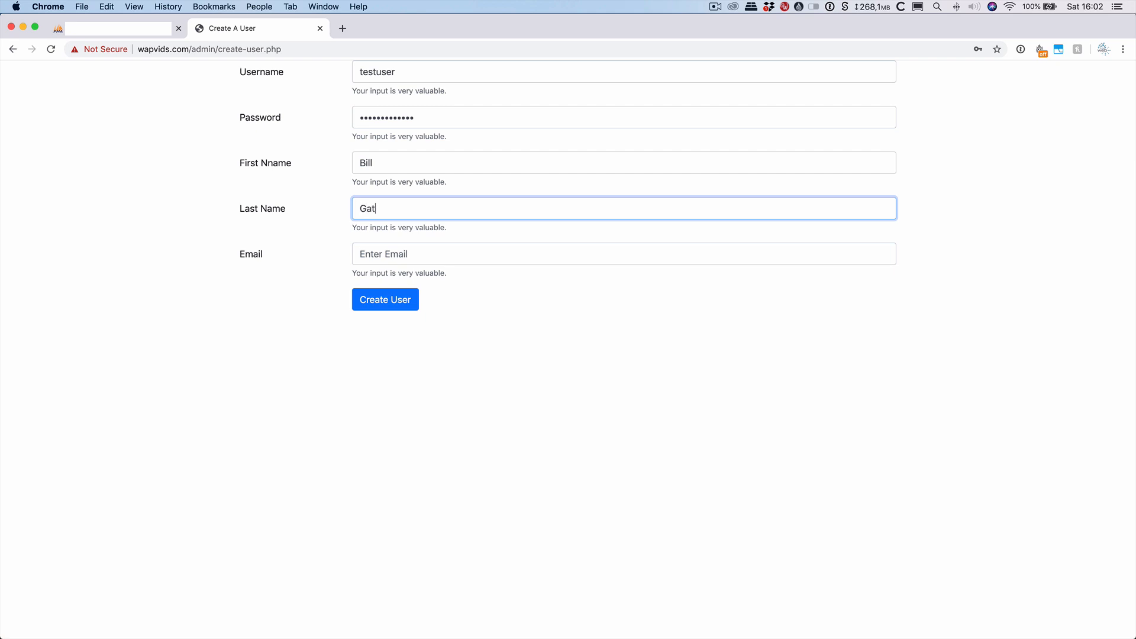
key(Tab)
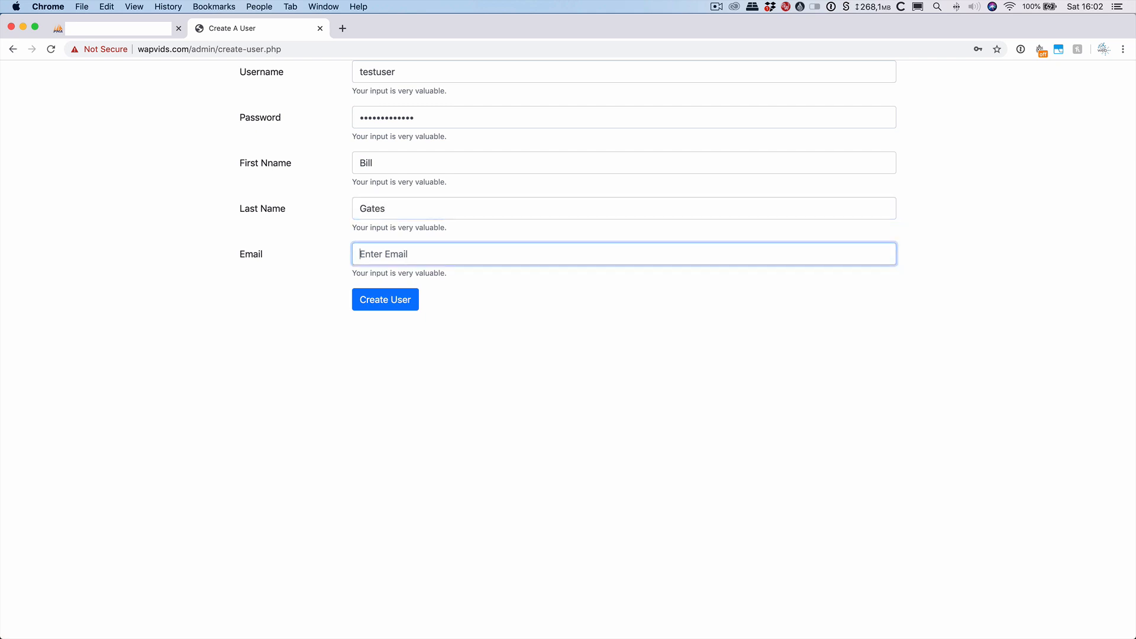
Open Chrome DevTools on the Network panel, filtered to XHR requests.
right_click(605, 362)
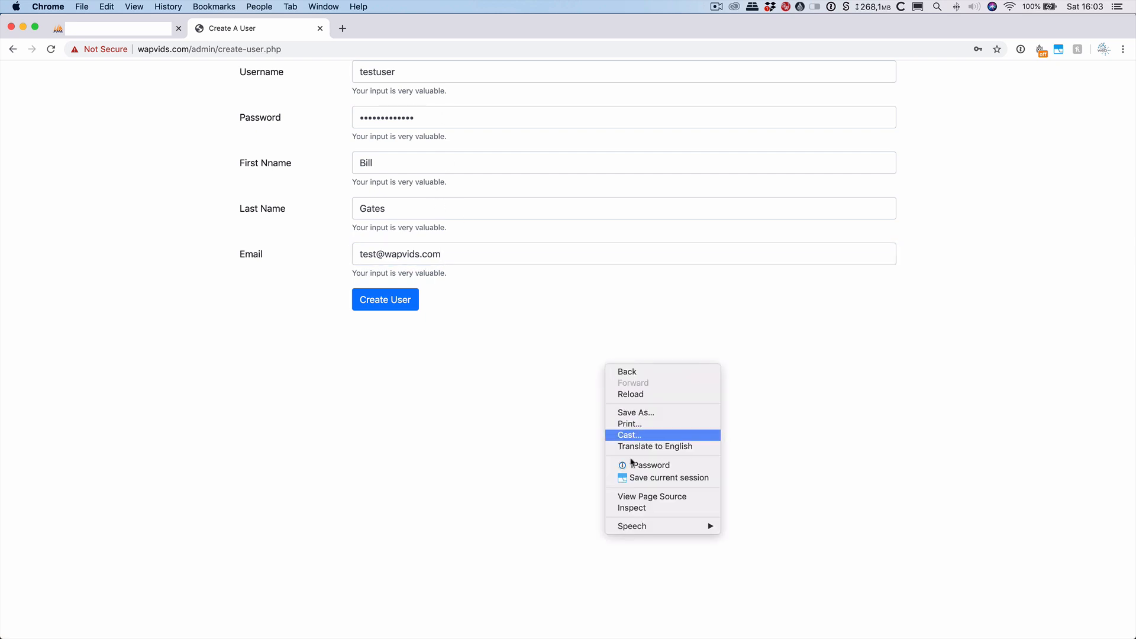
click(661, 508)
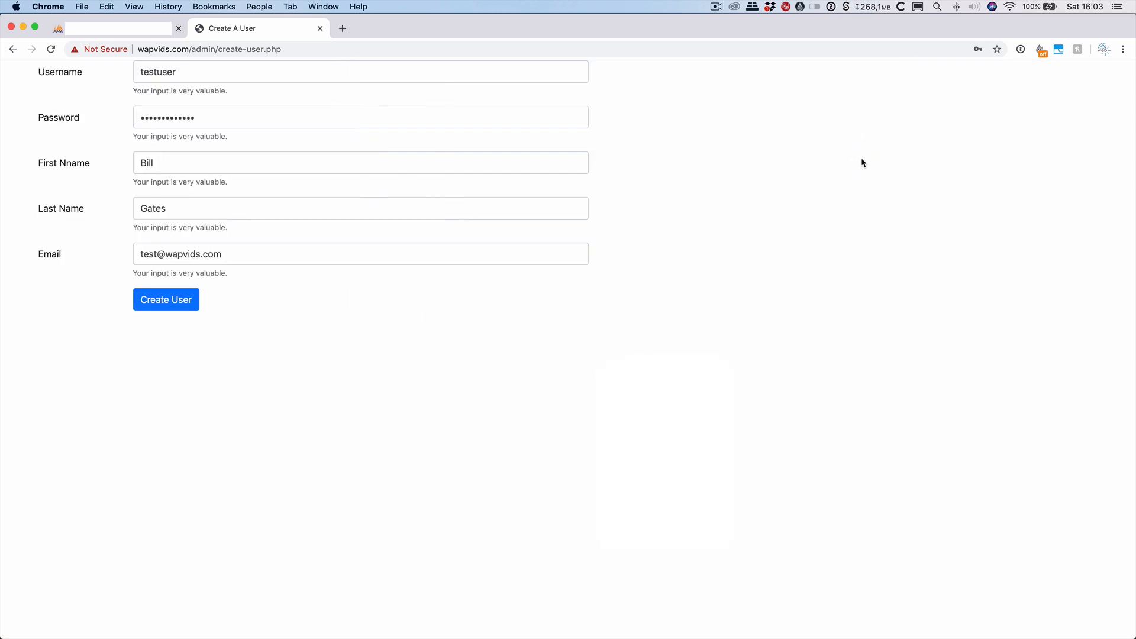
click(811, 68)
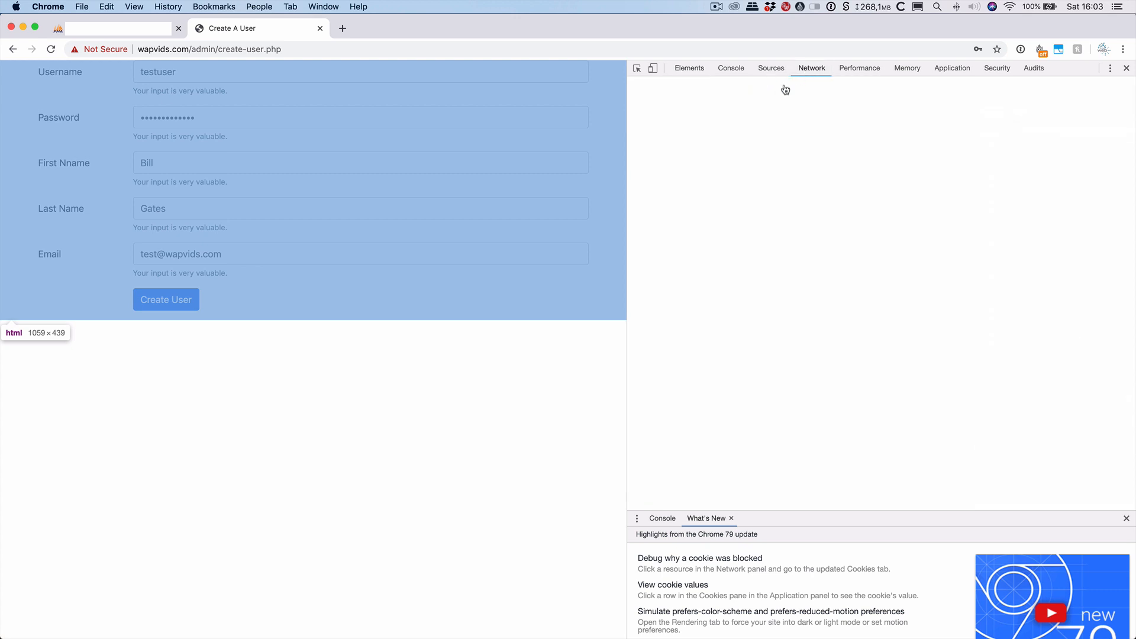
click(823, 100)
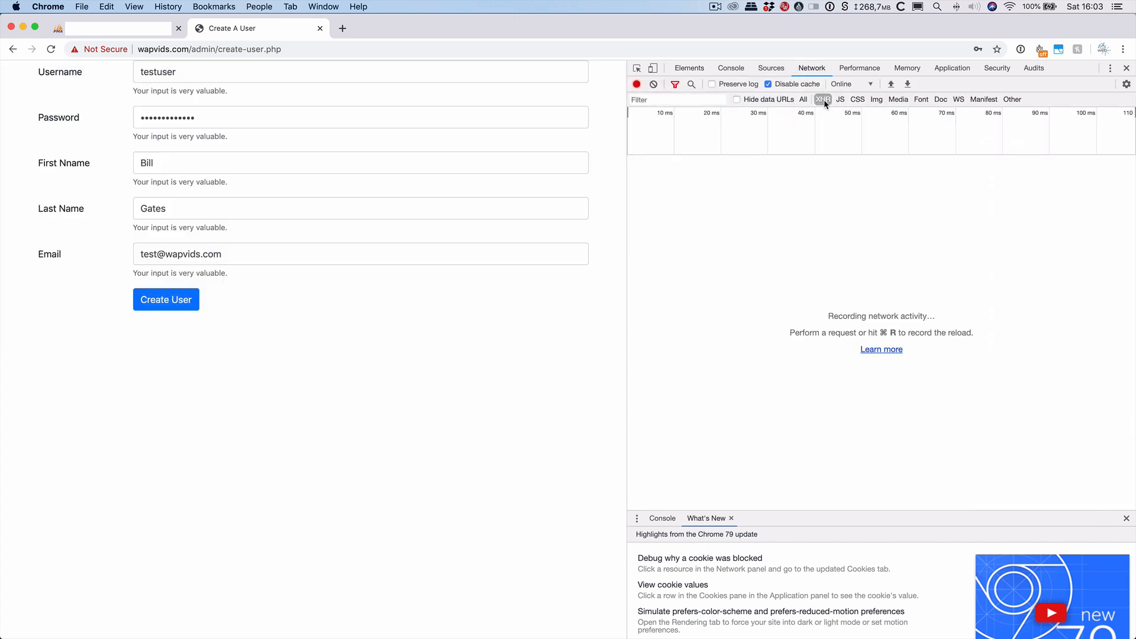
Submit Create User and inspect the add_a_user.php request's posted Form Data.
click(176, 302)
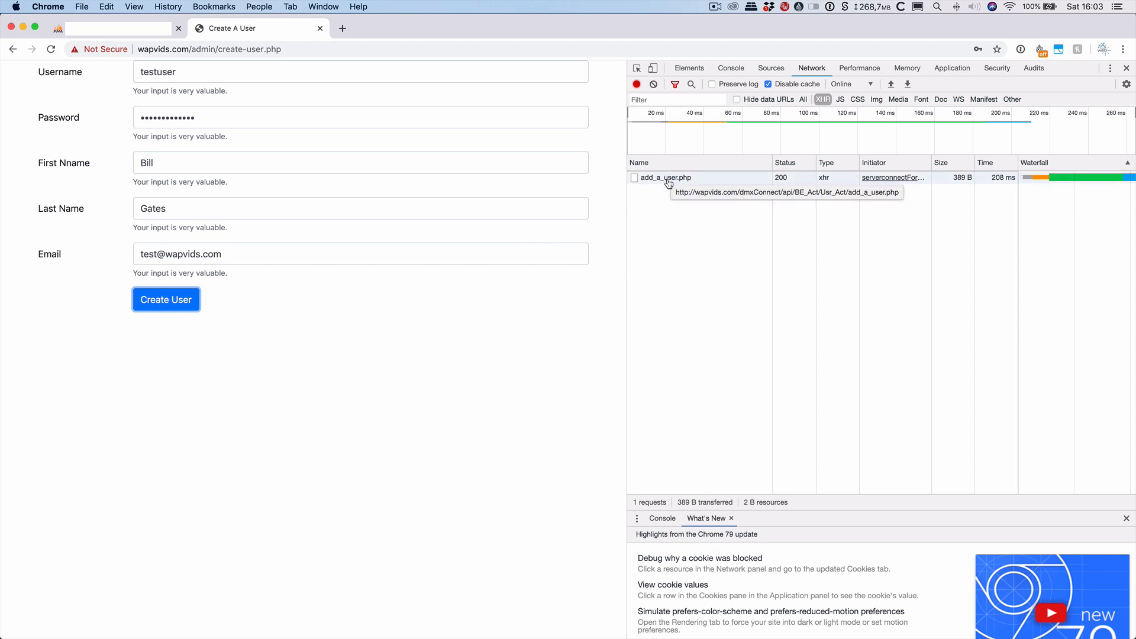
click(669, 179)
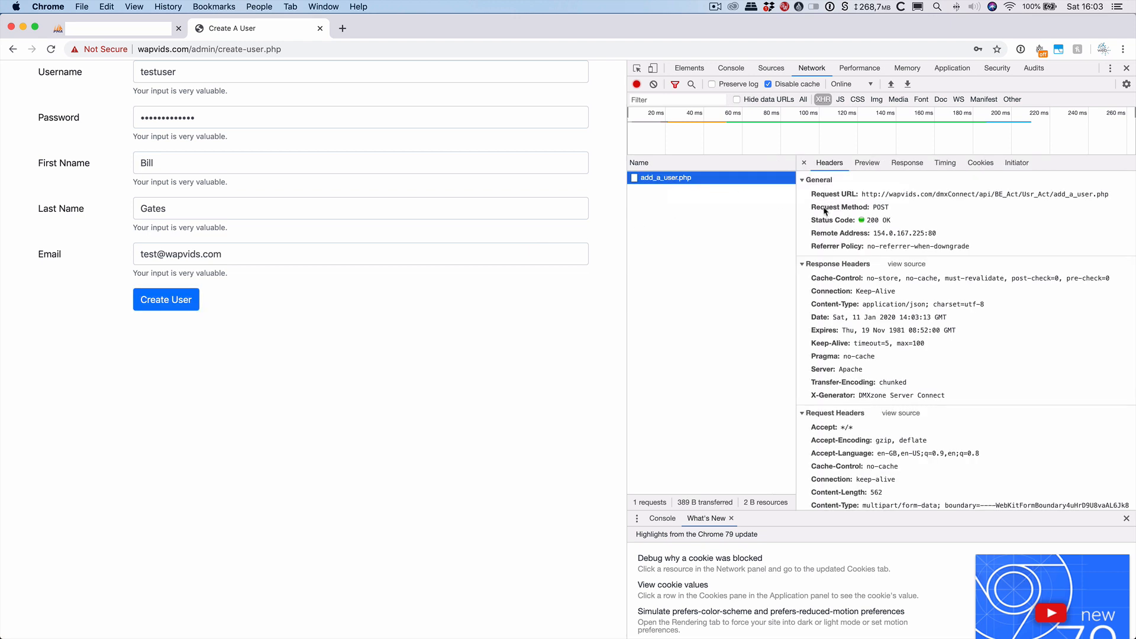
scroll(946, 366, down, 5)
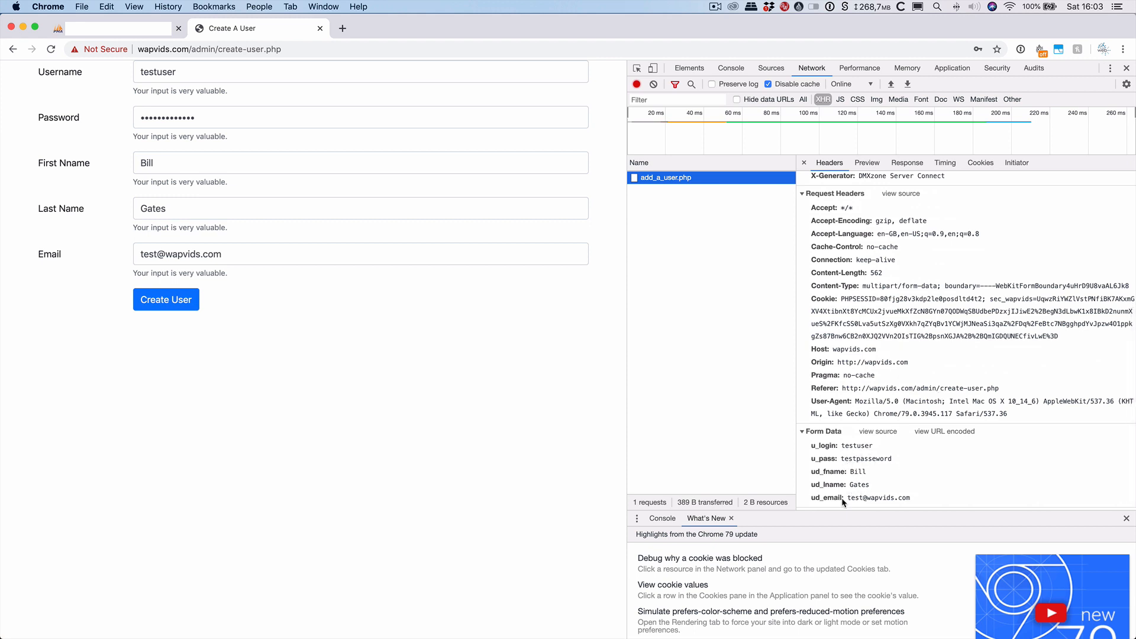
Check tbl_user and tbl_user_data in phpMyAdmin for the new user's rows, then return to Wappler.
click(149, 35)
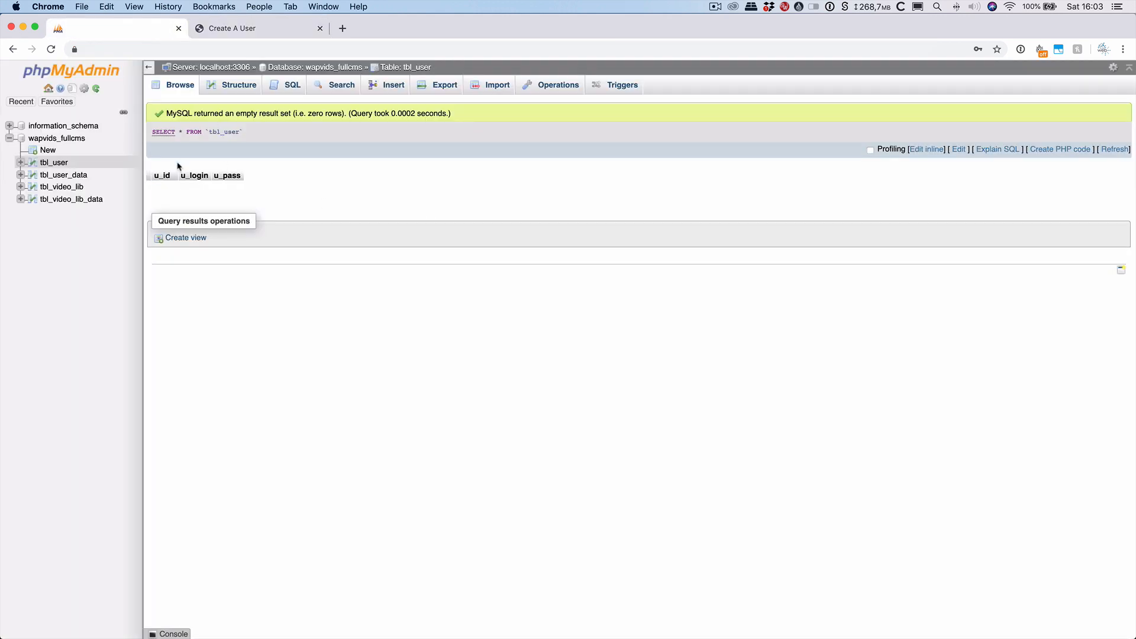
click(50, 165)
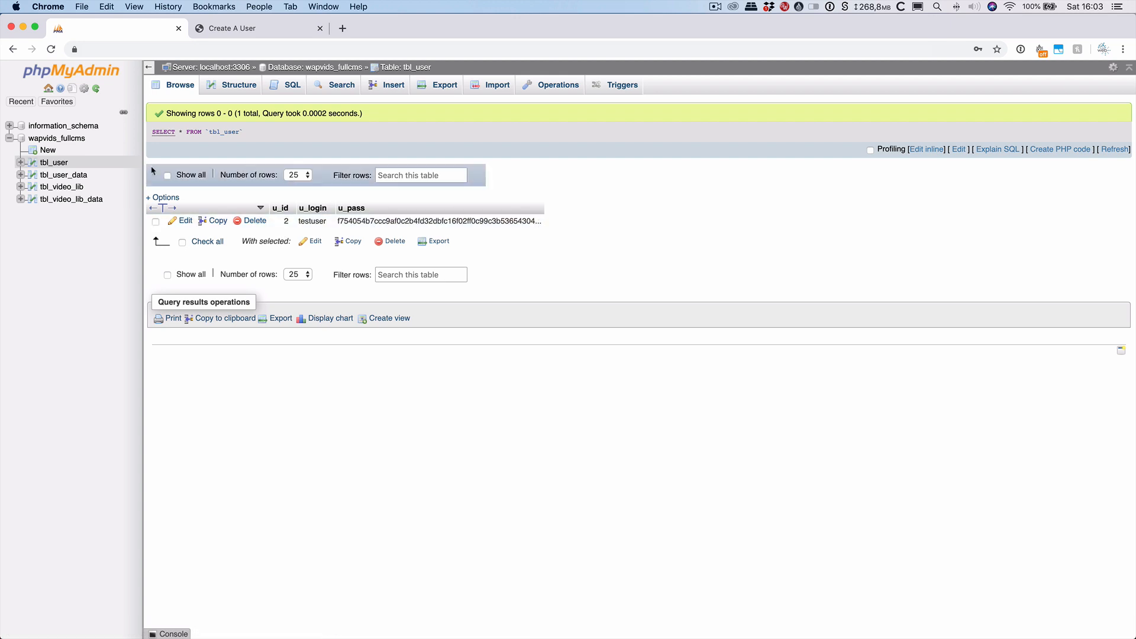
click(63, 175)
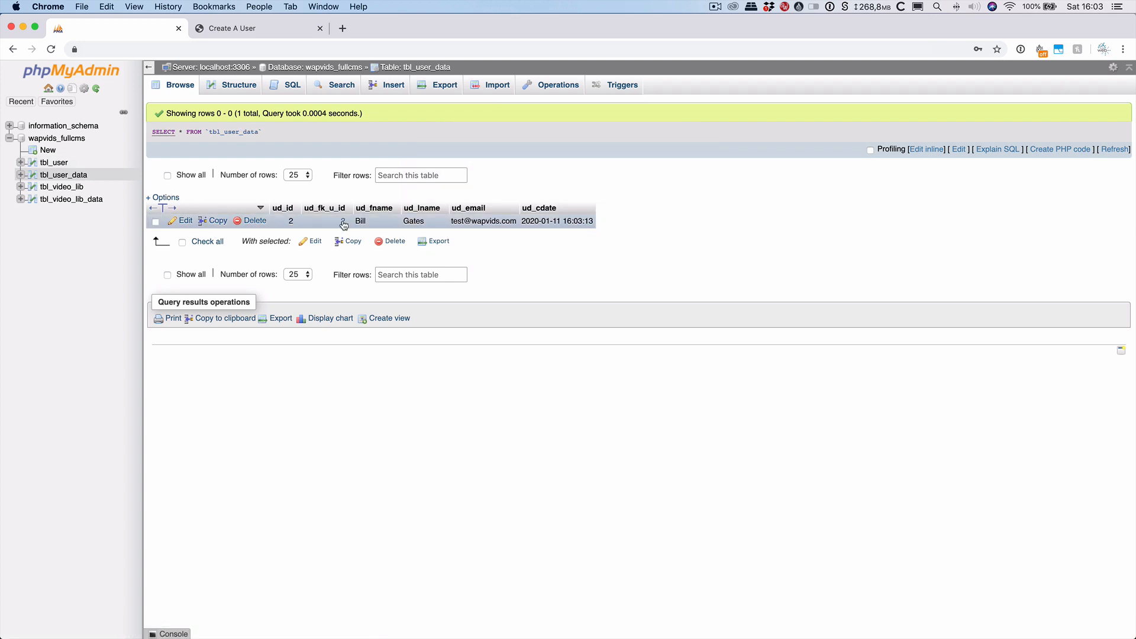
mouse_move(343, 224)
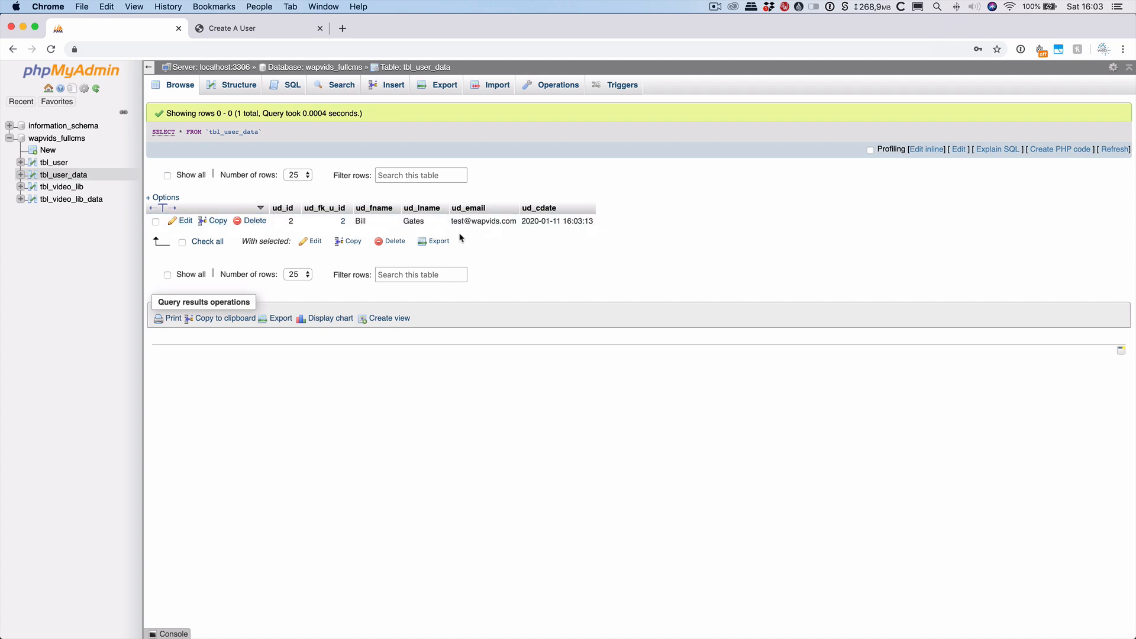
click(261, 28)
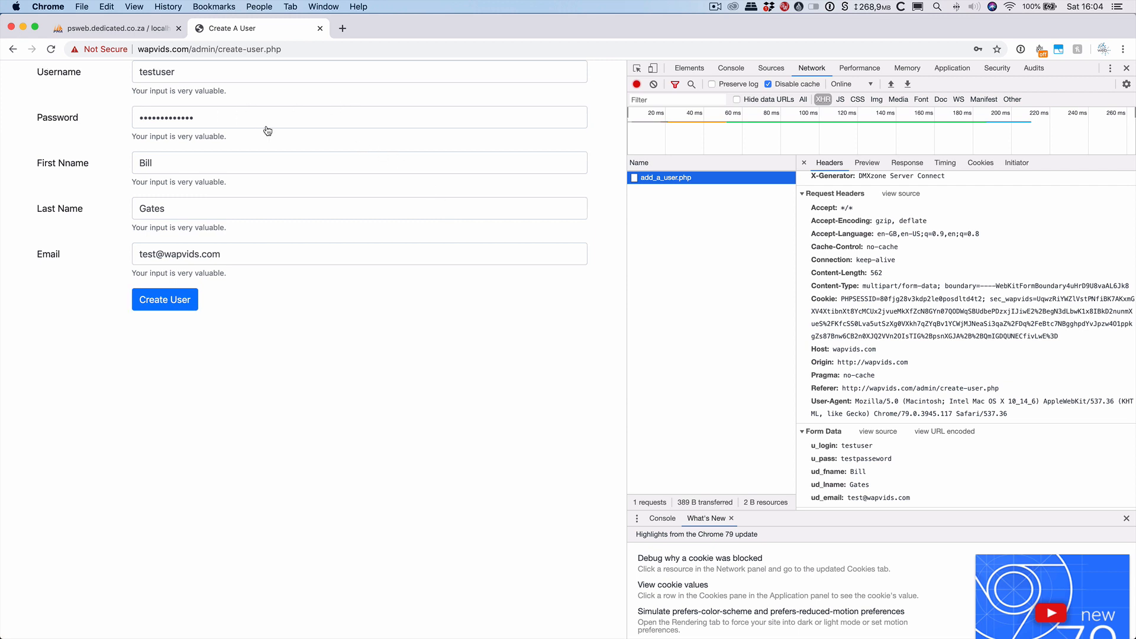
key(super+Tab)
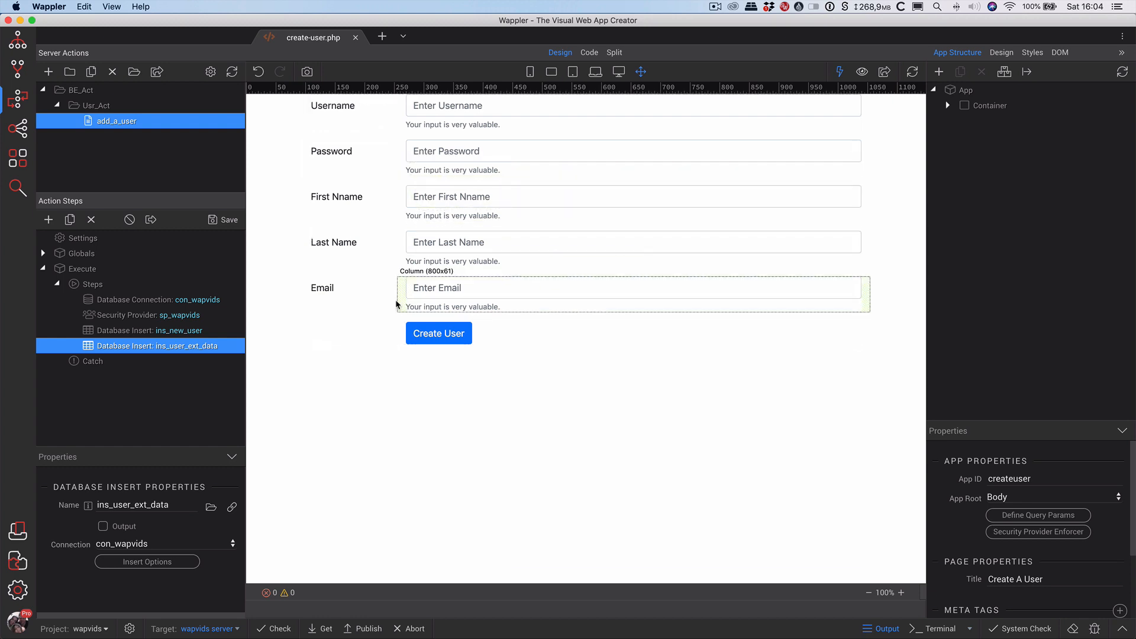
Add a Security Restrict step after the Security Provider in add_a_user, save, and close create-user.php.
click(139, 318)
right_click(129, 316)
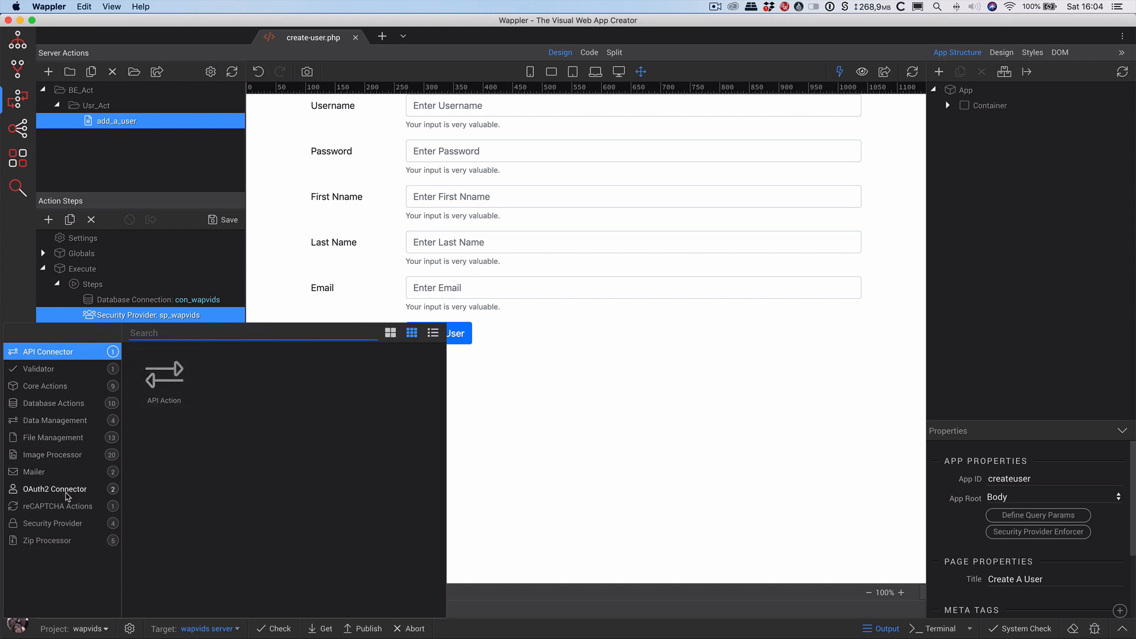
click(73, 523)
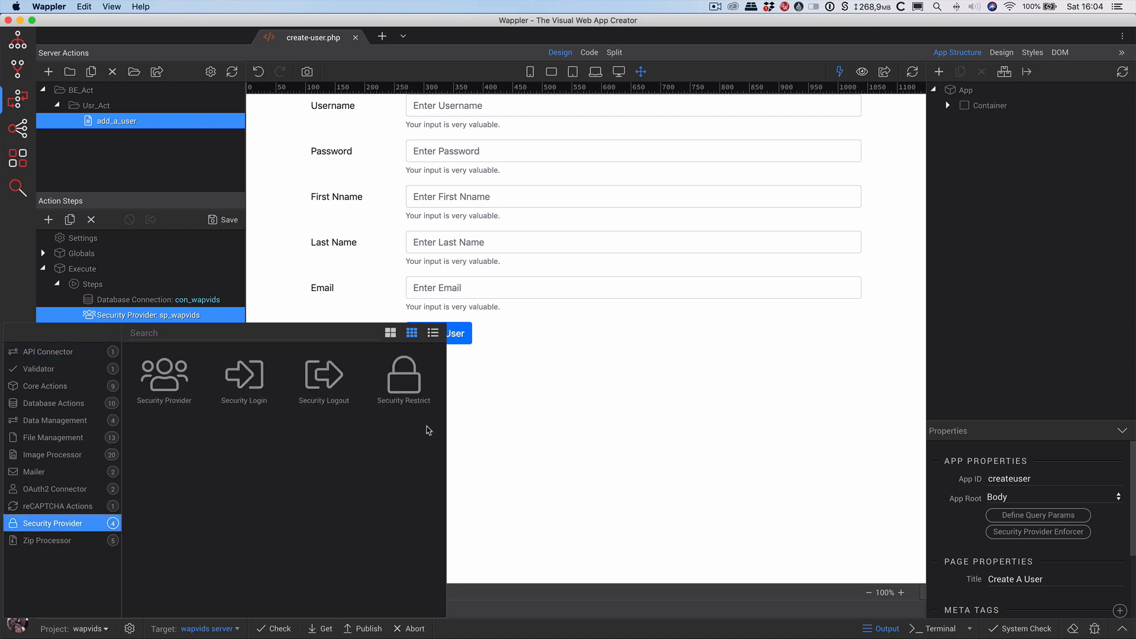
click(406, 375)
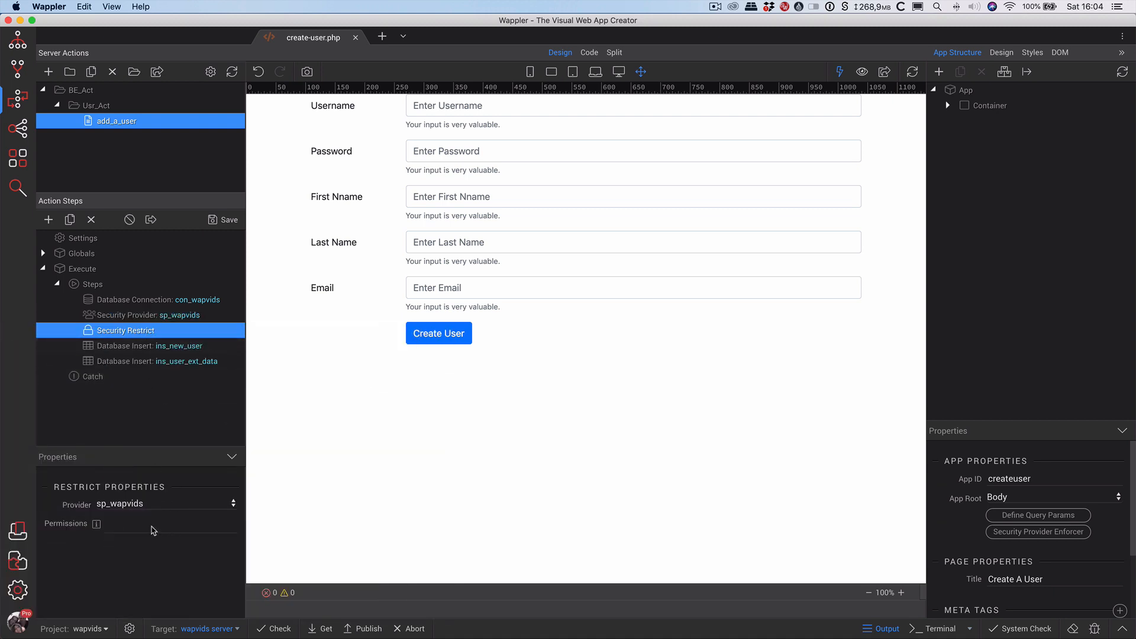
click(223, 223)
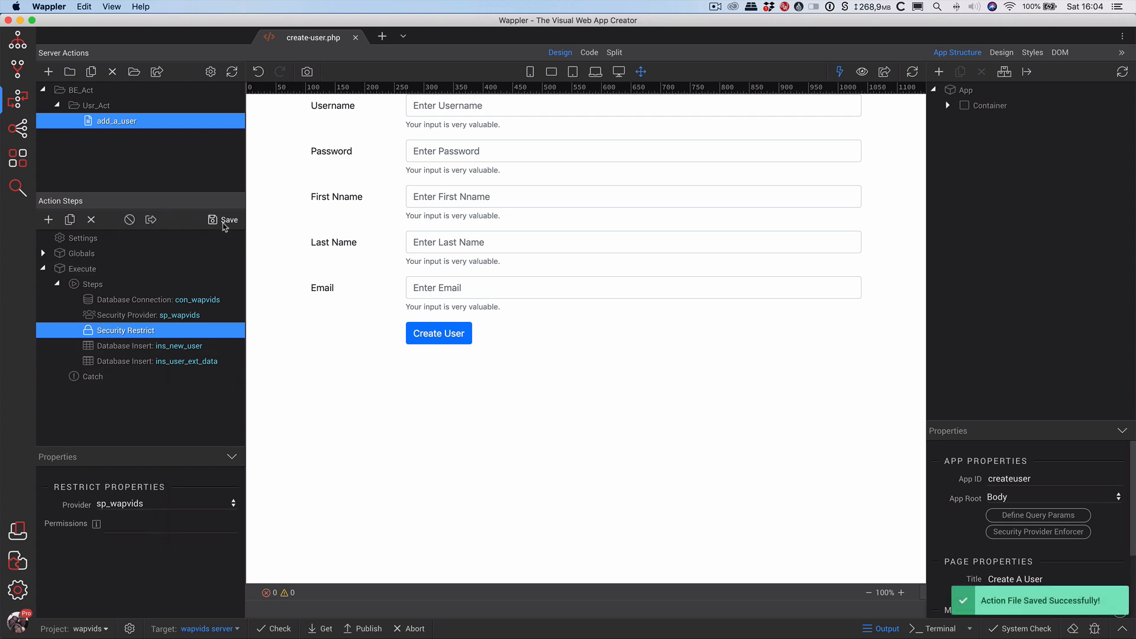
click(357, 38)
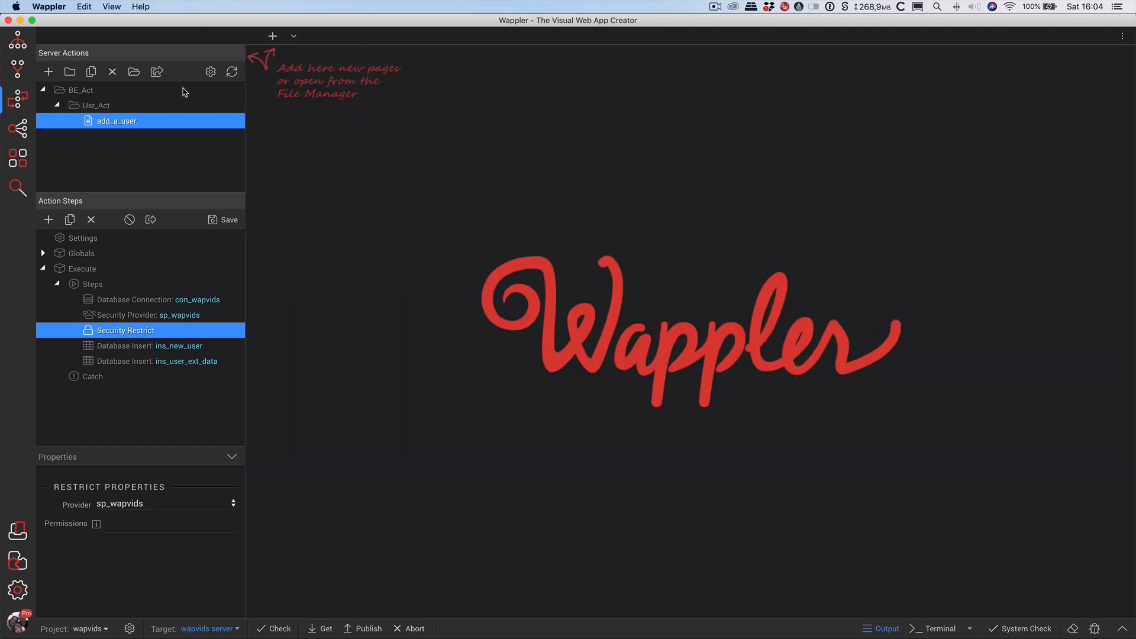
Create a new server action named user_login.
right_click(118, 122)
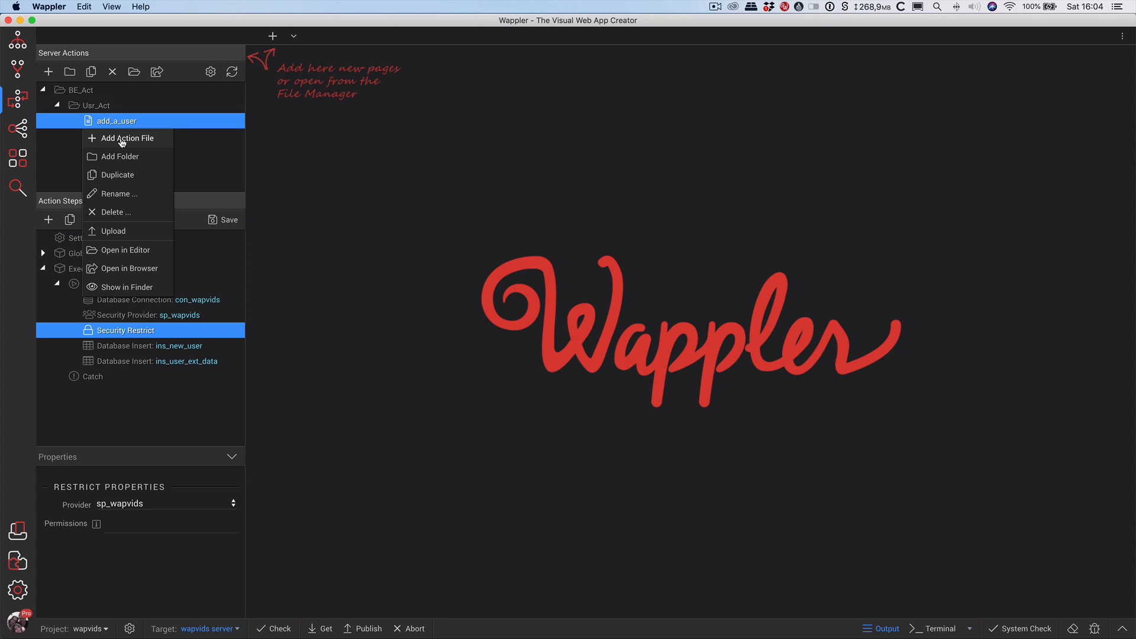
click(122, 140)
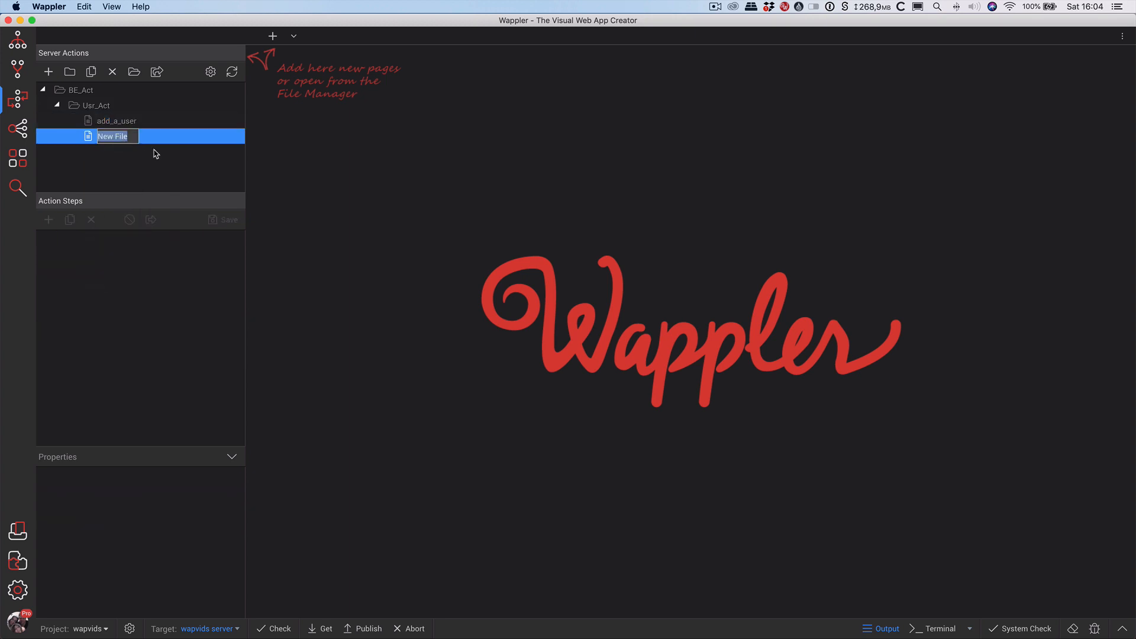
text(user_login)
key(Return)
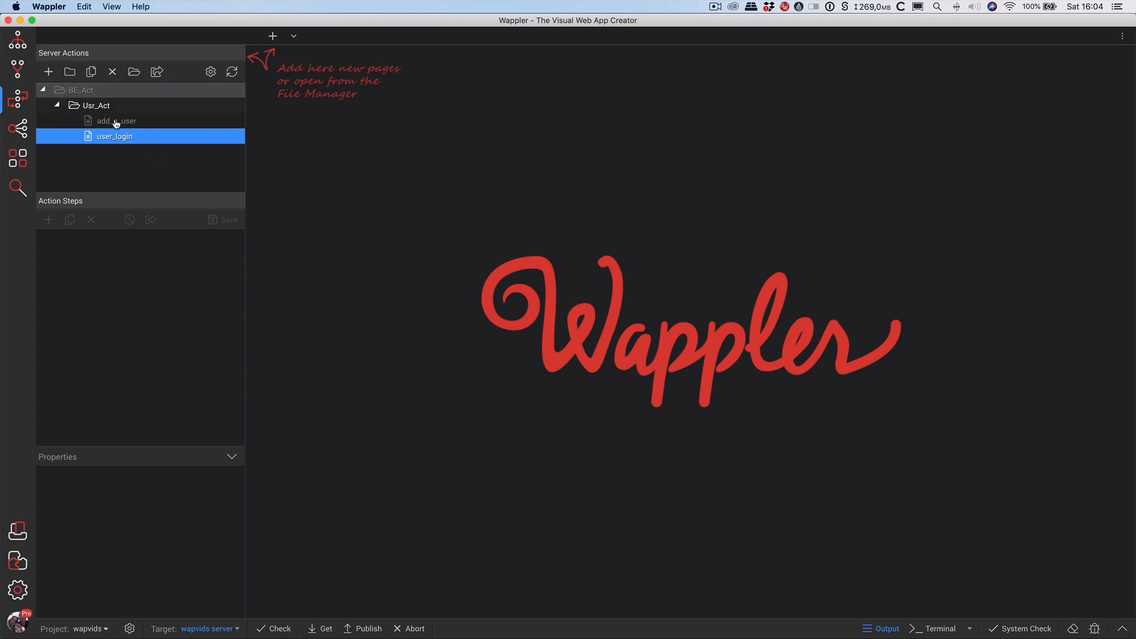
Add a Database Connection step to user_login using con_wapvids.
click(93, 287)
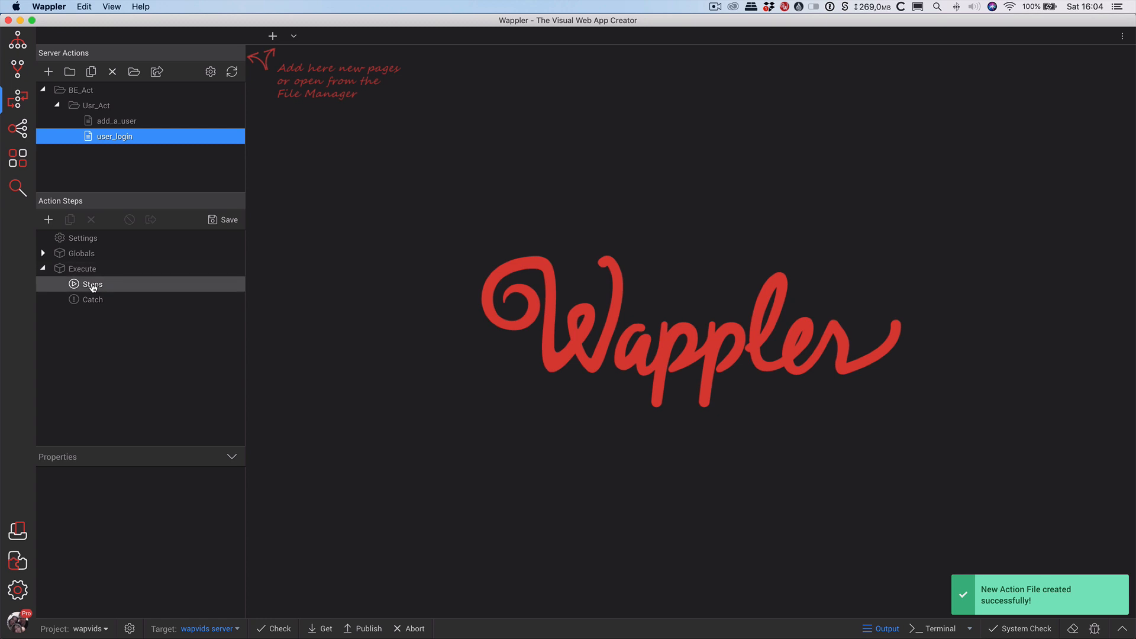
right_click(92, 288)
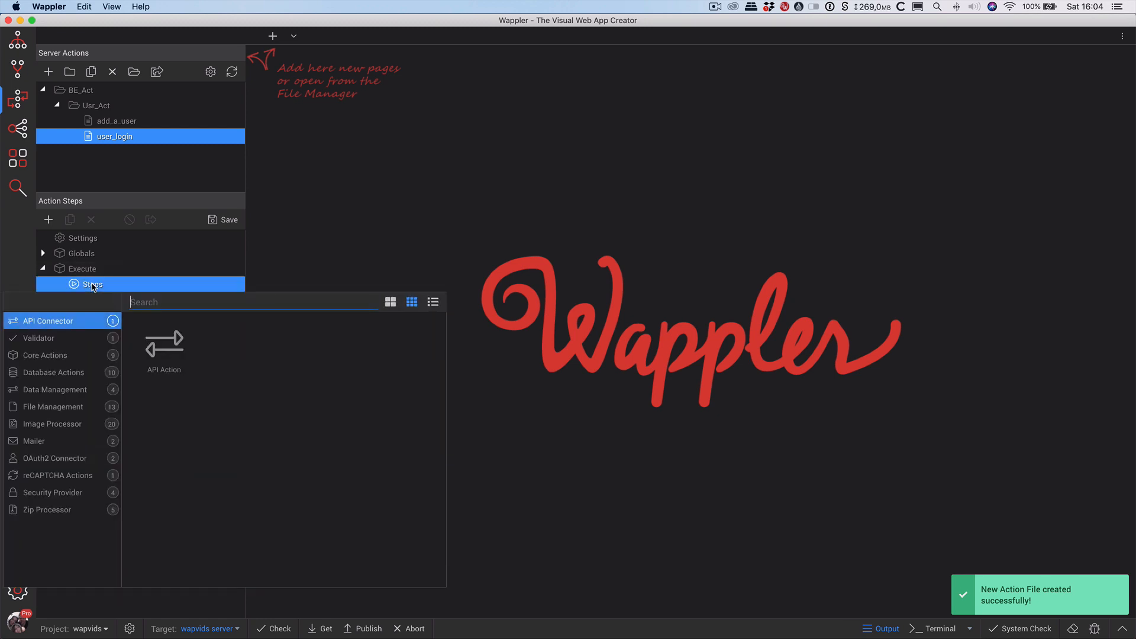
click(71, 372)
double_click(165, 355)
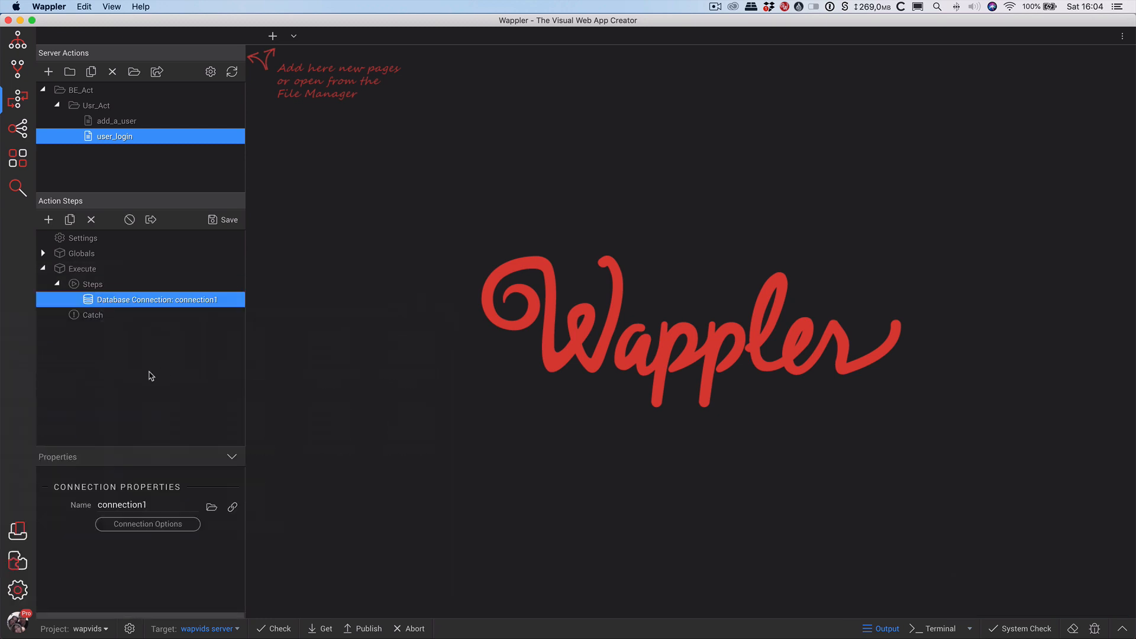
click(211, 507)
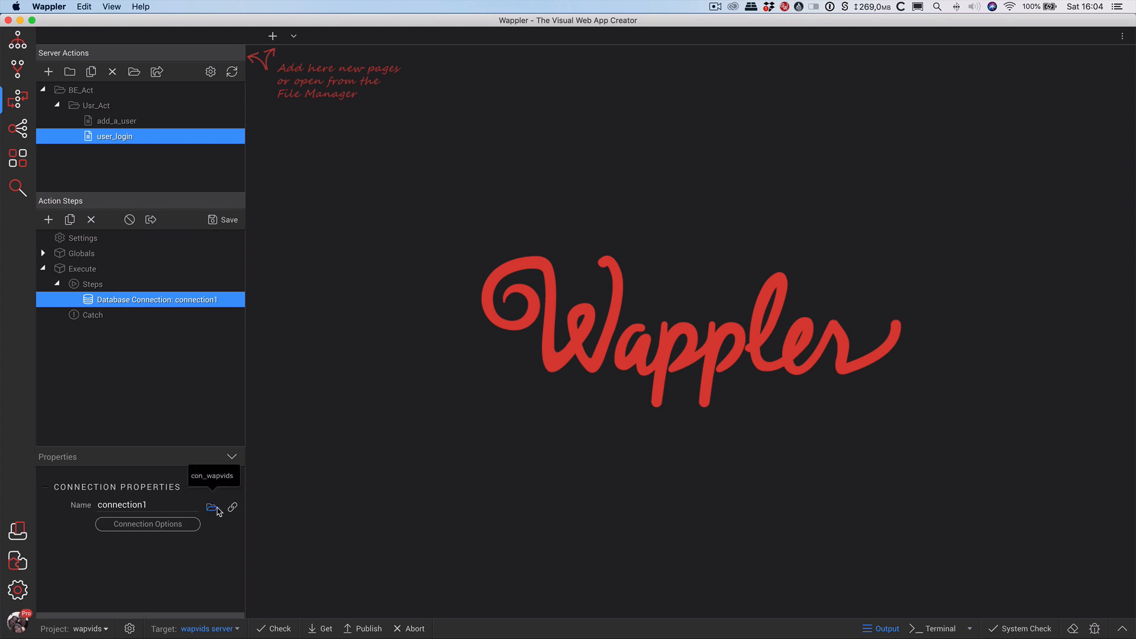
click(216, 481)
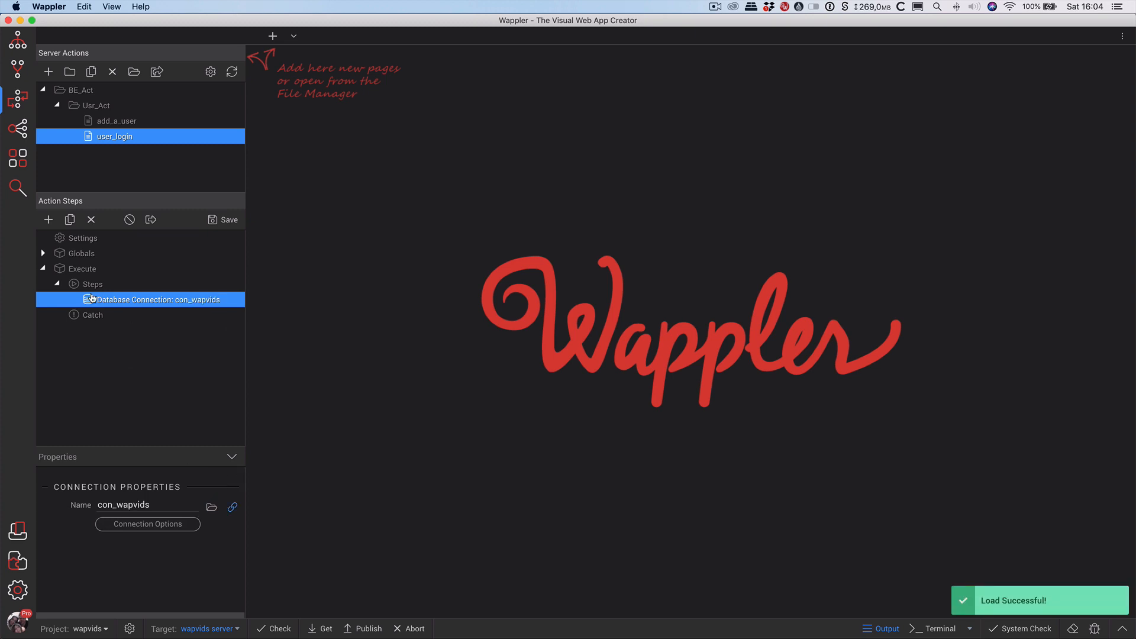
Add a Security Provider step loading sp_wapvids.
right_click(147, 303)
click(52, 508)
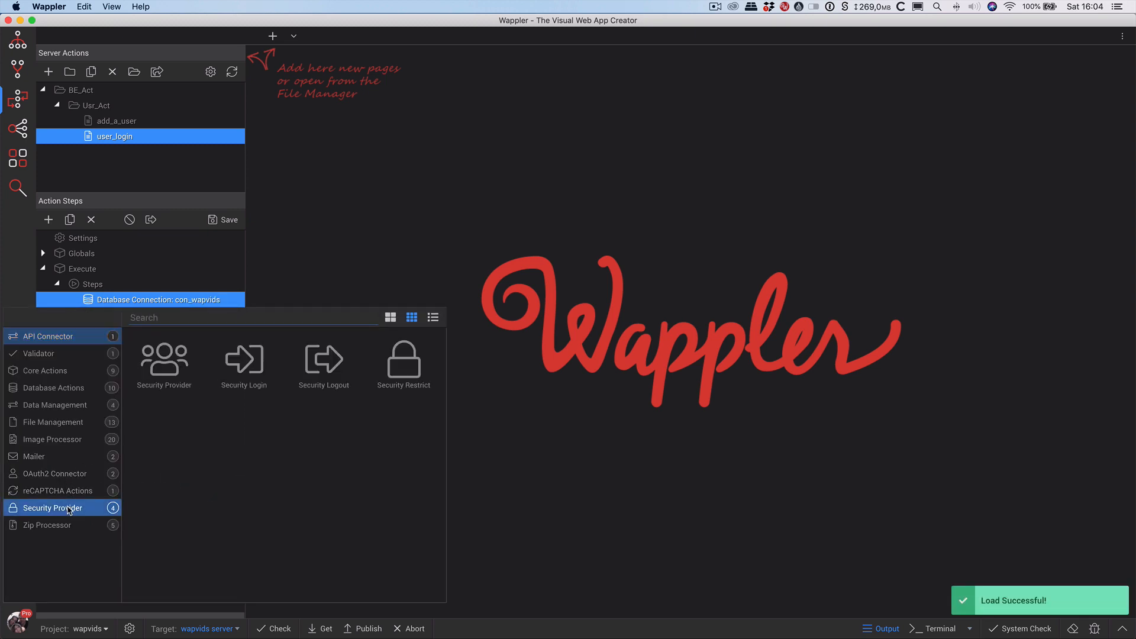
double_click(184, 359)
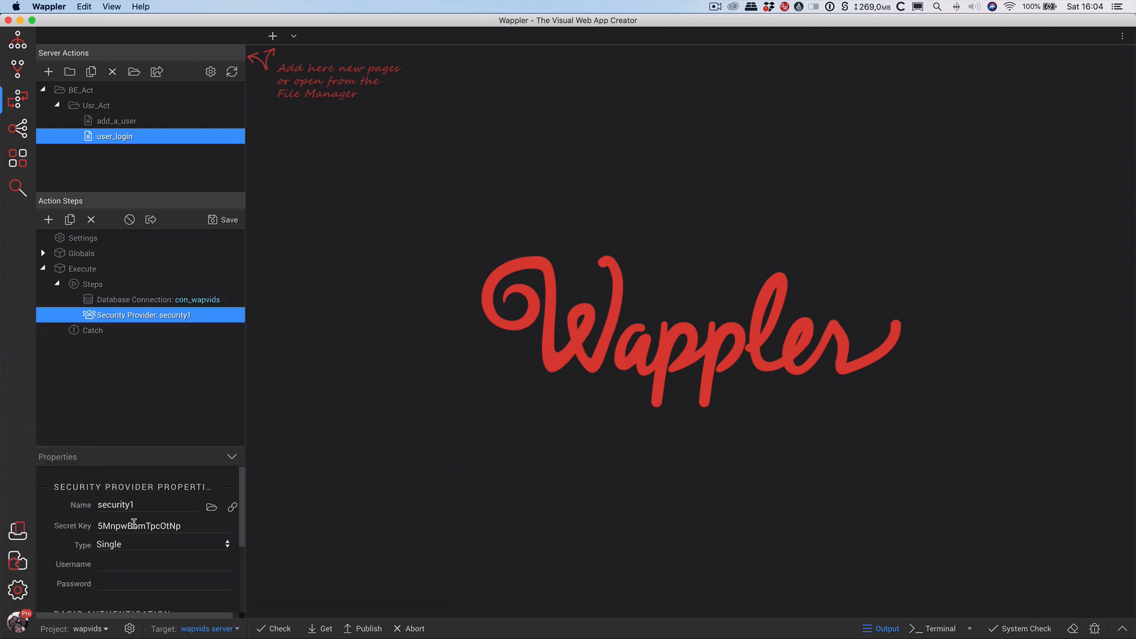
click(211, 507)
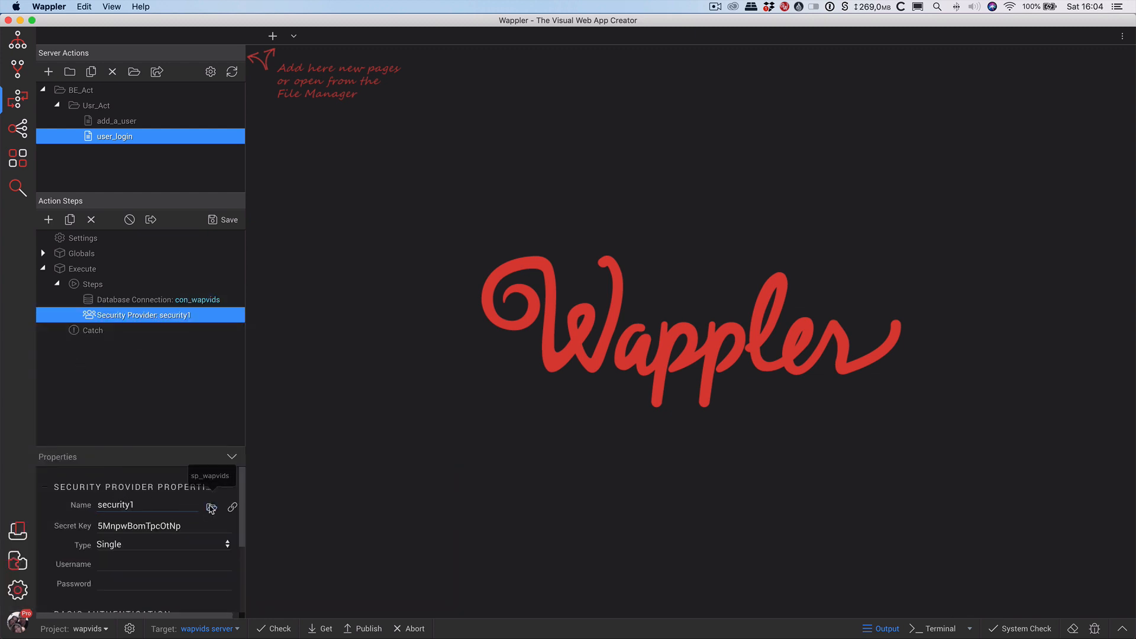
click(208, 477)
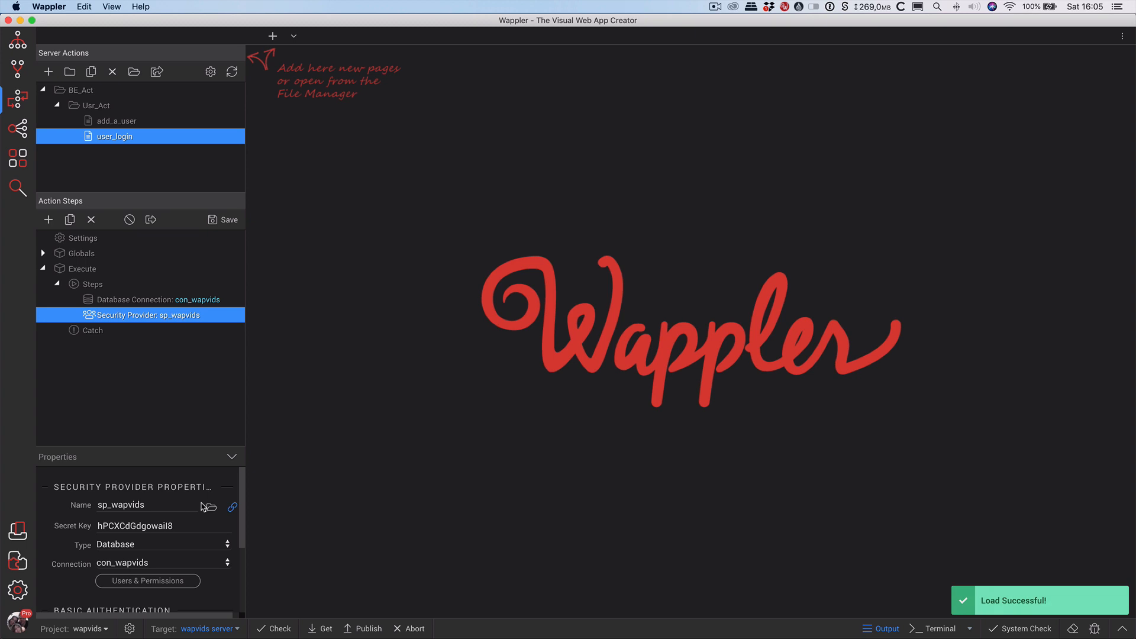
right_click(147, 317)
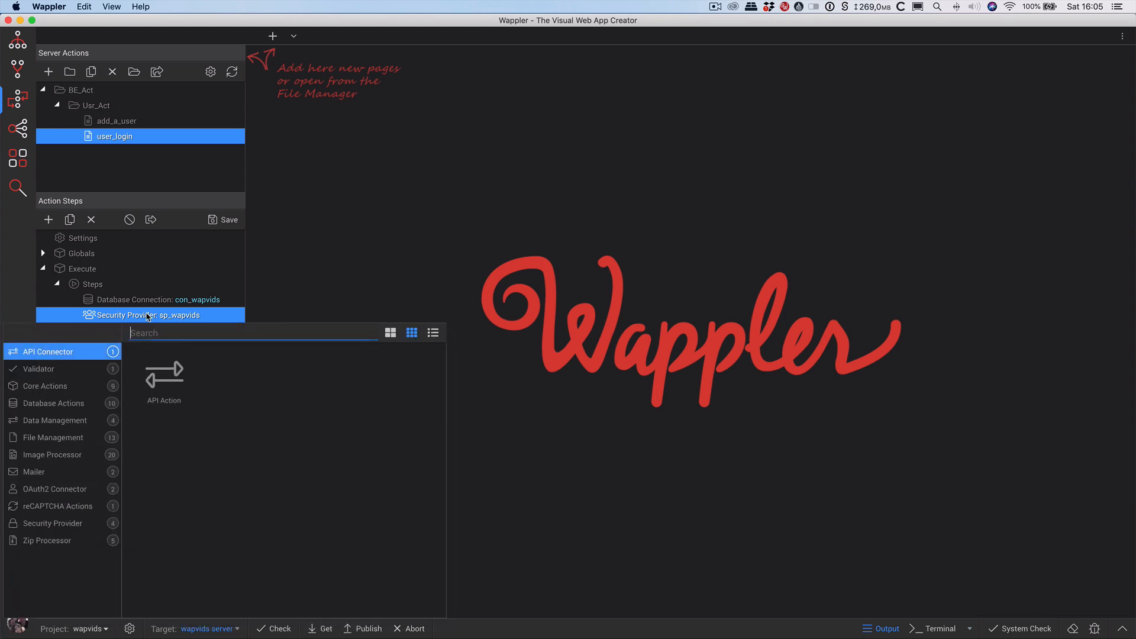
Insert a Security Login step using $_POST username, password and remember, and save user_login.
click(66, 527)
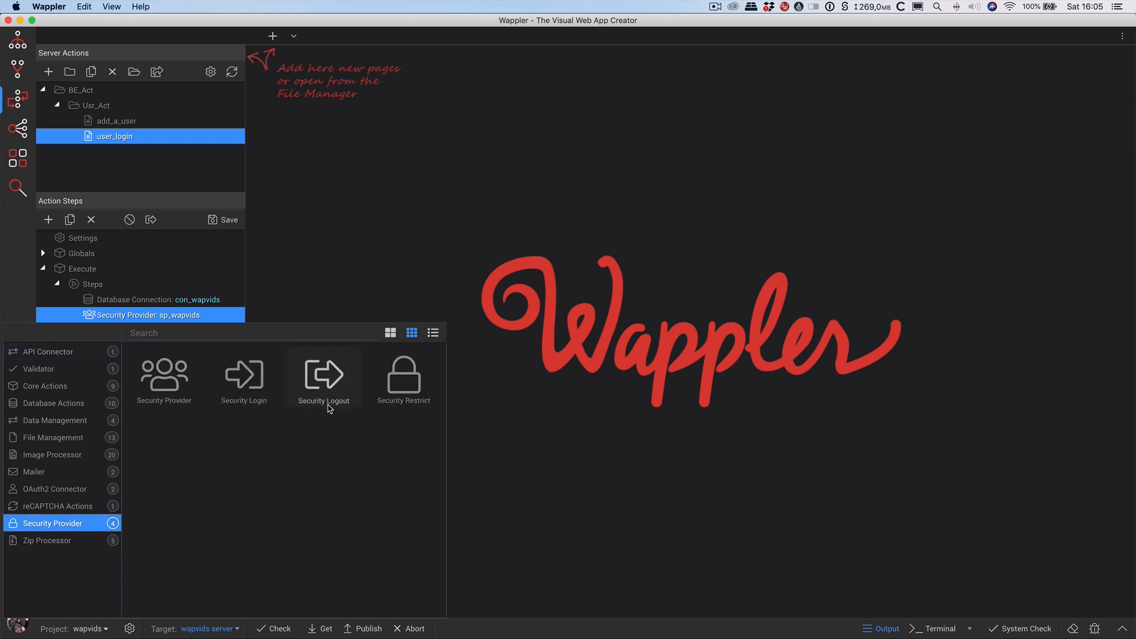
click(243, 383)
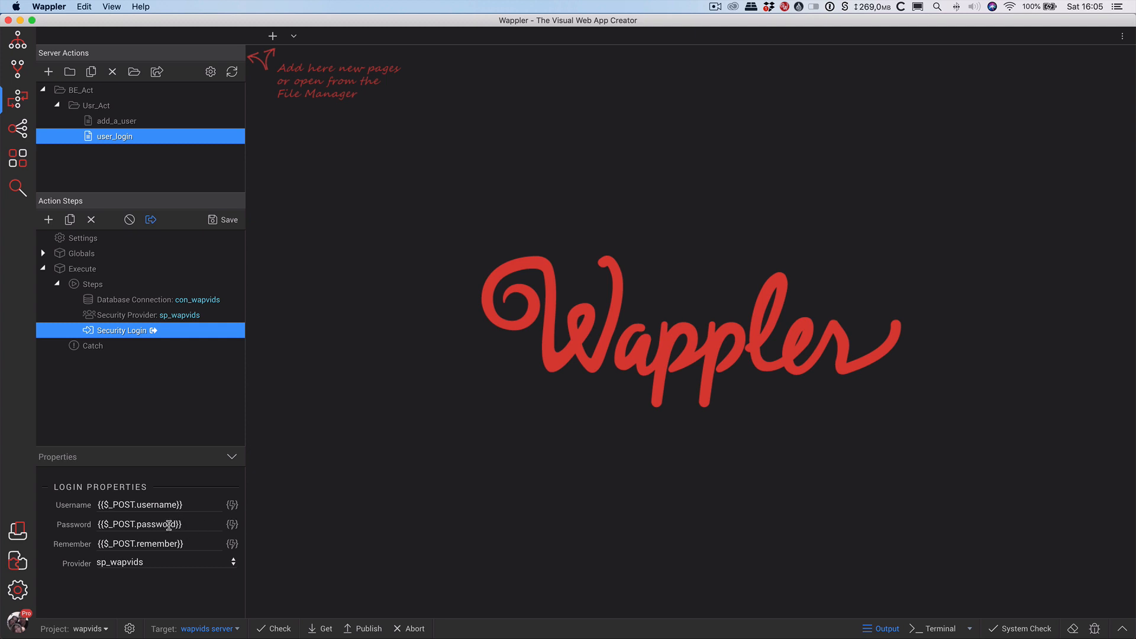
click(212, 219)
Review how the ins_new_user insert in add_a_user hashes the u_pass value.
click(130, 126)
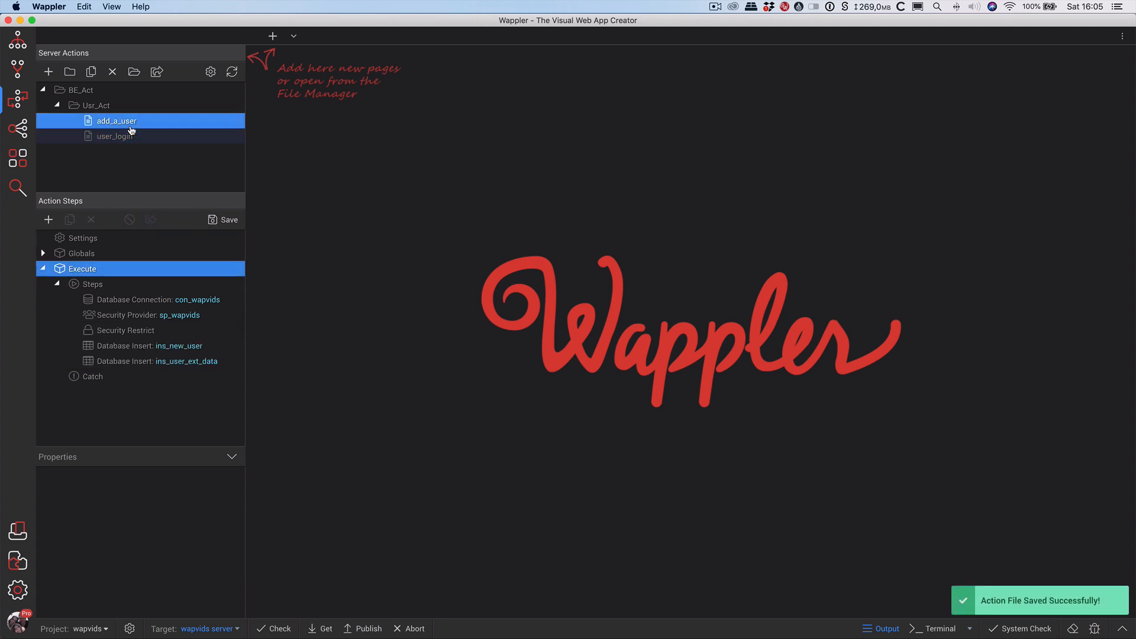
click(157, 348)
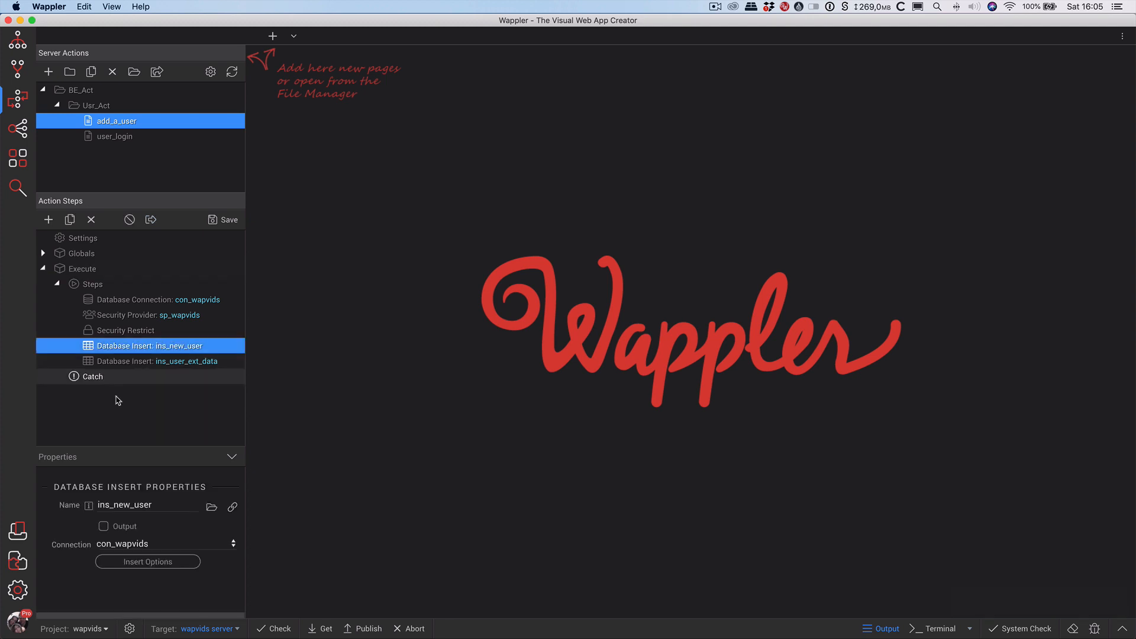
click(157, 562)
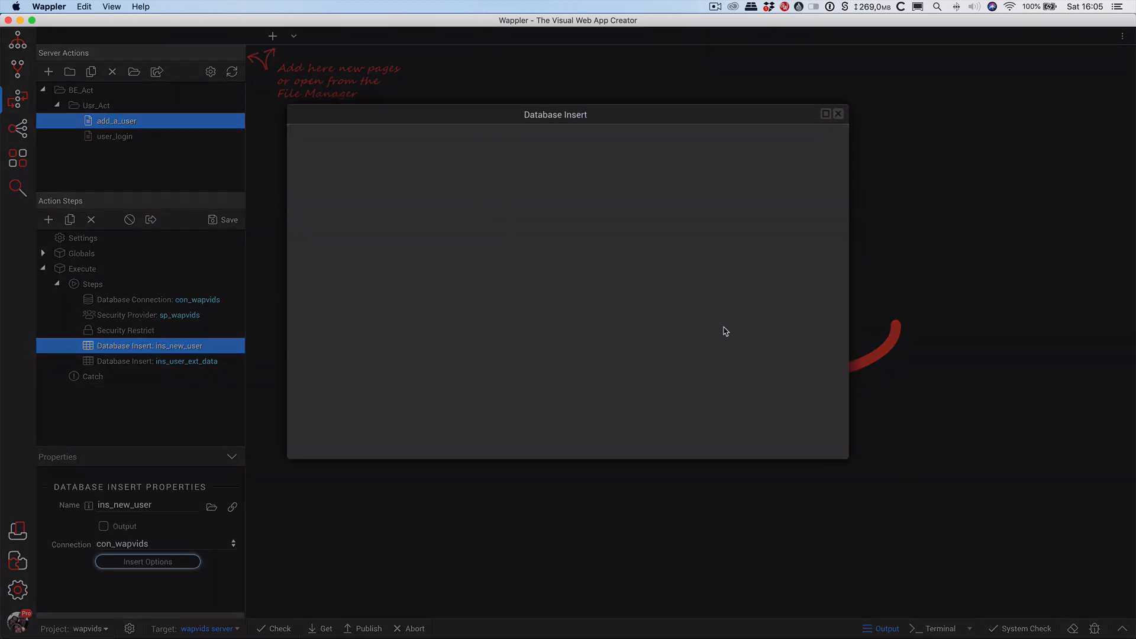
click(690, 187)
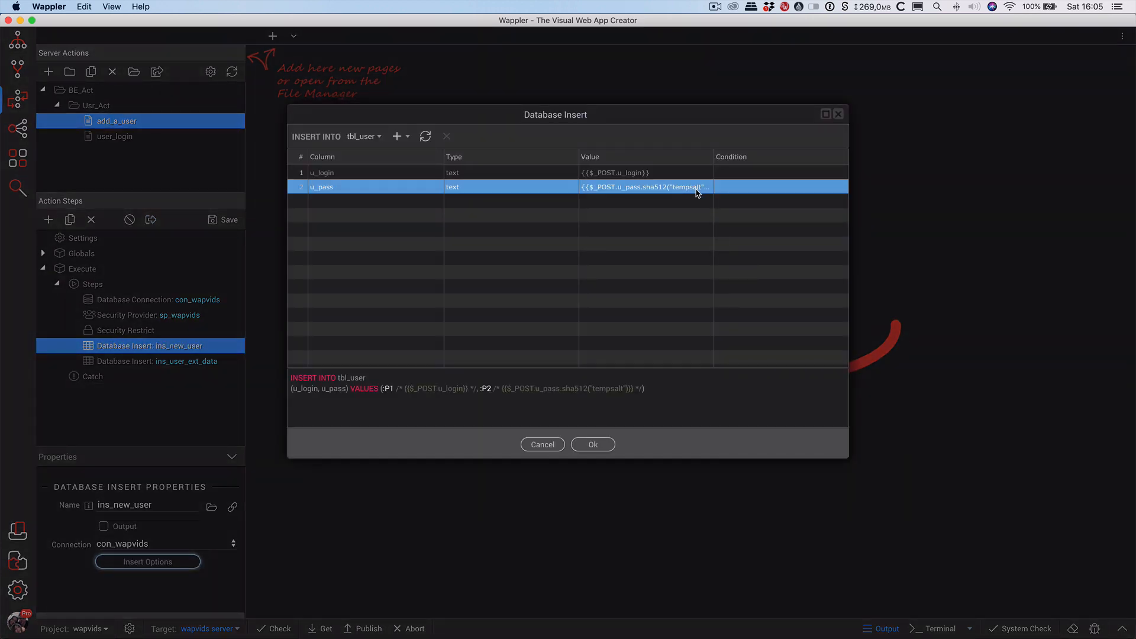
click(838, 114)
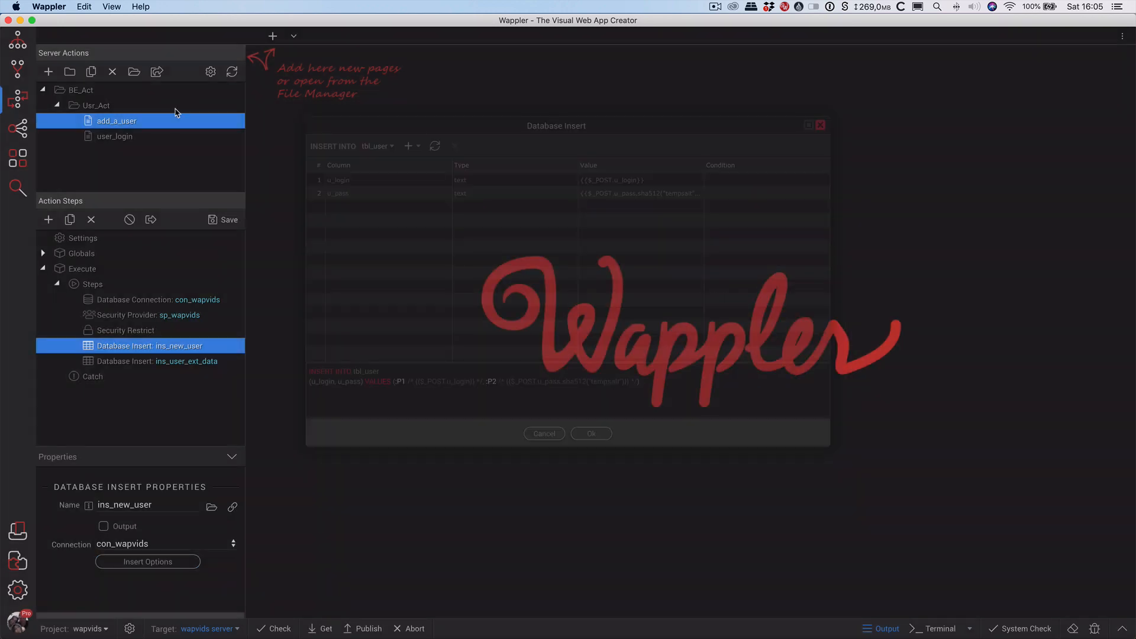
Open the data bindings for the Security Login password in user_login.
click(109, 137)
click(111, 331)
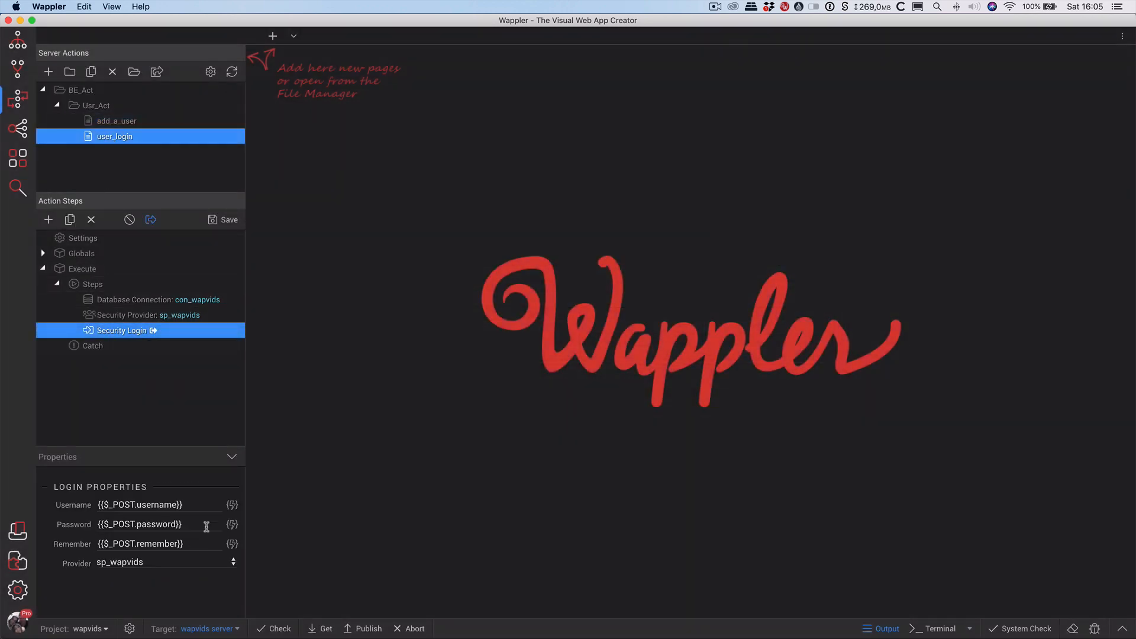
click(232, 526)
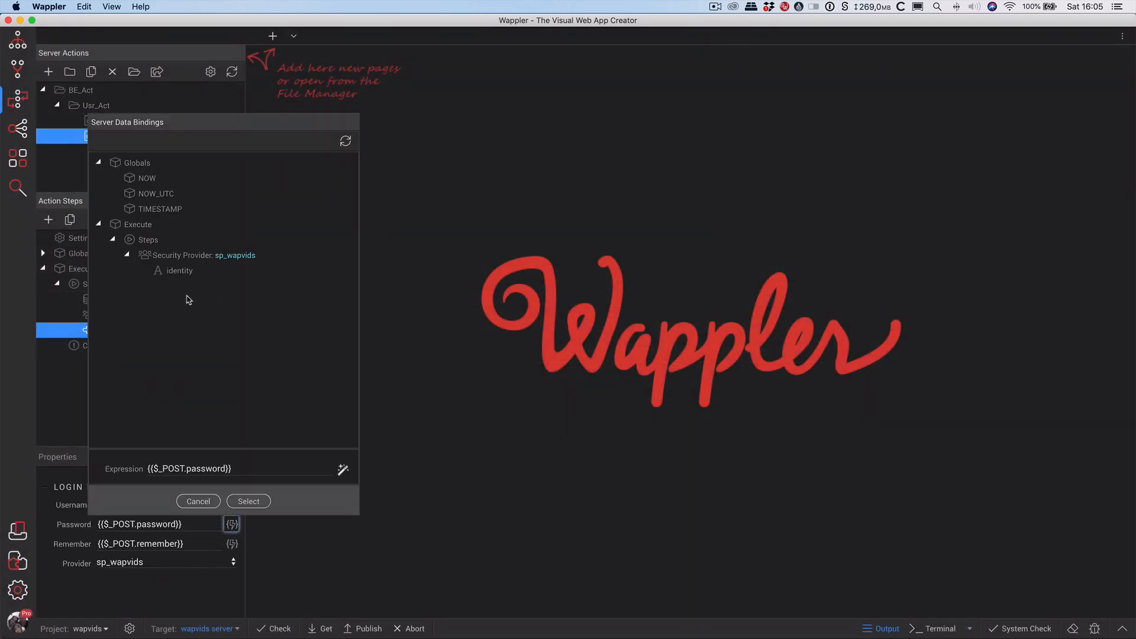
Format $_POST.password with a Generate SHA512 Hash using salt tempsalt.
click(341, 471)
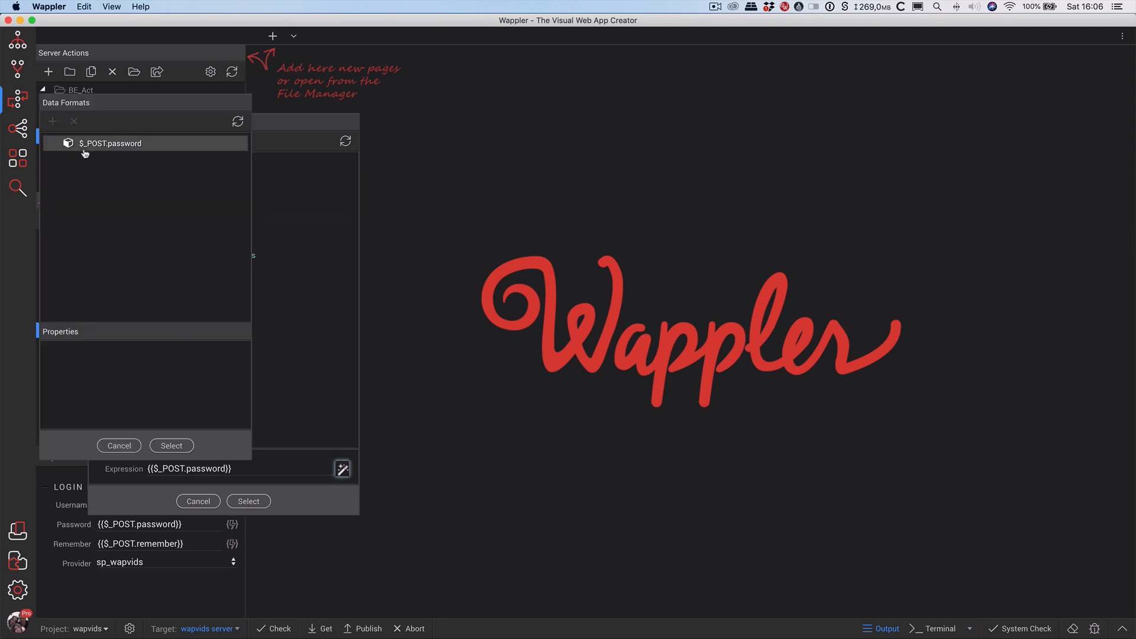
click(83, 146)
click(52, 122)
mouse_move(95, 196)
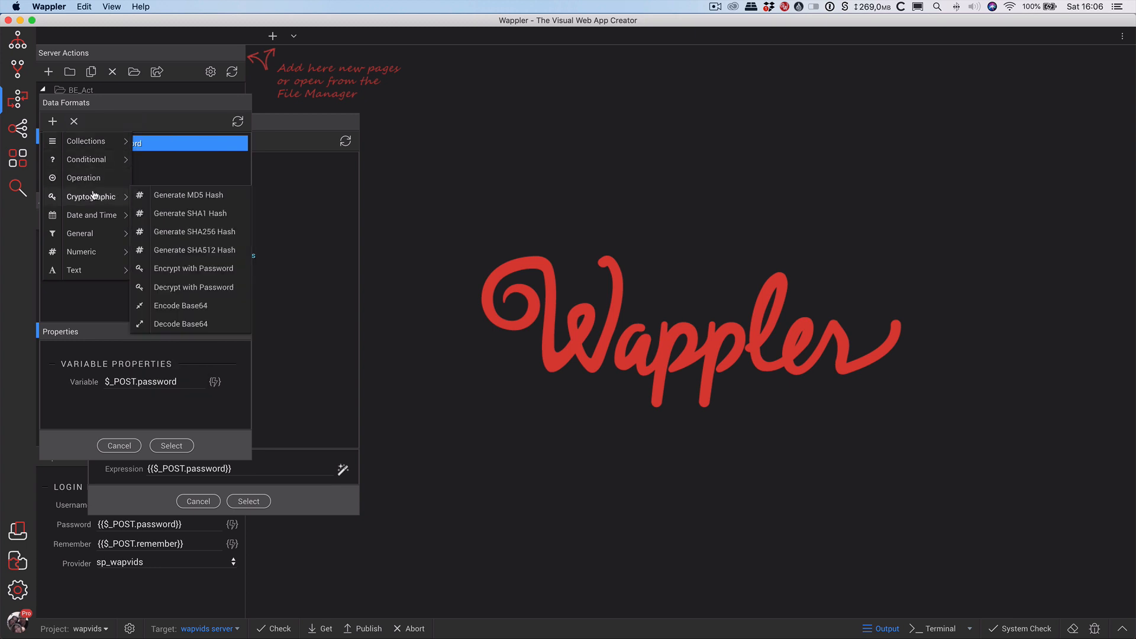
click(214, 256)
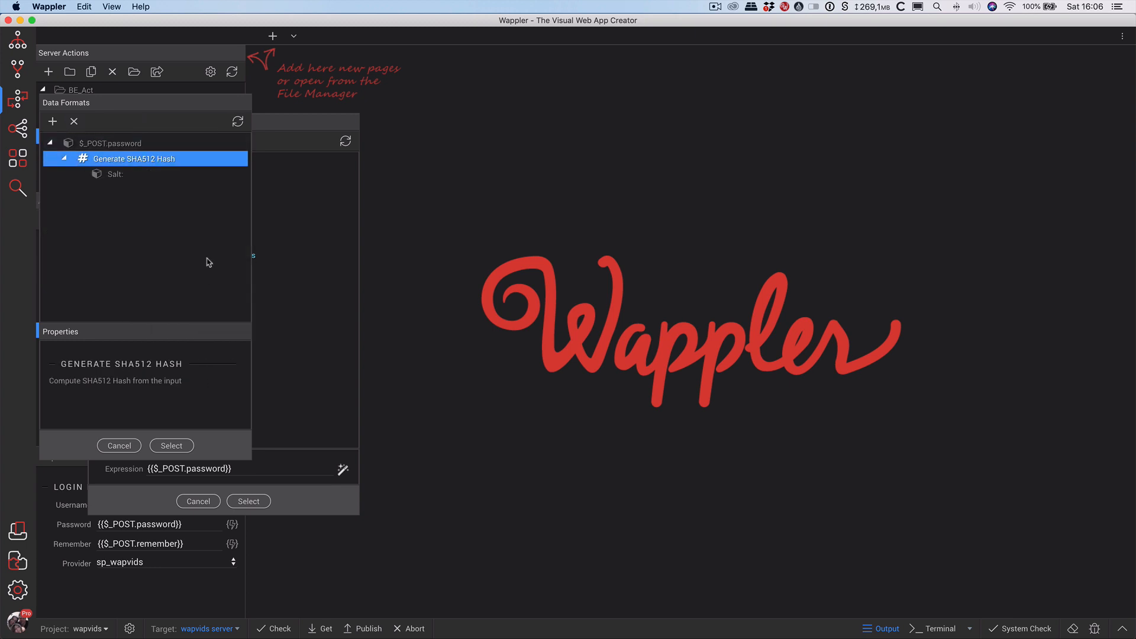
click(108, 179)
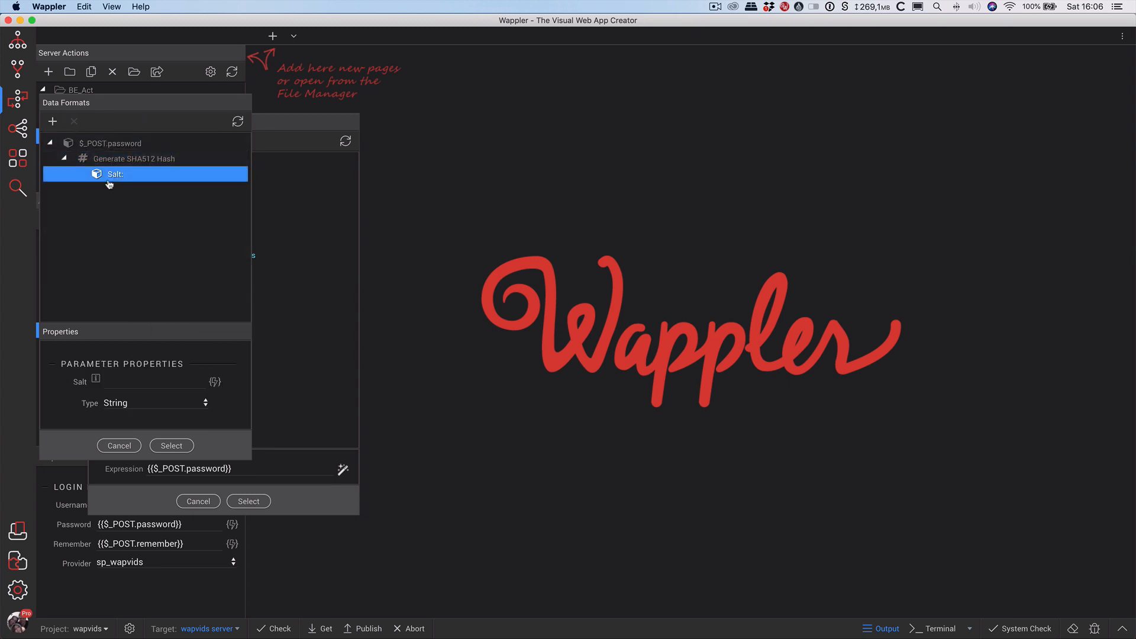
click(148, 384)
text(tempsalt)
click(172, 445)
click(245, 501)
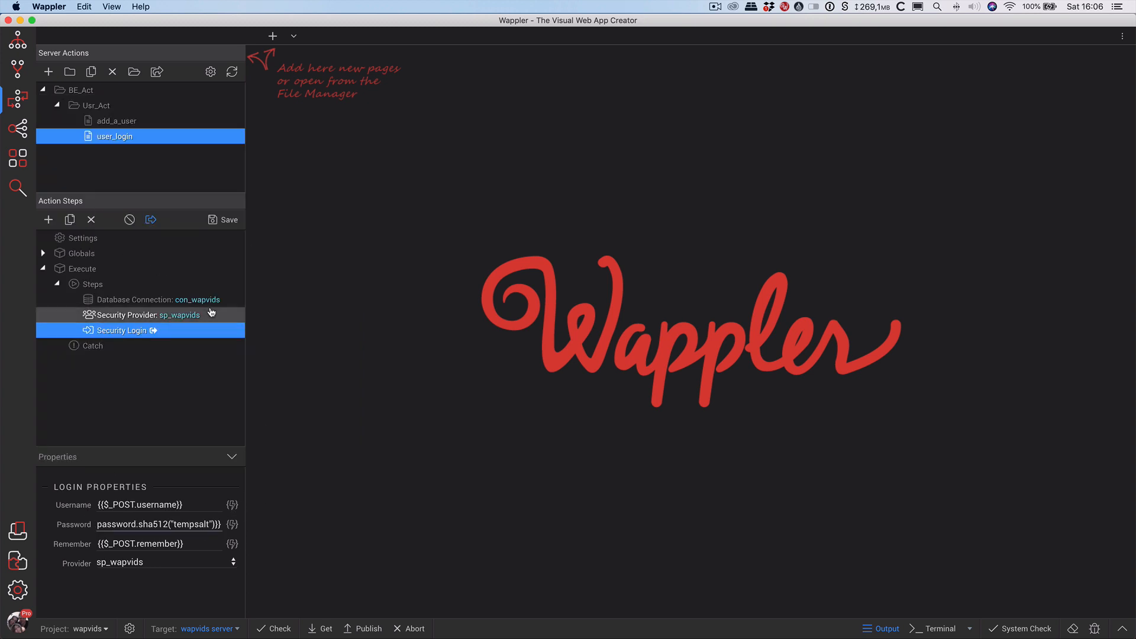
Save user_login and open login.php from the Project Folder.
click(228, 220)
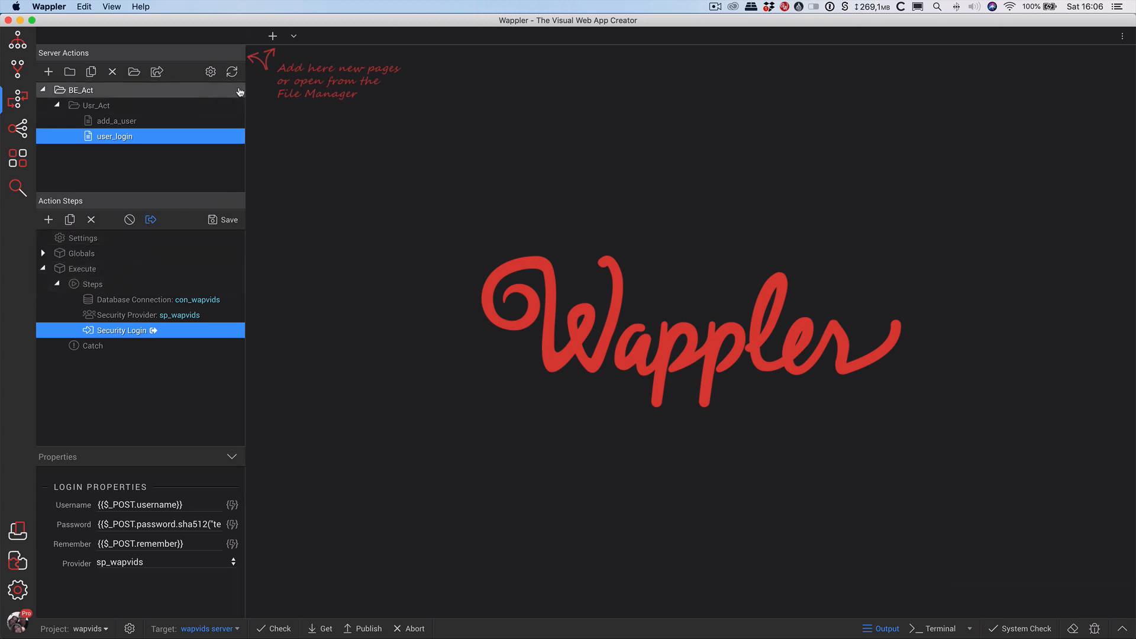
click(19, 41)
double_click(91, 137)
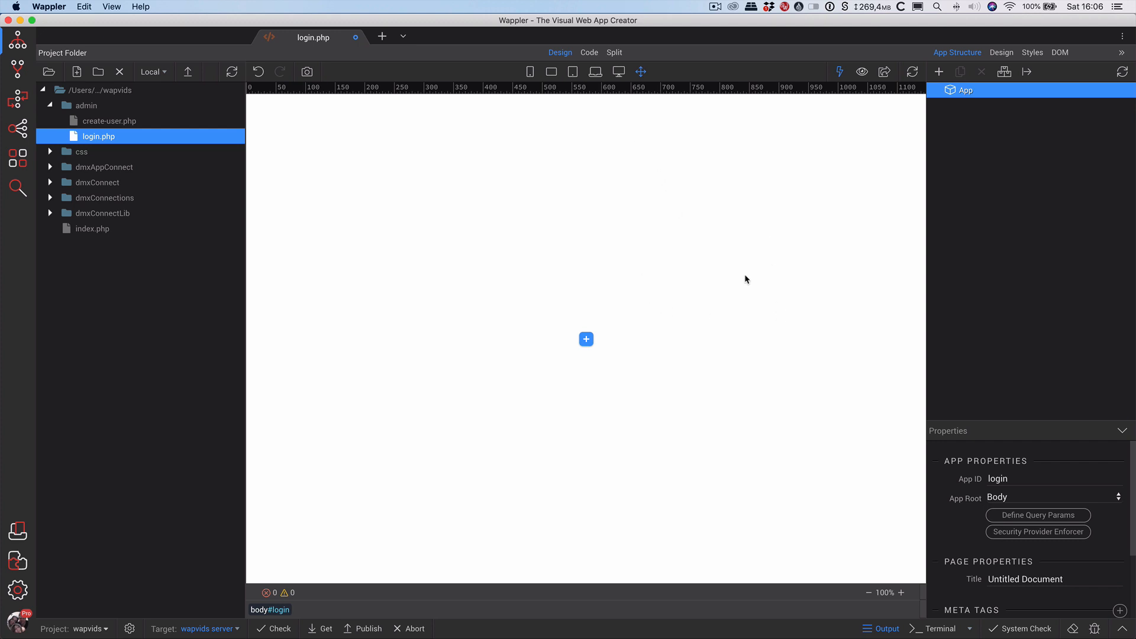
Replace the login.php page title with 'User Login' in Page Properties.
click(1082, 578)
triple_click(1082, 579)
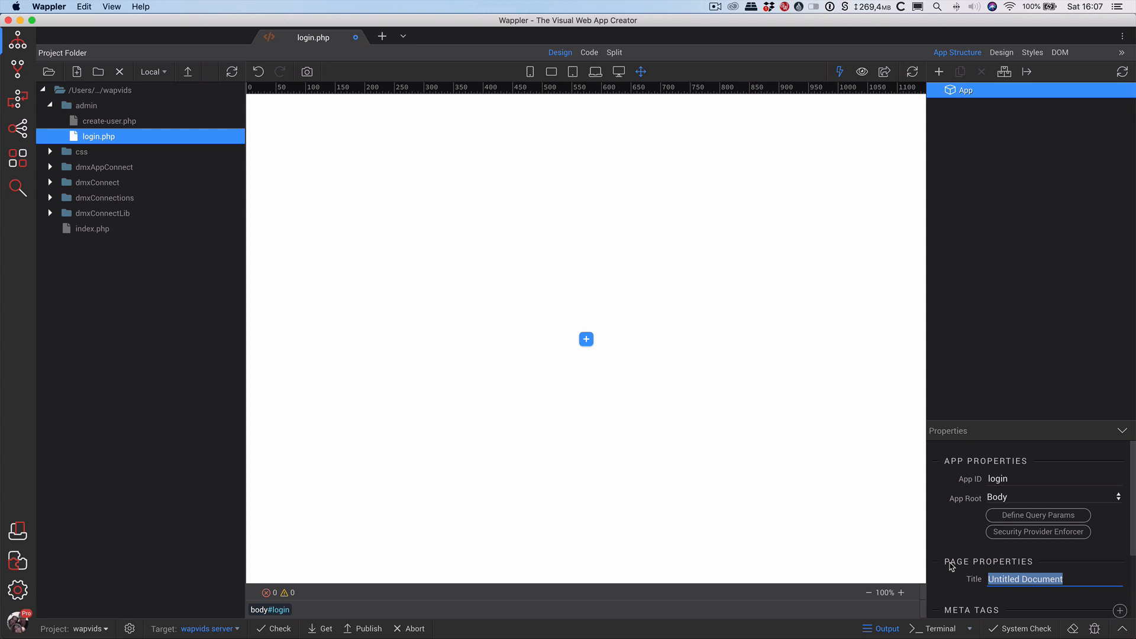
text(User Login)
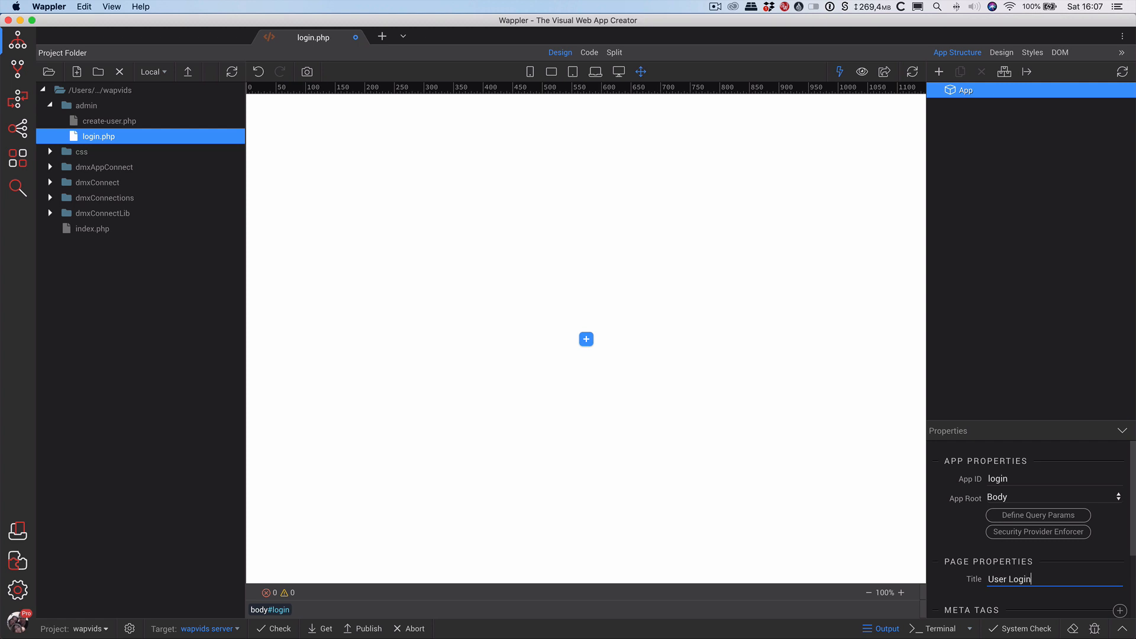
key(Tab)
Insert a Container, a Row inside it, and a Column inside the Row.
click(968, 94)
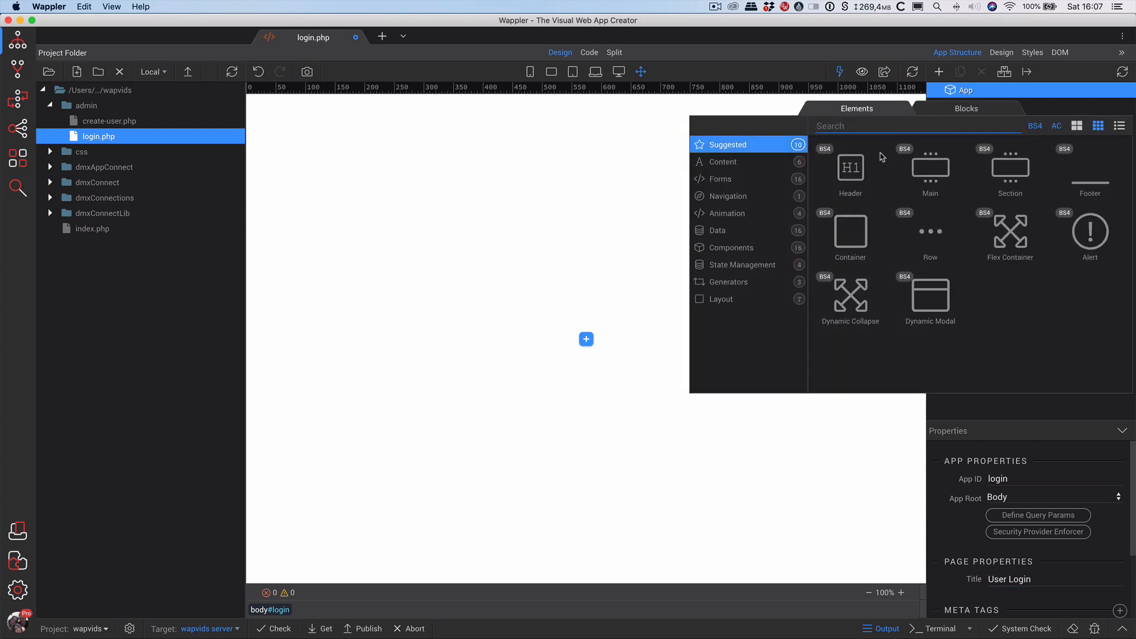
click(850, 234)
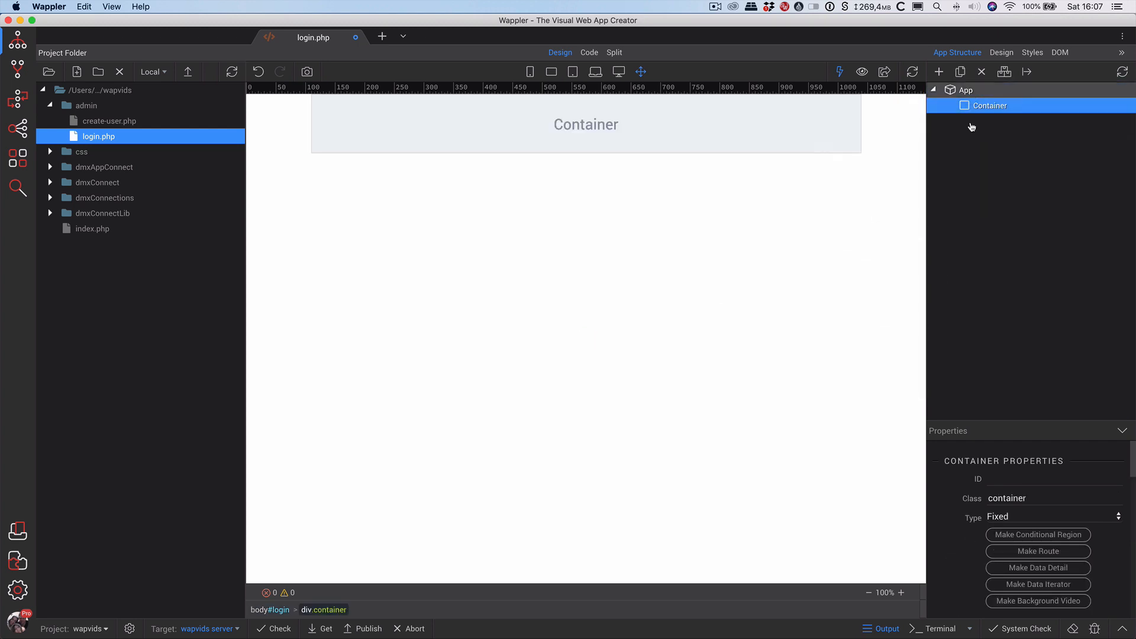
right_click(984, 113)
click(864, 185)
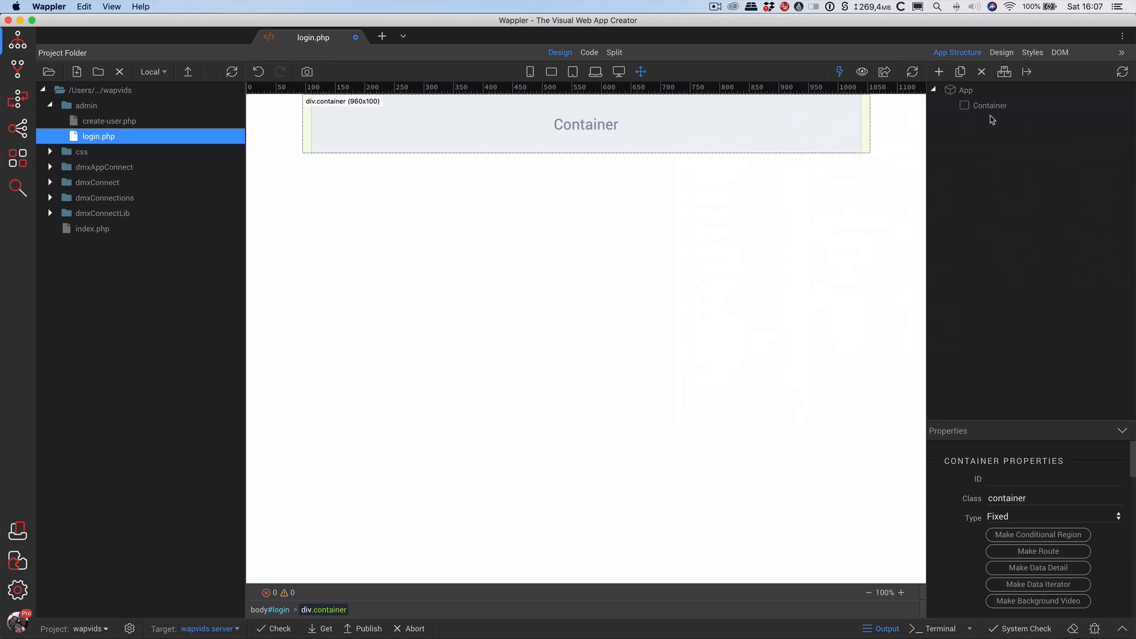
right_click(994, 109)
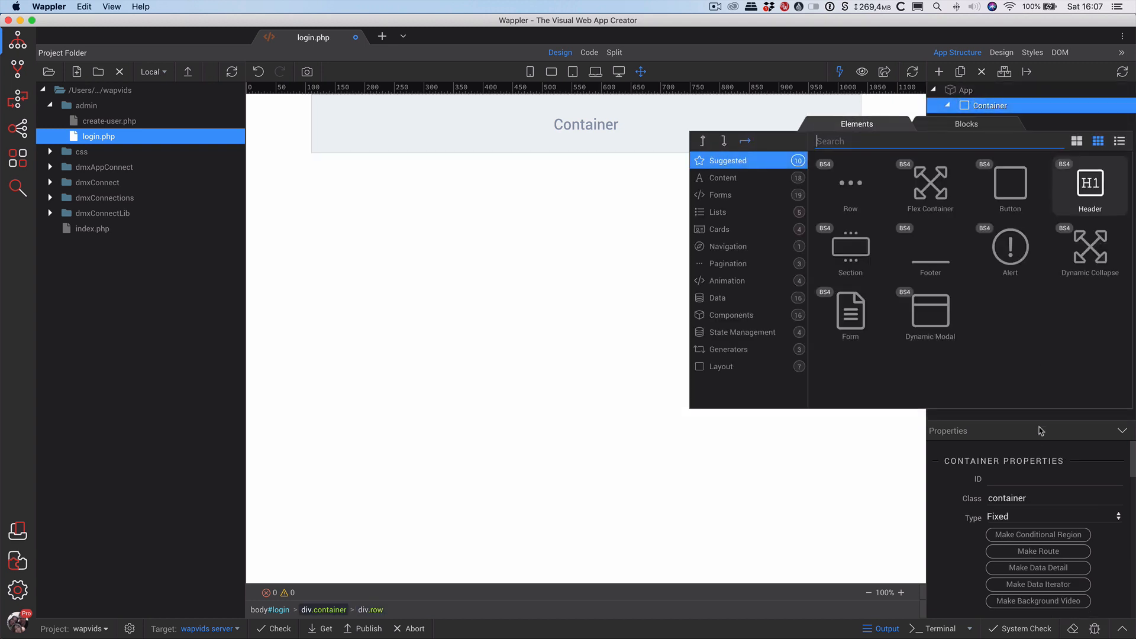
click(1003, 123)
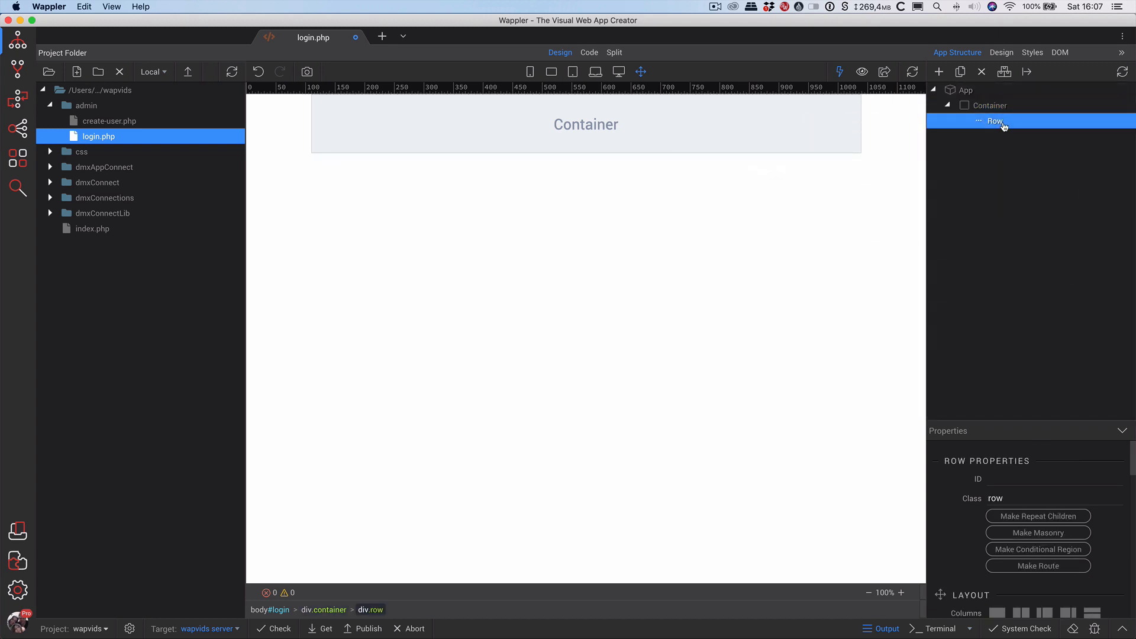
right_click(1004, 124)
click(845, 199)
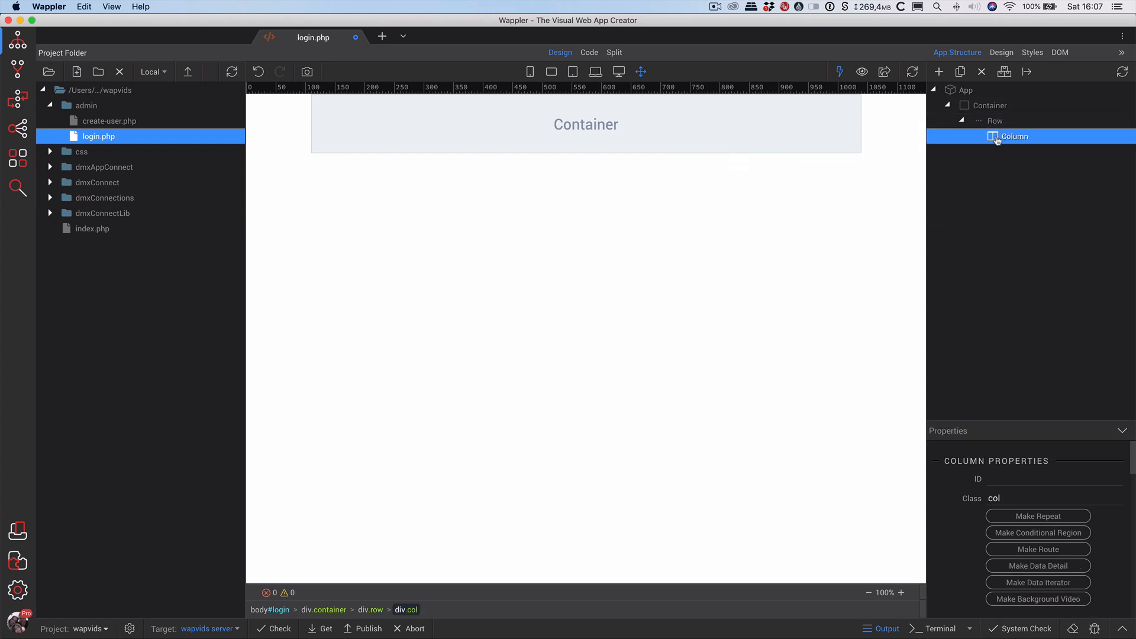
Launch the Bootstrap 4 Form Generator inside the Column.
right_click(995, 140)
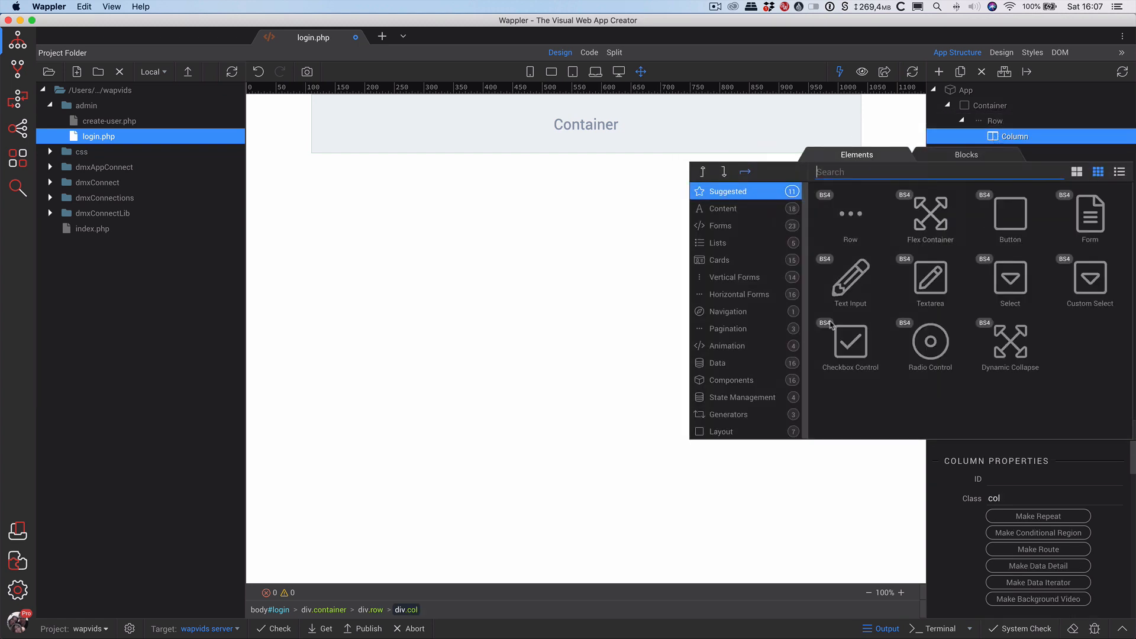
click(727, 414)
click(930, 220)
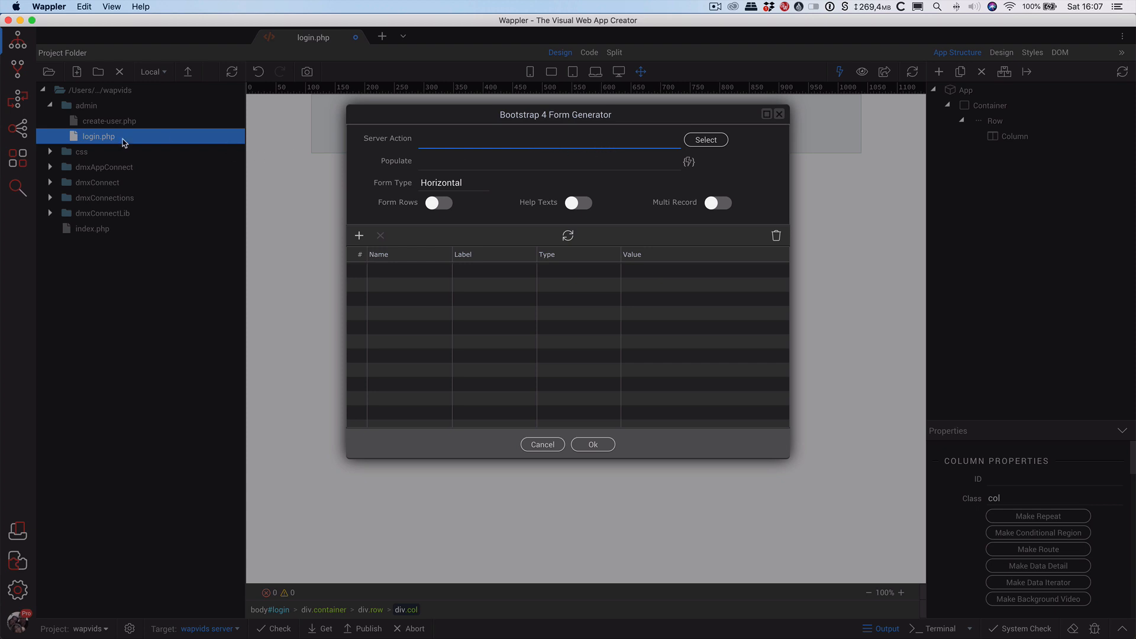
Link the form generator to BE_Act/Usr_Act/user_login, dismiss the no-input-fields notice, and close the generator.
click(702, 143)
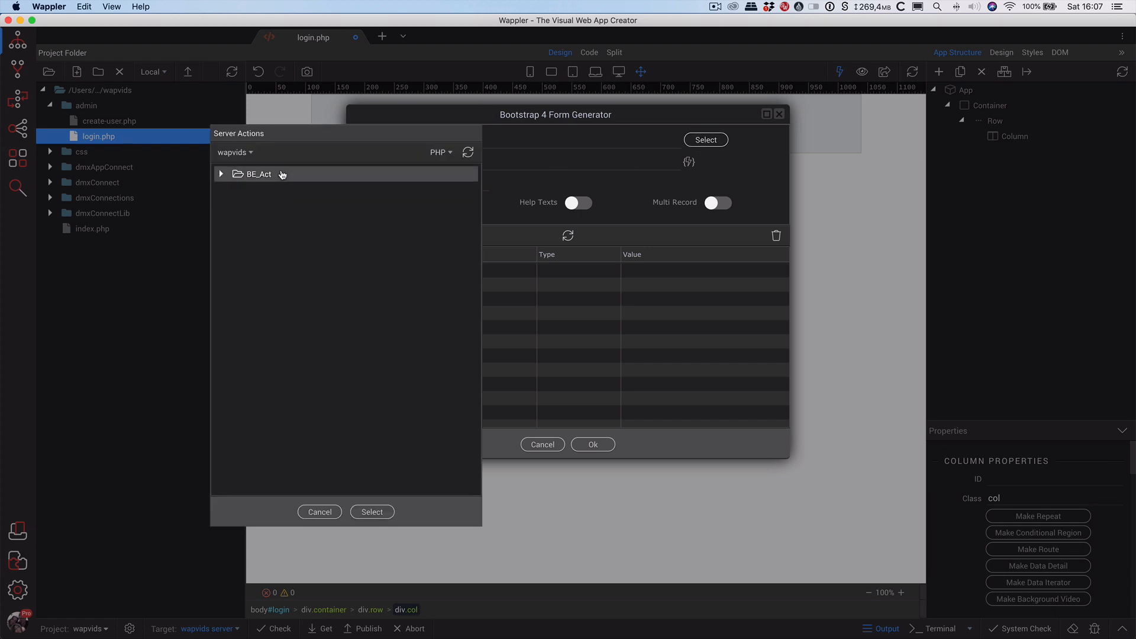
double_click(282, 174)
double_click(279, 190)
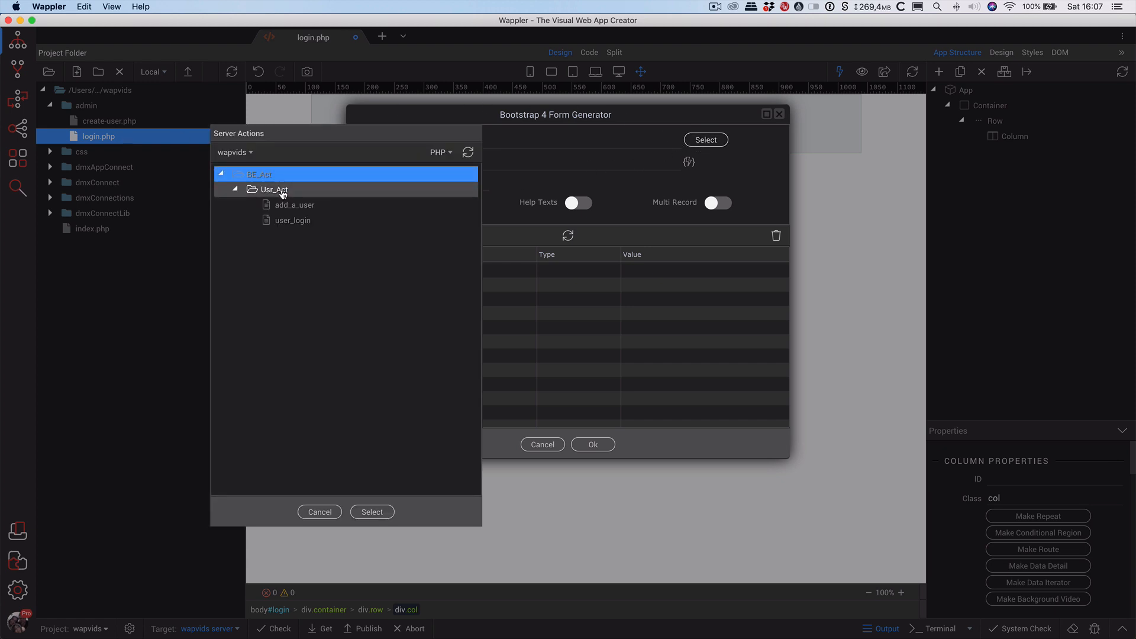
click(306, 227)
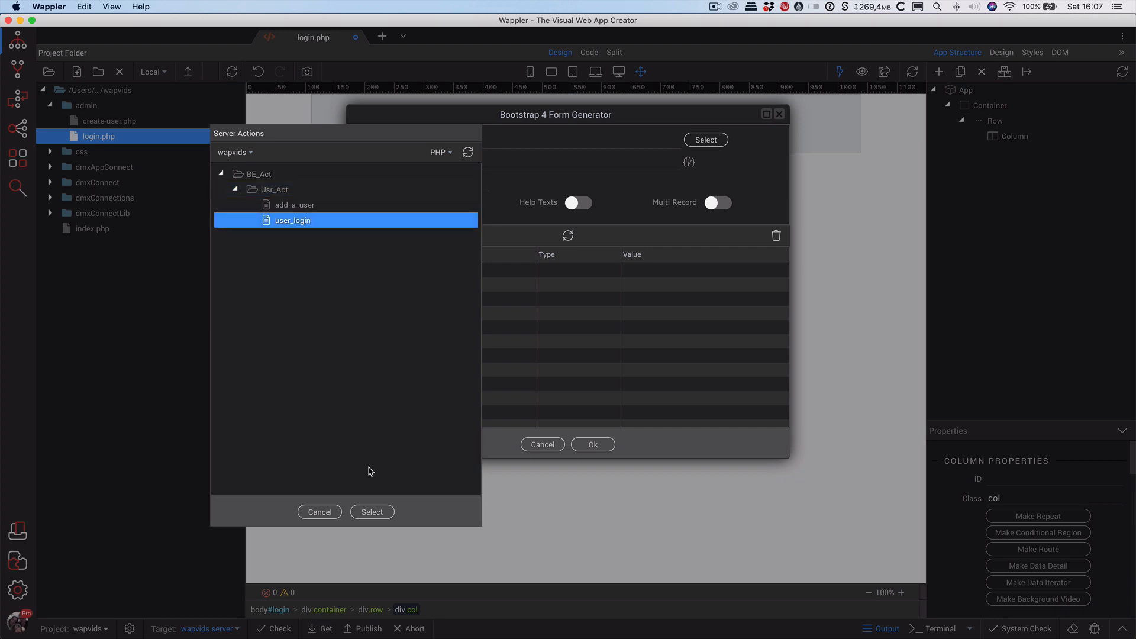
click(374, 511)
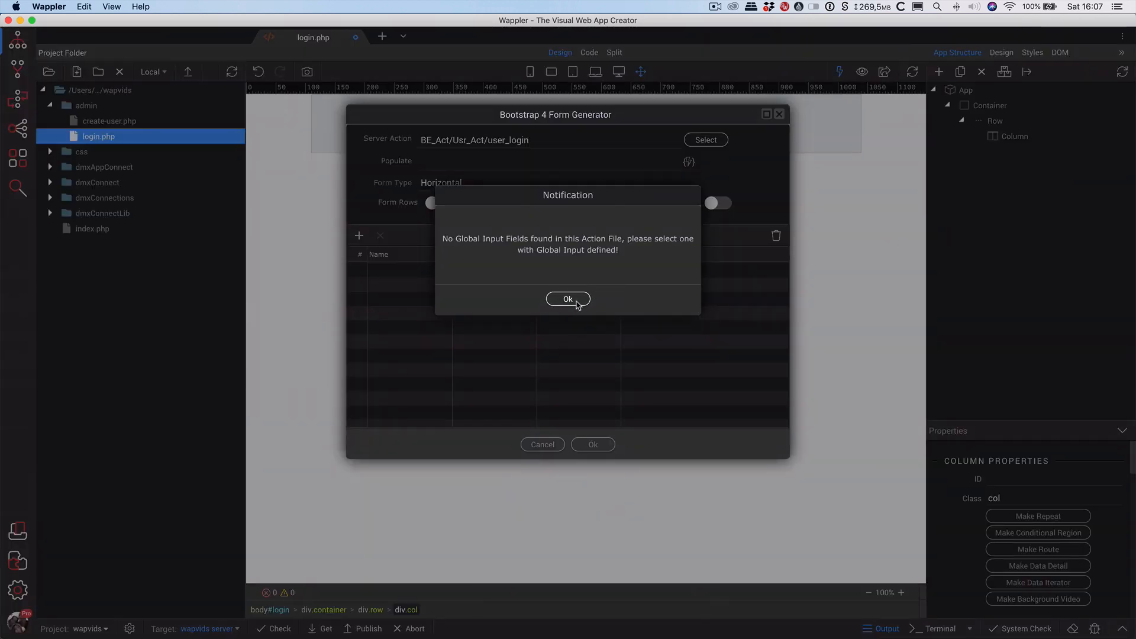
click(568, 300)
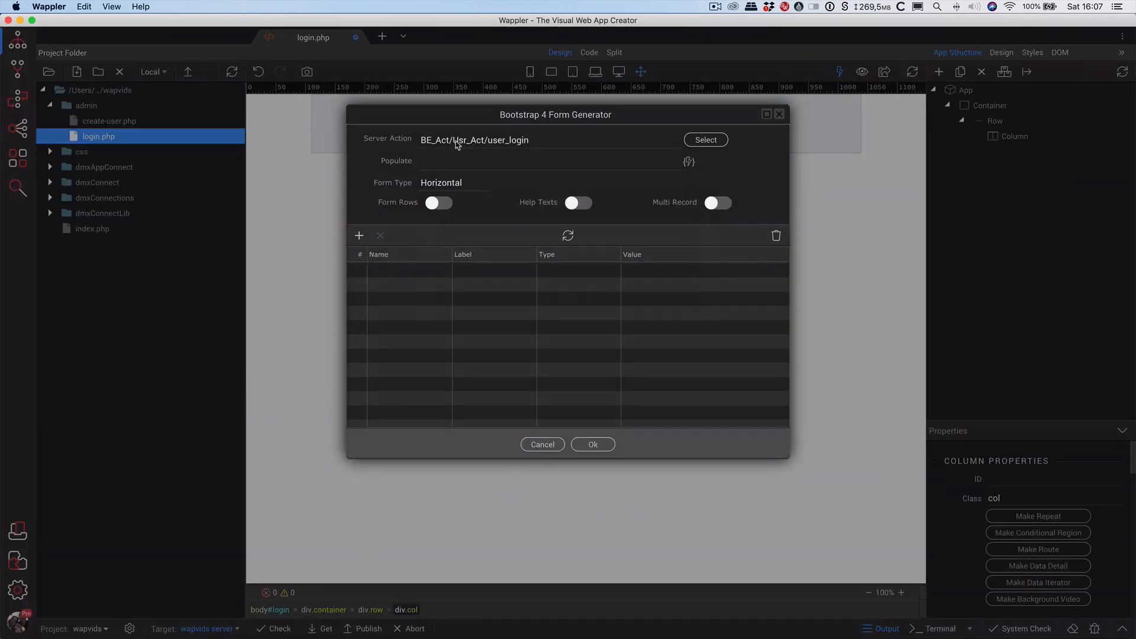
click(779, 114)
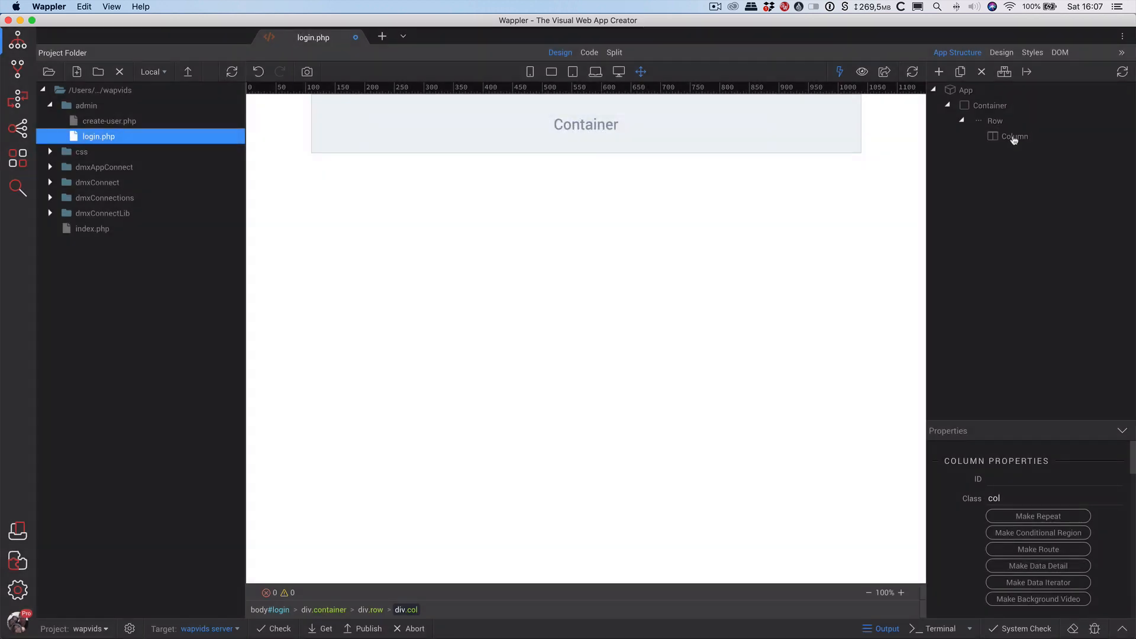
Reopen the Bootstrap 4 Form Generator on the column with Help Texts and Form Rows enabled.
right_click(1012, 137)
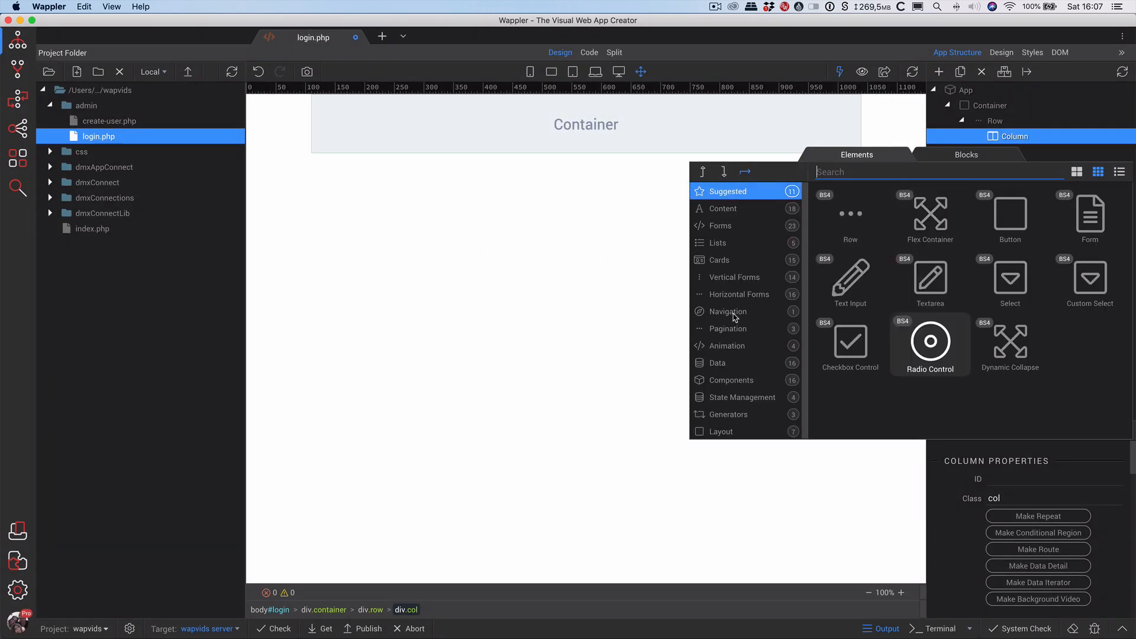
click(727, 414)
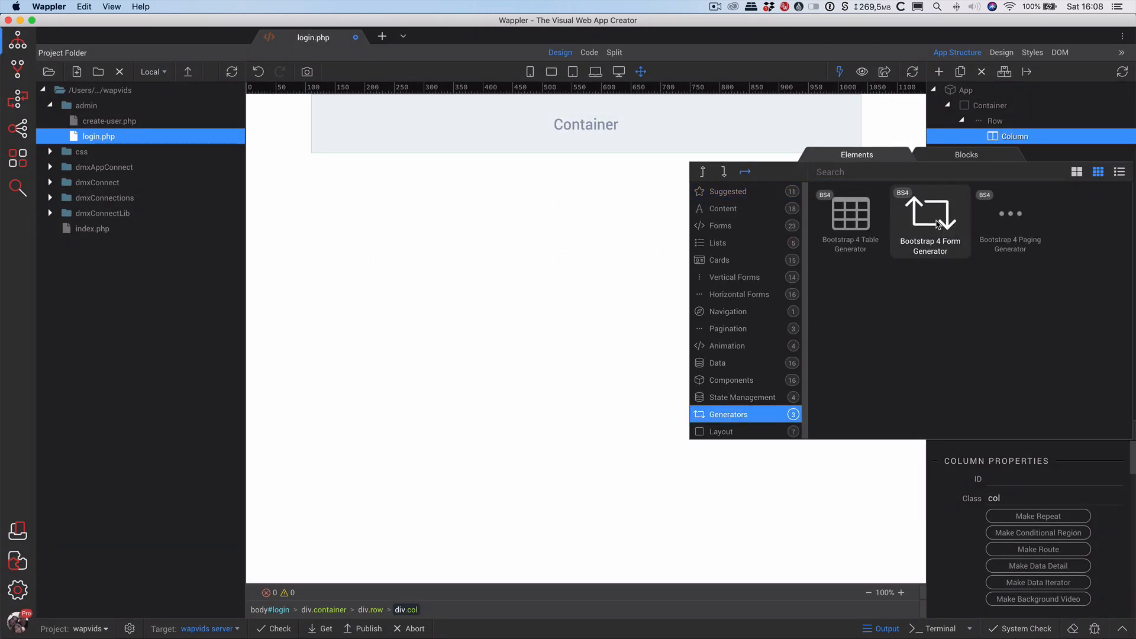
click(937, 224)
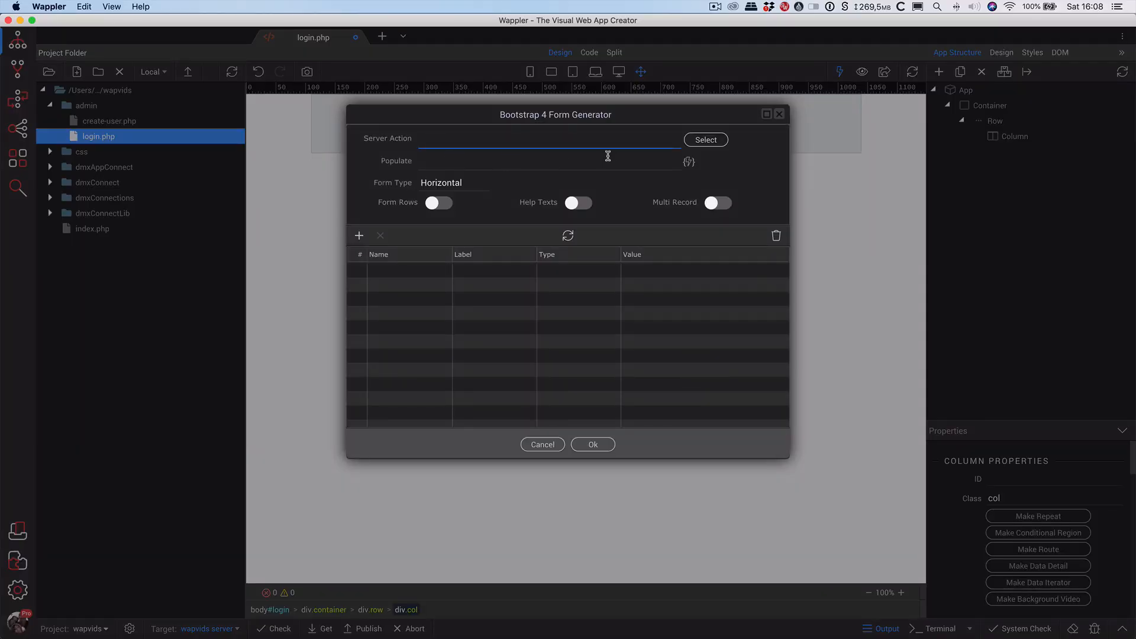
click(577, 204)
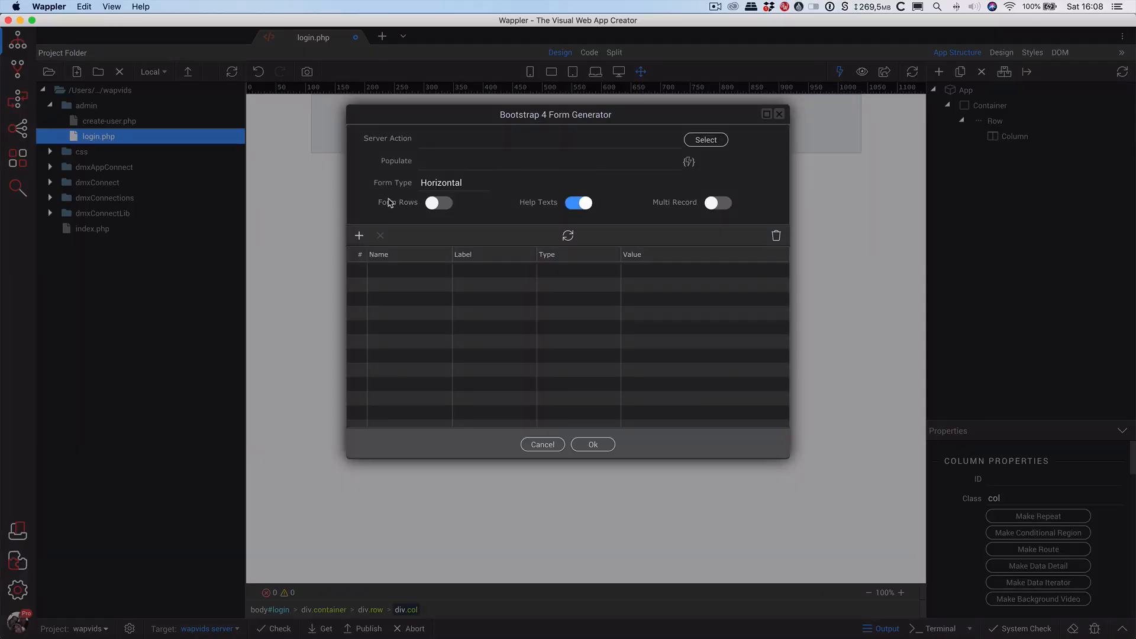
click(437, 204)
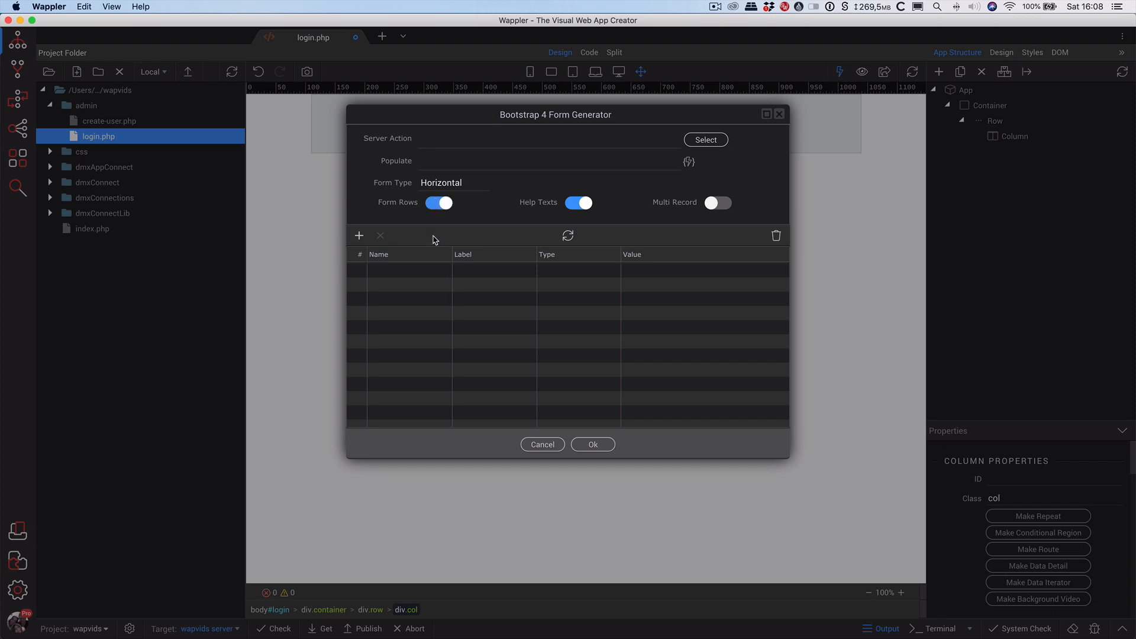
Add a field named username, labelled Login, of type text.
click(359, 236)
click(410, 274)
click(410, 271)
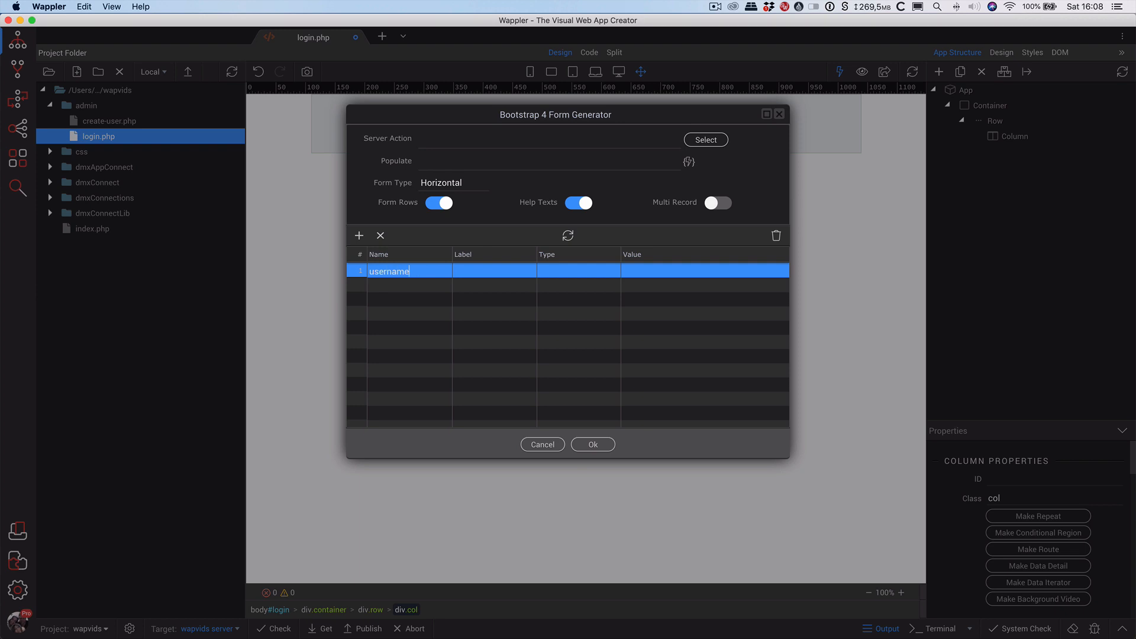
key(Return)
key(Tab)
text(L)
key(Tab)
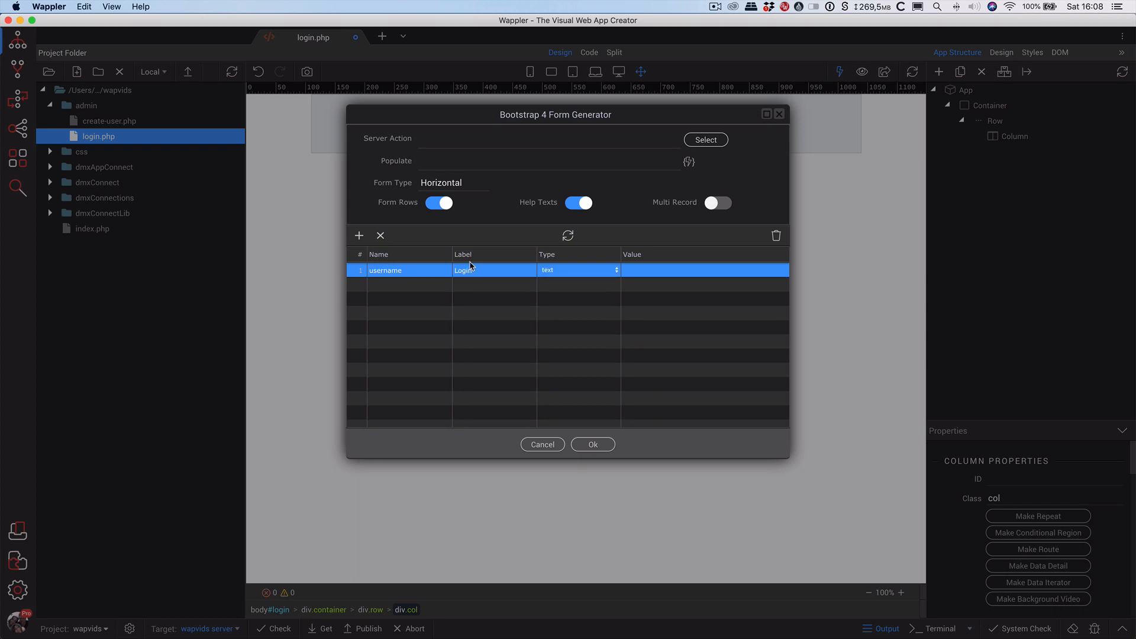
click(648, 273)
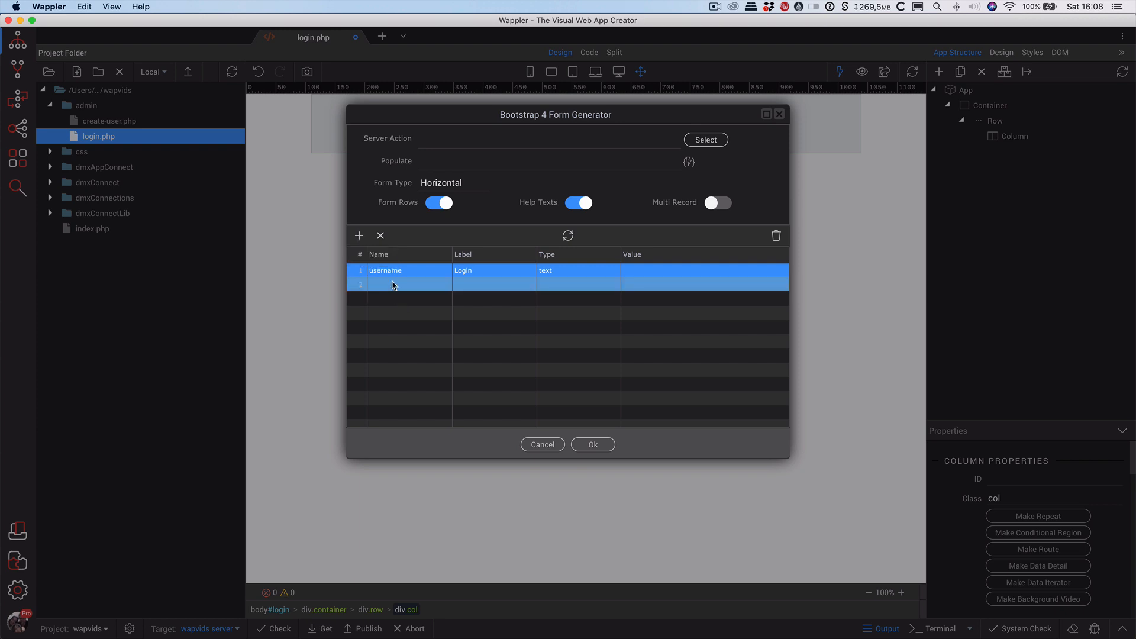
Add a second field named password, labelled Password, of type password.
click(392, 282)
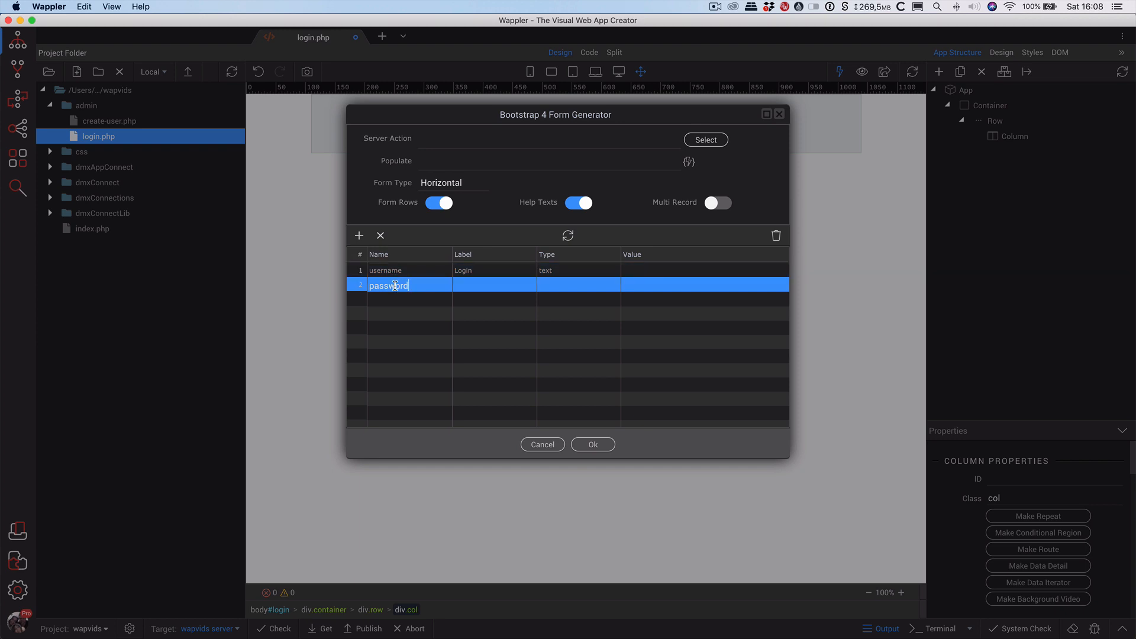
key(Return)
key(Tab)
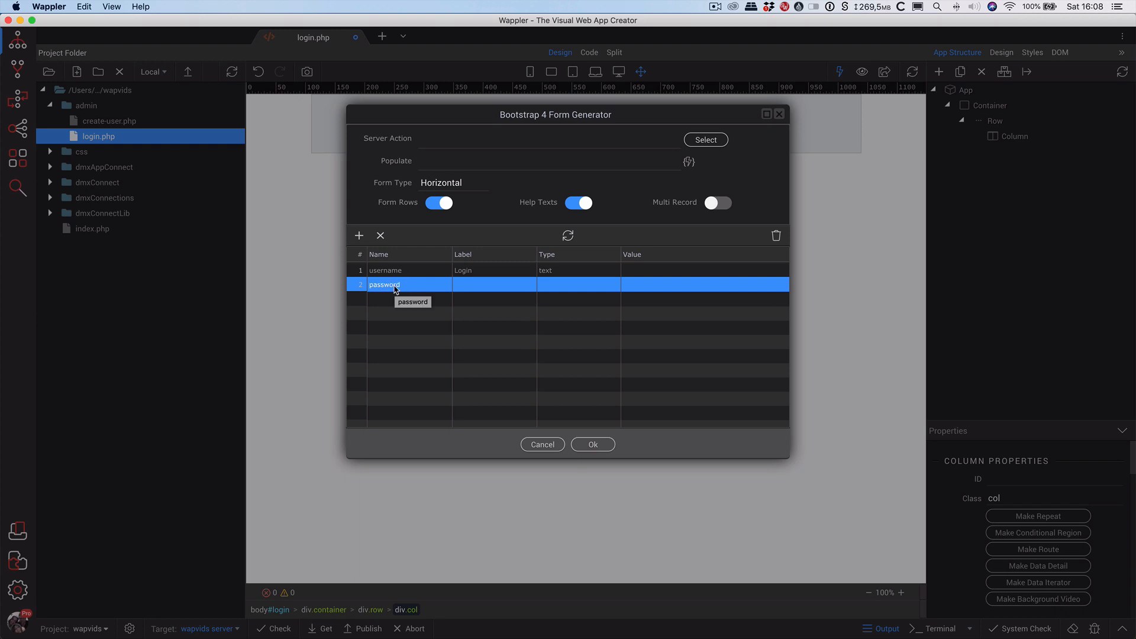
text(Pa)
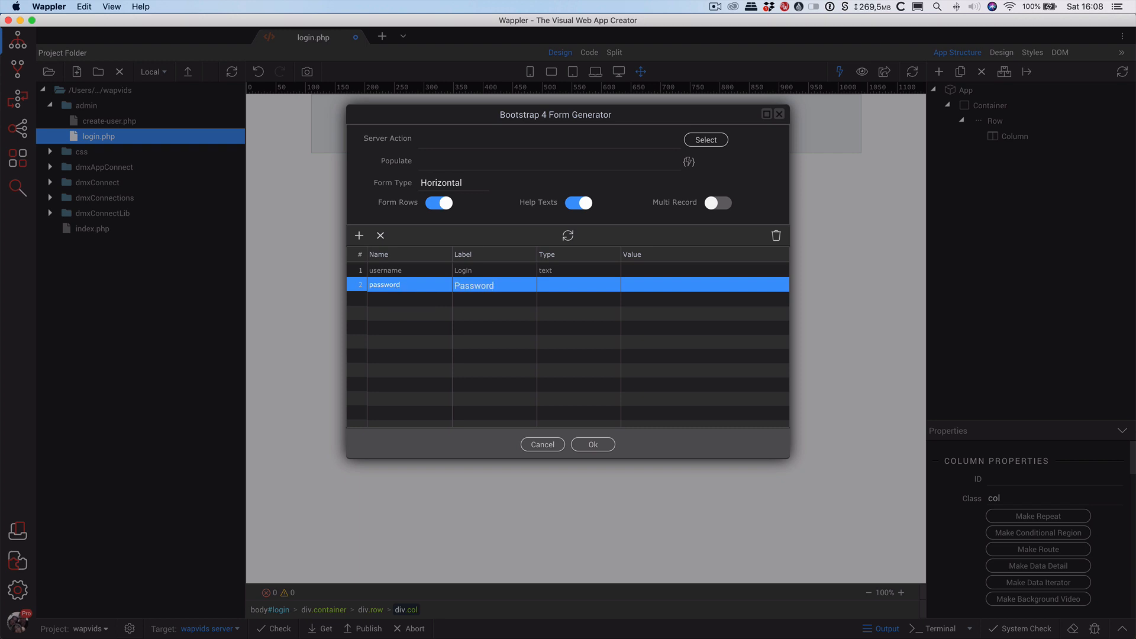
text(ssword)
click(540, 284)
click(601, 287)
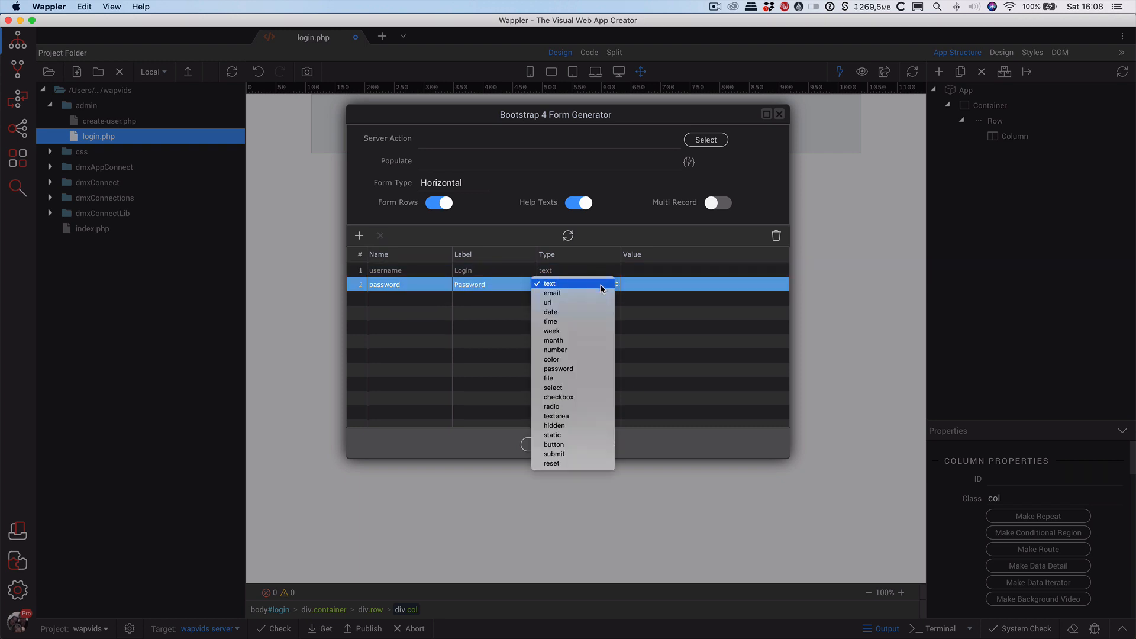
click(585, 369)
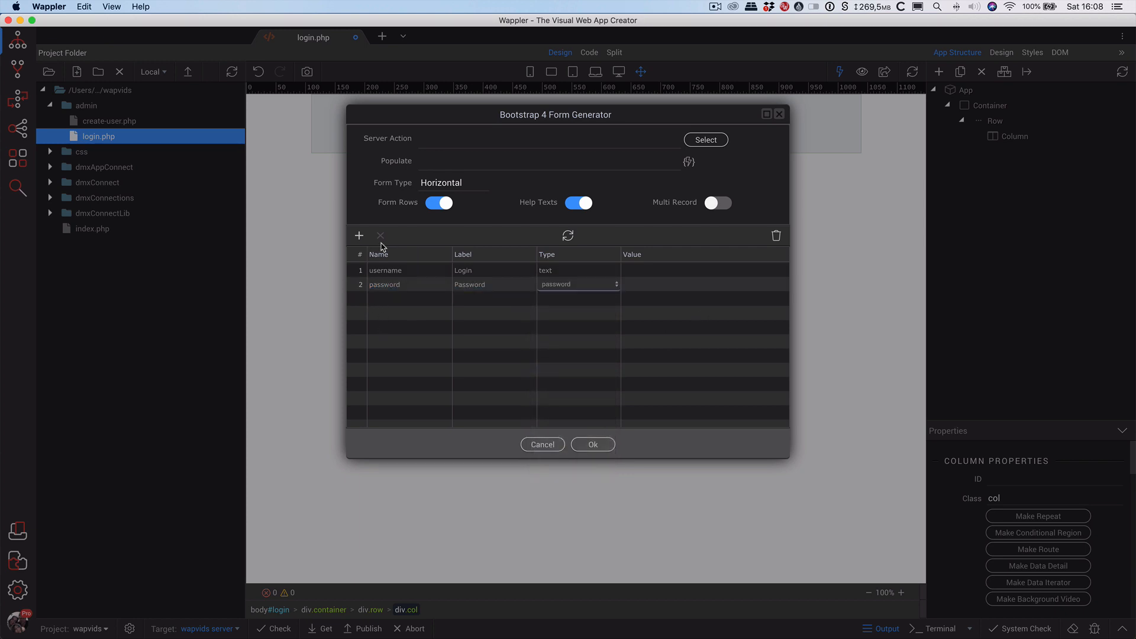
Add a rememberme checkbox field labelled 'Keep me Logged In!' with value 1.
click(358, 235)
click(387, 298)
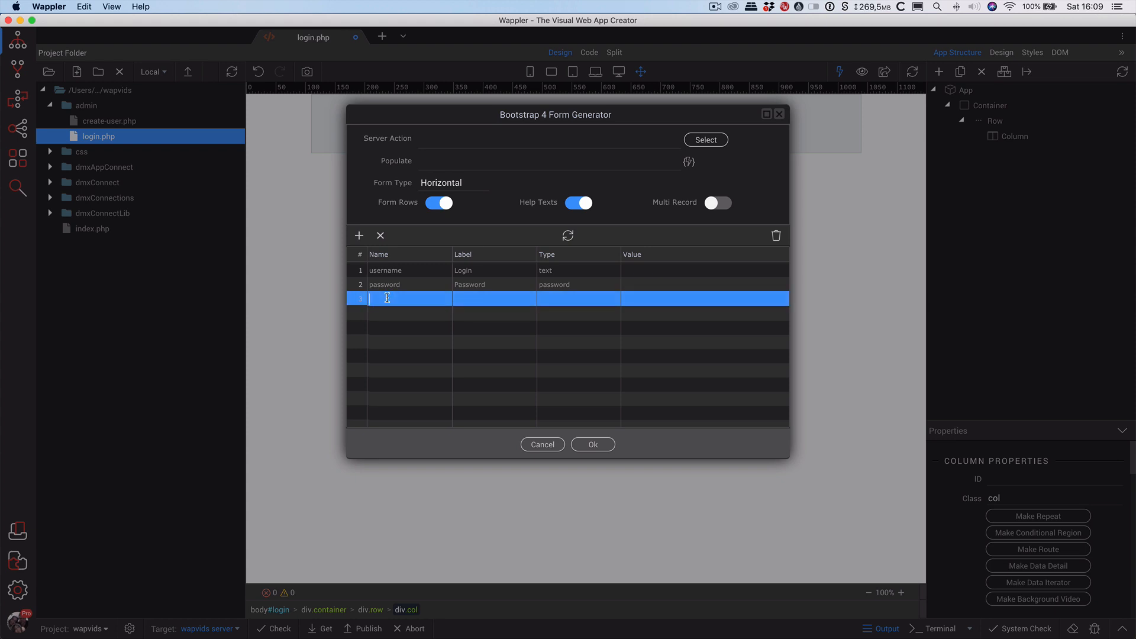
text(re)
text(memberme)
key(Tab)
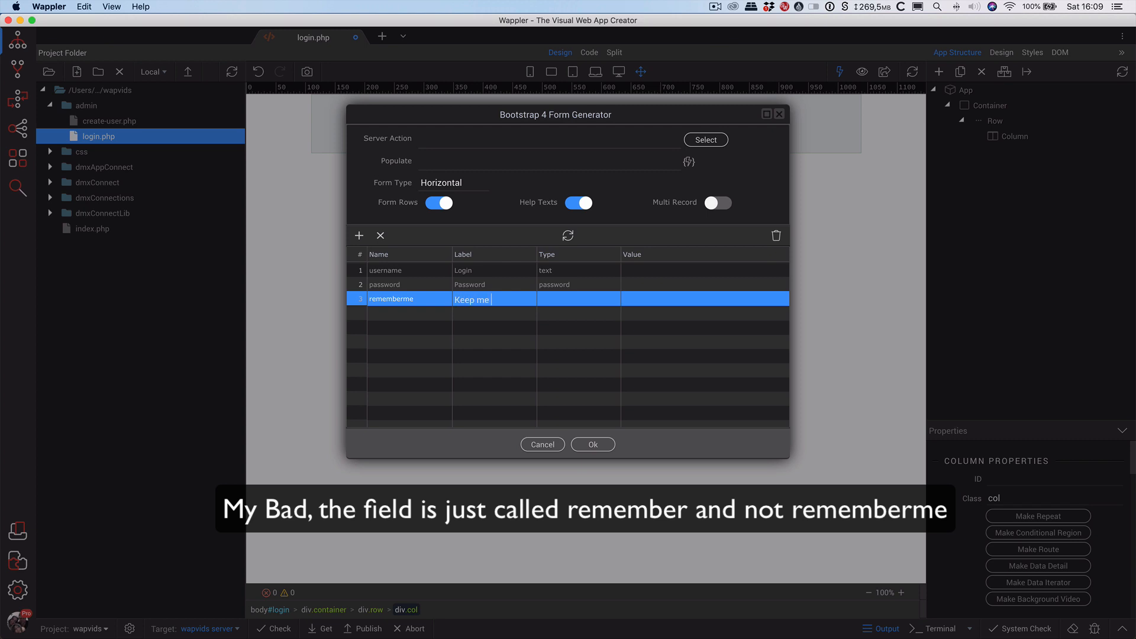
text(Keep me Logged In!)
key(Tab)
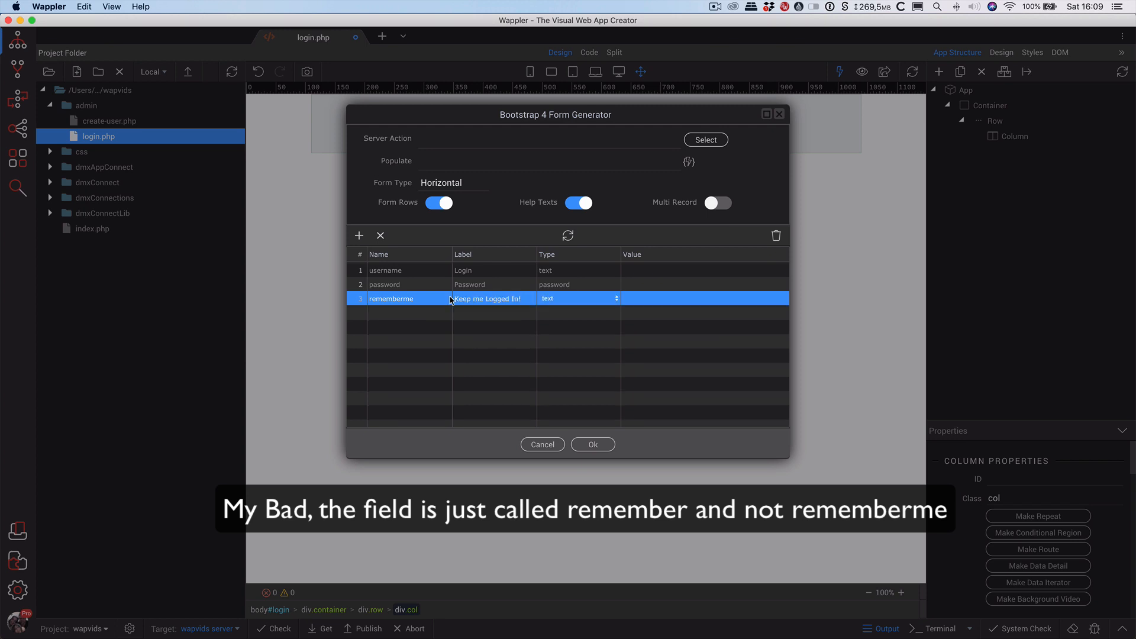
click(557, 299)
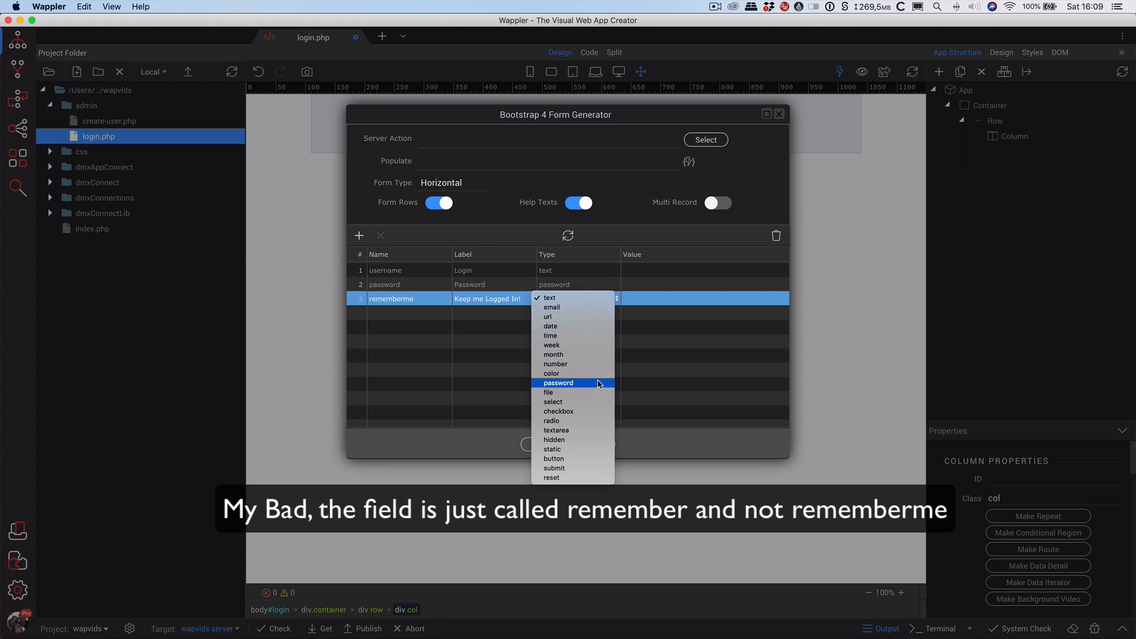
click(591, 411)
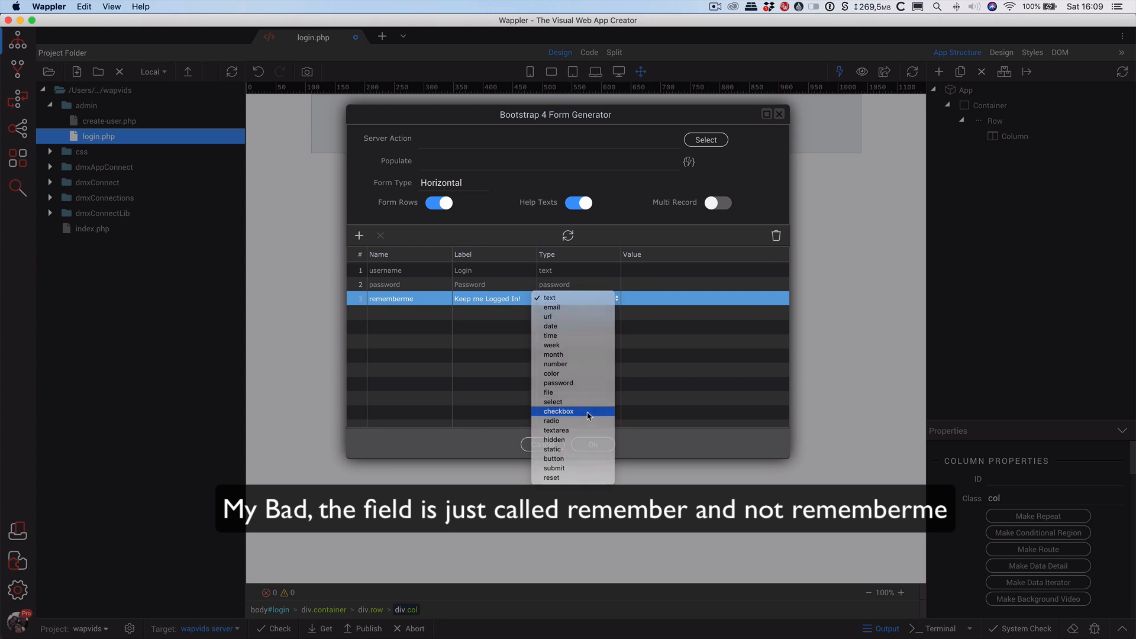
click(640, 299)
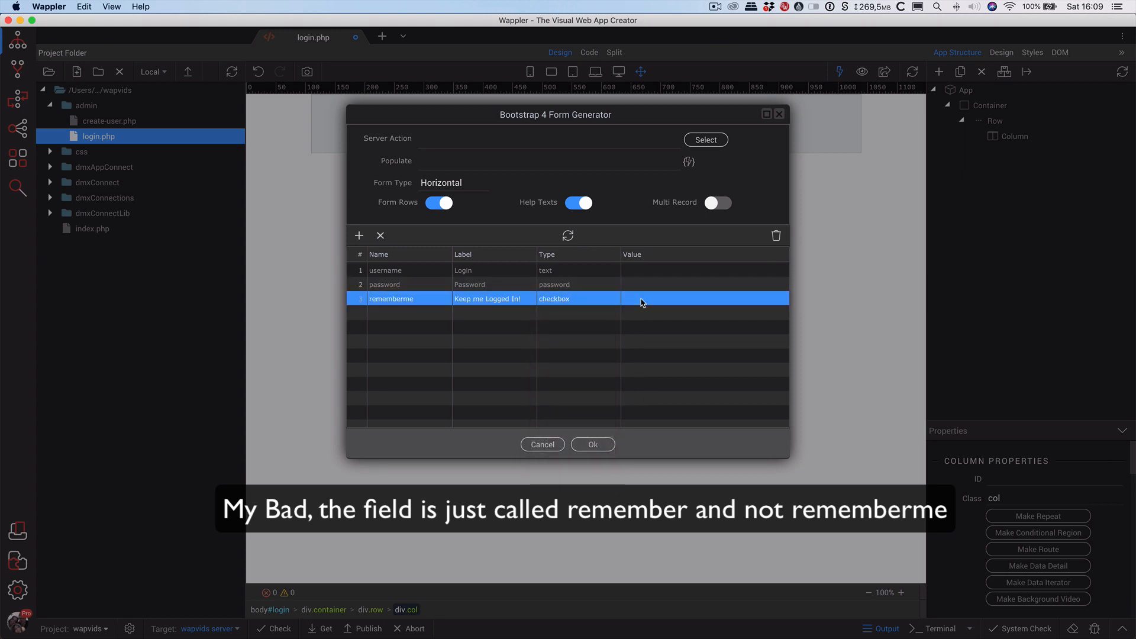
click(651, 299)
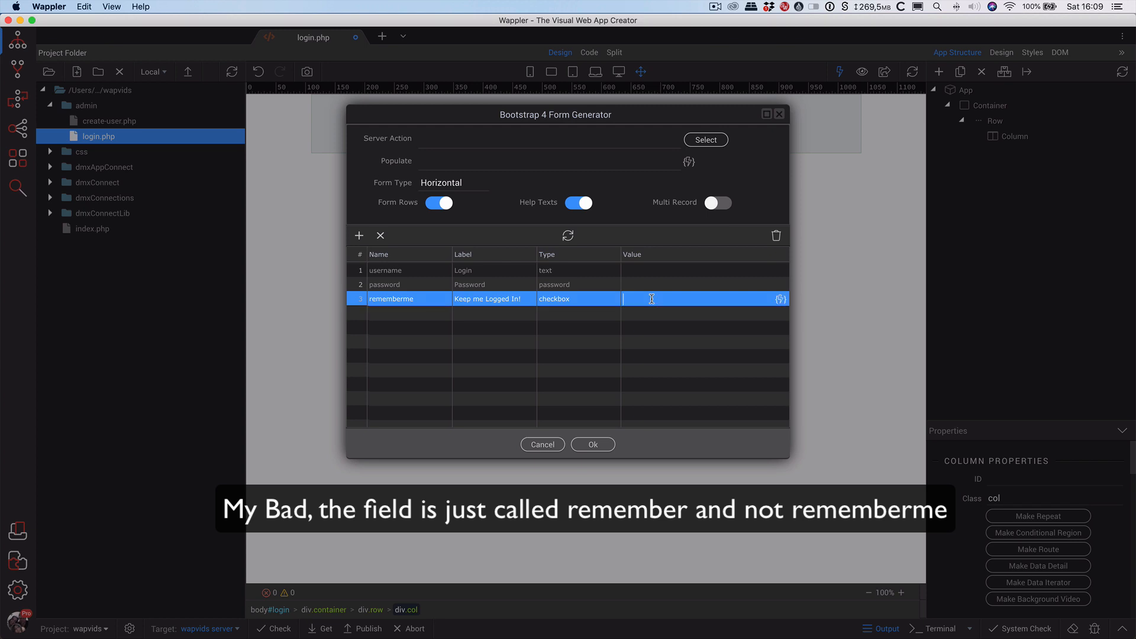
text(1)
click(610, 318)
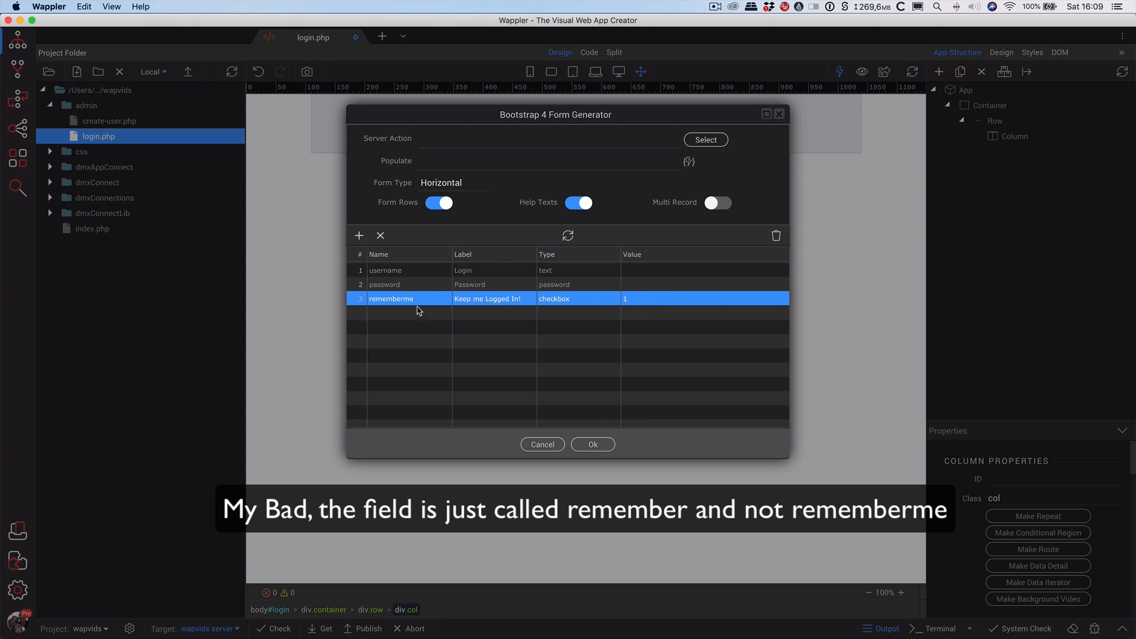
click(358, 236)
Add a Save field labelled 'Log Me In' of type submit, then generate the form onto the page.
click(414, 321)
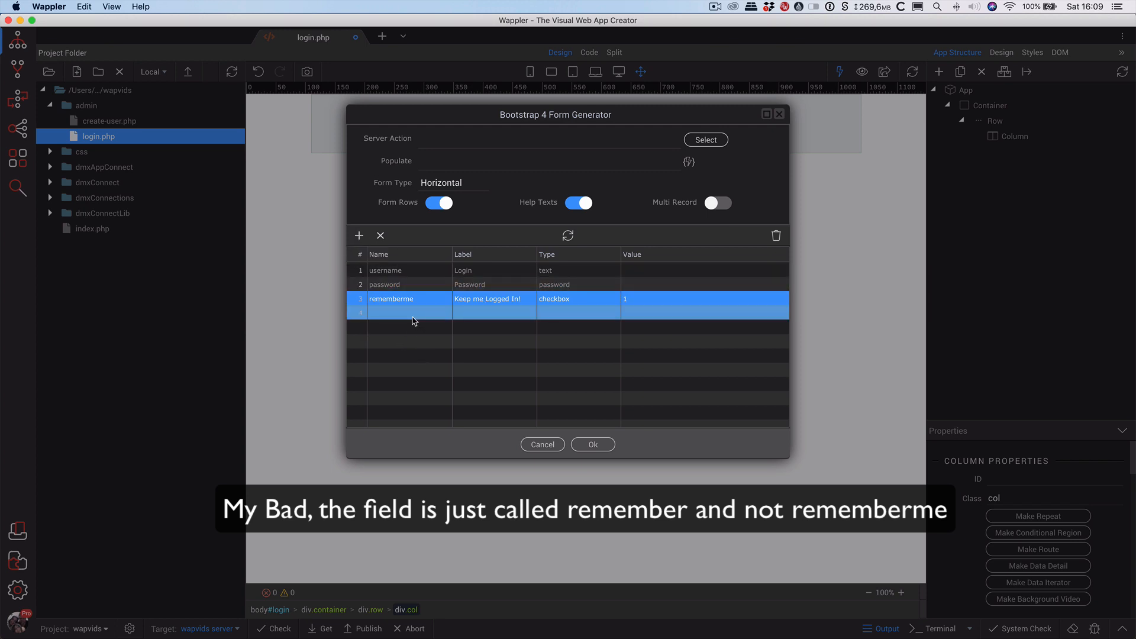
click(414, 315)
text(Save)
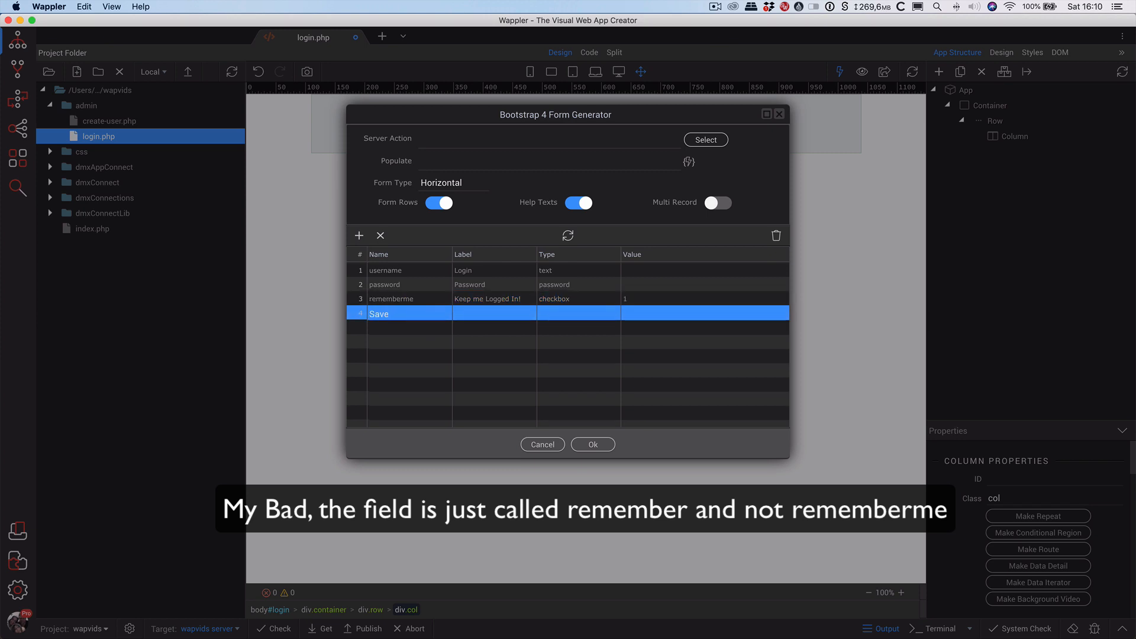
key(Tab)
text(L)
click(552, 313)
click(553, 313)
click(566, 314)
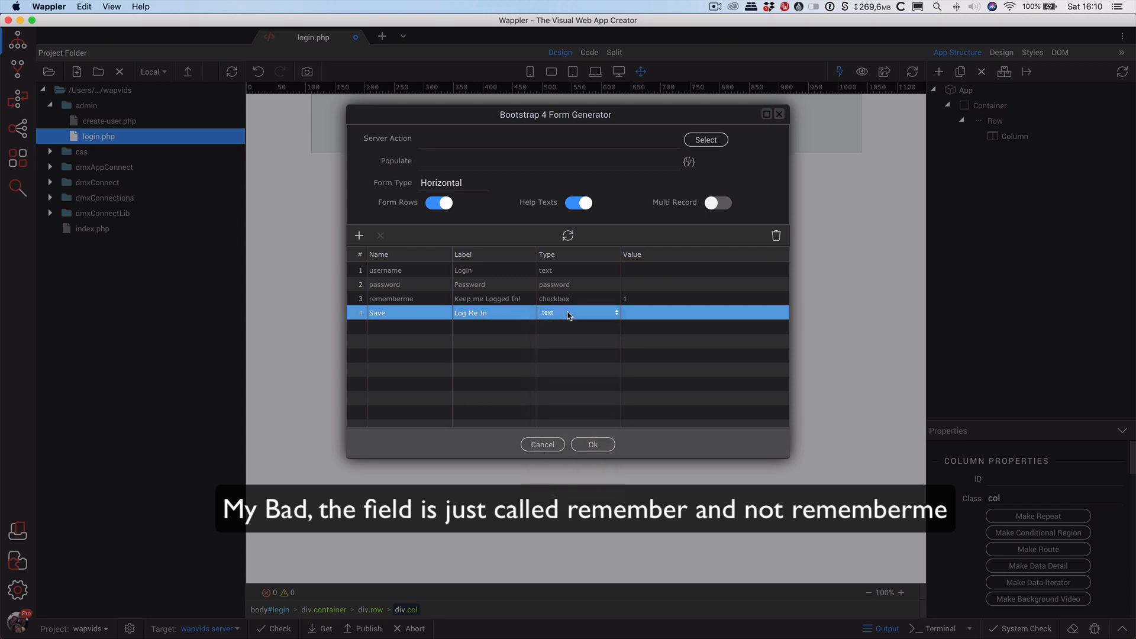
click(568, 314)
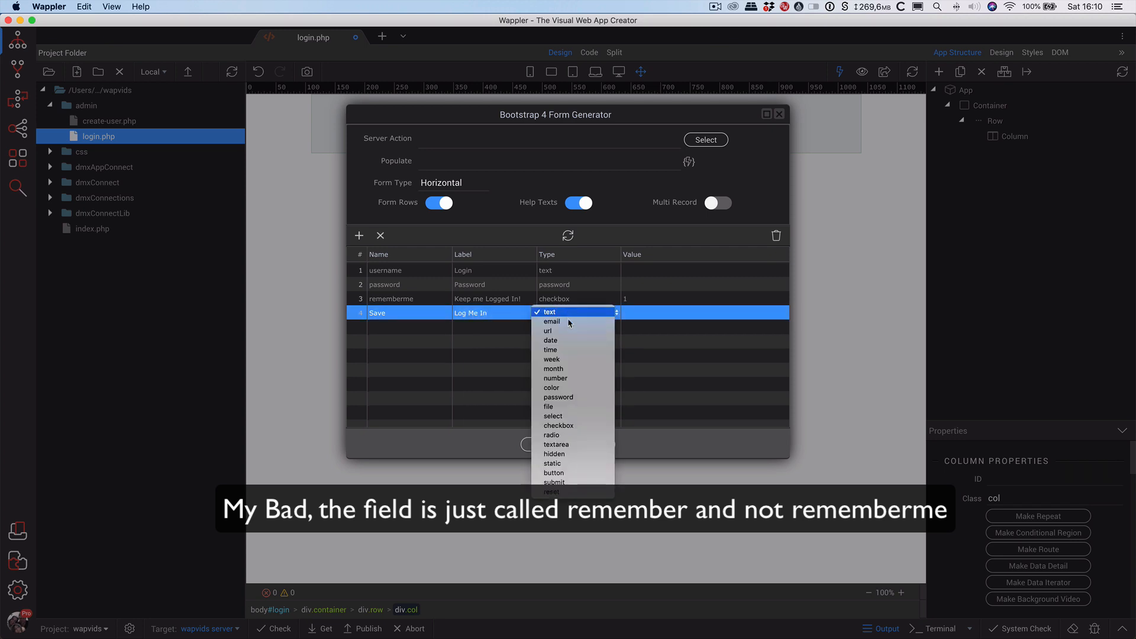
click(577, 482)
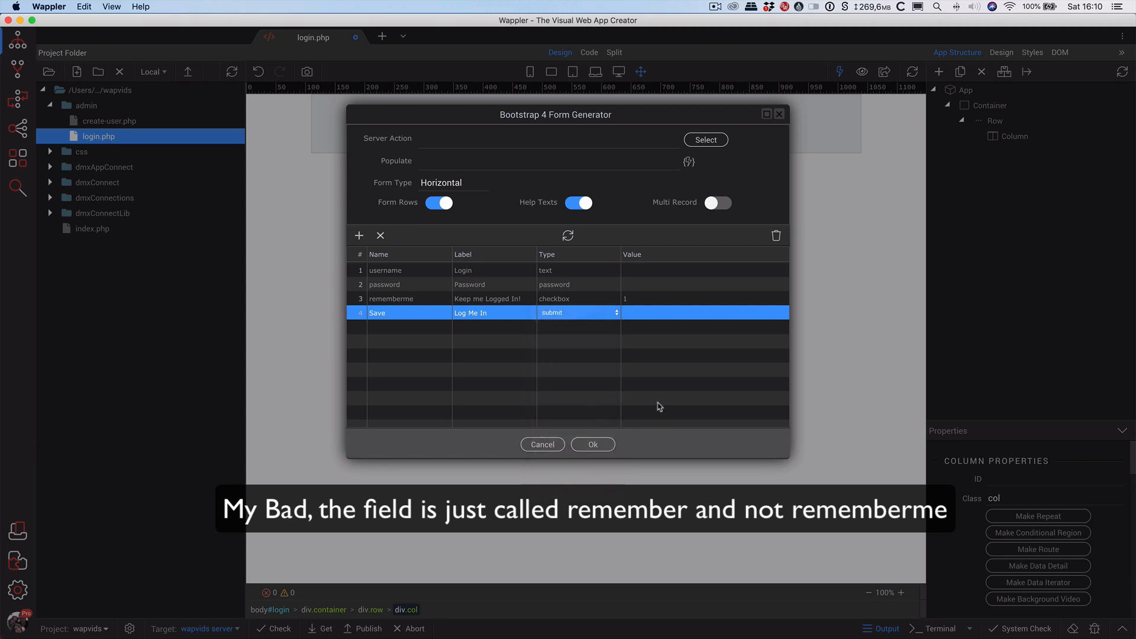
click(593, 444)
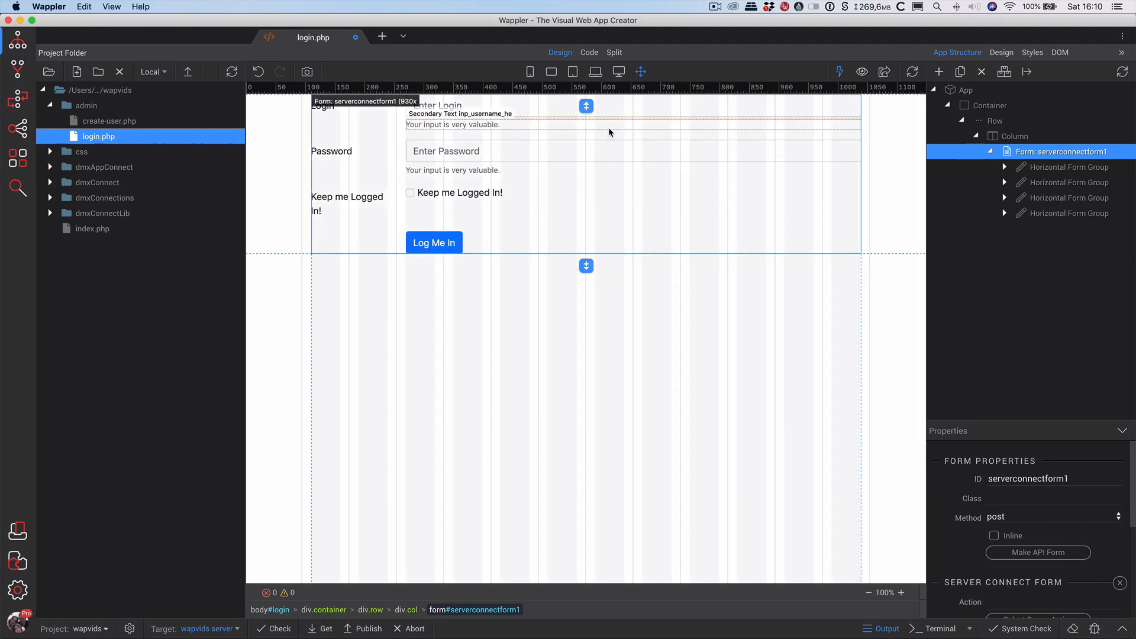
Delete the duplicate 'Keep me Logged In!' legend text on line 32 in Code view, then return to Design view.
click(335, 204)
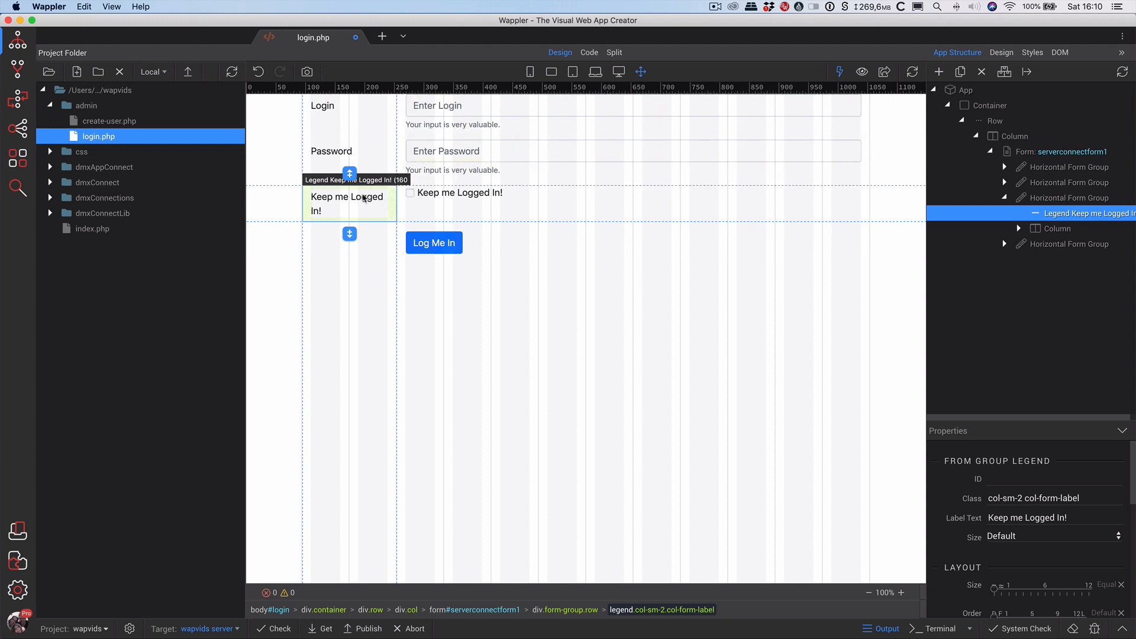
double_click(329, 213)
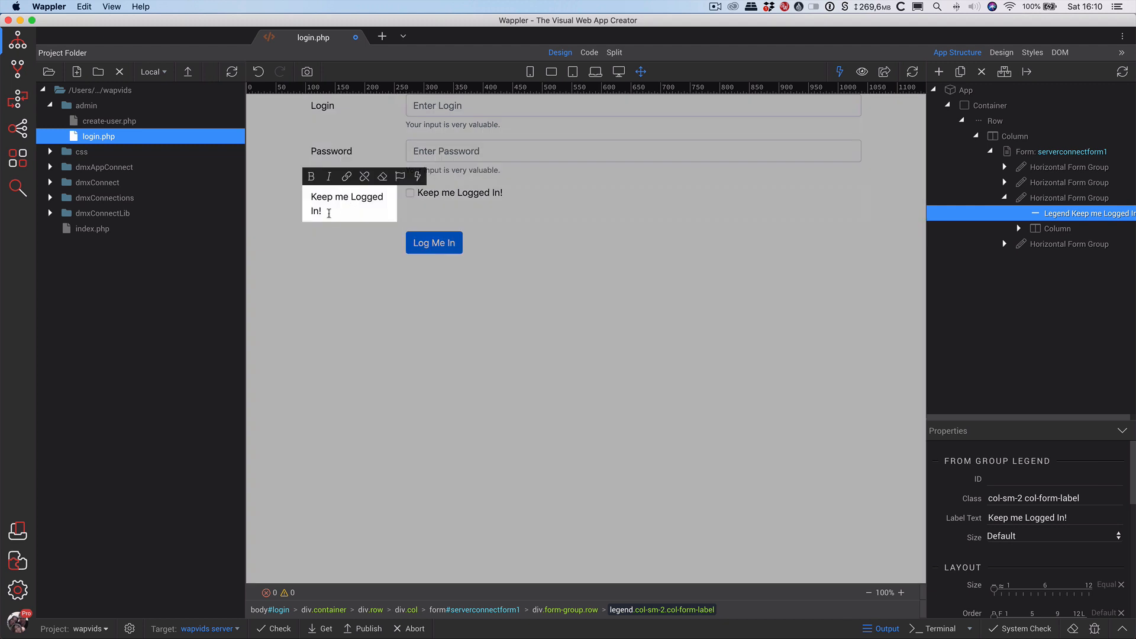
drag(337, 212, 291, 194)
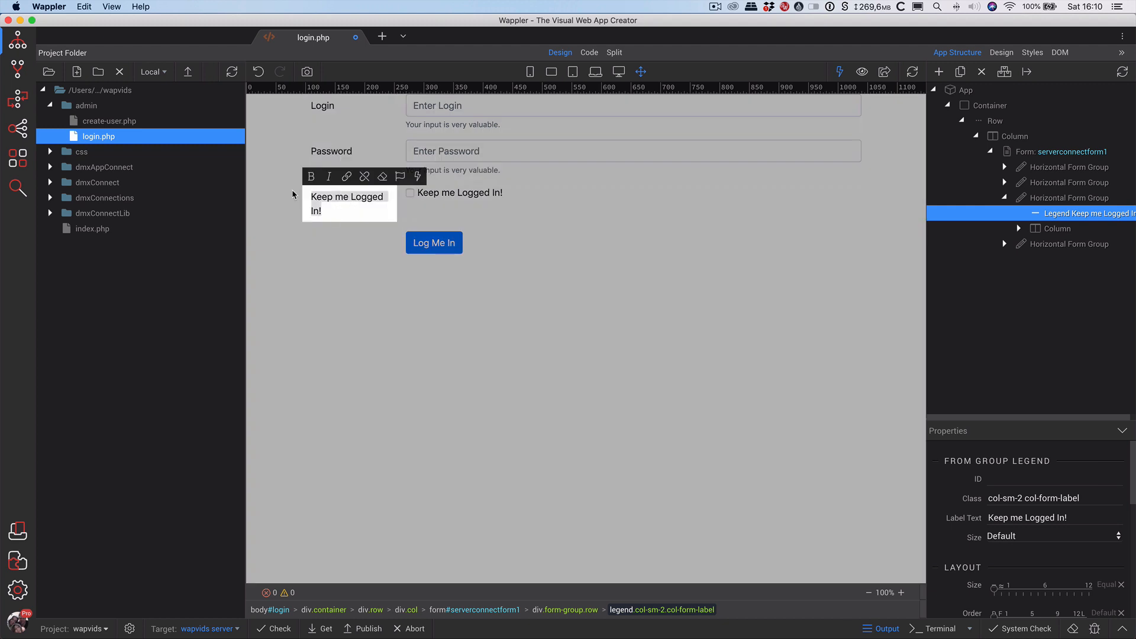
double_click(343, 199)
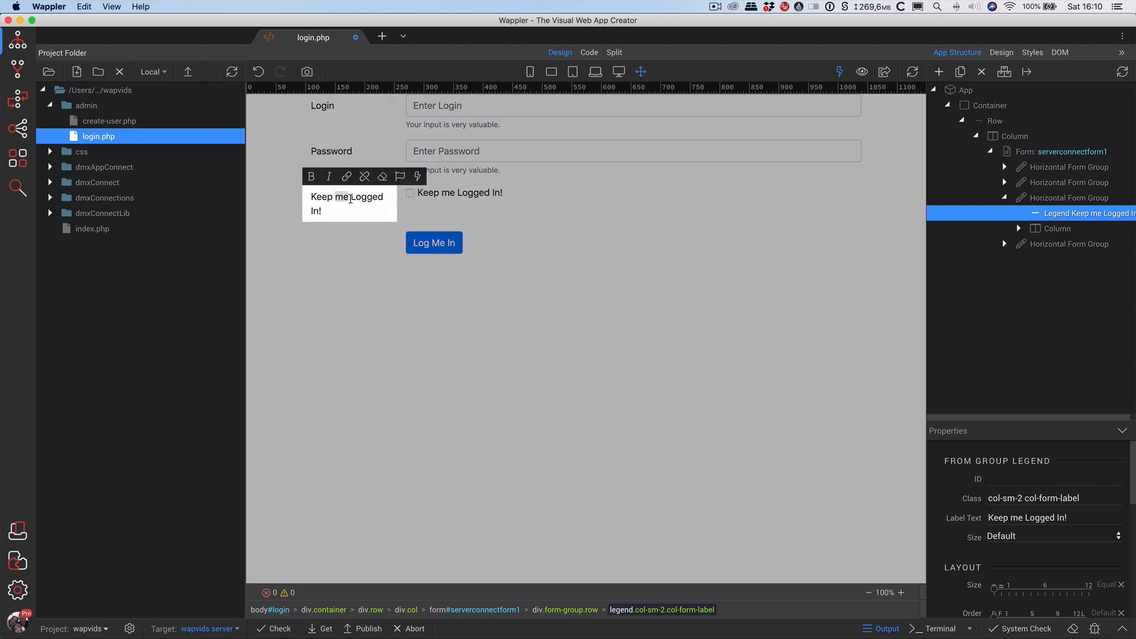
click(432, 324)
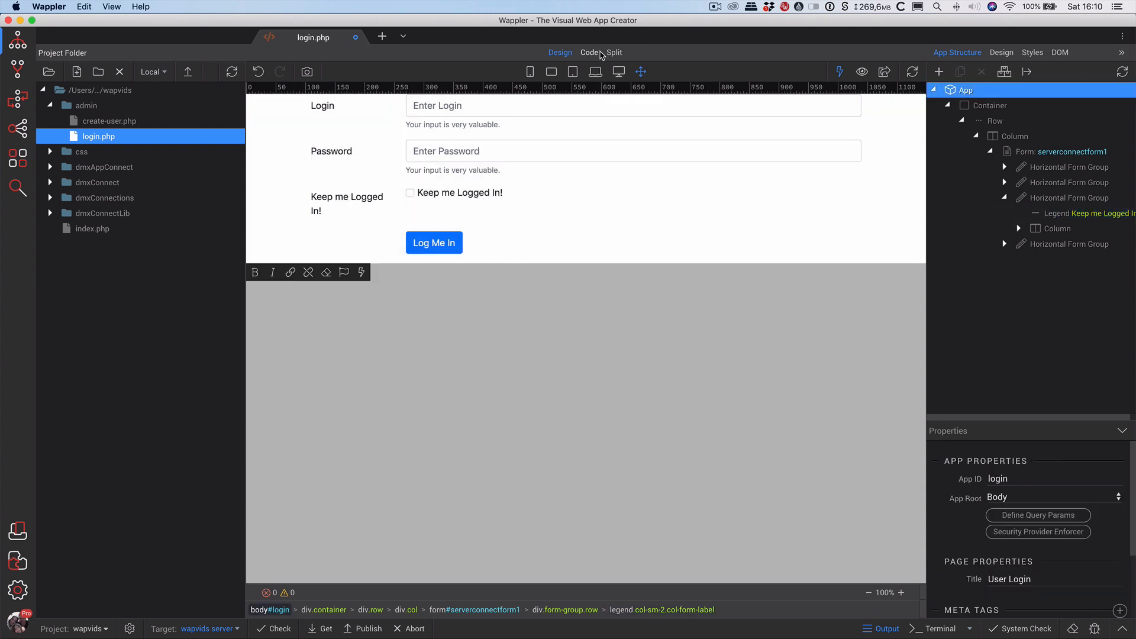
click(589, 52)
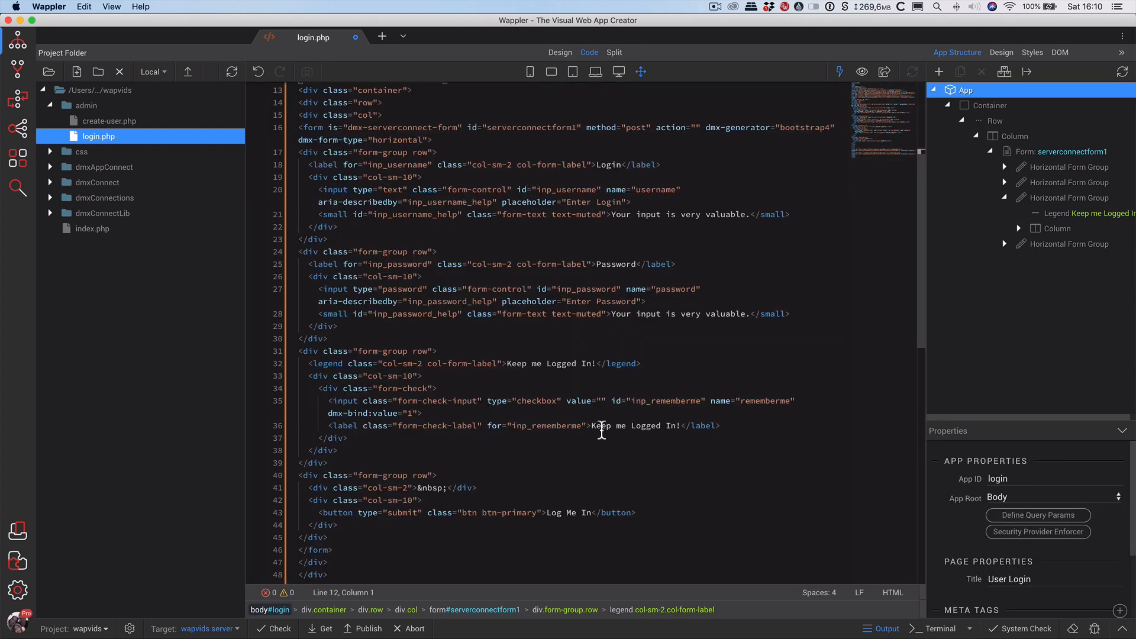
drag(591, 426, 672, 431)
drag(595, 367, 507, 367)
key(BackSpace)
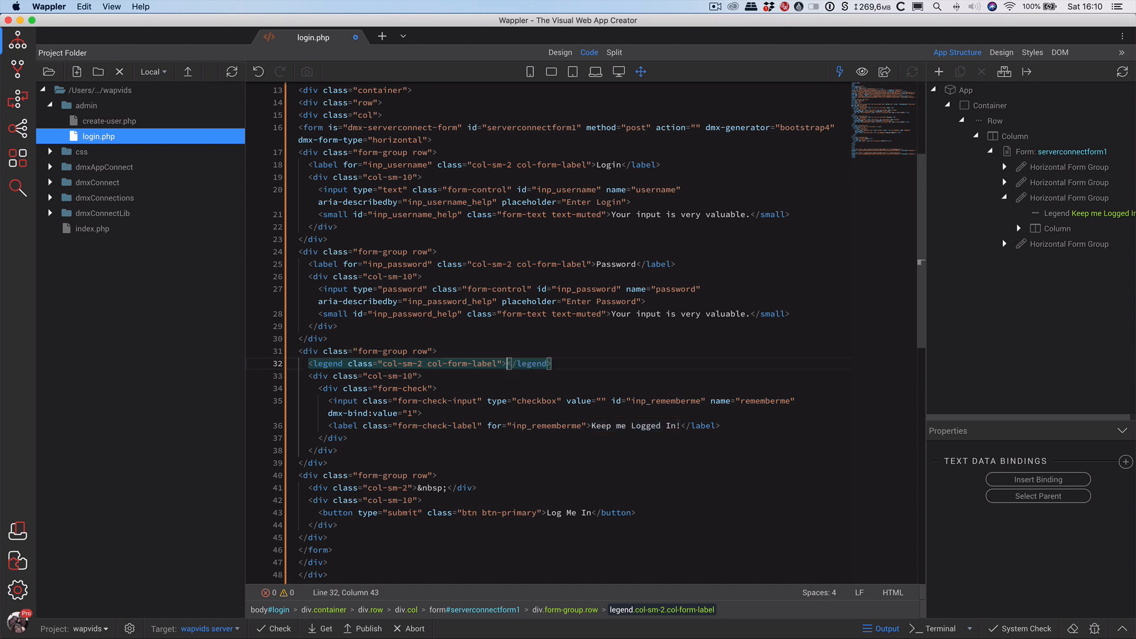
click(560, 52)
click(540, 248)
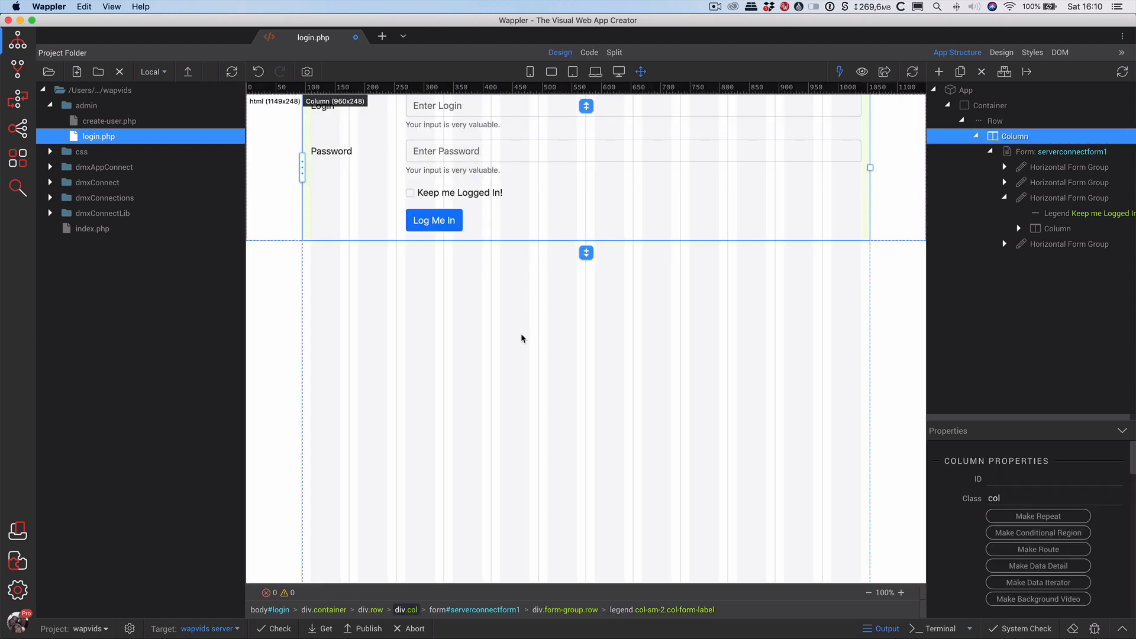
Select the serverconnectform1 form in App Structure and change its ID to scf_login.
click(530, 339)
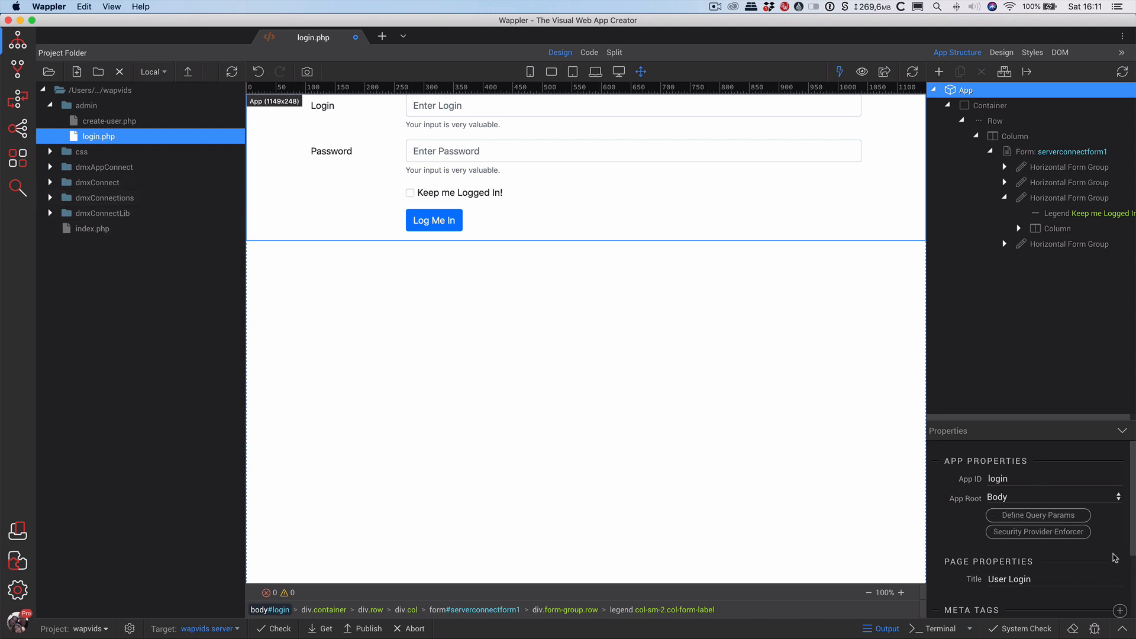
click(1034, 152)
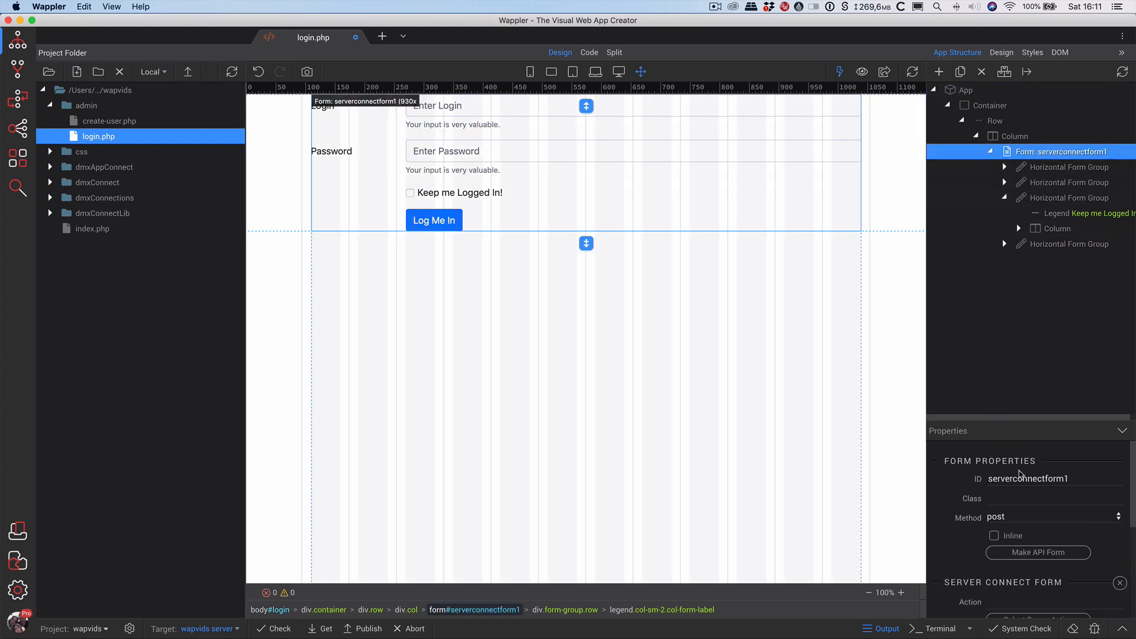
drag(1066, 477, 979, 476)
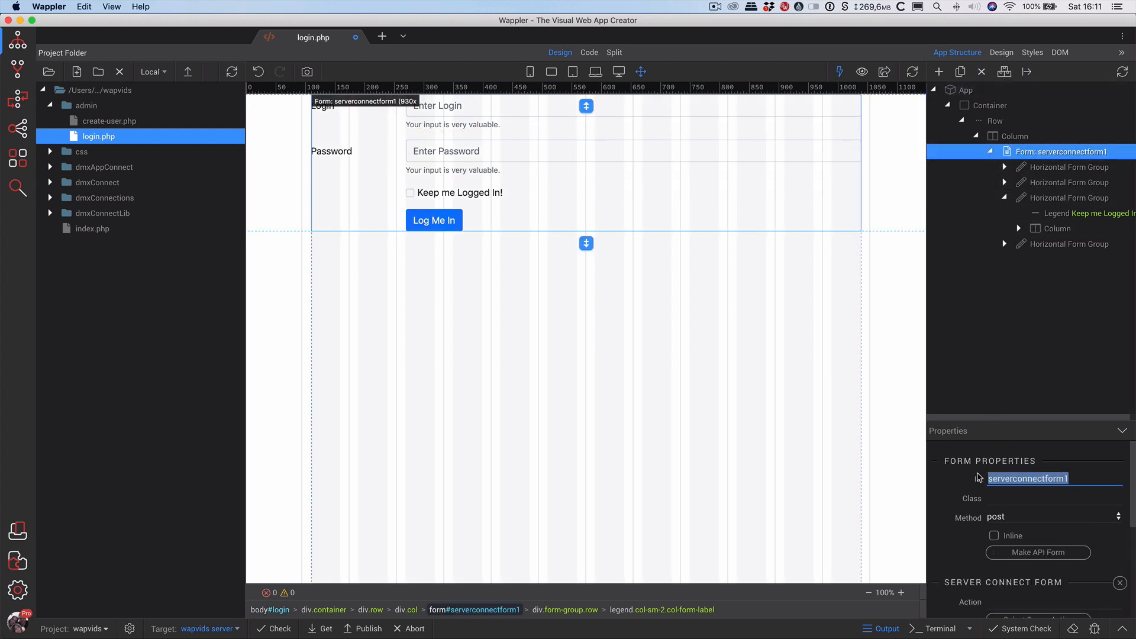
text(scf_login)
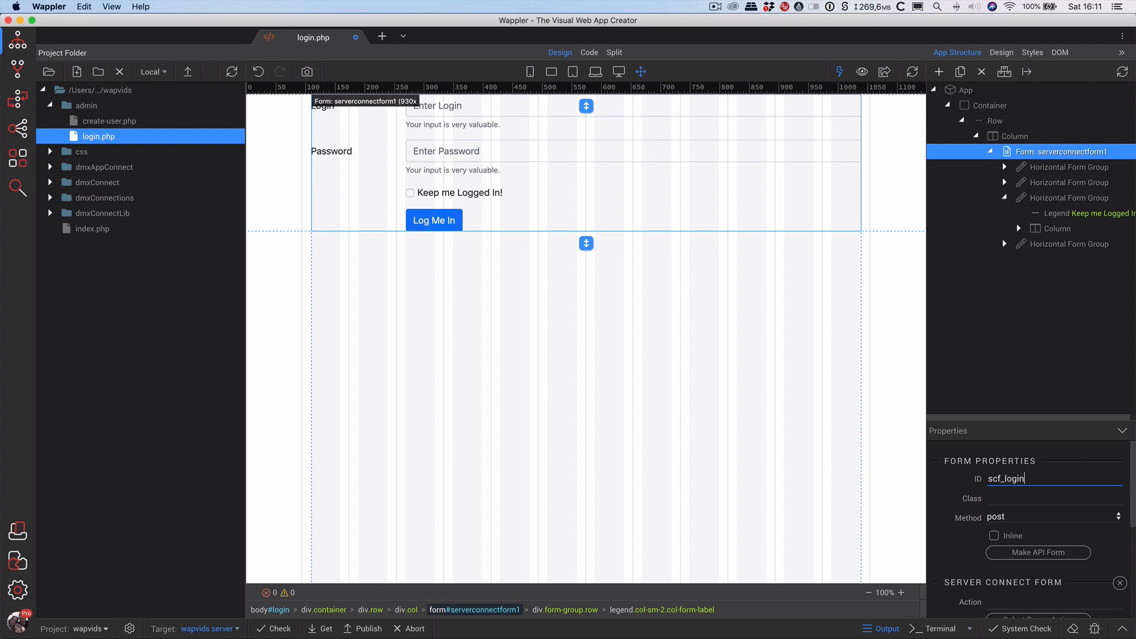
key(Tab)
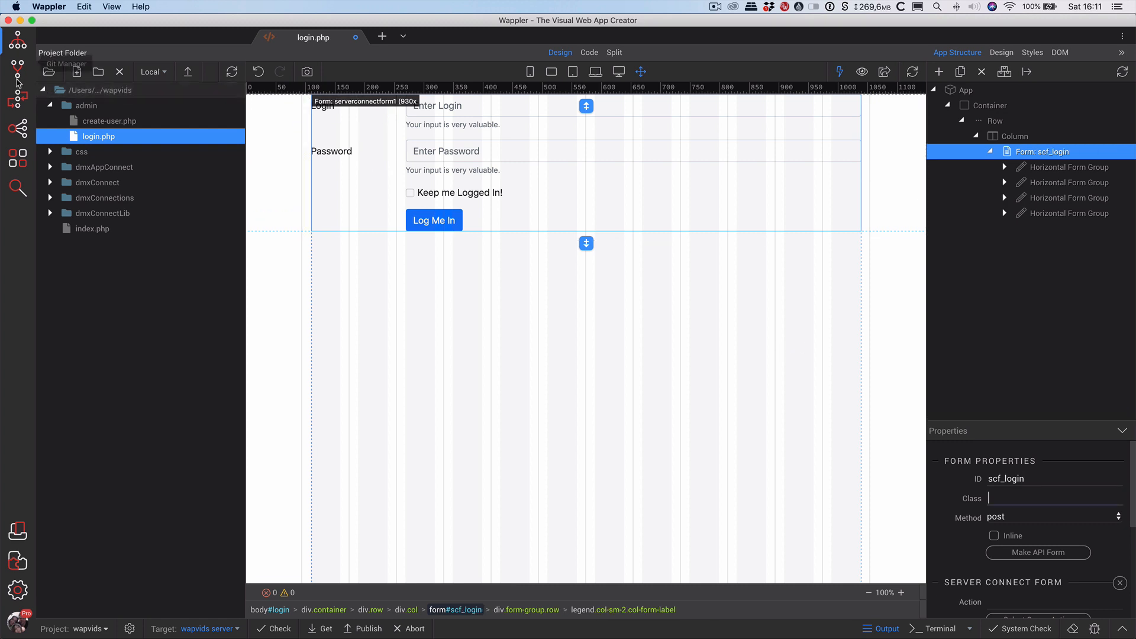
Change the form's ID to scf_user_login.
click(18, 98)
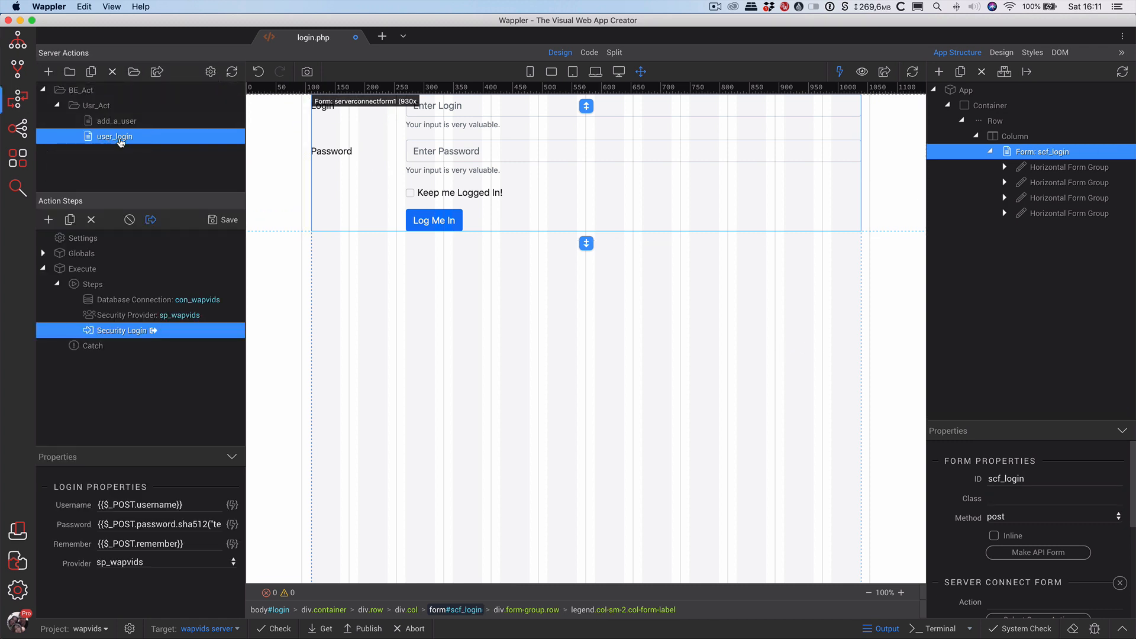
click(1009, 478)
text(user_)
key(Tab)
Set the form's Action to the BE_Act/Usr_Act/user_login server action.
scroll(973, 543, down, 2)
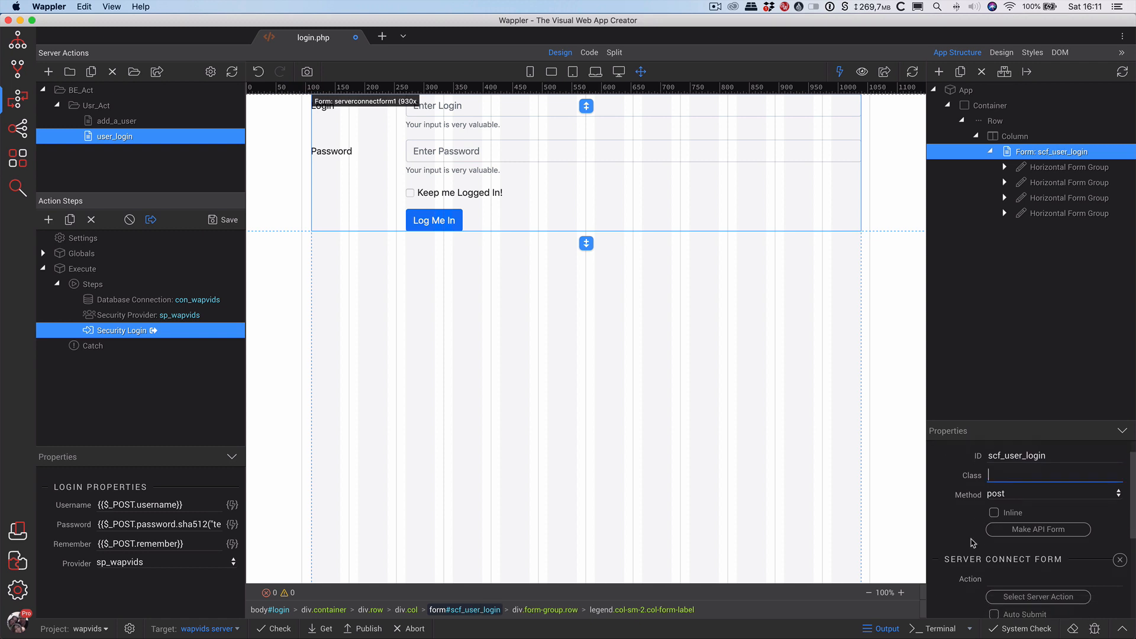
scroll(973, 542, down, 3)
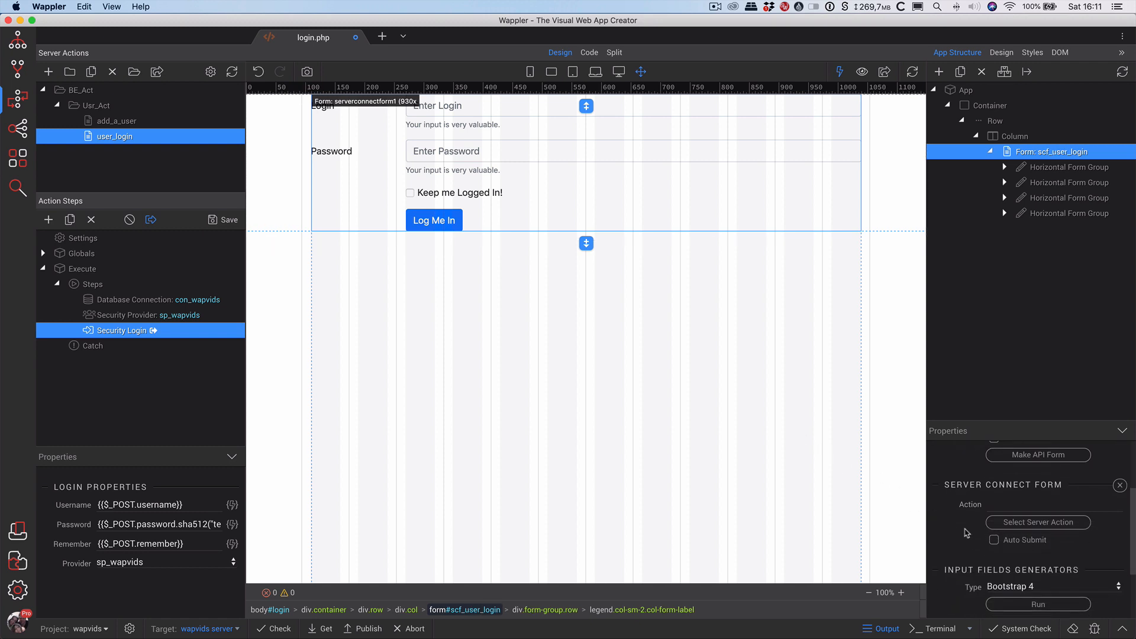
scroll(964, 530, down, 1)
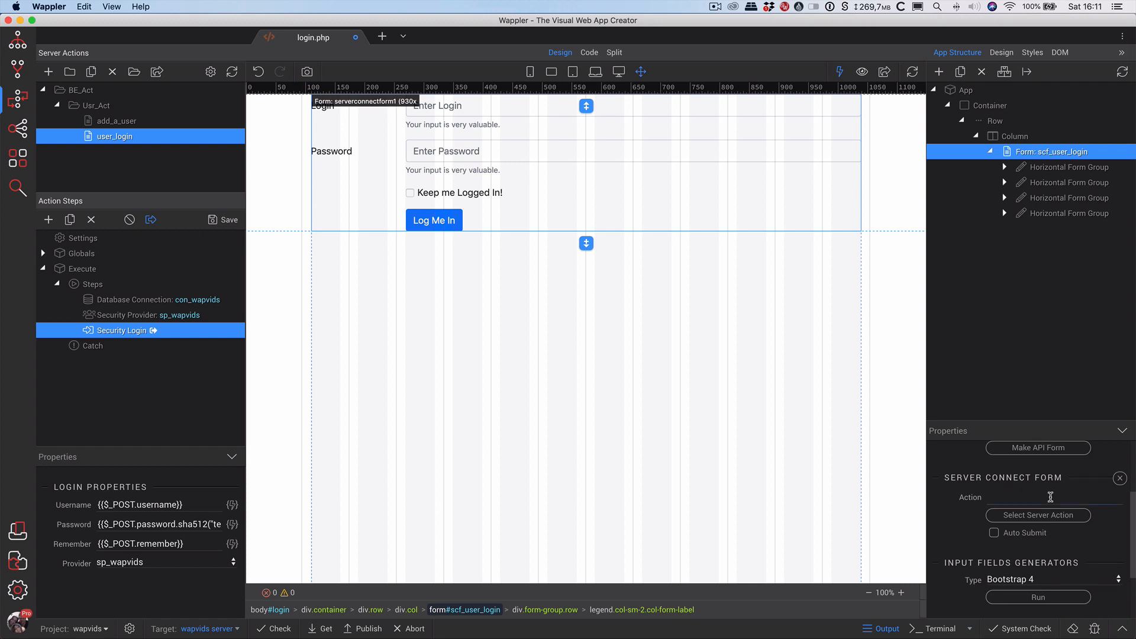
click(1050, 496)
double_click(470, 165)
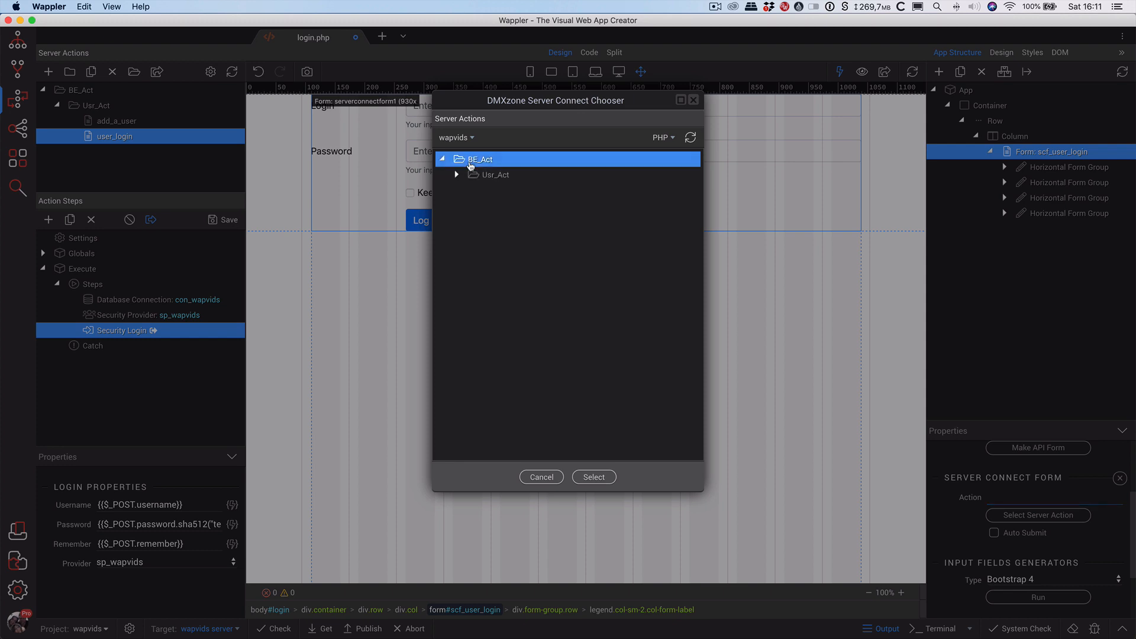
double_click(491, 175)
click(514, 205)
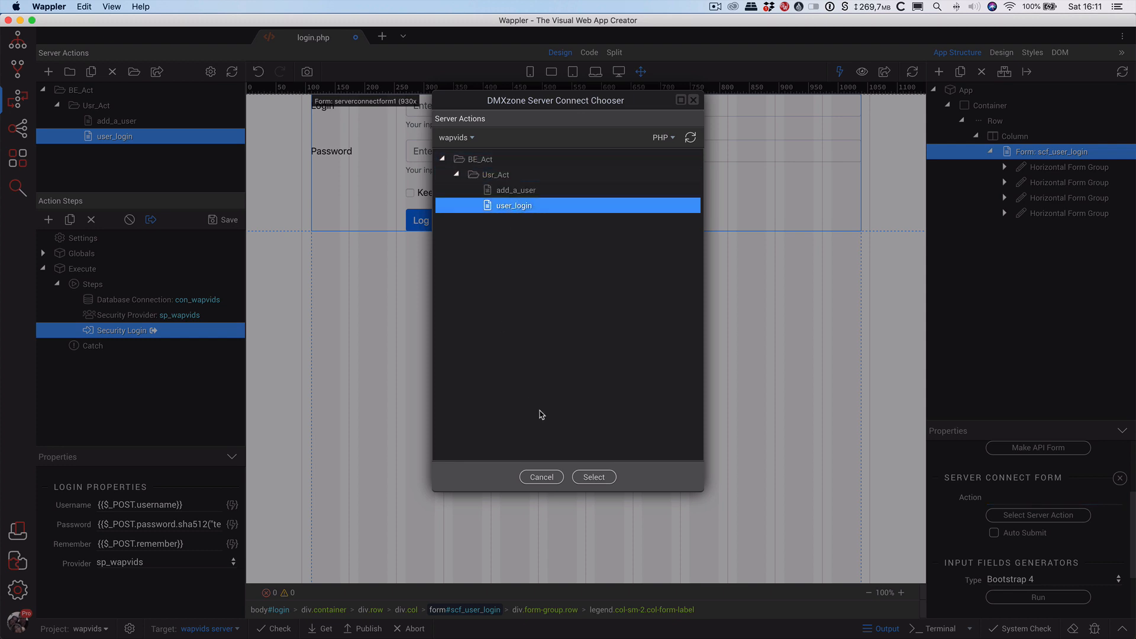
click(588, 478)
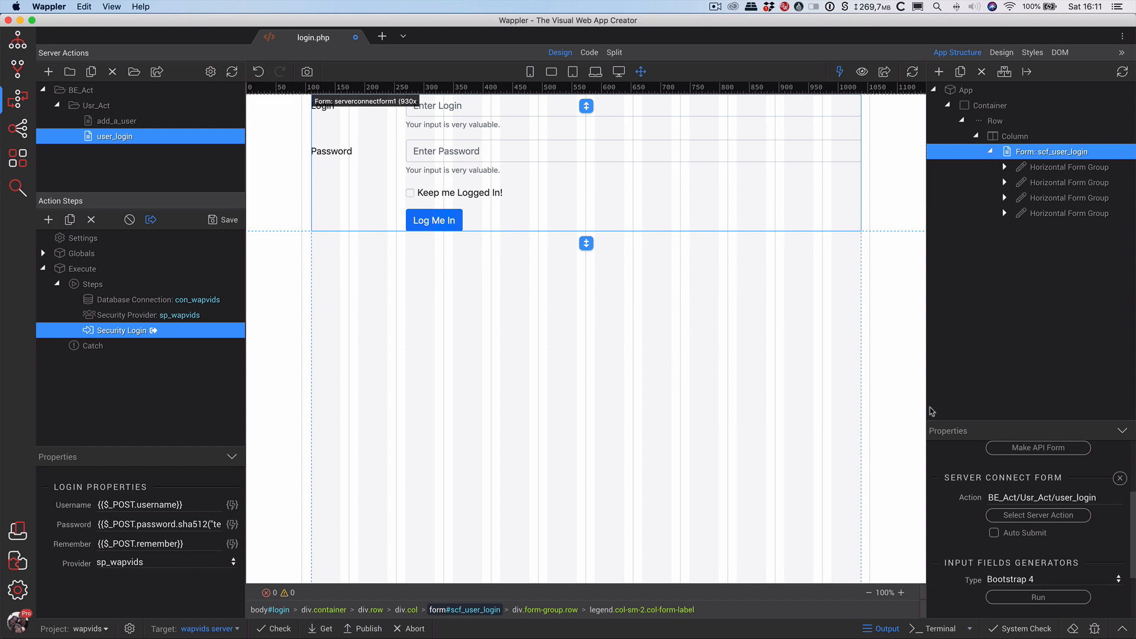
Save login.php and switch over to the browser.
scroll(968, 525, down, 2)
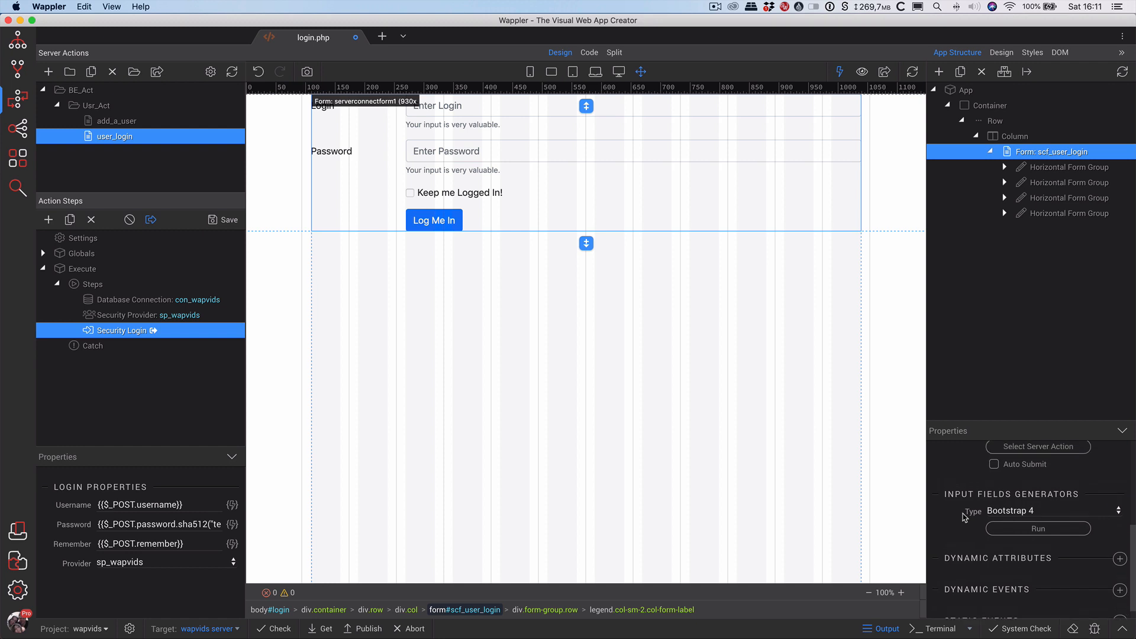
click(559, 344)
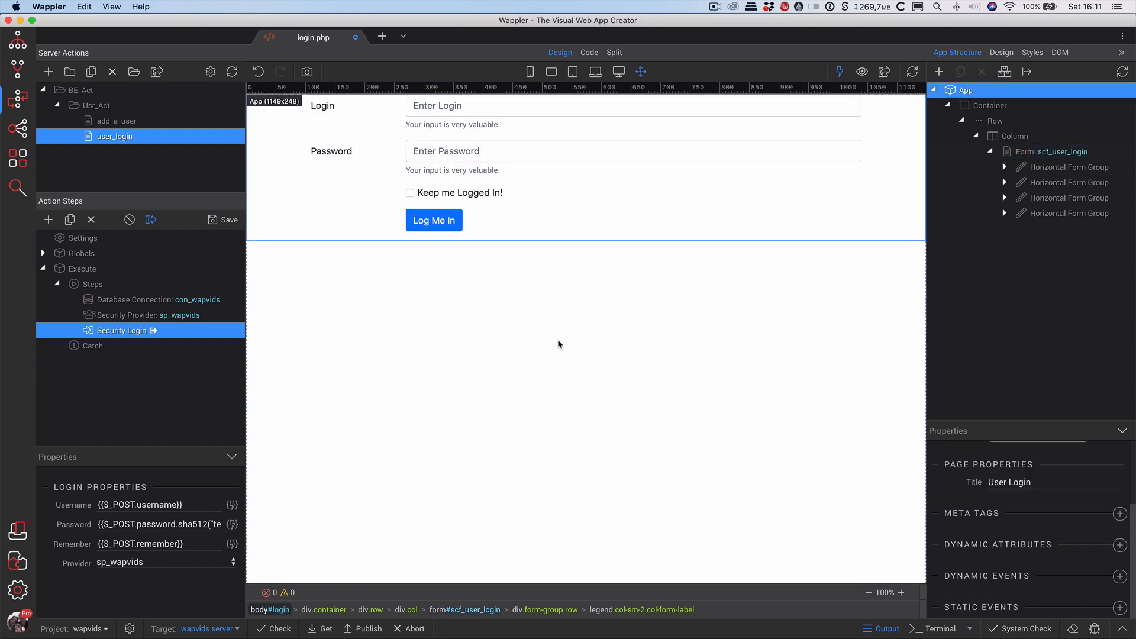
key(super+s)
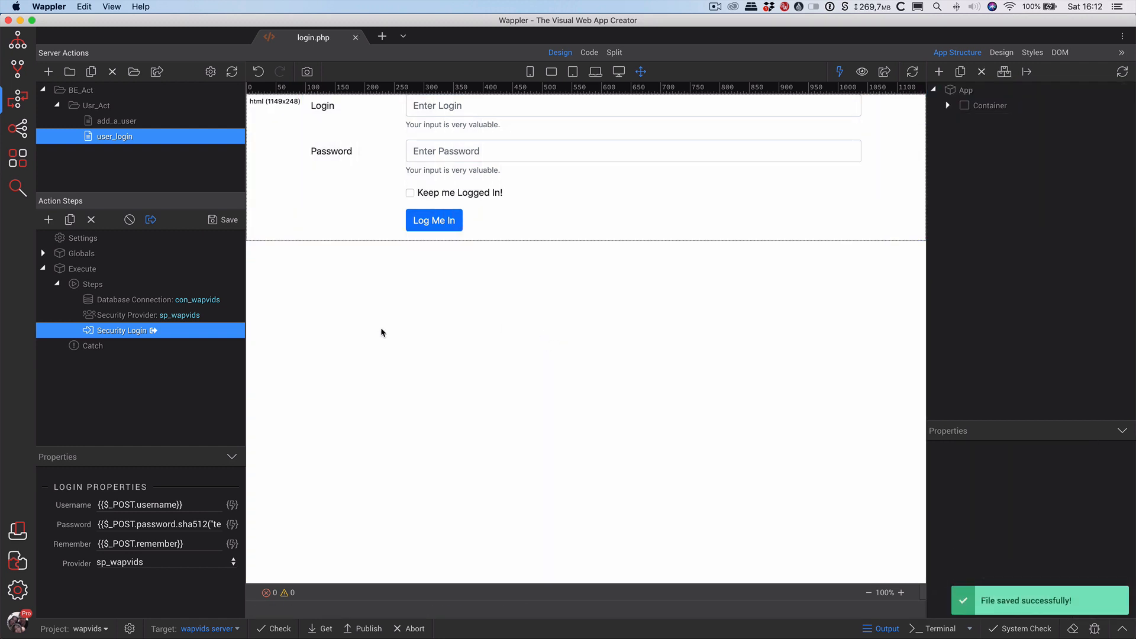
click(112, 121)
click(109, 137)
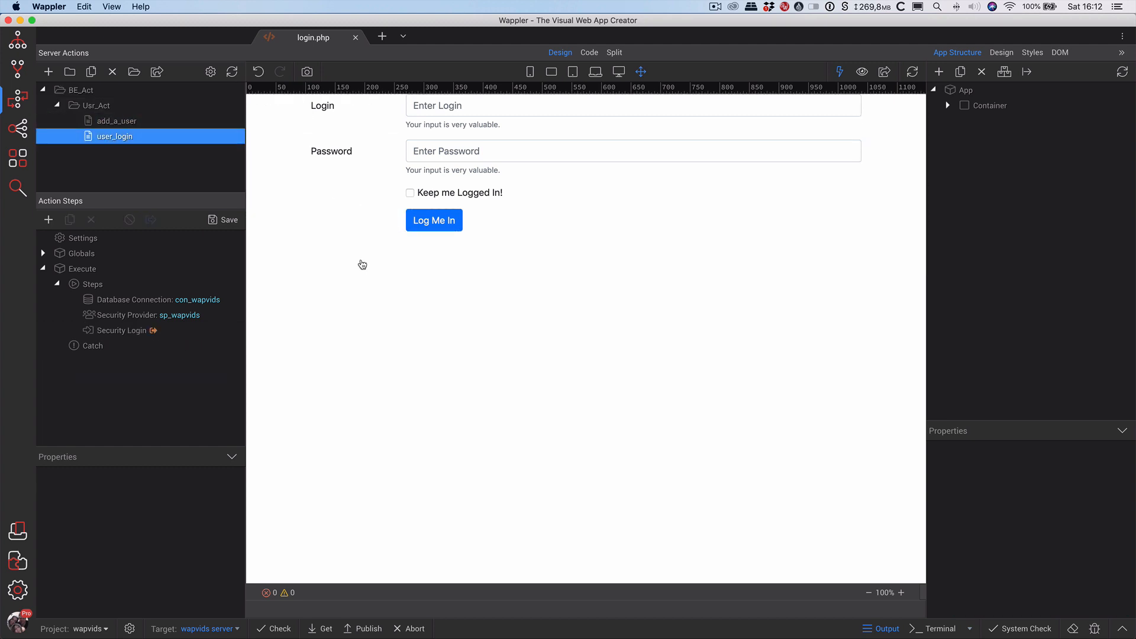
key(super+Tab)
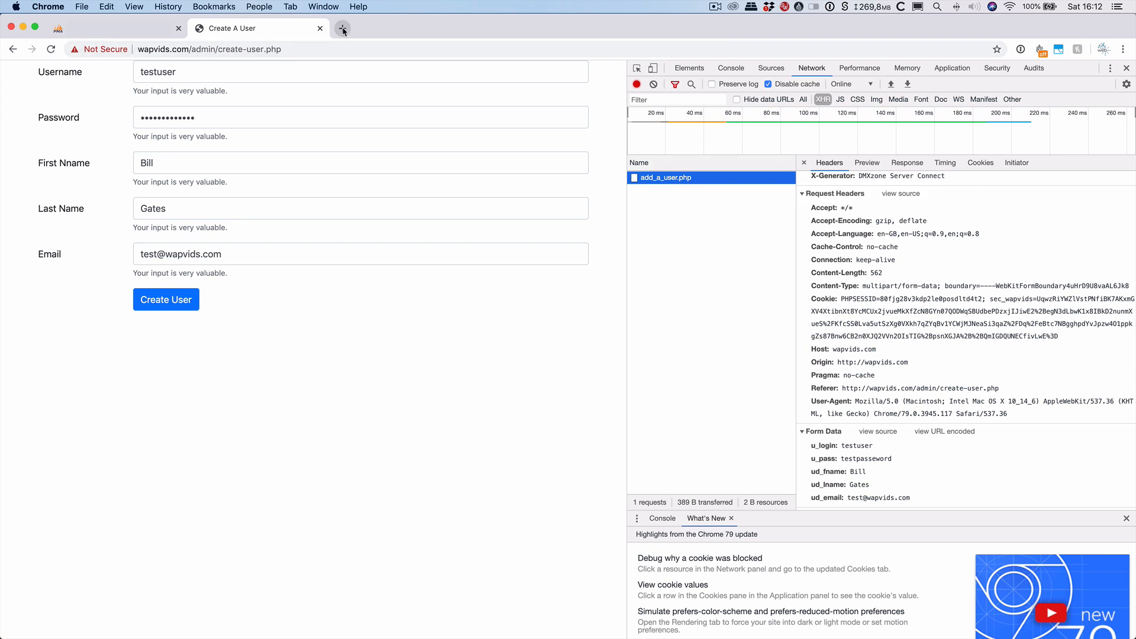
Open wapvids.com/admin/login.php in a new Chrome tab by editing the create-user address.
key(super+Tab)
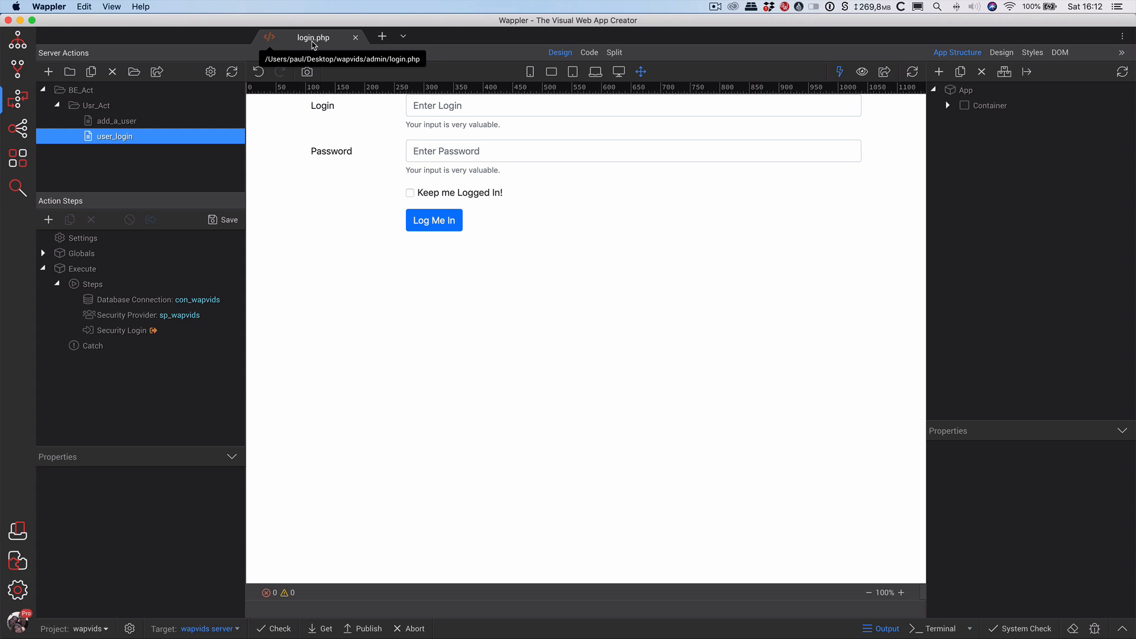
key(super+Tab)
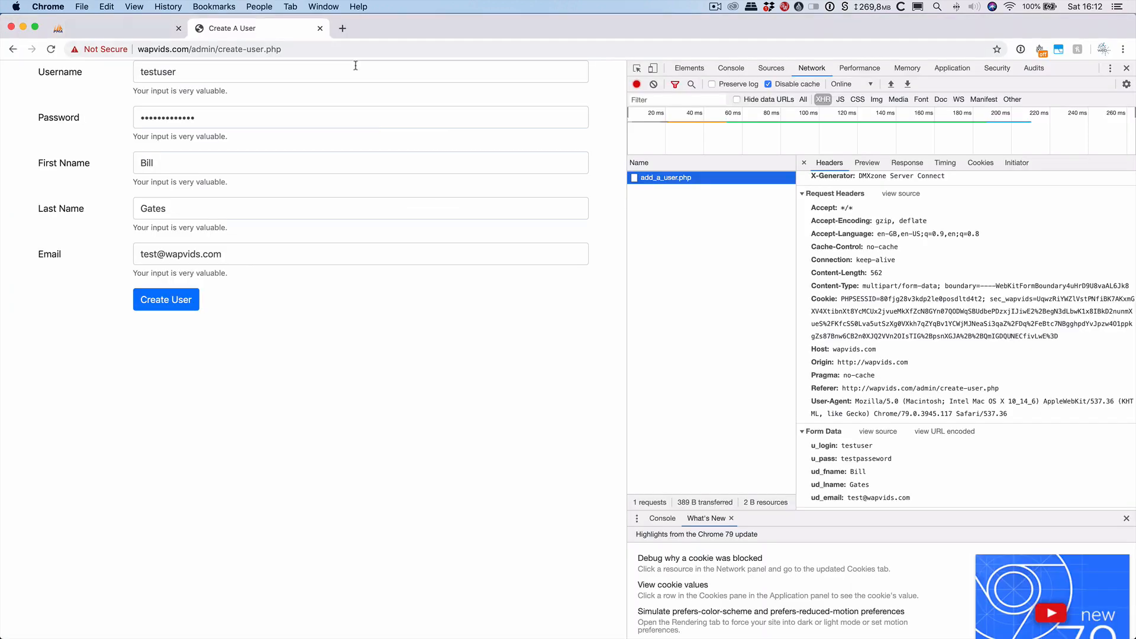
click(342, 29)
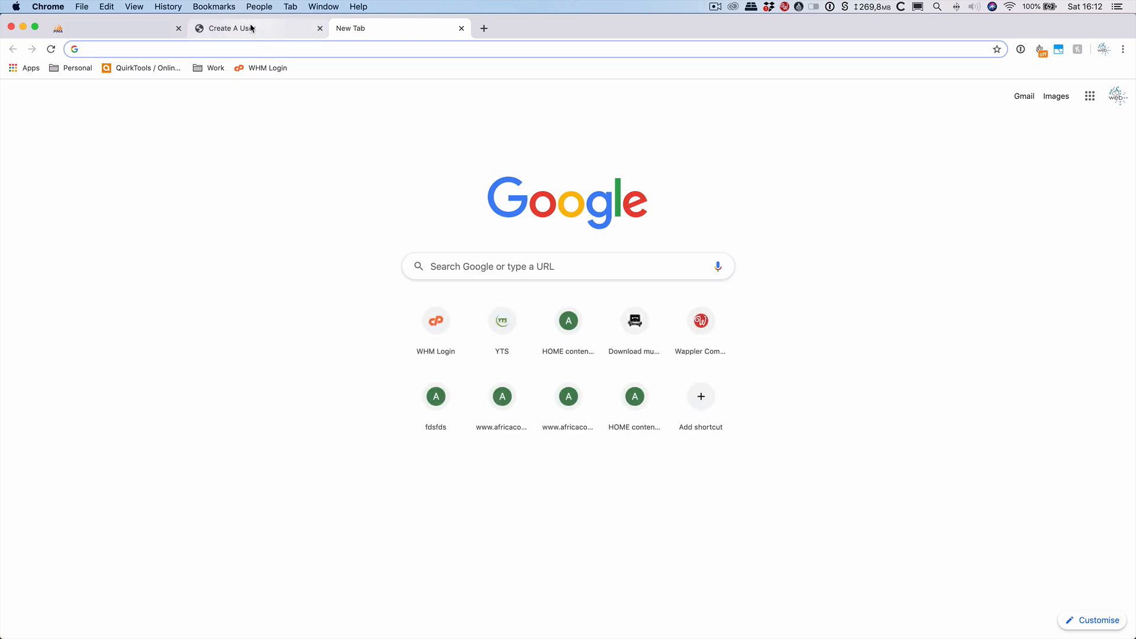
click(251, 28)
click(283, 48)
key(super+c)
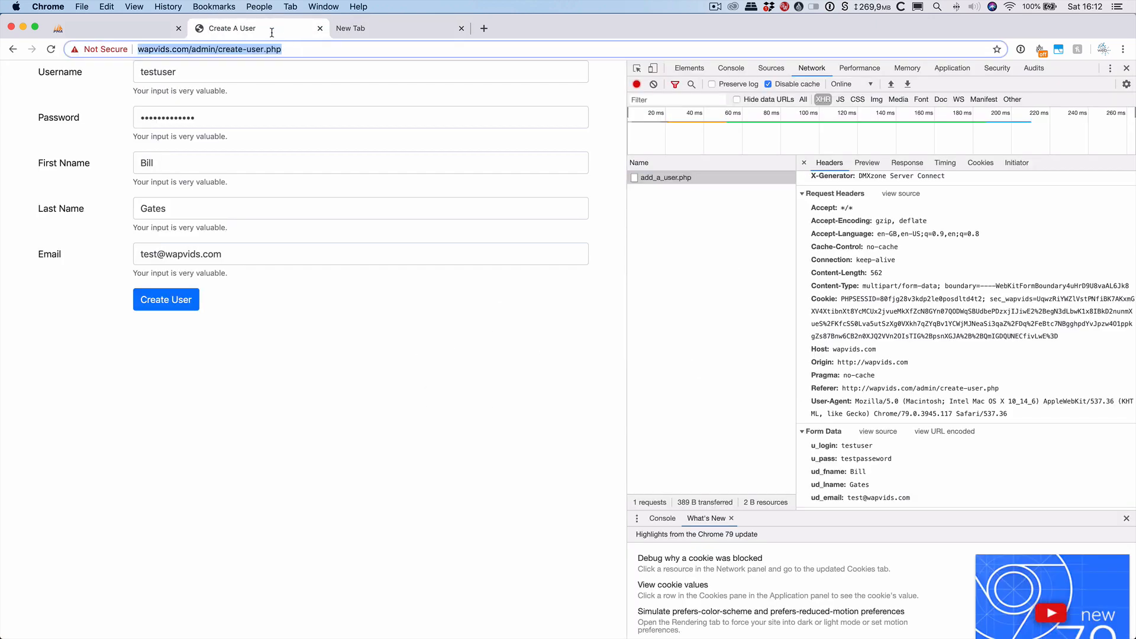
click(353, 29)
key(super+v)
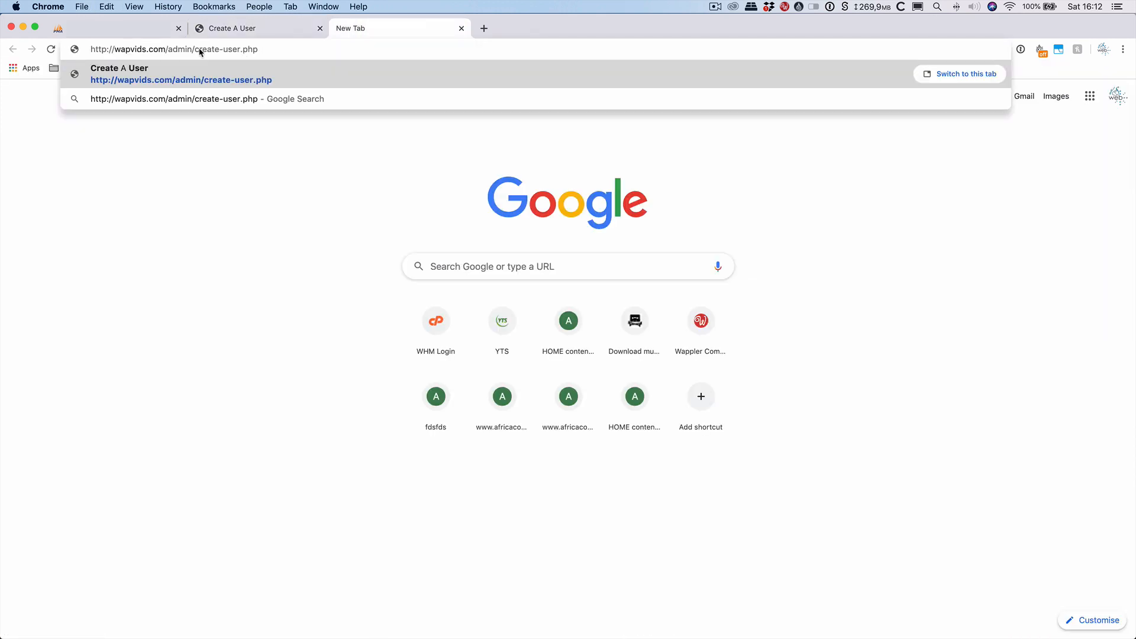
drag(194, 50, 237, 49)
text(login)
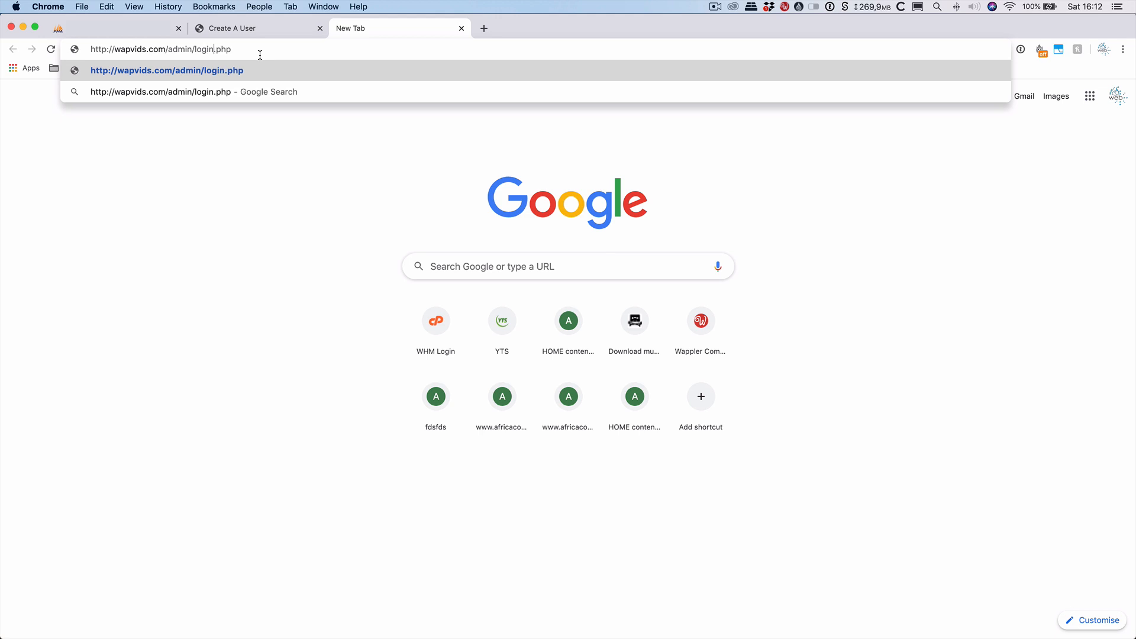
key(Return)
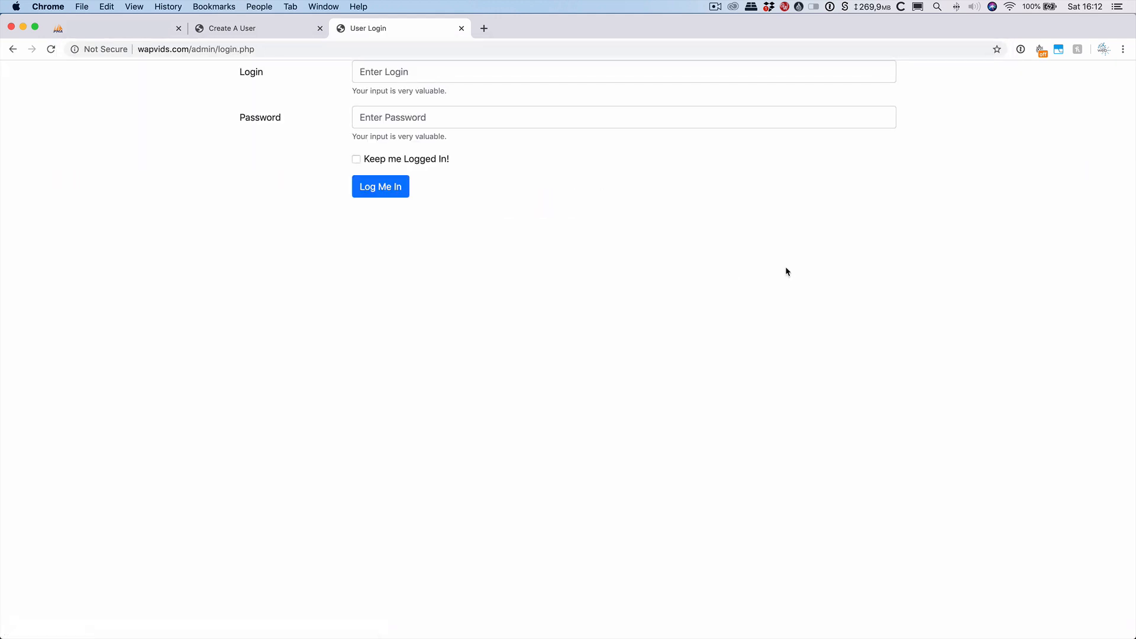
Open developer tools on the Network panel filtered to XHR requests.
right_click(825, 260)
click(864, 403)
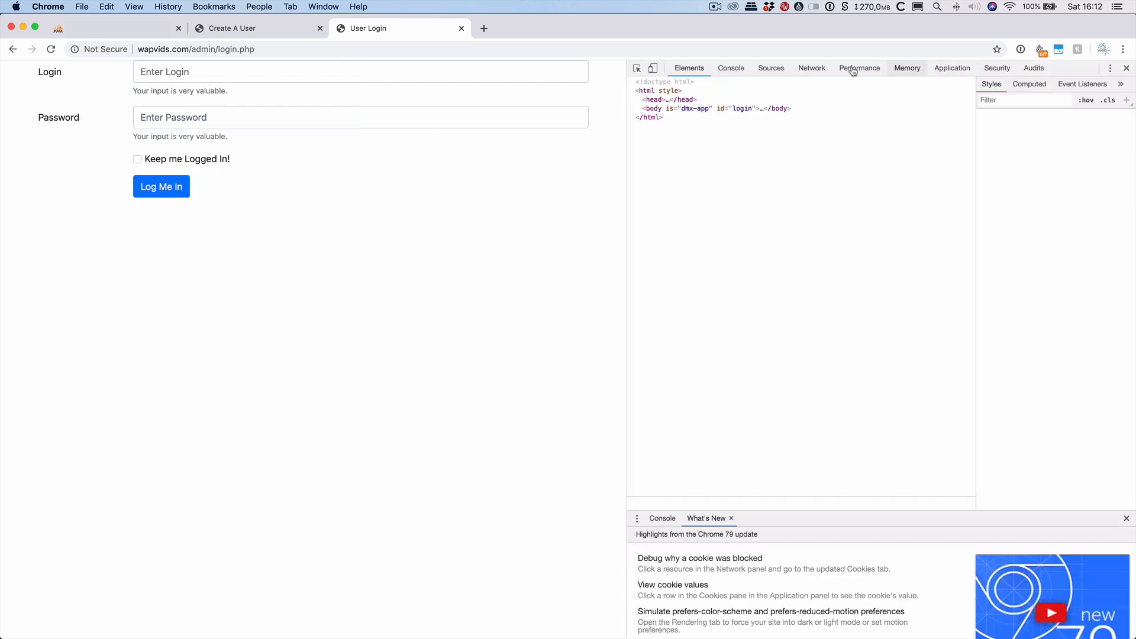
click(811, 68)
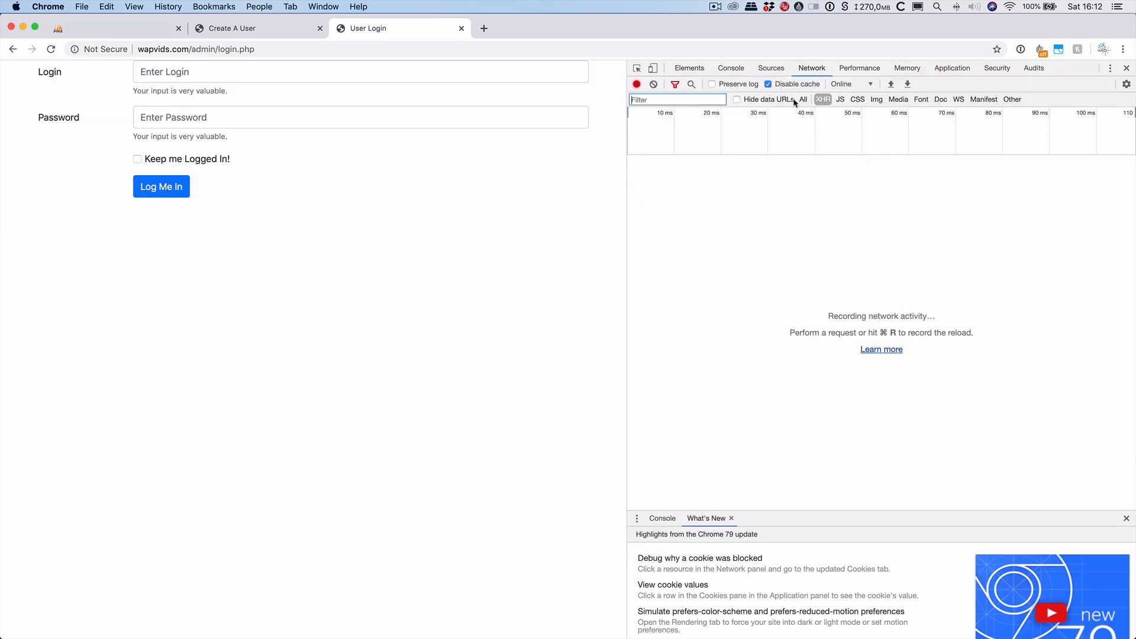
click(822, 99)
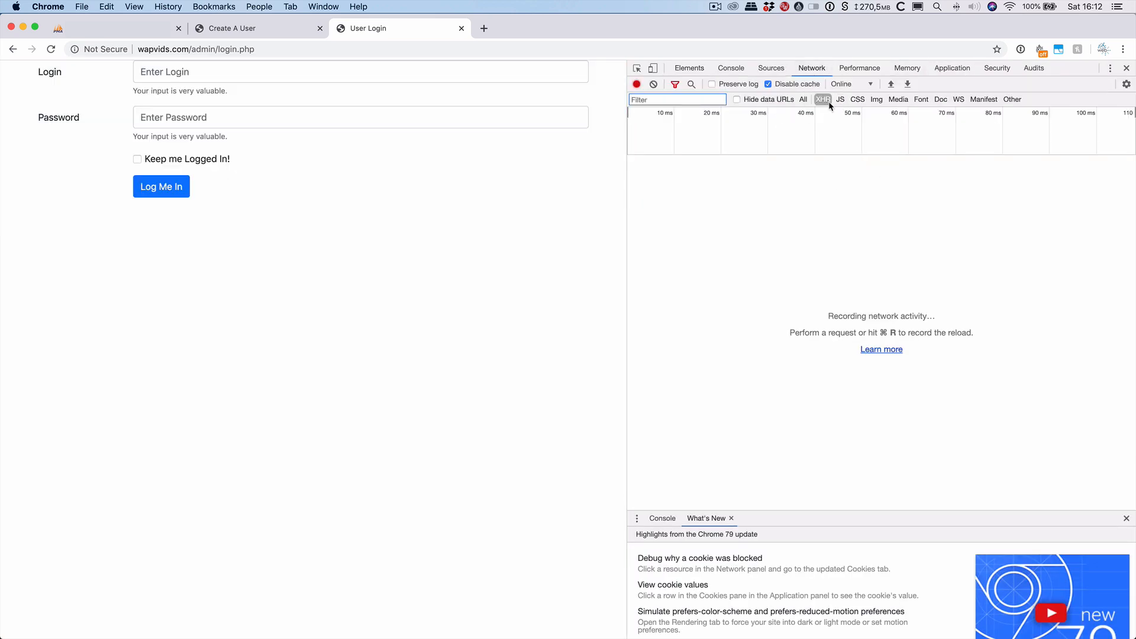
click(202, 77)
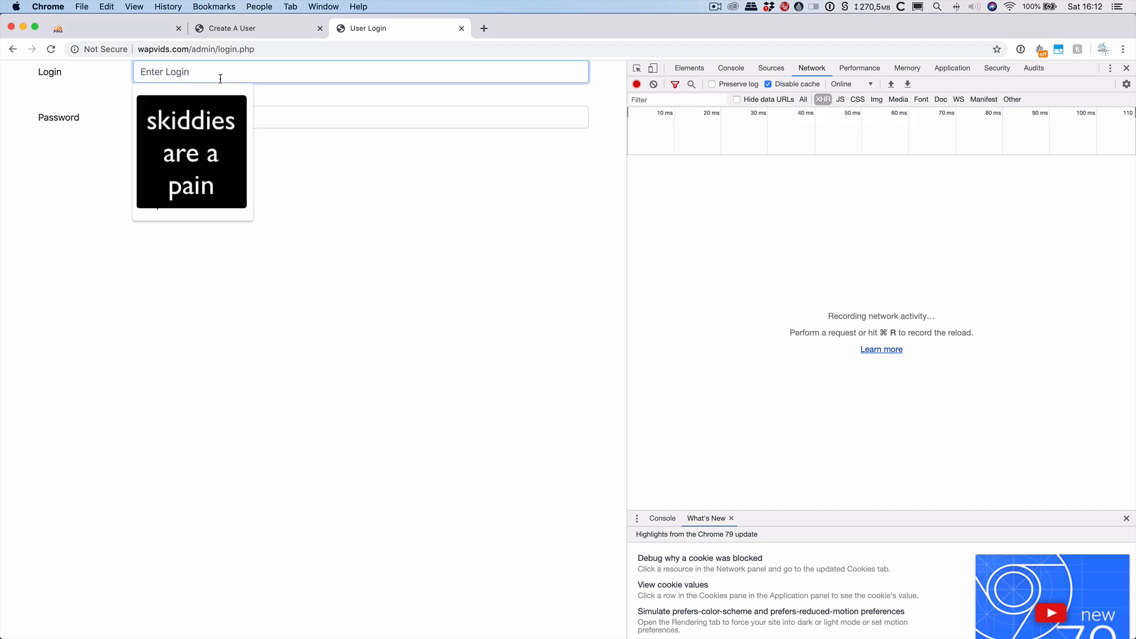
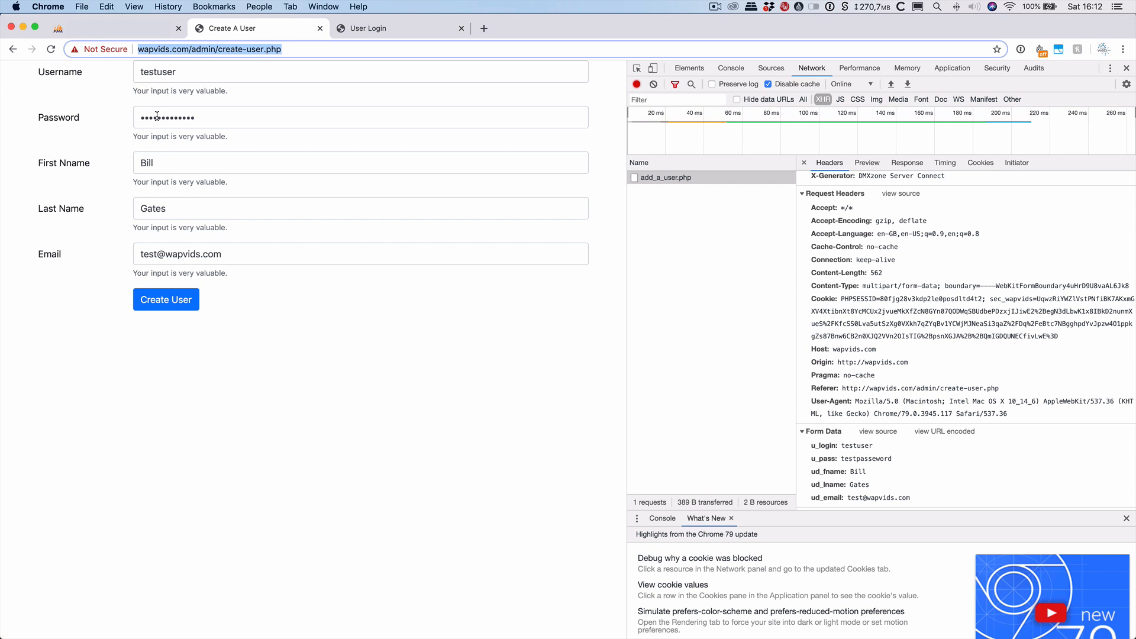
On User Login, submit testuser and its password with Keep me Logged In ticked.
click(435, 31)
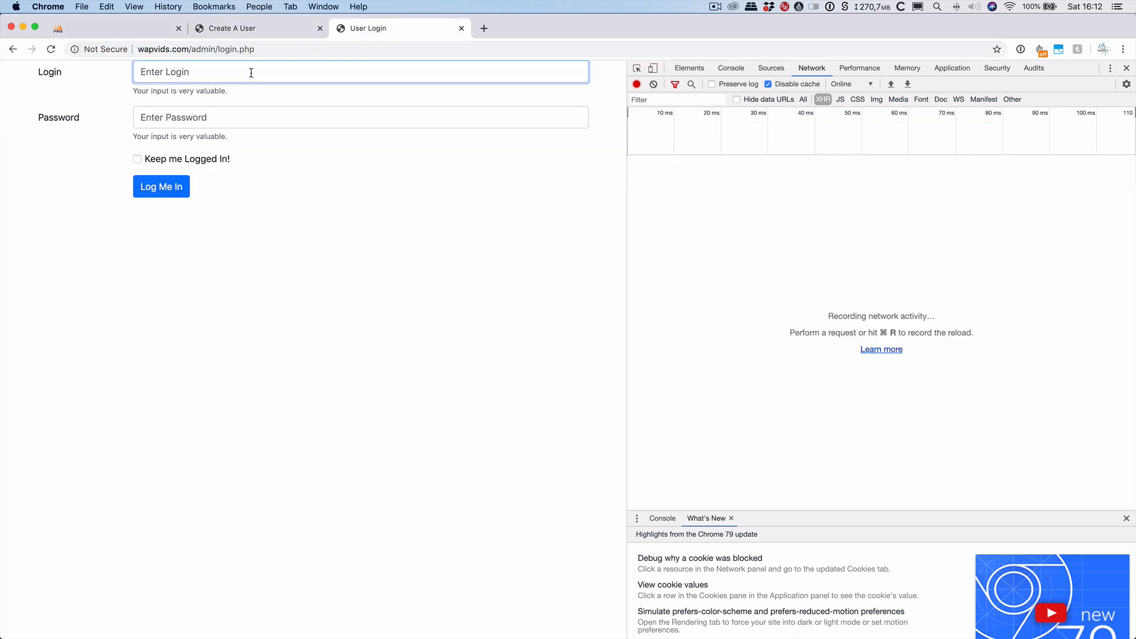
text(testuser)
click(177, 117)
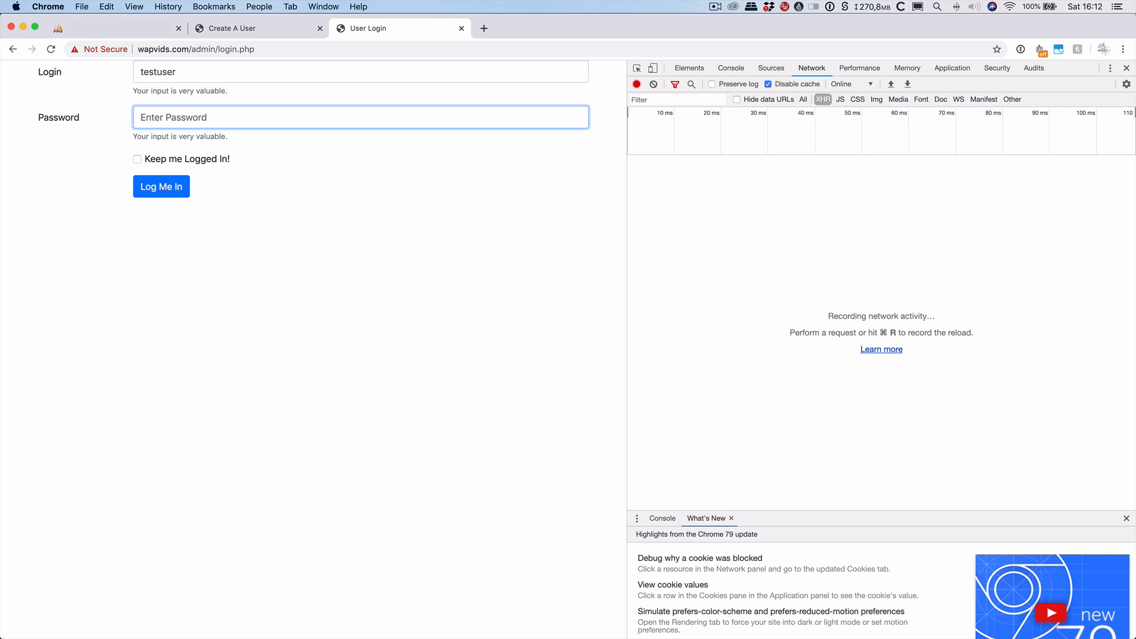
text(tes)
click(138, 159)
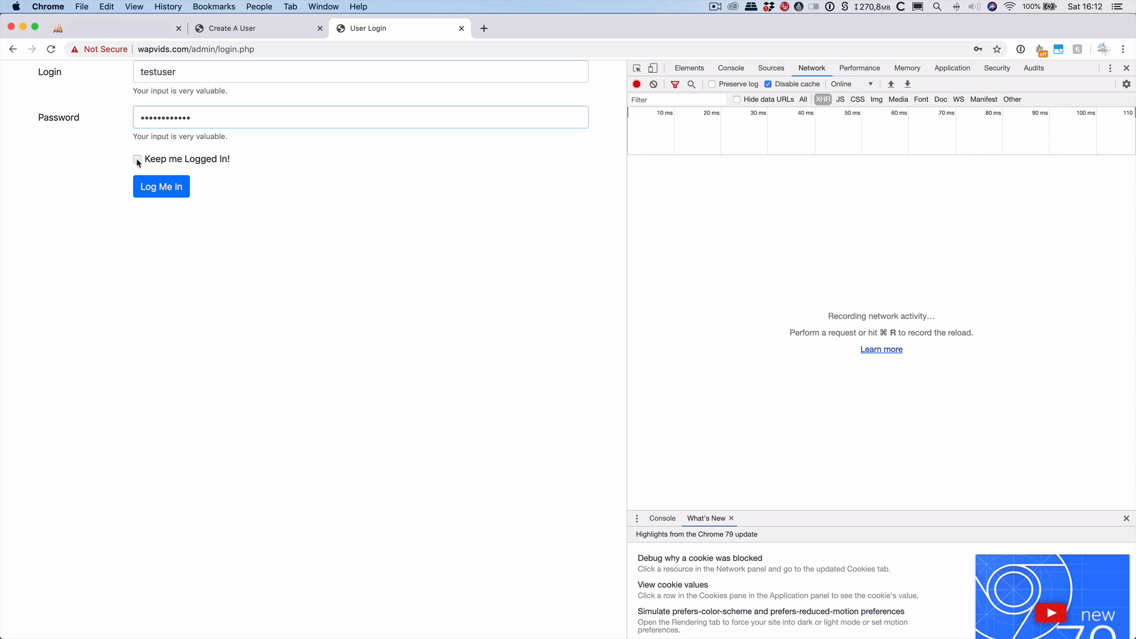
click(164, 196)
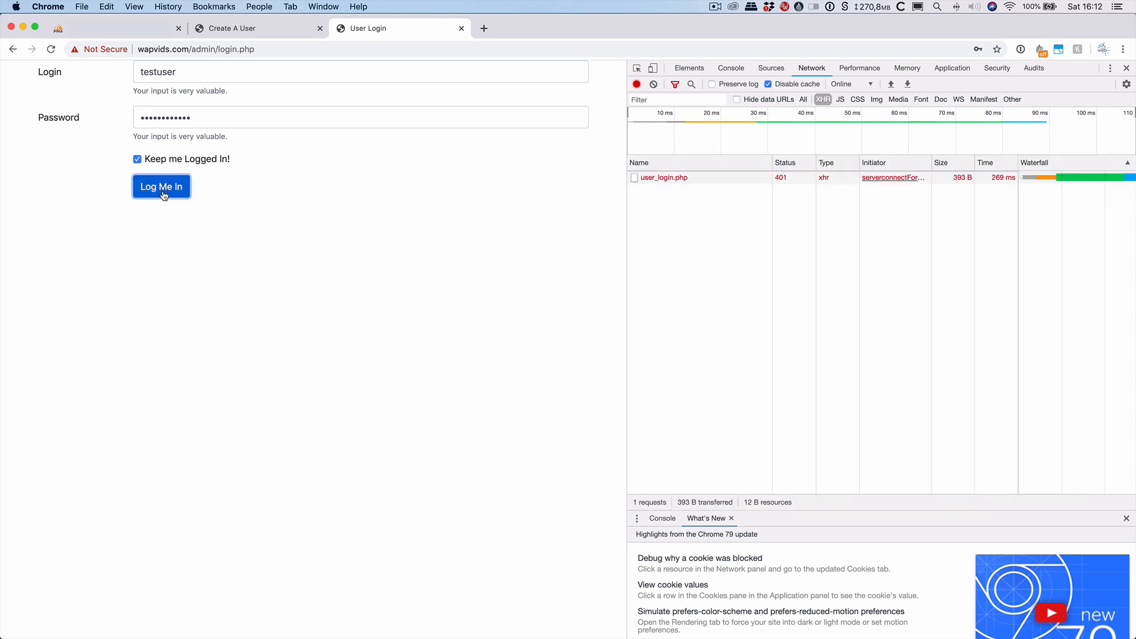
Inspect the 401 Unauthorized user_login.php response, then return to Create A User.
click(707, 185)
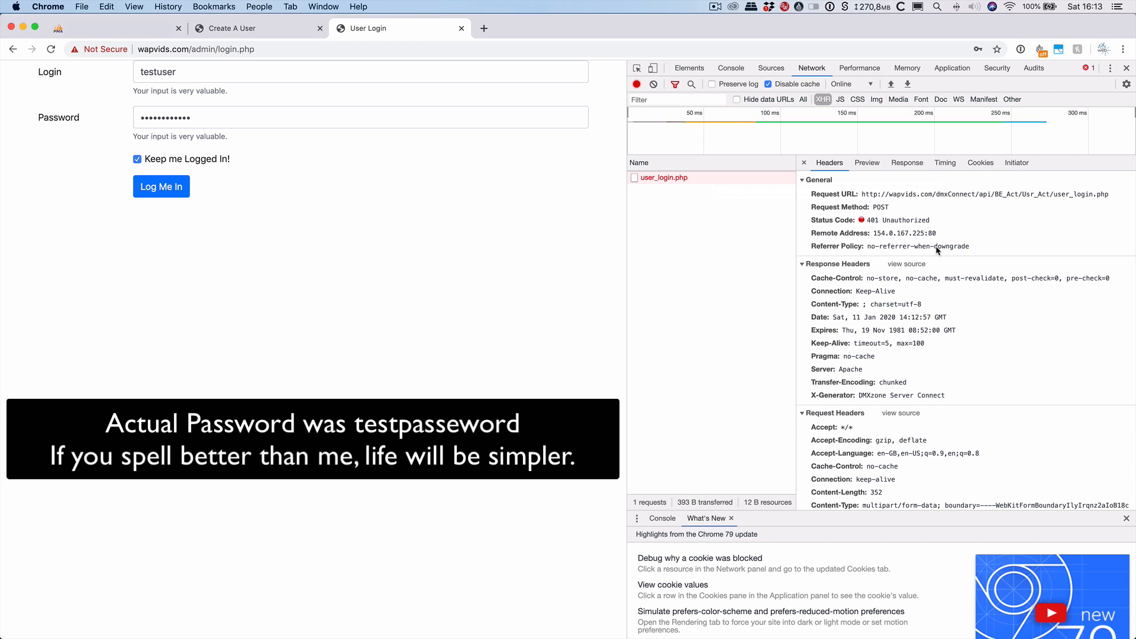
scroll(947, 453, down, 5)
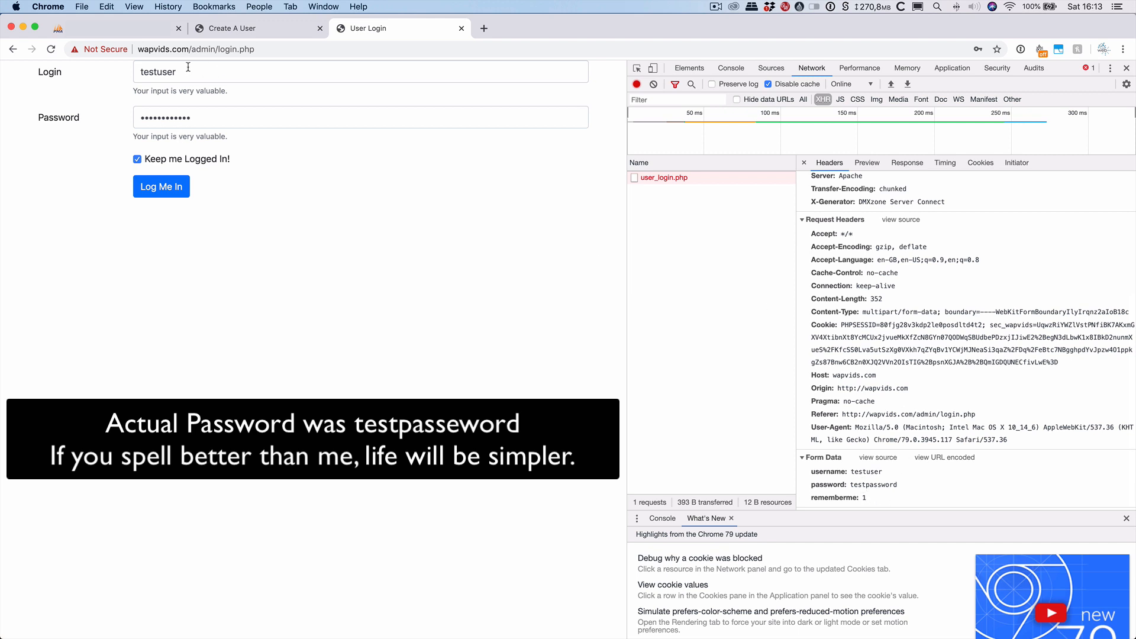
click(303, 73)
click(261, 33)
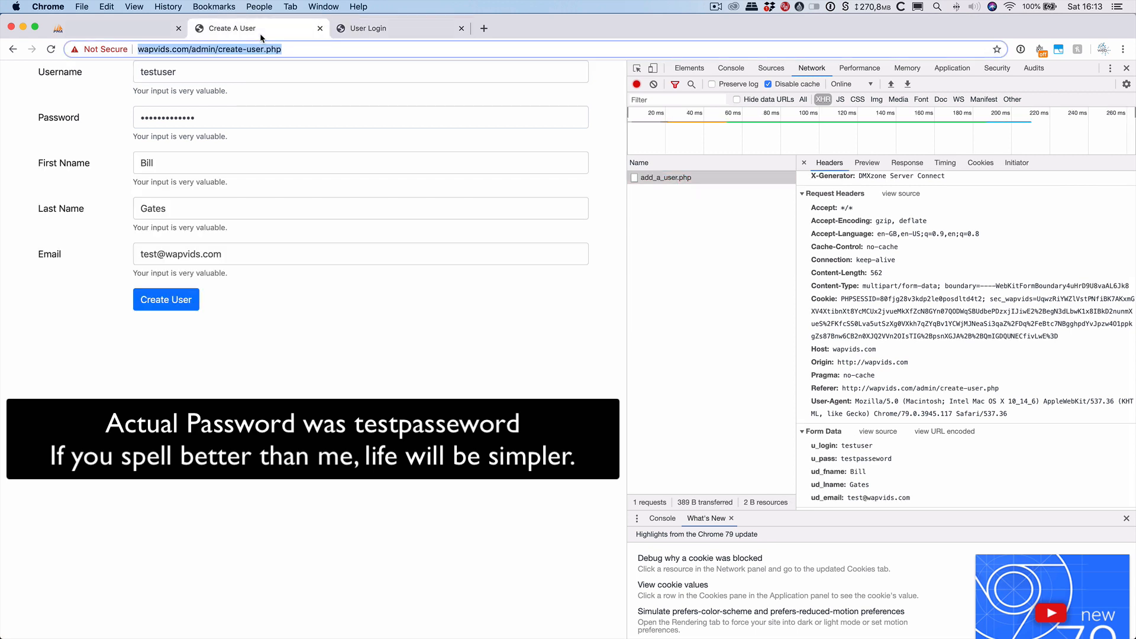
click(141, 32)
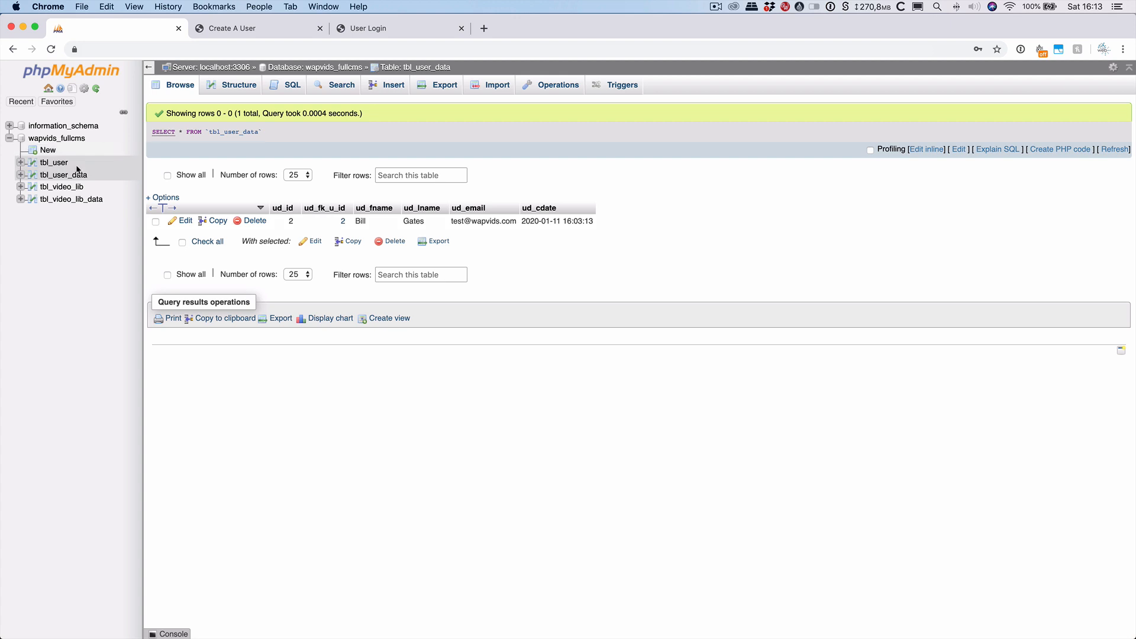
click(52, 168)
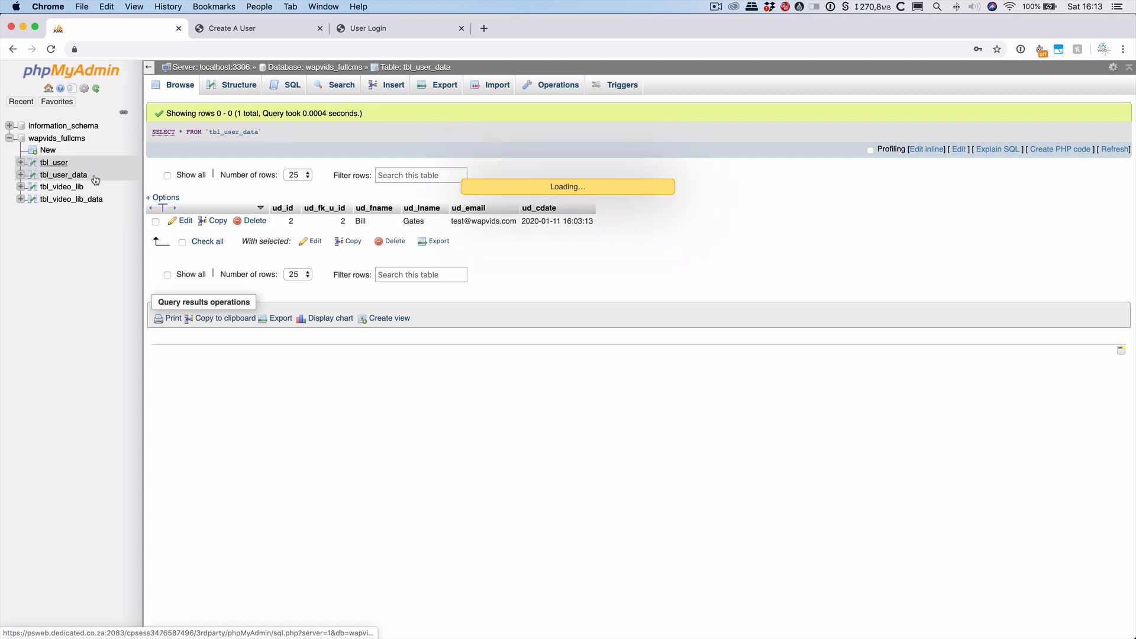
click(271, 28)
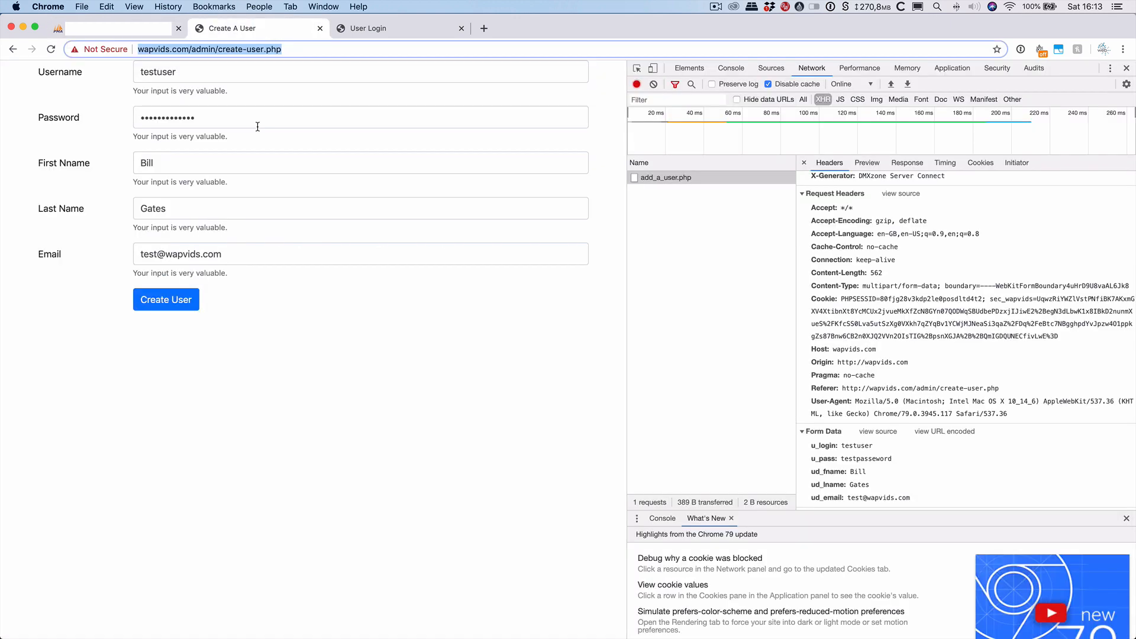
Change the username to testuser2, enter a new password, and make the names Bill2 Gates2.
click(416, 24)
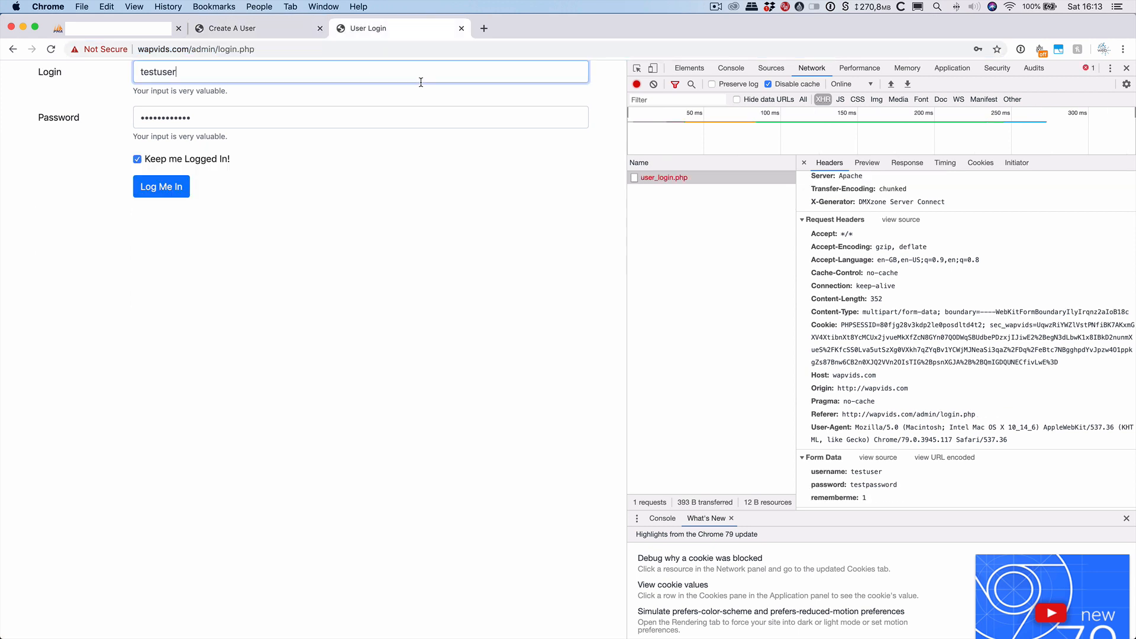
click(278, 29)
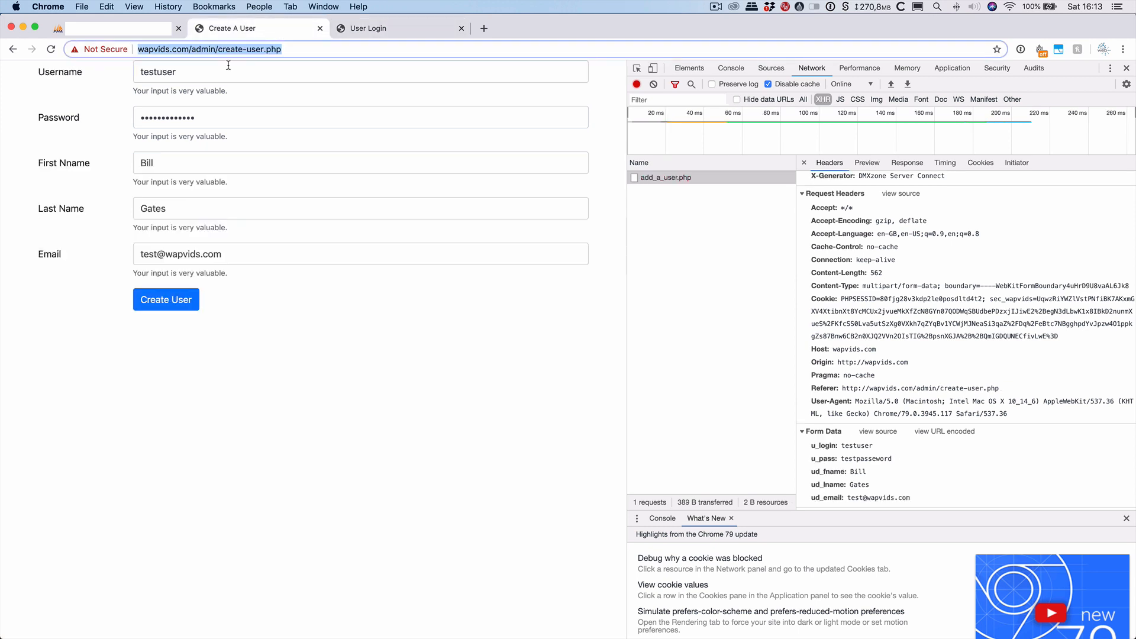
click(184, 71)
text(2)
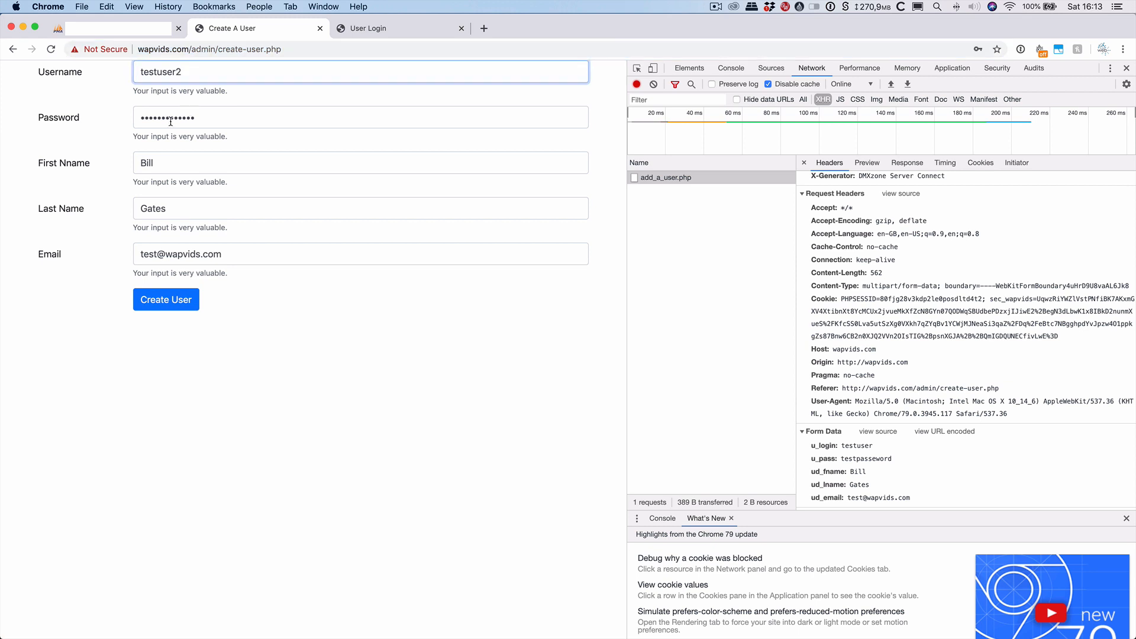
key(Tab)
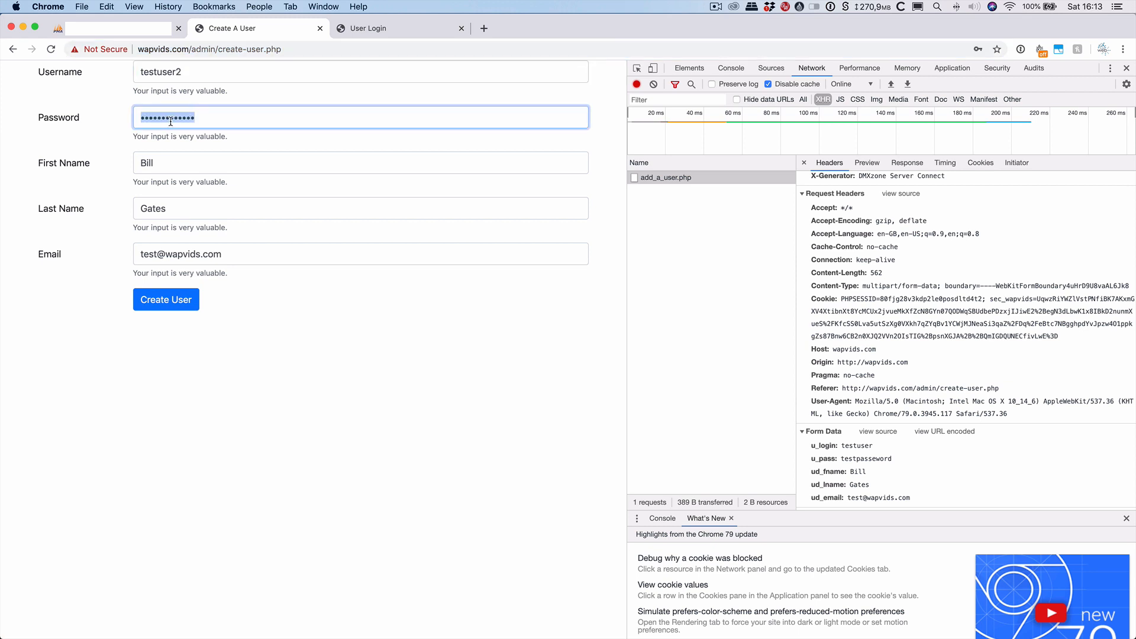
text(te)
key(Tab)
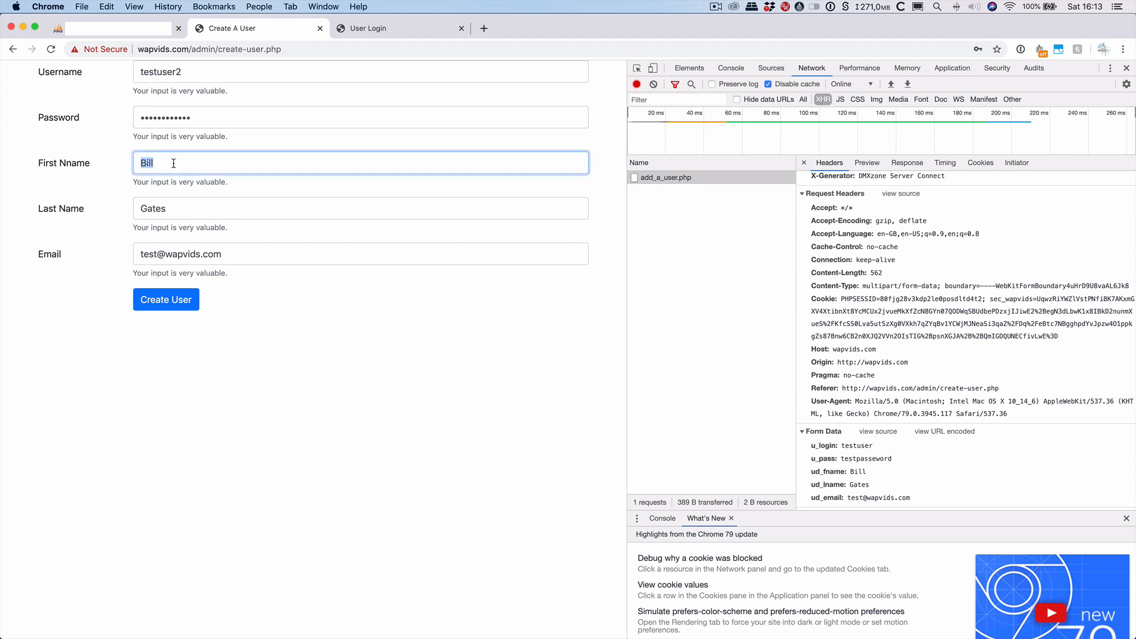
key(Right)
text(2)
key(Tab)
key(Right)
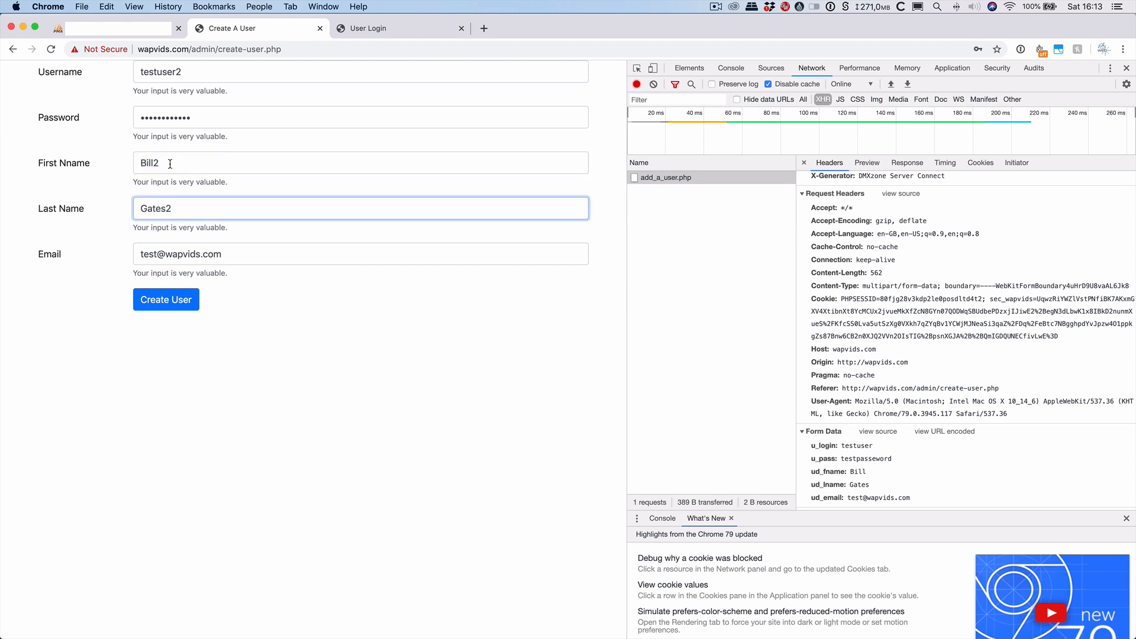
click(158, 253)
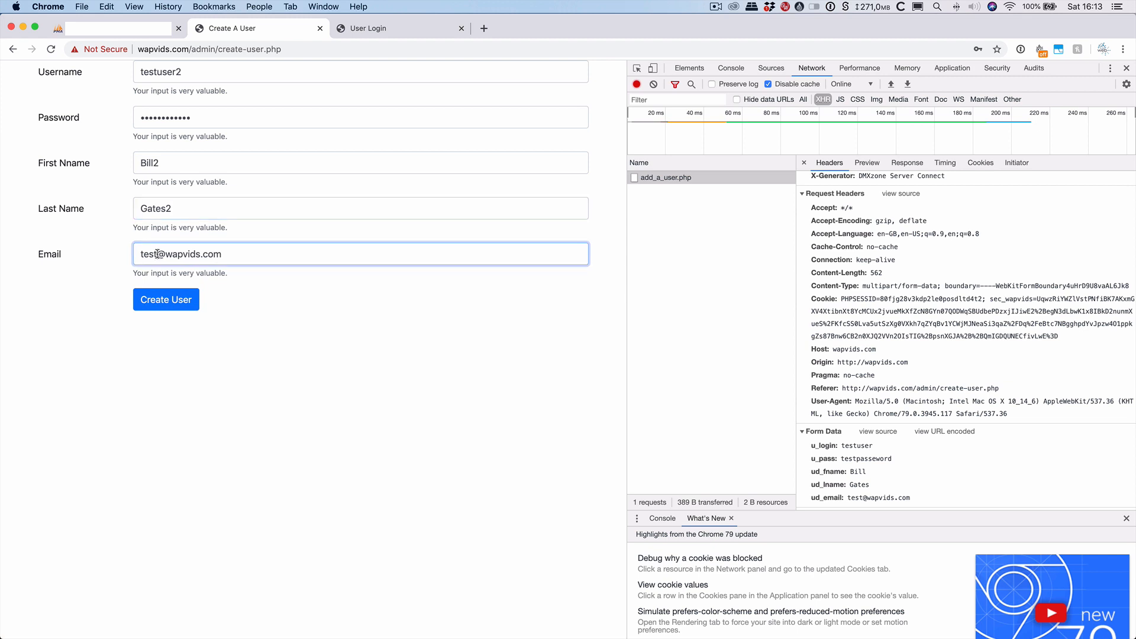
text(s)
key(BackSpace)
text(2)
click(166, 299)
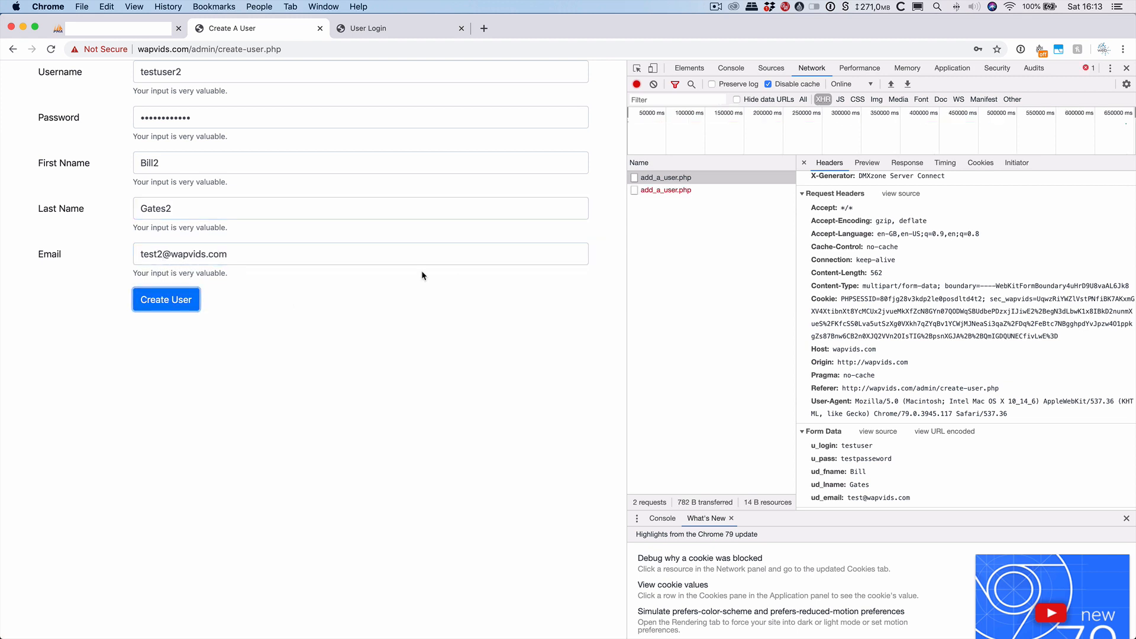
Glance between the User Login and Create A User pages, then switch to Wappler.
click(401, 27)
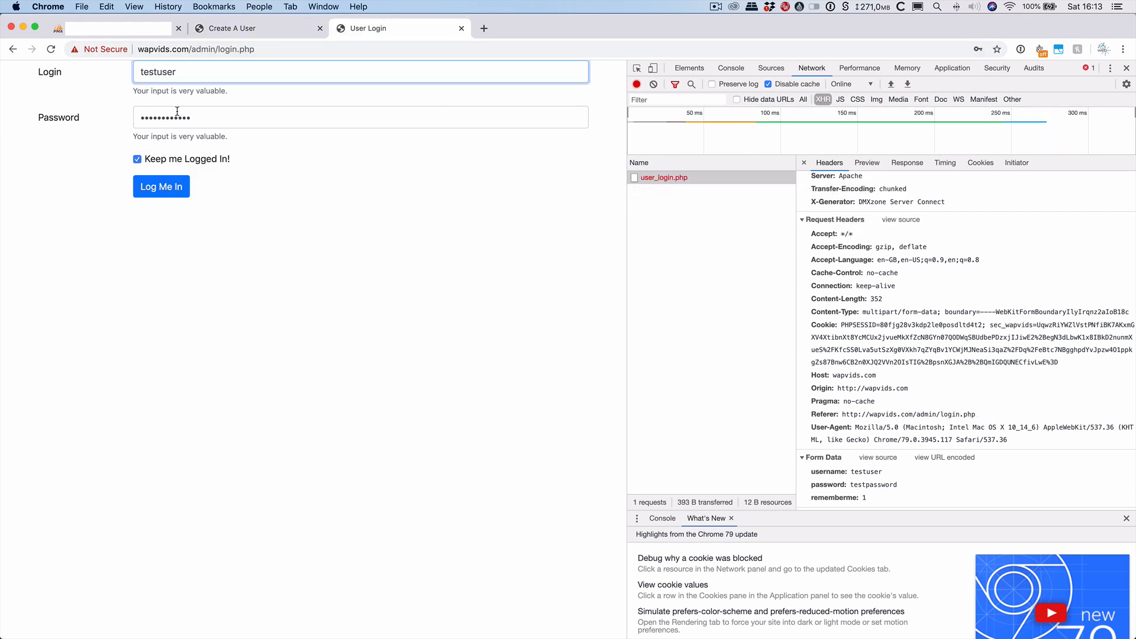
key(Tab)
click(272, 28)
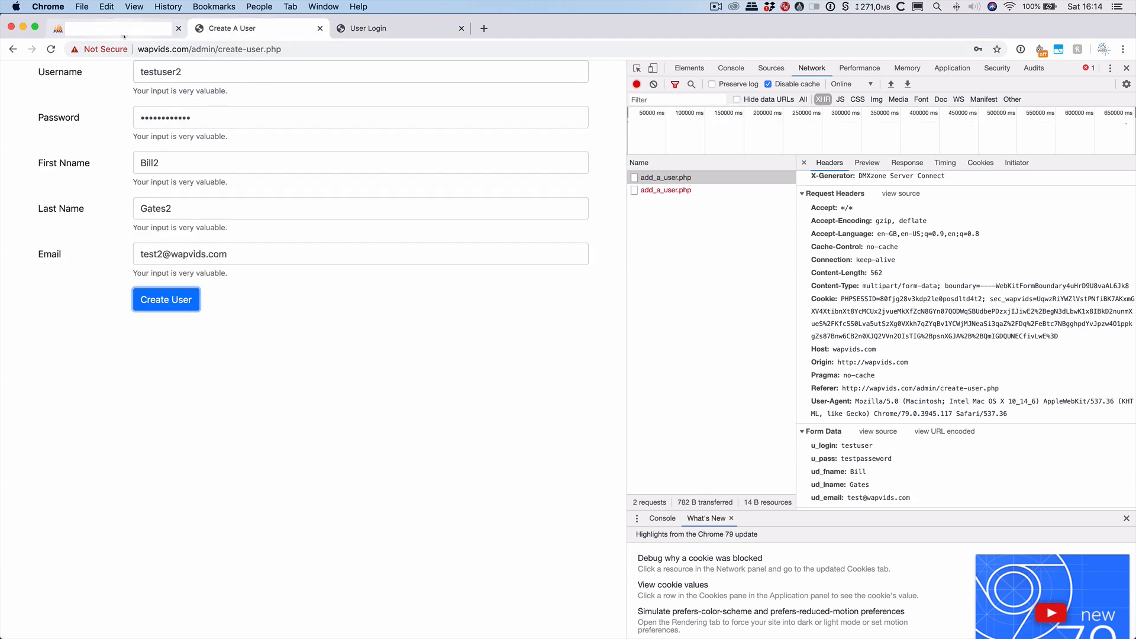
key(super+Tab)
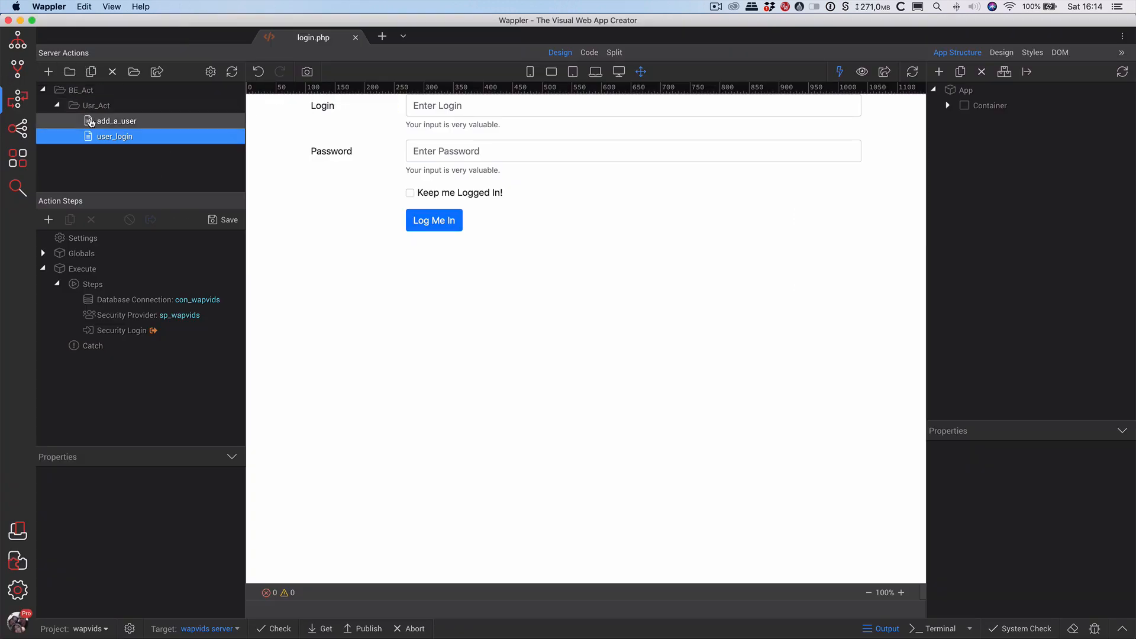
Disable and delete the Security Restrict step in add_a_user, then save the action.
click(114, 120)
click(125, 331)
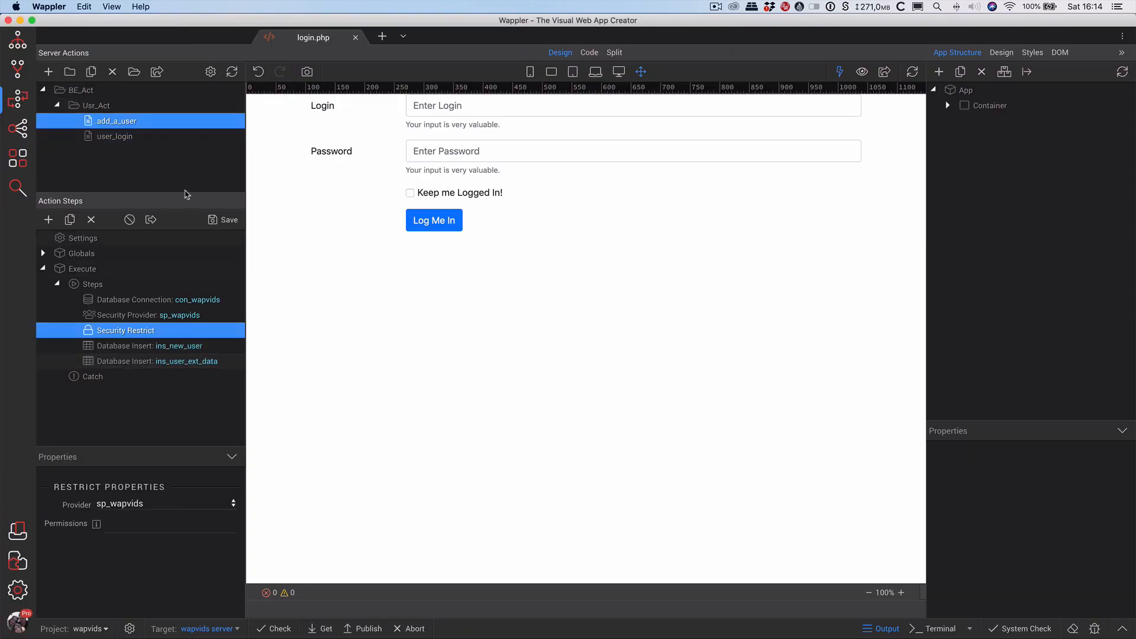
click(126, 220)
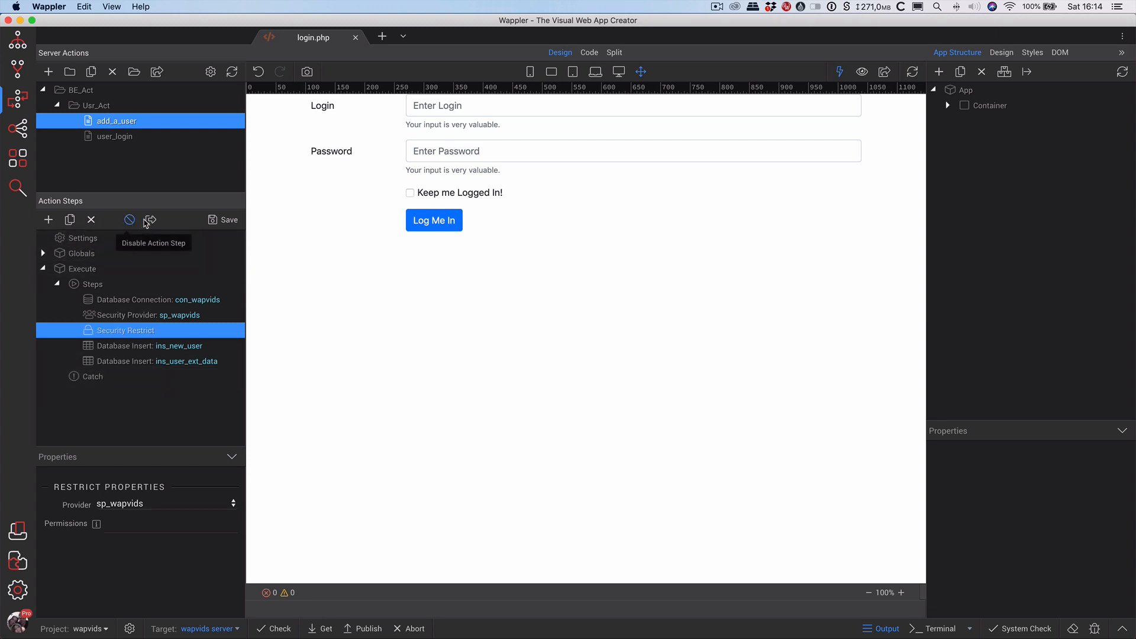
click(91, 219)
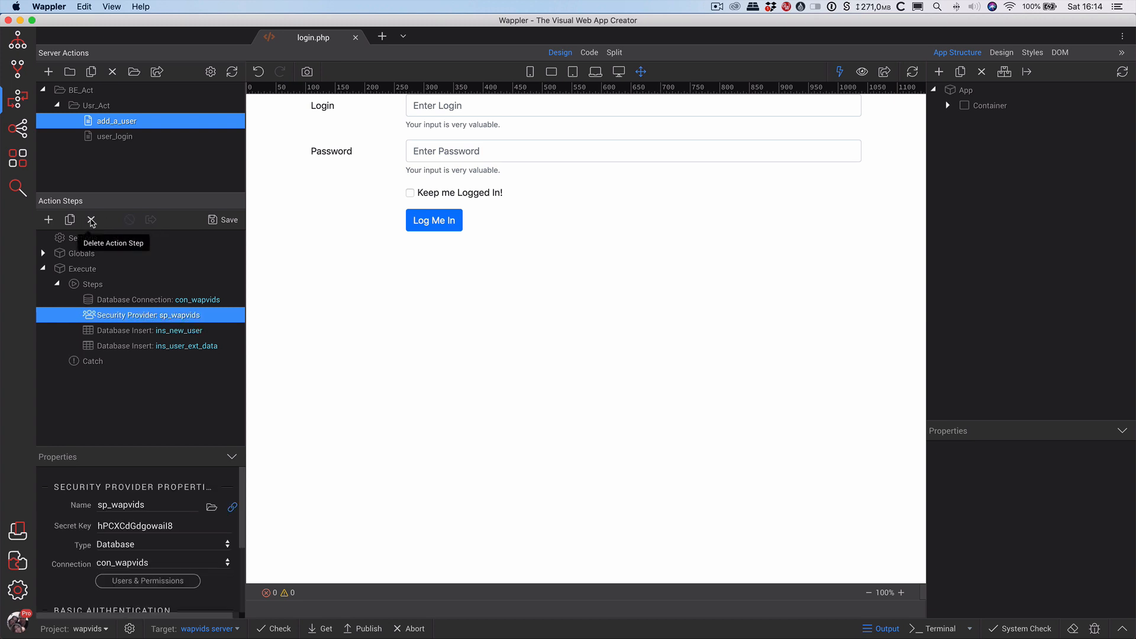
click(219, 220)
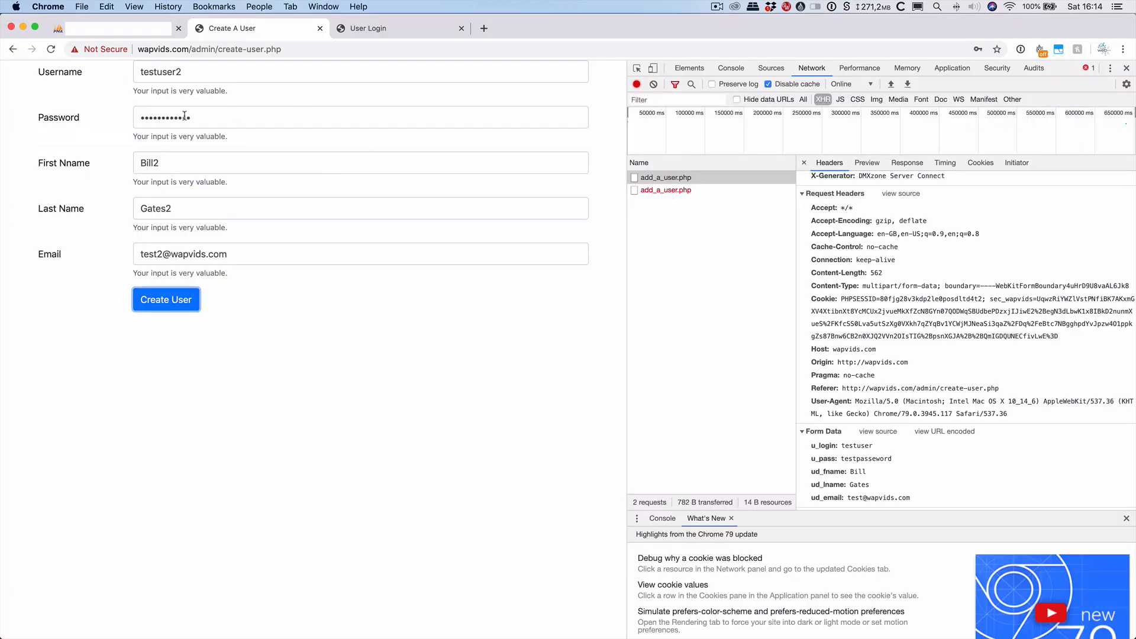
click(51, 49)
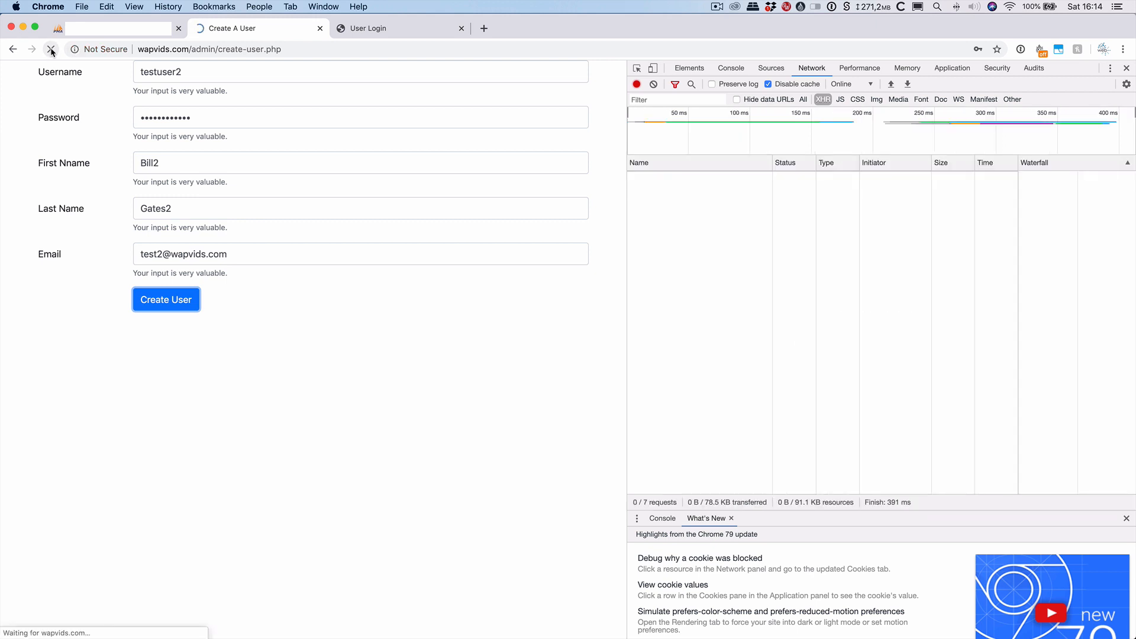
click(235, 71)
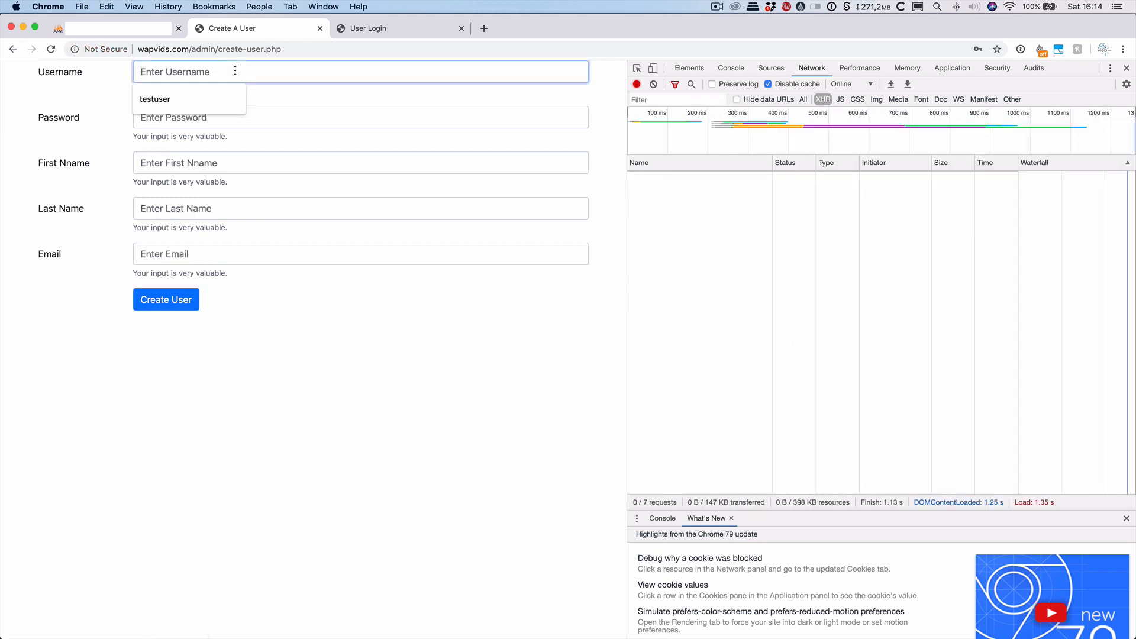
text(testuser2)
key(Tab)
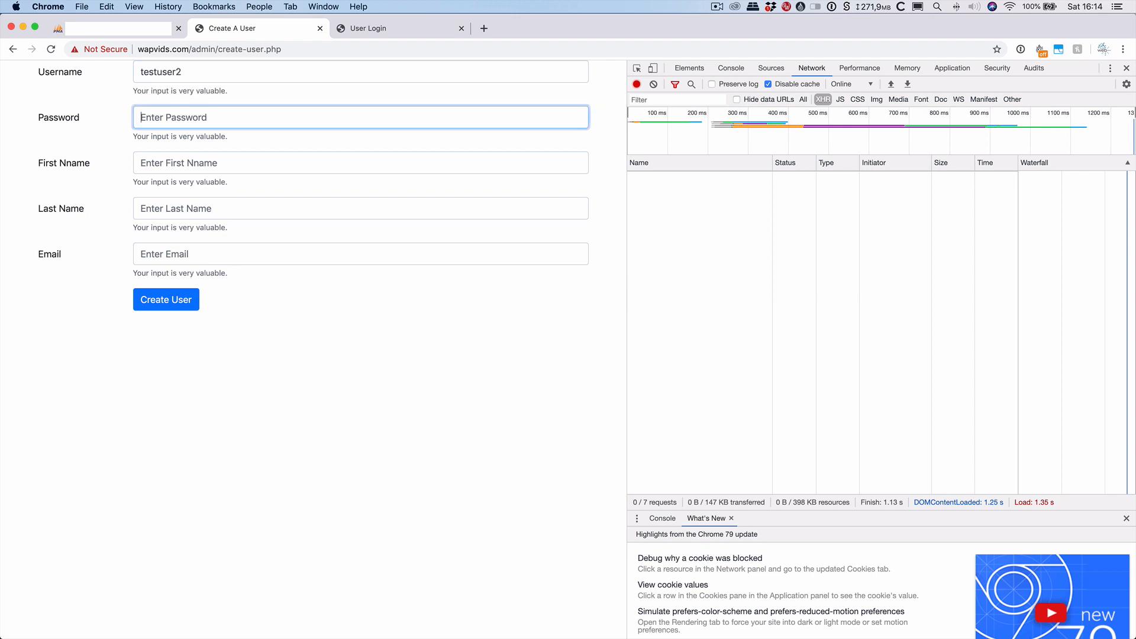
text(123)
key(Tab)
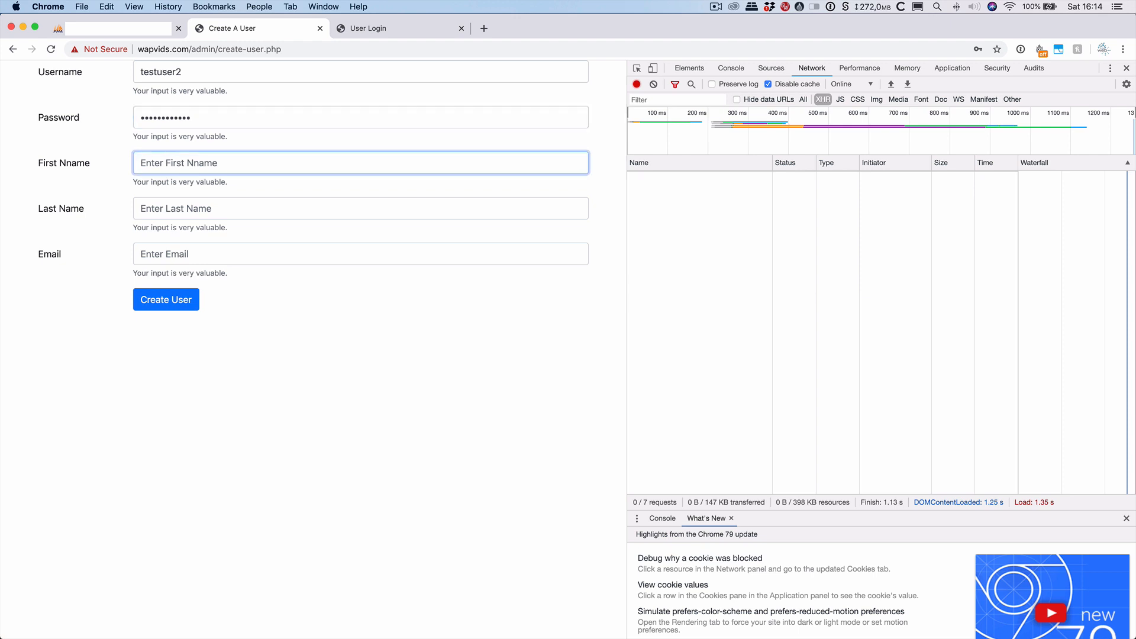
text(Bill2)
key(Tab)
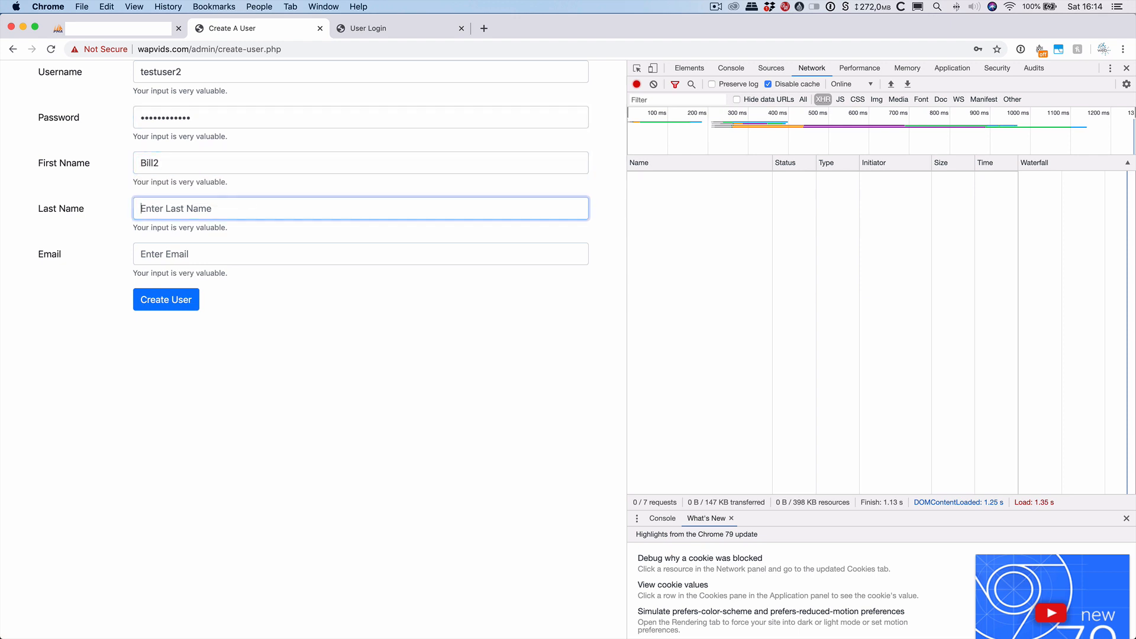
text(Gates2)
key(Tab)
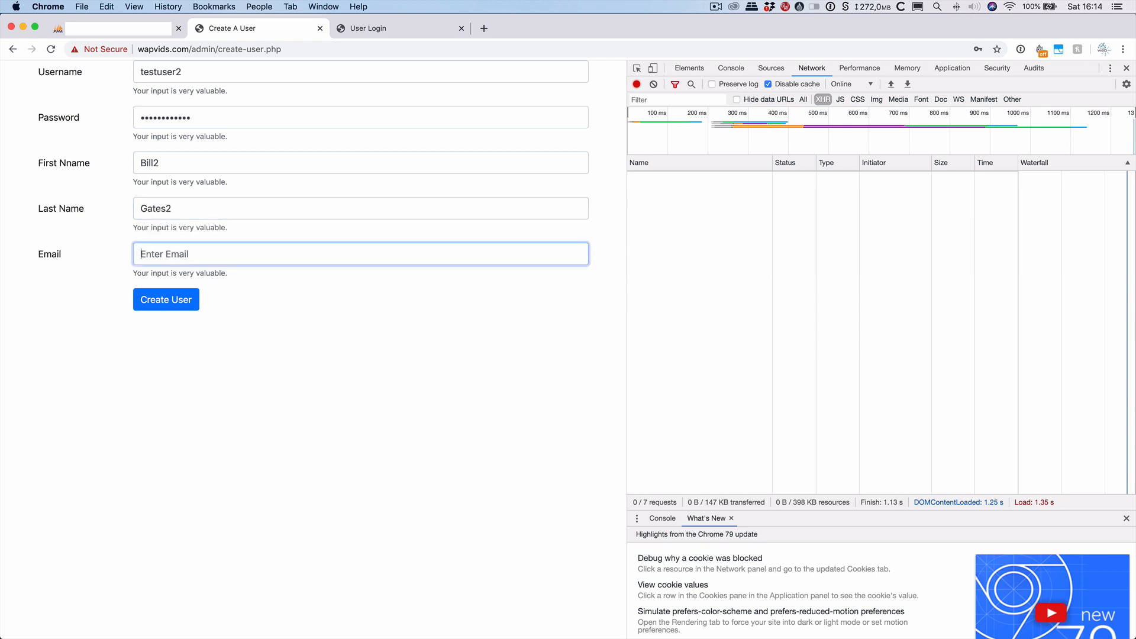
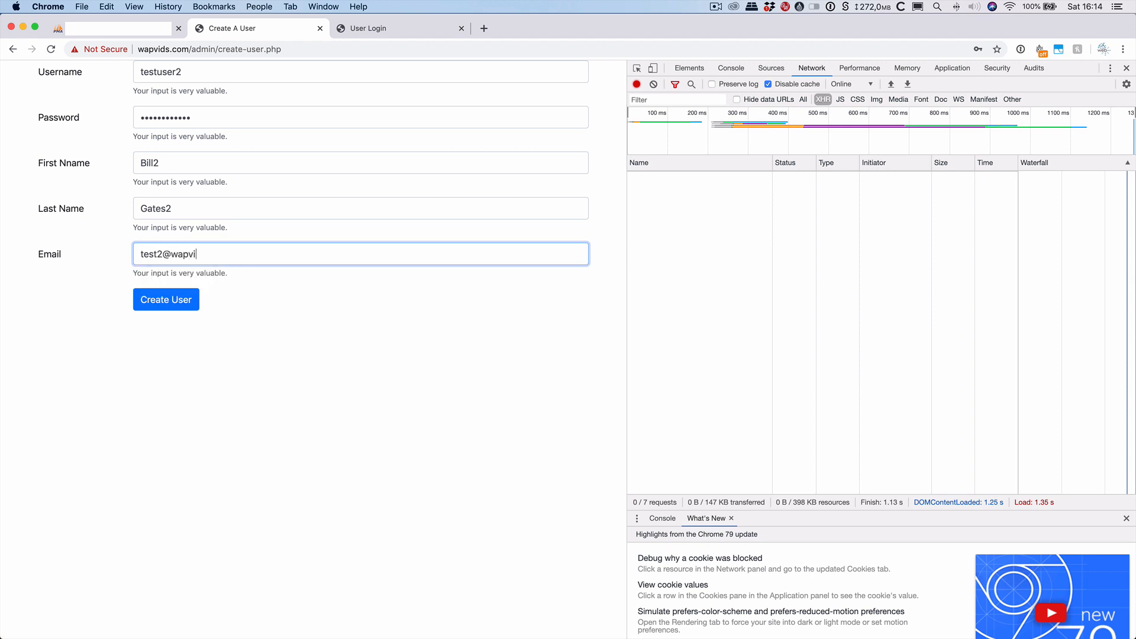
click(166, 299)
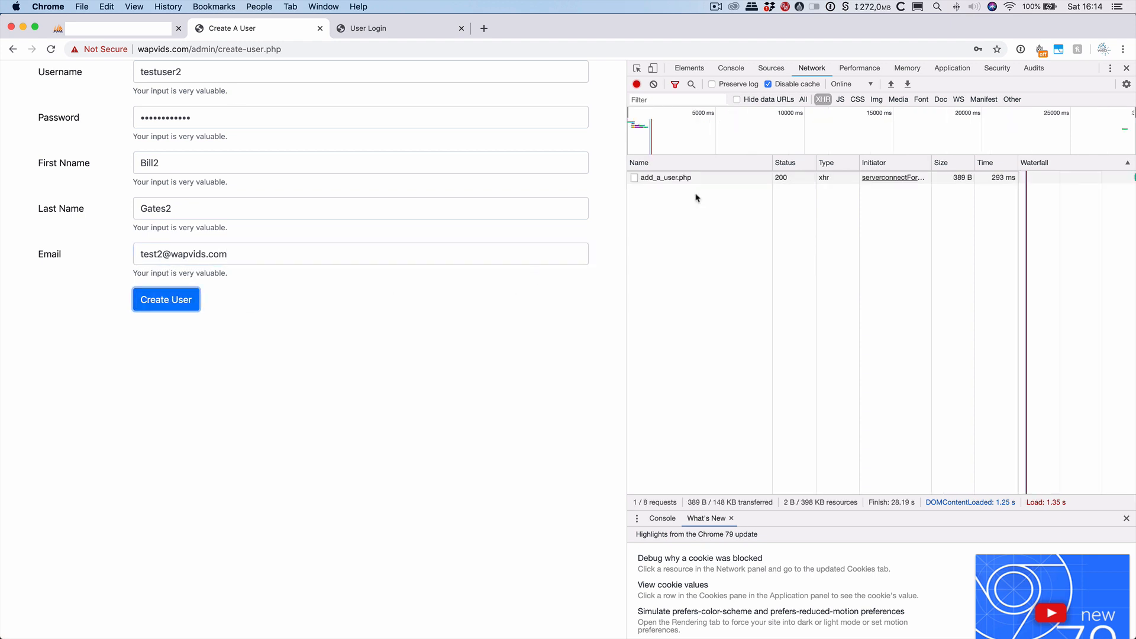
click(679, 178)
Log in as testuser2 with its password, confirm 200 OK from user_login.php, then open phpMyAdmin.
click(333, 34)
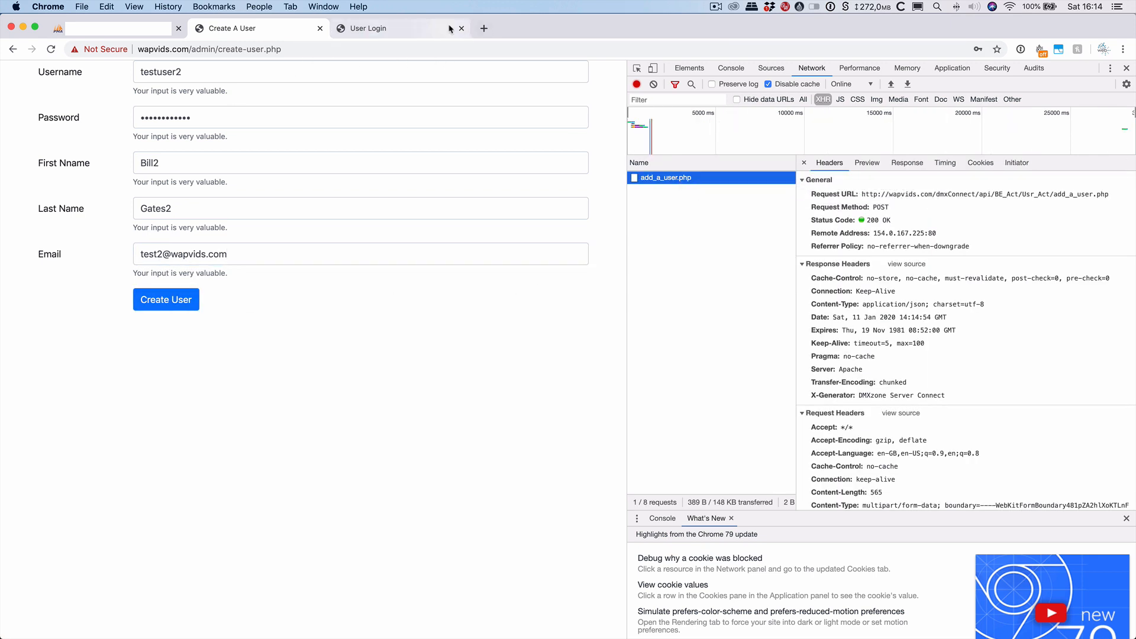
click(190, 70)
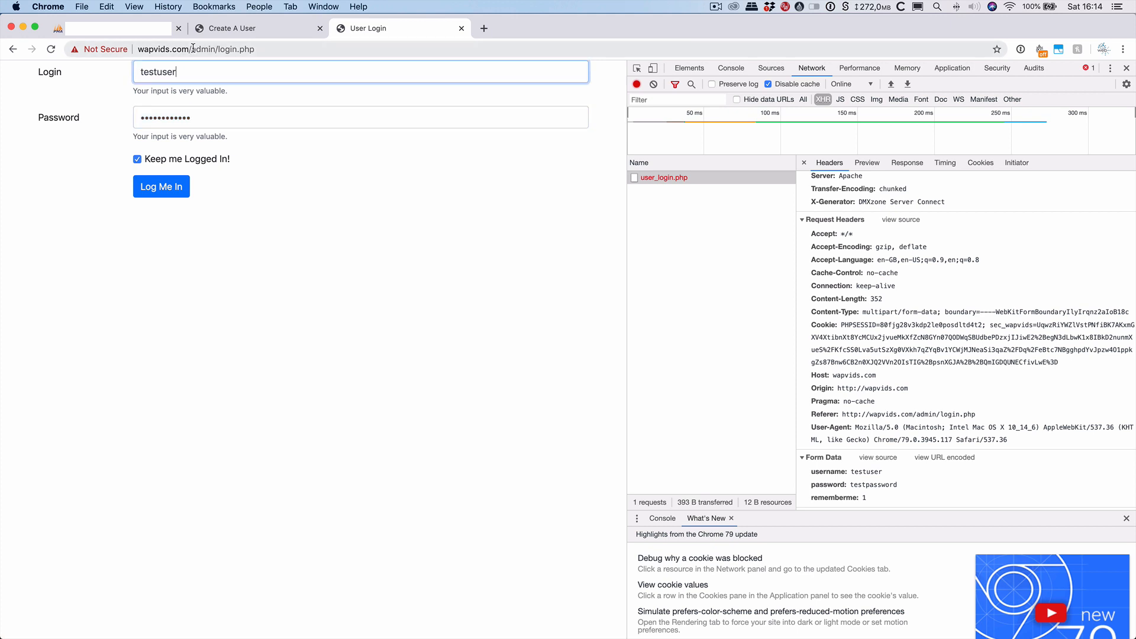
click(254, 28)
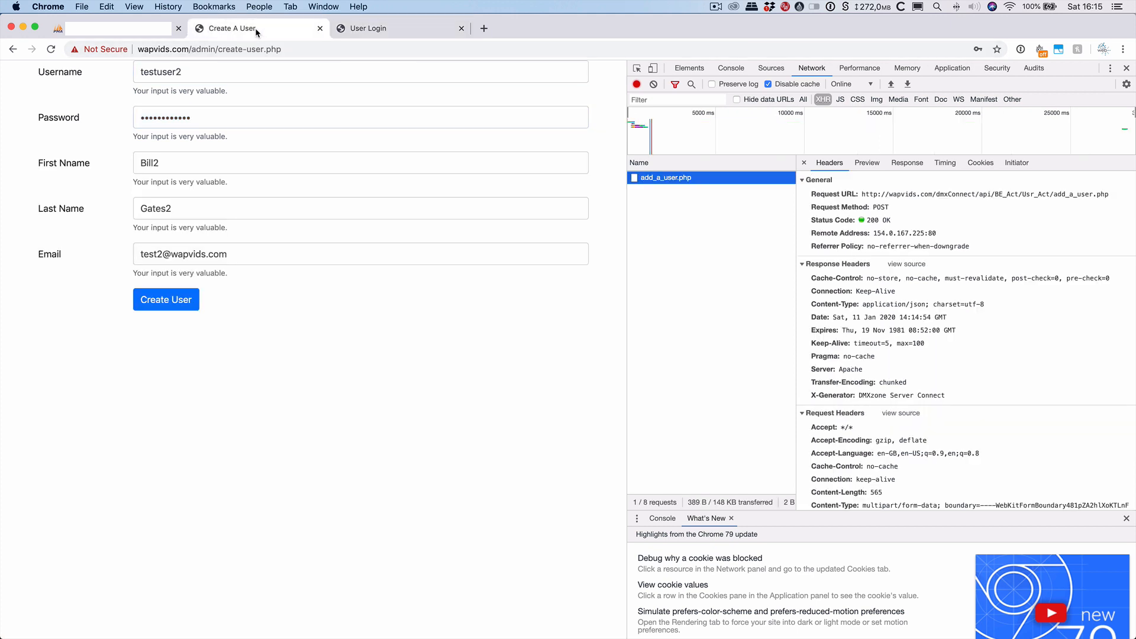
click(404, 30)
text(2)
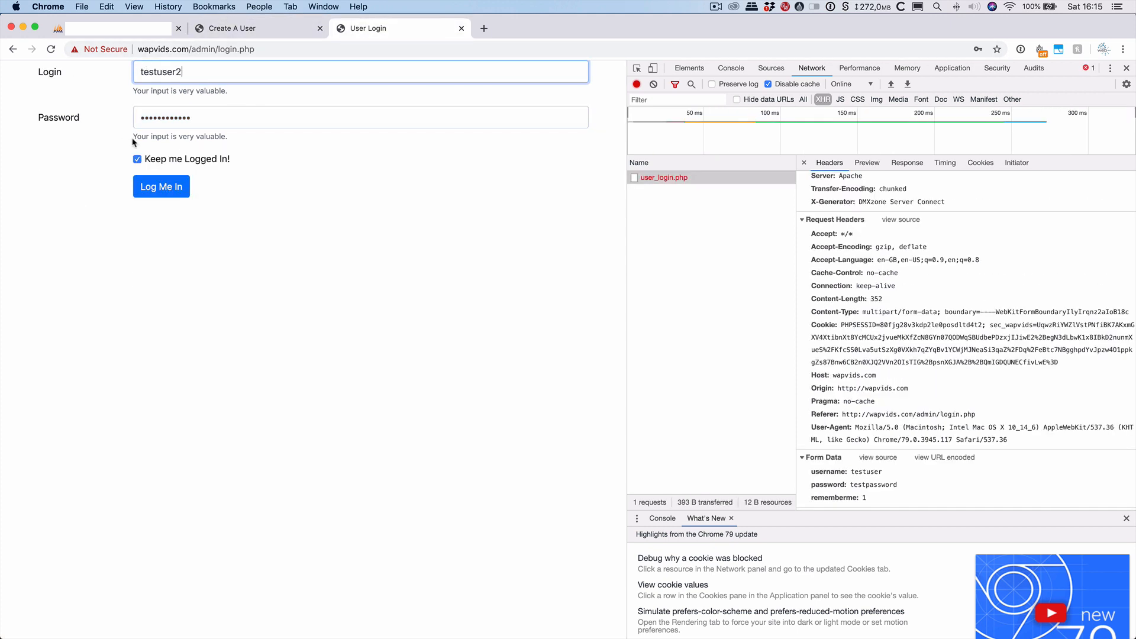
double_click(169, 120)
text(t)
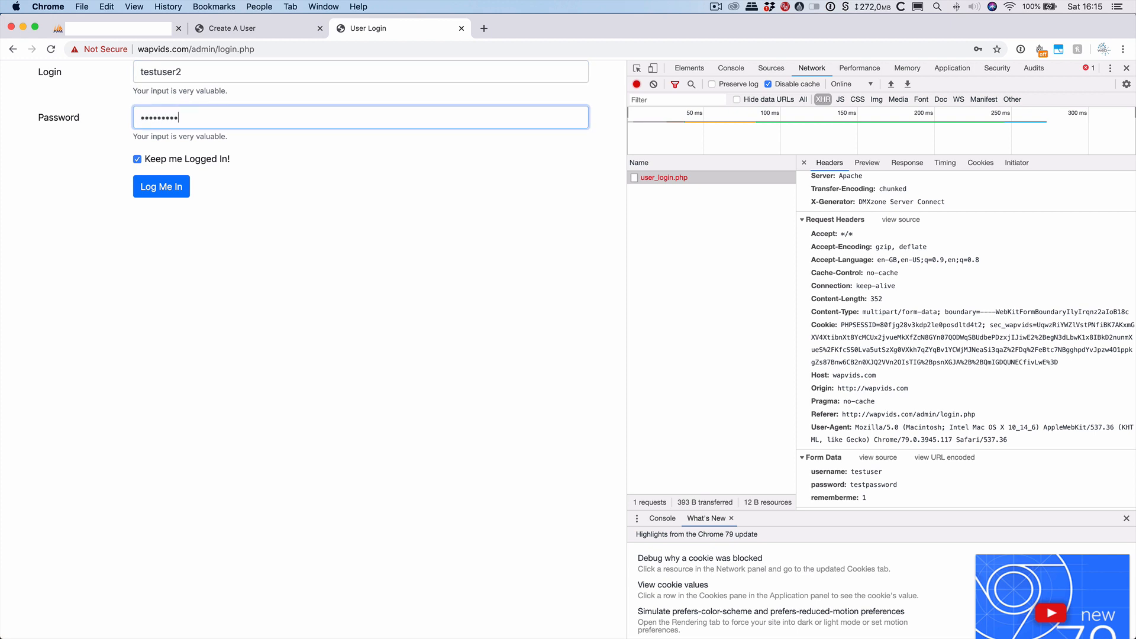
click(161, 187)
click(665, 192)
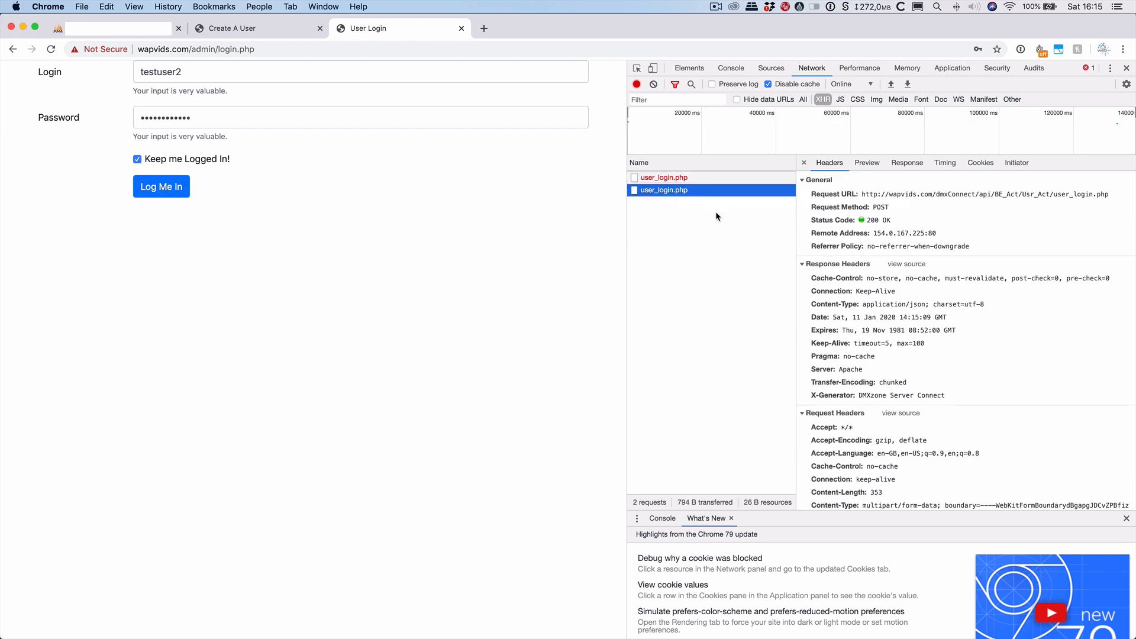
click(137, 33)
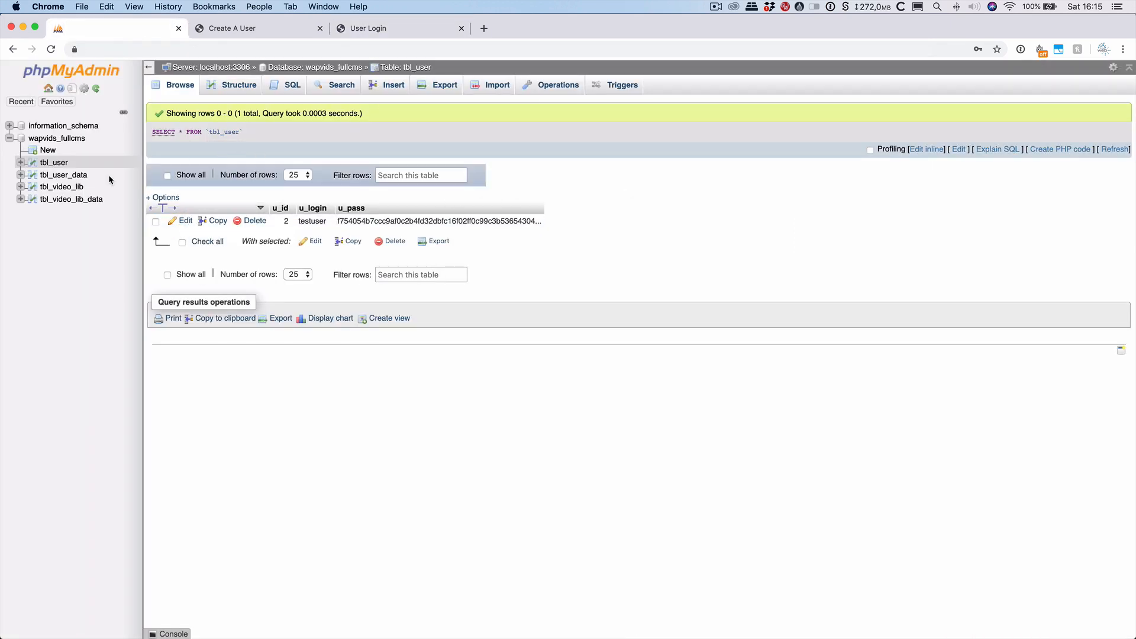
Reload tbl_user to see testuser2 as u_id 3, then go back to User Login.
click(63, 166)
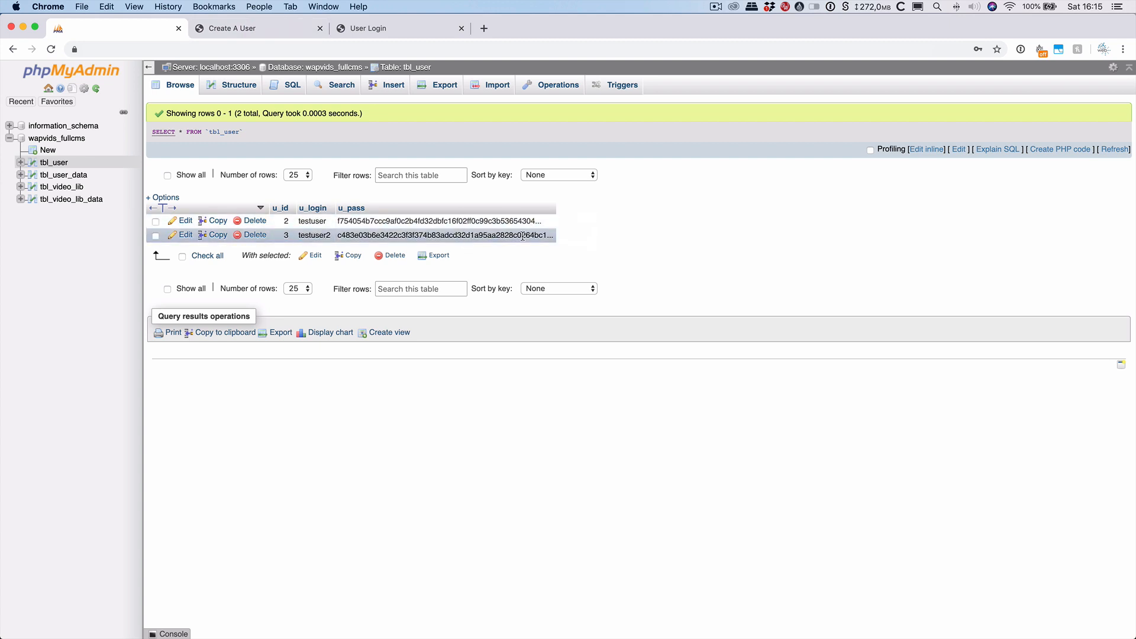
click(278, 27)
click(401, 26)
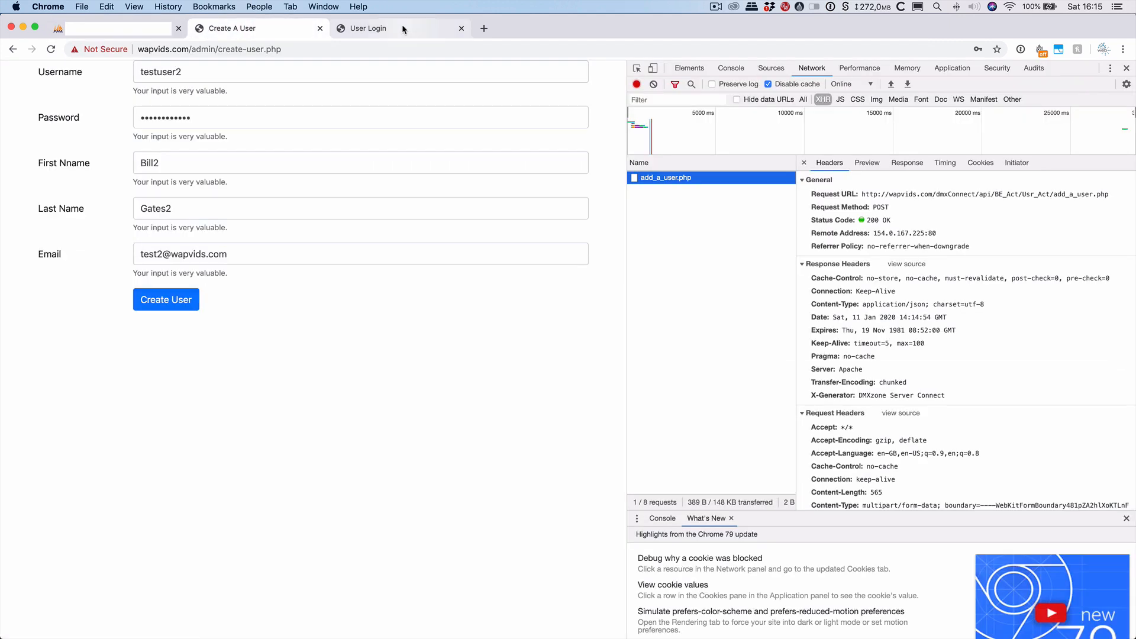
Append junk 'gfdgd' to the Login, submit, and inspect the failed request's form data.
click(261, 29)
click(365, 31)
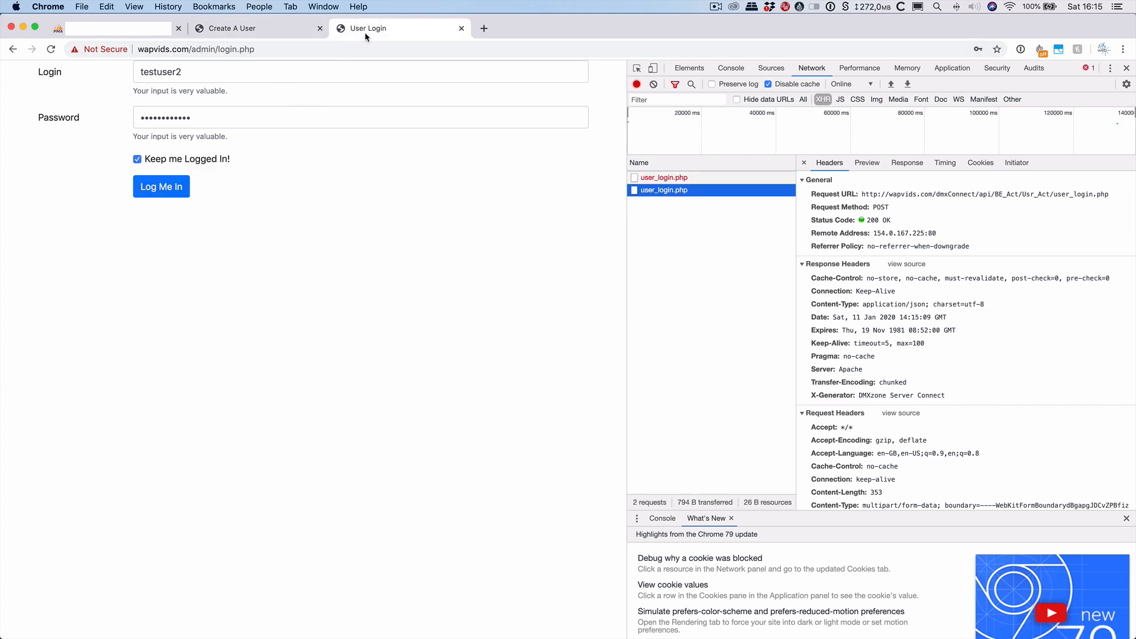
click(208, 71)
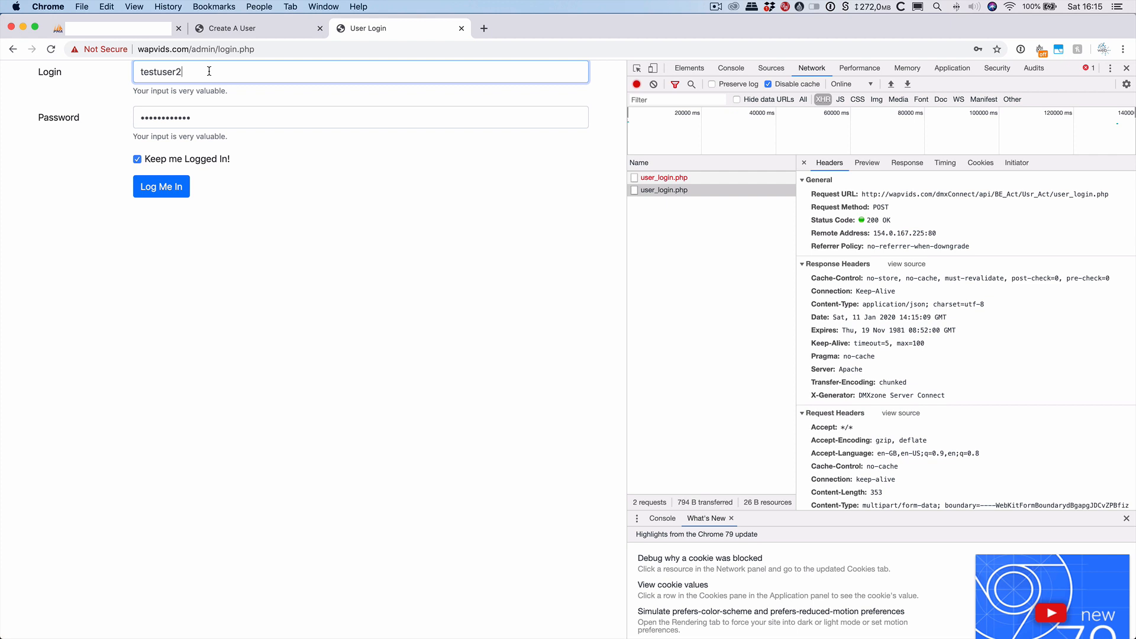
text(gfdgd)
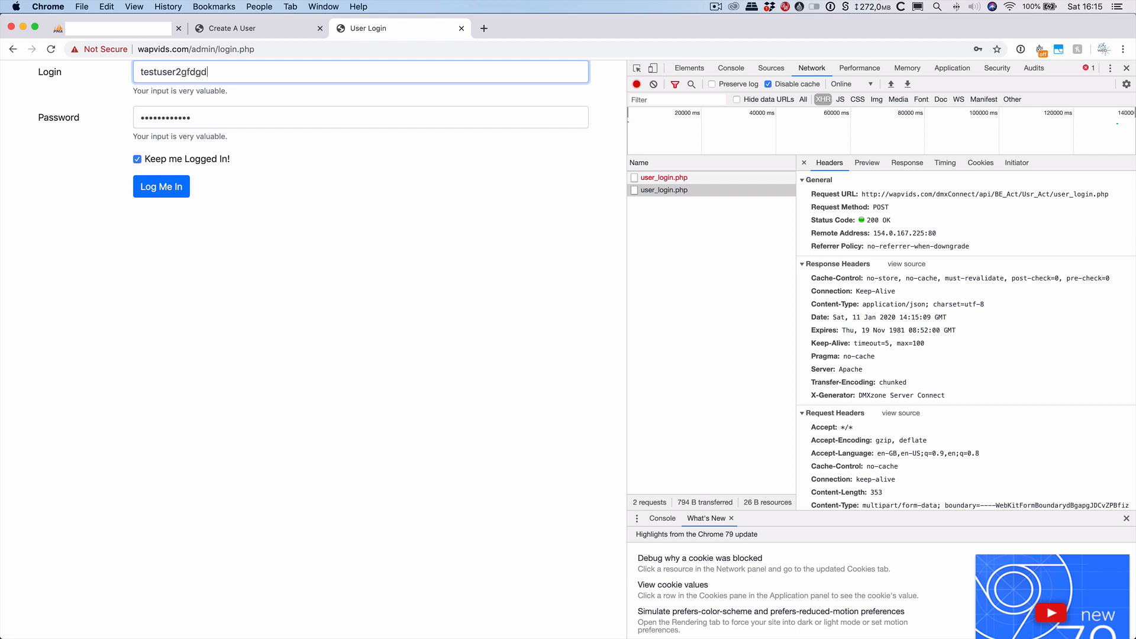
click(175, 193)
click(667, 203)
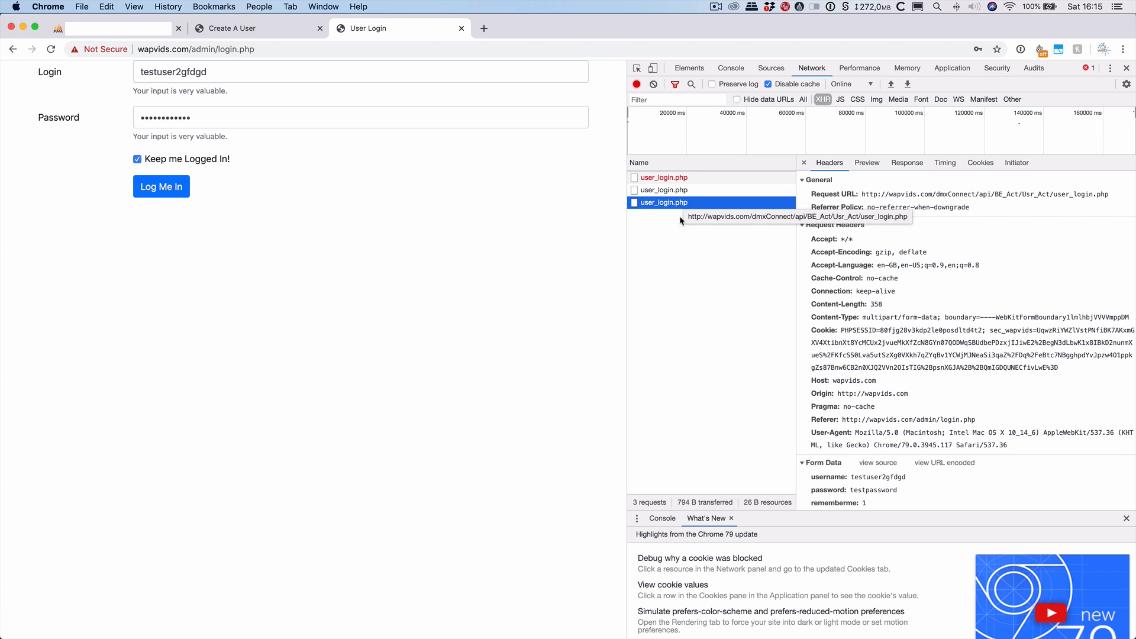
scroll(967, 393, down, 1)
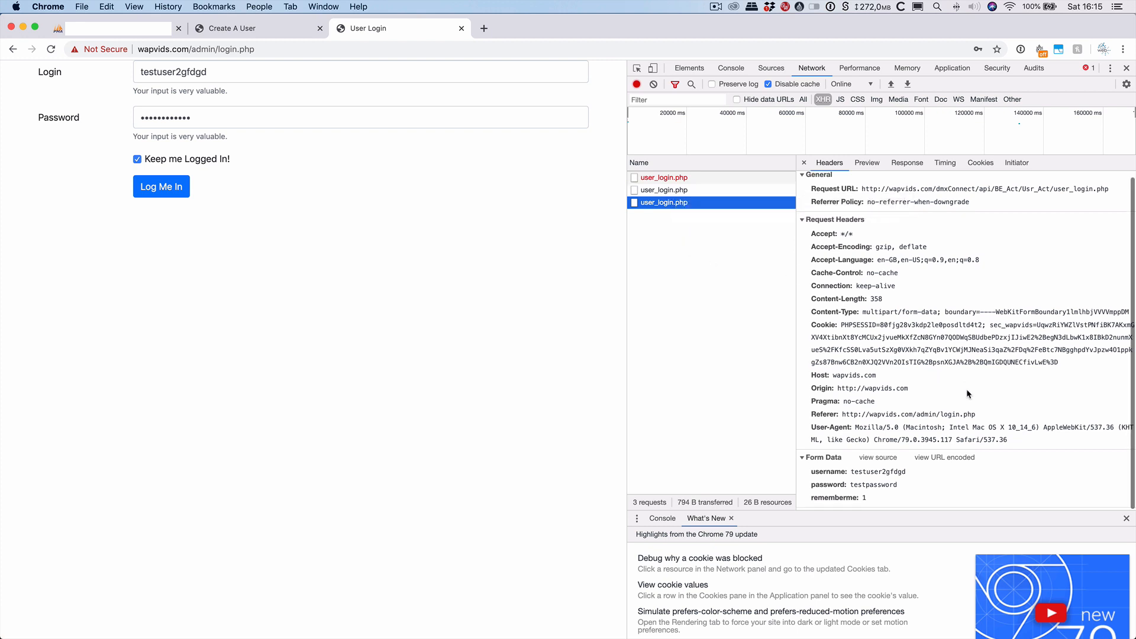
scroll(966, 382, up, 1)
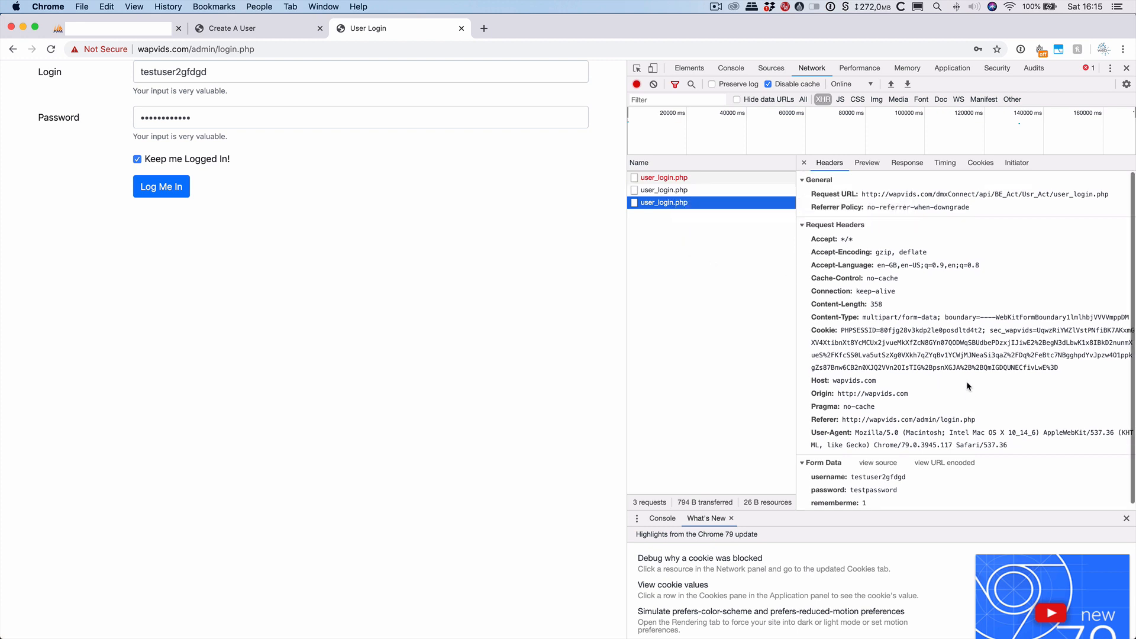
scroll(967, 382, down, 1)
scroll(967, 382, up, 1)
scroll(966, 382, down, 1)
scroll(967, 381, up, 1)
Reload and submit bogus login 'gdgfd' and password with Keep me Logged In, confirming 401 Unauthorized.
click(49, 49)
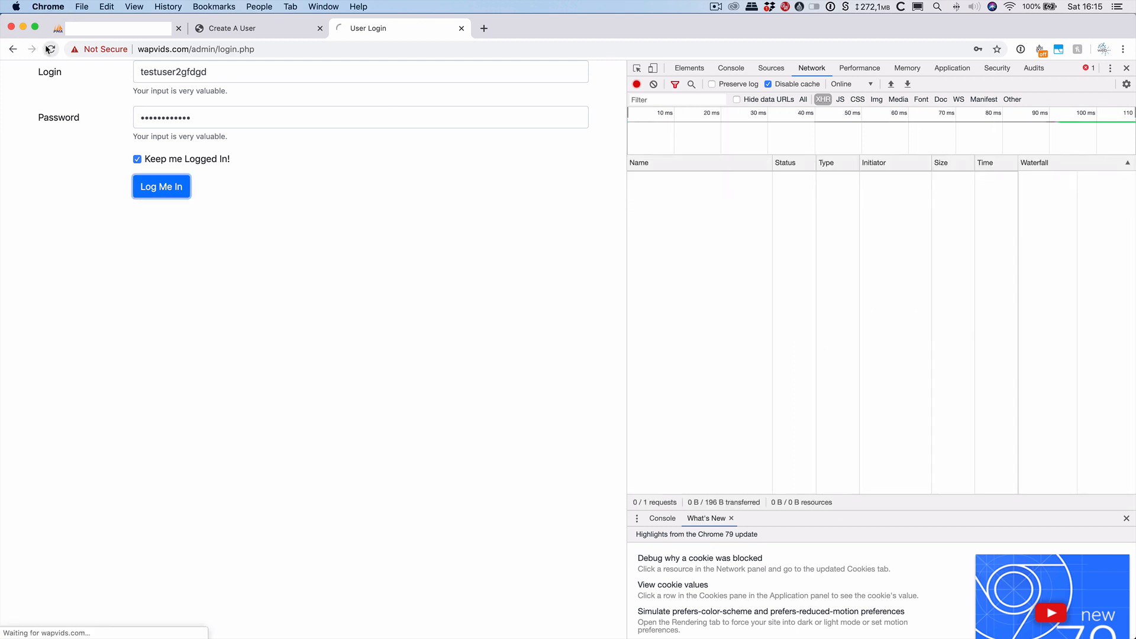
click(243, 74)
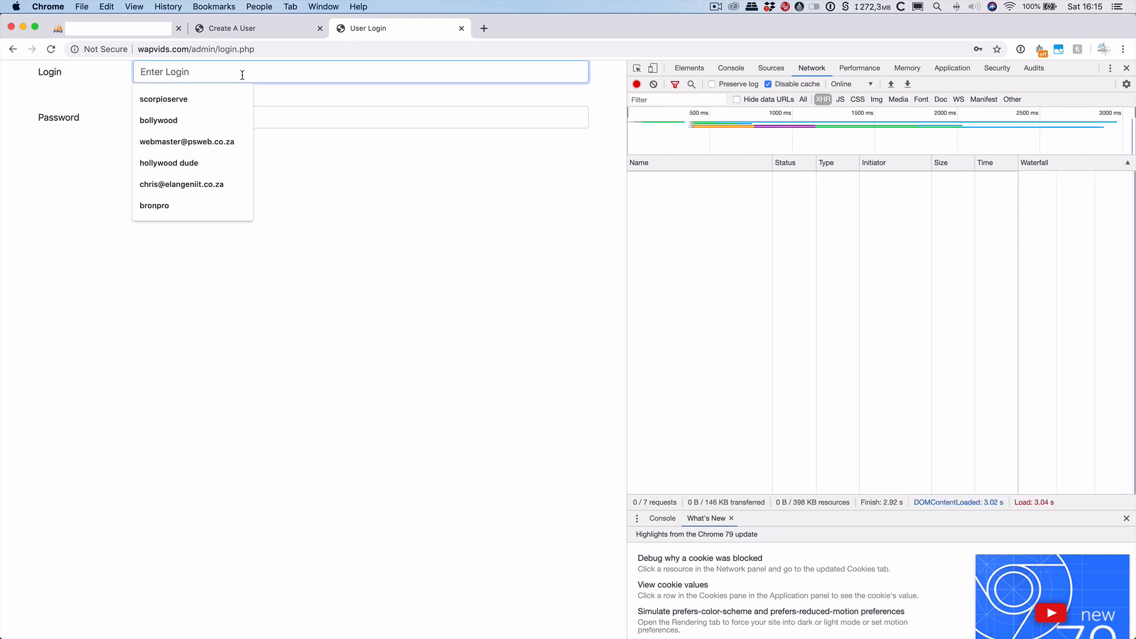
text(gdgfd)
click(264, 116)
text(gdfg)
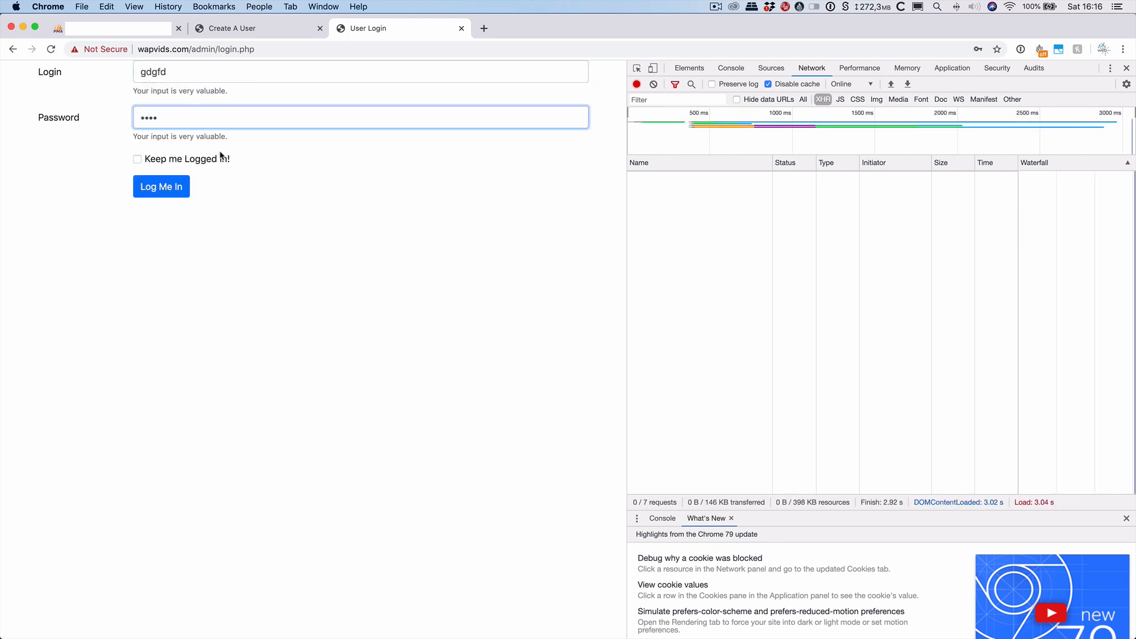
click(208, 163)
click(176, 188)
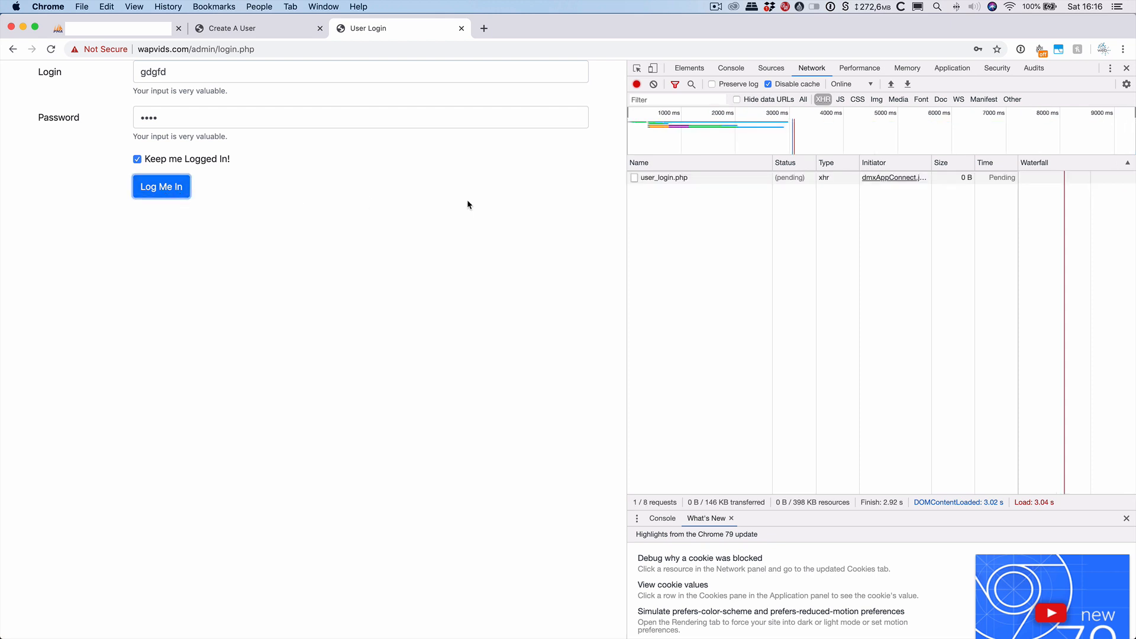
click(671, 181)
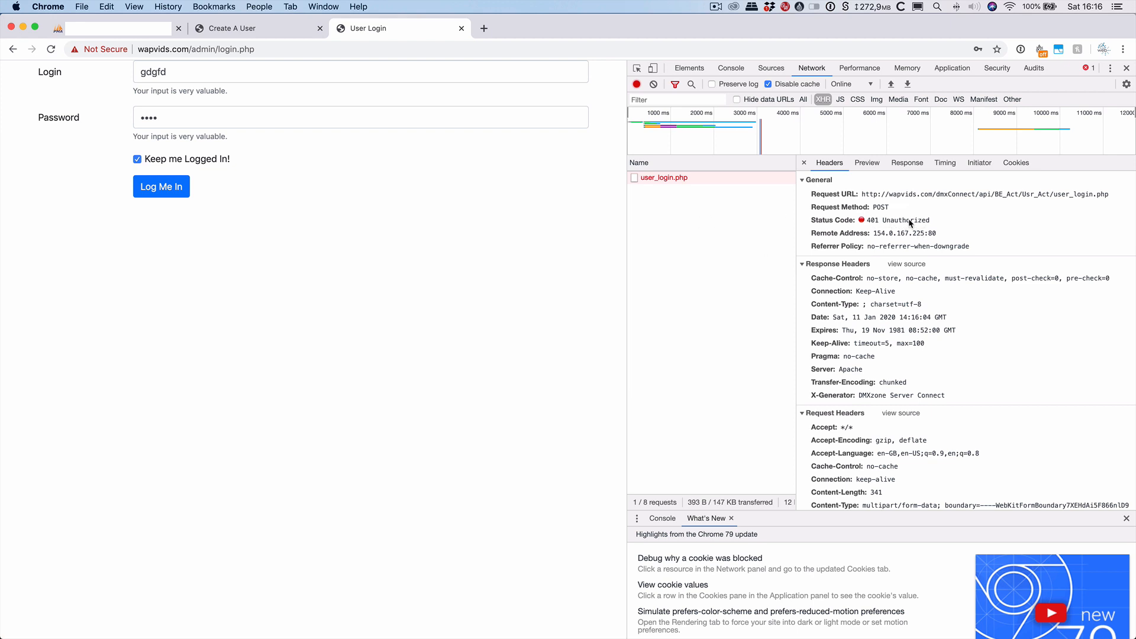
key(super+Tab)
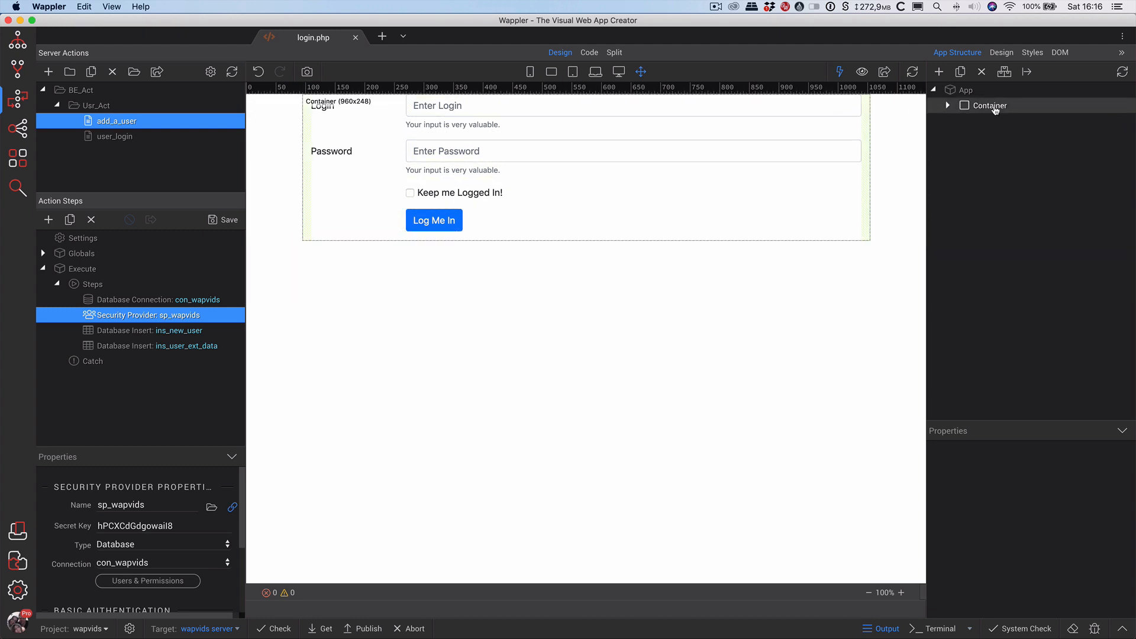
Add a Server Connect Unauthorized dynamic event to the scf_user_login form.
click(948, 105)
click(962, 121)
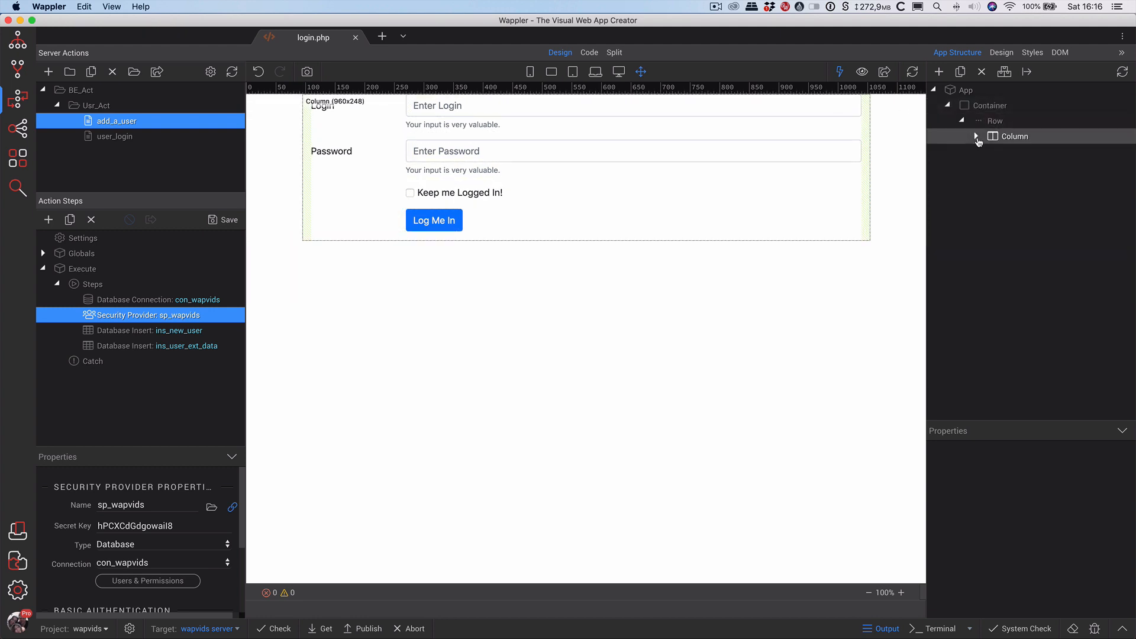
click(975, 136)
click(1030, 156)
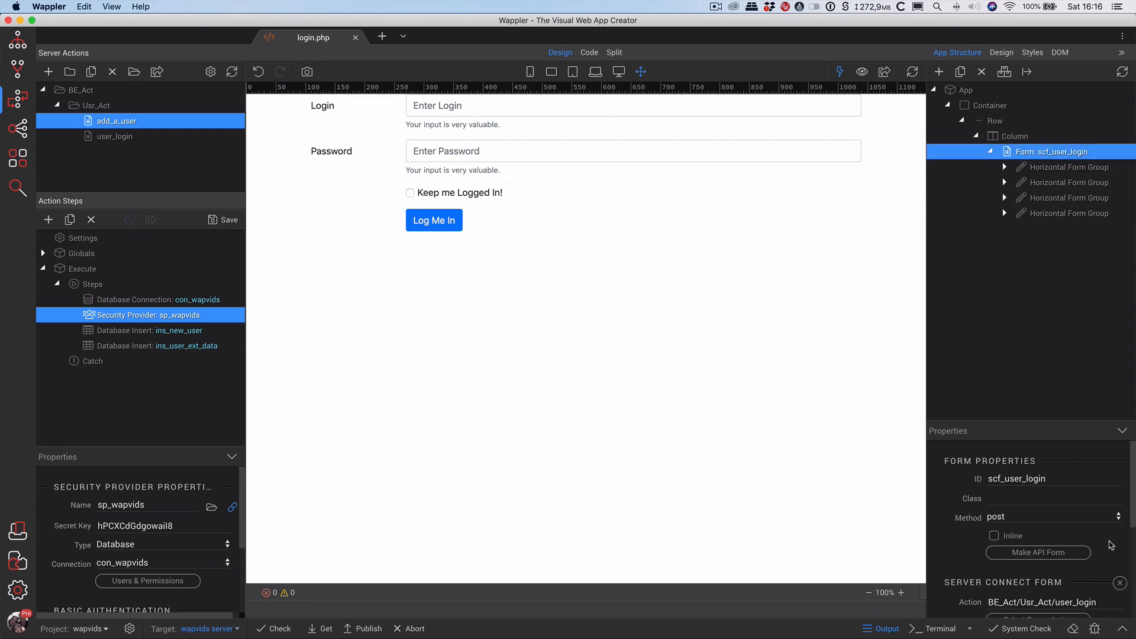
scroll(1115, 543, down, 6)
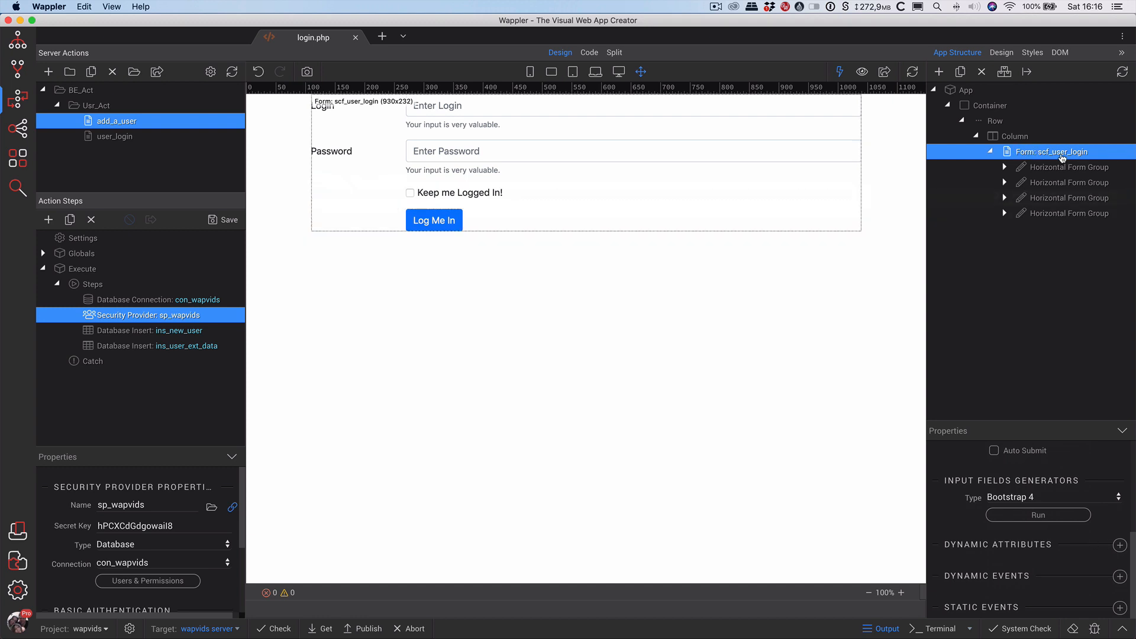
click(1117, 577)
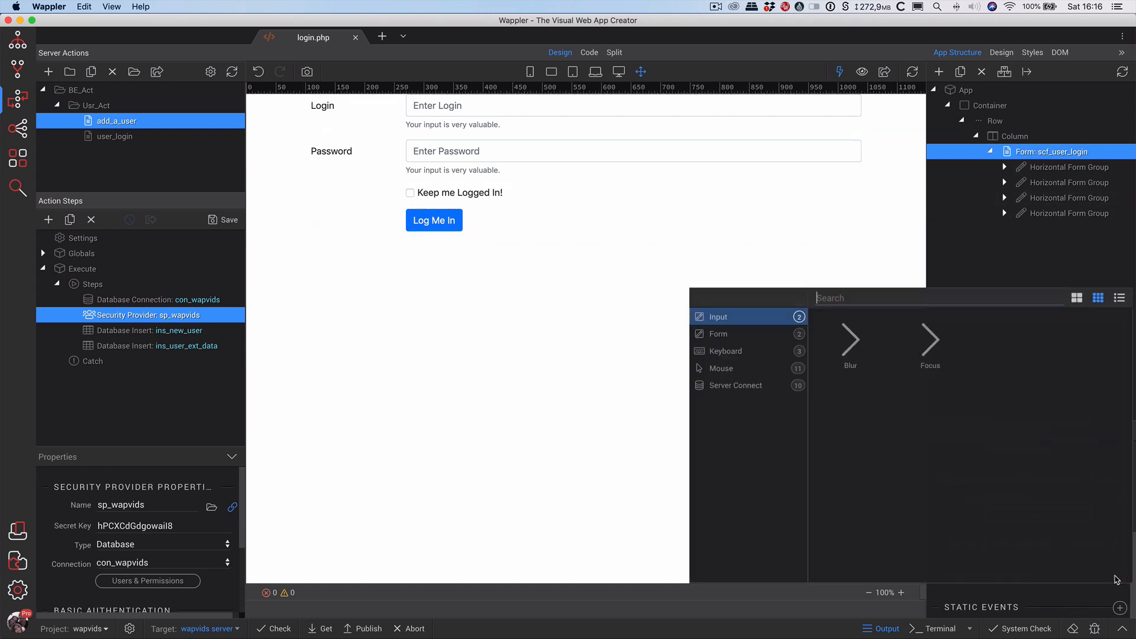
click(742, 385)
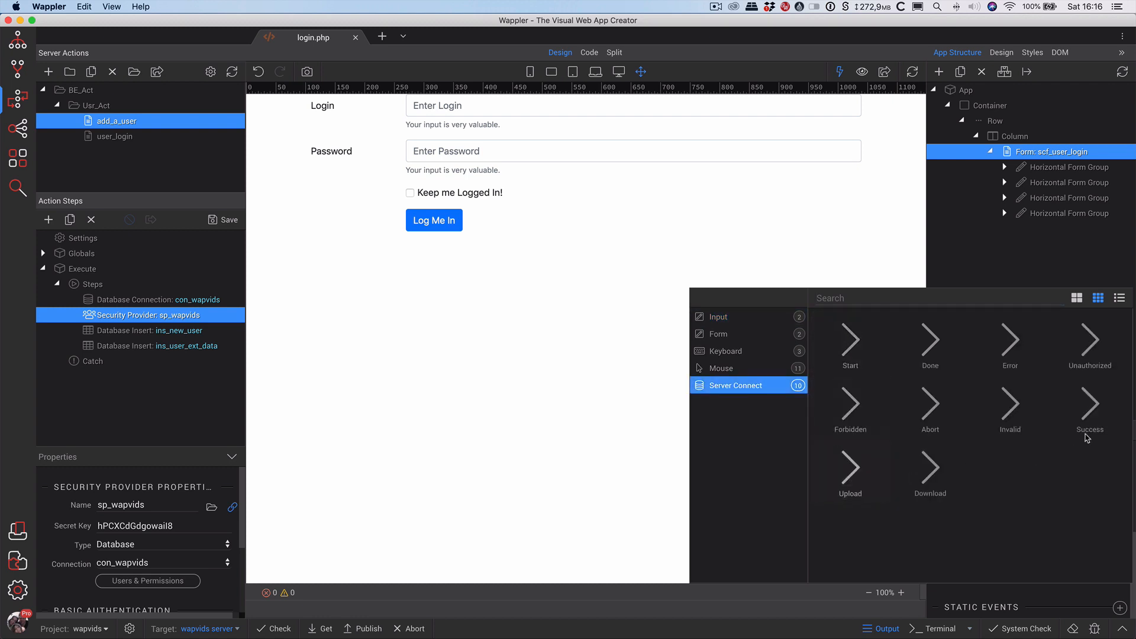
click(1086, 354)
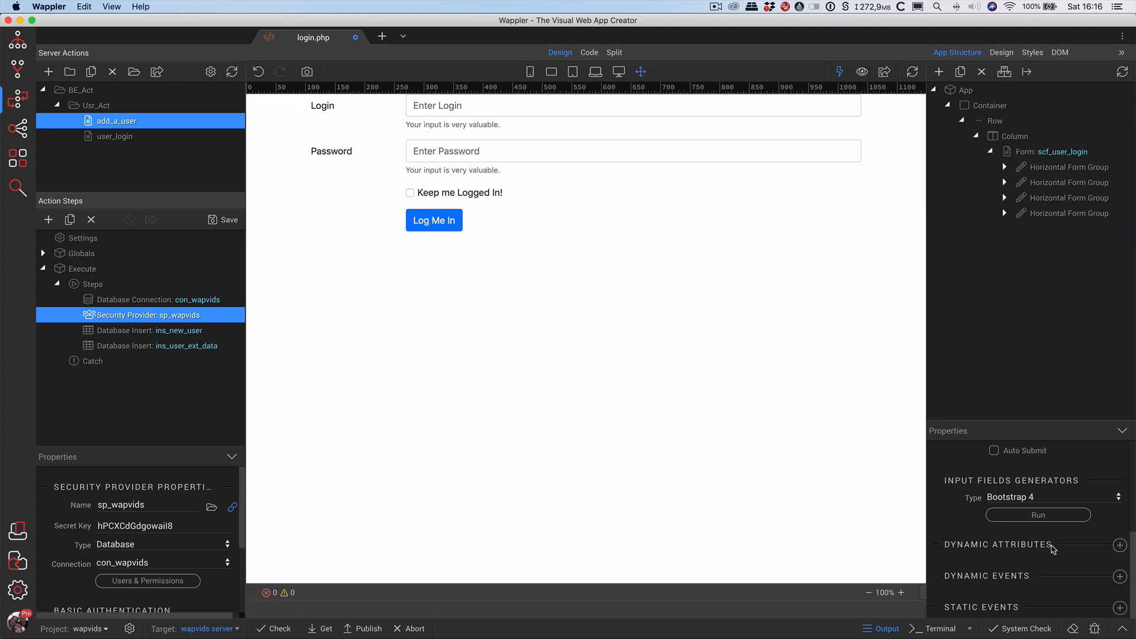
Open the Unauthorized event's Action picker and cancel without choosing an action.
click(1013, 154)
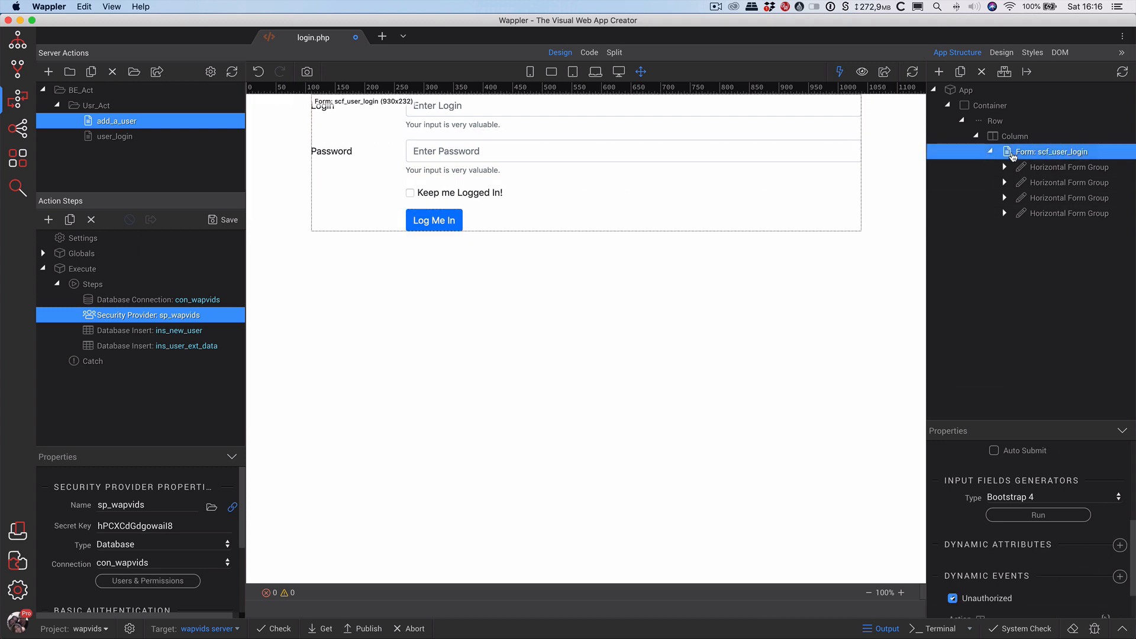
scroll(1064, 583, down, 2)
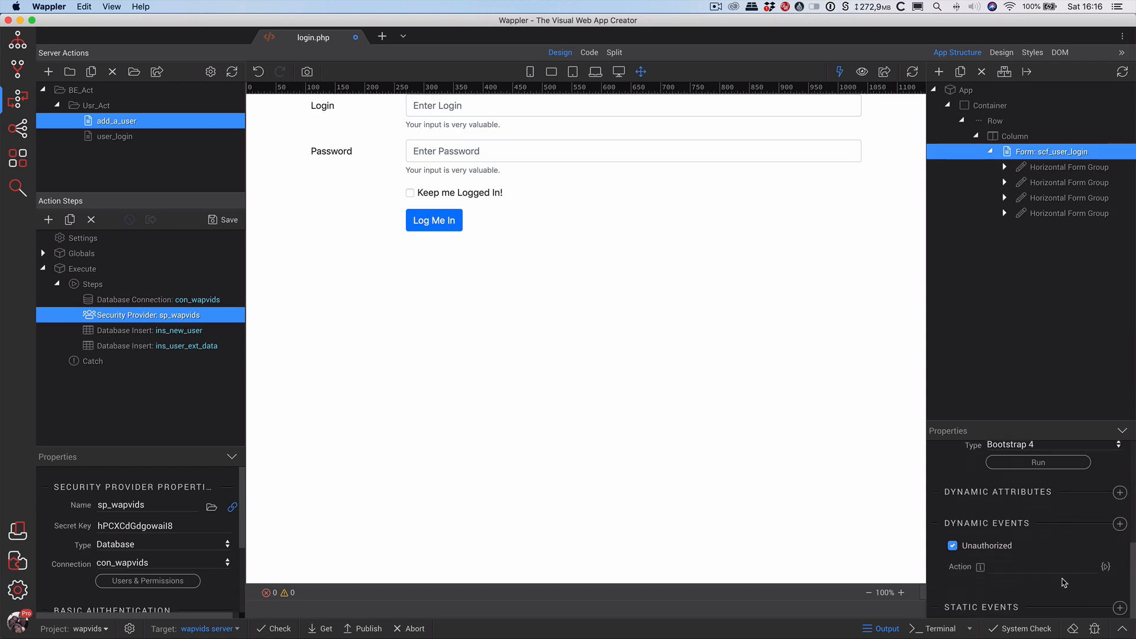
click(1104, 566)
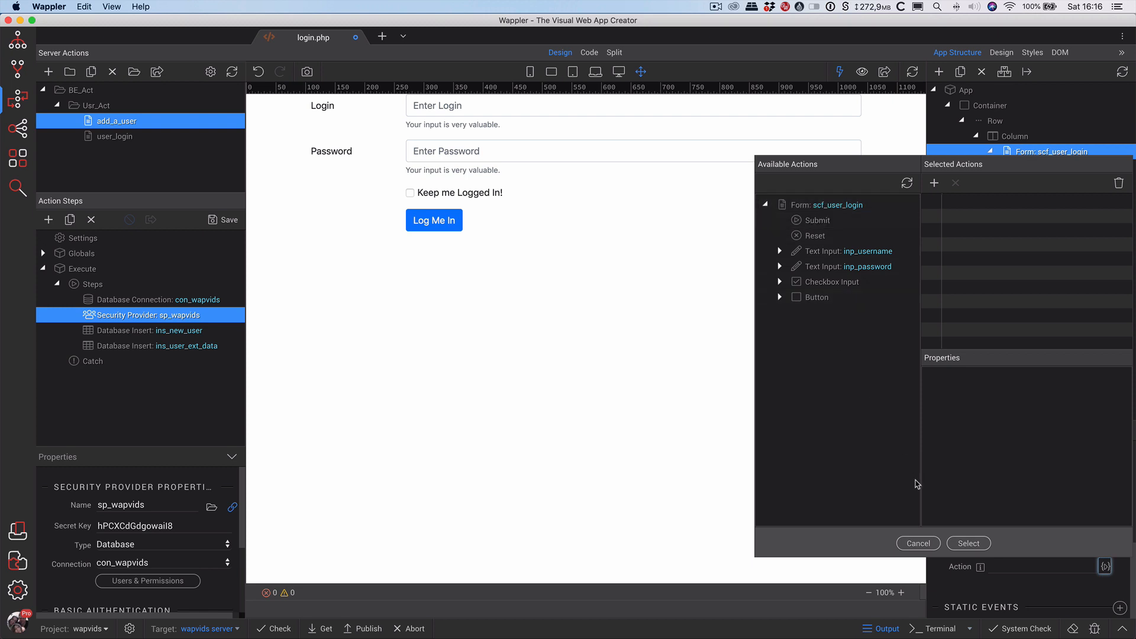
click(918, 543)
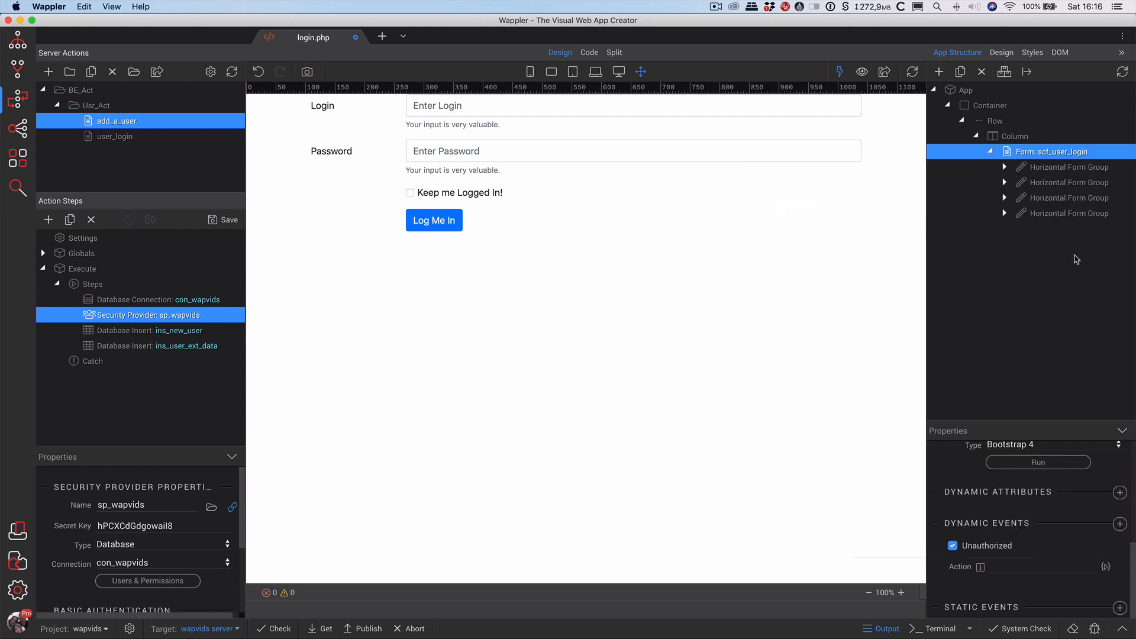
Insert a Browser component (browser1) under App and re-expand Container > Row > Column to the form.
right_click(965, 94)
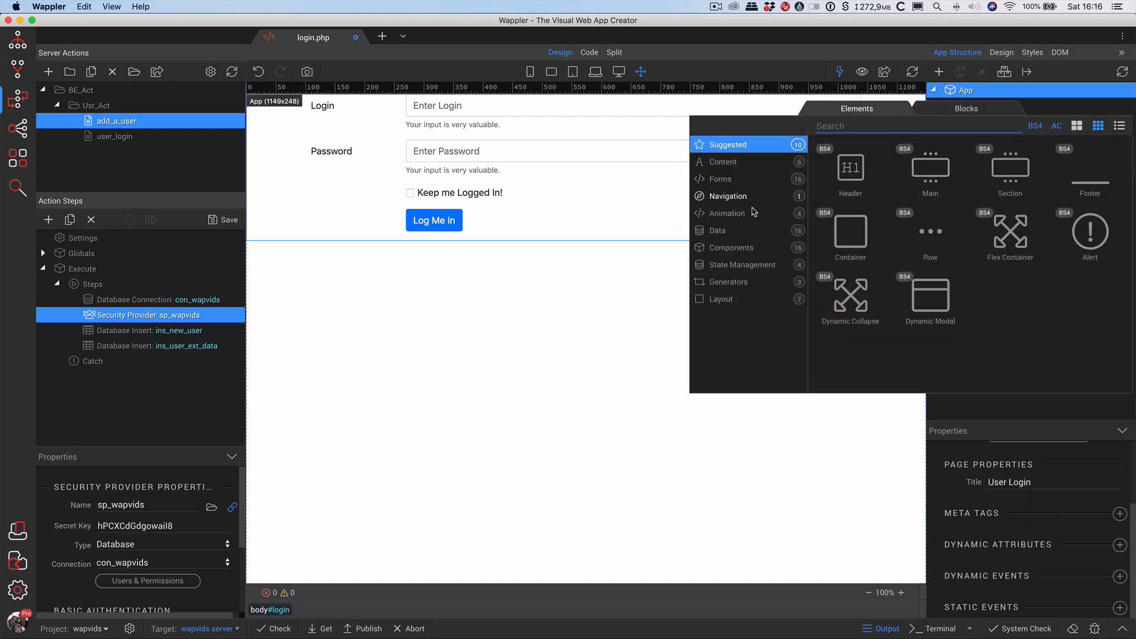
click(750, 247)
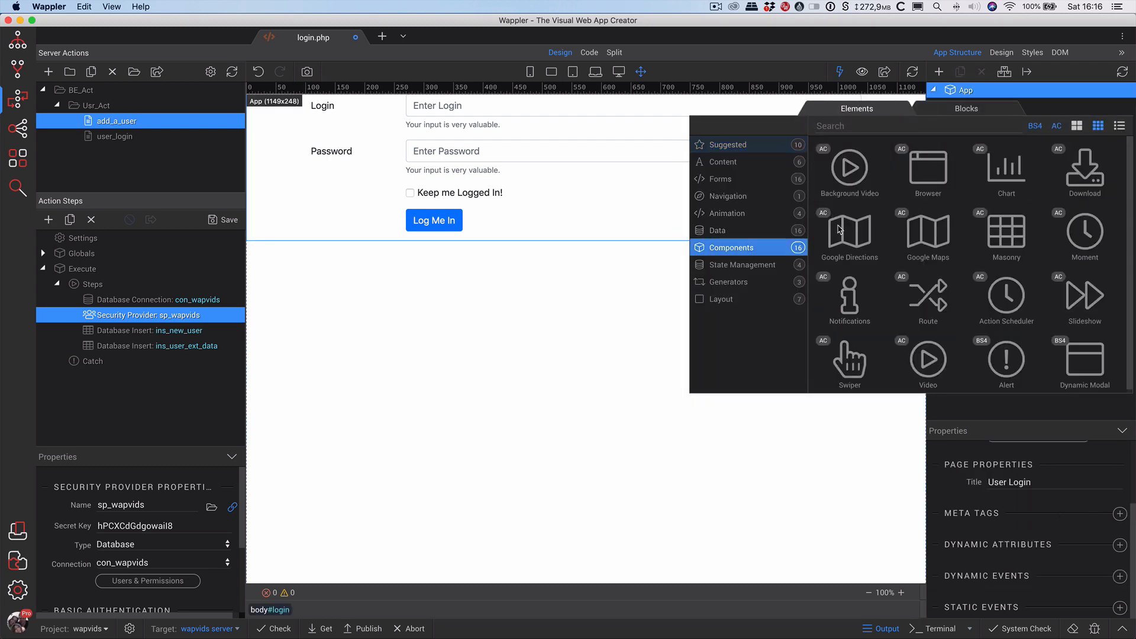
click(915, 177)
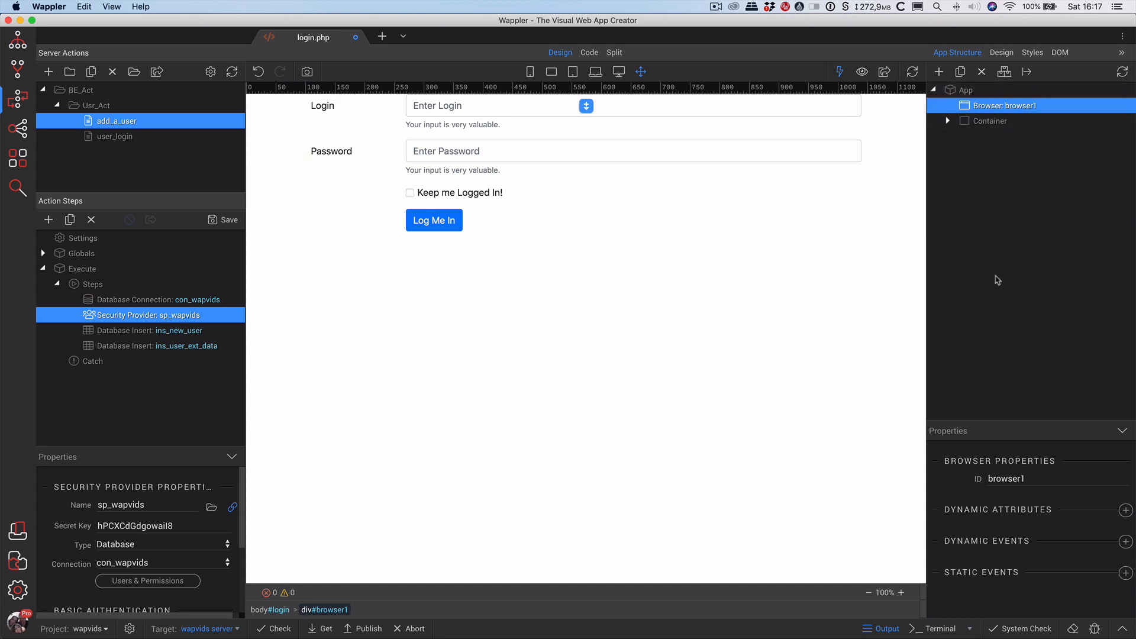
click(972, 122)
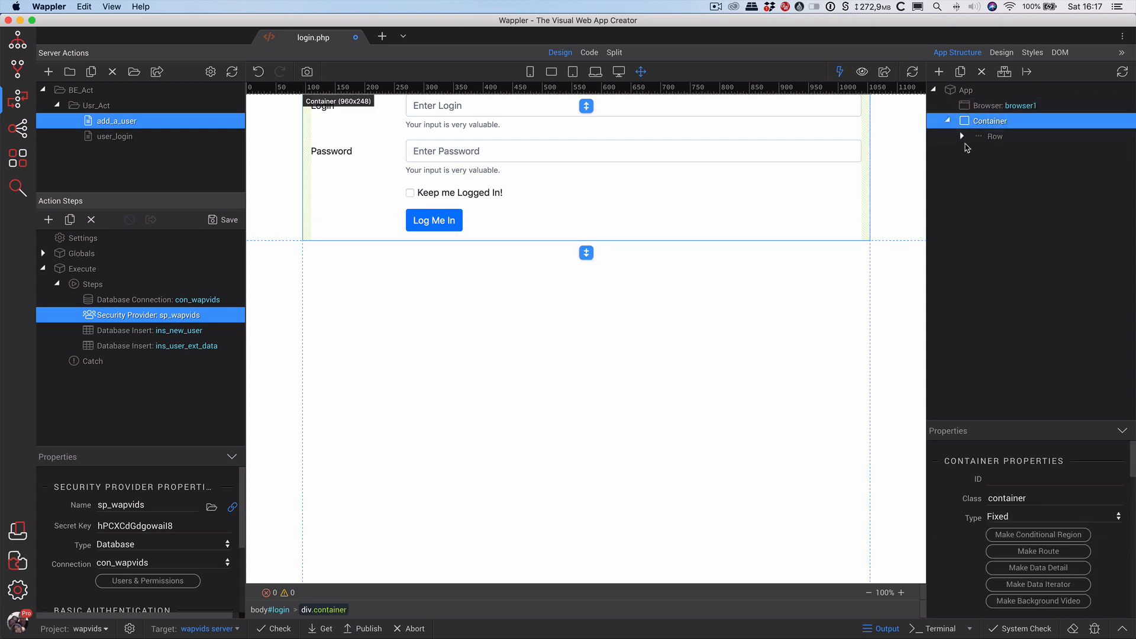
click(961, 136)
click(976, 152)
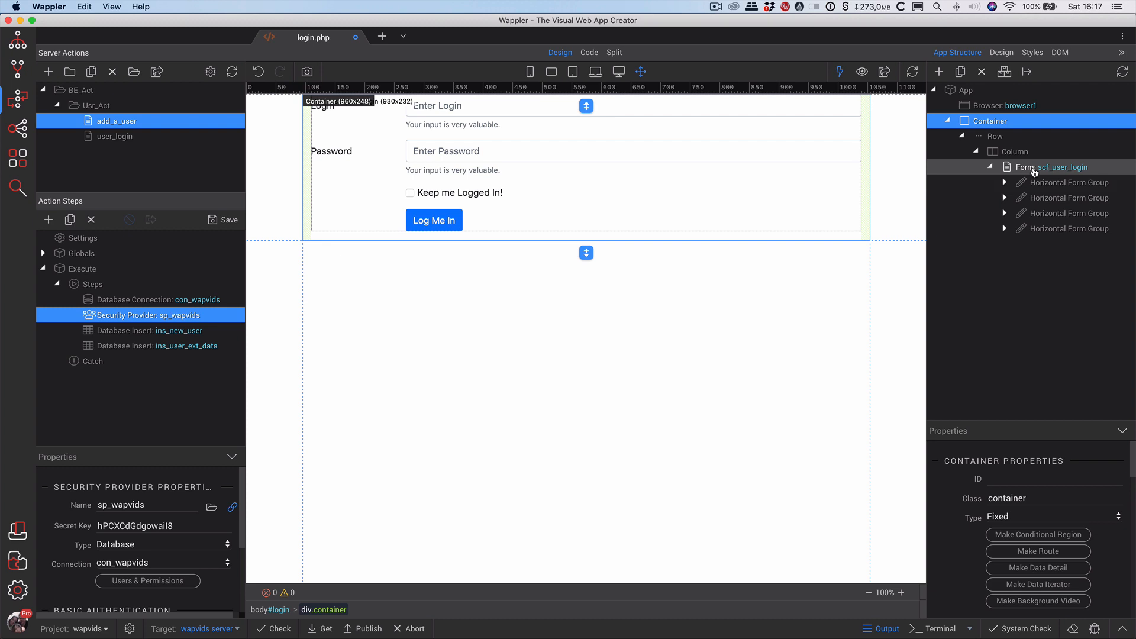
Add a browser1 Alert action to the form's Unauthorized event.
click(1034, 170)
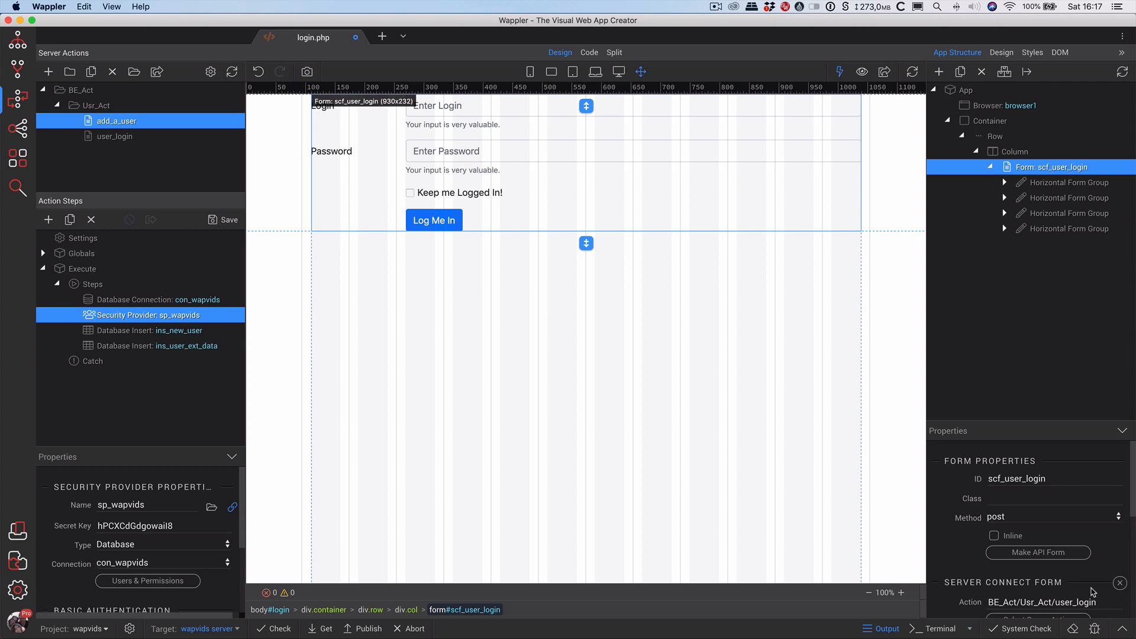
scroll(1088, 589, down, 5)
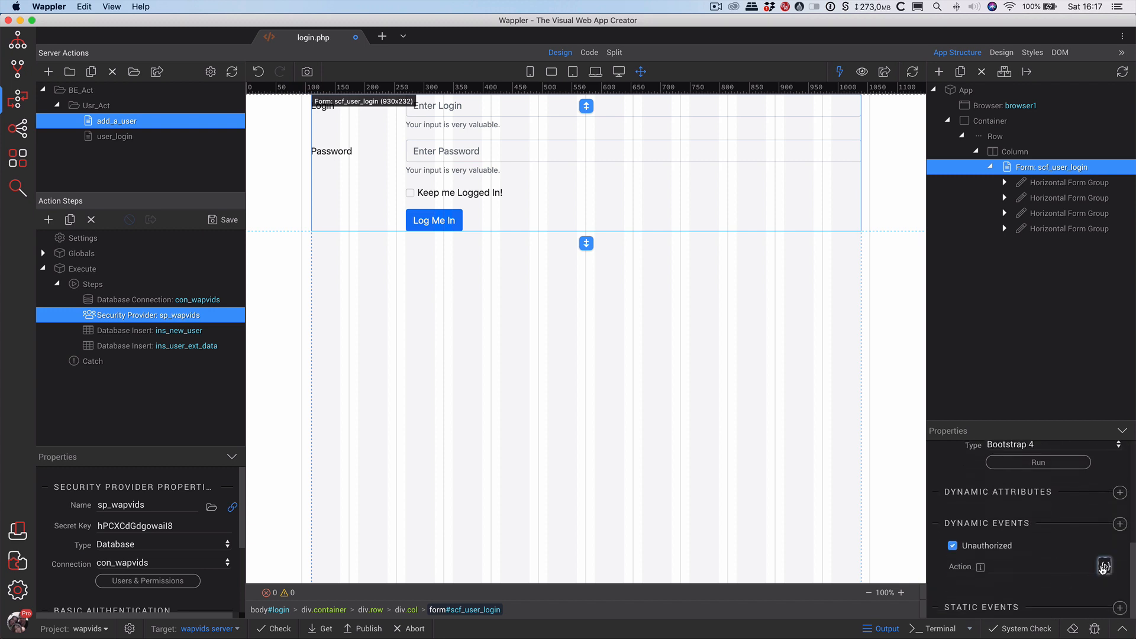
click(1104, 566)
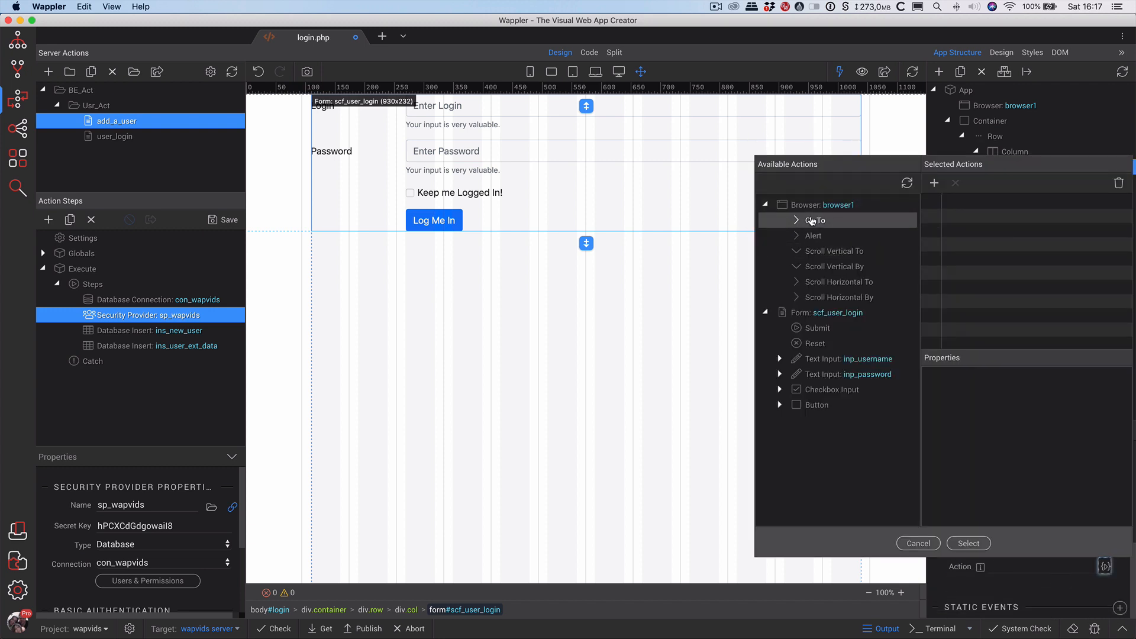
click(812, 235)
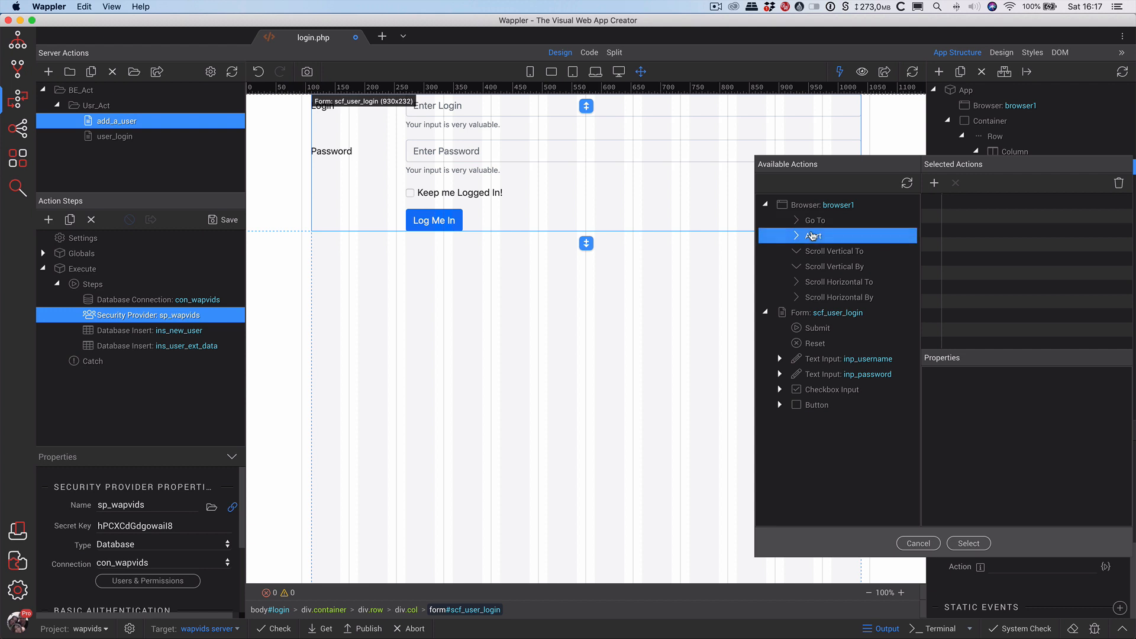
click(934, 185)
Set the alert message to 'You entered the wrong details', confirm it, and save login.php.
click(1033, 454)
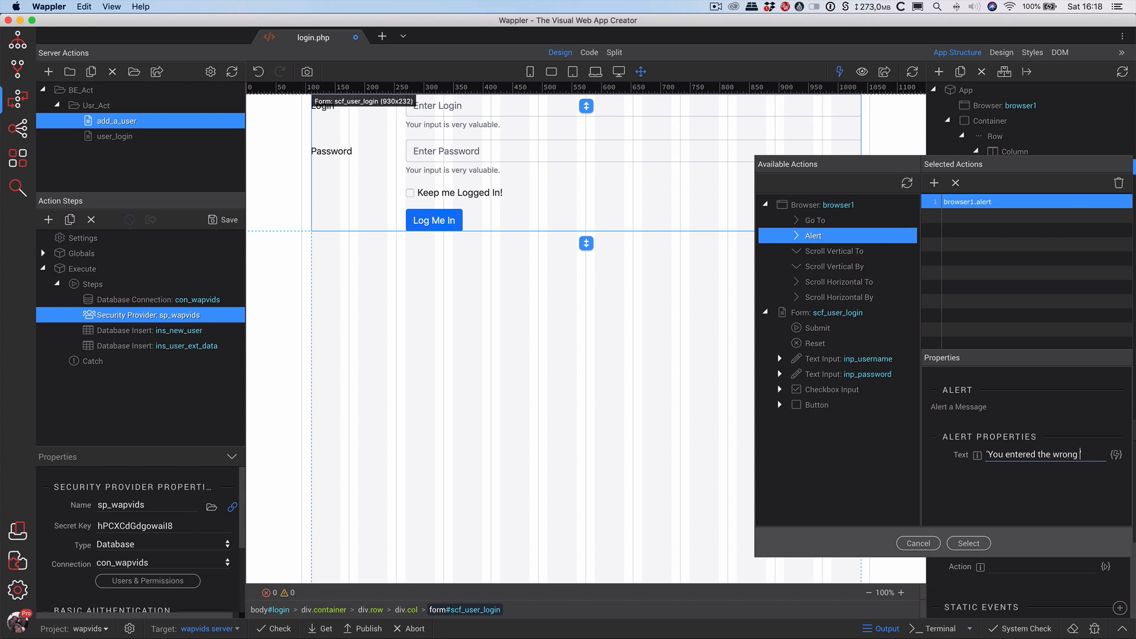
text(ils)
key(Tab)
click(969, 543)
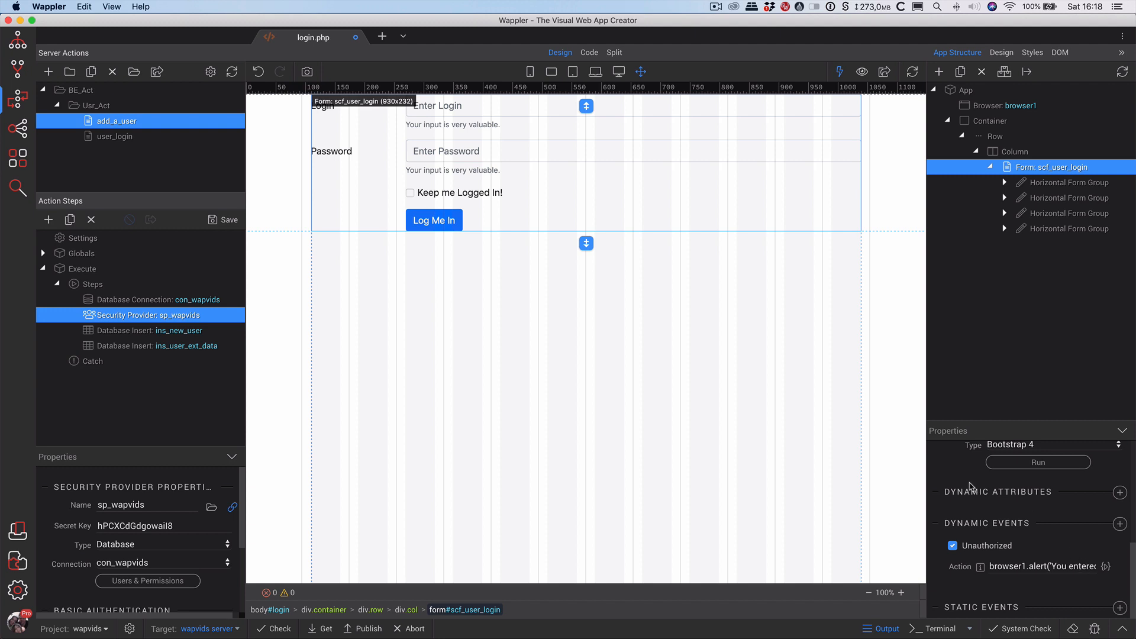
key(super+s)
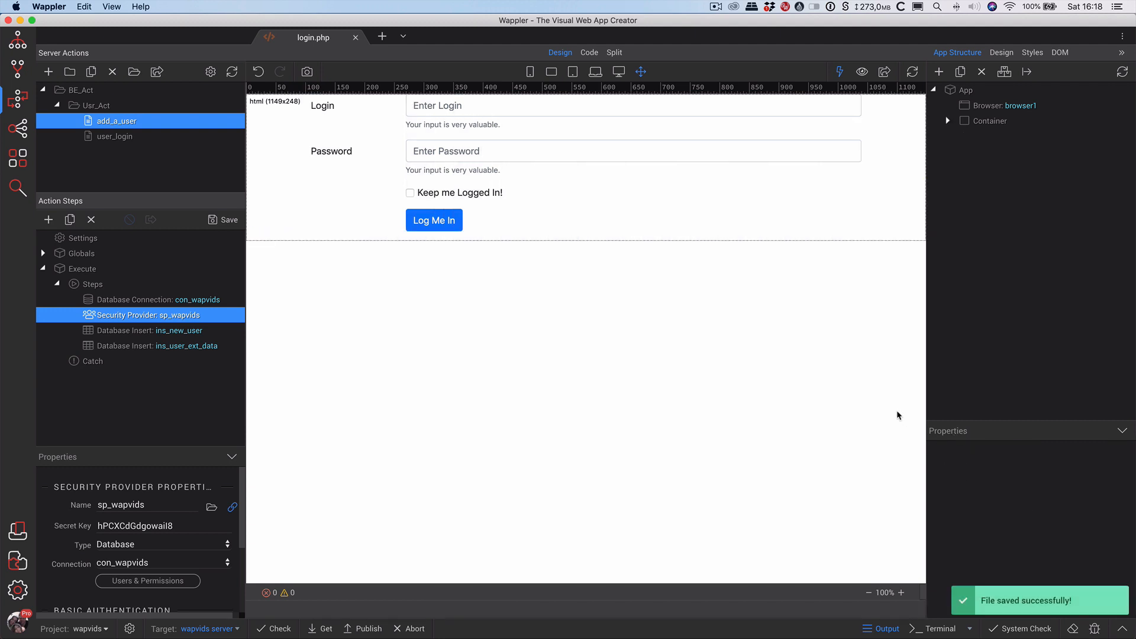
In Chrome, reload the login page and submit login 'gfdhg' with a bogus password and Keep me Logged In! ticked.
key(super+Tab)
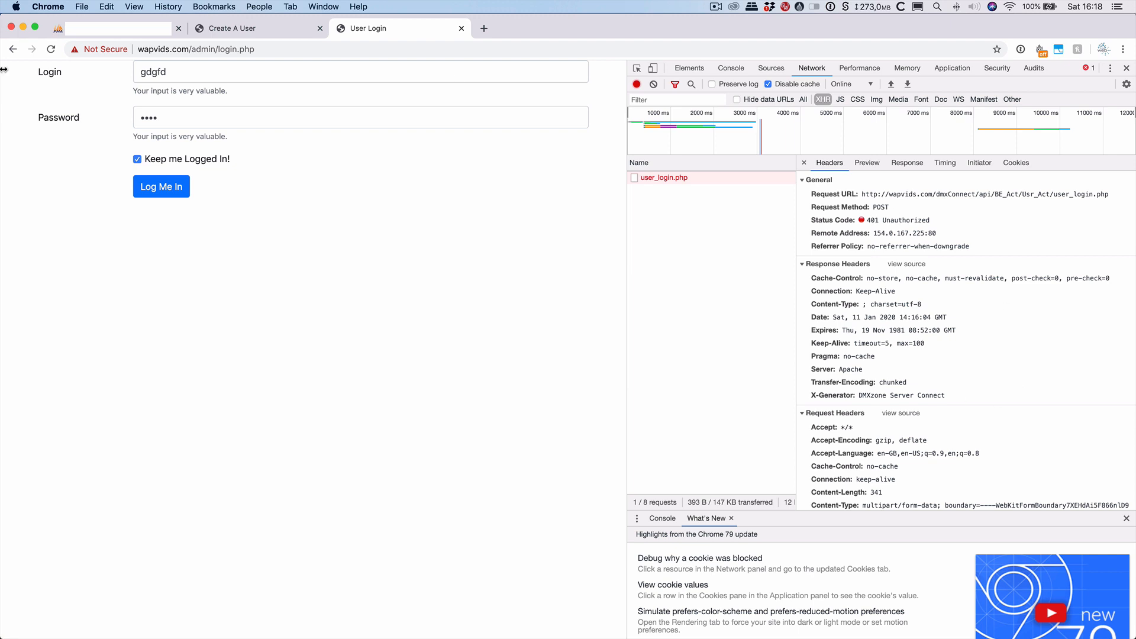
click(51, 49)
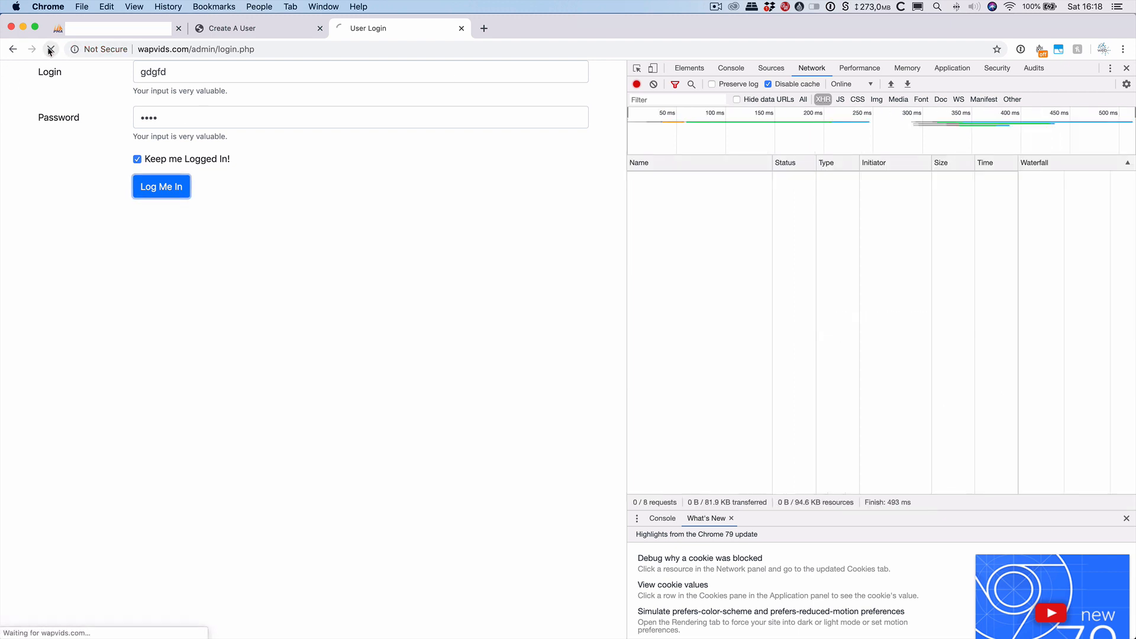
click(278, 73)
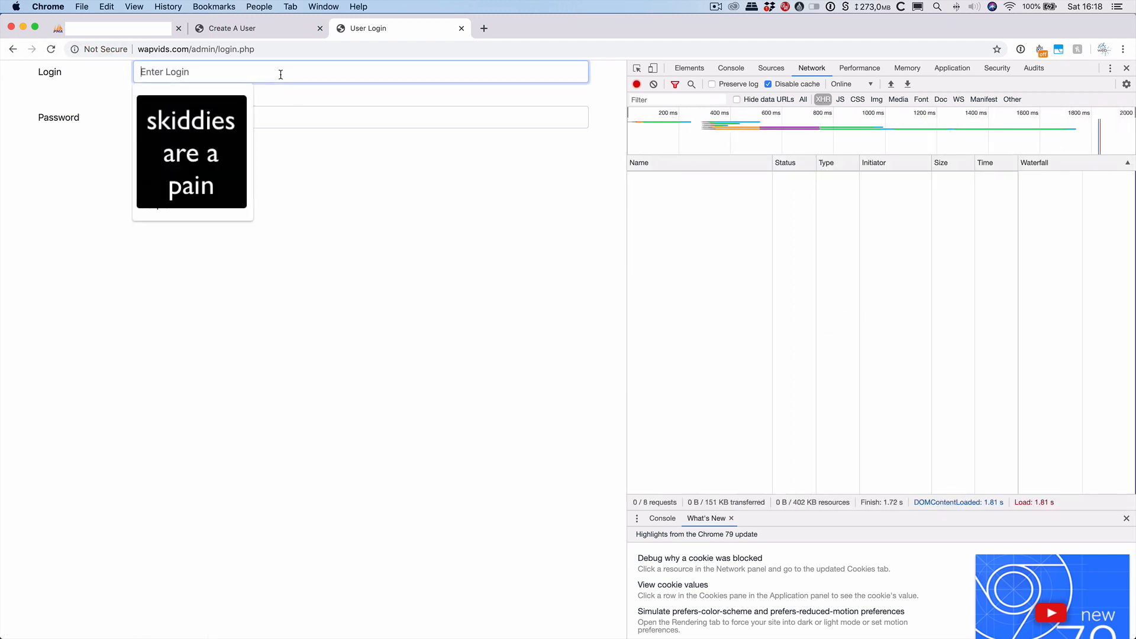
text(gfdhg)
click(269, 117)
text(gfdhg)
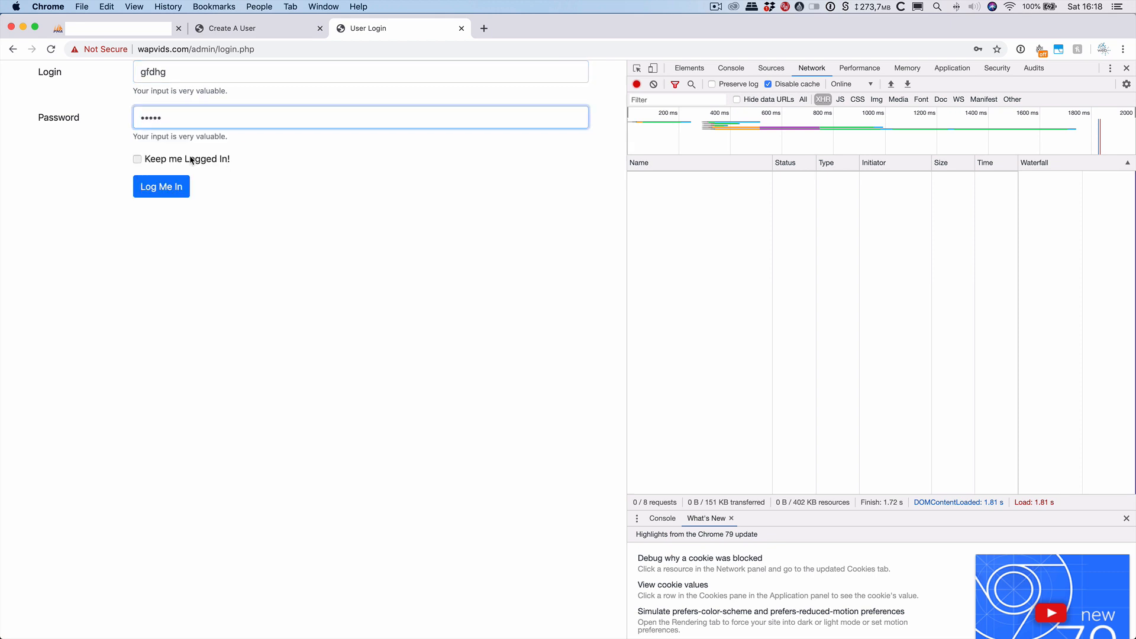
click(137, 160)
click(170, 186)
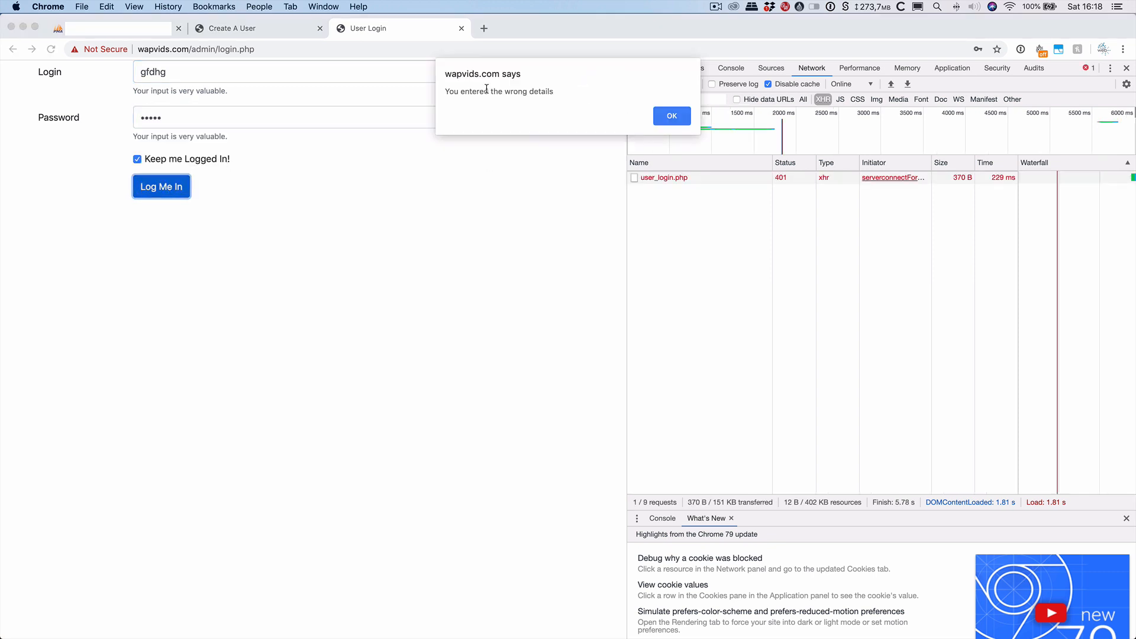
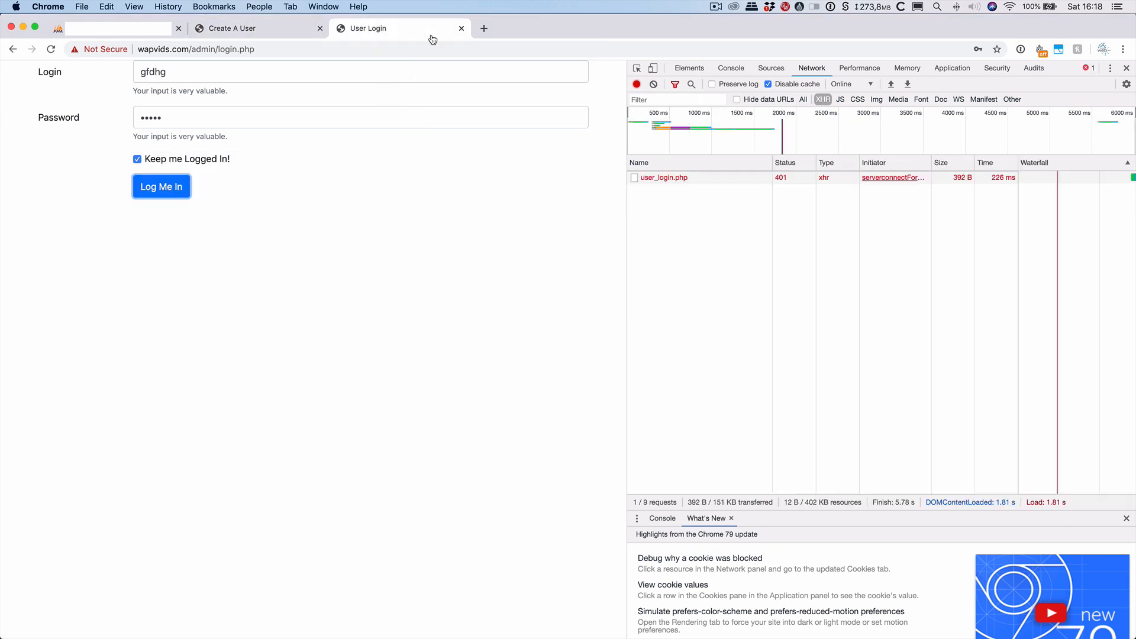
Switch from Chrome back to Wappler, where login.php is open in Design view.
key(super+Tab)
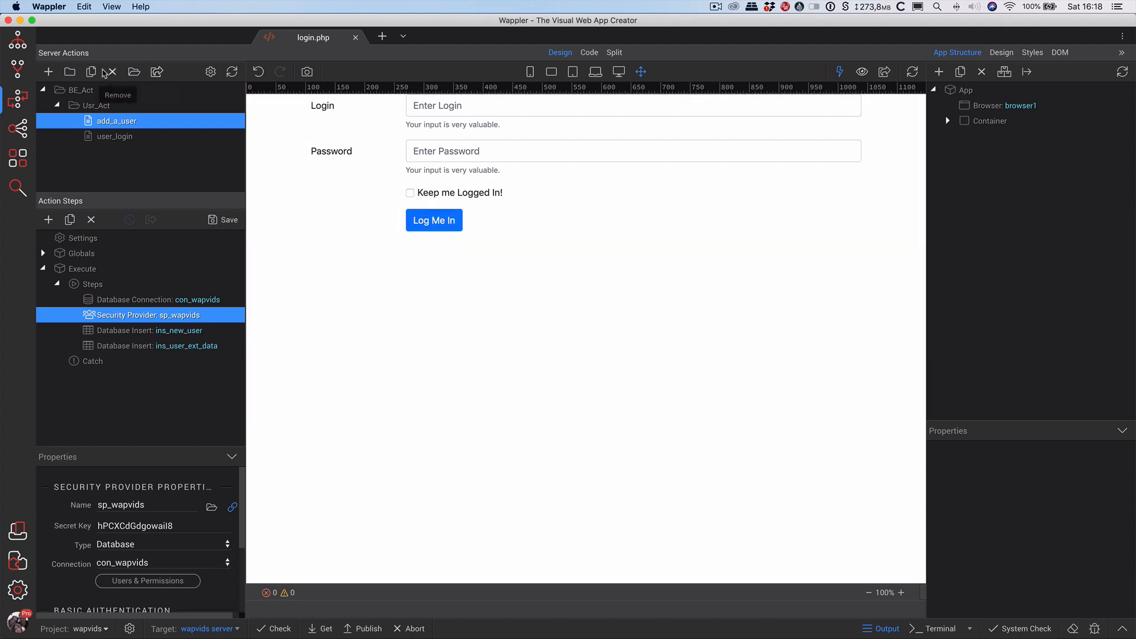
Create a new file named dashboard.php in the admin folder beside login.php.
click(18, 40)
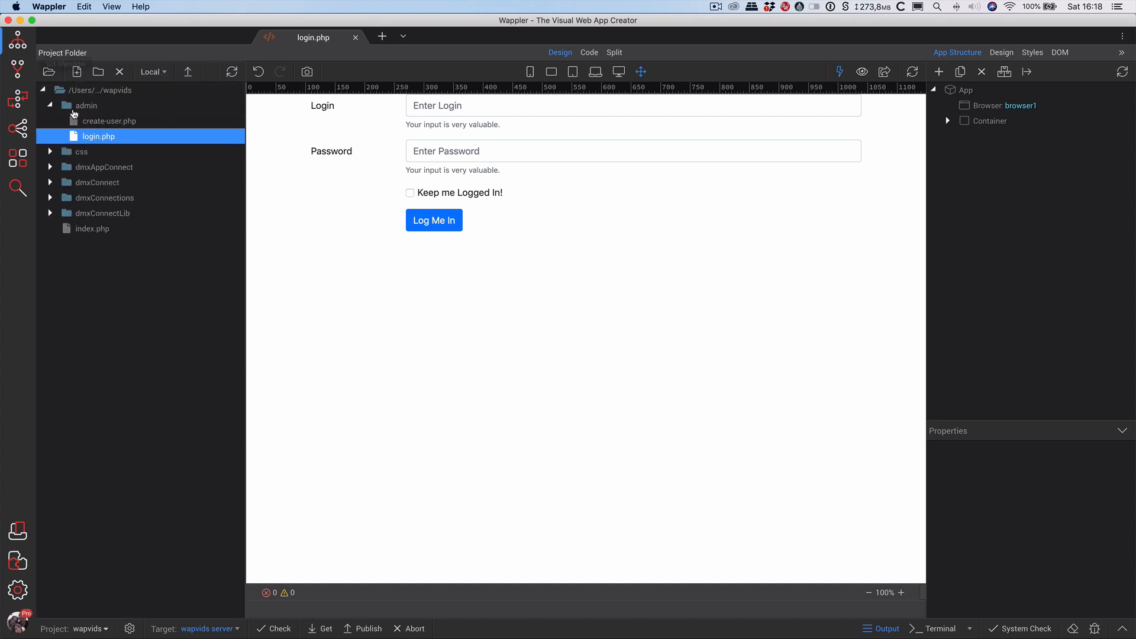
right_click(98, 140)
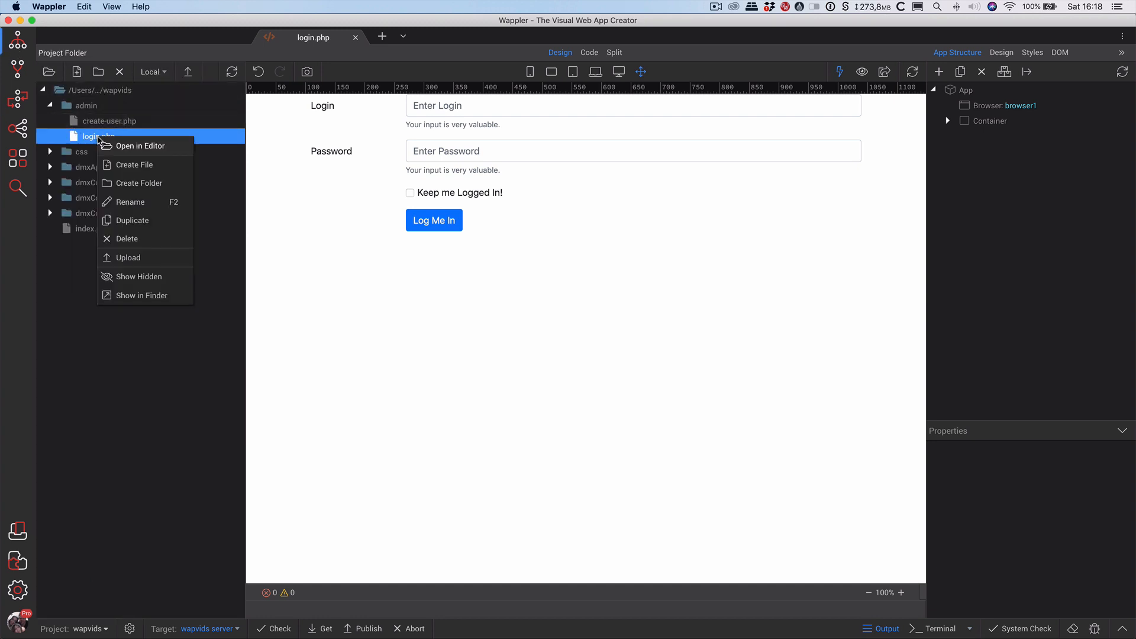
click(138, 167)
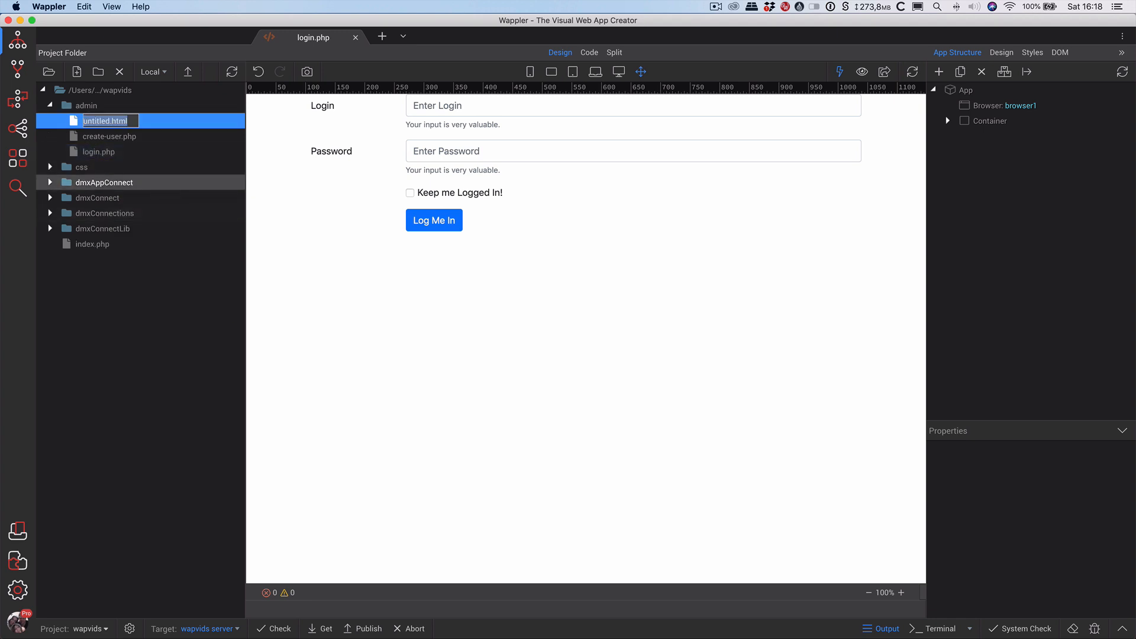
text(dashboard.php)
key(Return)
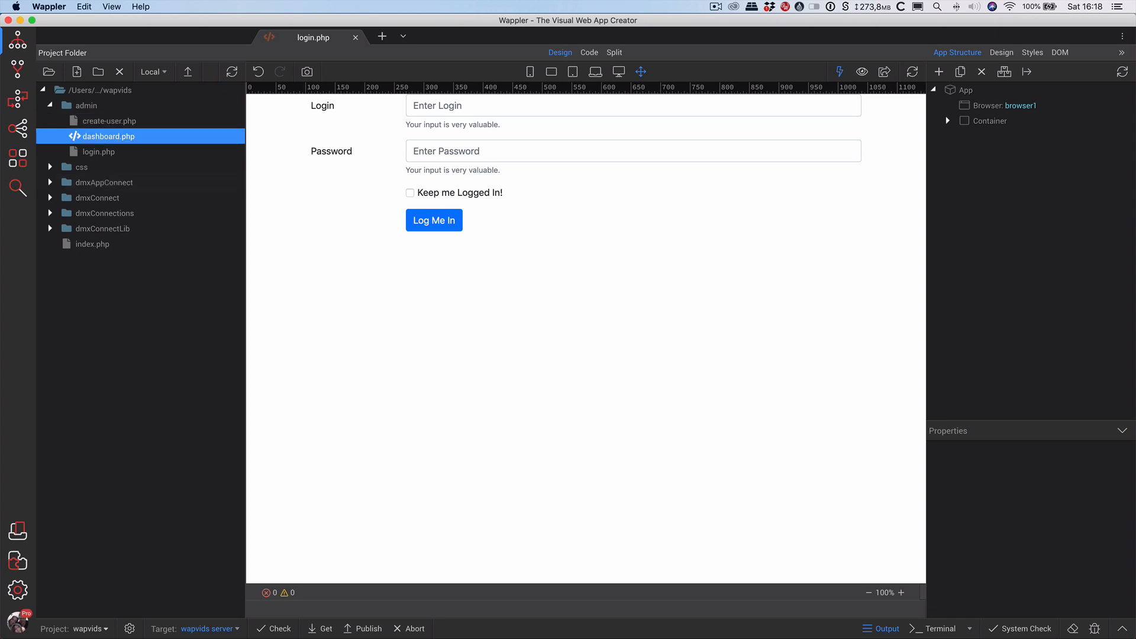
Open dashboard.php, save it blank, and close its tab to return to login.php.
double_click(106, 137)
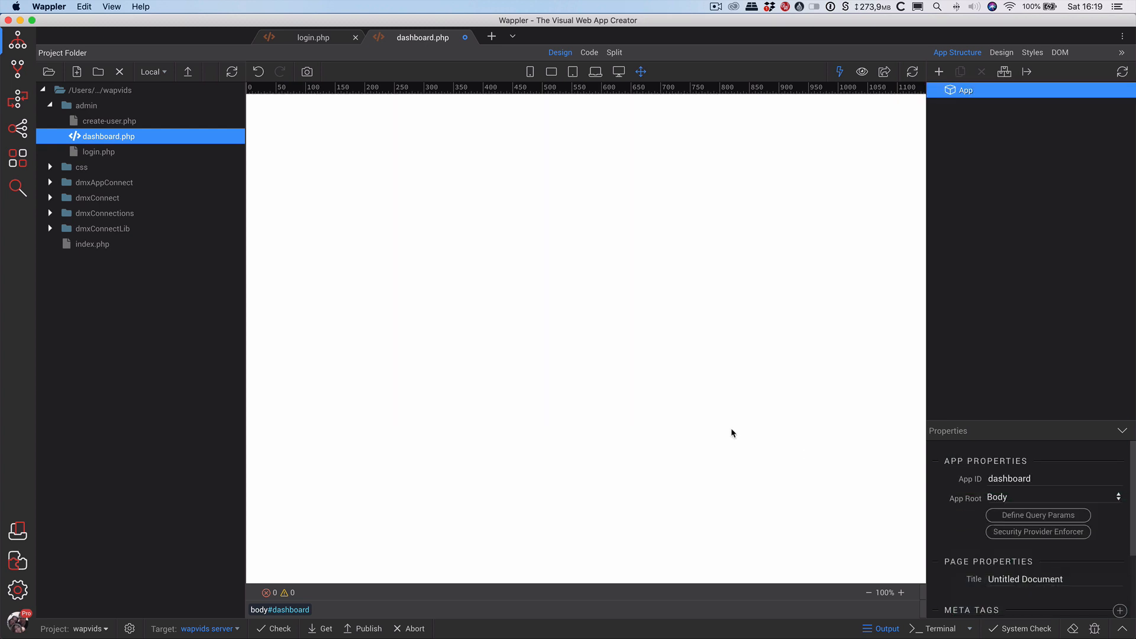
key(super+s)
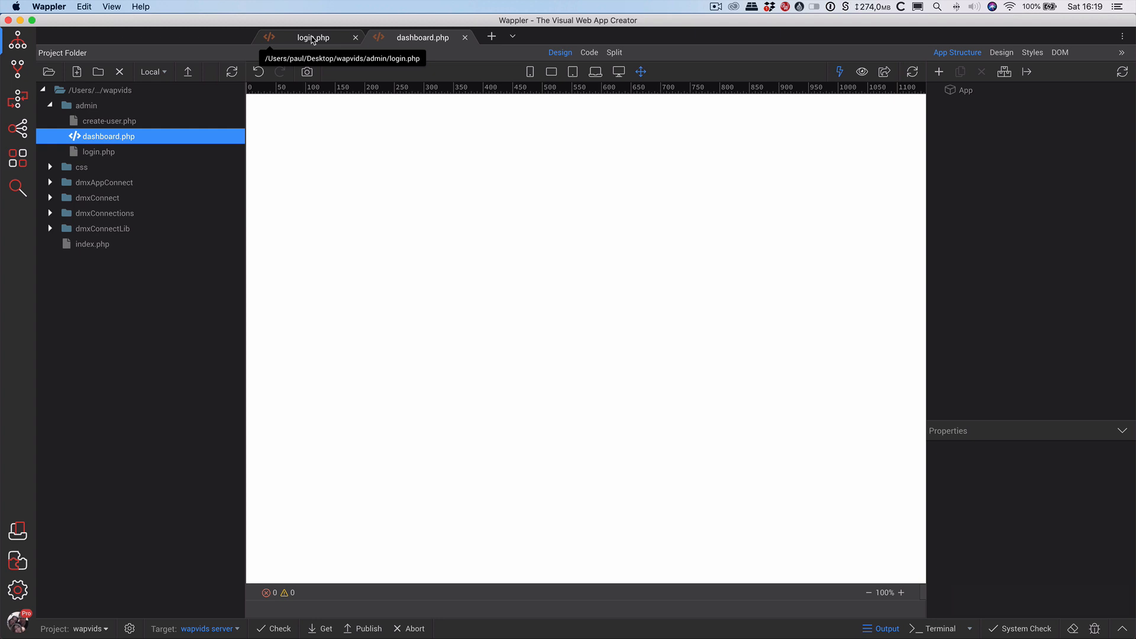
click(313, 38)
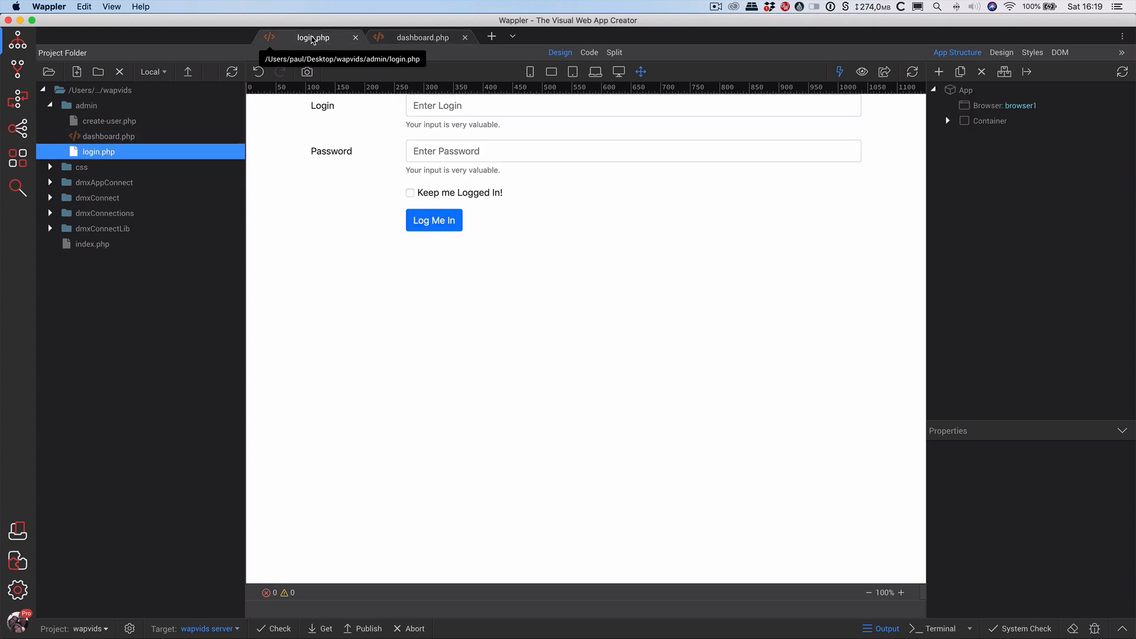
click(422, 38)
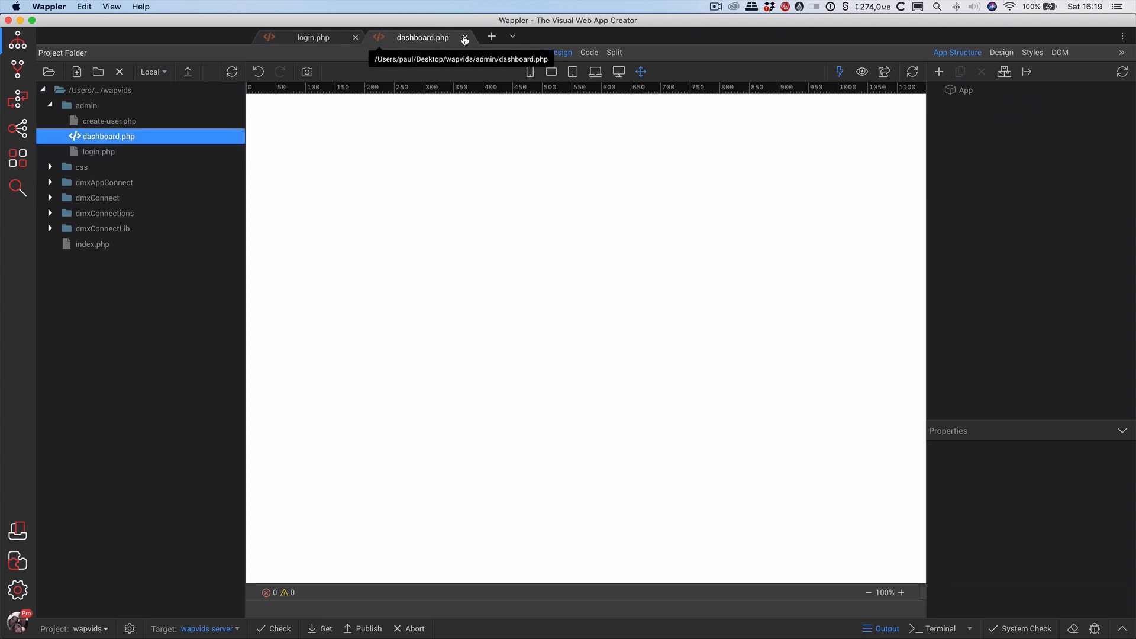
click(465, 38)
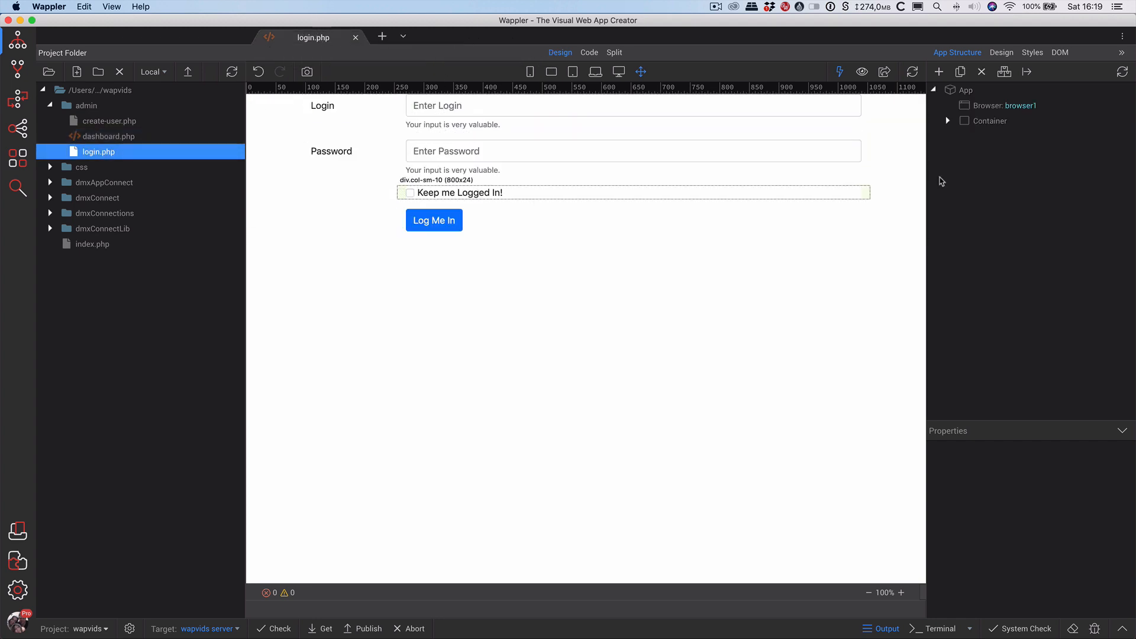
Select the scf_user_login form and add a Server Connect Success dynamic event.
click(970, 120)
click(995, 137)
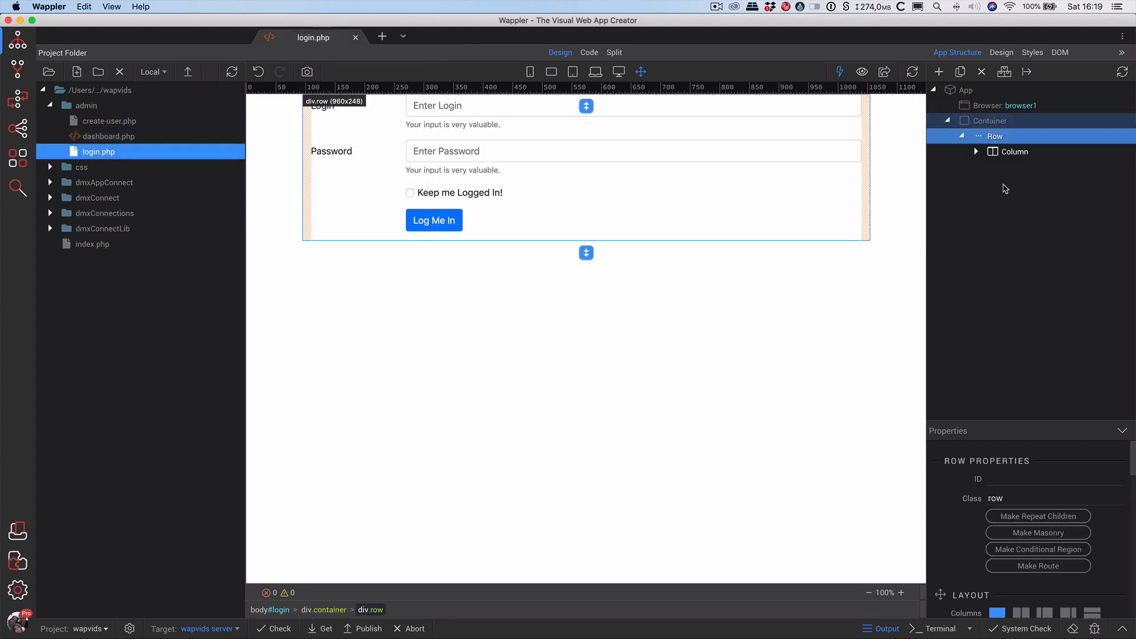
click(1014, 152)
click(1042, 168)
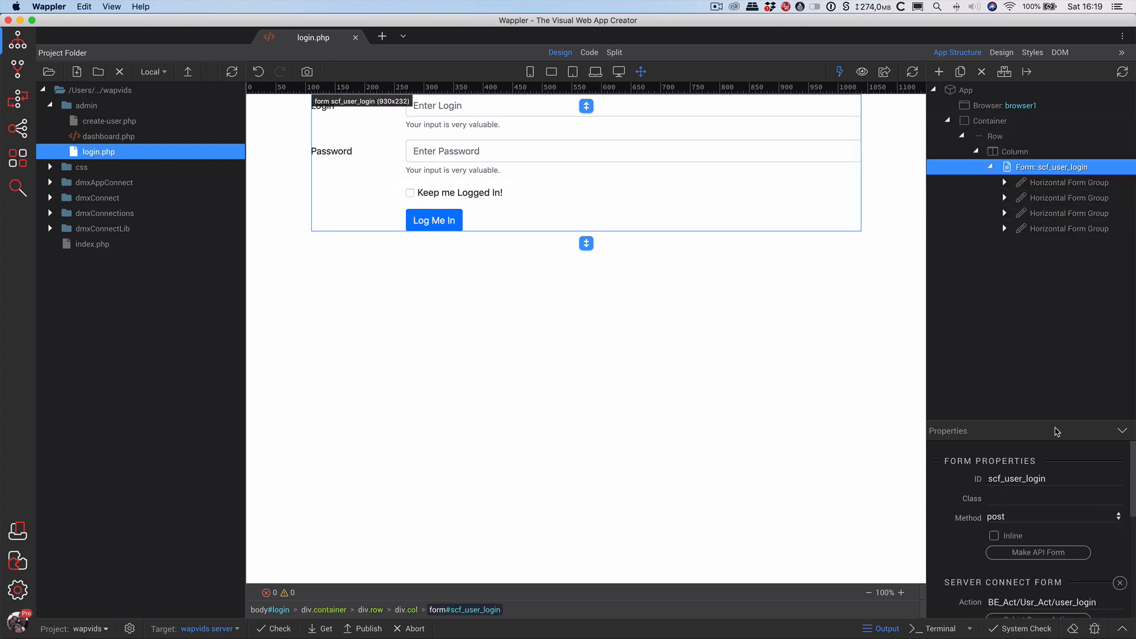
scroll(1094, 580, down, 5)
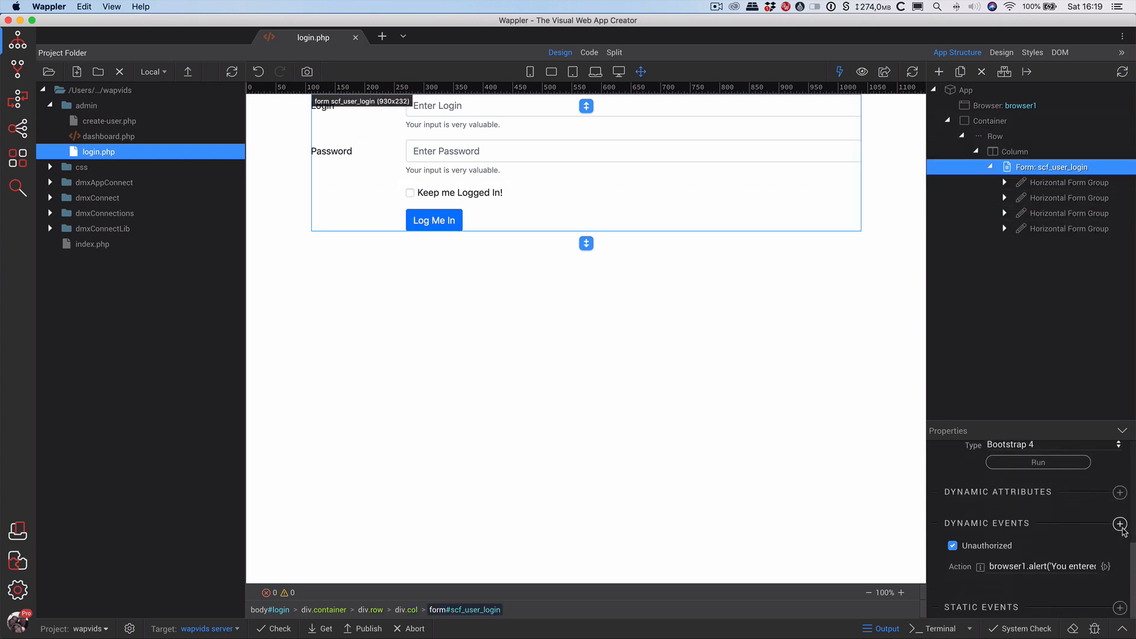
click(1121, 526)
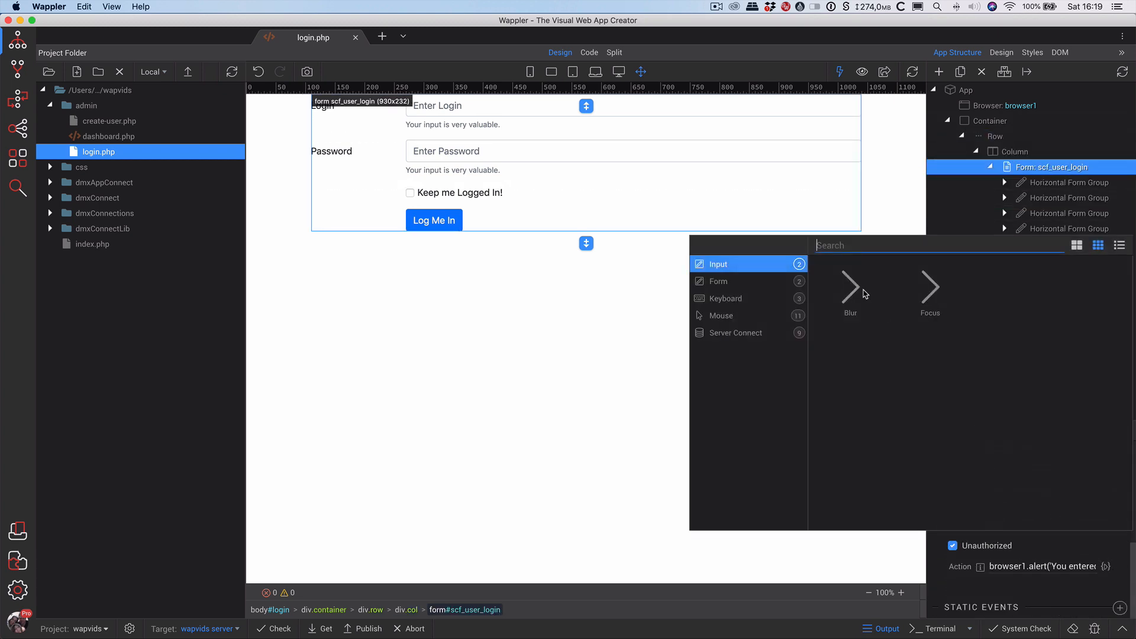
click(736, 334)
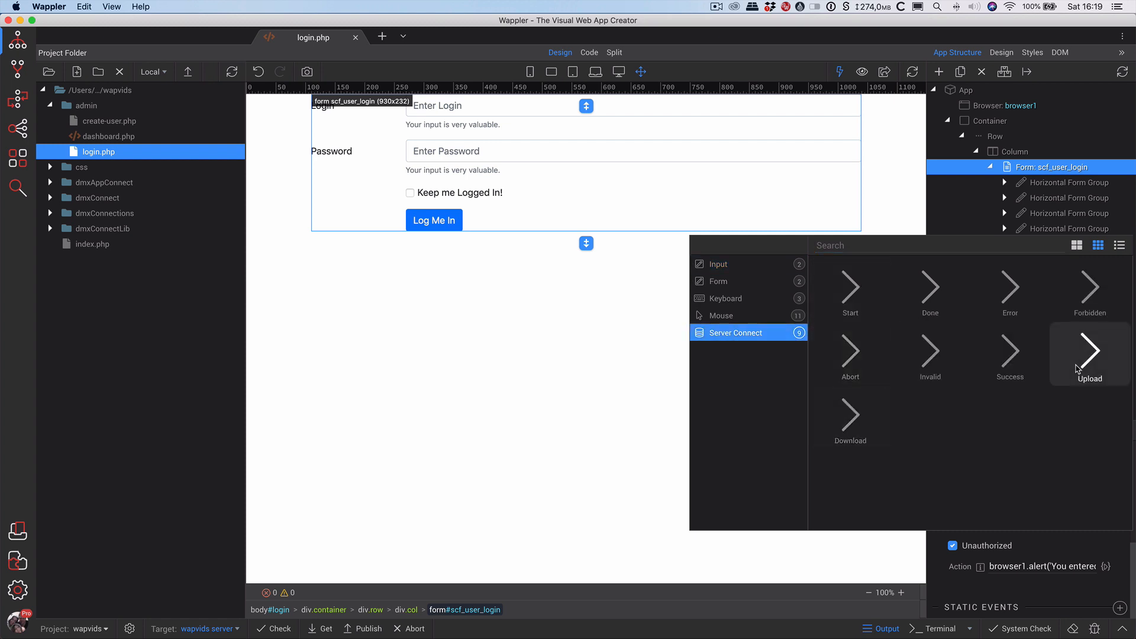
click(1025, 363)
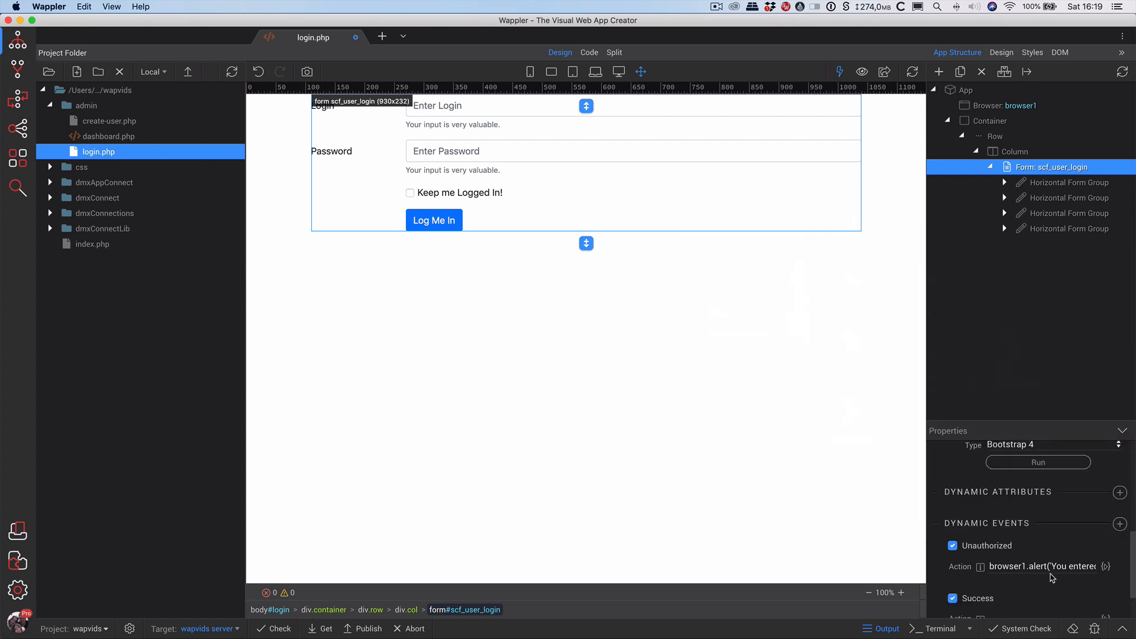
Make the Success event run browser1.goto('/admin/dashboard.php') and save login.php.
scroll(1049, 573, down, 2)
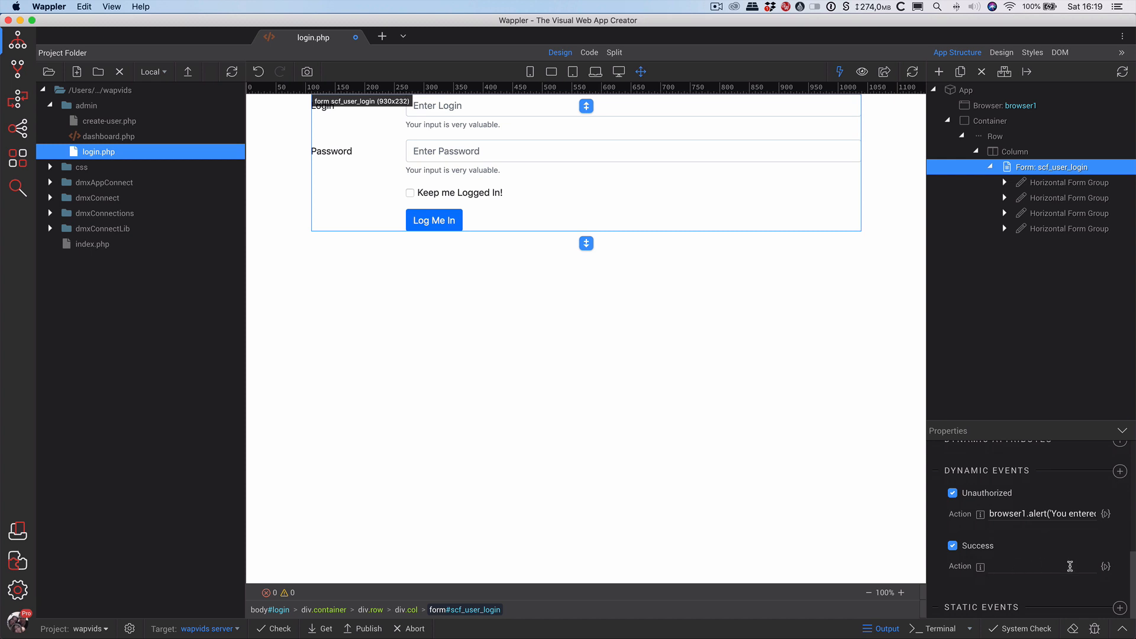
click(1106, 566)
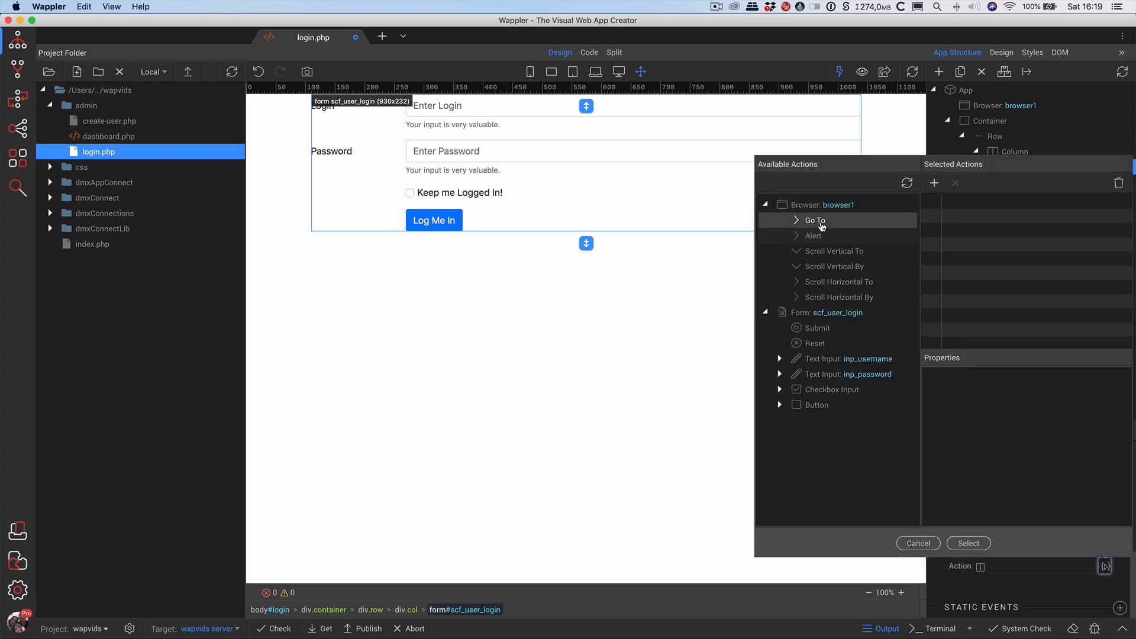
click(821, 223)
click(934, 183)
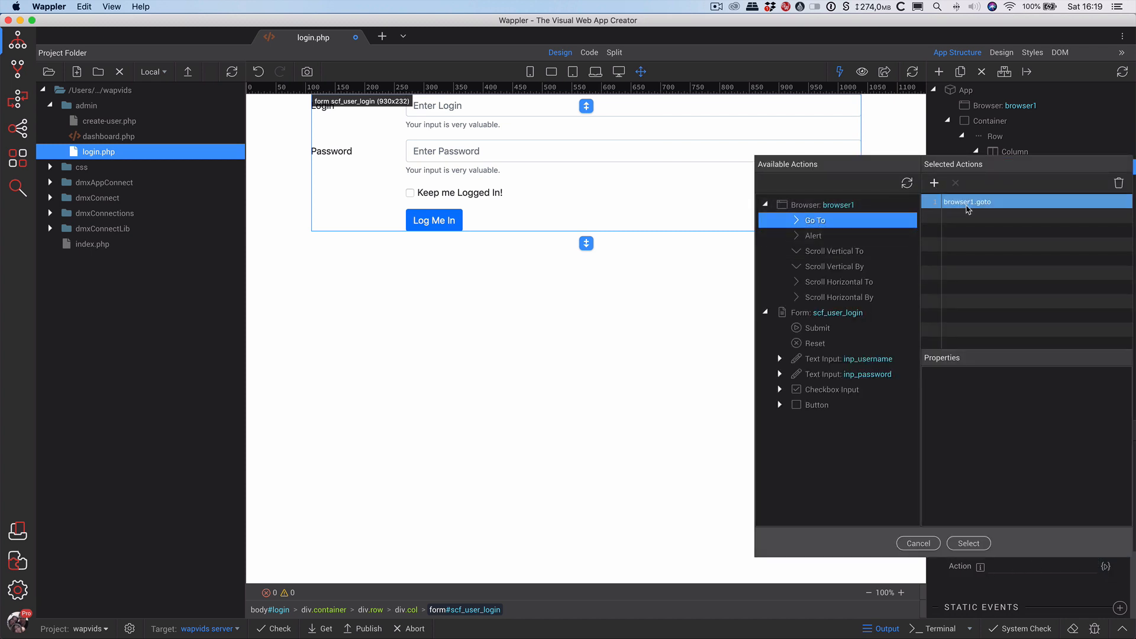
click(1009, 458)
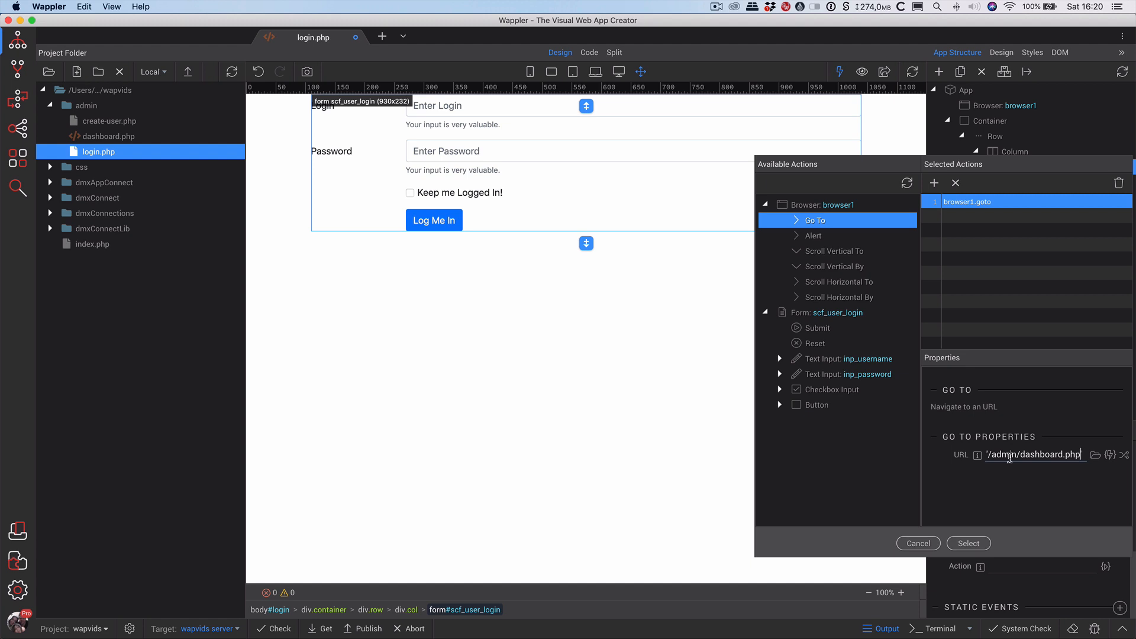
click(967, 545)
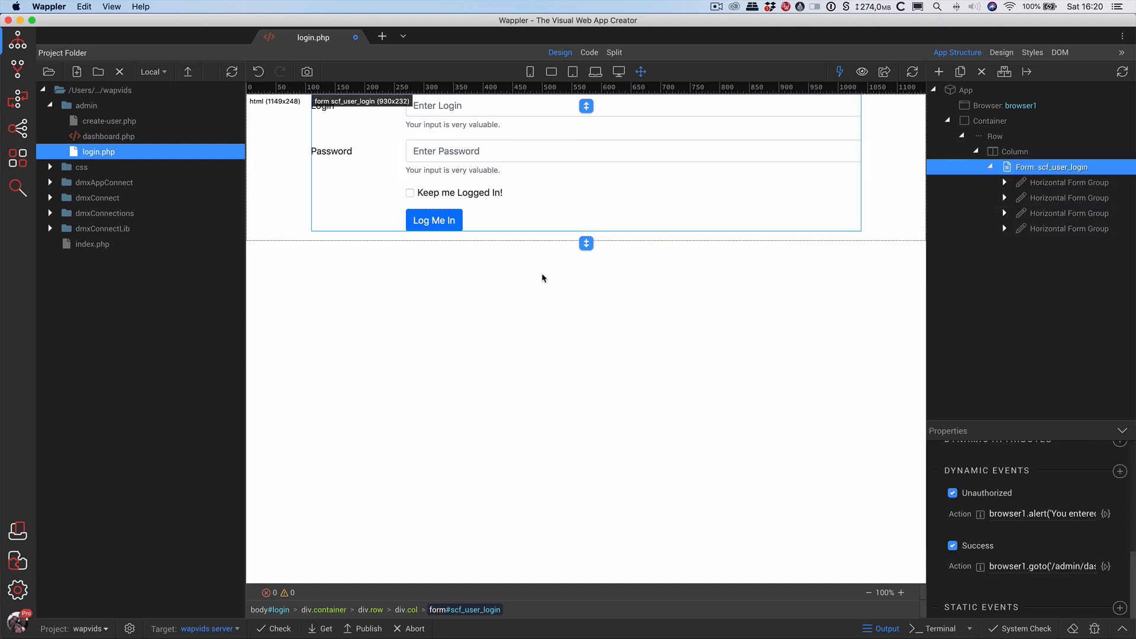
key(super+s)
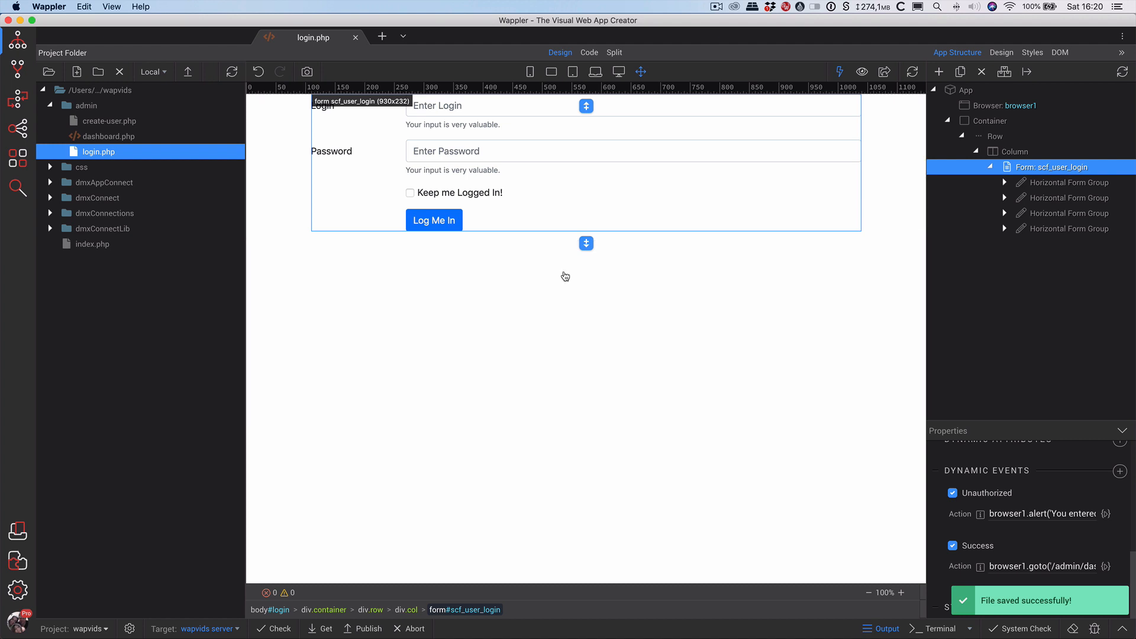
key(super+Tab)
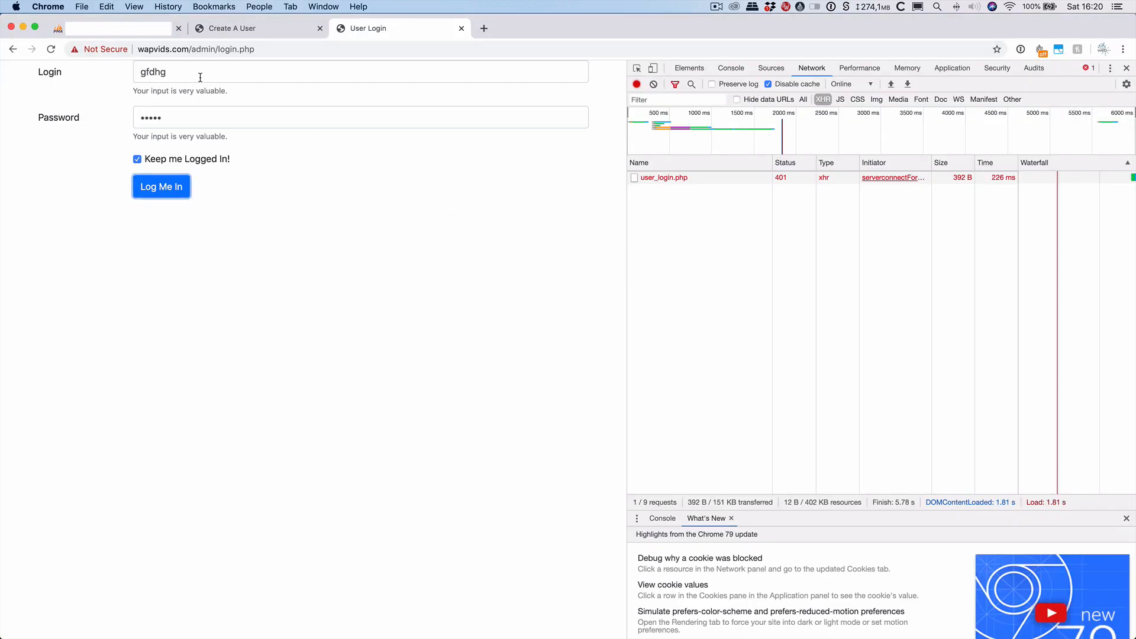
Reload the login page and sign in with the test user's credentials and Keep me Logged In! ticked, reaching the blank dashboard.
click(51, 49)
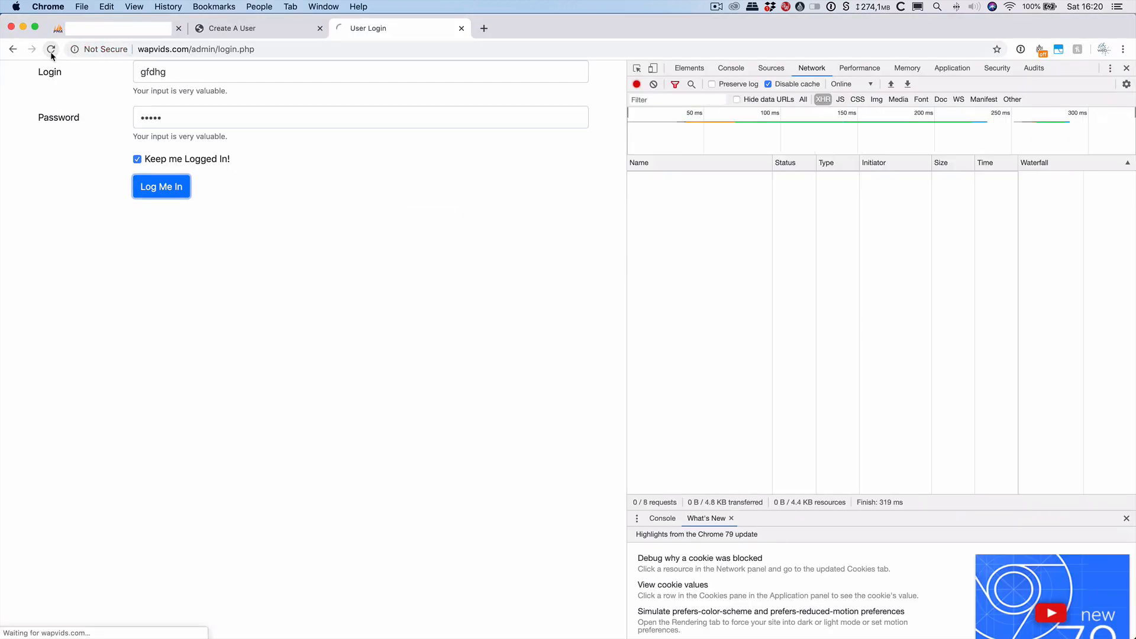
click(208, 71)
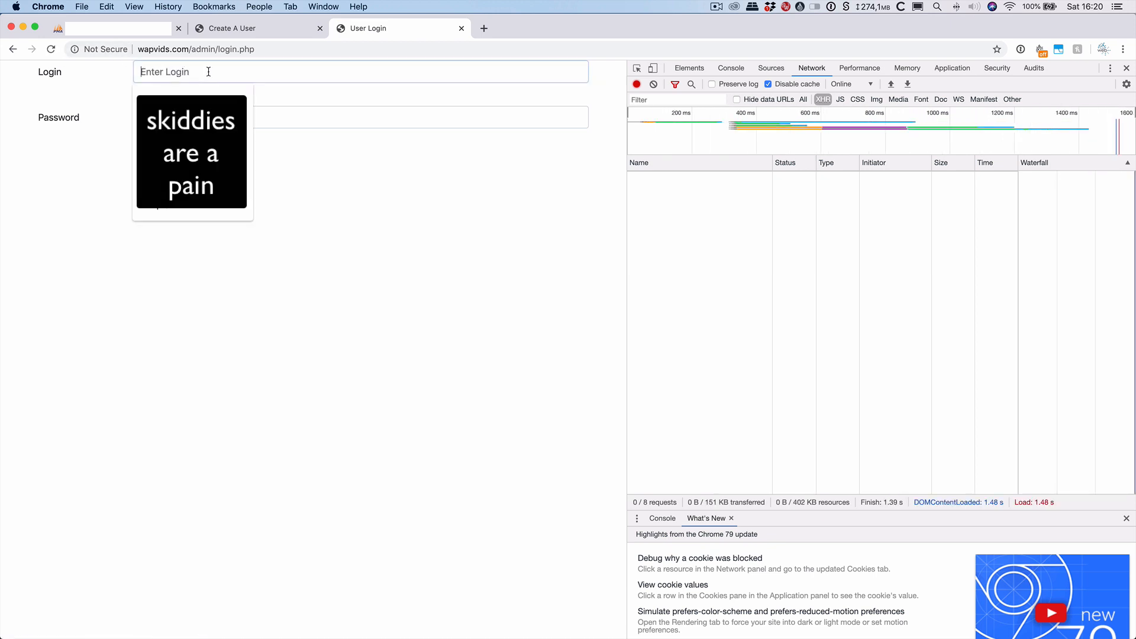
text(testuser2)
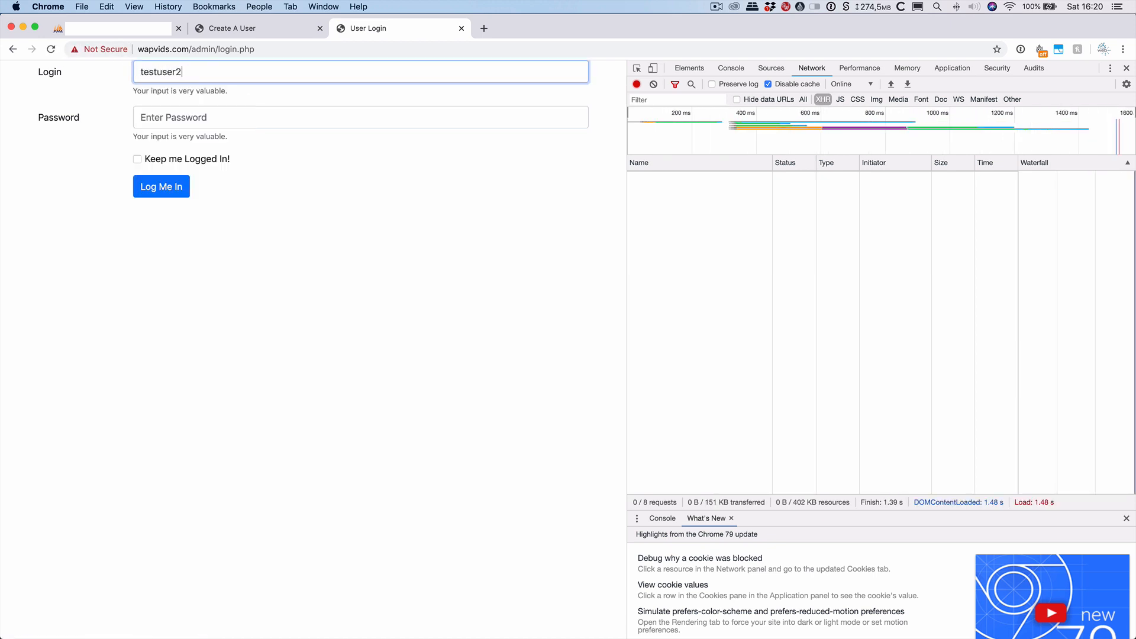
key(Tab)
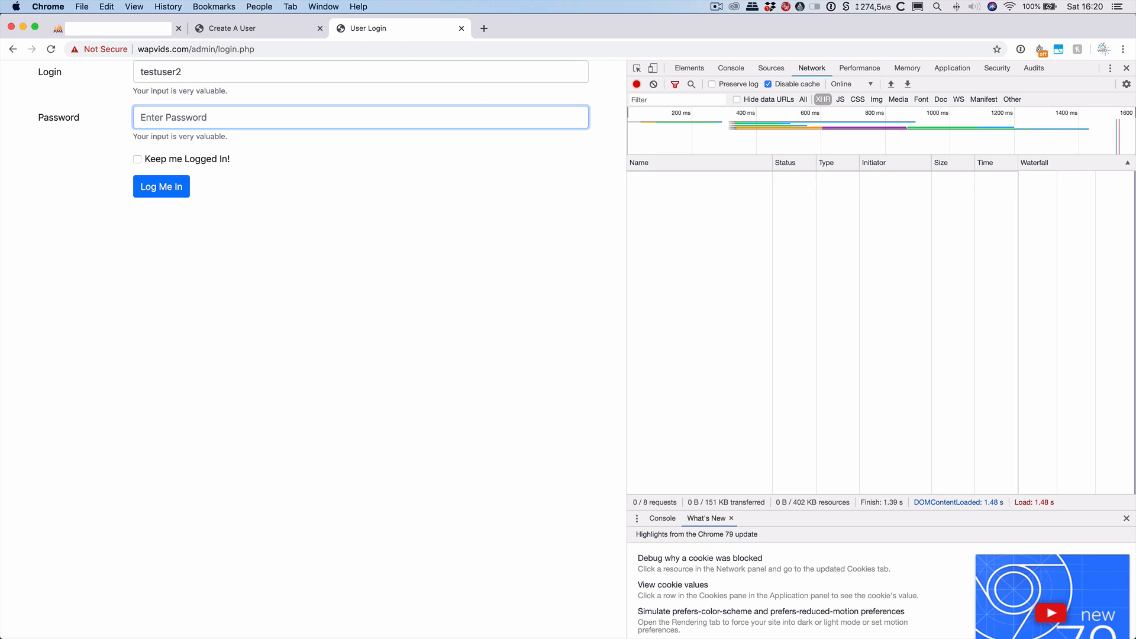
text(•••••)
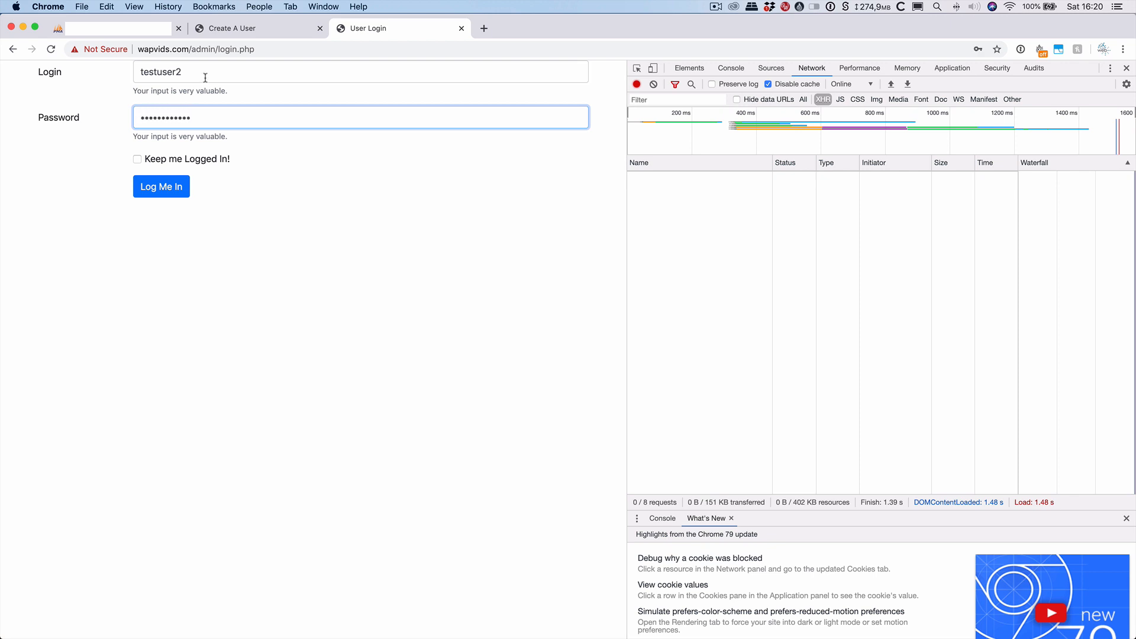
click(160, 162)
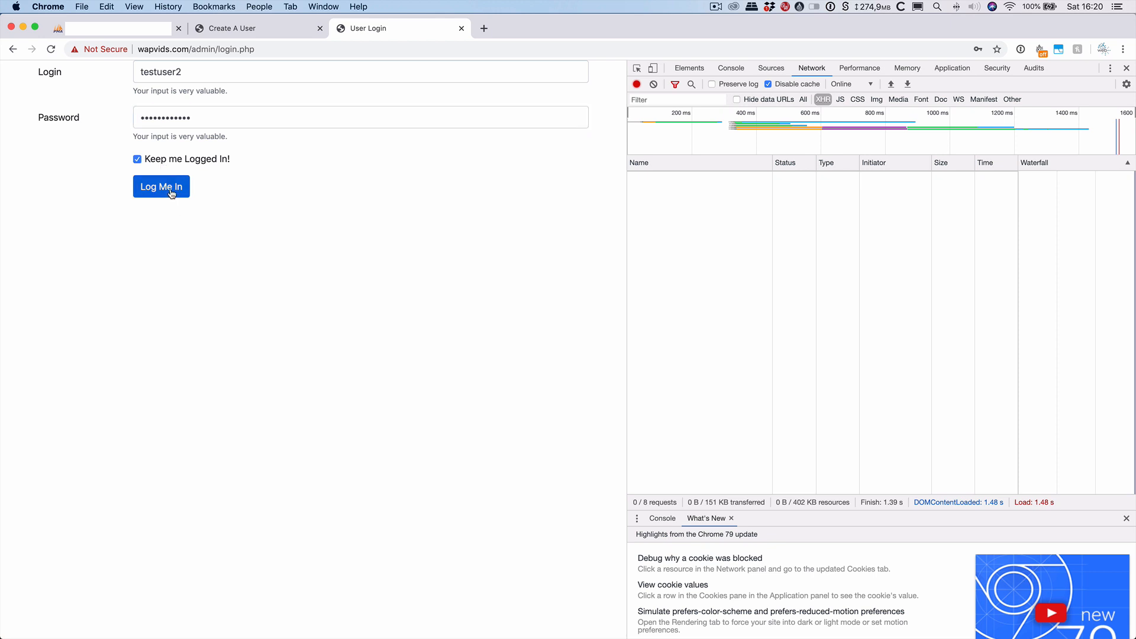
click(171, 193)
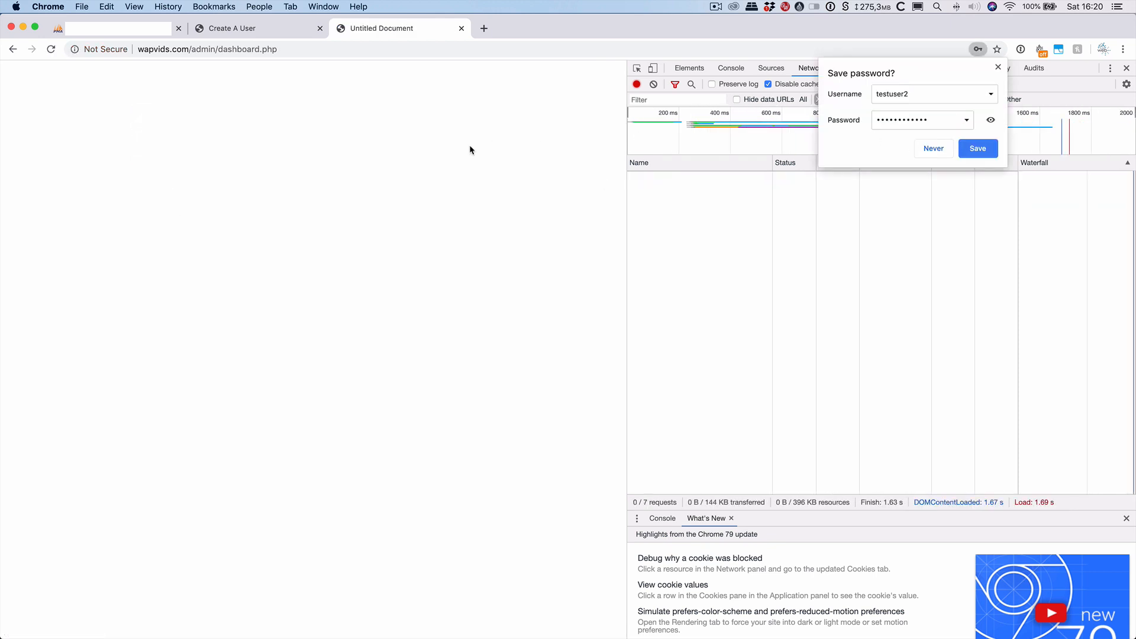
click(998, 67)
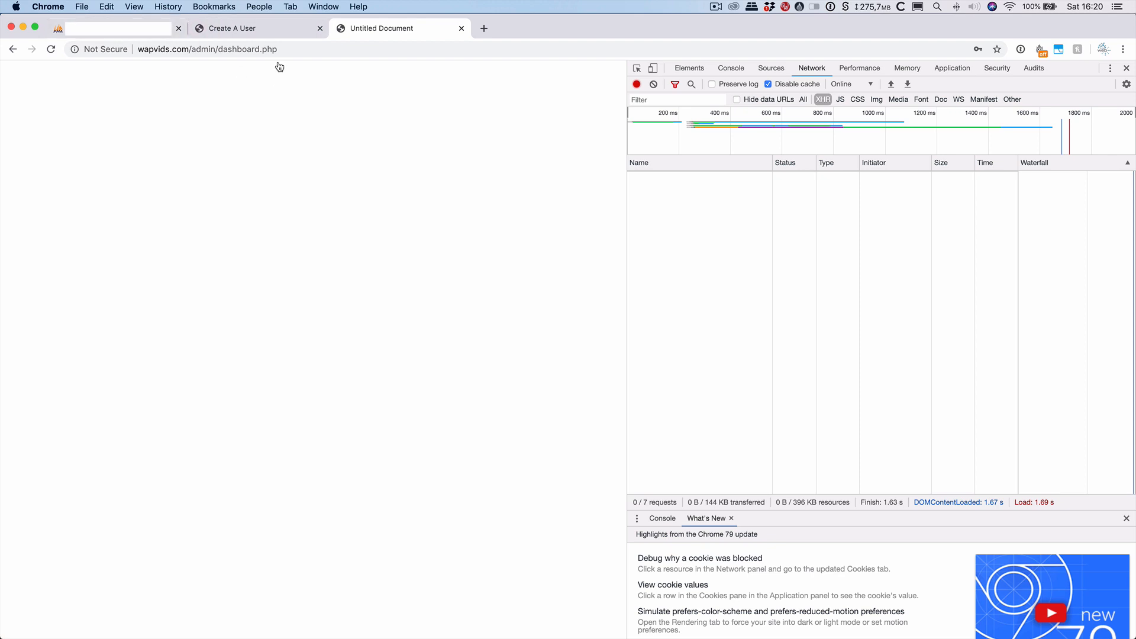
key(super+Tab)
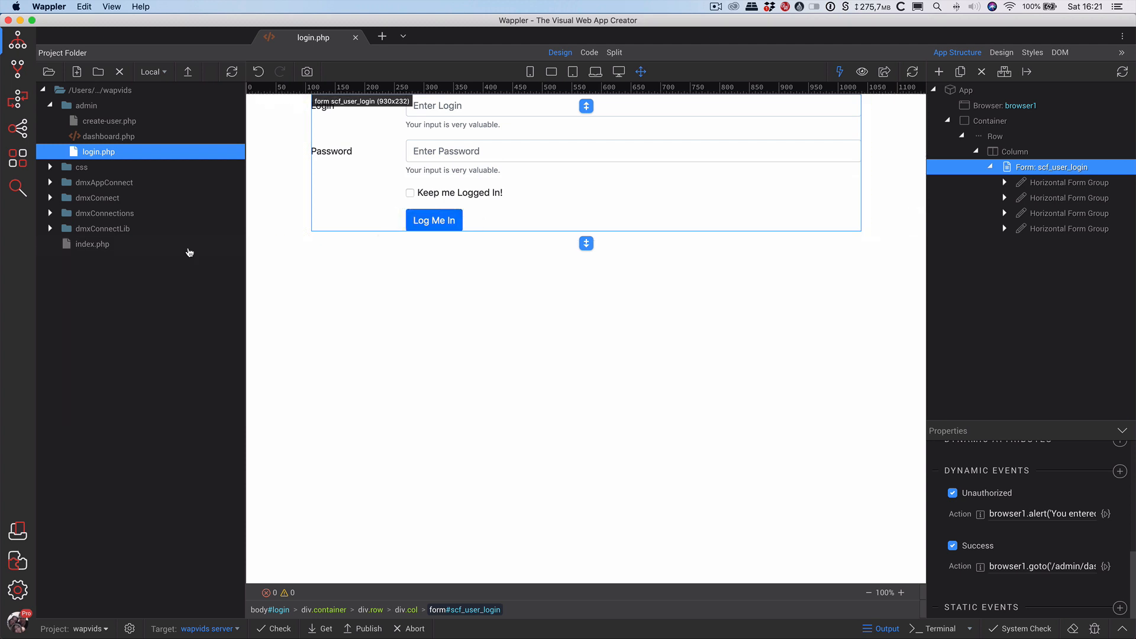
Add a Security Restrict step after sp_wapvids in add_a_user, save it, and close login.php.
click(18, 98)
click(95, 137)
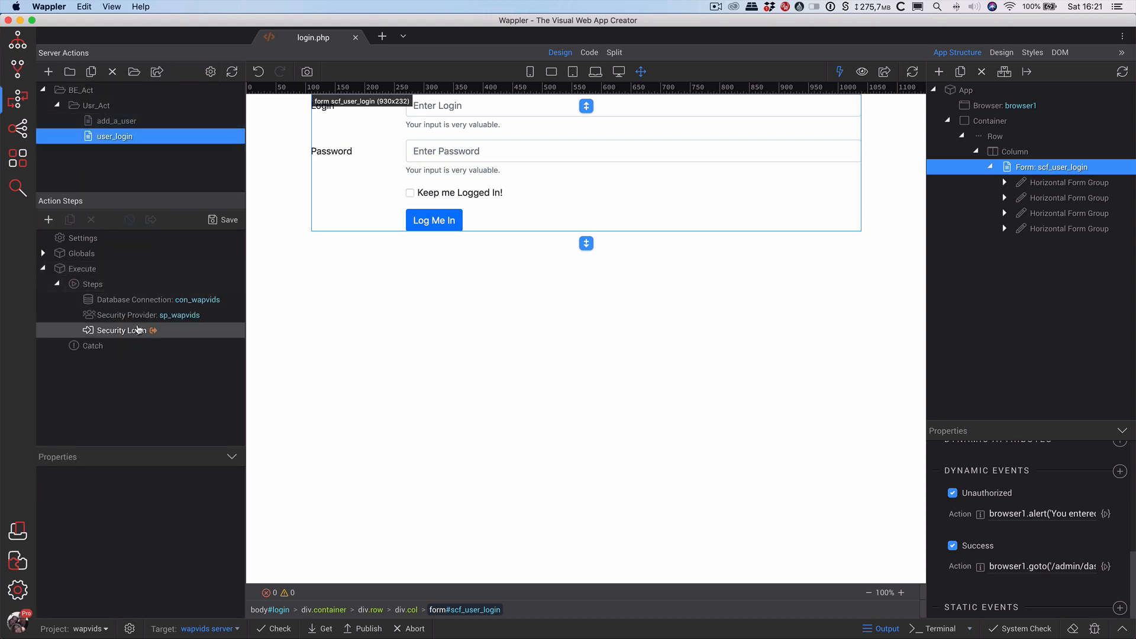
click(107, 120)
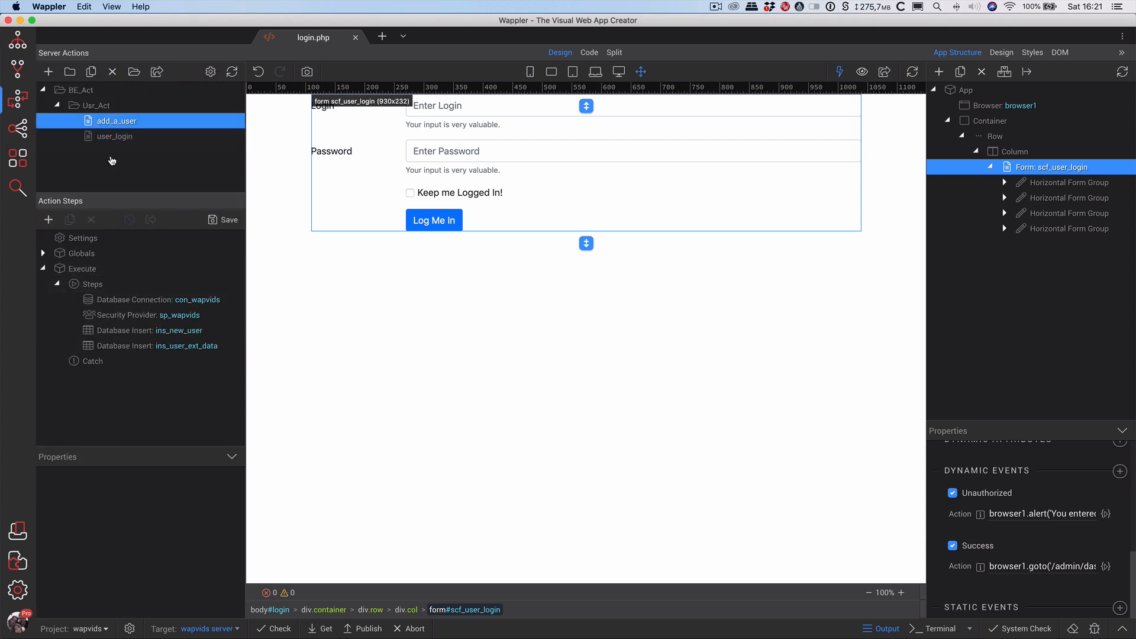
click(138, 316)
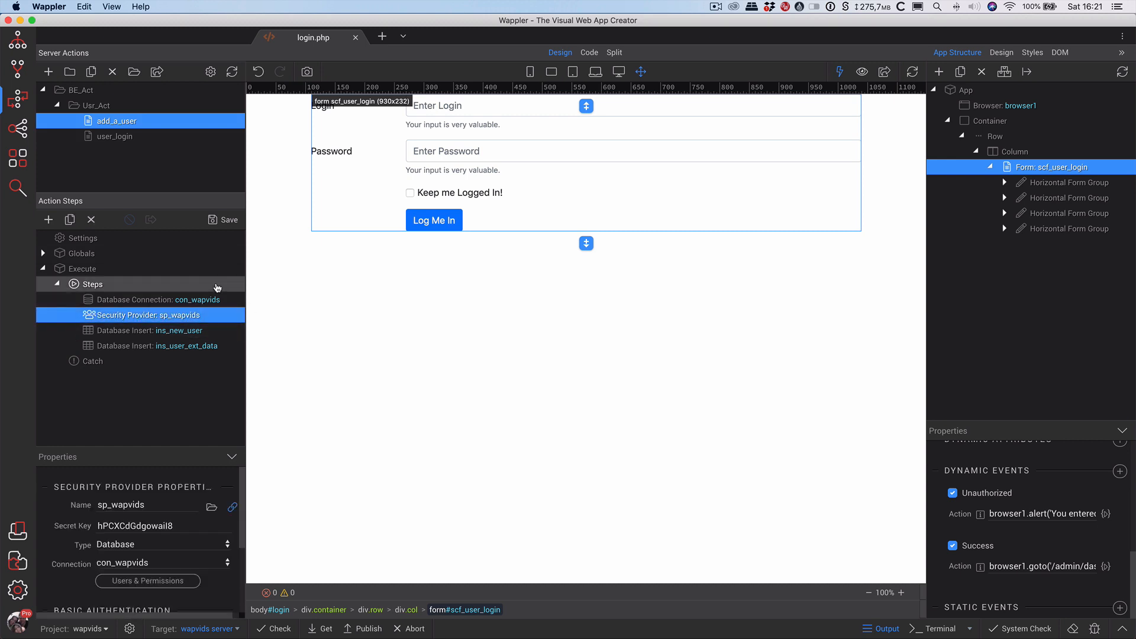
right_click(139, 316)
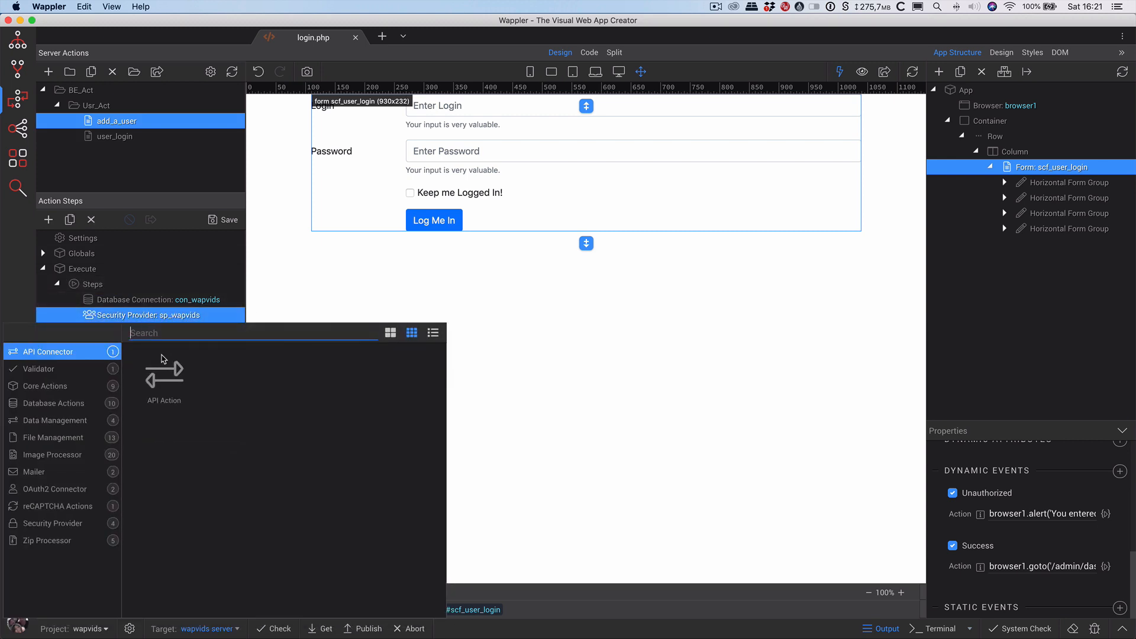
click(64, 528)
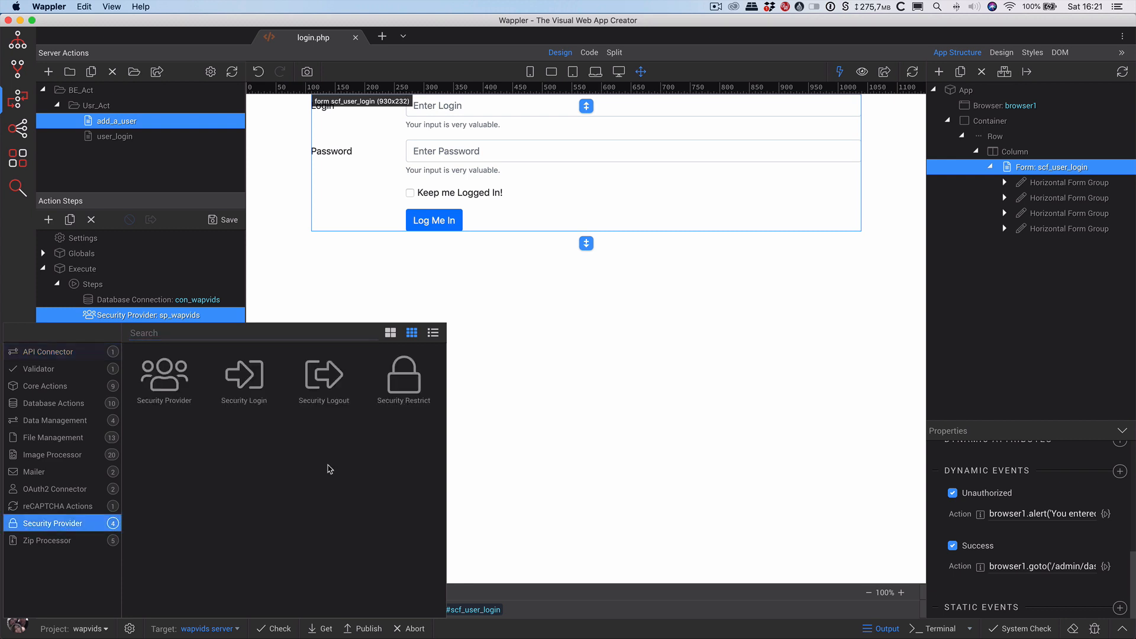
double_click(402, 386)
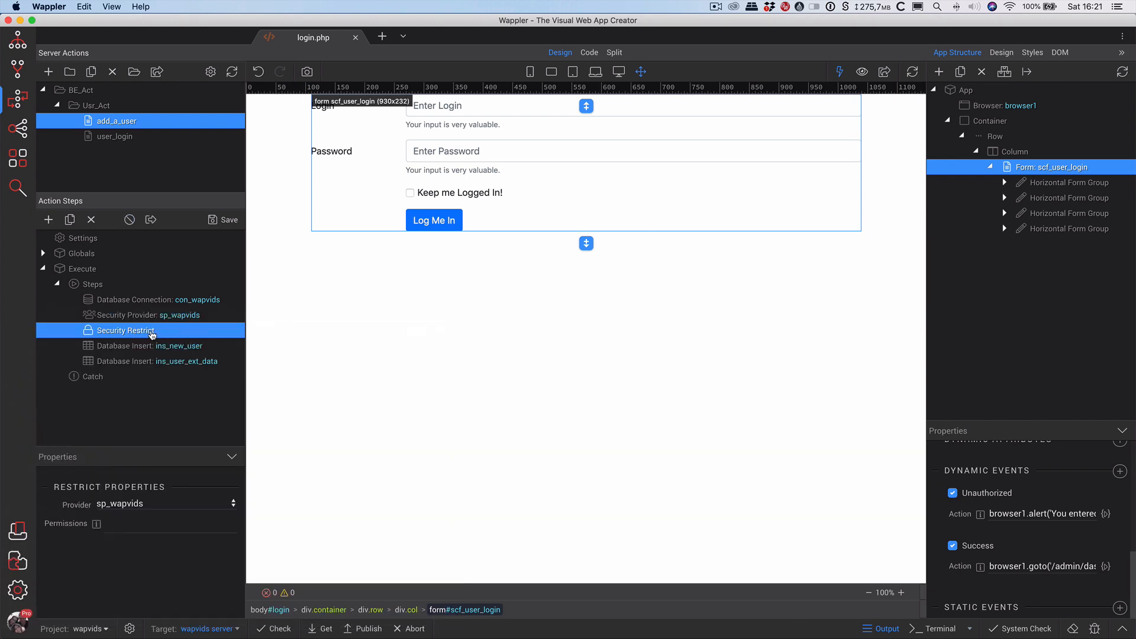
click(212, 221)
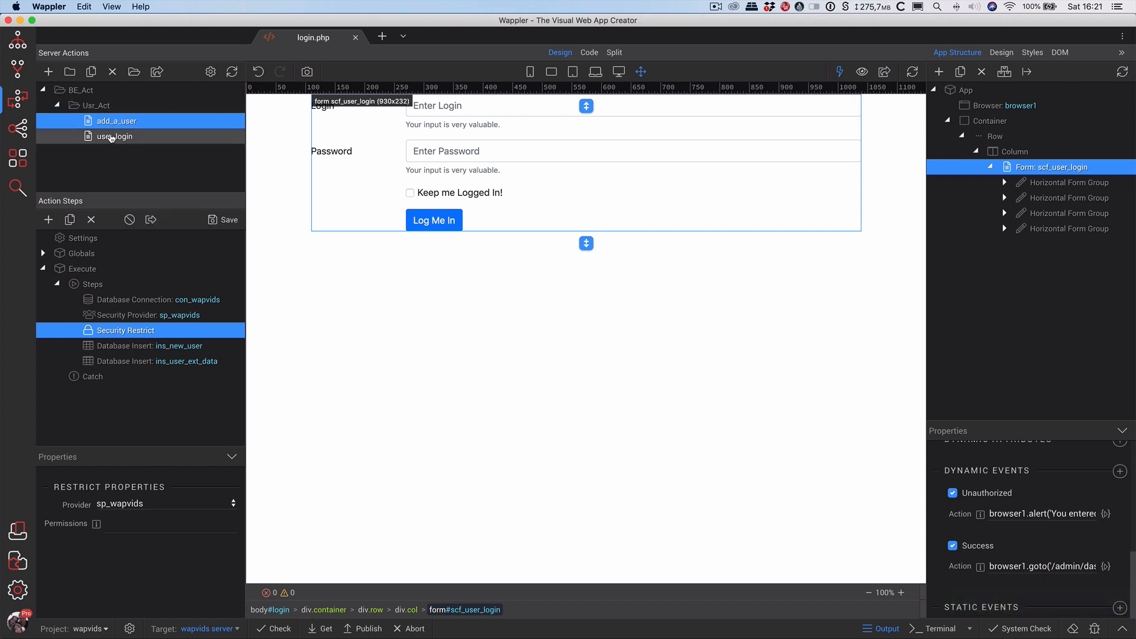
click(356, 37)
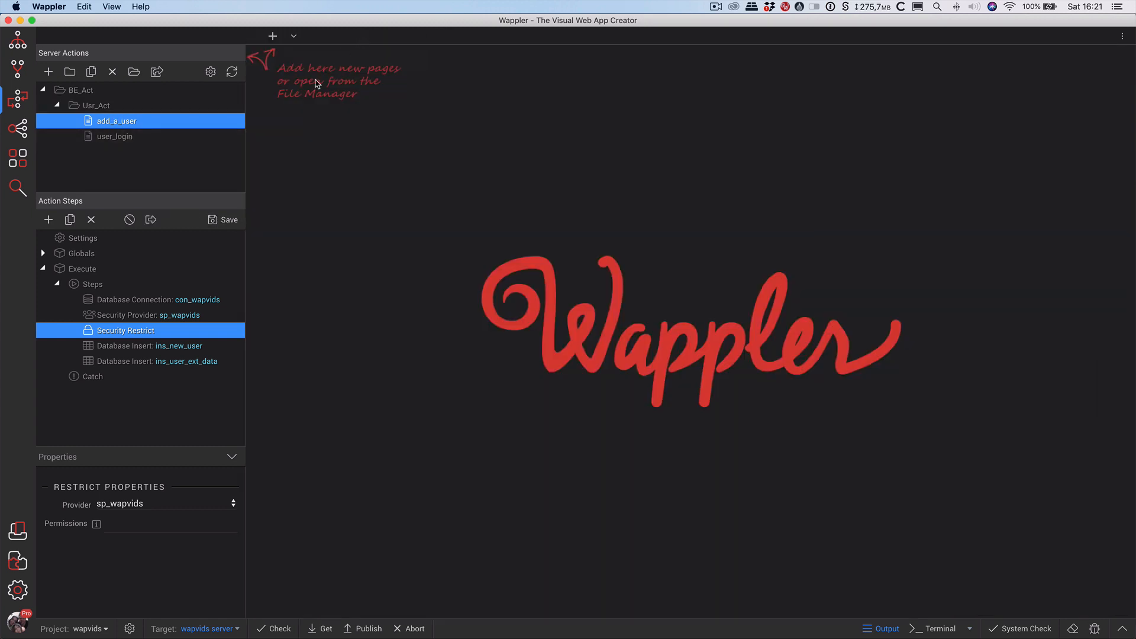
click(125, 141)
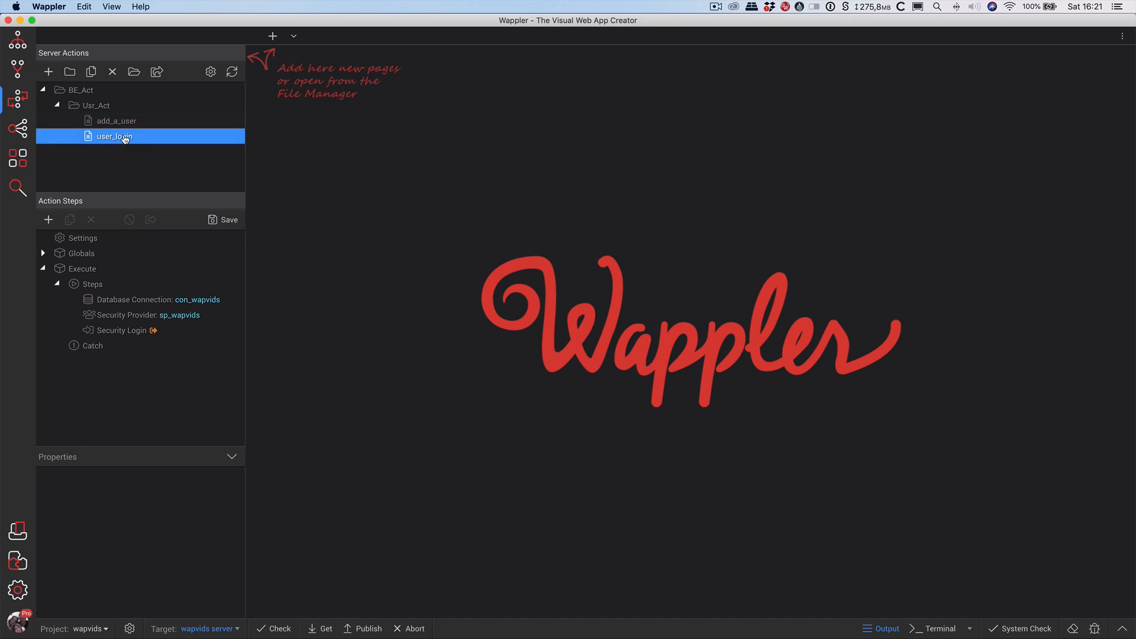
Open admin/dashboard.php from the Project Folder in Design view.
click(125, 121)
click(123, 139)
click(17, 43)
click(93, 138)
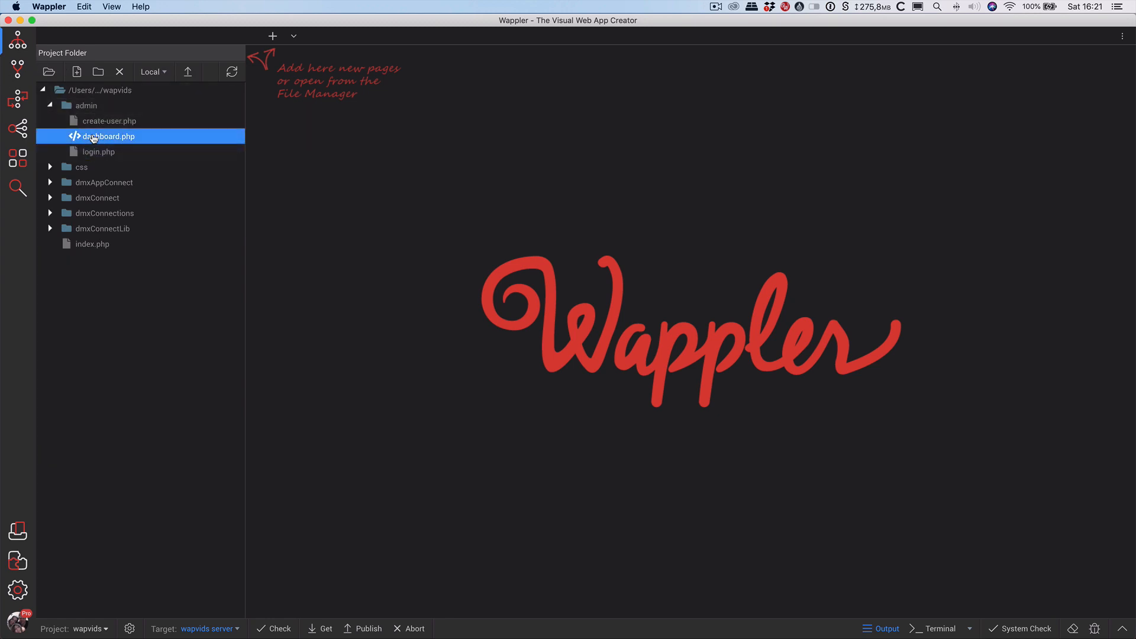
double_click(93, 137)
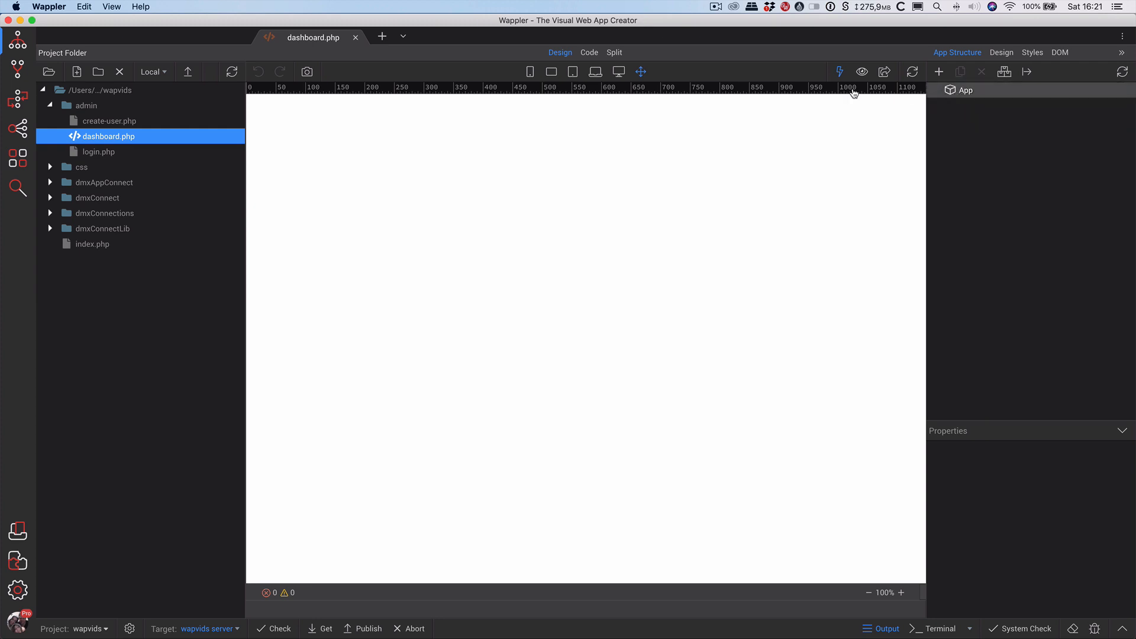
Insert the Navigation block 'Brand Menu Social' into the dashboard's App root.
click(990, 94)
right_click(962, 92)
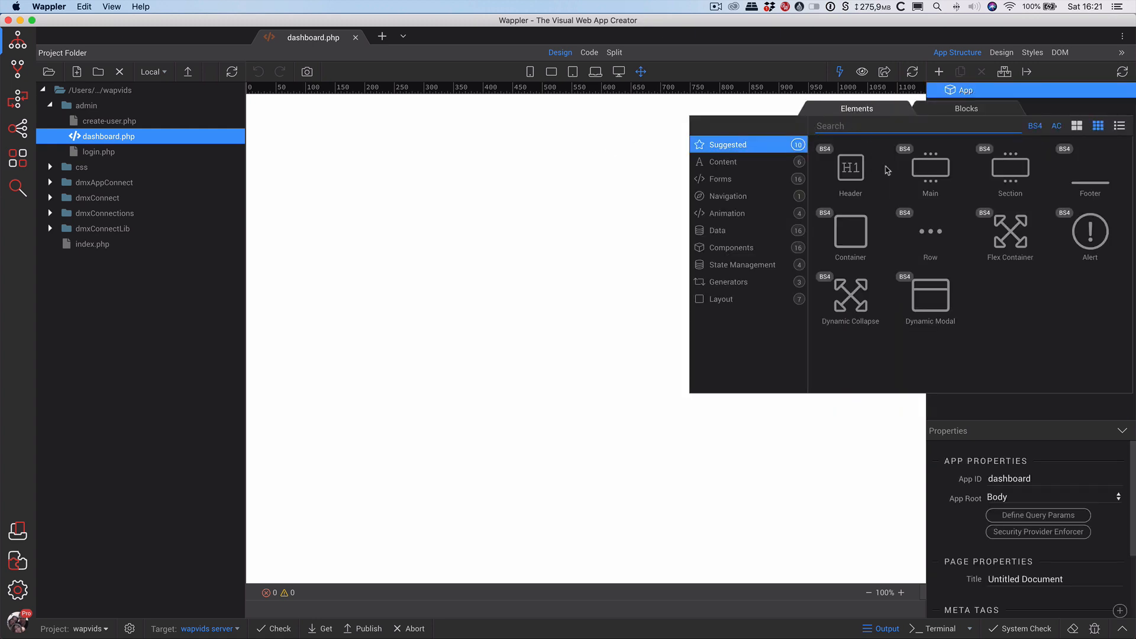
click(977, 112)
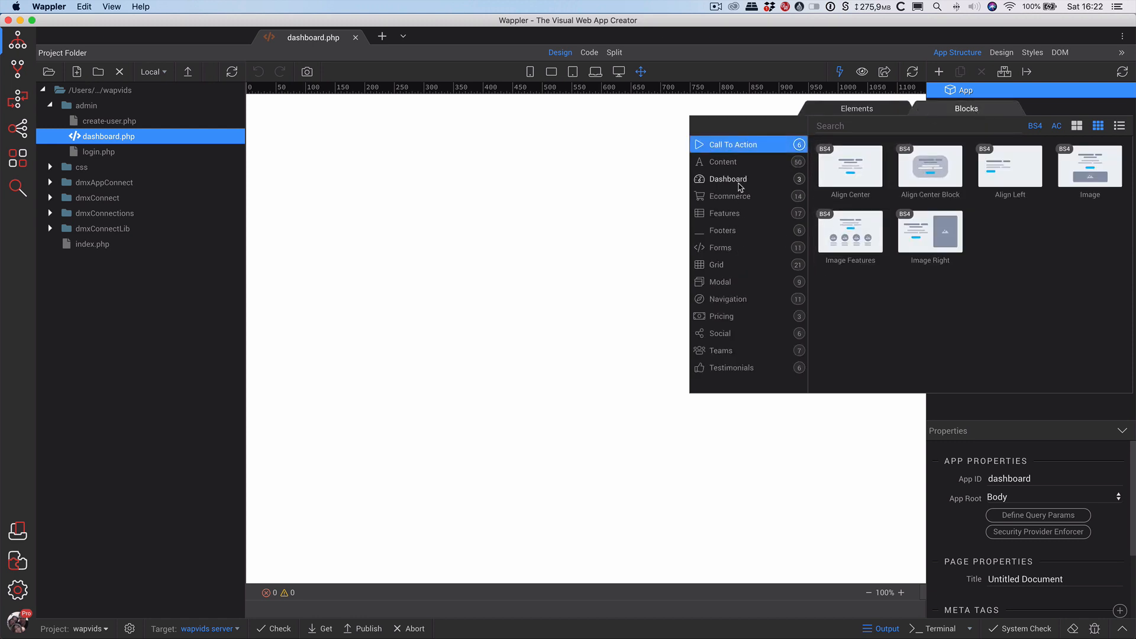
click(730, 300)
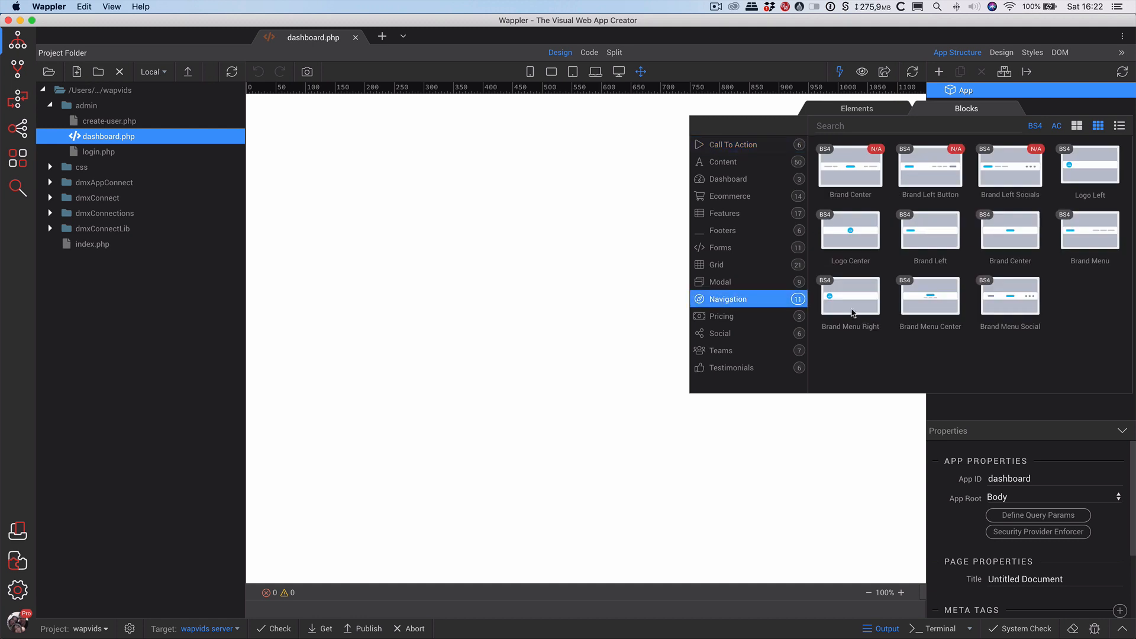
click(1022, 310)
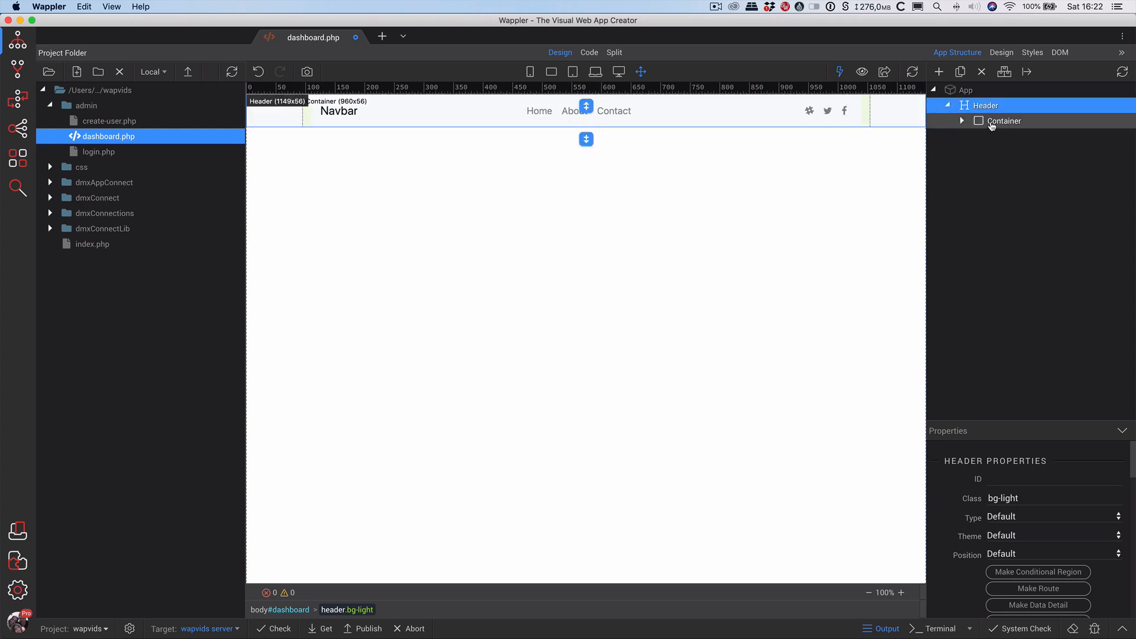
Expand the header's structure down to the Navbar Collapse and select the Home link.
click(993, 122)
click(983, 137)
click(985, 152)
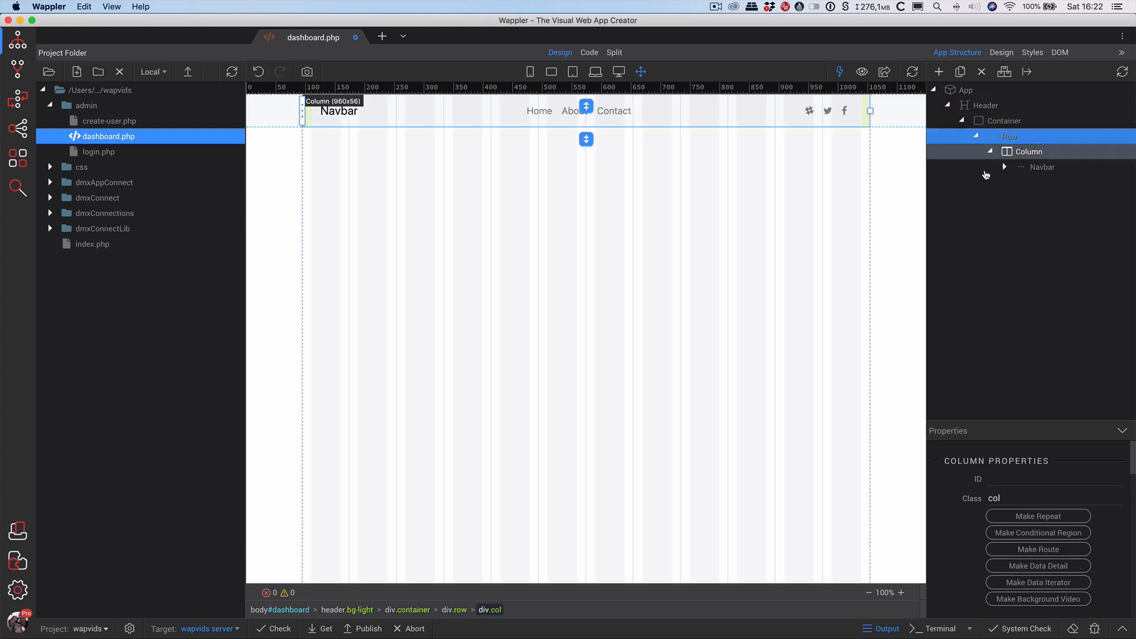
click(1038, 167)
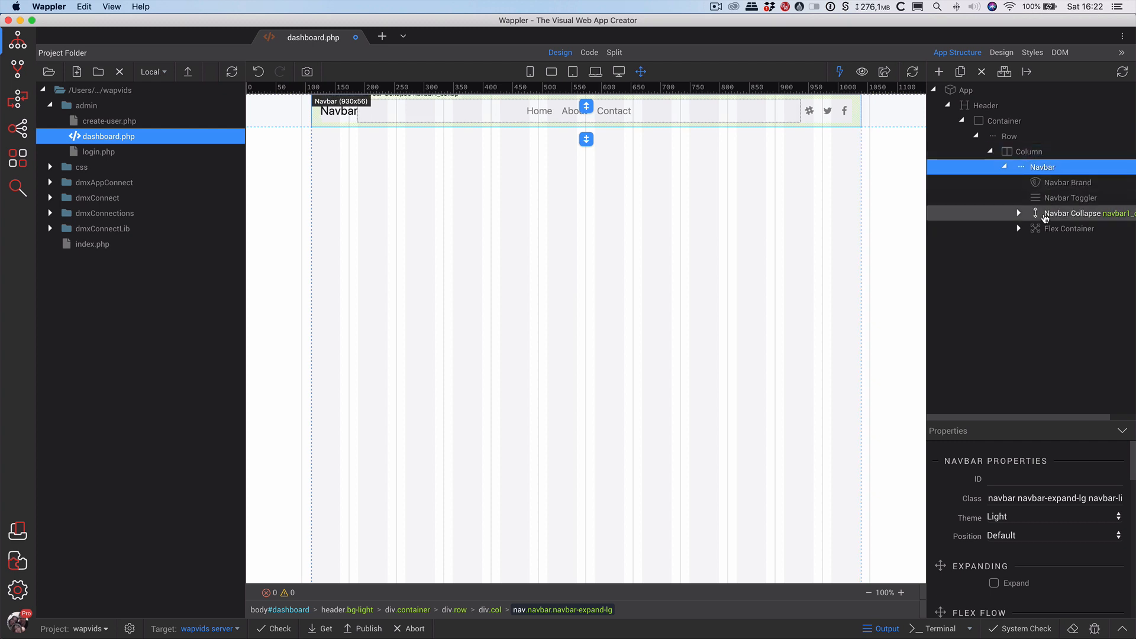
click(1044, 219)
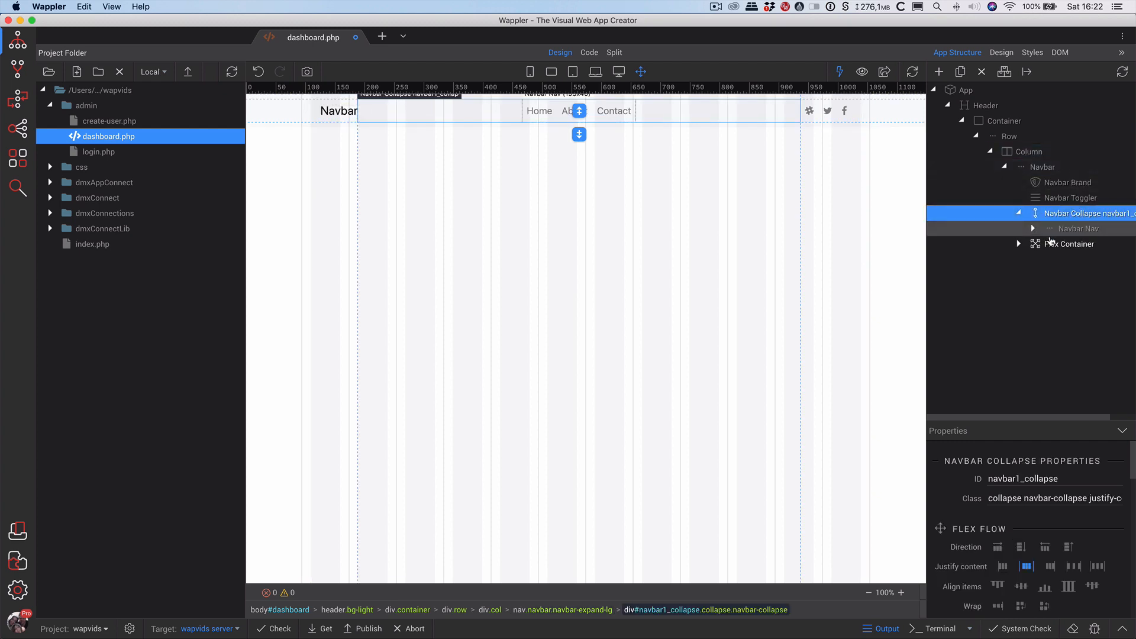
click(549, 117)
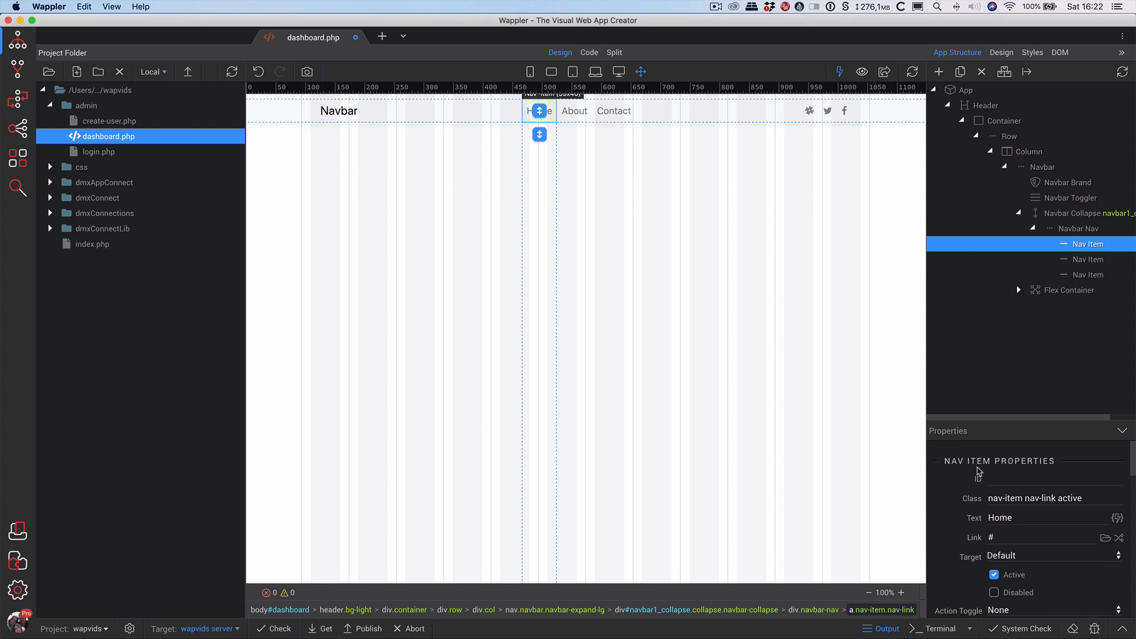
Change the link's text to Dashboard and its link to /admin/dashboard.php.
drag(1015, 519, 944, 517)
text(Dashboar)
key(Tab)
key(Tab)
key(Tab)
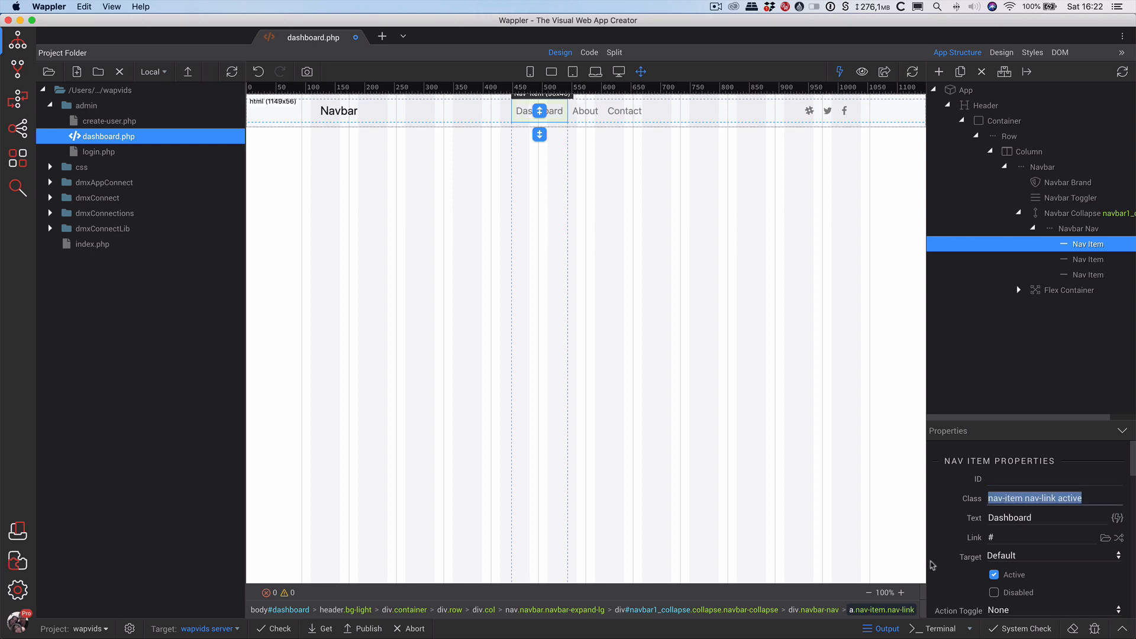
click(1020, 536)
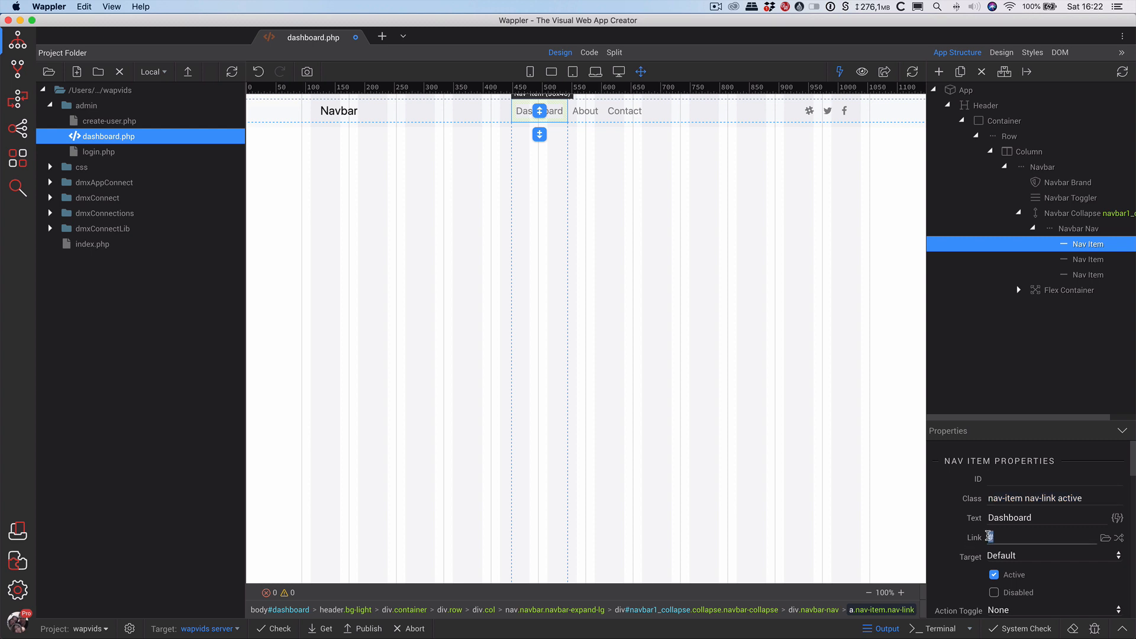
text(/admin/dashboard.php)
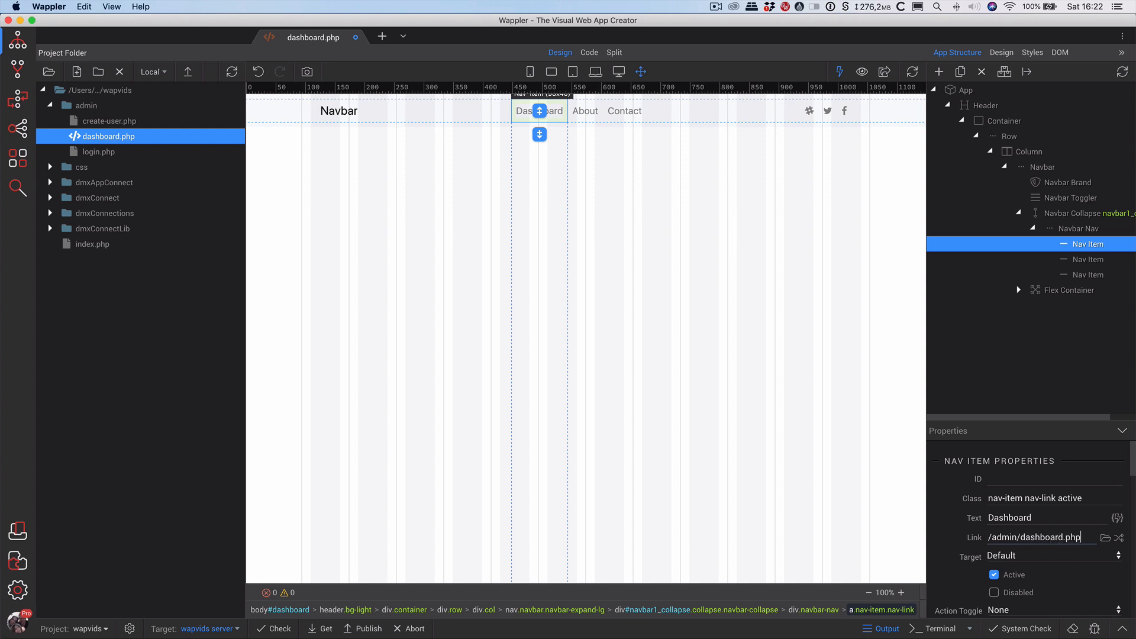
key(Return)
Insert a Nav Dropdown after the About link in the navbar.
click(580, 114)
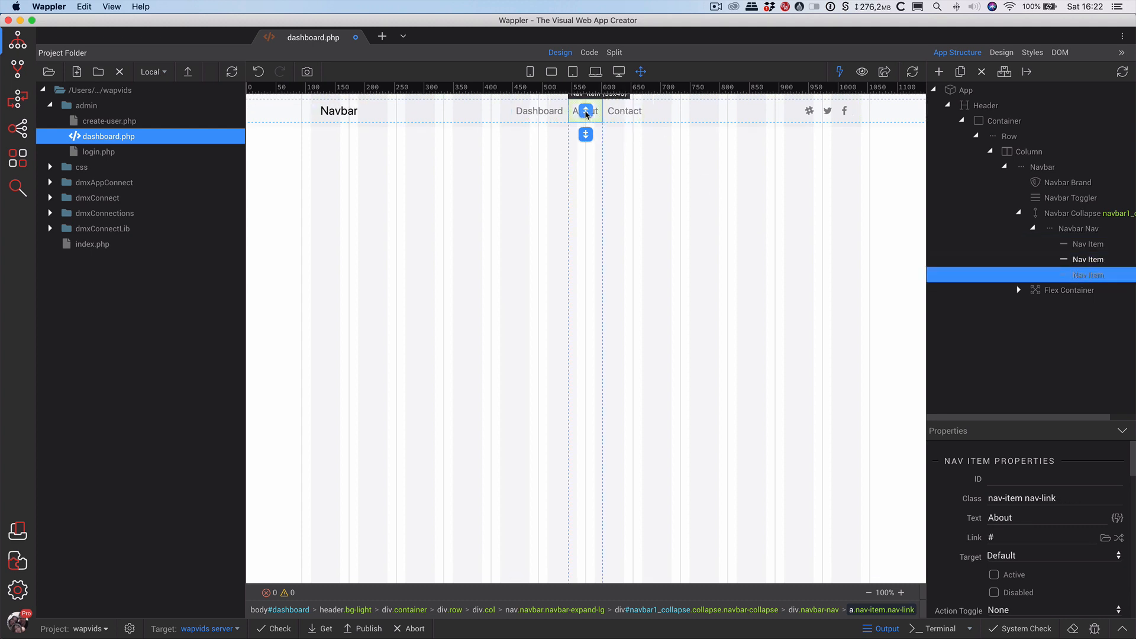
right_click(1073, 263)
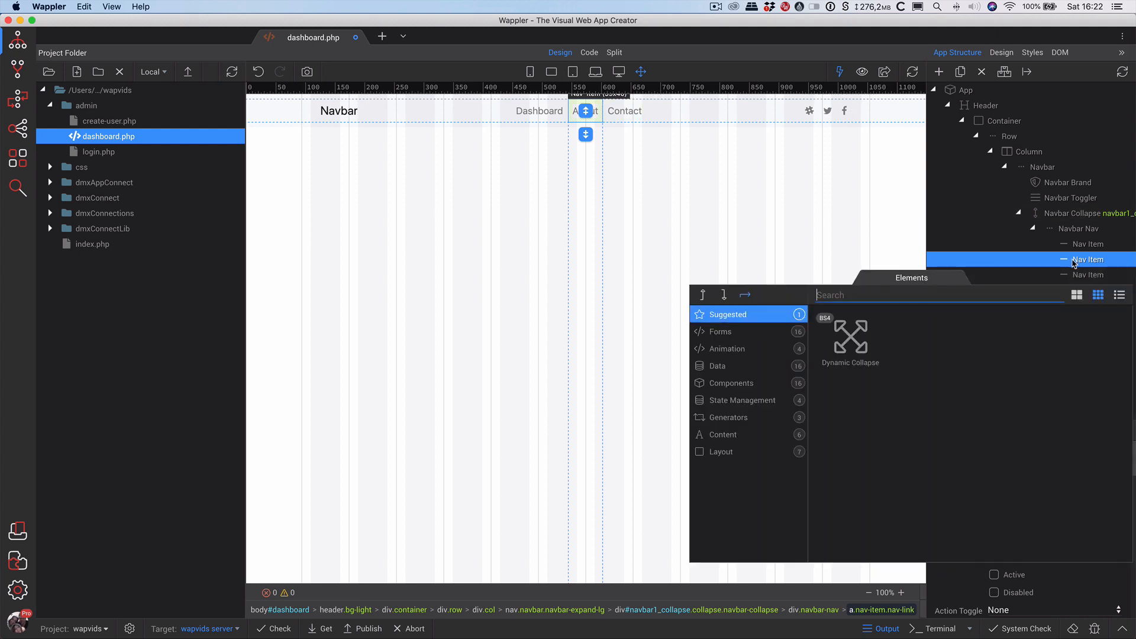
click(724, 295)
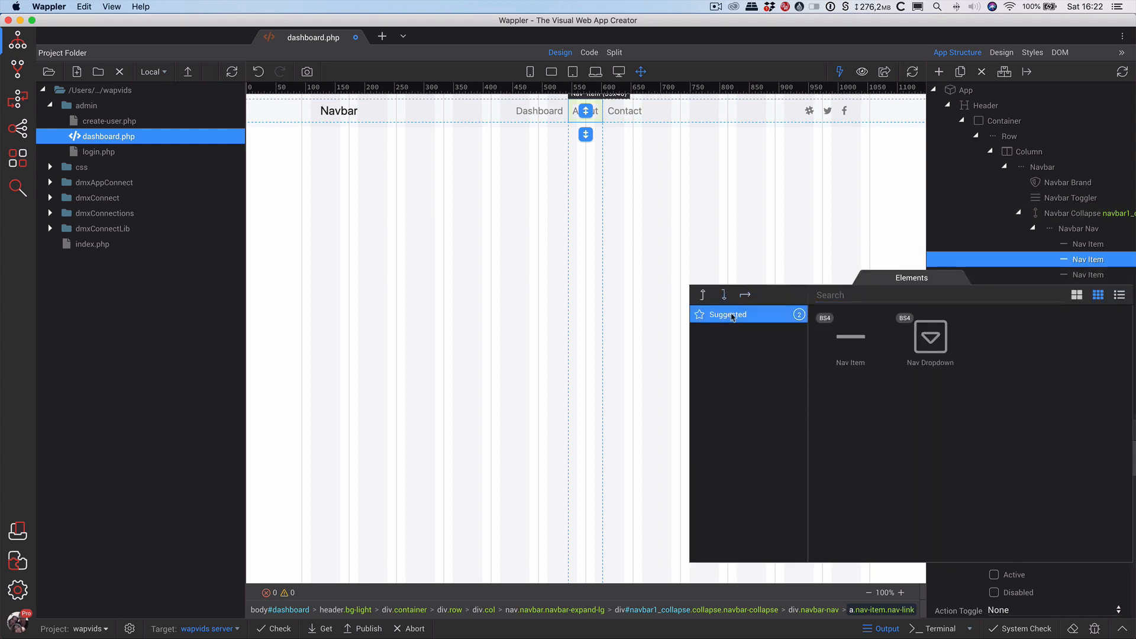
click(926, 344)
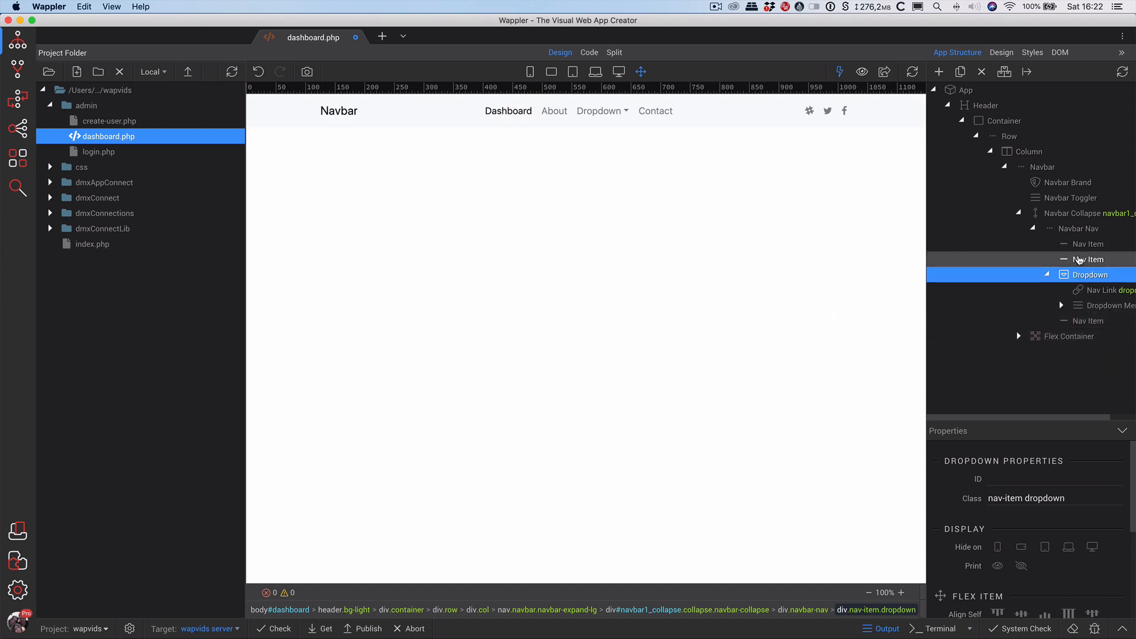
Delete the About and Contact nav items, leaving Dashboard and the dropdown.
click(1078, 260)
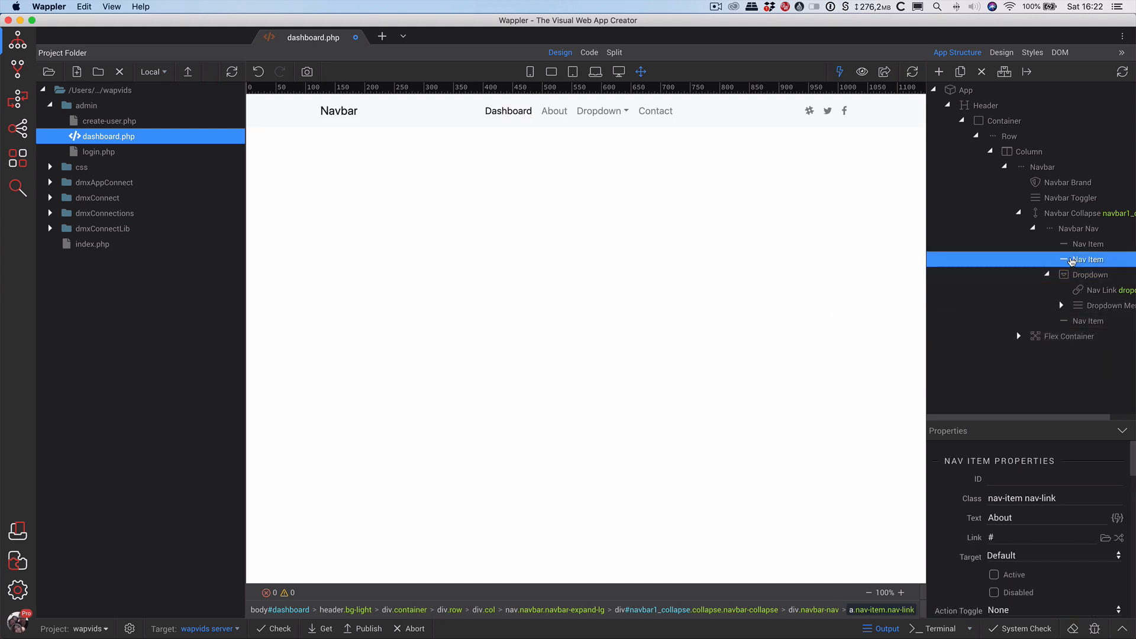
click(983, 72)
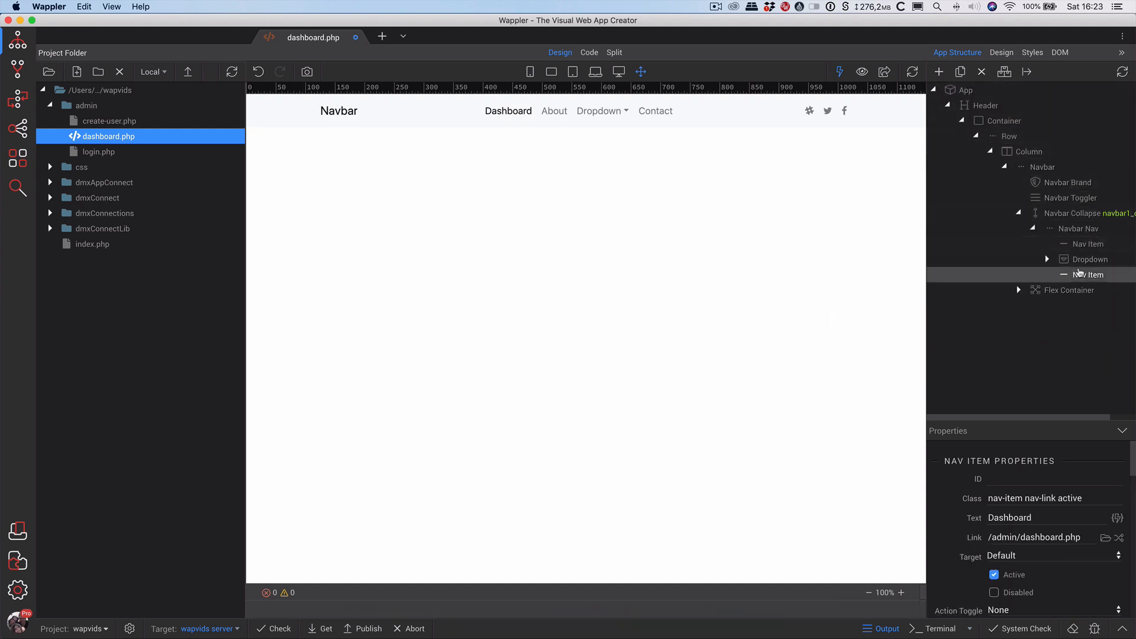
click(1085, 249)
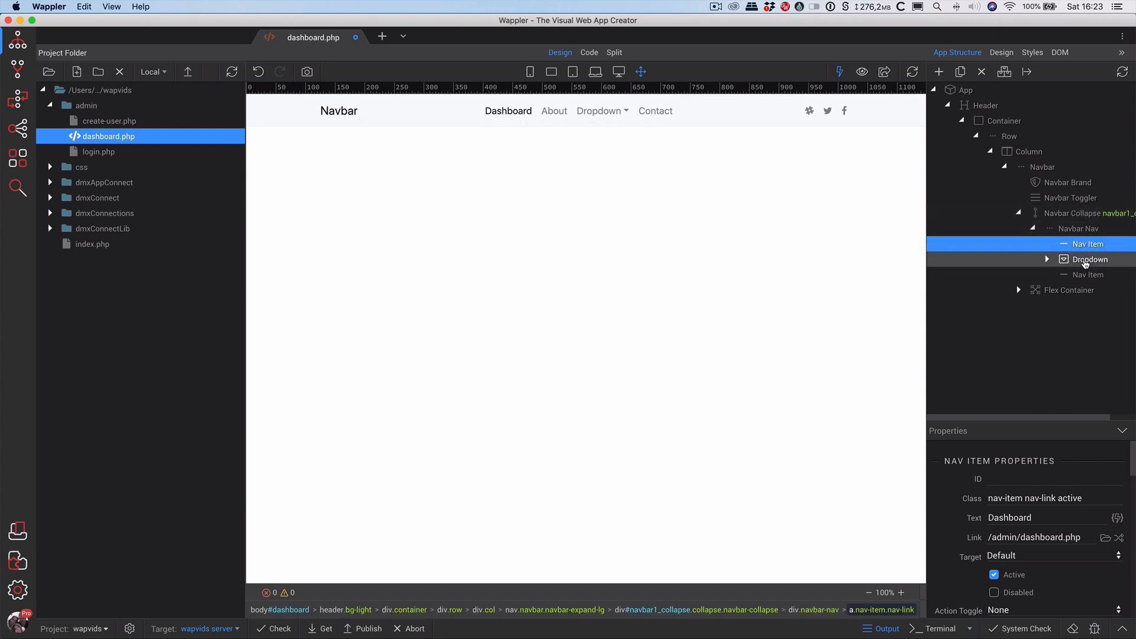
click(1084, 261)
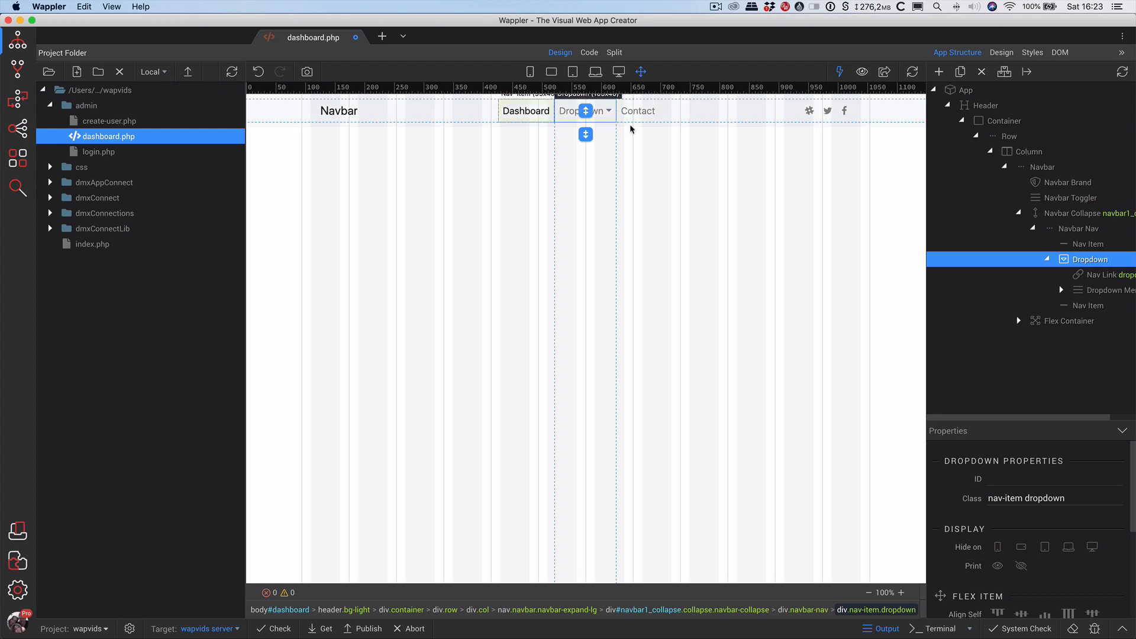
click(1093, 306)
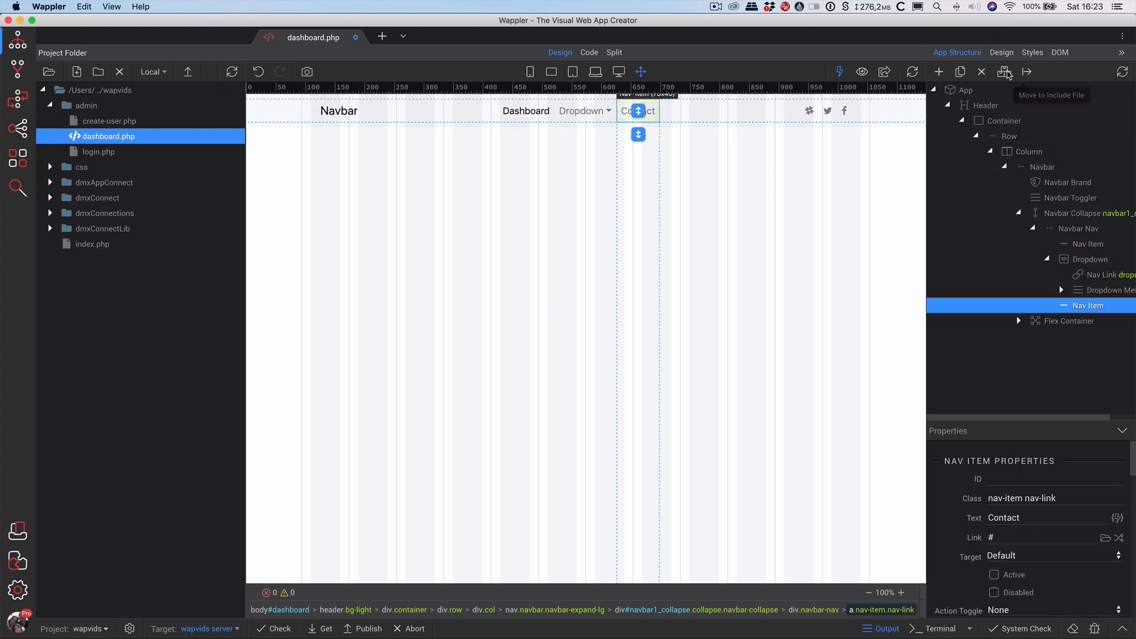
click(981, 71)
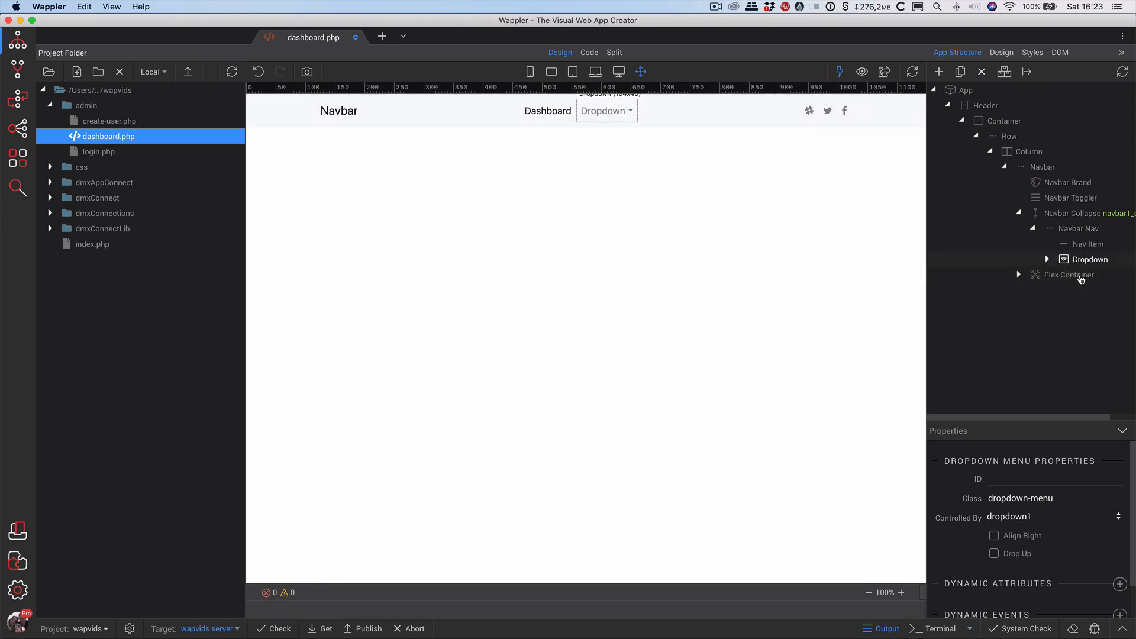
click(1082, 259)
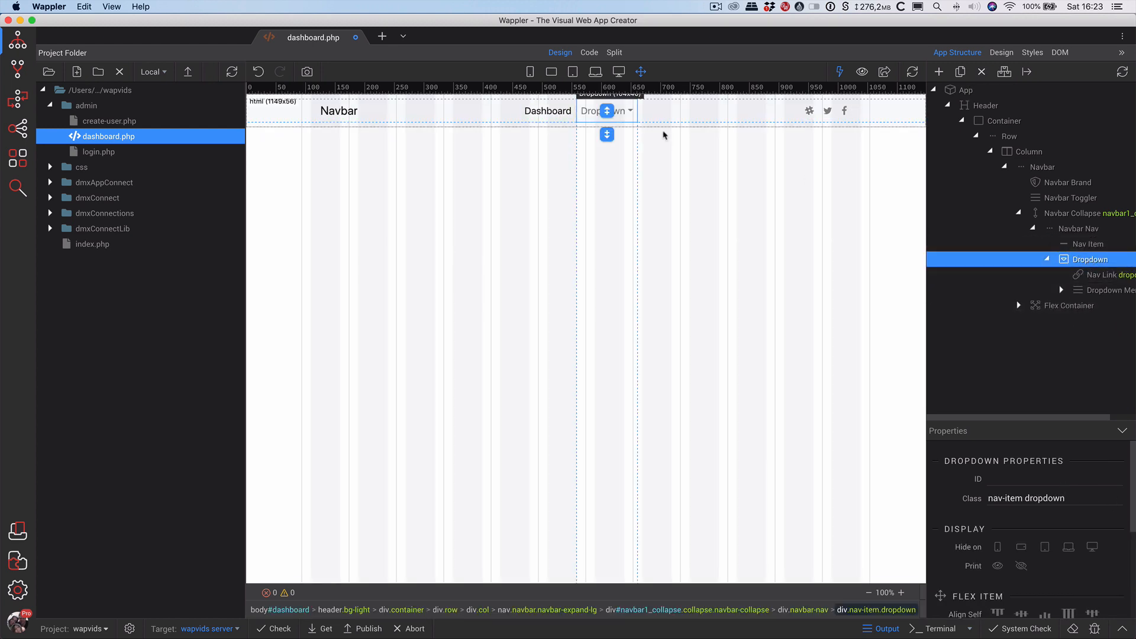
Label the dropdown Admin and select its first dropdown item.
double_click(591, 110)
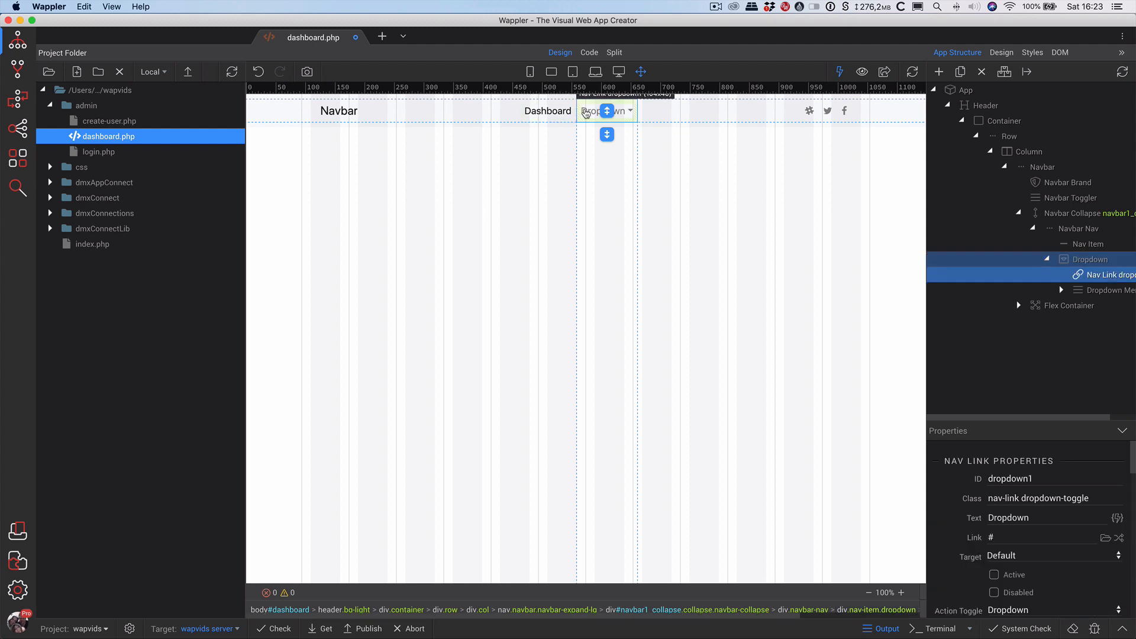
text(Admin)
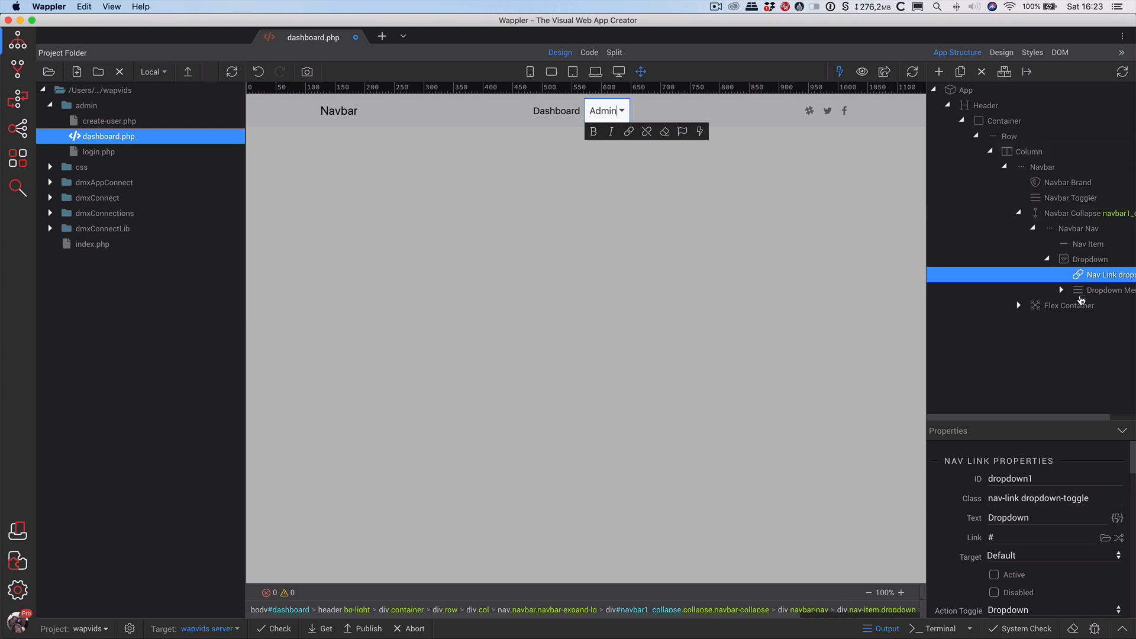
click(1061, 290)
click(1096, 306)
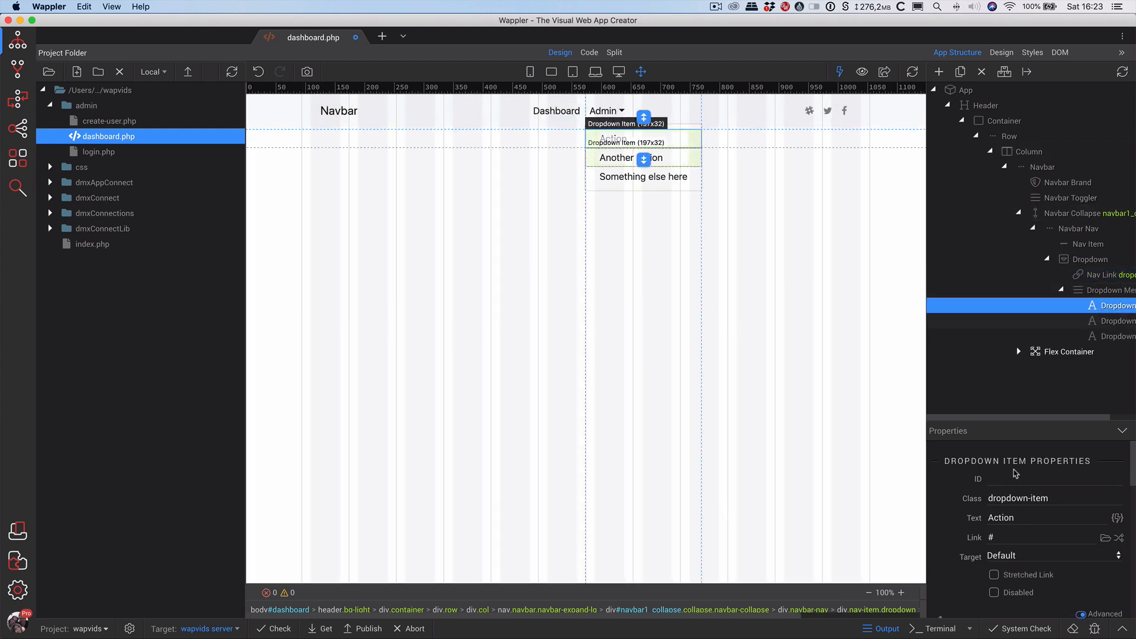
Set the first item's text to Add A User and its link to /admin/create-user.php.
double_click(987, 515)
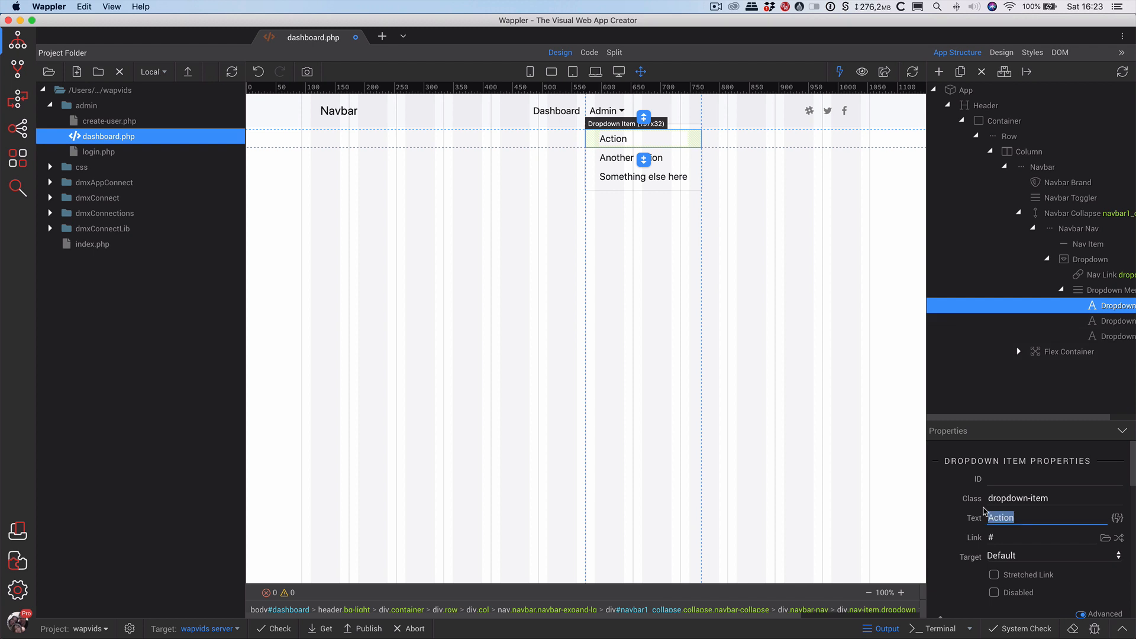
text(Add A User)
click(1013, 534)
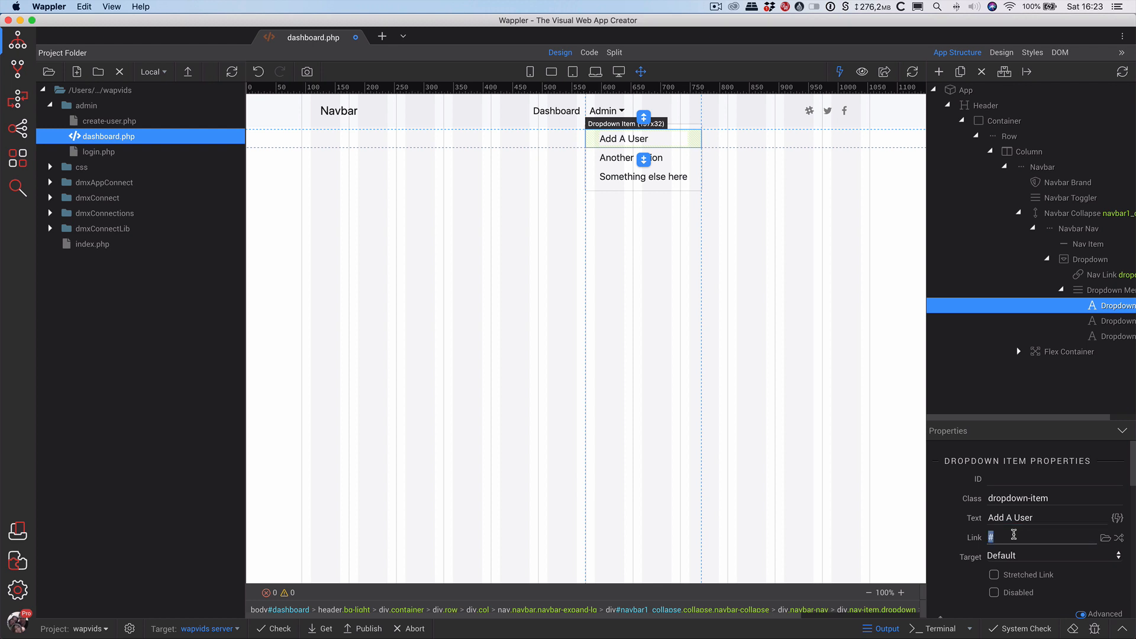
text(/admin)
text(/create-user.php)
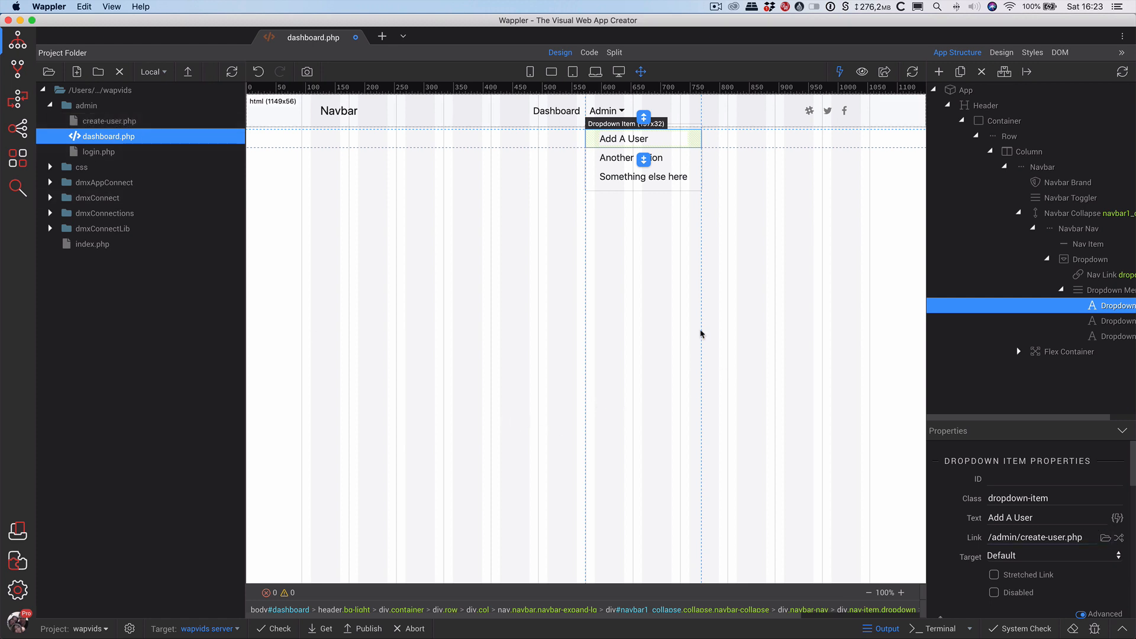
Relabel the second Admin dropdown item from 'Another action' to 'Add a Video'.
click(632, 162)
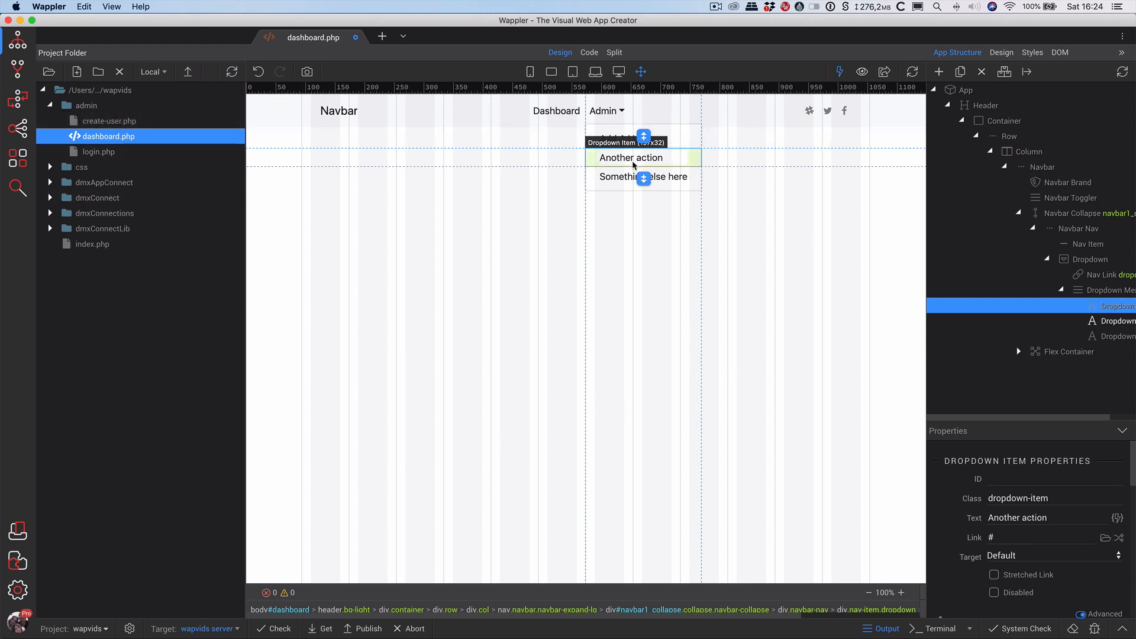
drag(1062, 518, 985, 518)
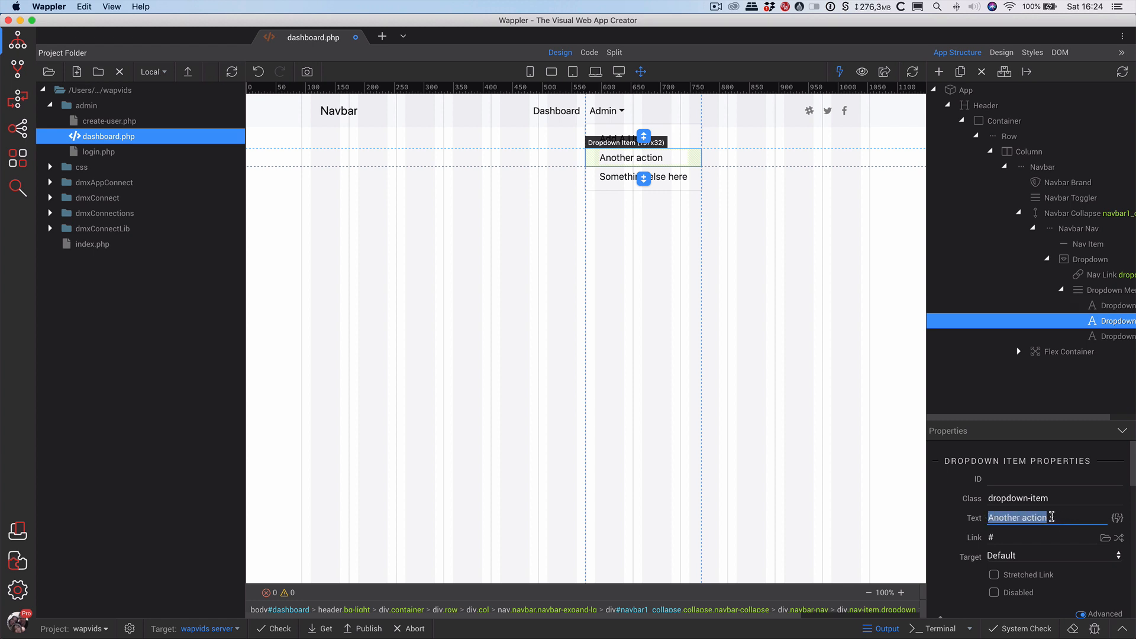
text(Add a )
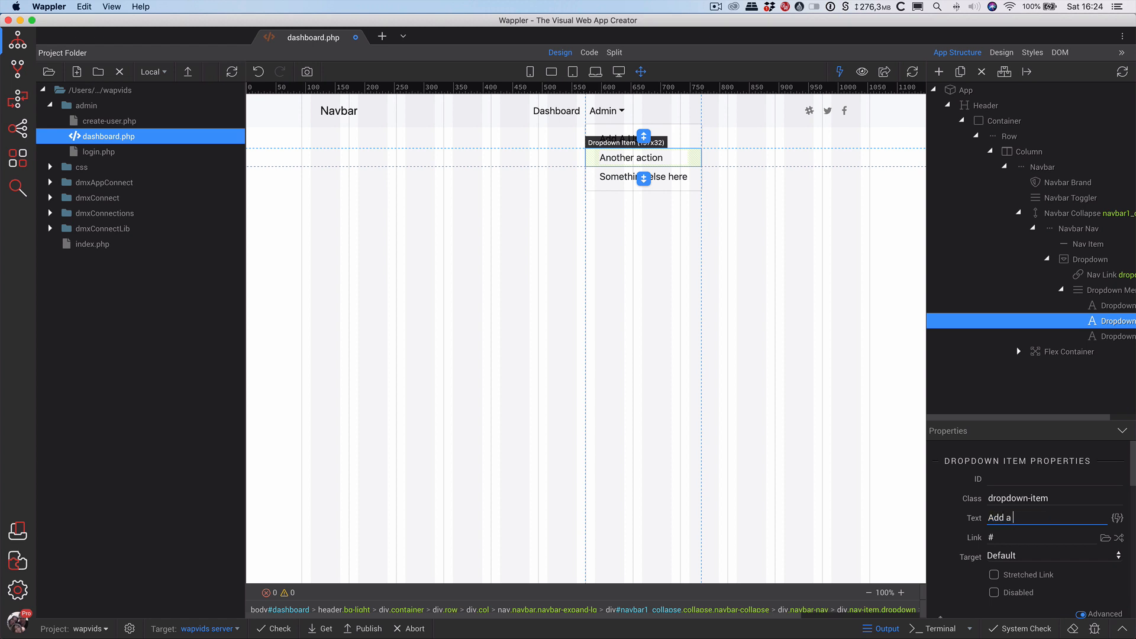
text(Video)
key(Return)
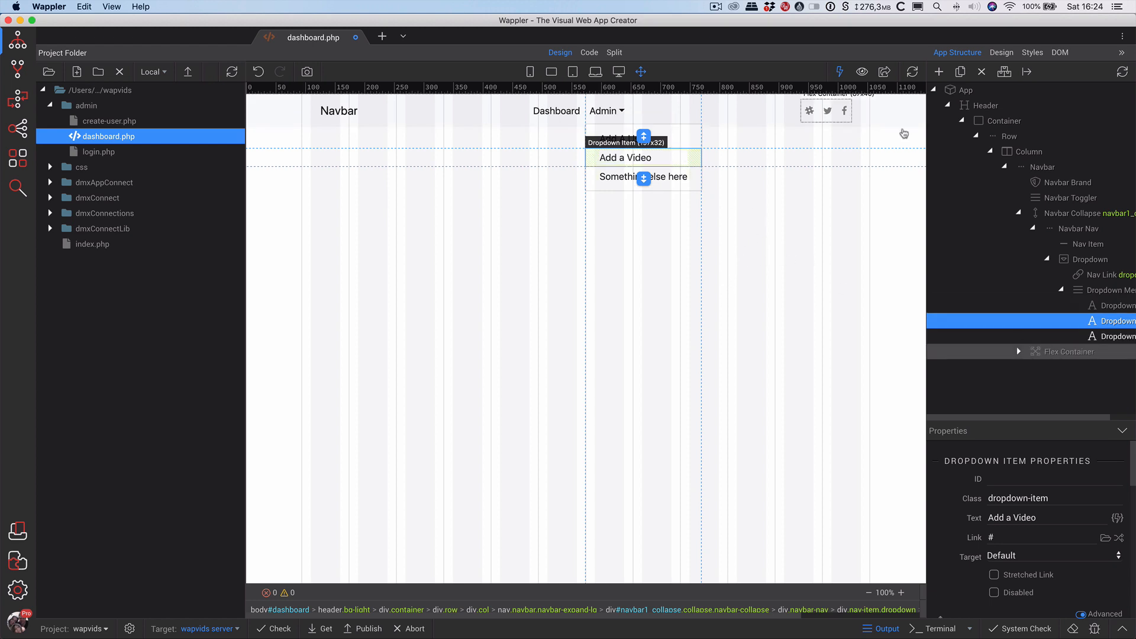
Delete the first two social icon nav items from the navbar's Flex Container.
click(805, 112)
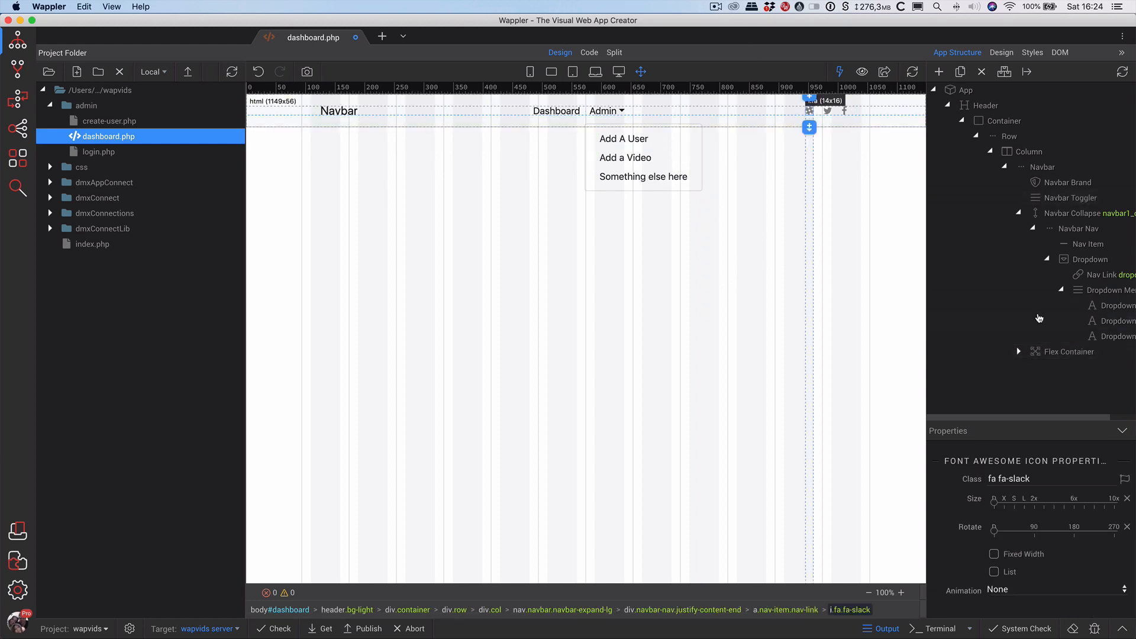
click(1019, 353)
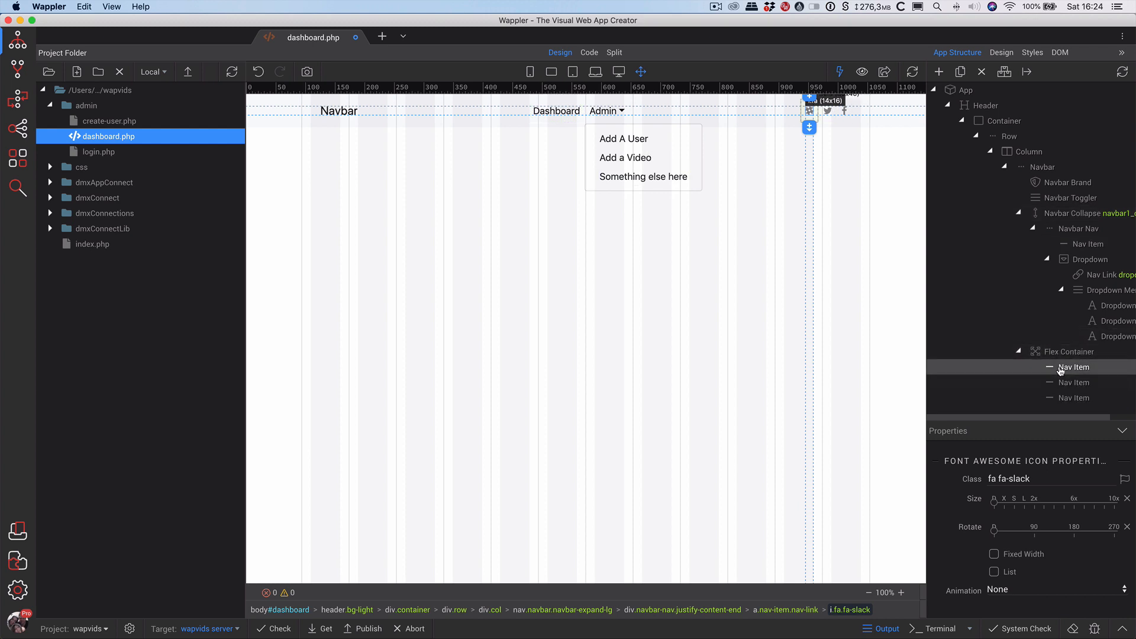
click(1060, 369)
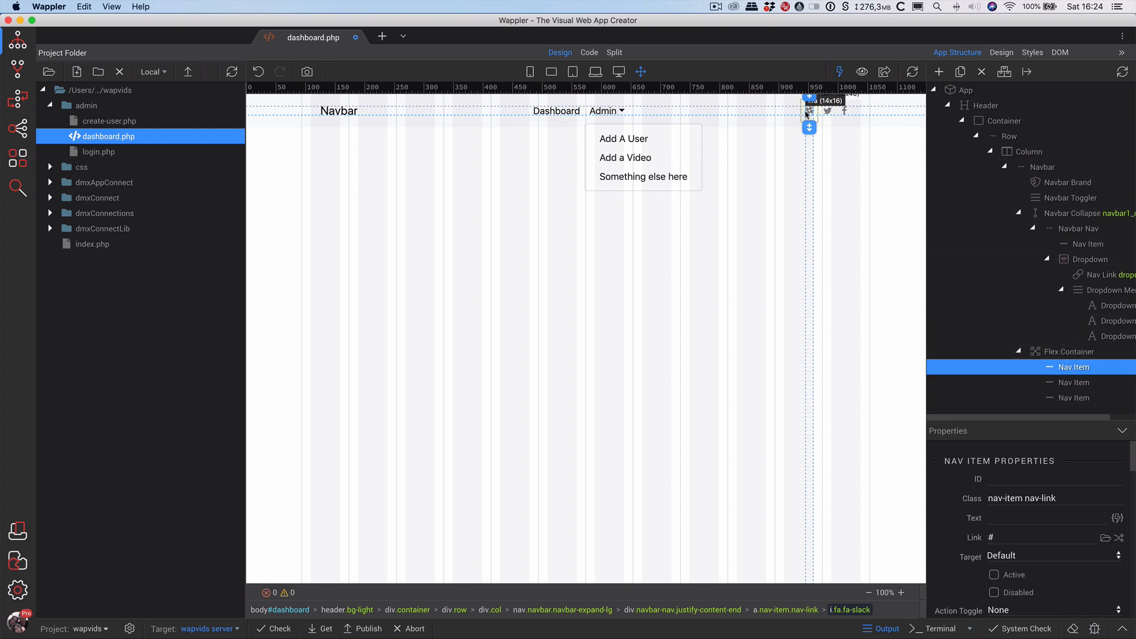
click(981, 72)
click(1074, 367)
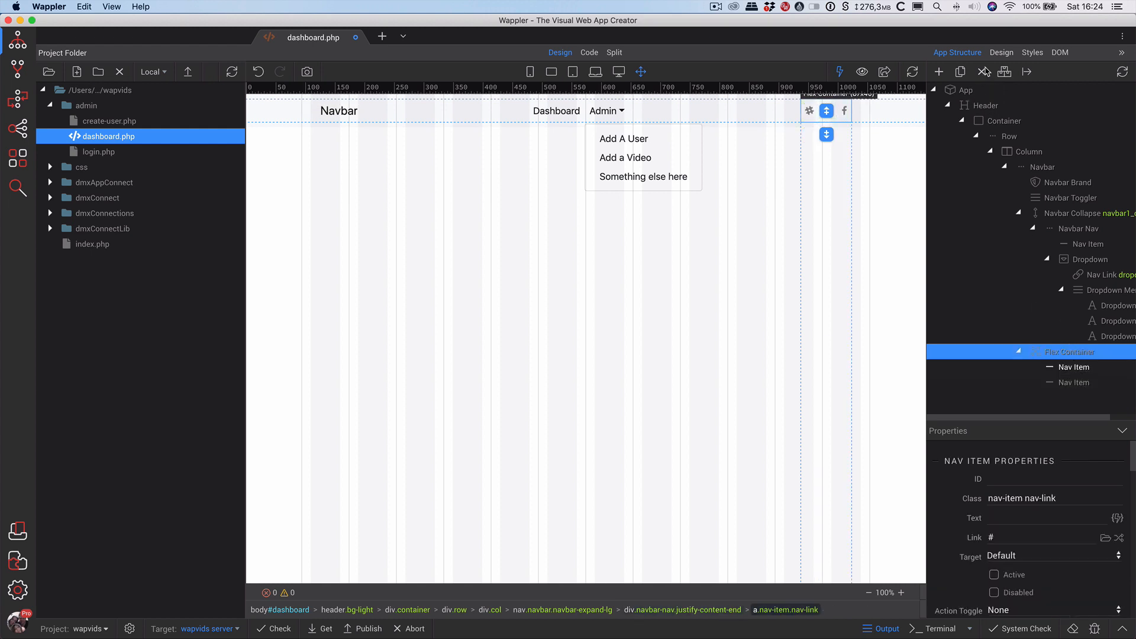
click(981, 72)
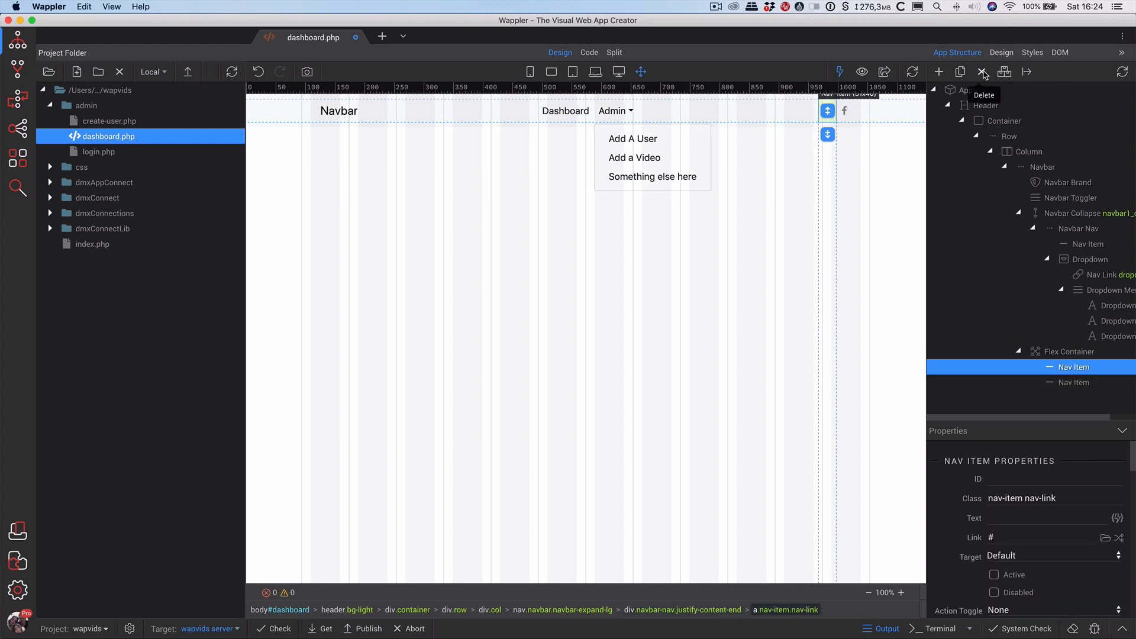
Set the remaining nav item's Text to 'Log Out'.
click(1069, 369)
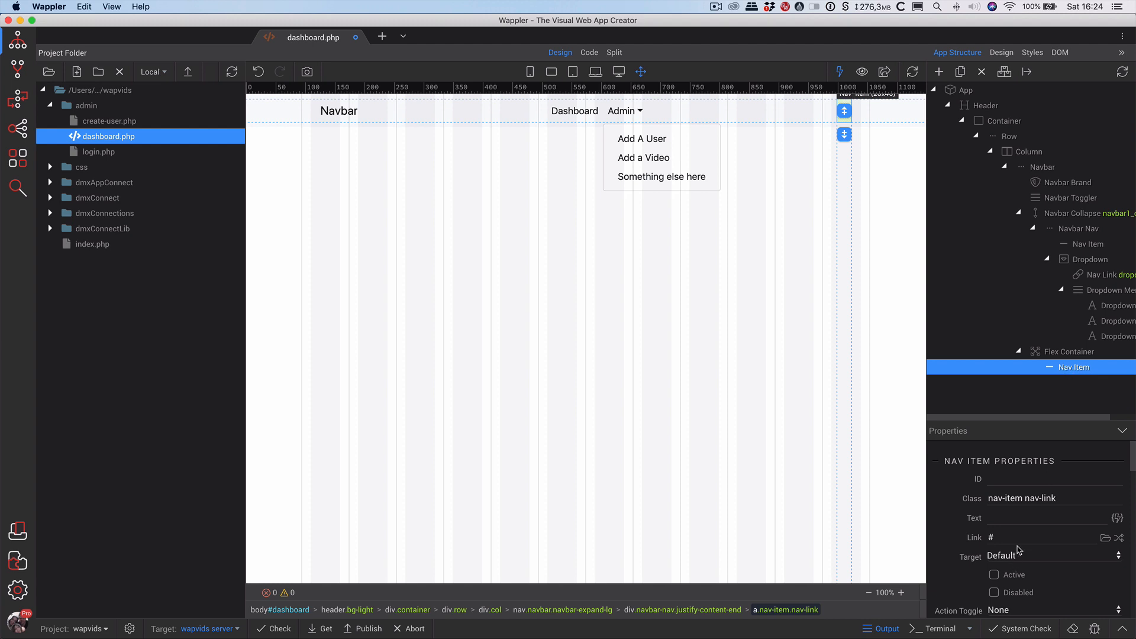
click(1013, 519)
text(Log Out)
double_click(1012, 538)
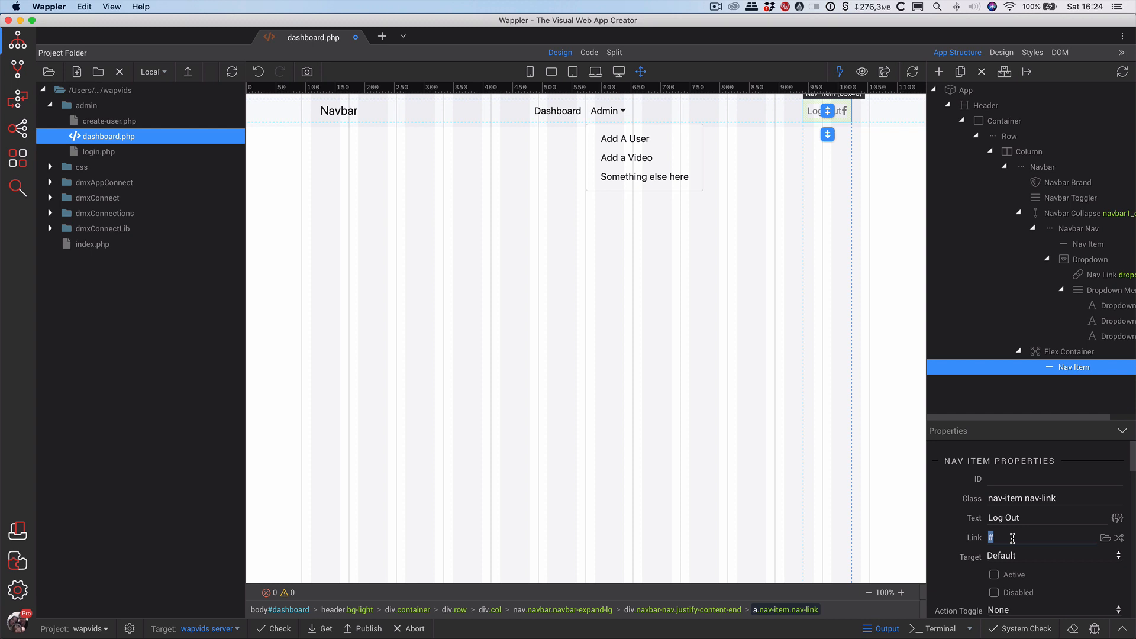
Replace the Log Out link '#' with javascript:void(0); and fix the typo.
text(javascript:void(0);)
click(1022, 537)
text(t:void(0);)
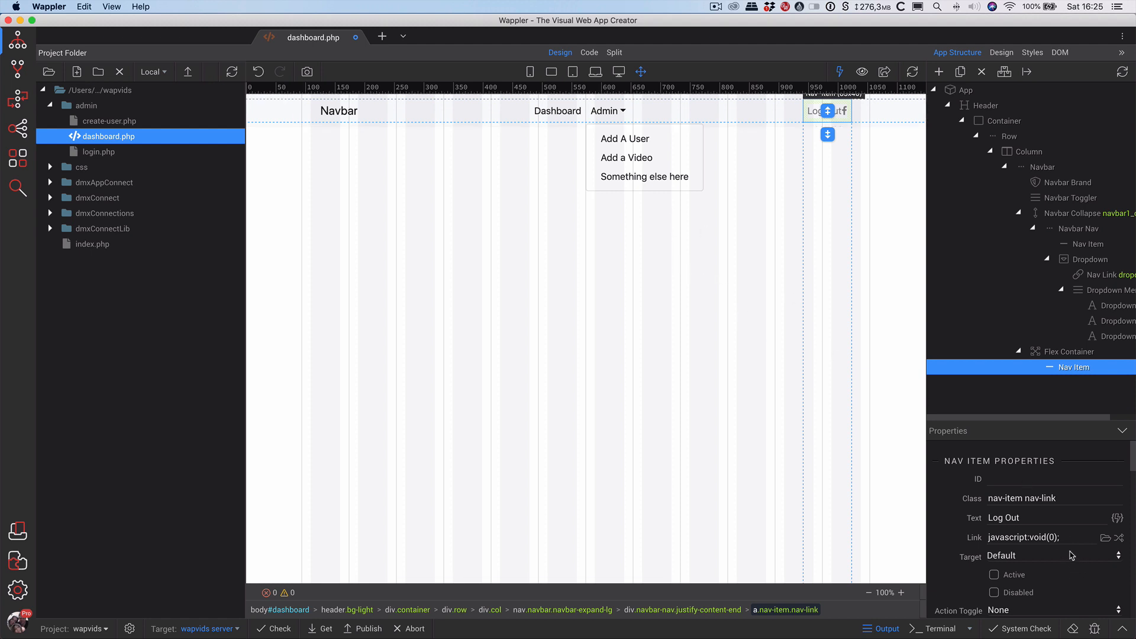
Remove the Facebook Font Awesome icon from the Log Out link.
scroll(1057, 531, down, 4)
scroll(1058, 531, down, 10)
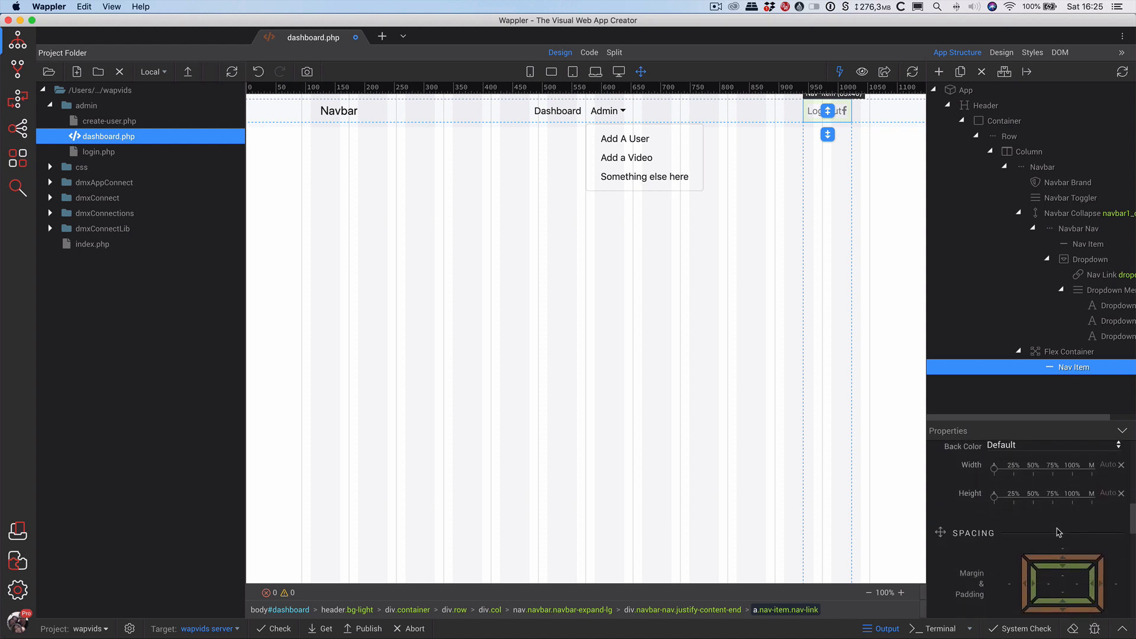
scroll(1059, 539, down, 2)
scroll(1081, 559, down, 5)
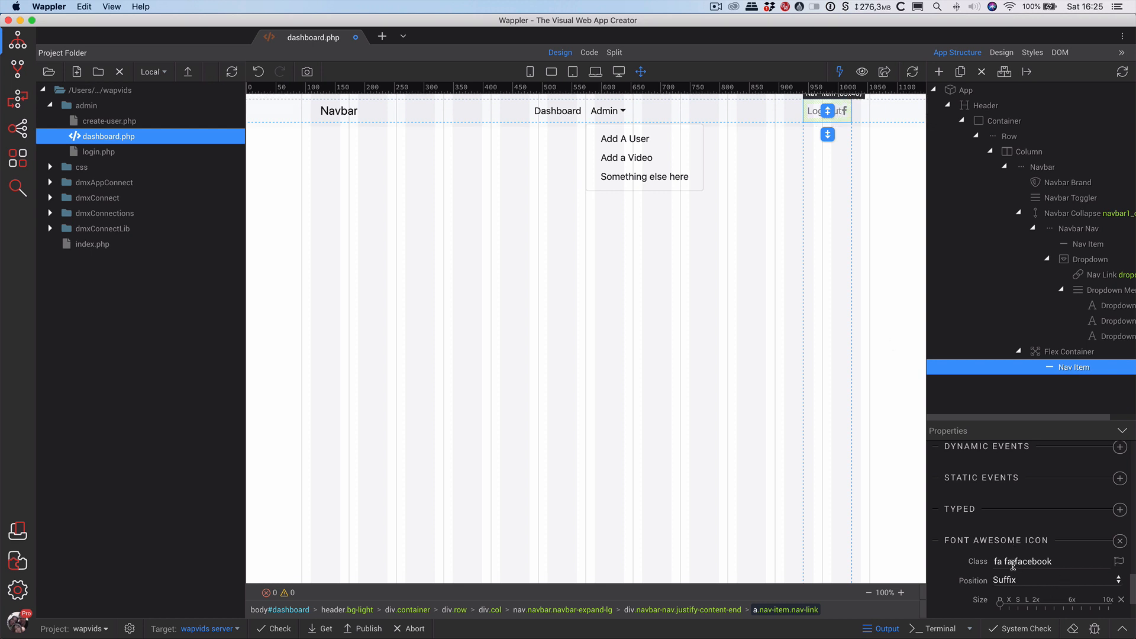
click(1120, 542)
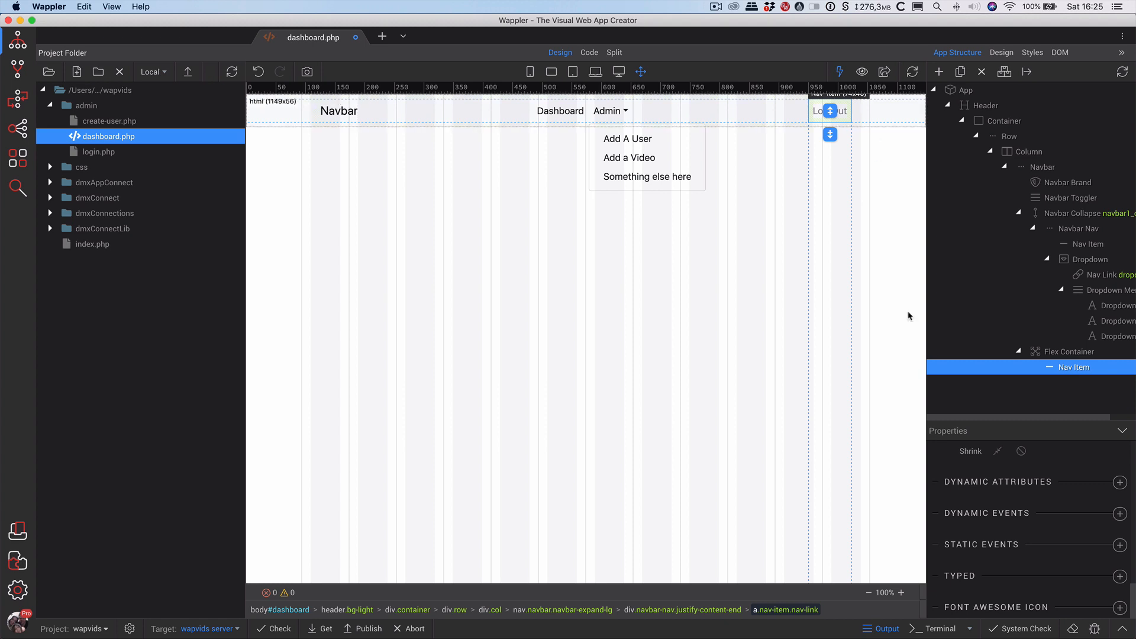
Give the Log Out link a Dark back colour.
scroll(1094, 585, up, 10)
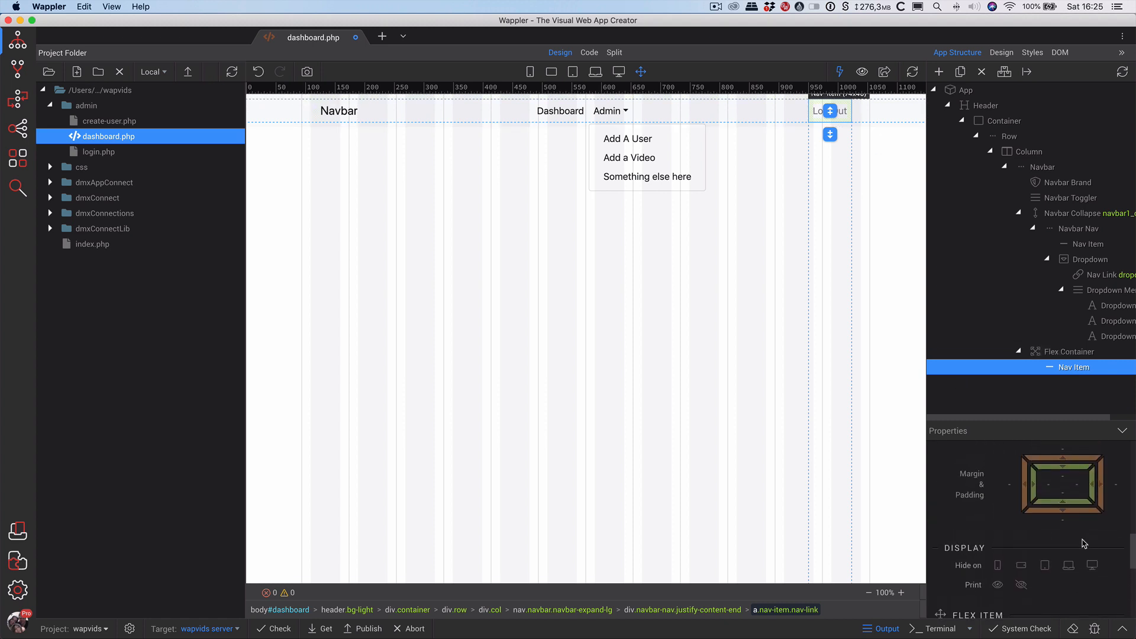
scroll(1083, 543, up, 5)
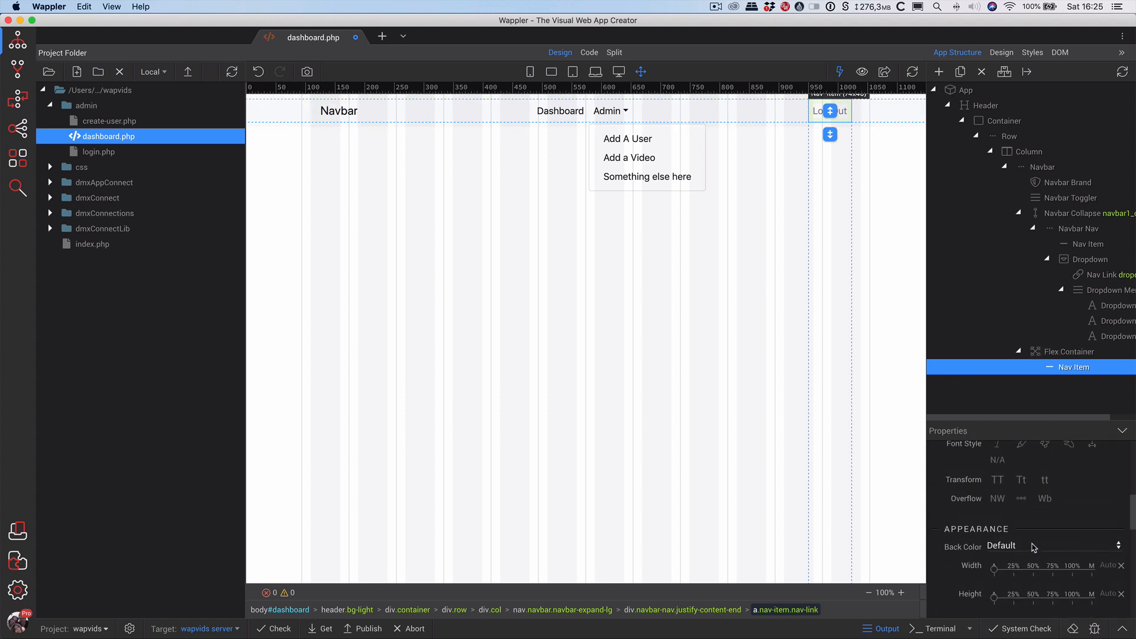
click(1032, 547)
click(1033, 547)
click(1035, 547)
click(1036, 546)
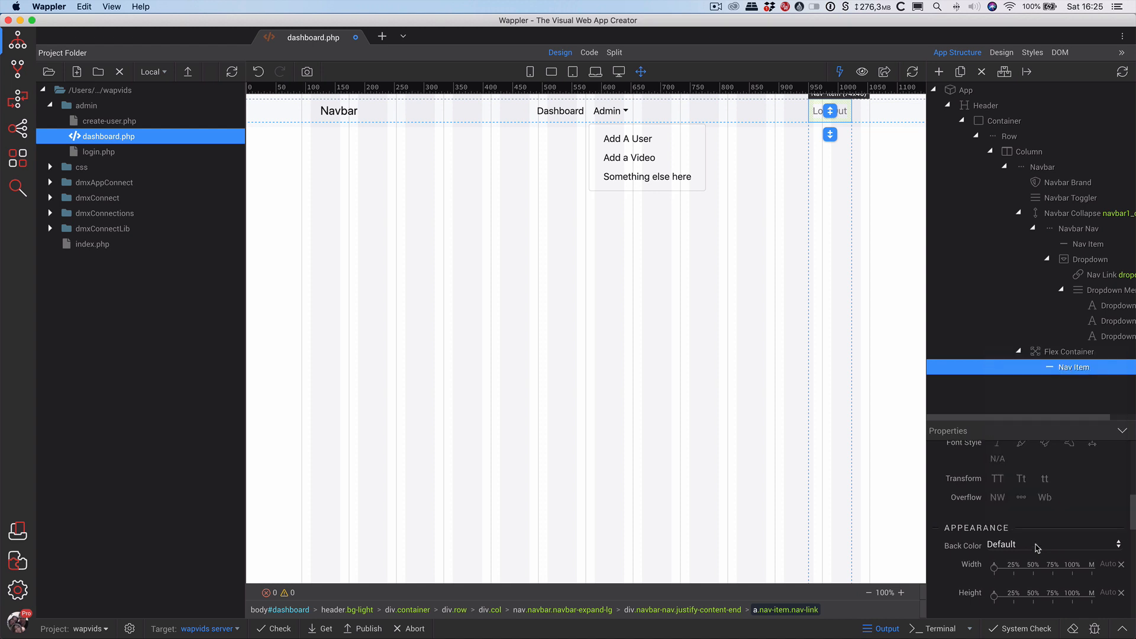
click(1036, 546)
click(1018, 484)
Set the Log Out text colour to Light, then select the App root.
scroll(1058, 511, up, 3)
click(1053, 515)
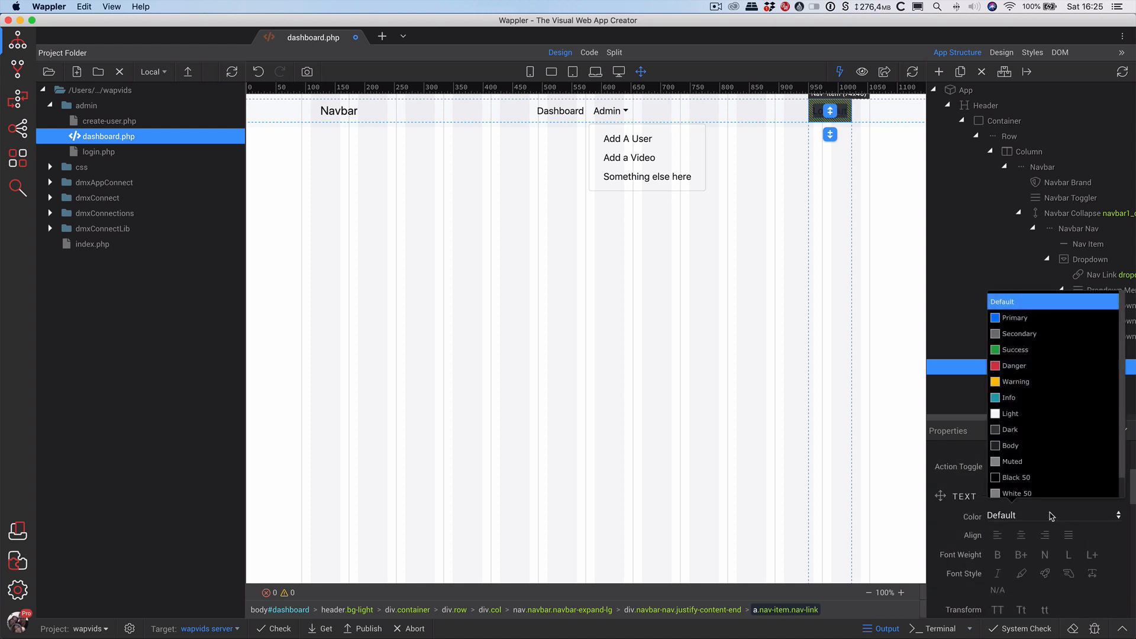
click(1032, 414)
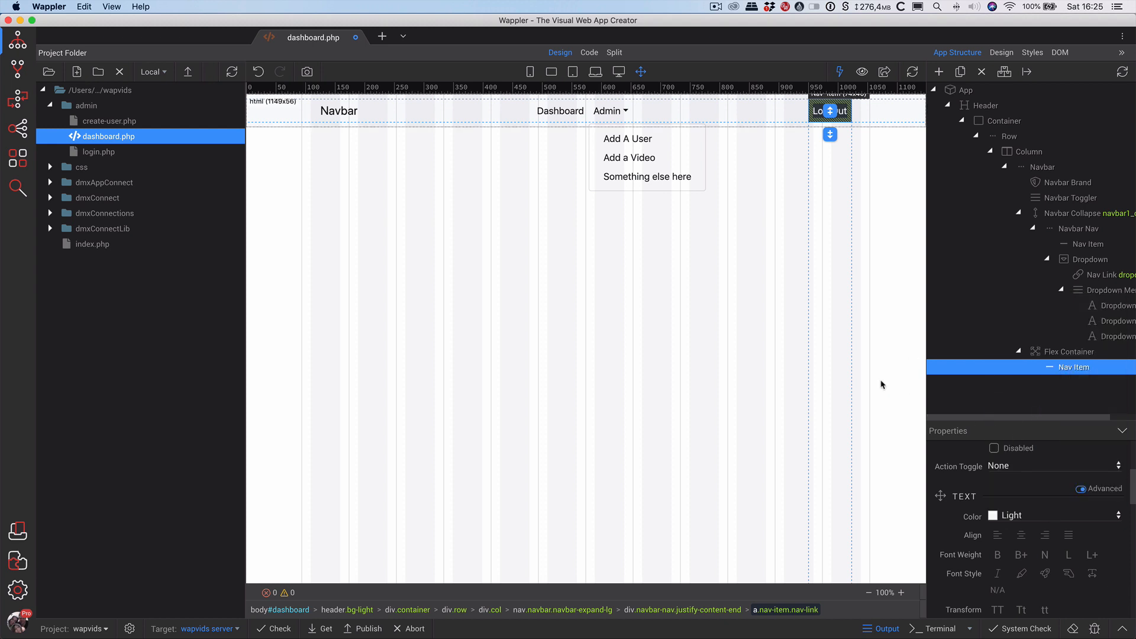
scroll(1014, 512, up, 5)
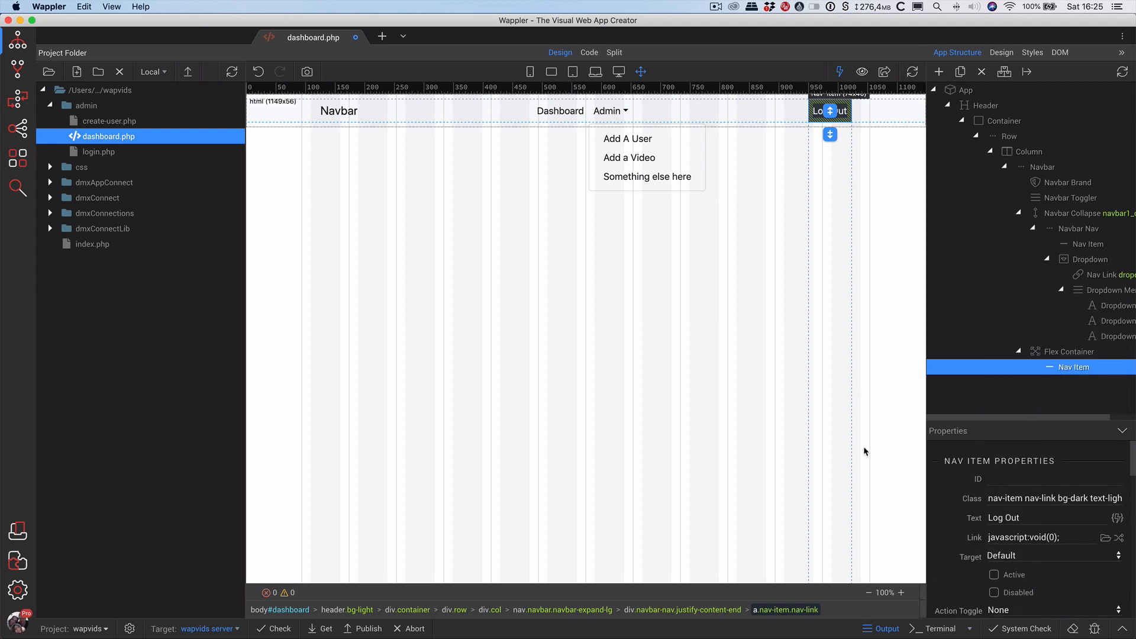
click(880, 440)
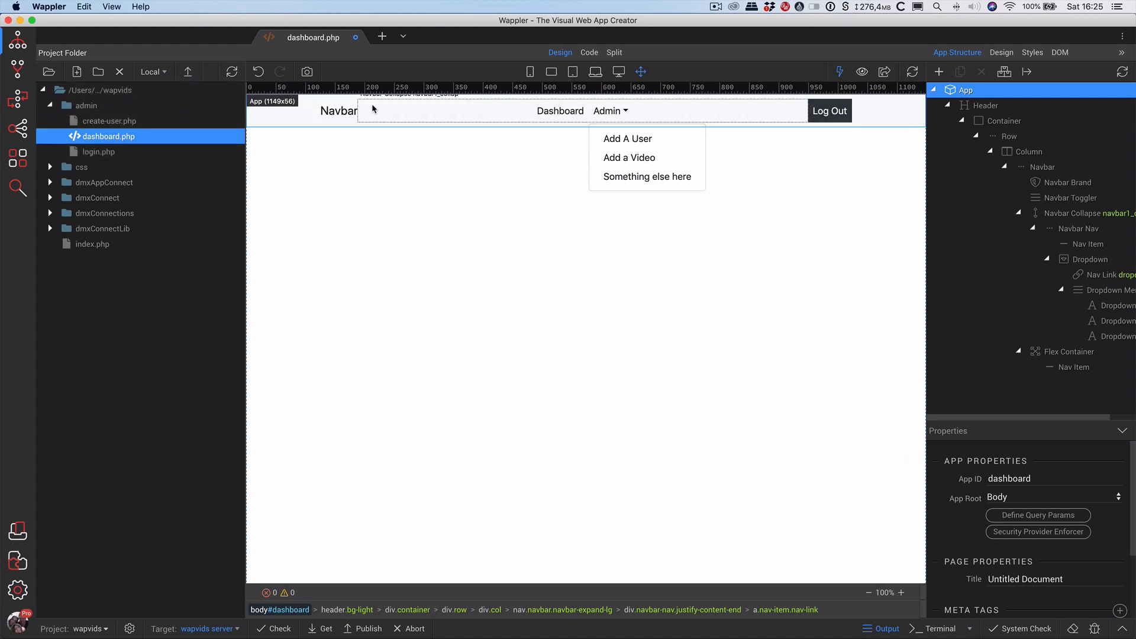
Save dashboard.php with Cmd+S, close its tab, and show the Server Connect actions.
key(super+s)
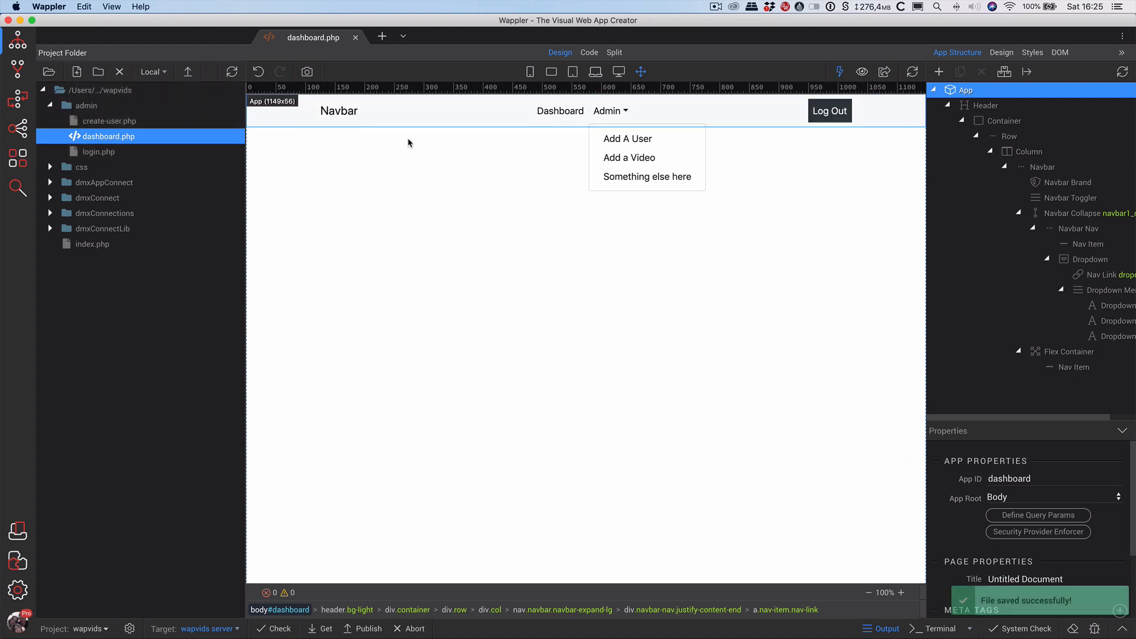
click(355, 38)
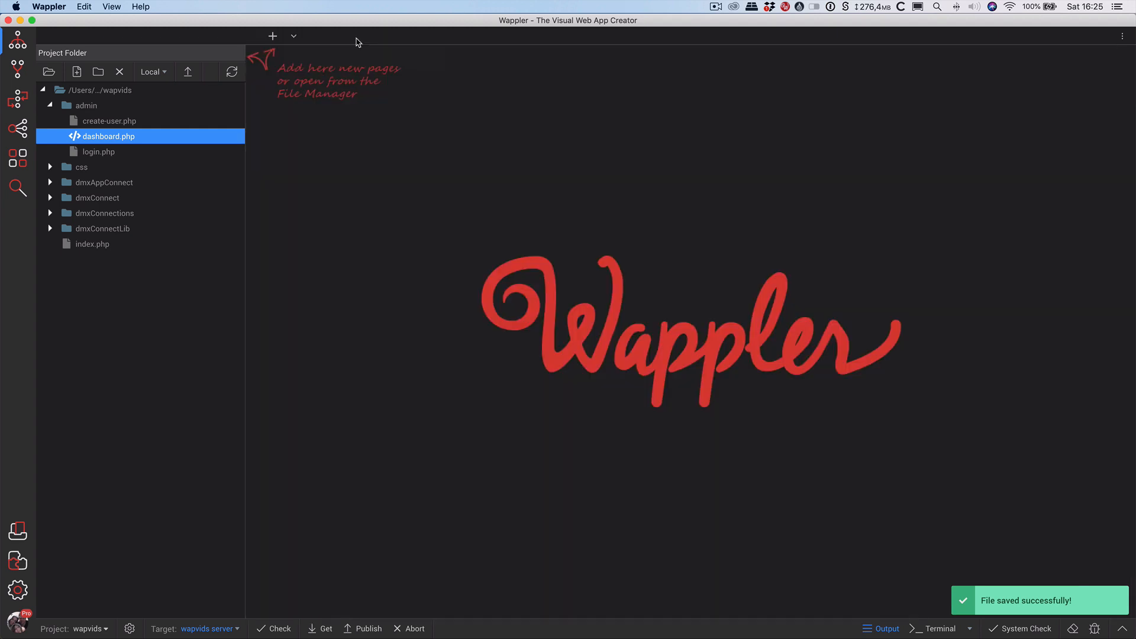
click(23, 102)
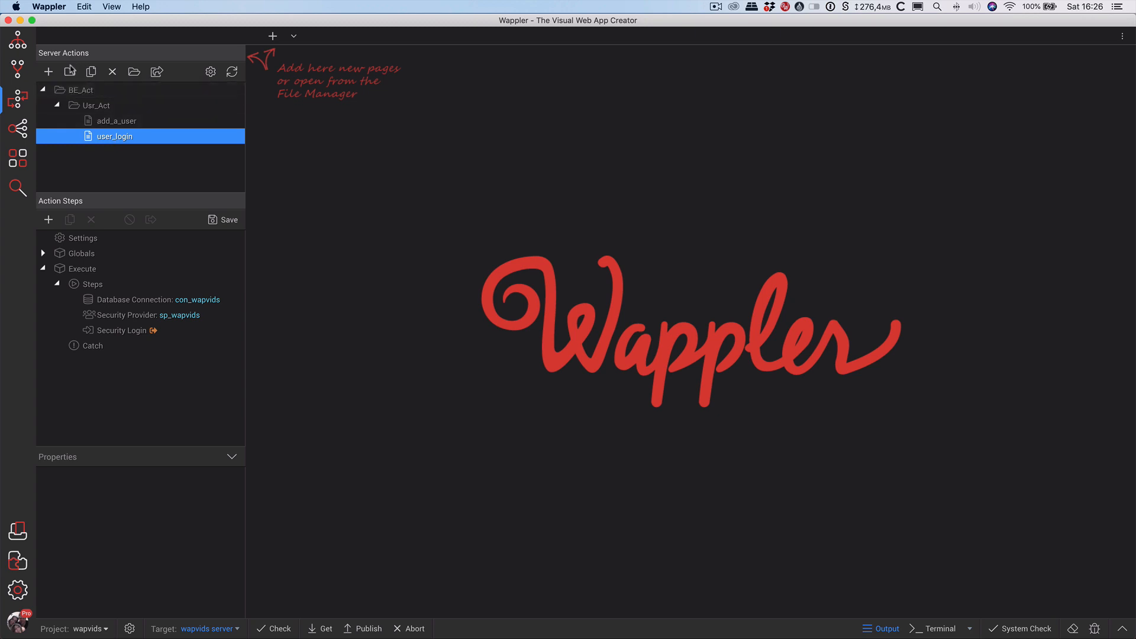
Create a new server action named user_logout under Usr_Act.
click(49, 73)
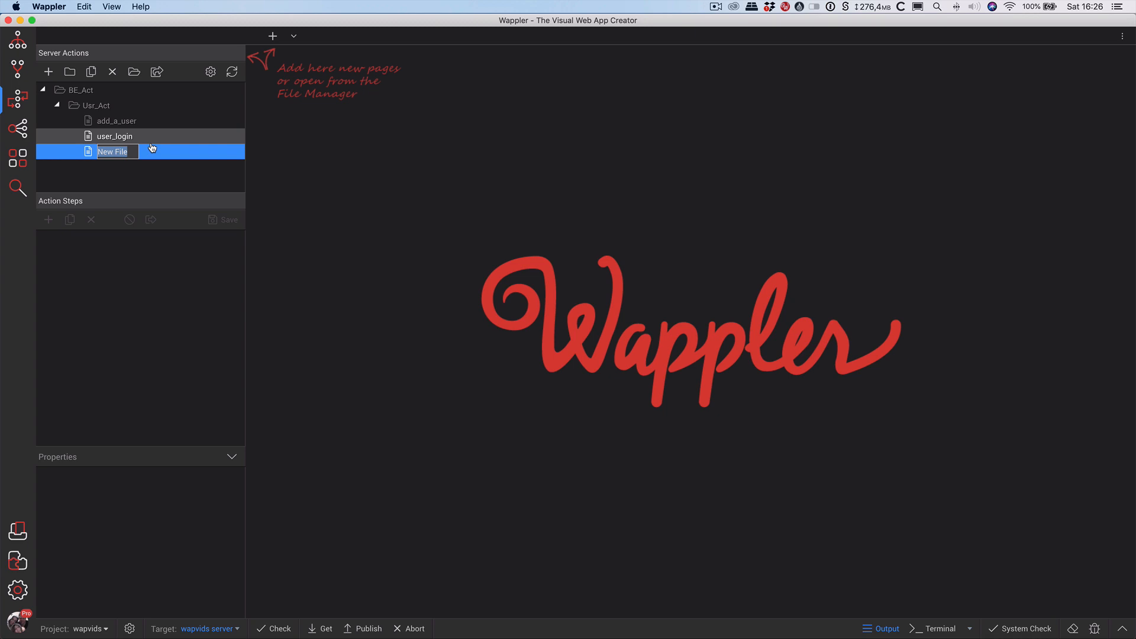
text(user_logout)
key(Return)
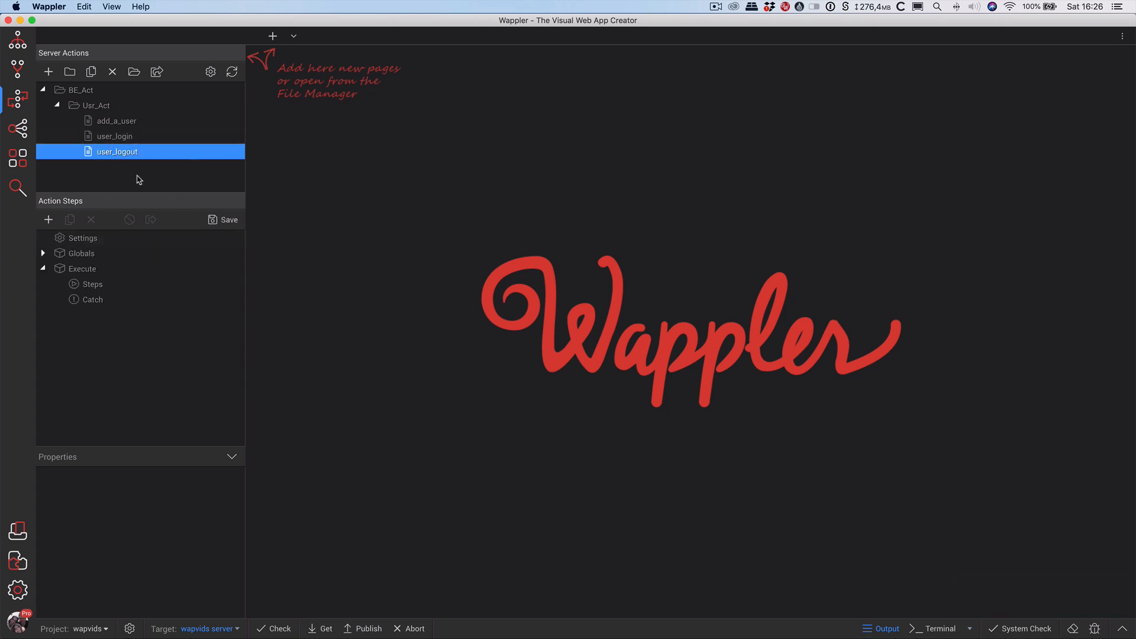
Add a Security Provider step to user_logout using sp_wapvids.
click(92, 286)
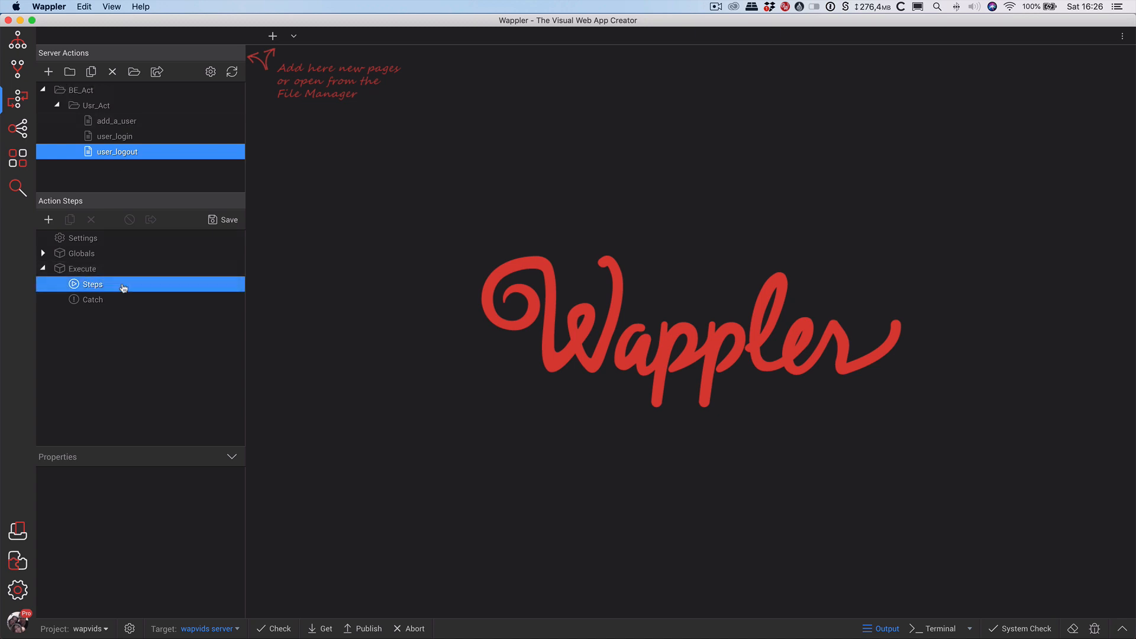
right_click(92, 286)
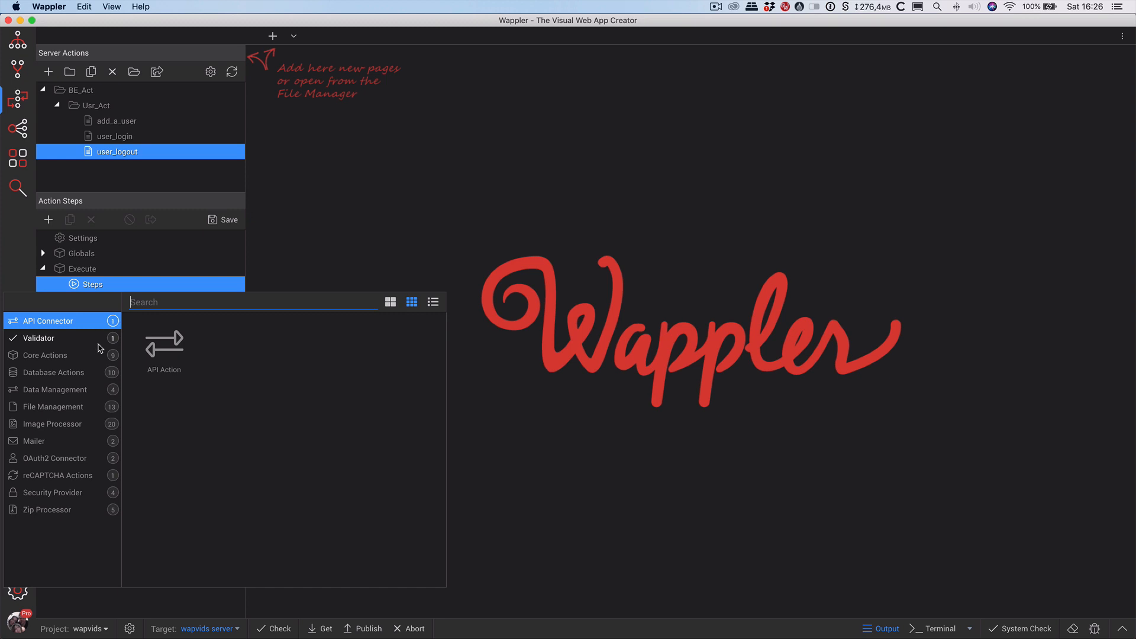
click(73, 497)
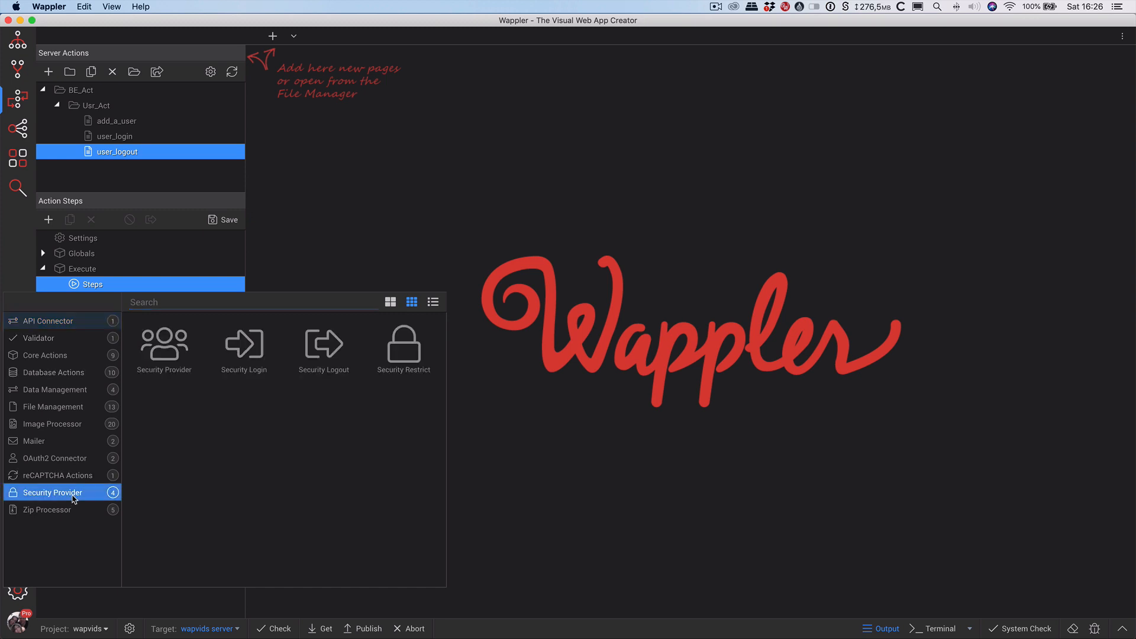
click(172, 355)
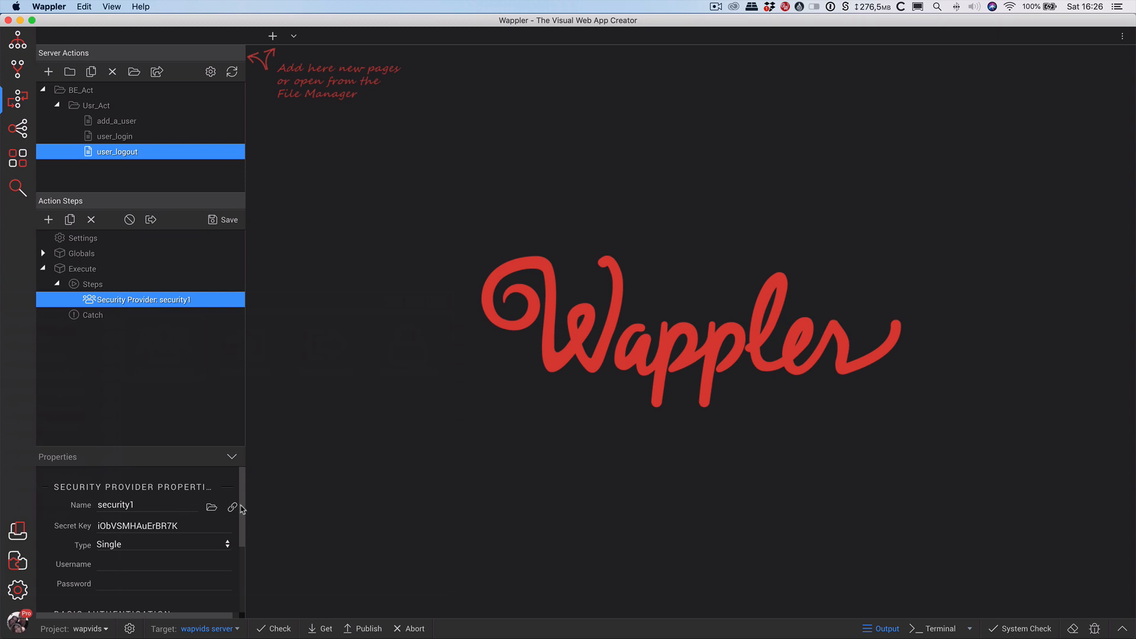
click(213, 480)
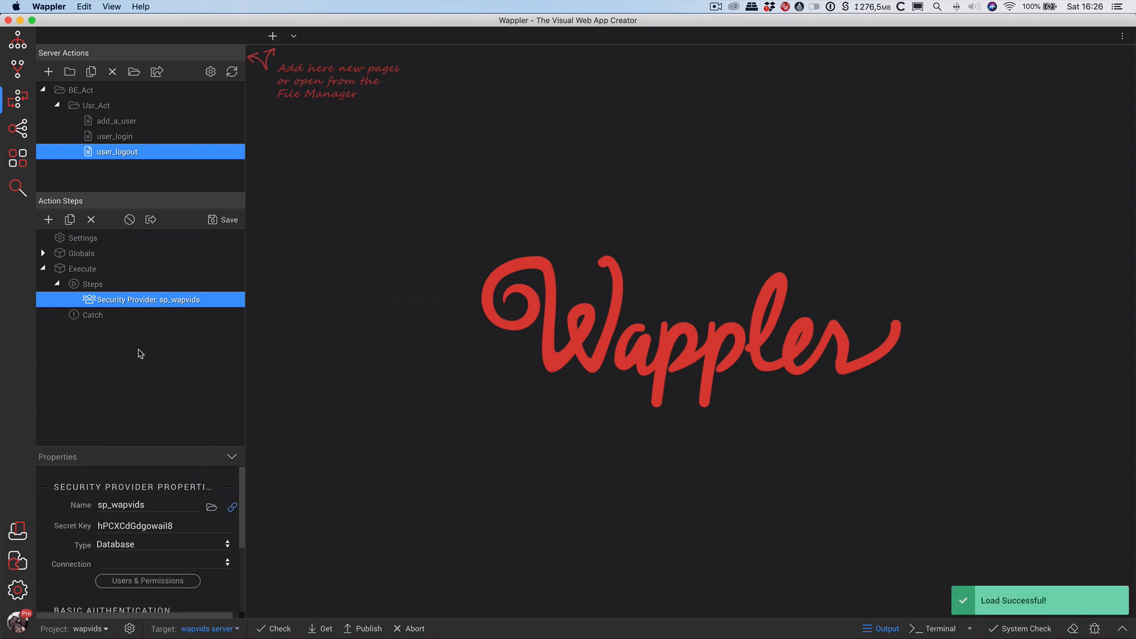
Add a Security Logout step, save user_logout, and return to the project folder.
right_click(120, 298)
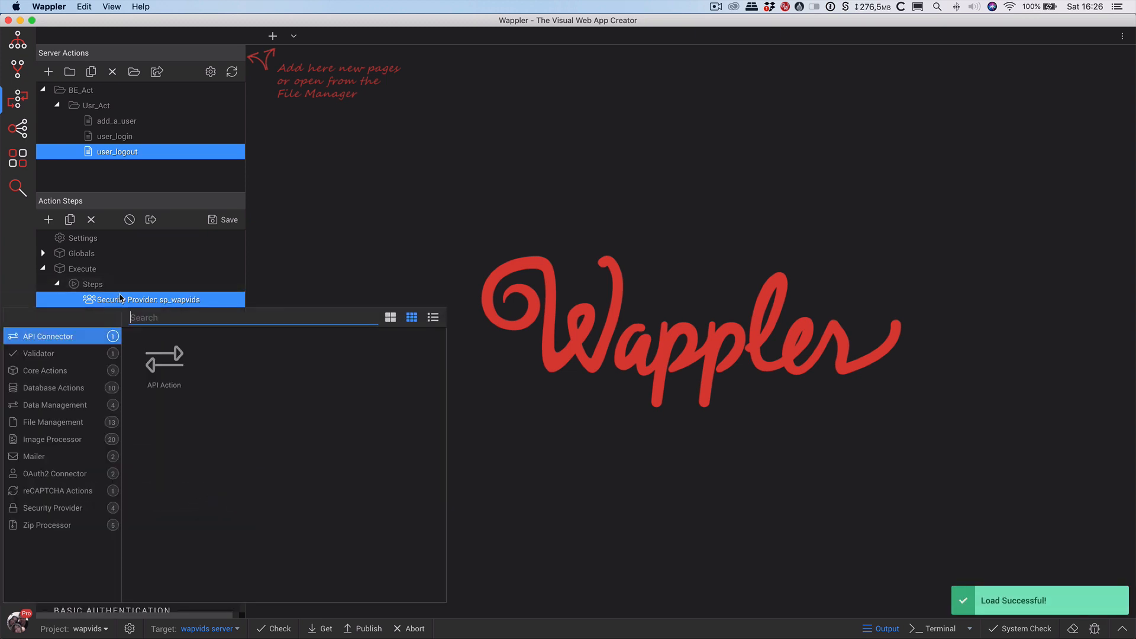
click(58, 509)
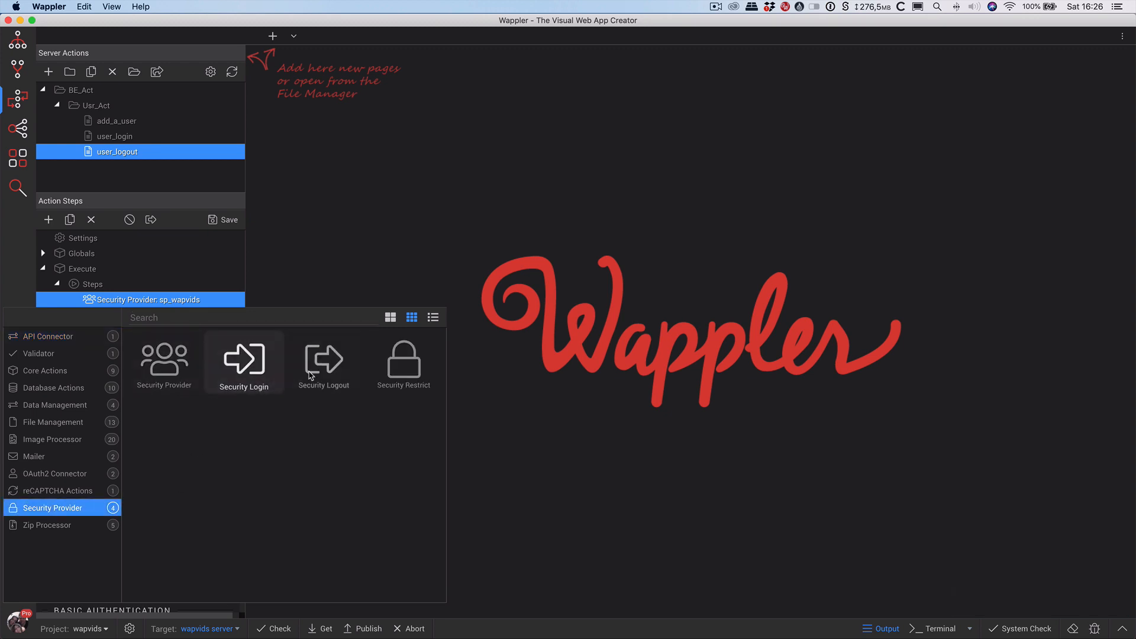
click(324, 362)
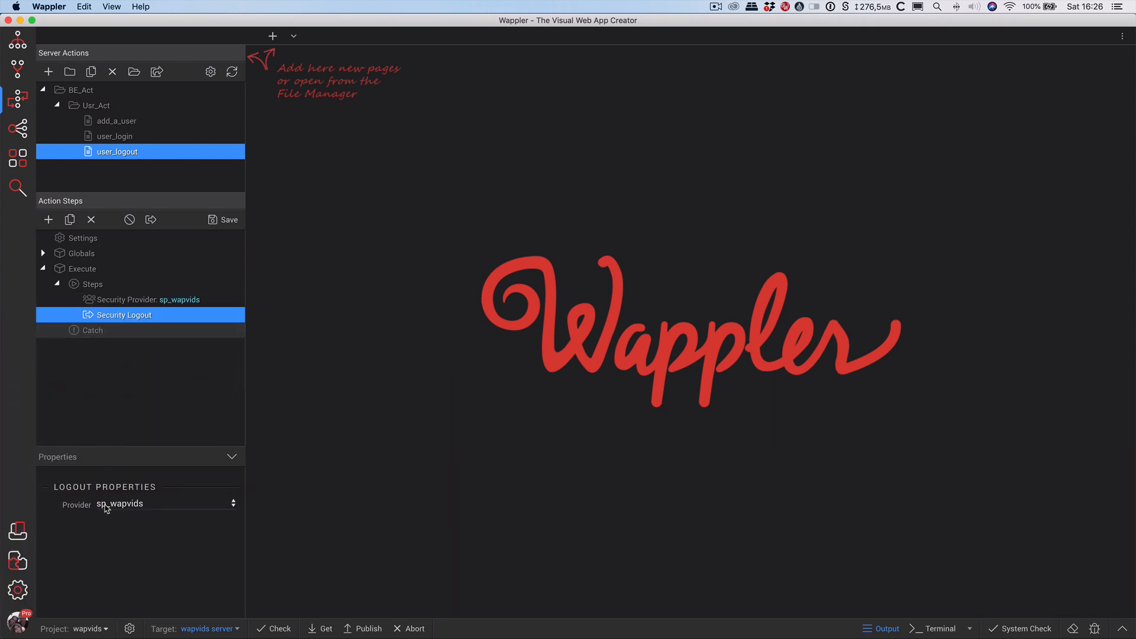
click(225, 223)
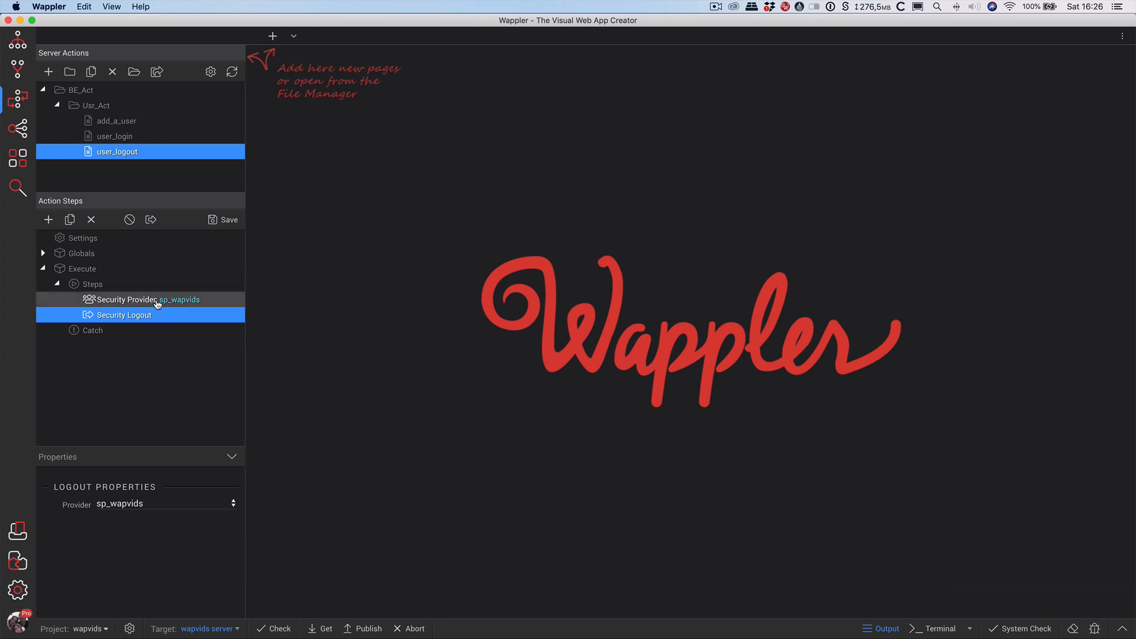
click(211, 221)
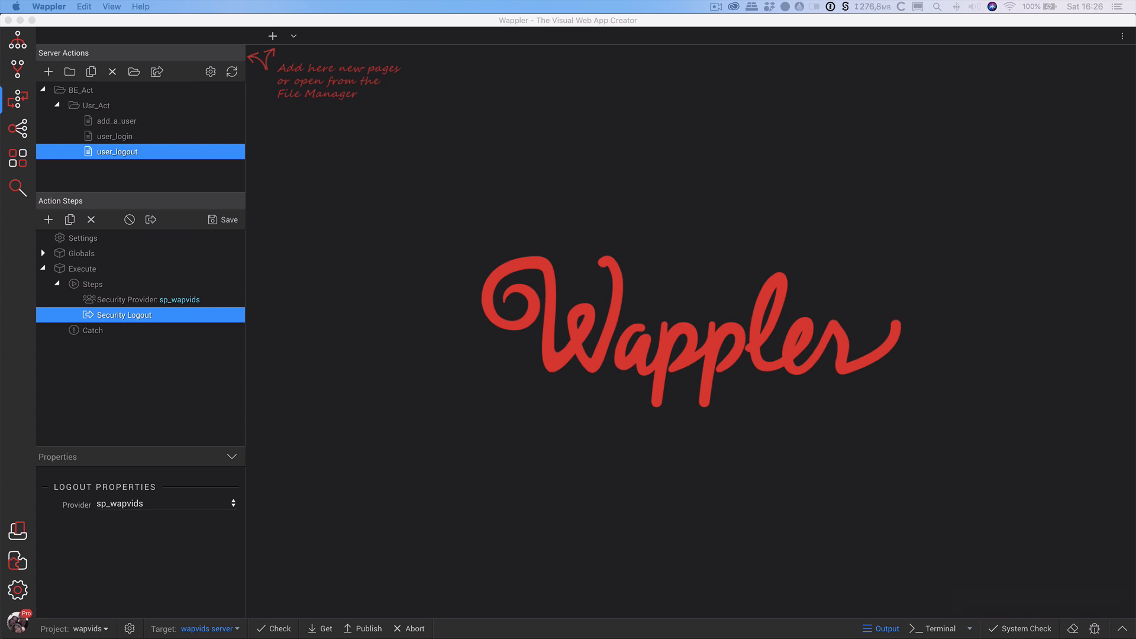
click(16, 49)
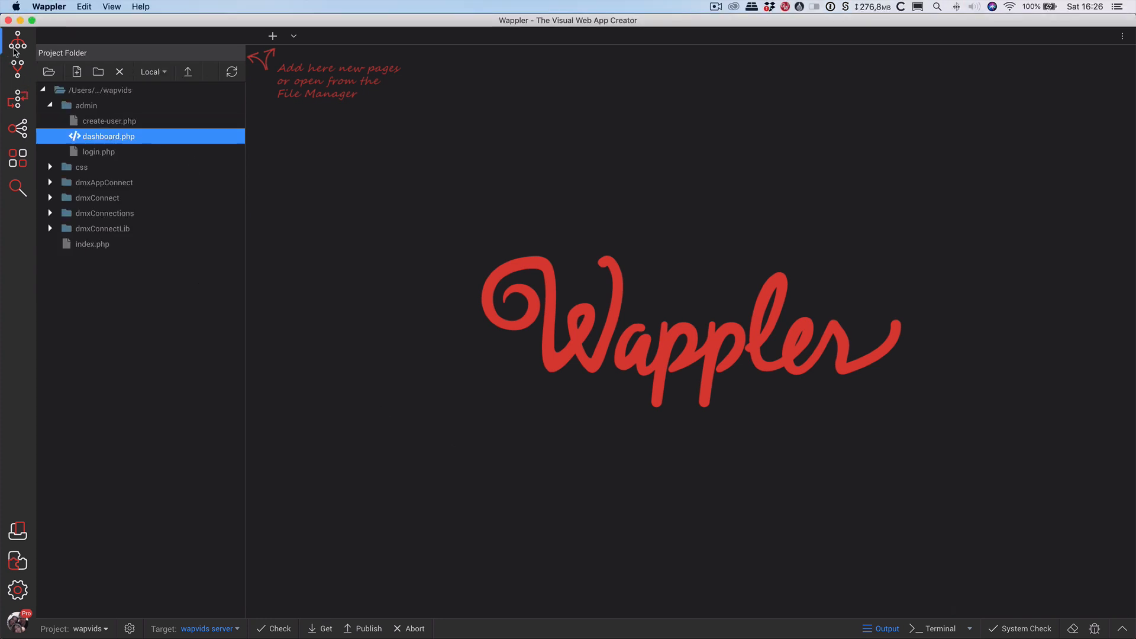
Reopen dashboard.php and insert a Server Connect component into App.
double_click(108, 137)
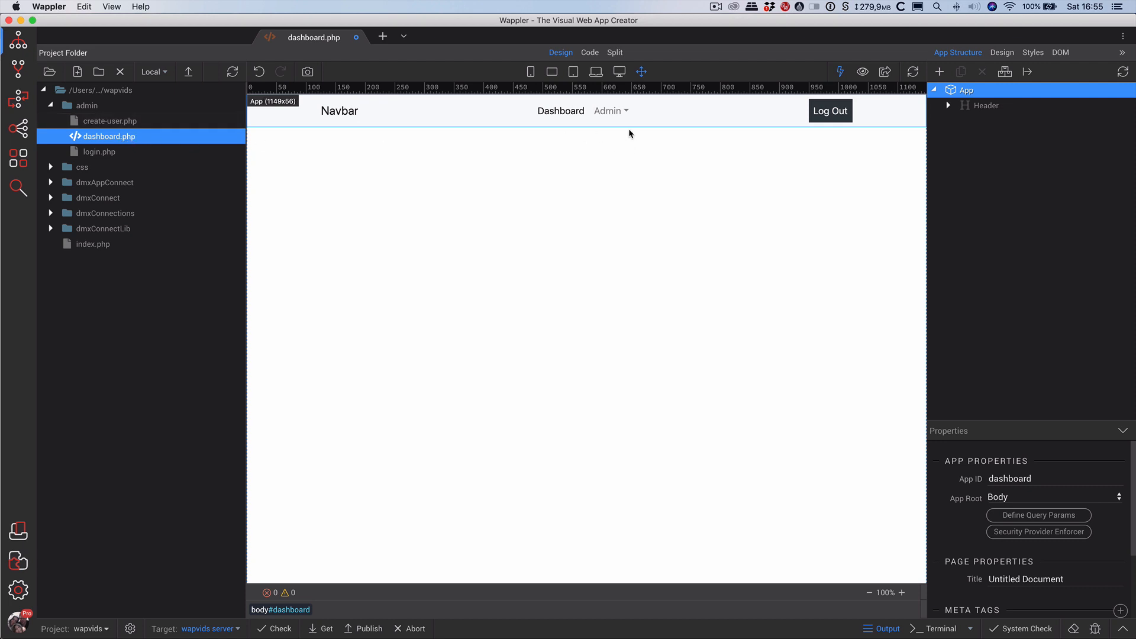
click(18, 97)
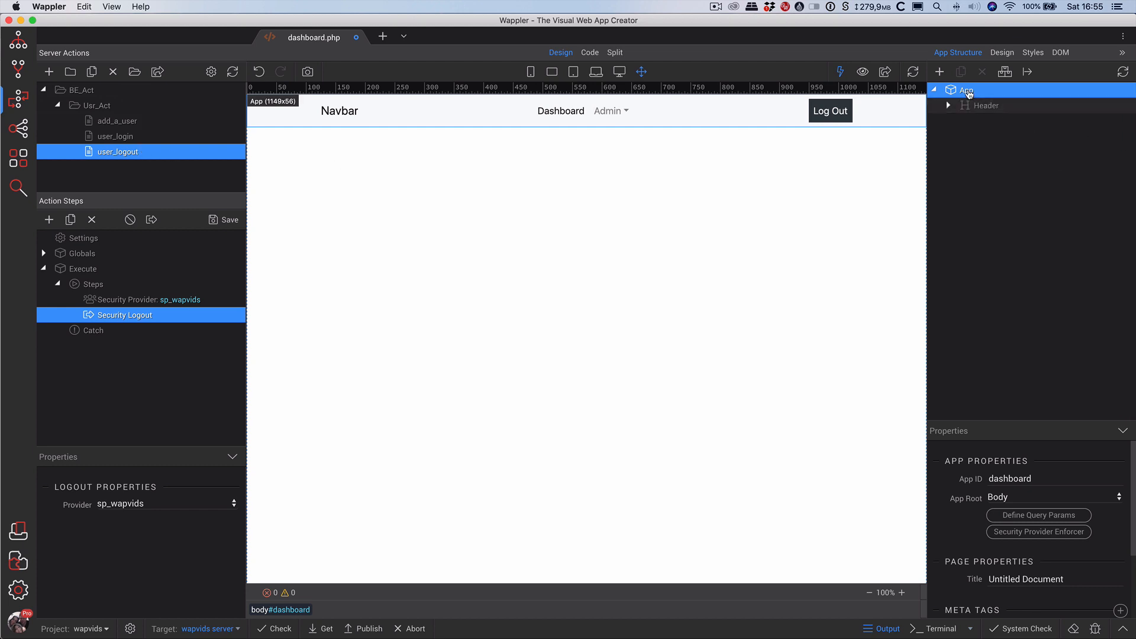
right_click(967, 91)
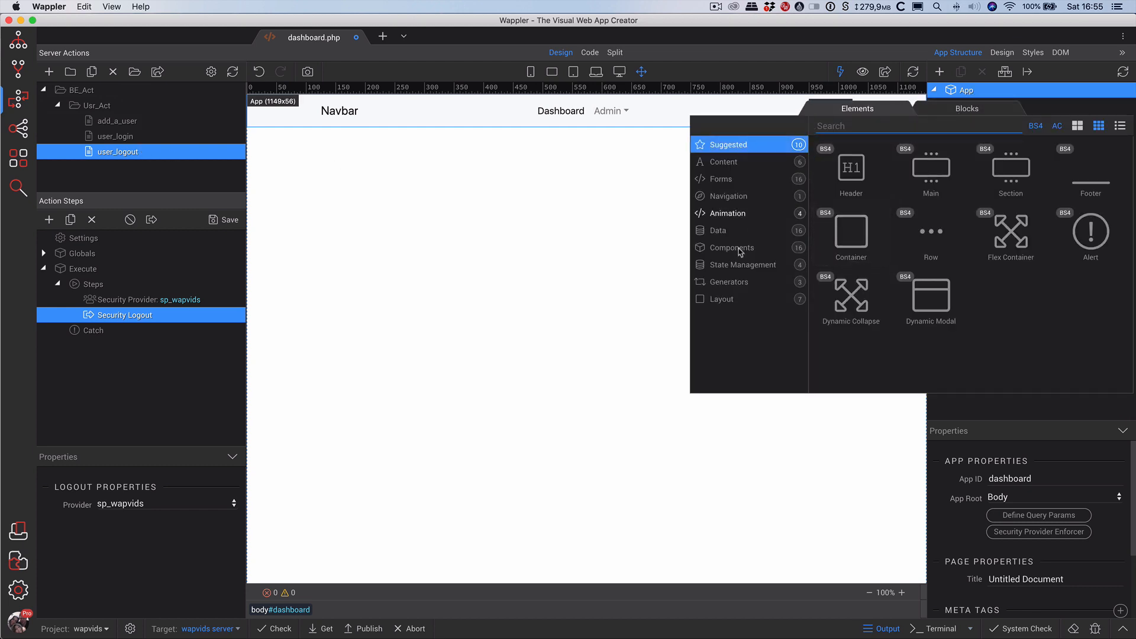
click(717, 230)
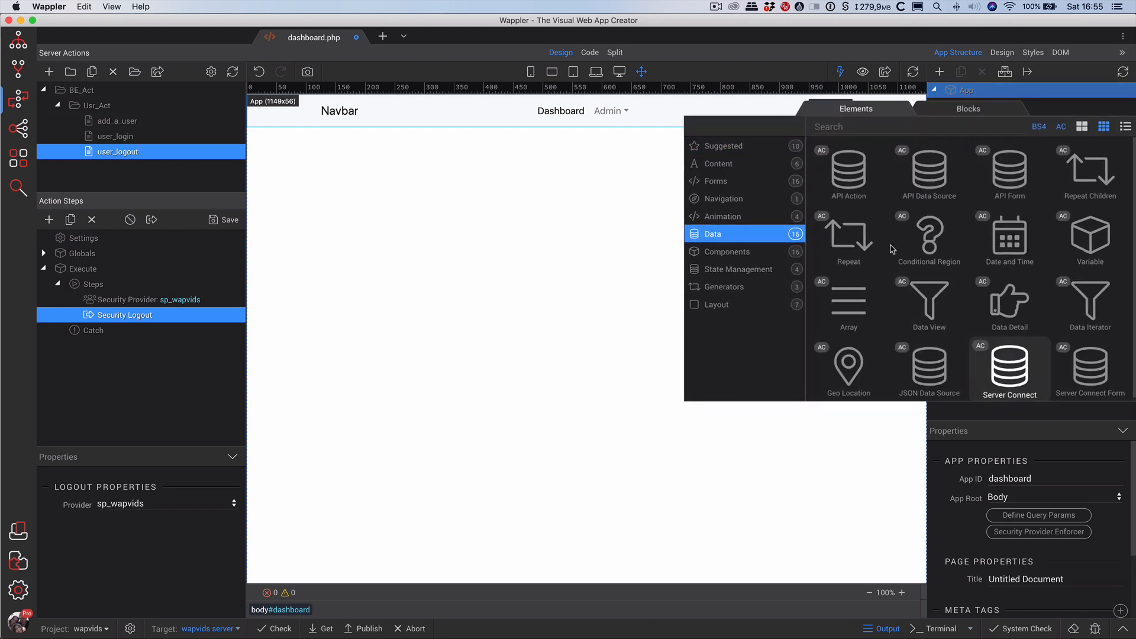
click(1006, 361)
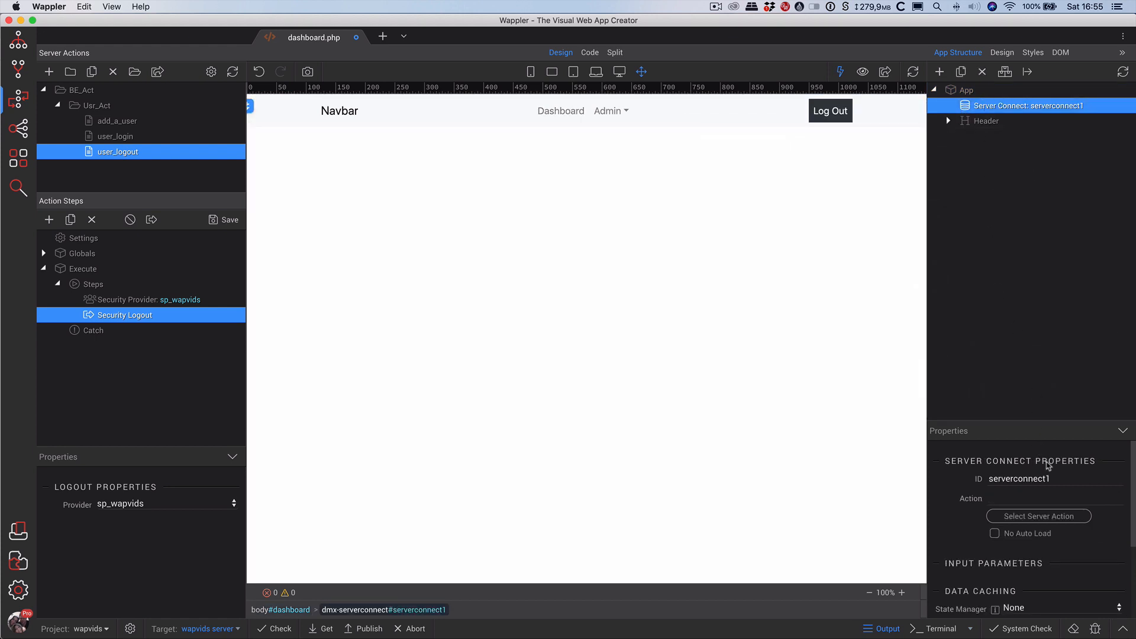
Rename the Server Connect component's ID to sc_user_logout.
drag(1050, 478, 998, 478)
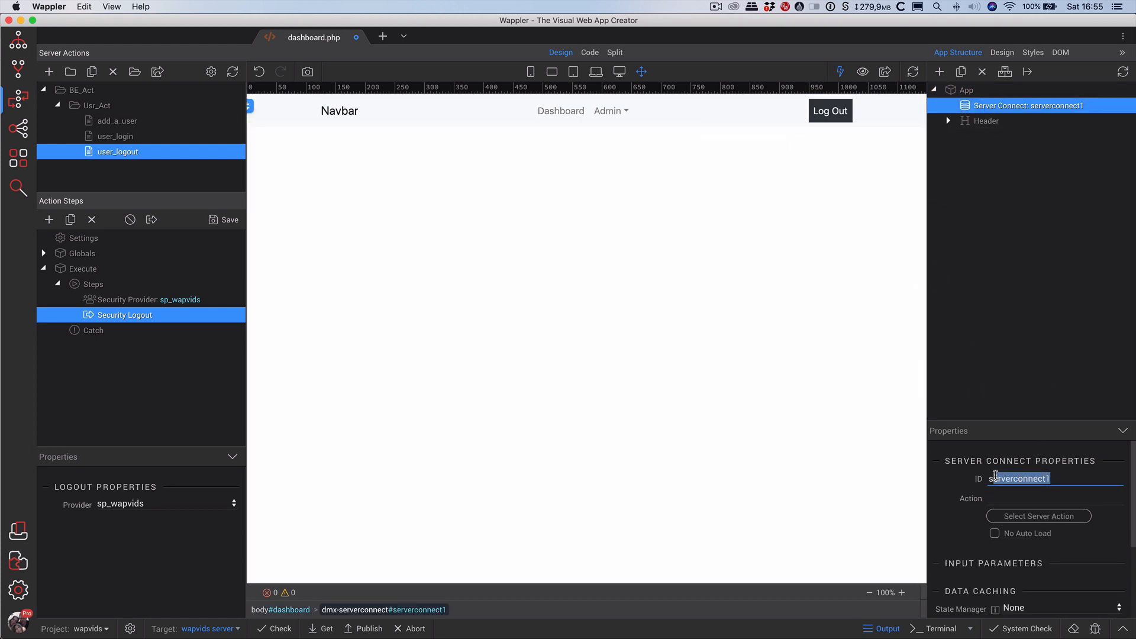
text(er_logout)
key(Return)
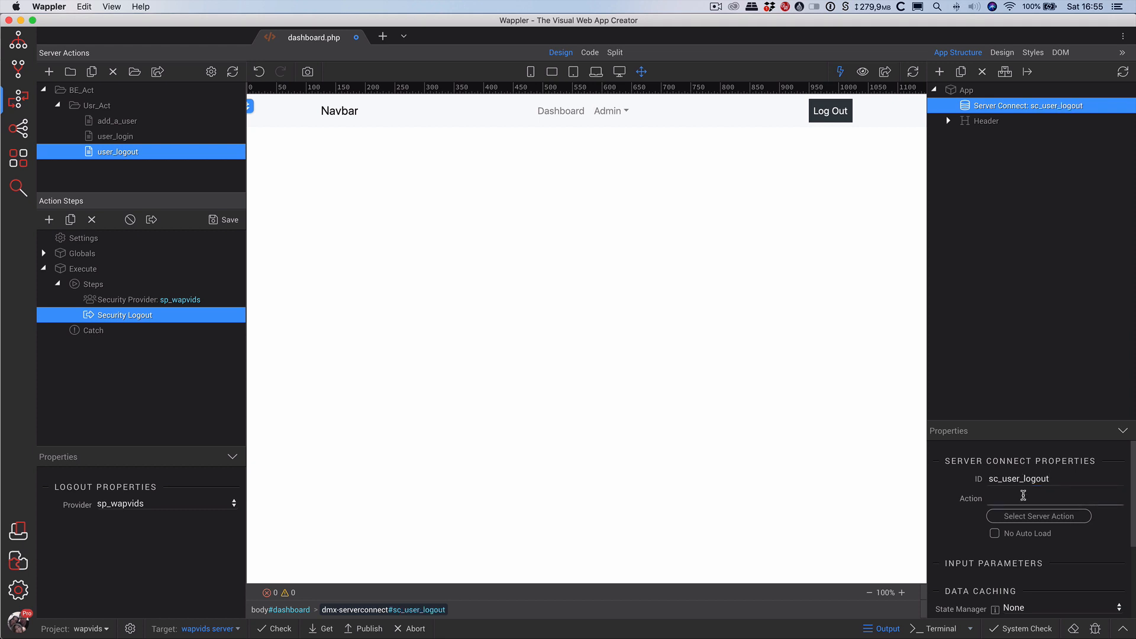
click(1032, 516)
Point sc_user_logout at BE_Act/Usr_Act/user_logout with No Auto Load, and save dashboard.php.
double_click(491, 159)
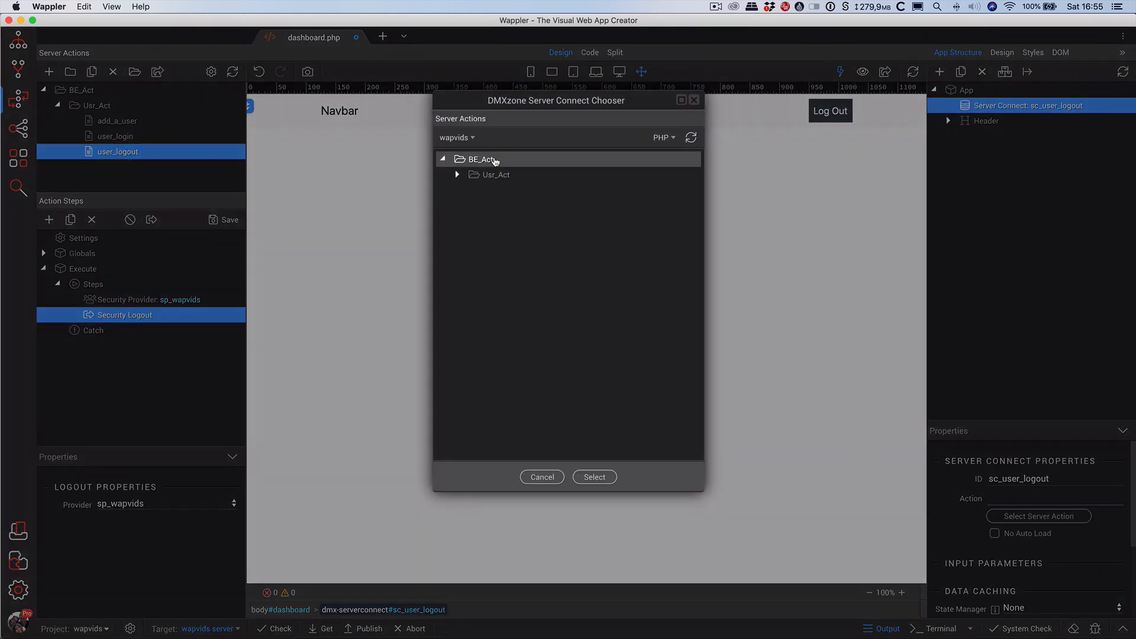
double_click(489, 175)
click(514, 221)
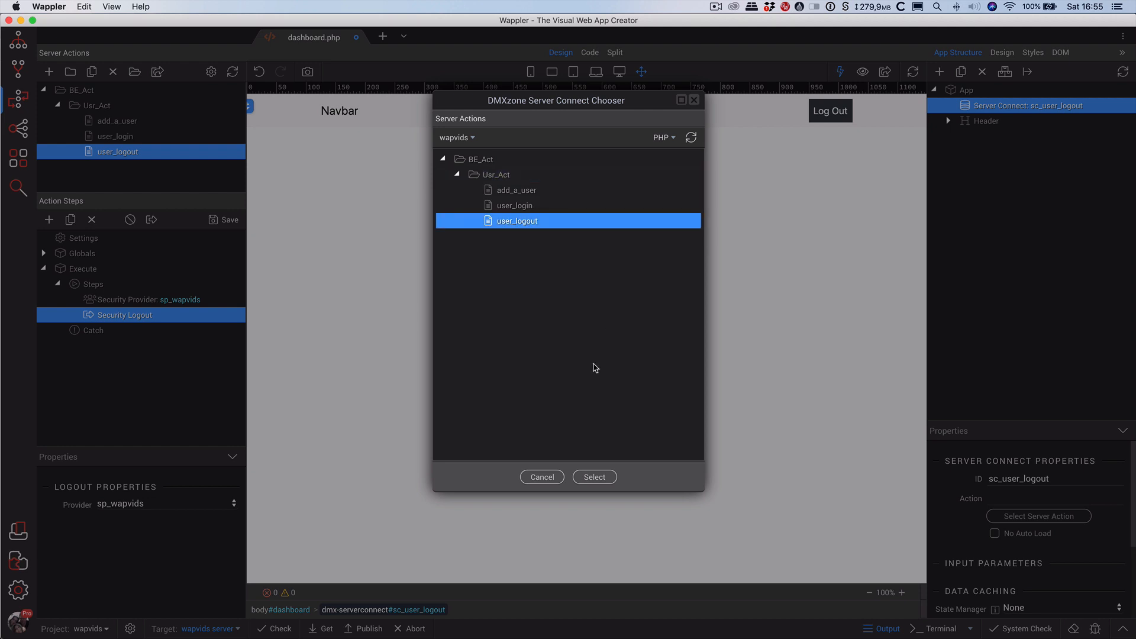
click(594, 477)
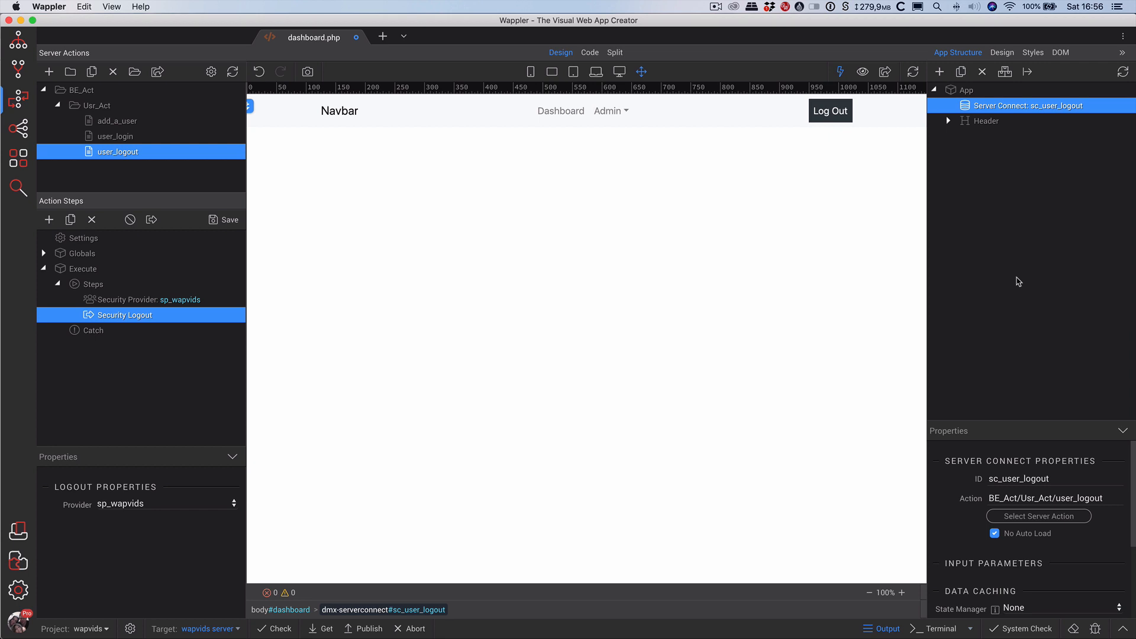
key(super+s)
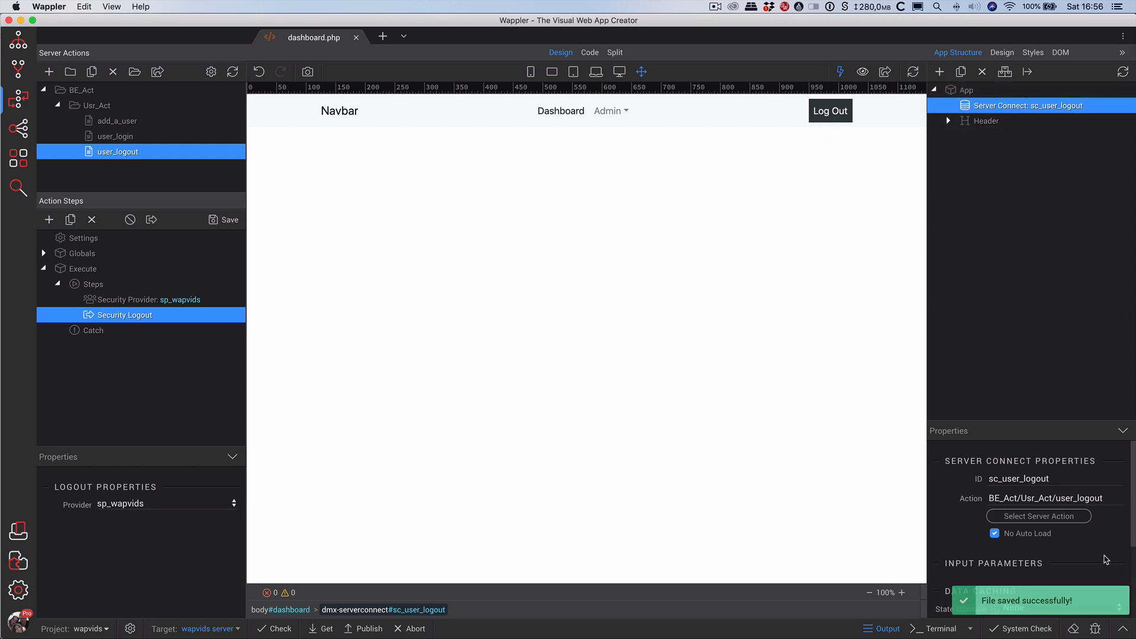
Give the Log Out nav item a Click event running sc_user_logout.load({}).
click(831, 114)
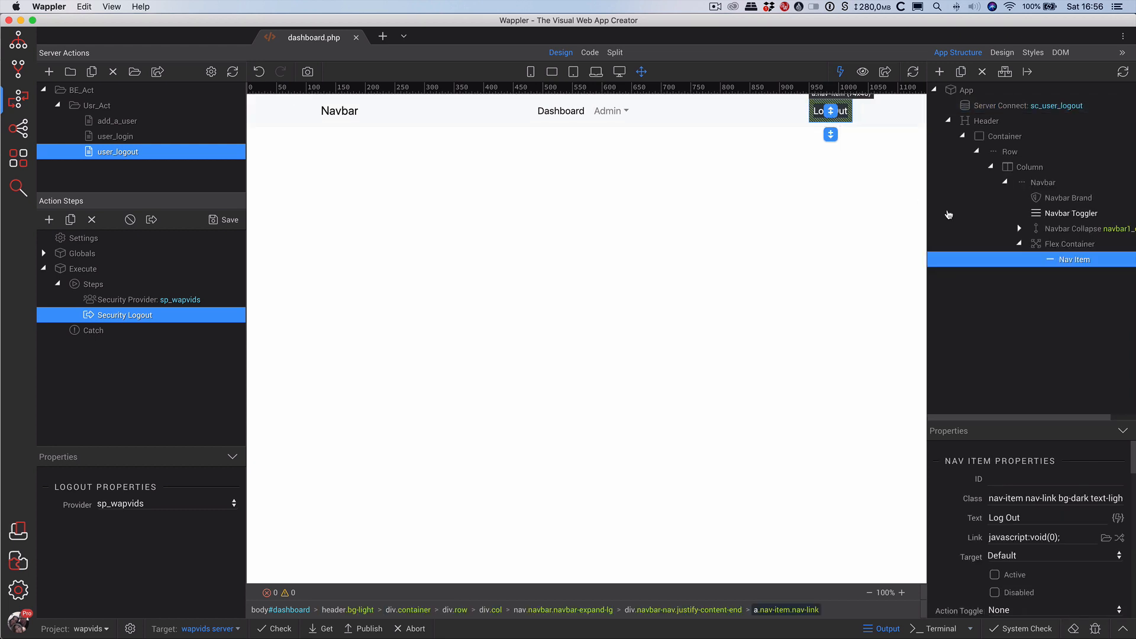
scroll(1056, 524, down, 5)
scroll(1056, 524, down, 10)
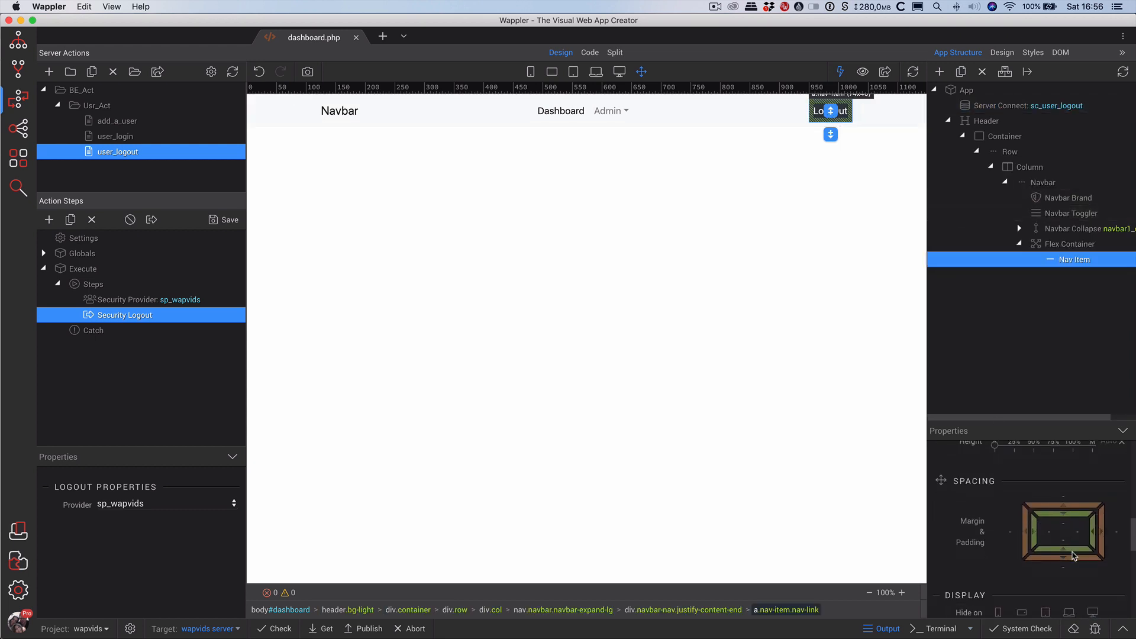
scroll(1106, 535, down, 1)
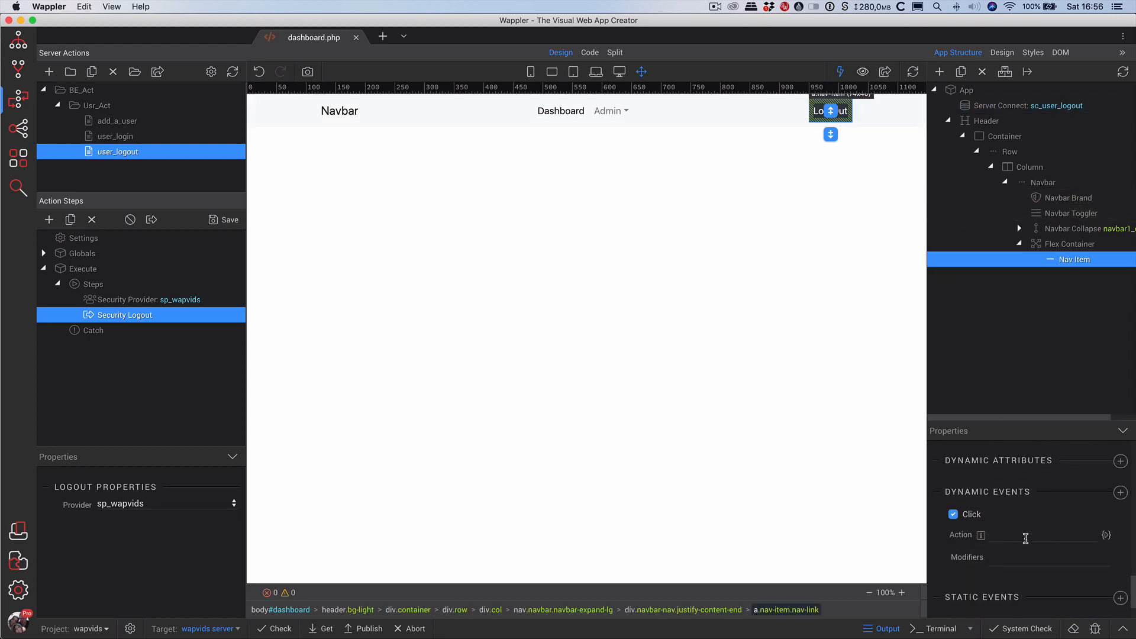
click(1105, 536)
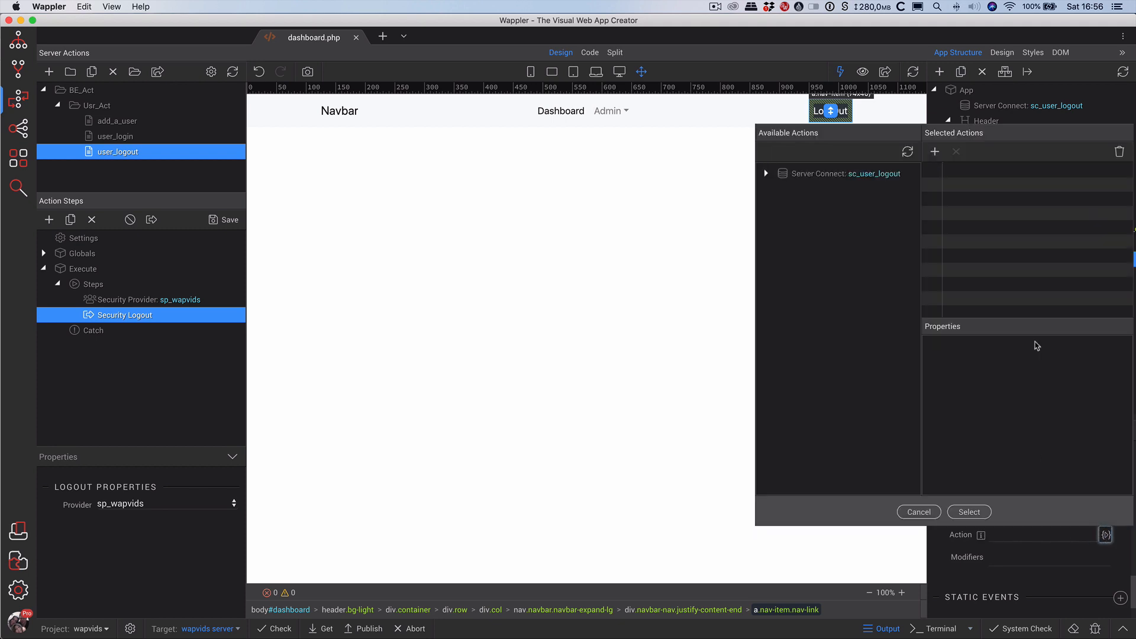
click(820, 190)
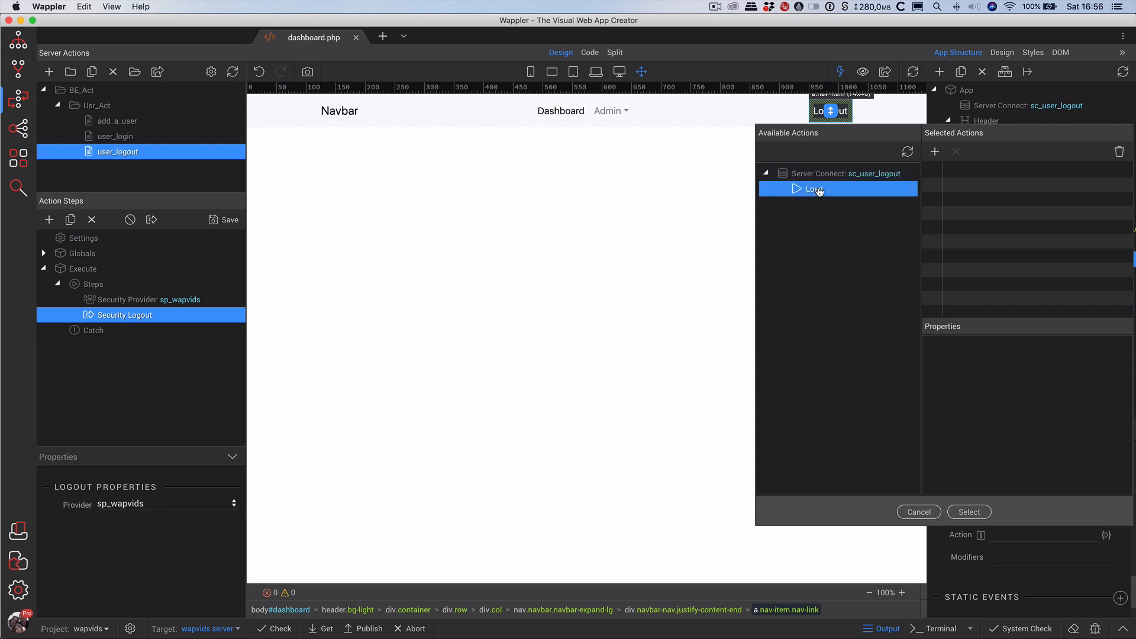
click(935, 152)
click(974, 173)
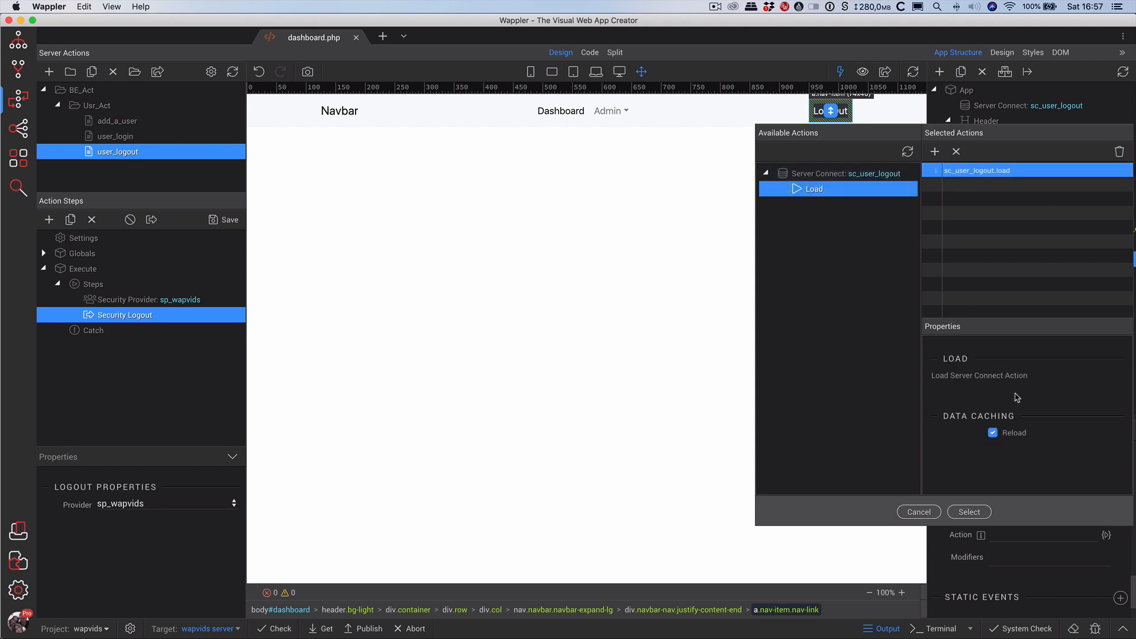
click(969, 512)
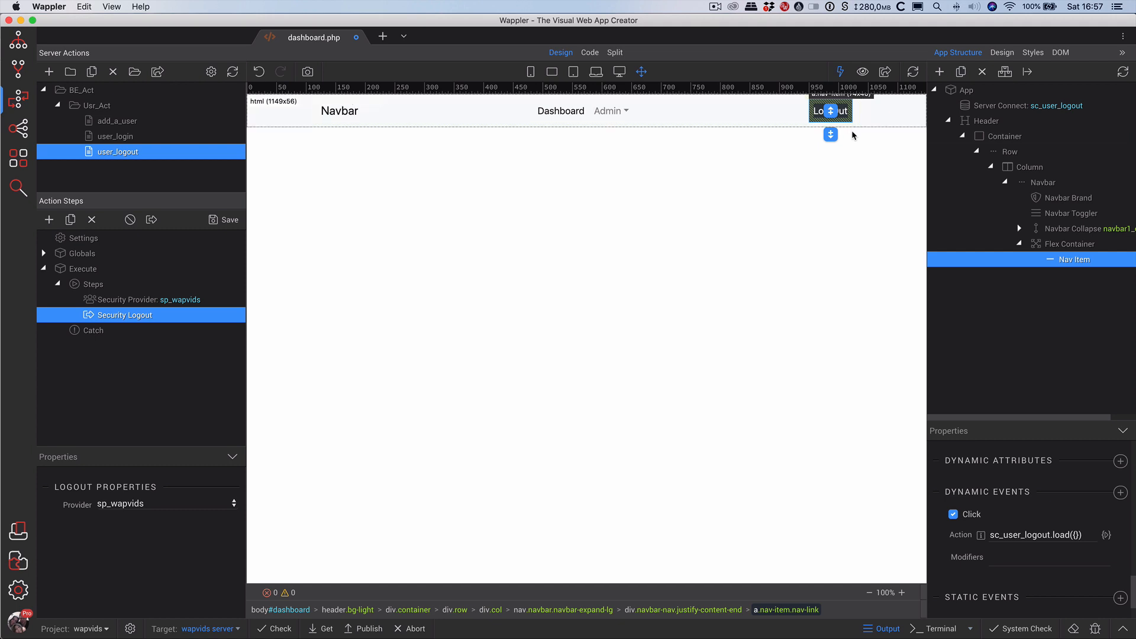
click(987, 107)
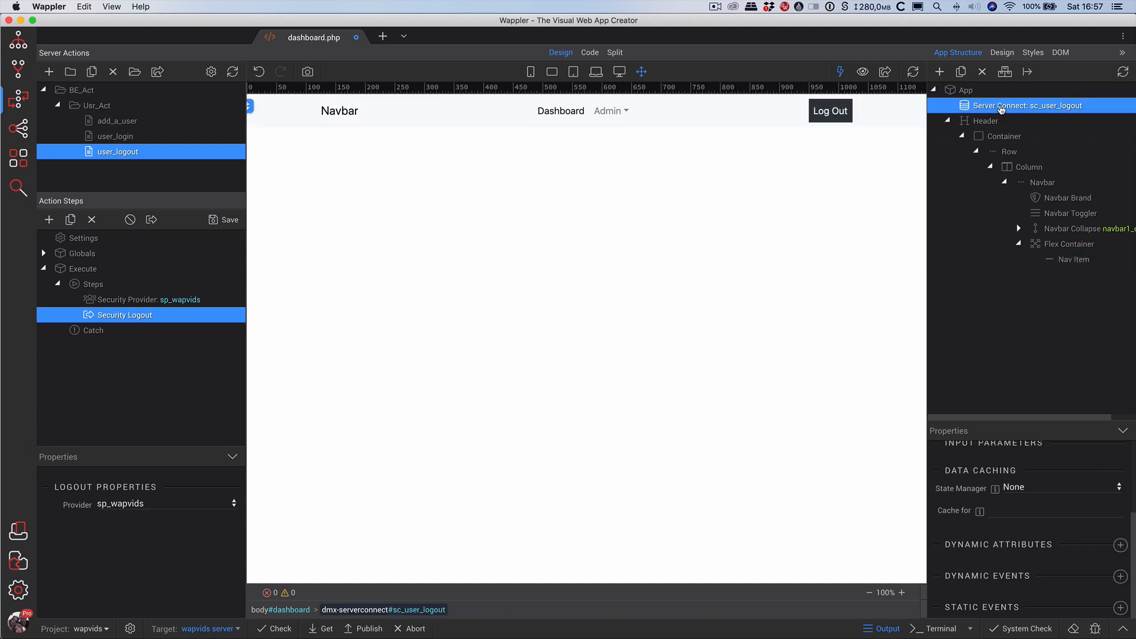
Insert a Browser component, browser1, beside the sc_user_logout Server Connect.
right_click(1001, 110)
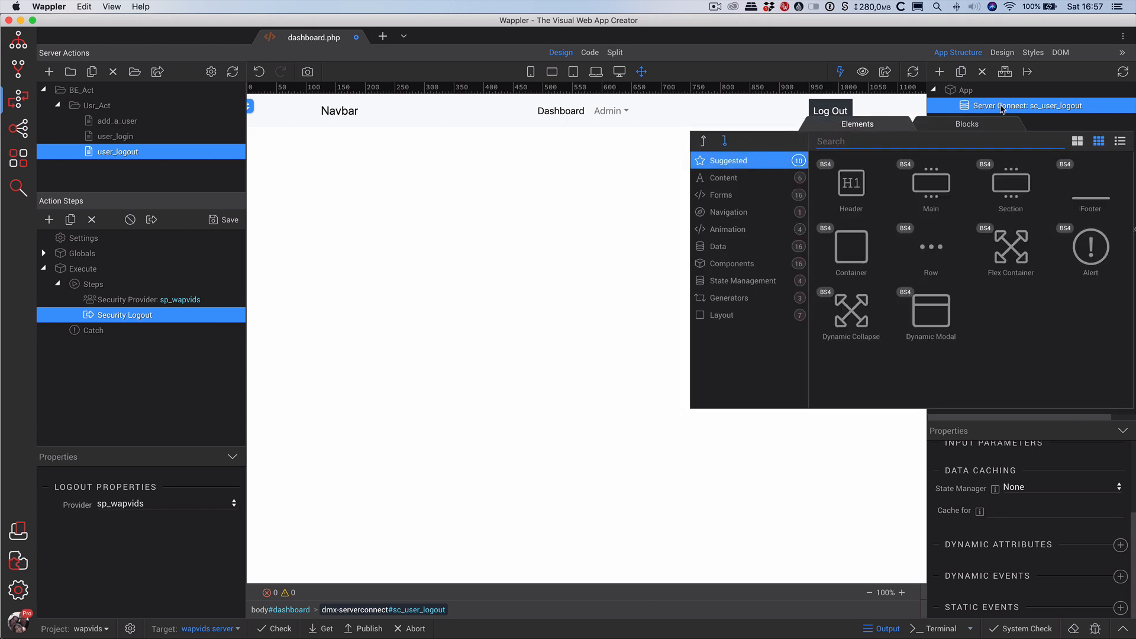
click(737, 264)
click(931, 181)
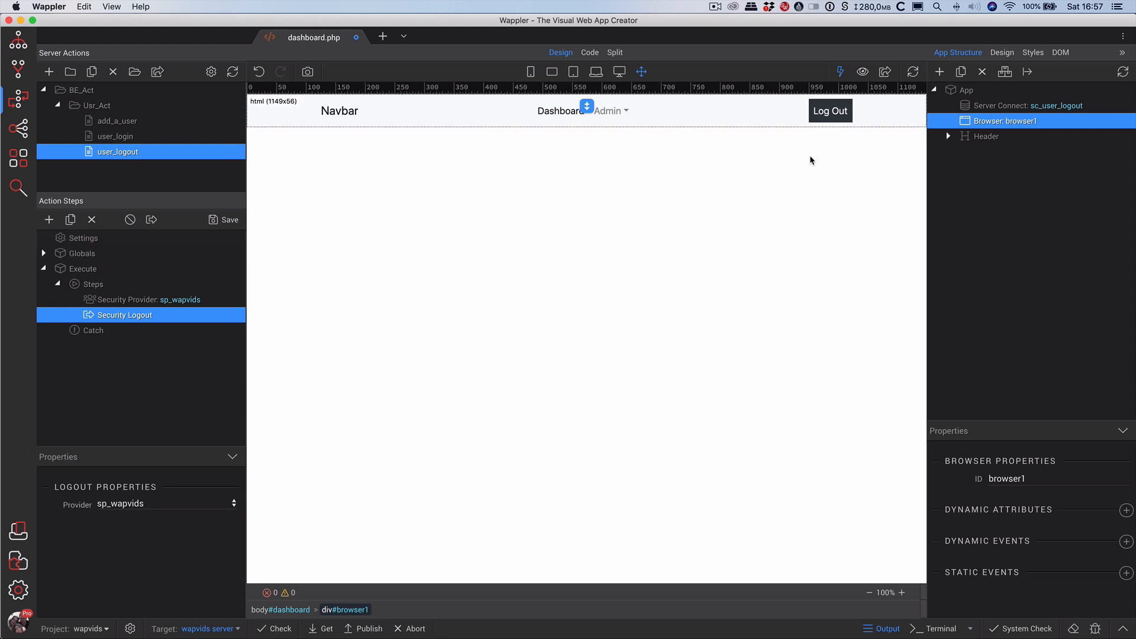
click(830, 112)
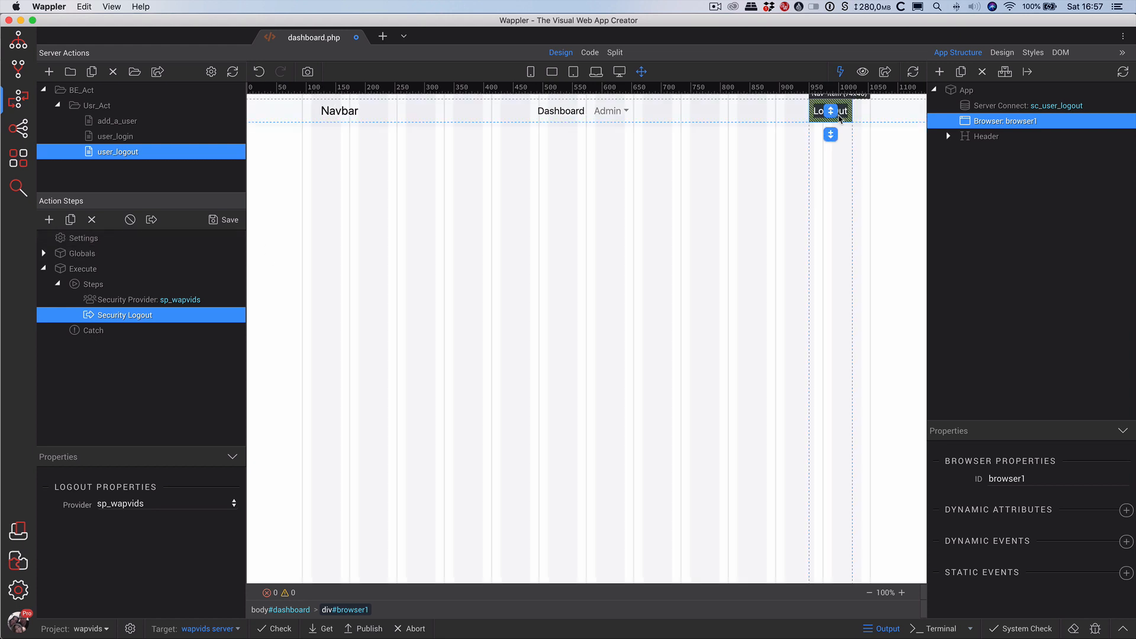
scroll(1071, 556, down, 10)
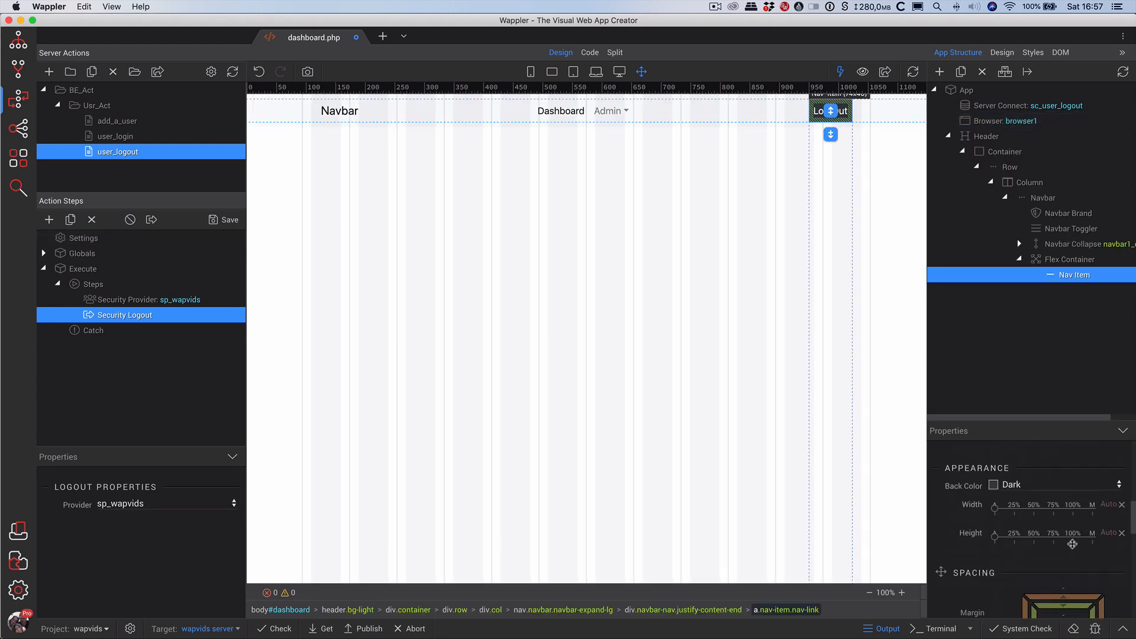
scroll(1071, 543, down, 5)
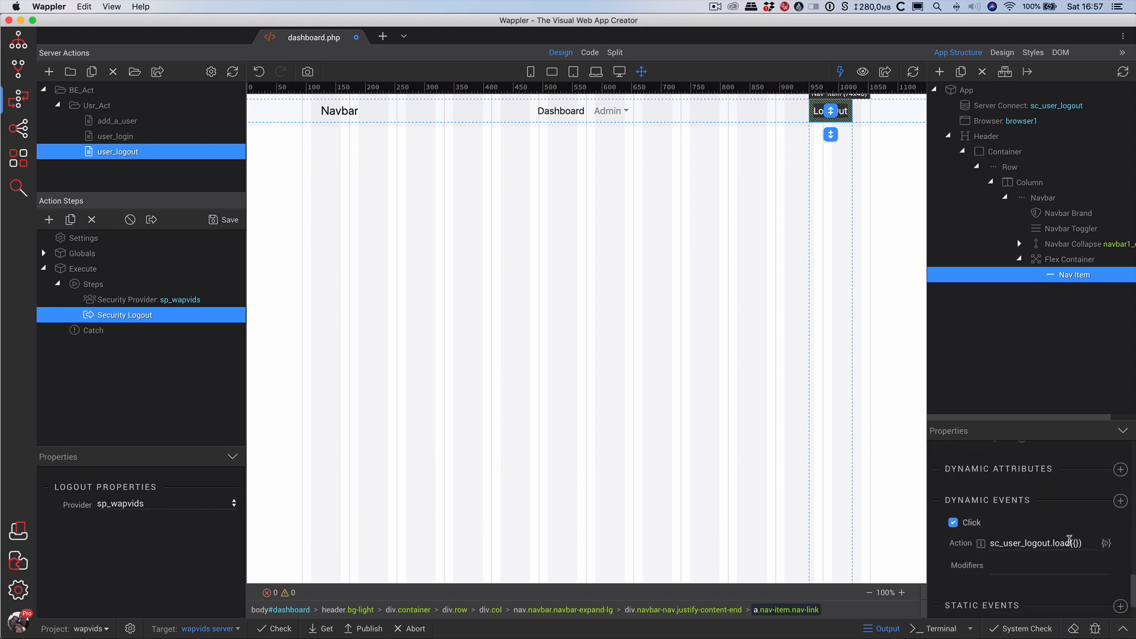
click(1106, 543)
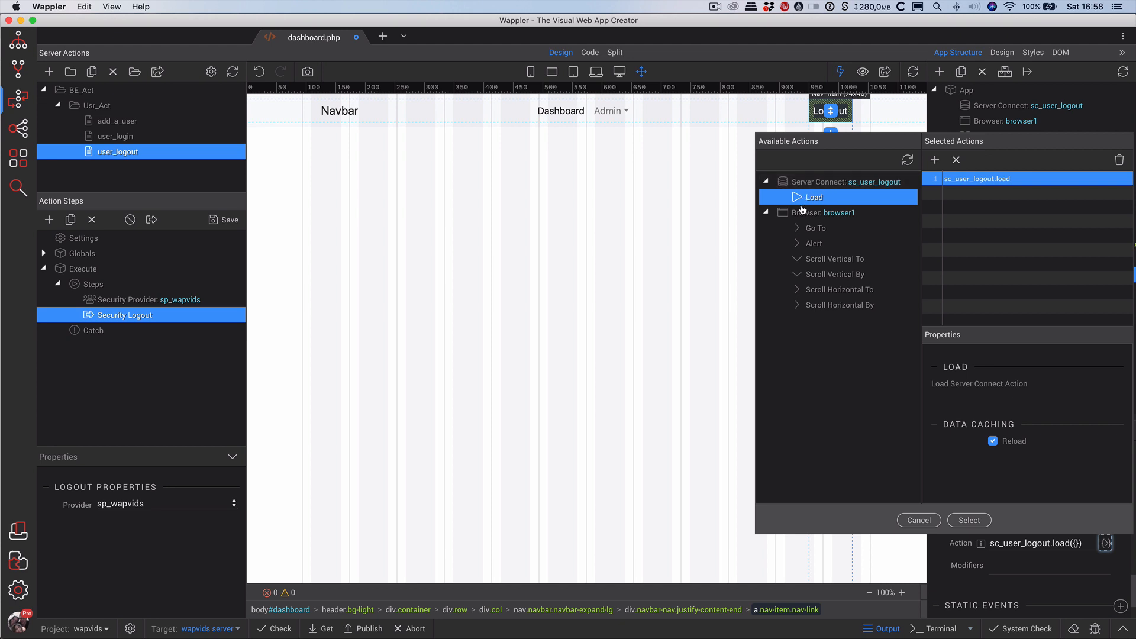
click(807, 229)
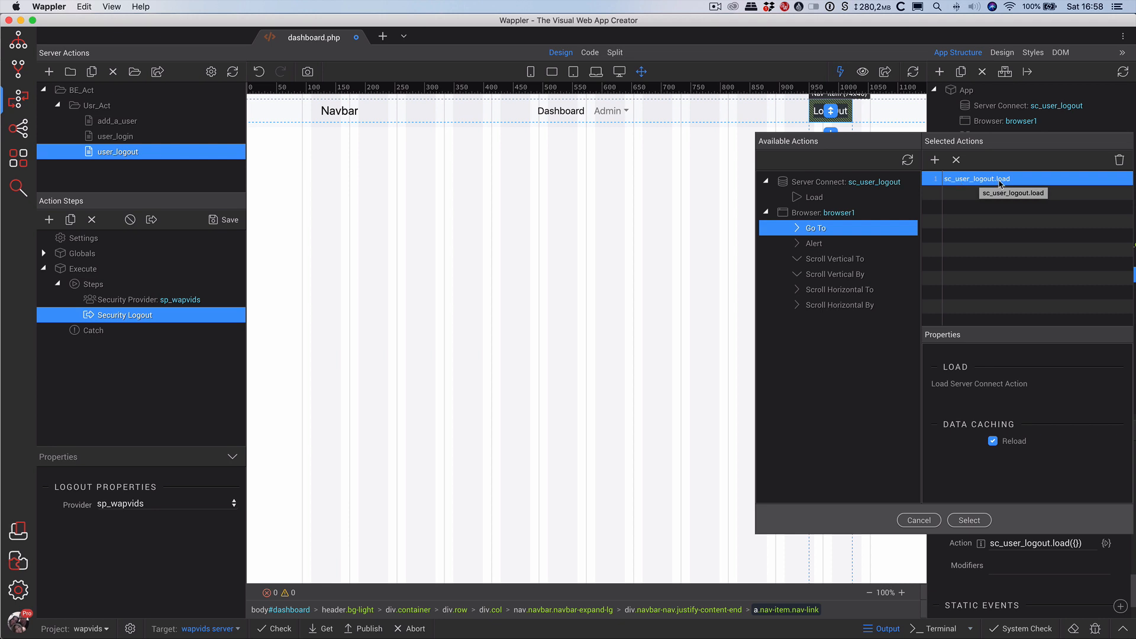
click(630, 186)
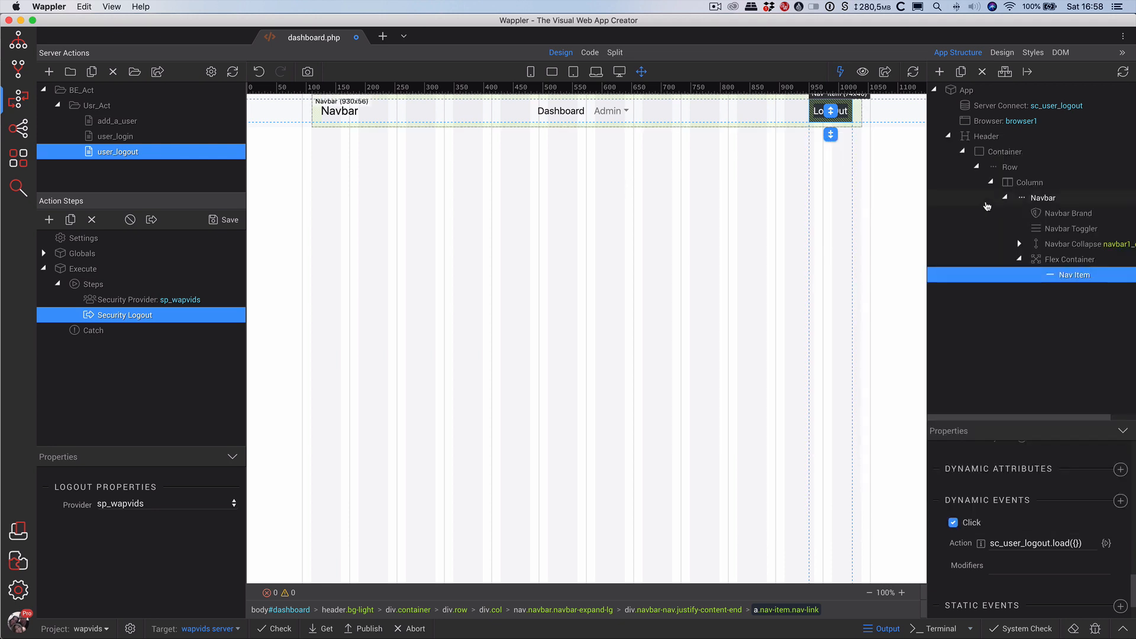
click(1030, 108)
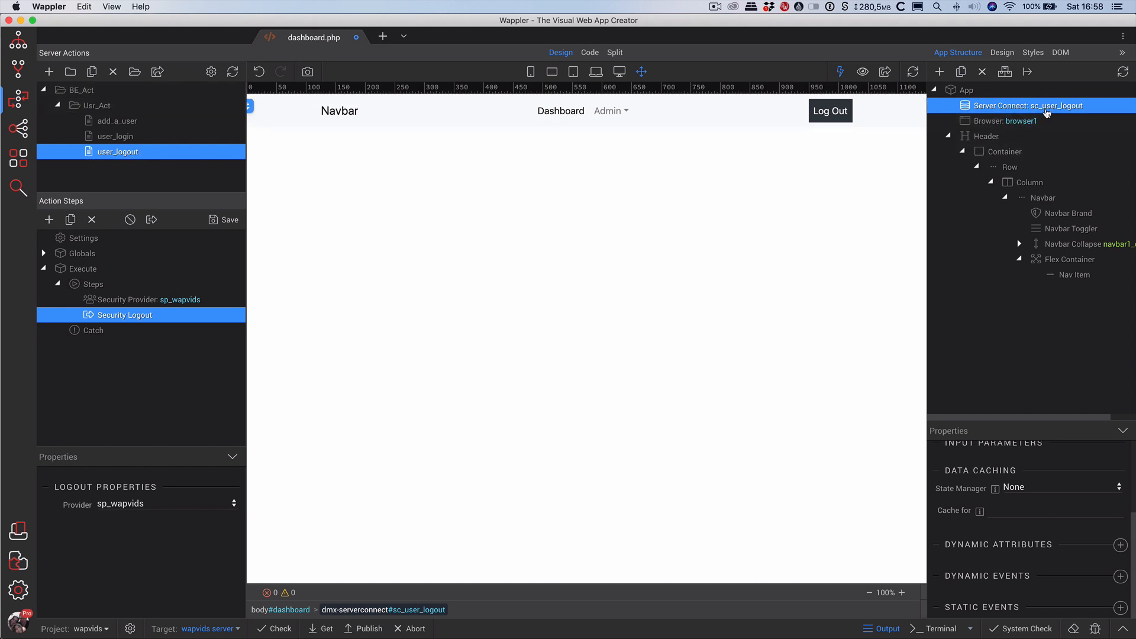
Enable a Success dynamic event on the logout server connect.
scroll(1017, 128, right, 1)
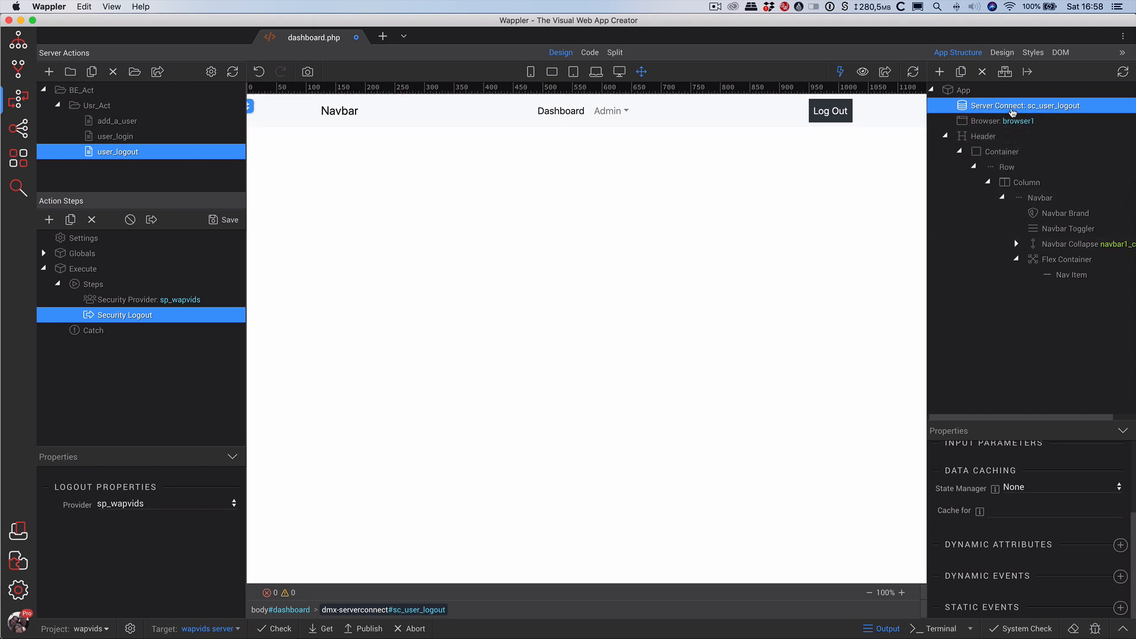
click(1120, 576)
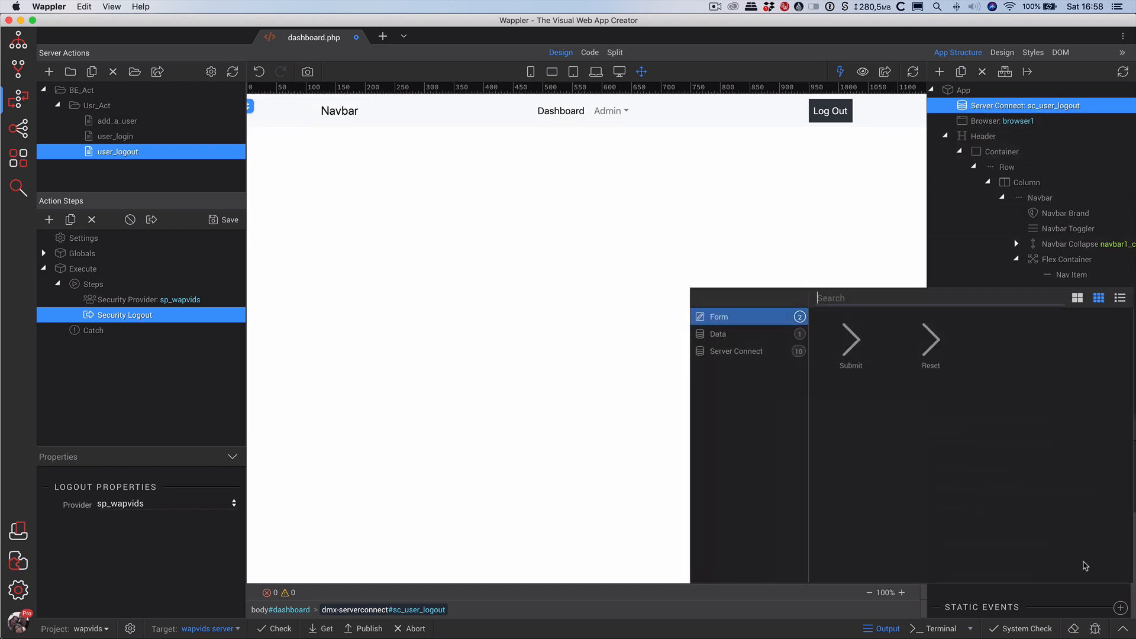
click(737, 351)
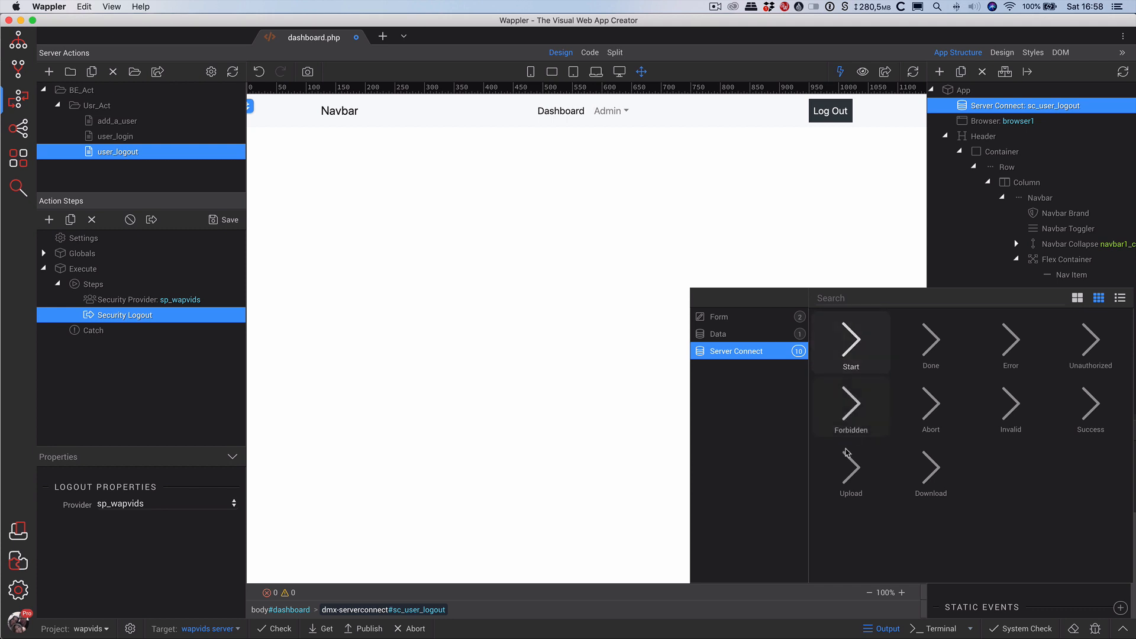
click(1088, 414)
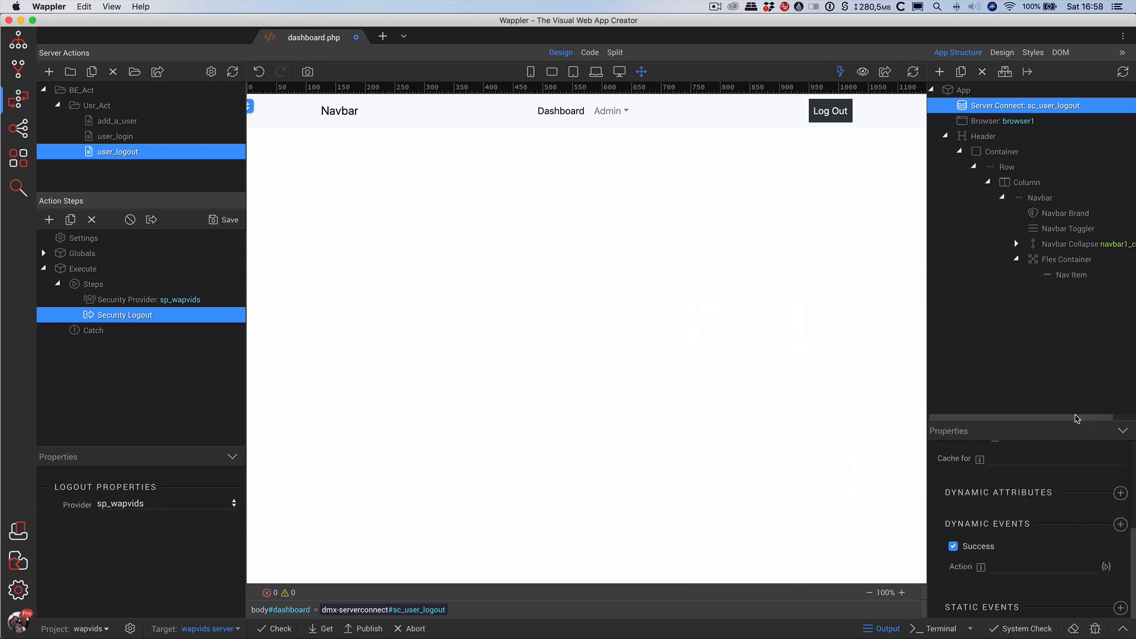
click(1105, 567)
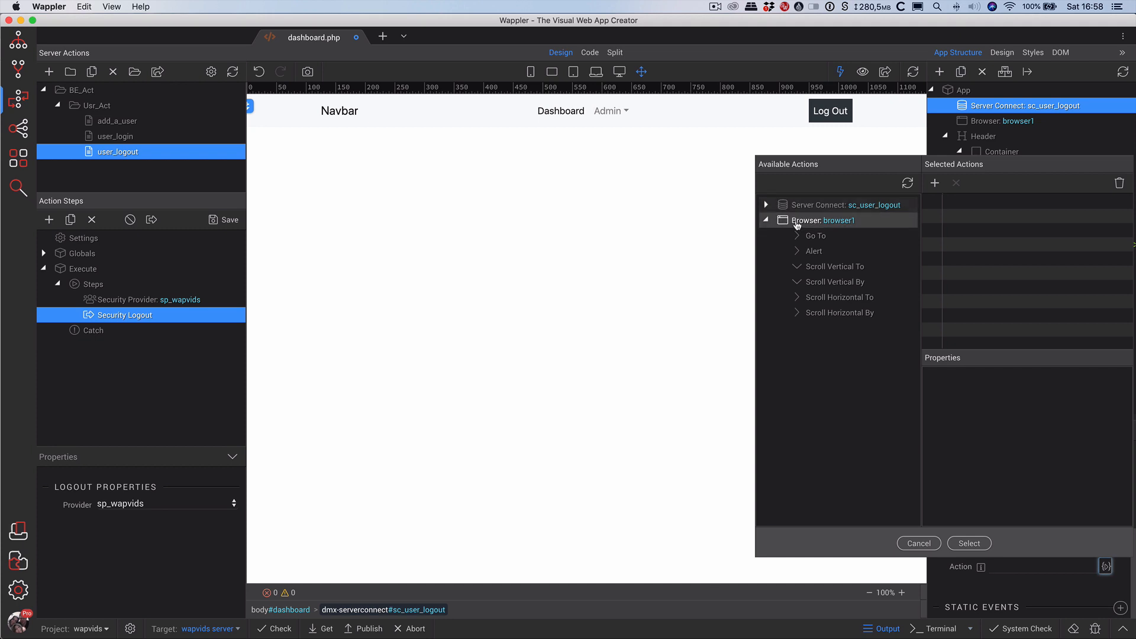
Try adding a Browser Go To action for Success, then cancel the action chooser.
click(811, 236)
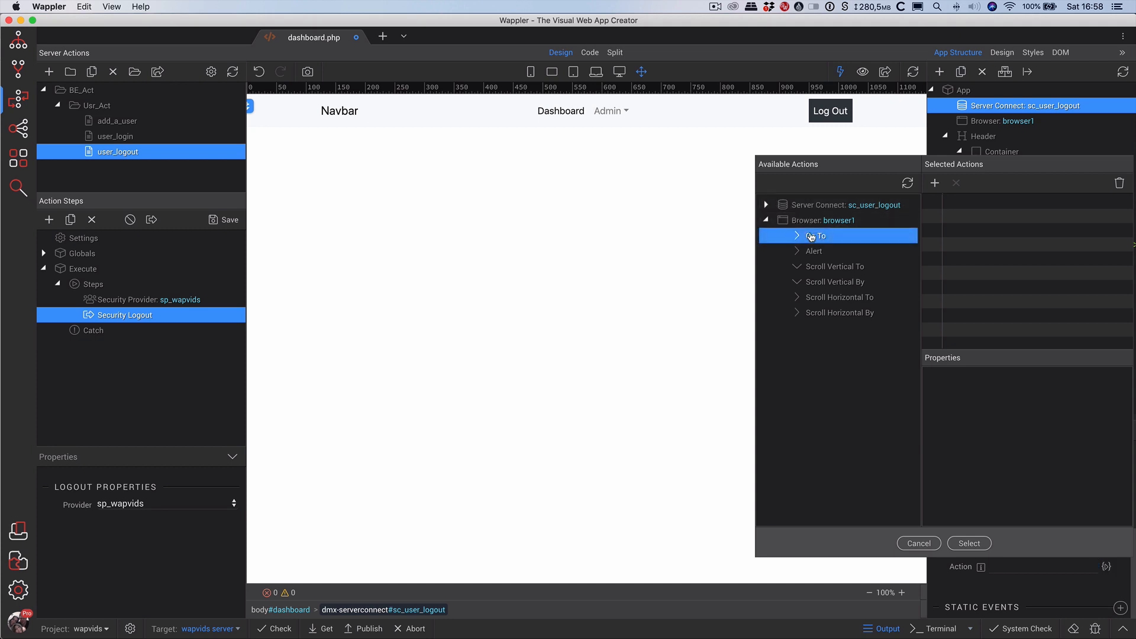
click(935, 183)
click(970, 208)
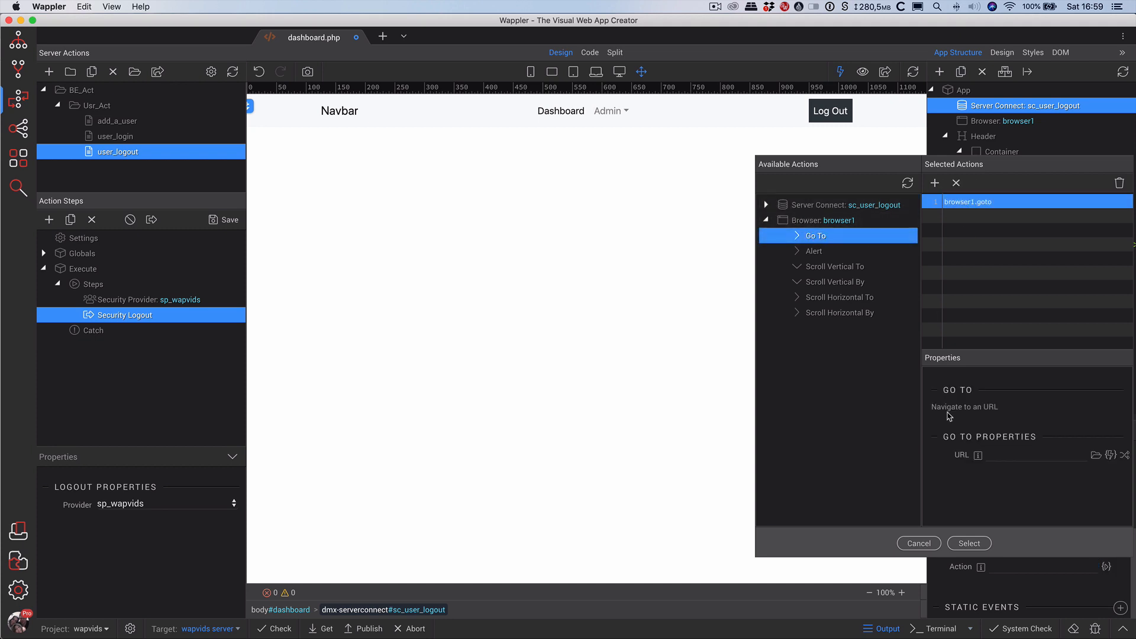
click(1027, 454)
click(17, 47)
click(18, 46)
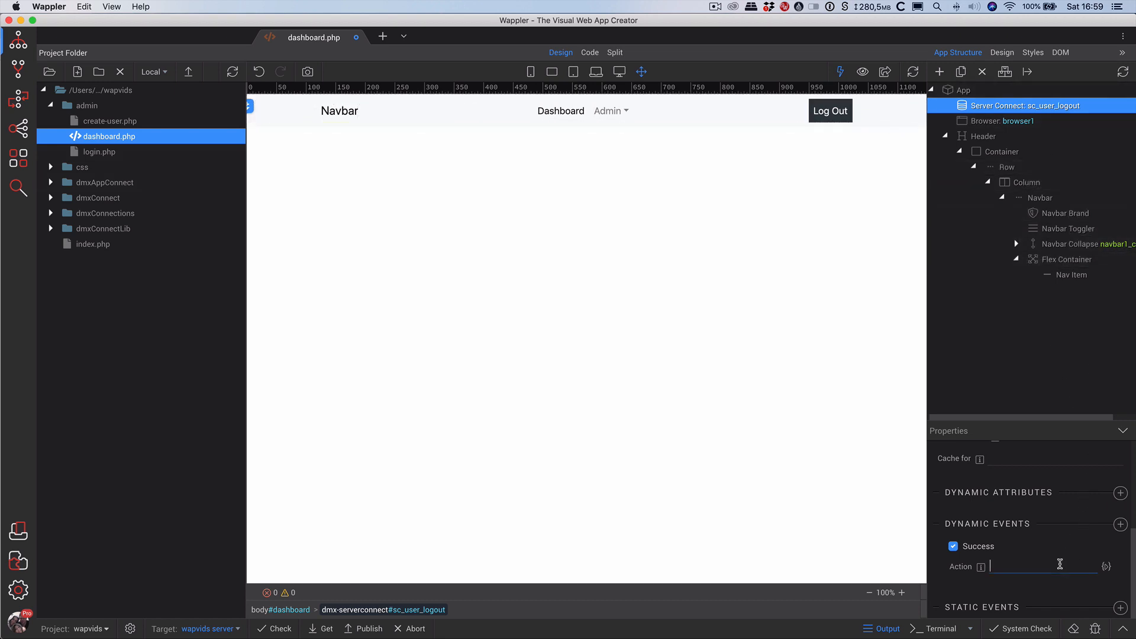
Add a Go To '/admin/login.php' redirect to the Success event and save dashboard.php.
click(1106, 566)
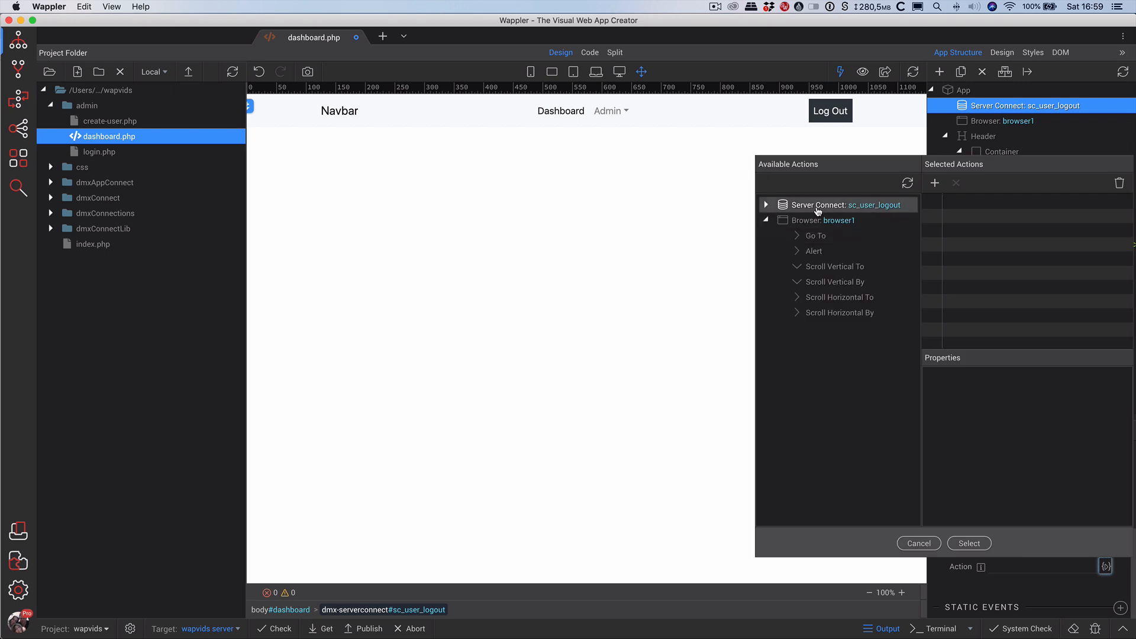
click(817, 235)
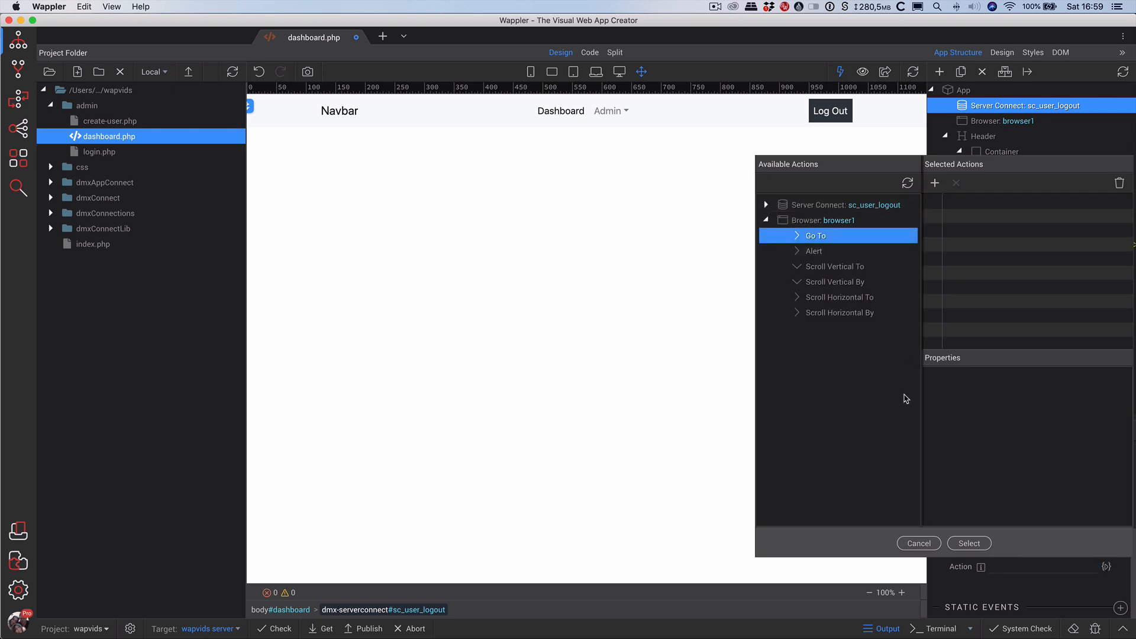
click(932, 184)
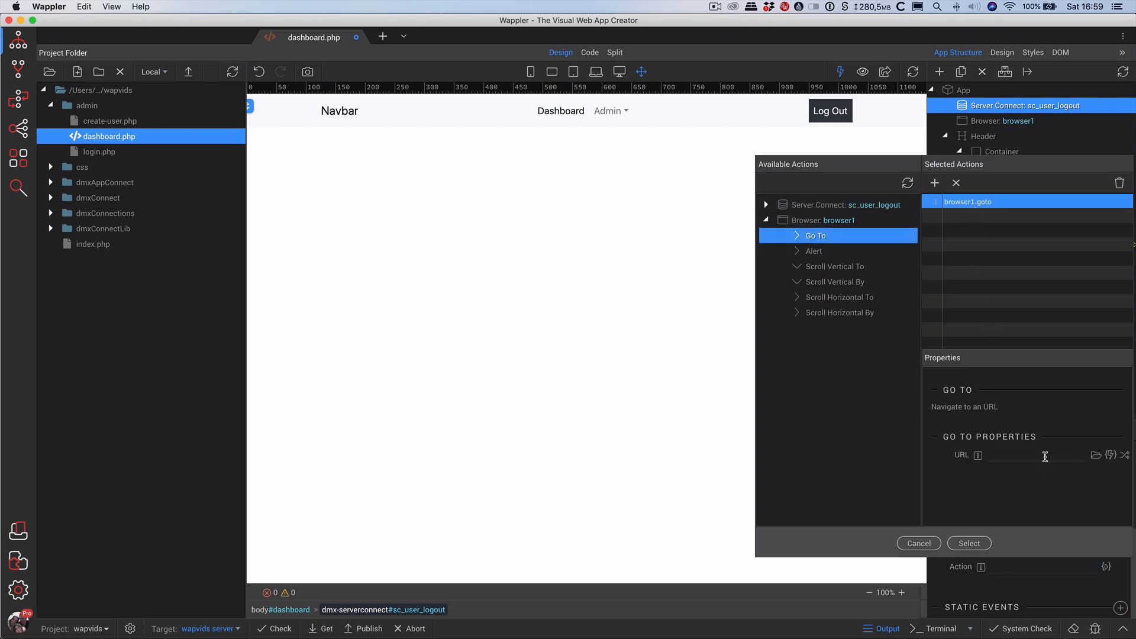
click(1045, 455)
text(')
text(')
click(969, 543)
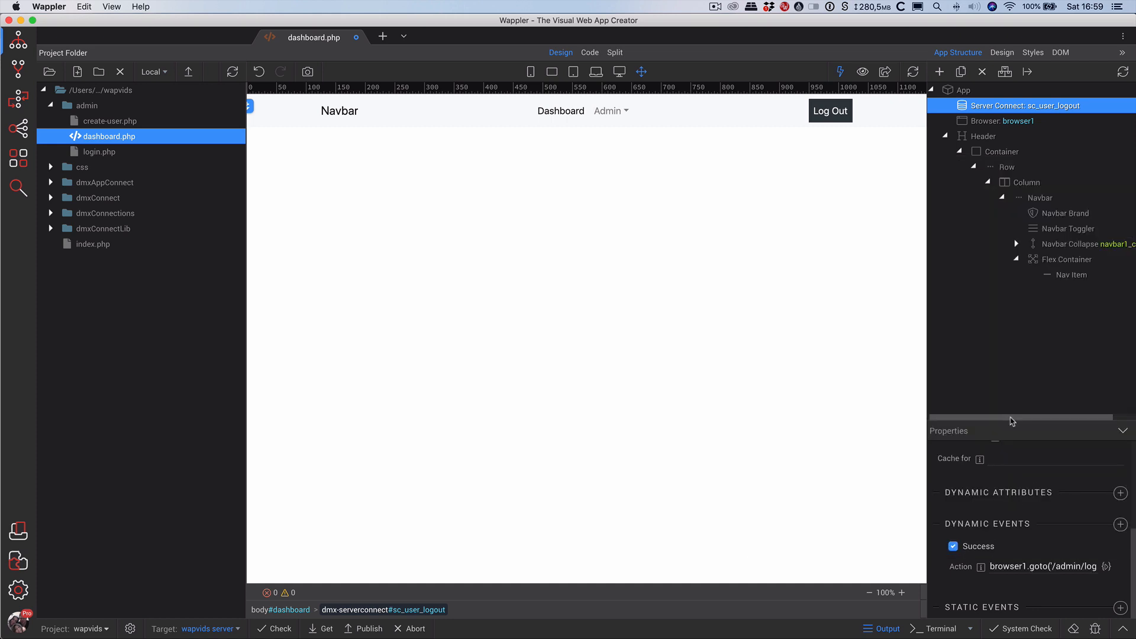
key(super+s)
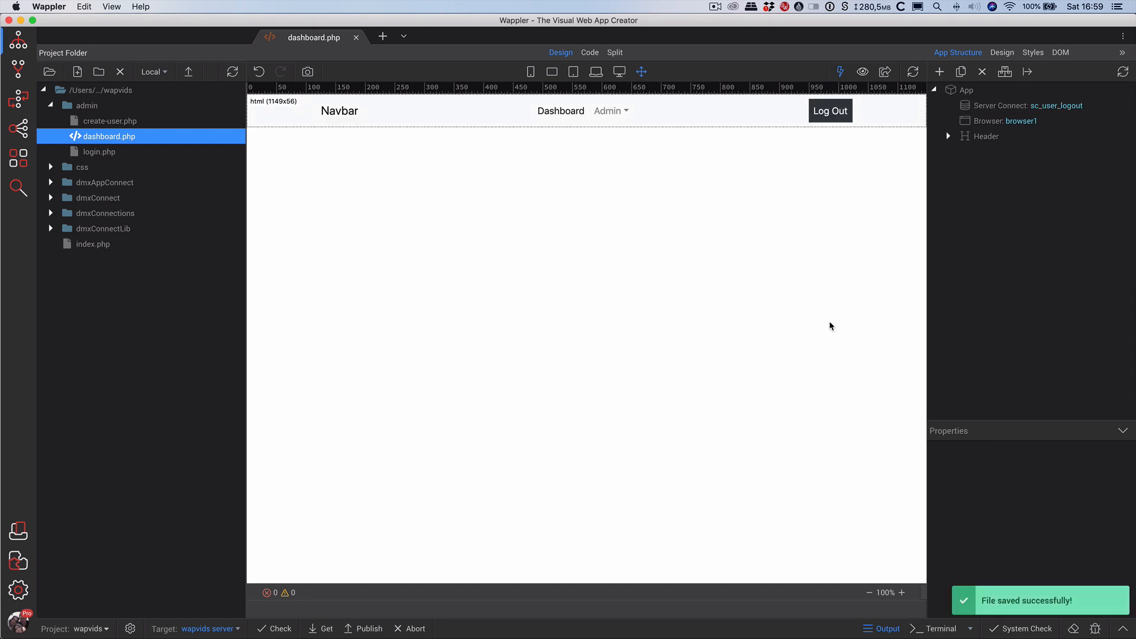
Reload /admin/dashboard.php in Chrome and check the new navbar's Admin dropdown.
key(super+Tab)
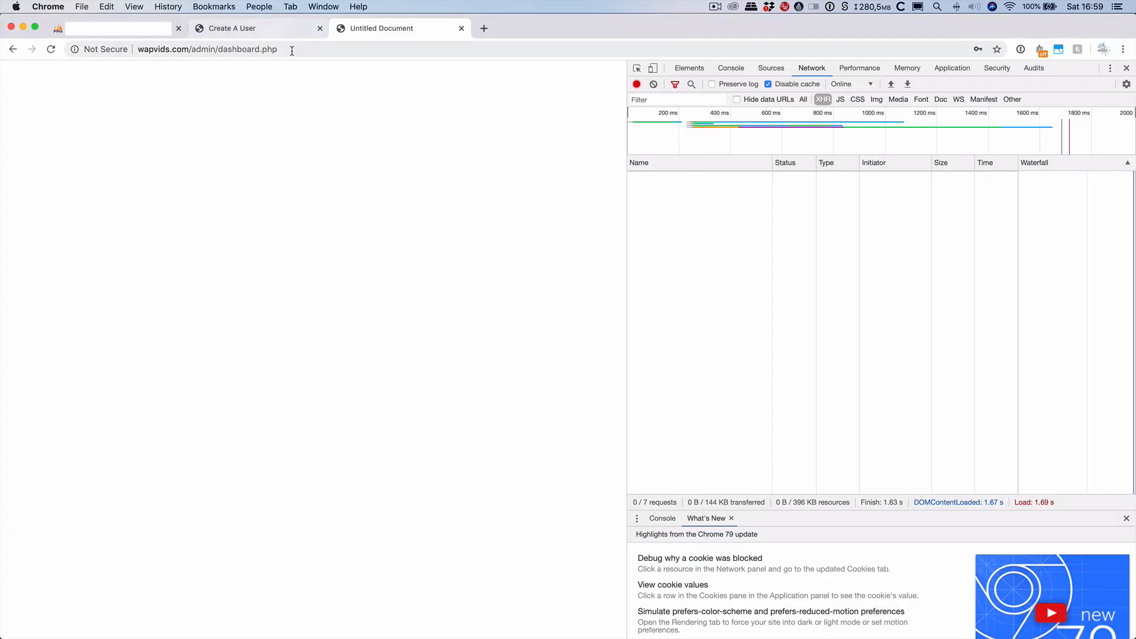
click(298, 50)
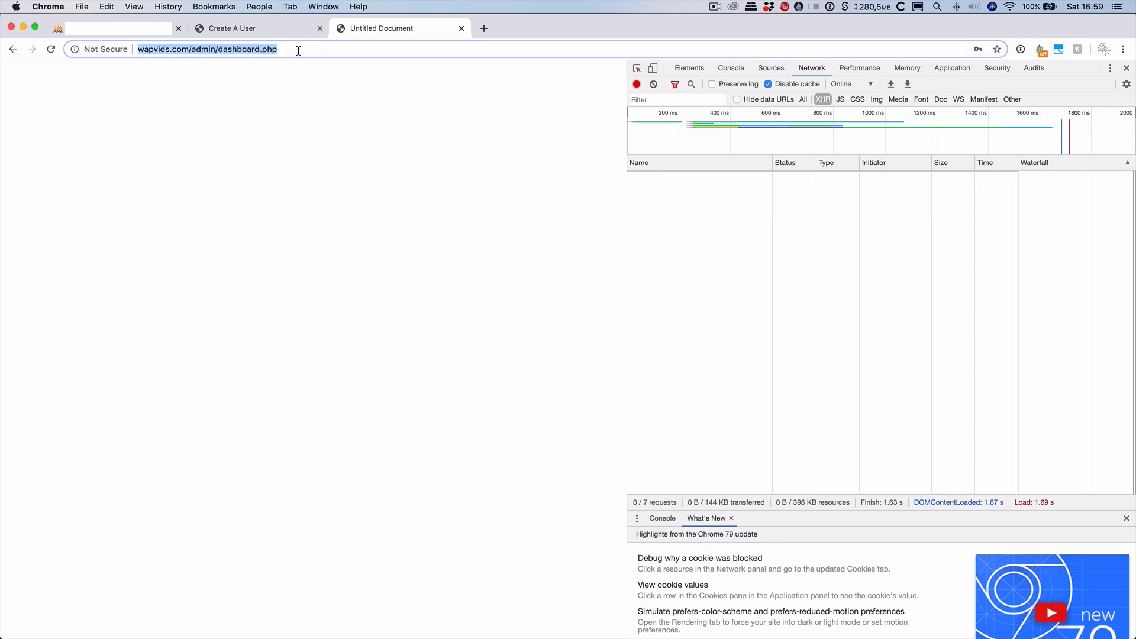
key(Return)
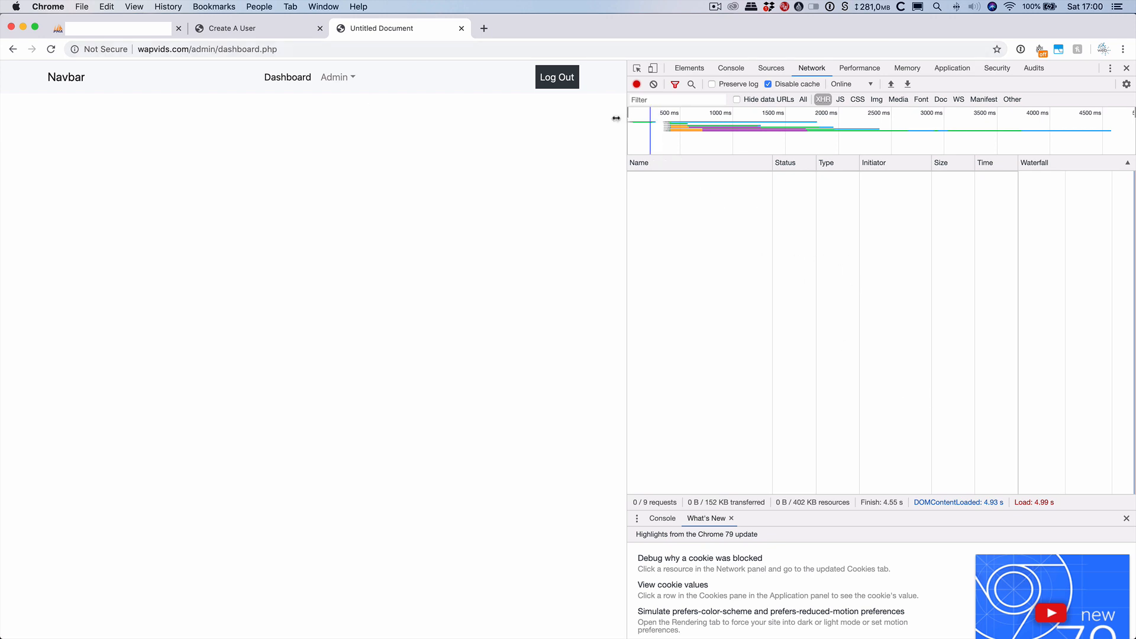
click(288, 78)
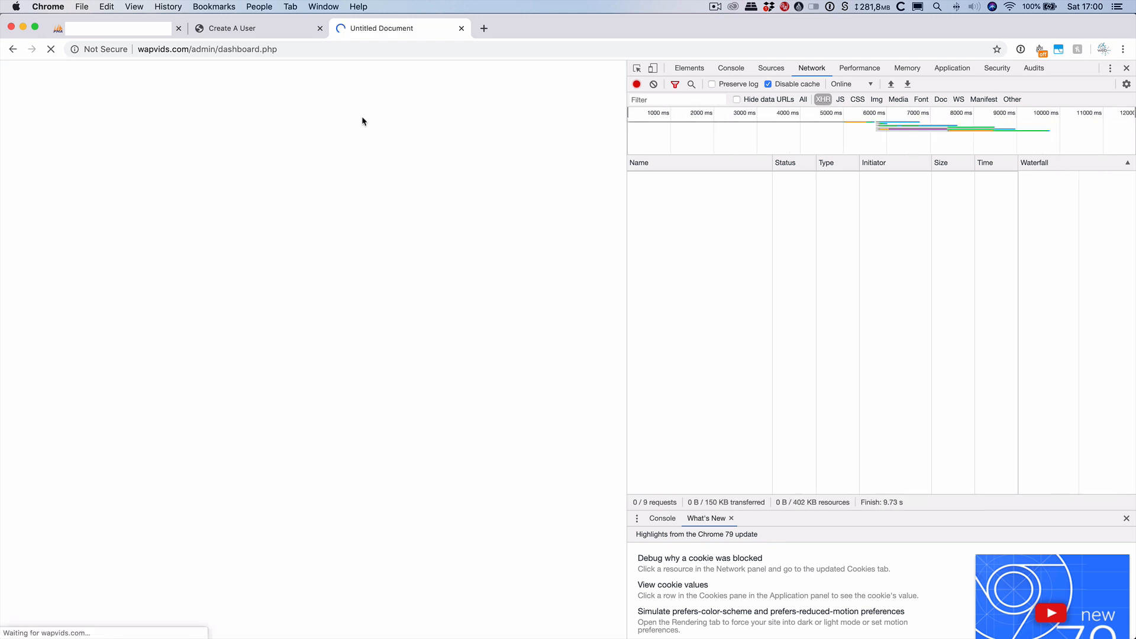
click(344, 81)
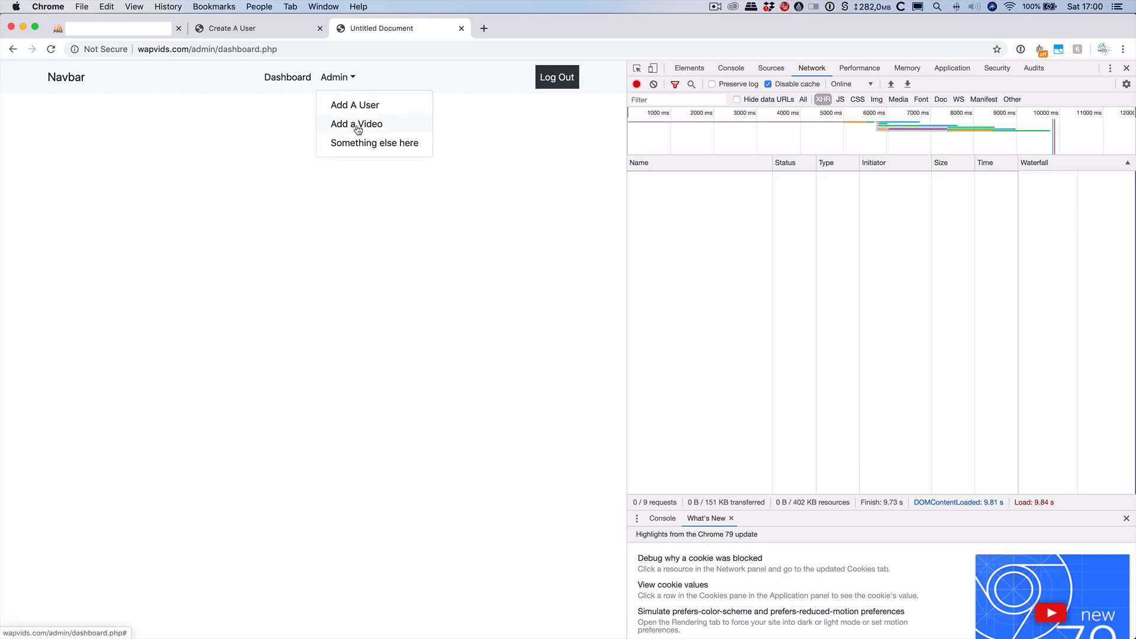
click(578, 185)
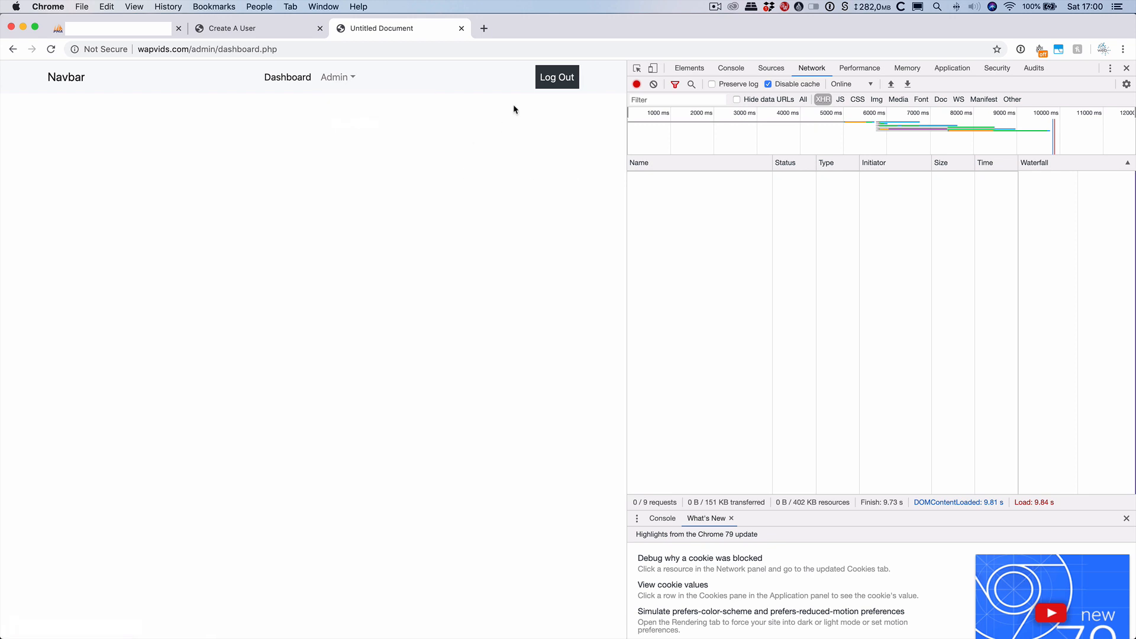
Log out, then inspect the user_logout.php request and the site's cookies in developer tools.
click(563, 87)
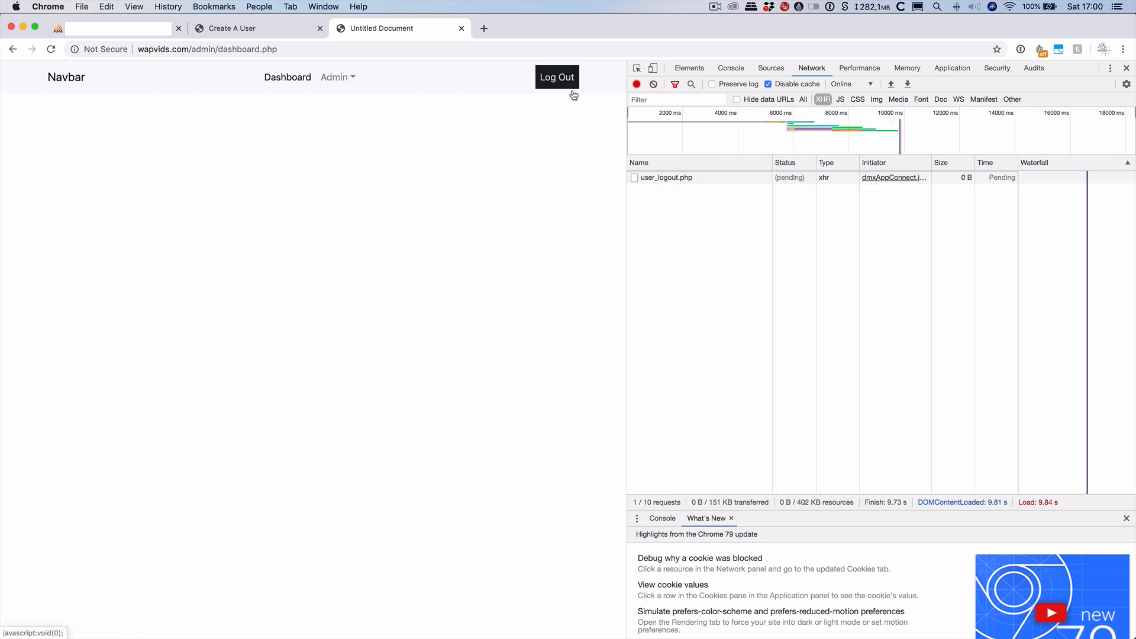
click(660, 177)
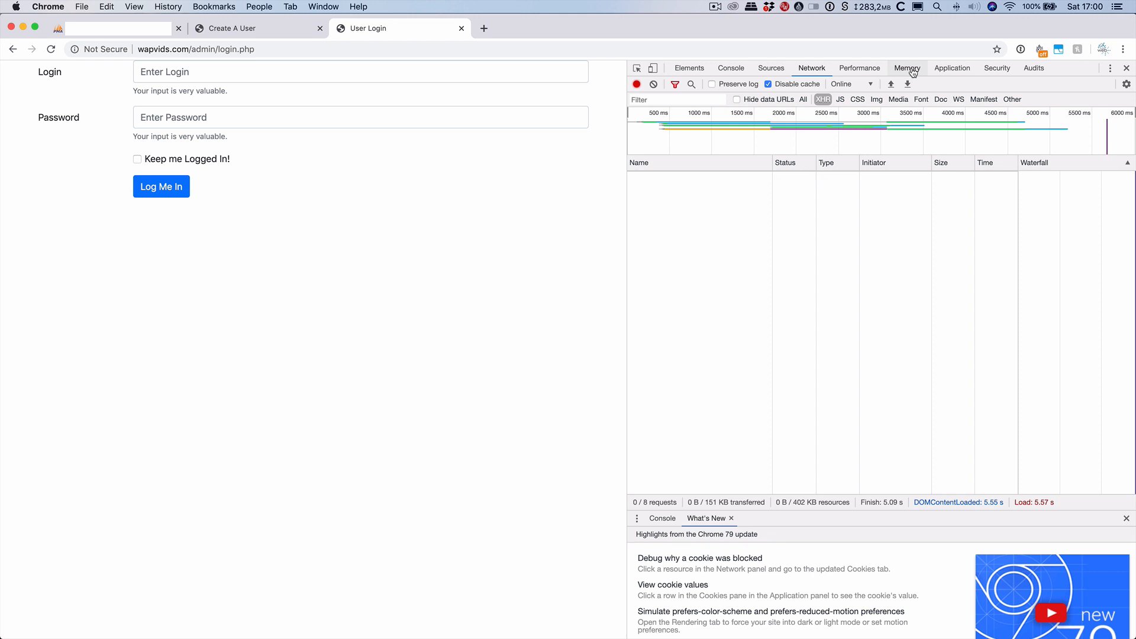
click(955, 69)
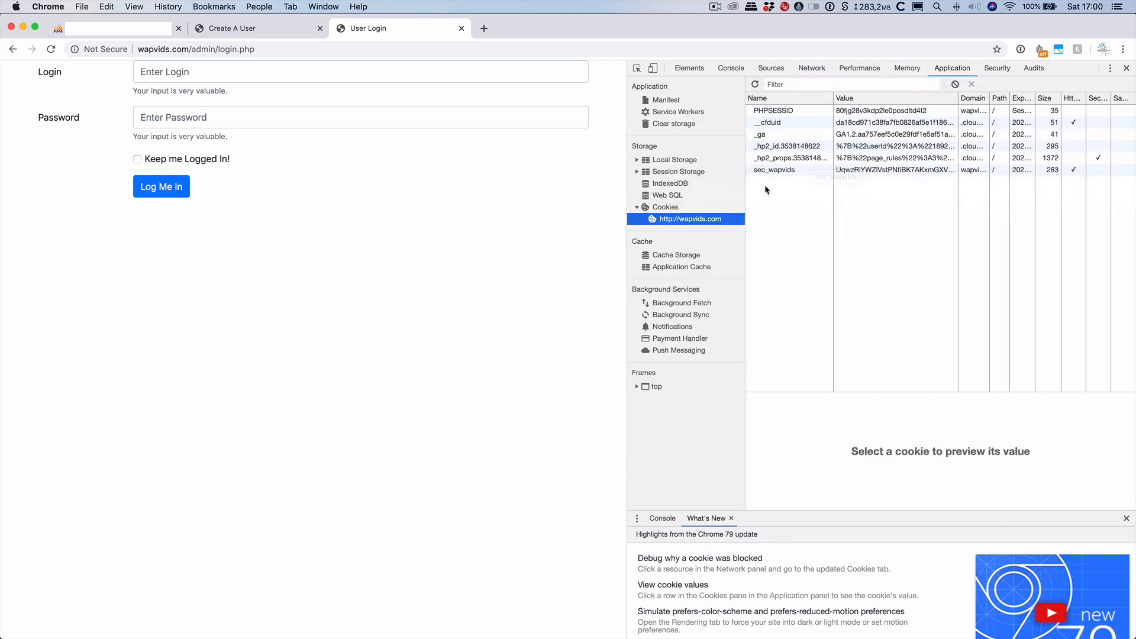
click(767, 69)
click(805, 70)
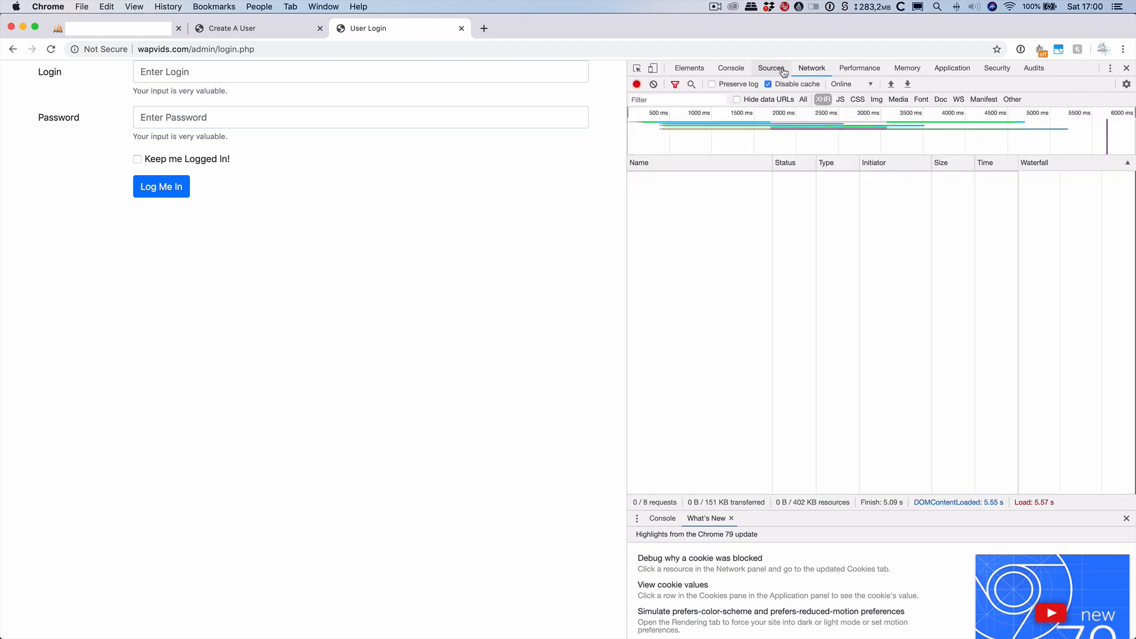
Select login.php in the address bar to replace it with dashboard.php.
click(234, 49)
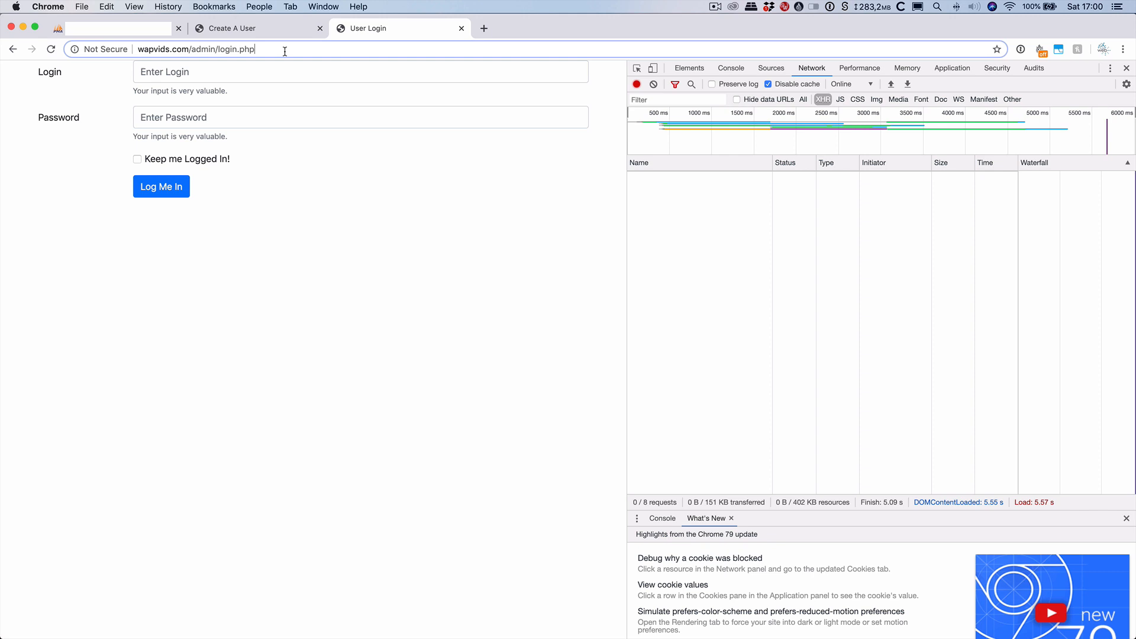
click(220, 50)
drag(218, 49, 277, 63)
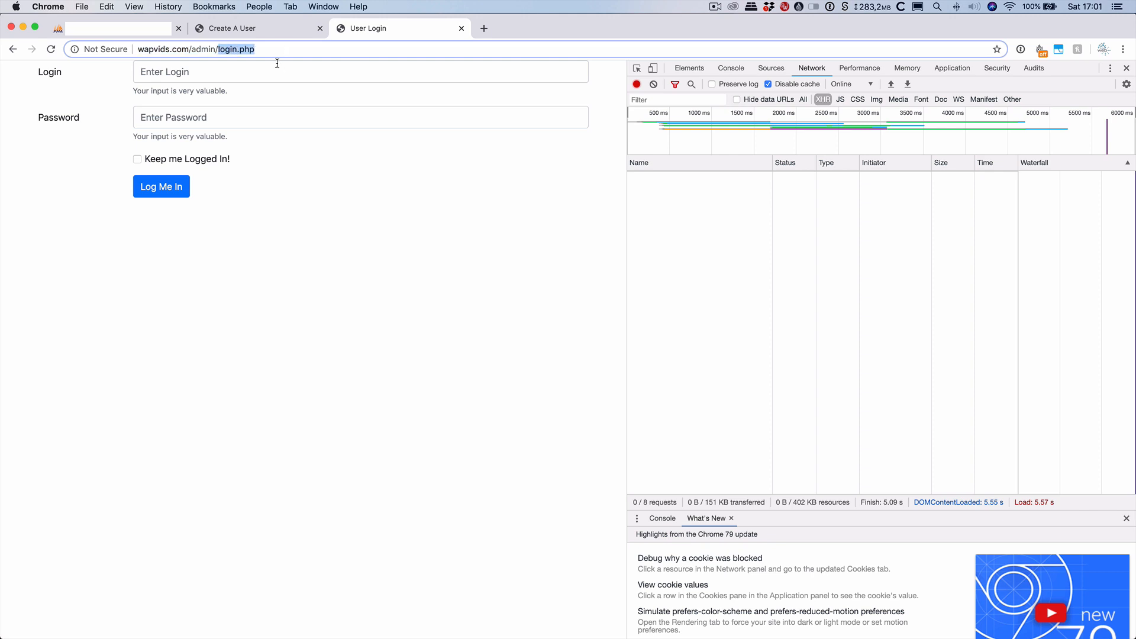
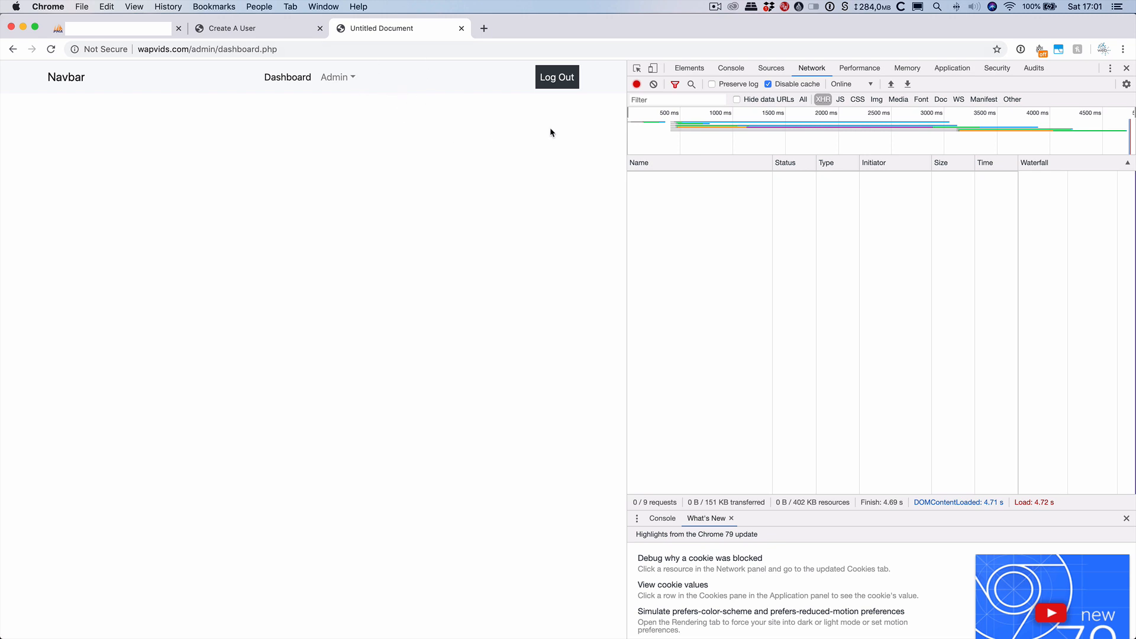
In developer tools, expand the page's element tree down to the Navbar brand link.
click(683, 69)
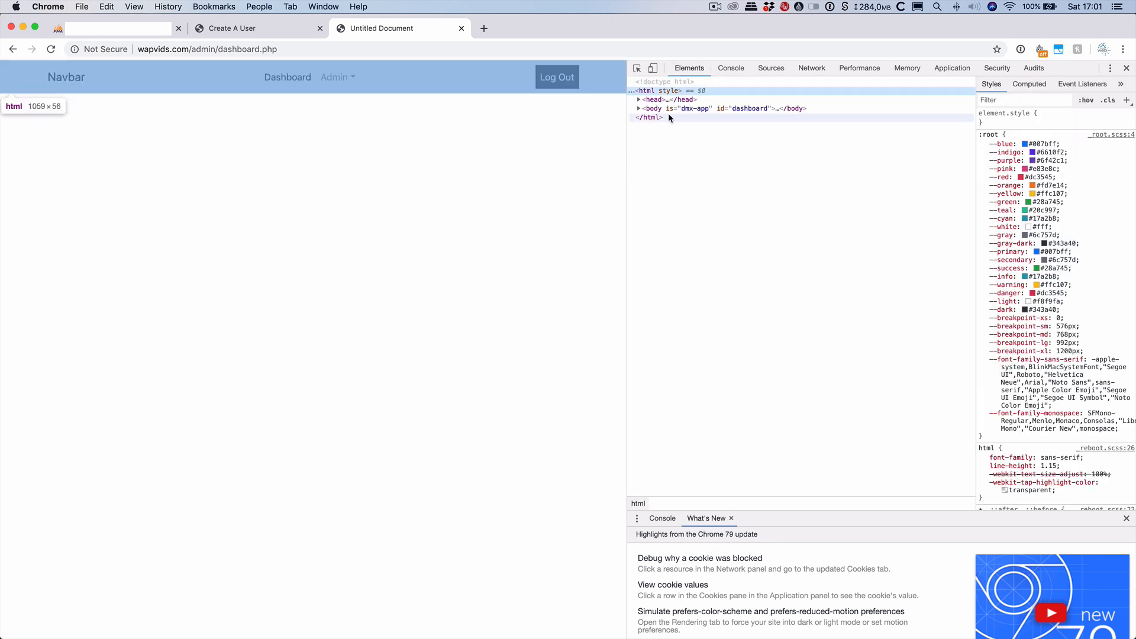
click(639, 109)
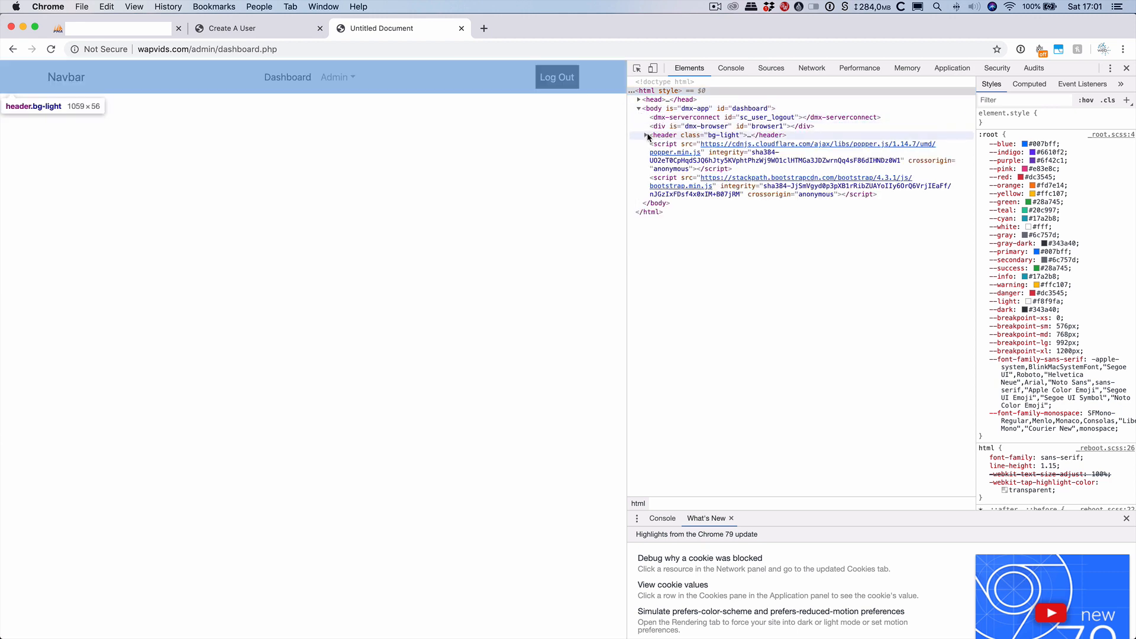
click(645, 135)
click(652, 144)
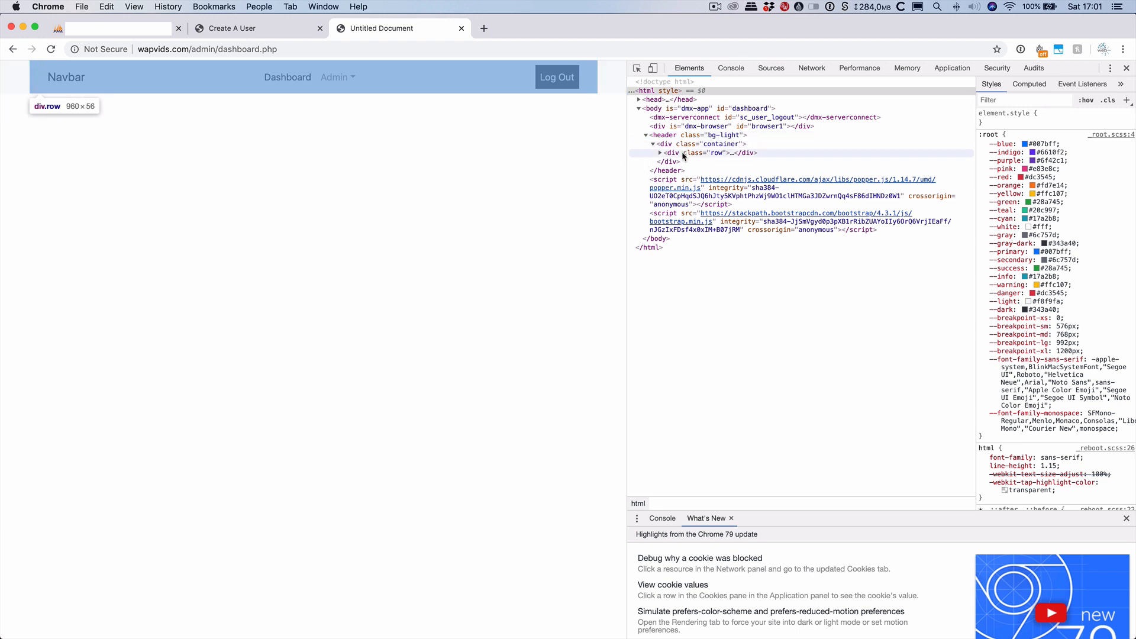
click(661, 153)
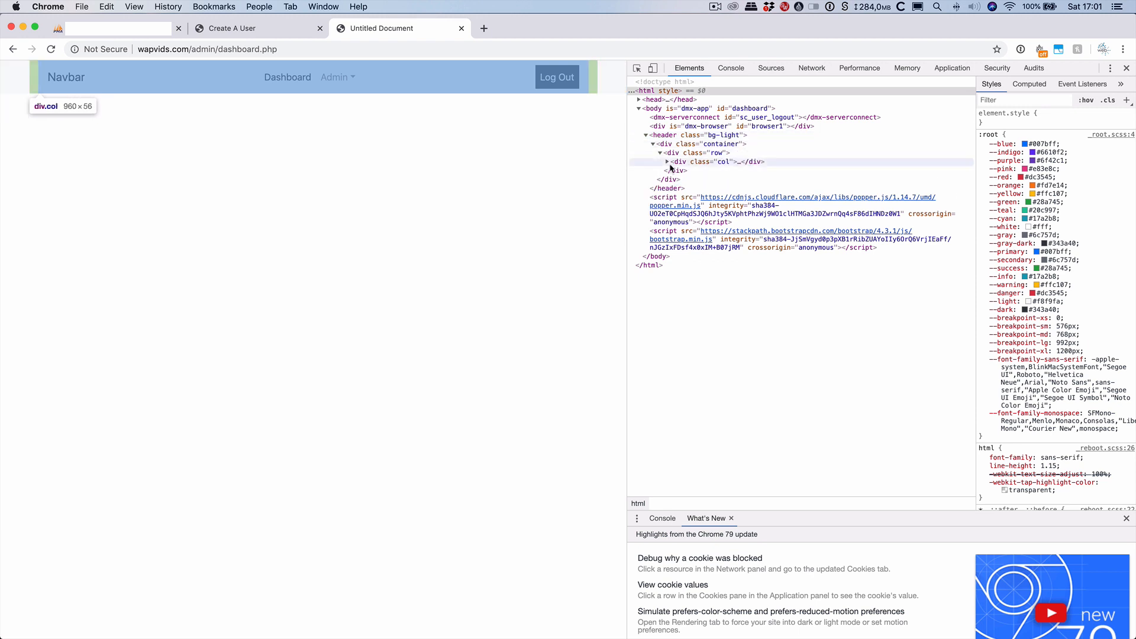
click(667, 162)
click(674, 171)
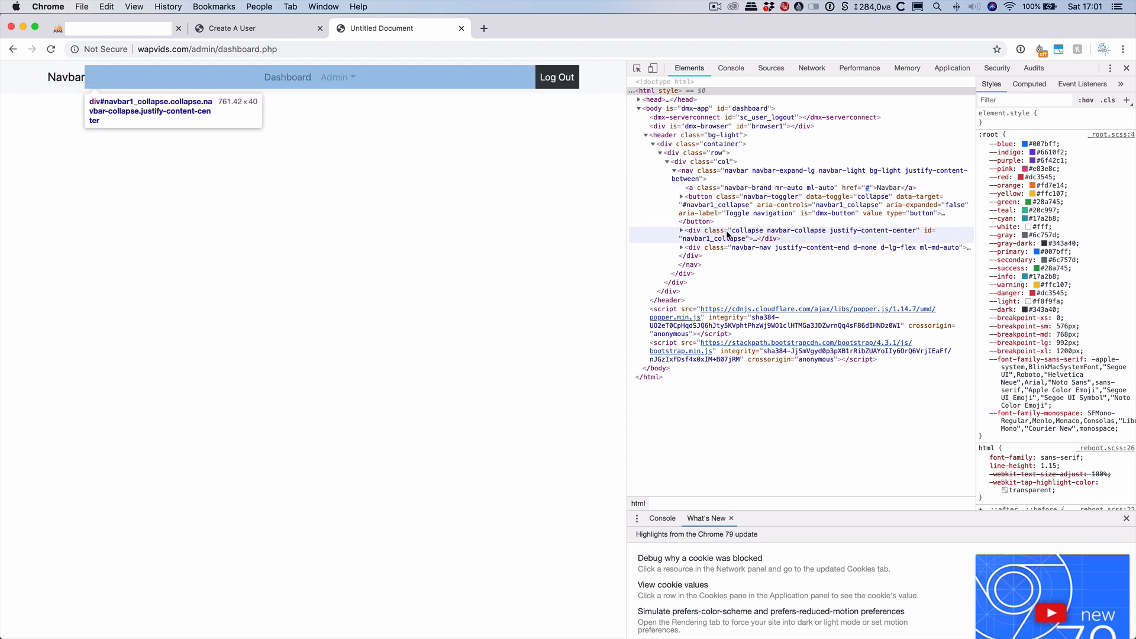
click(732, 191)
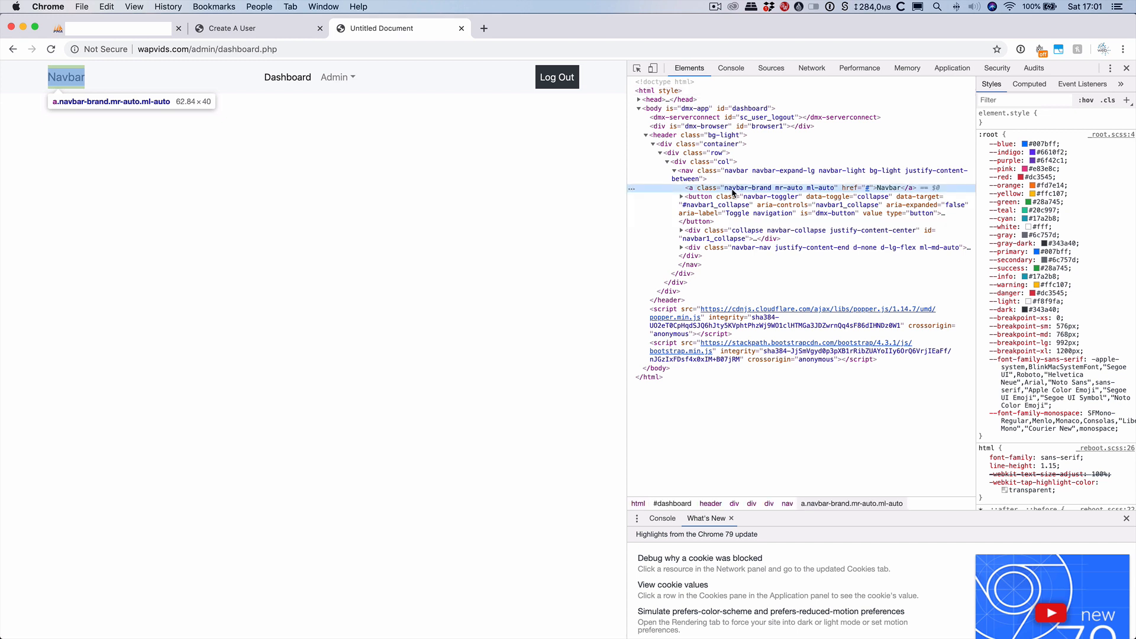
Test hiding the Navbar brand with an inline display: none style, then disable it.
click(1045, 119)
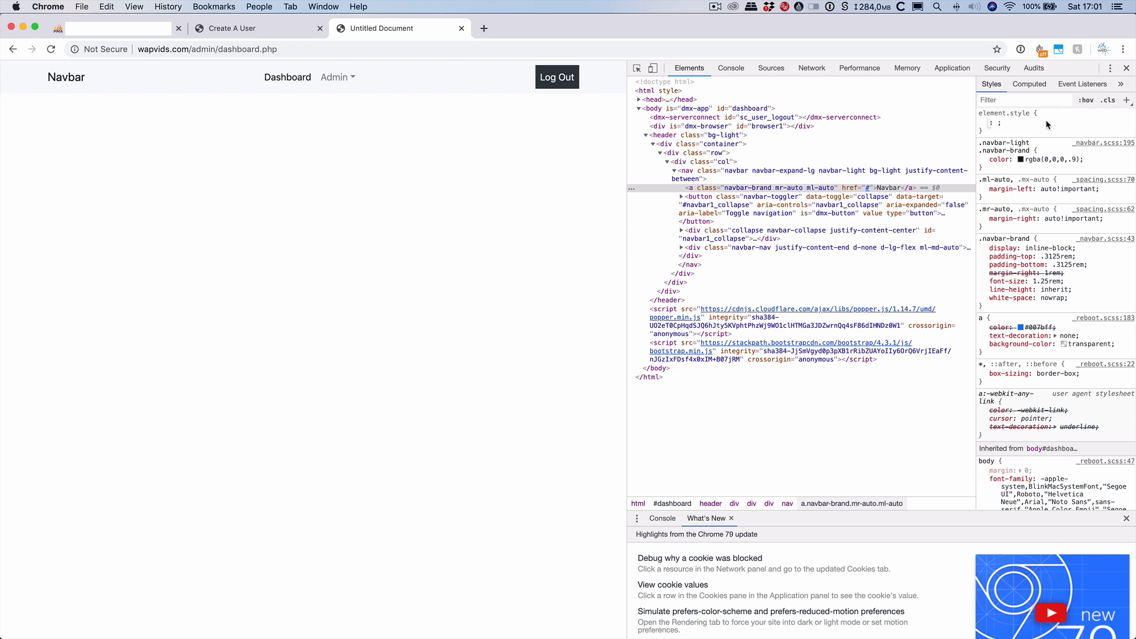
text(d)
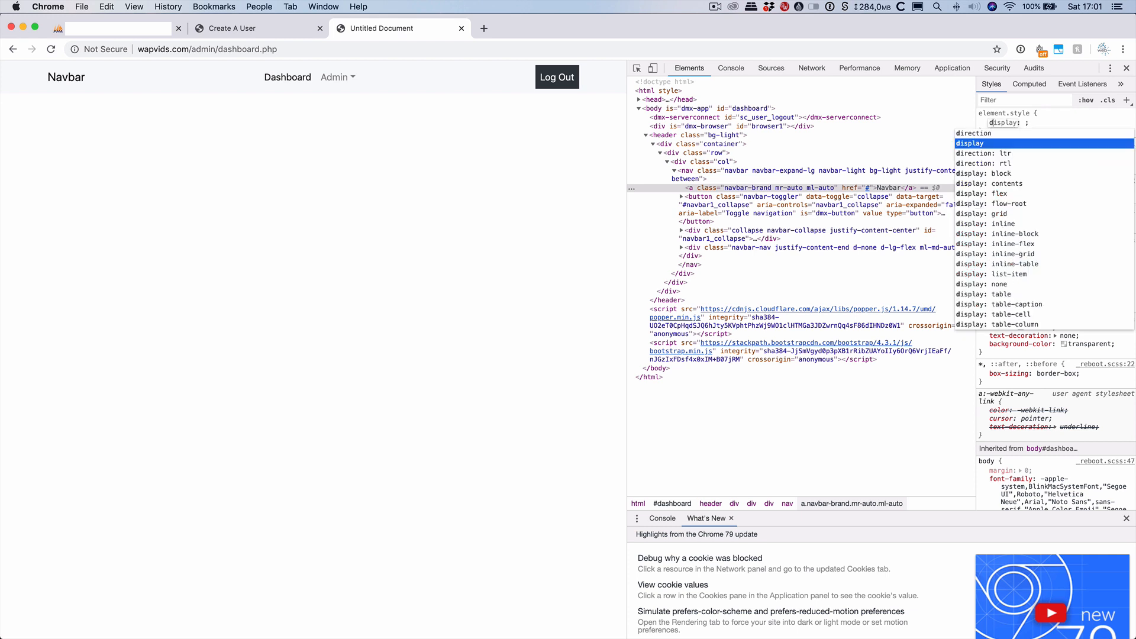
text(isplay)
key(Tab)
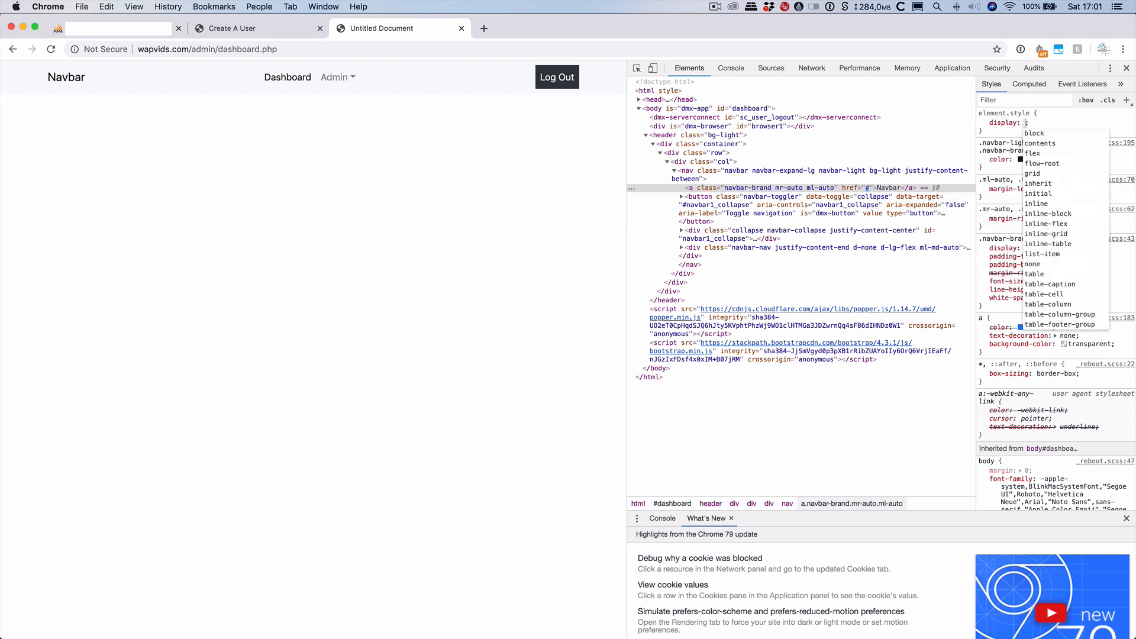
text(none)
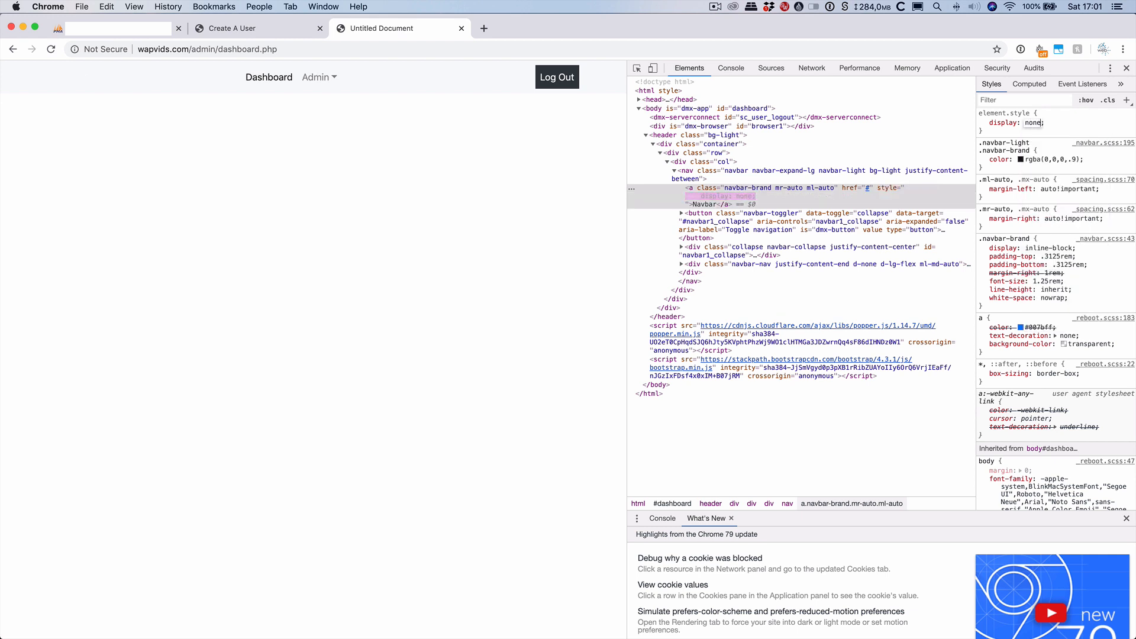
key(Return)
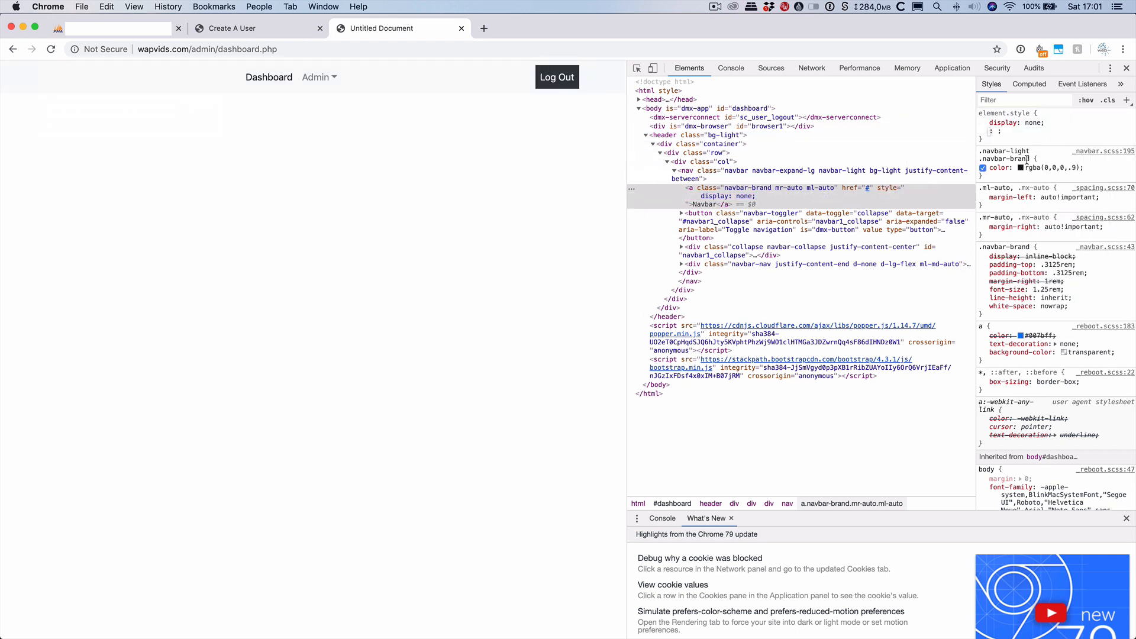
click(983, 123)
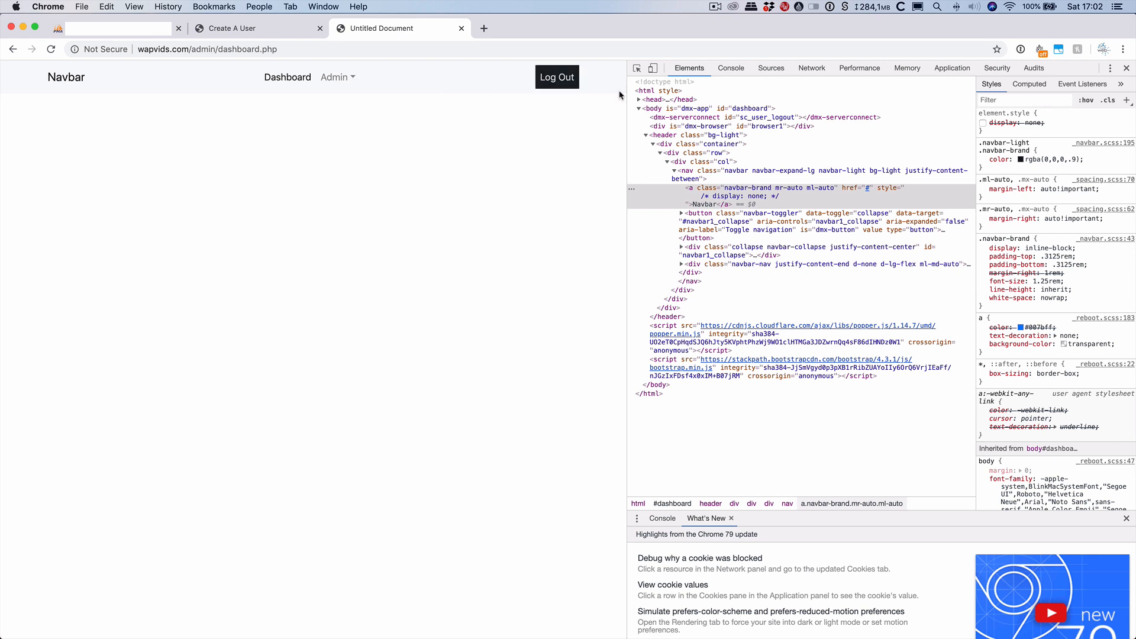
click(805, 70)
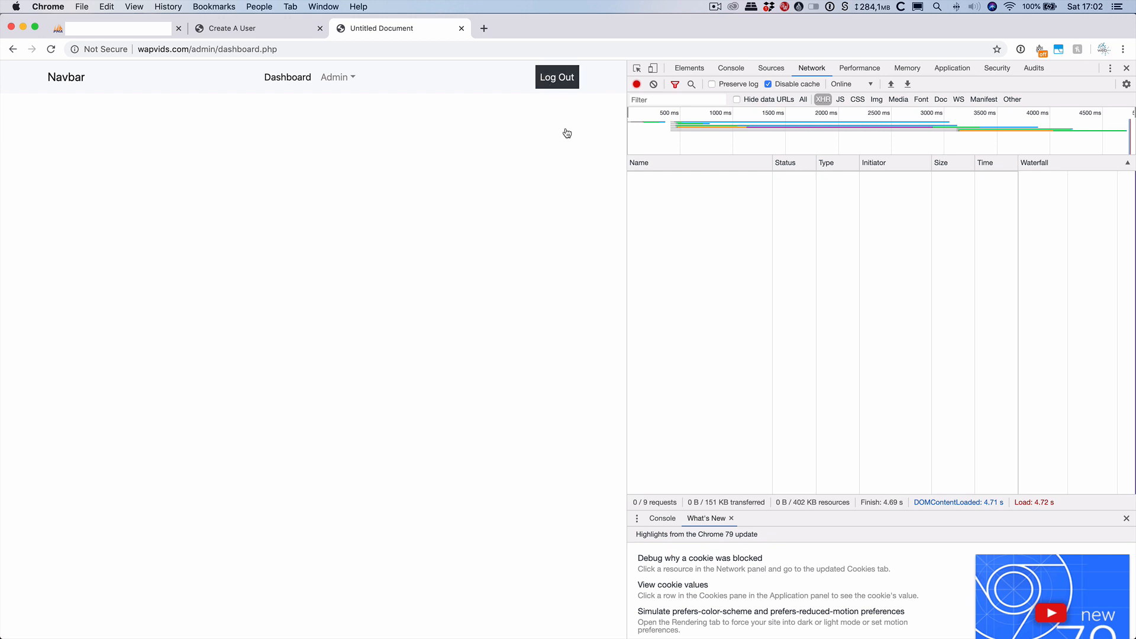
In Wappler, restrict access to dashboard.php with the sp_wapvids security provider.
key(super+Tab)
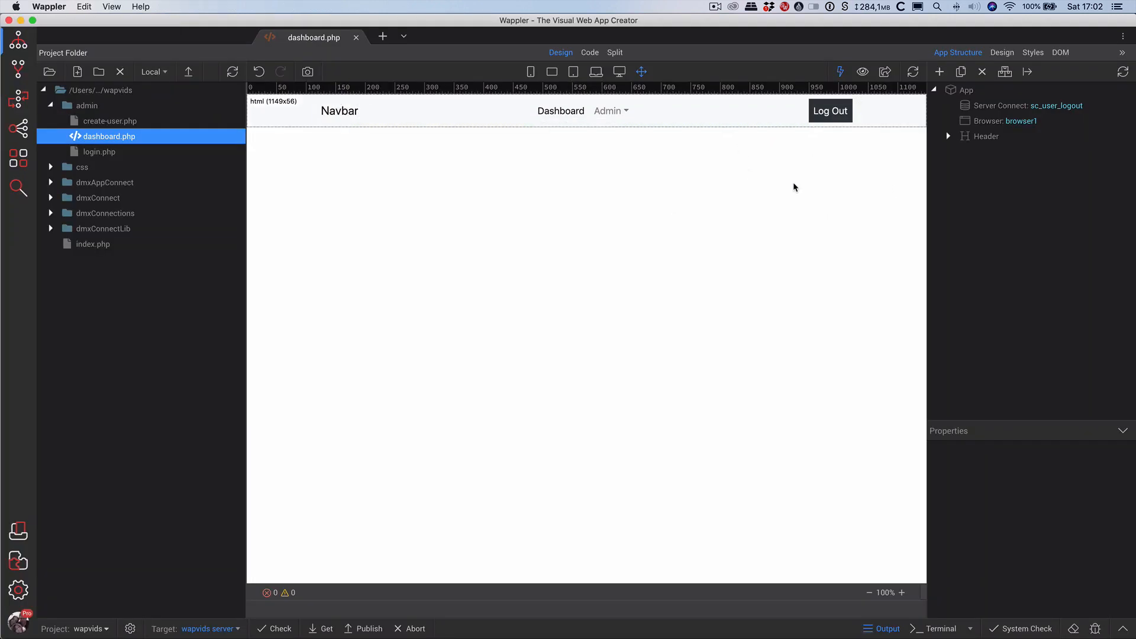
click(970, 95)
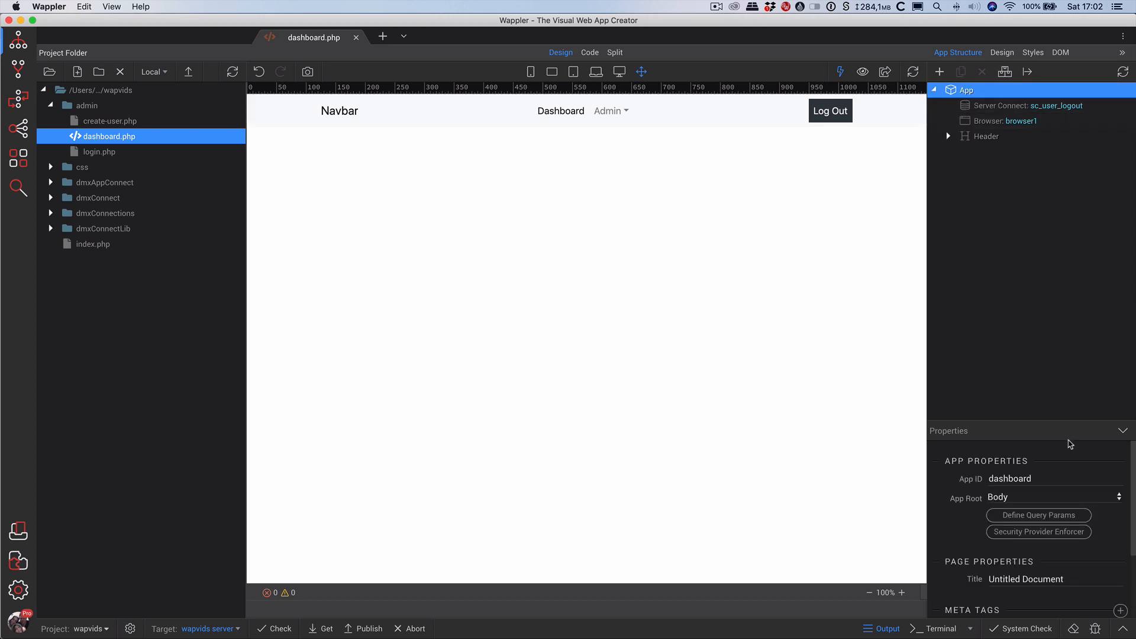
click(1062, 536)
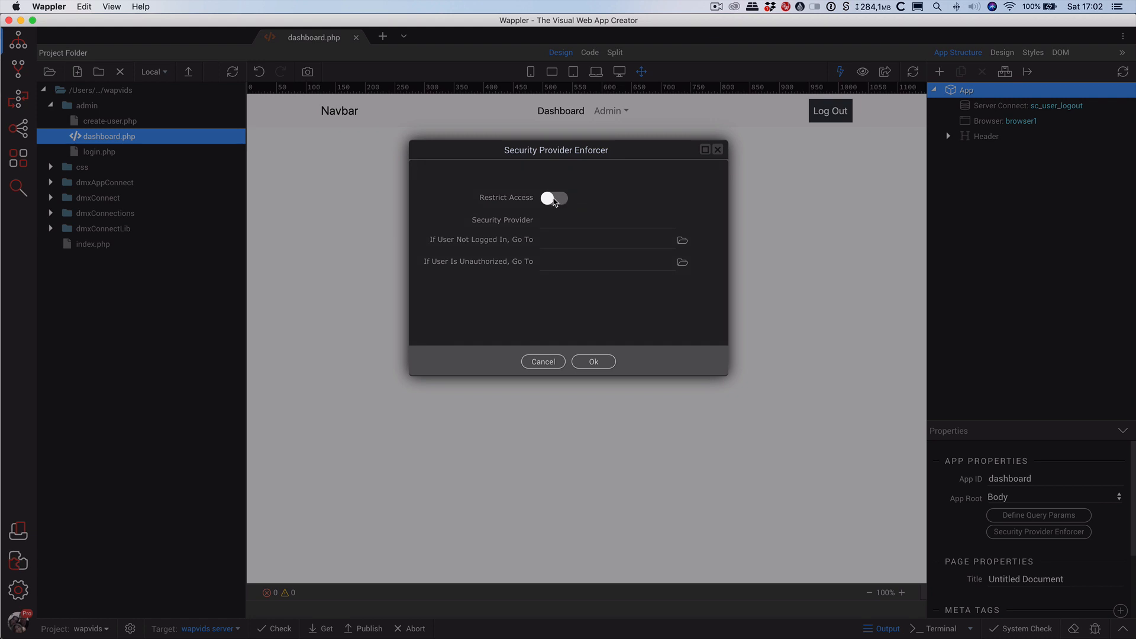
click(555, 201)
click(580, 242)
Redirect logged-out and unauthorized visitors to login.php, then save dashboard.php.
click(685, 242)
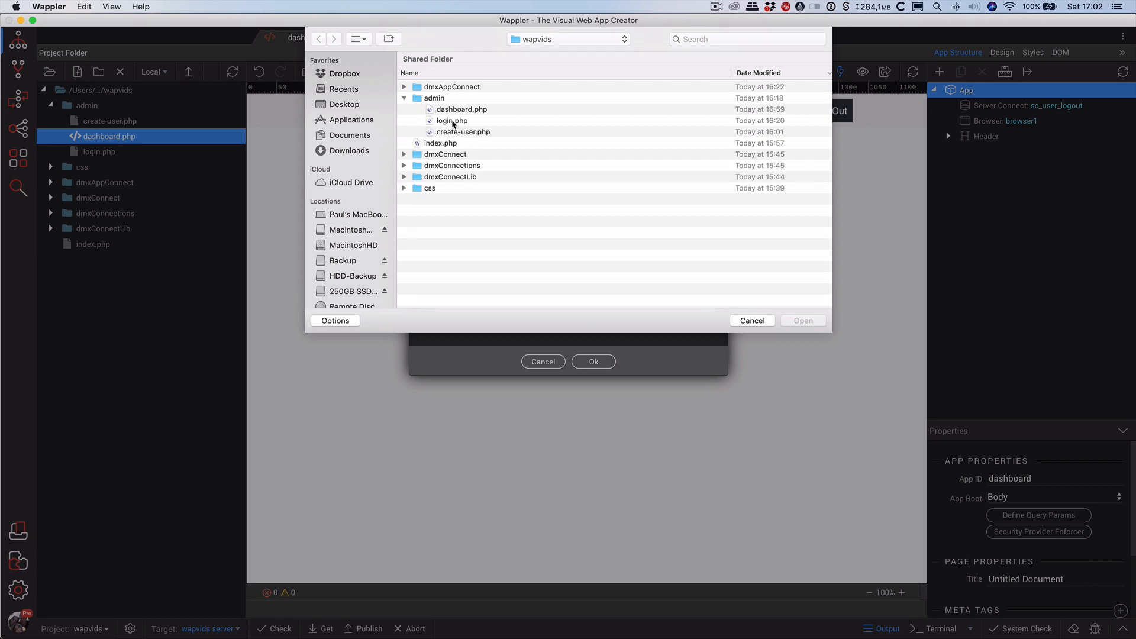
click(453, 122)
click(798, 321)
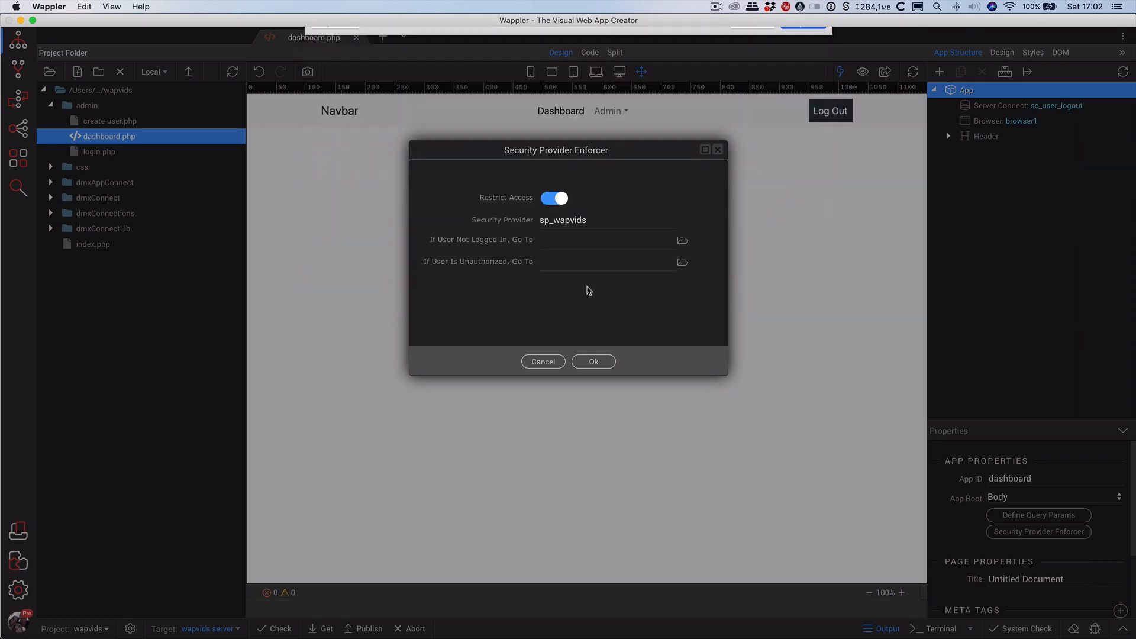
click(683, 263)
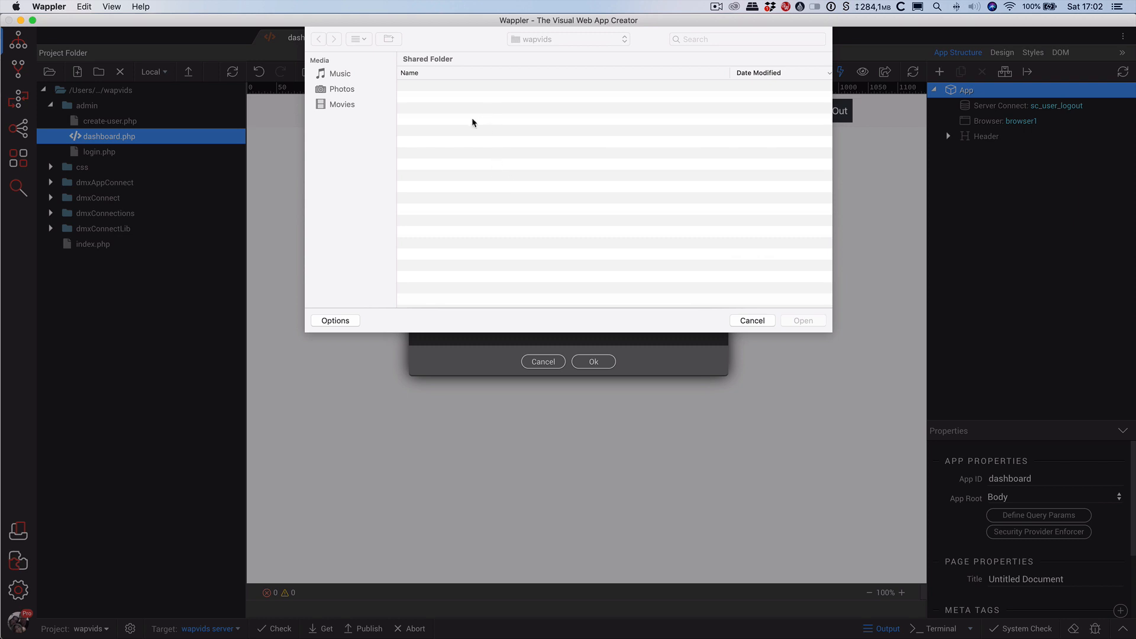
click(447, 122)
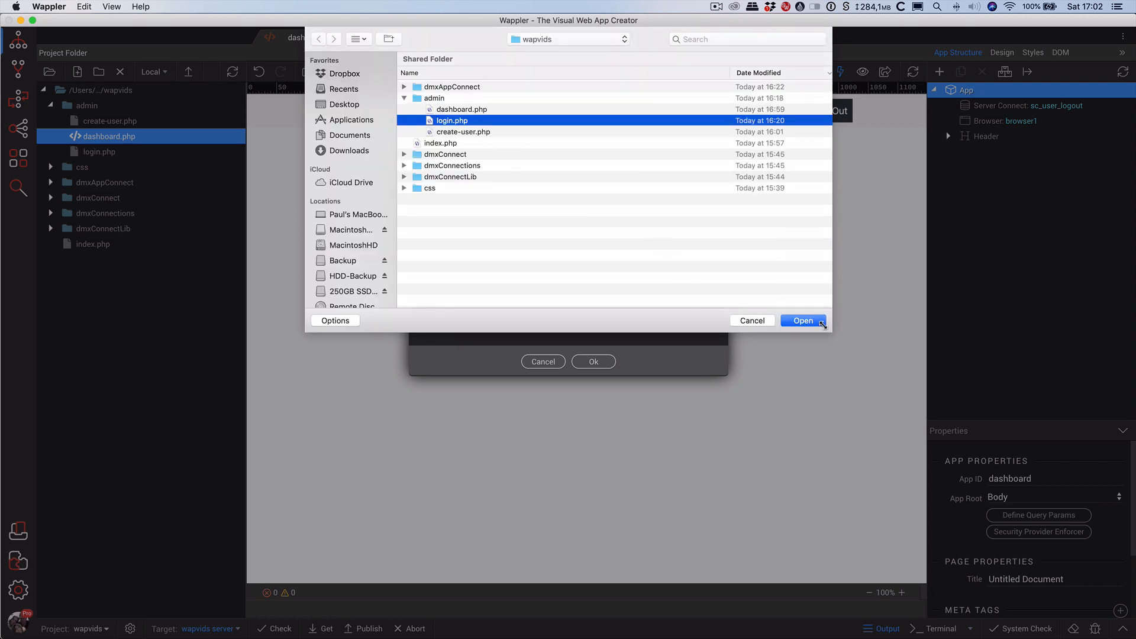
click(803, 320)
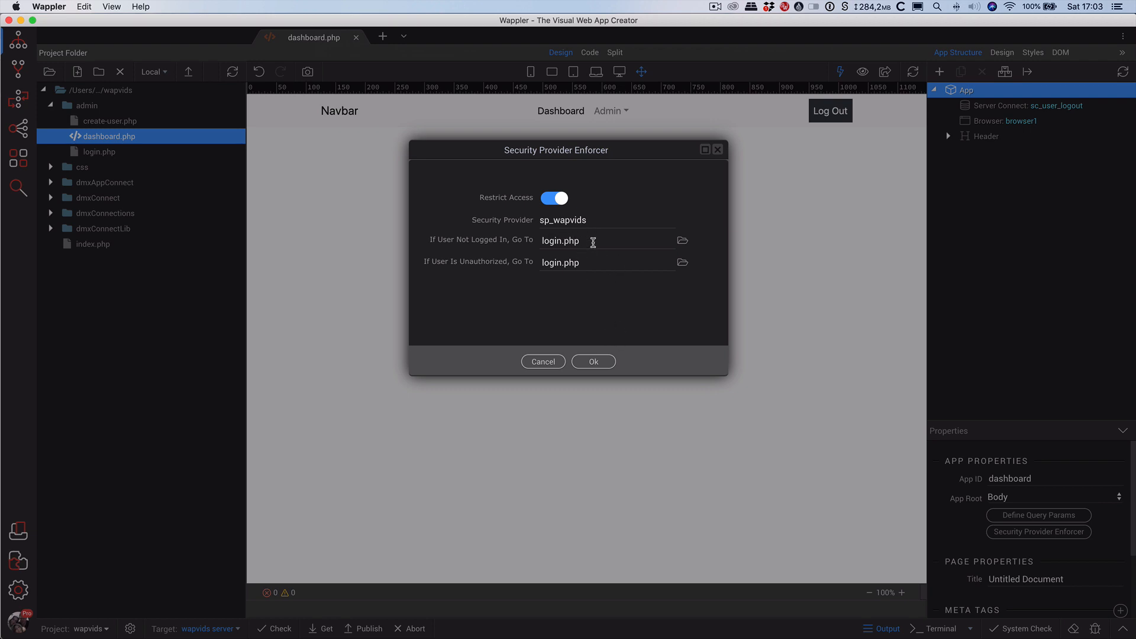
click(603, 363)
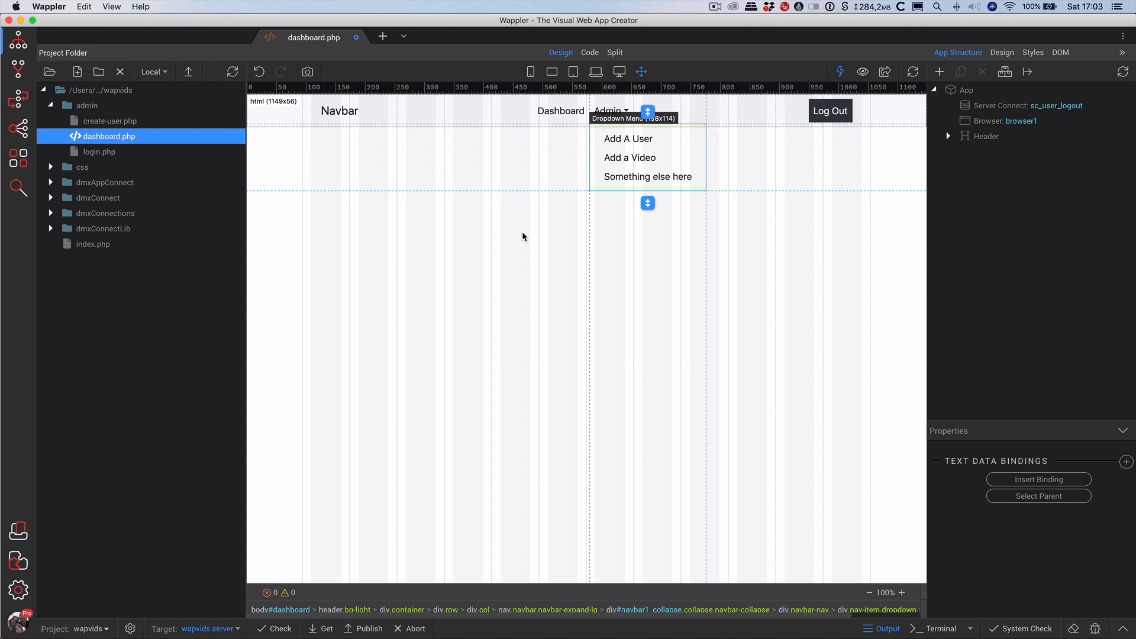
key(super+s)
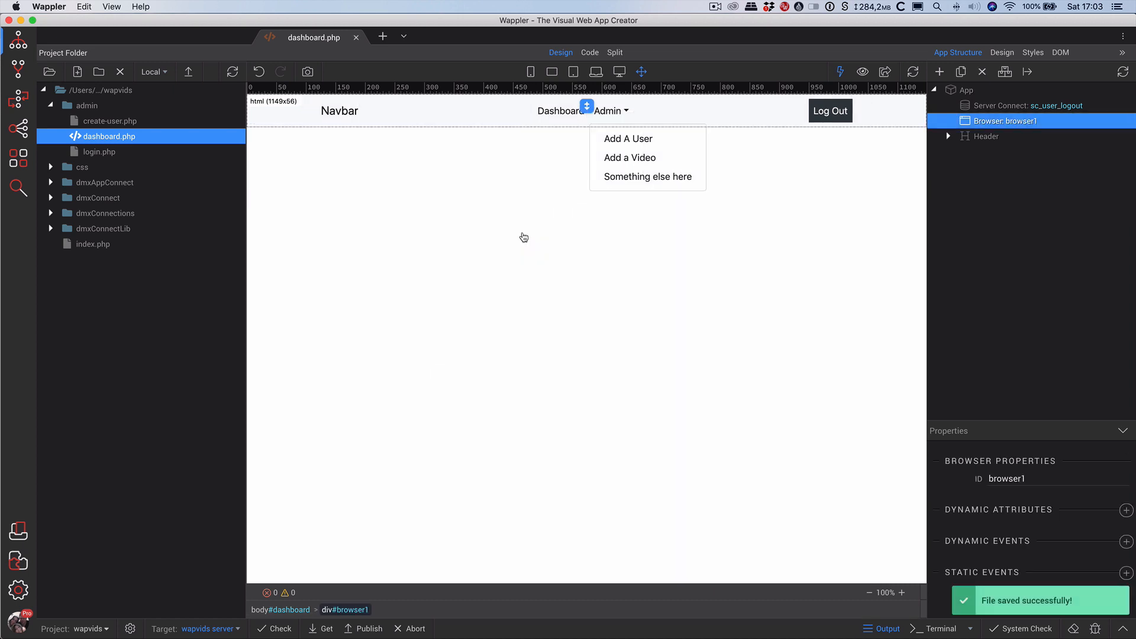
key(super+Tab)
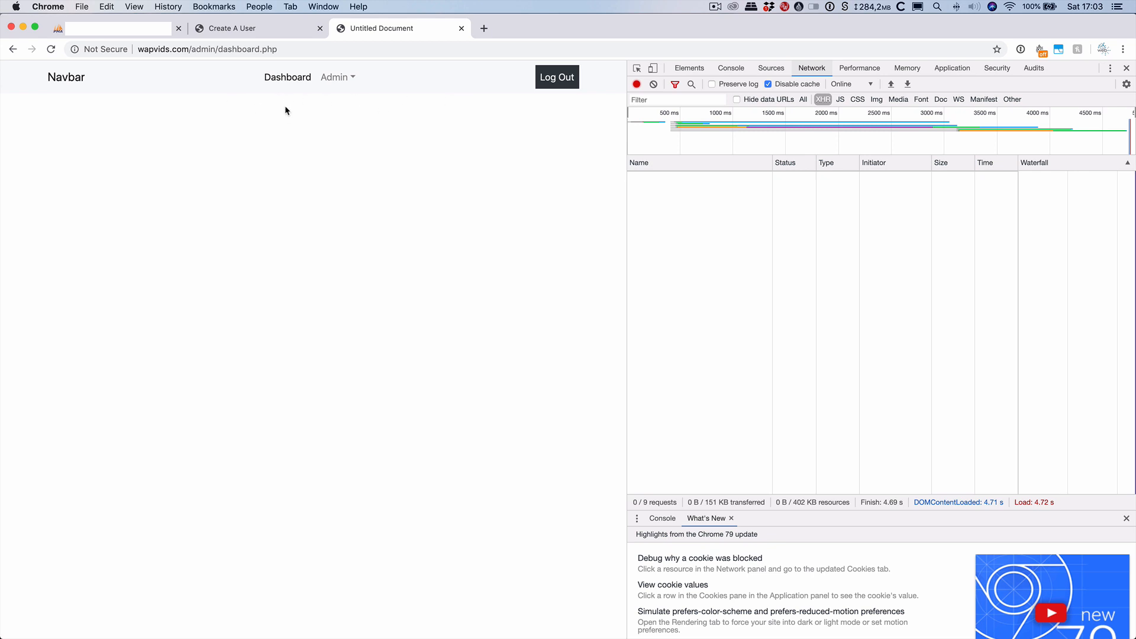
Load dashboard.php to confirm it now redirects to the login page.
click(50, 51)
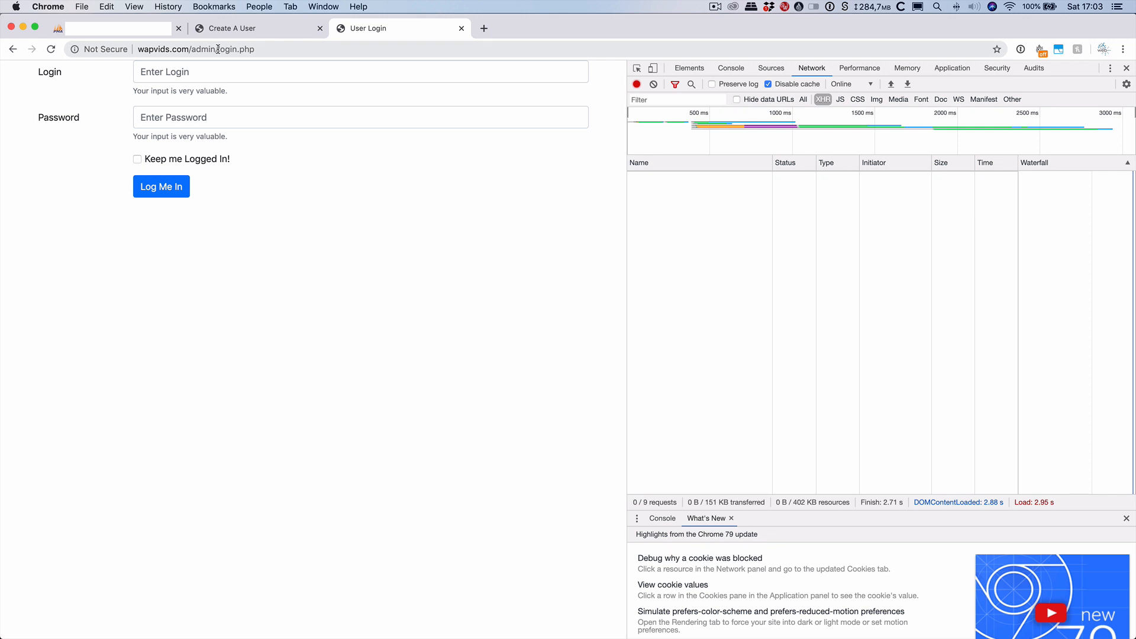
drag(217, 49, 254, 69)
text(dash)
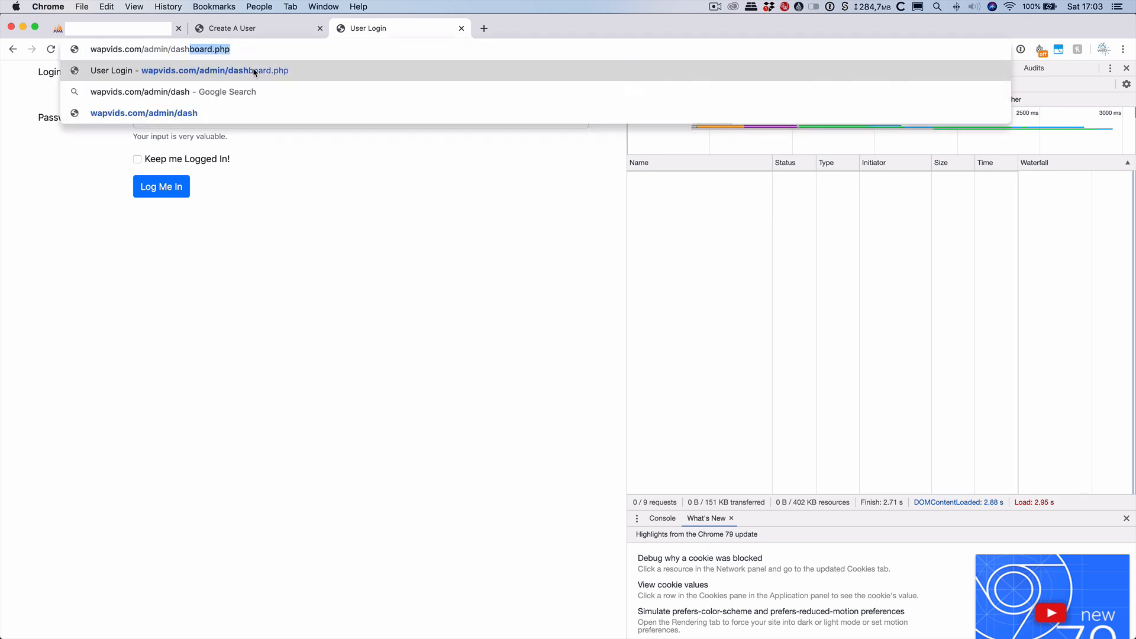
key(Return)
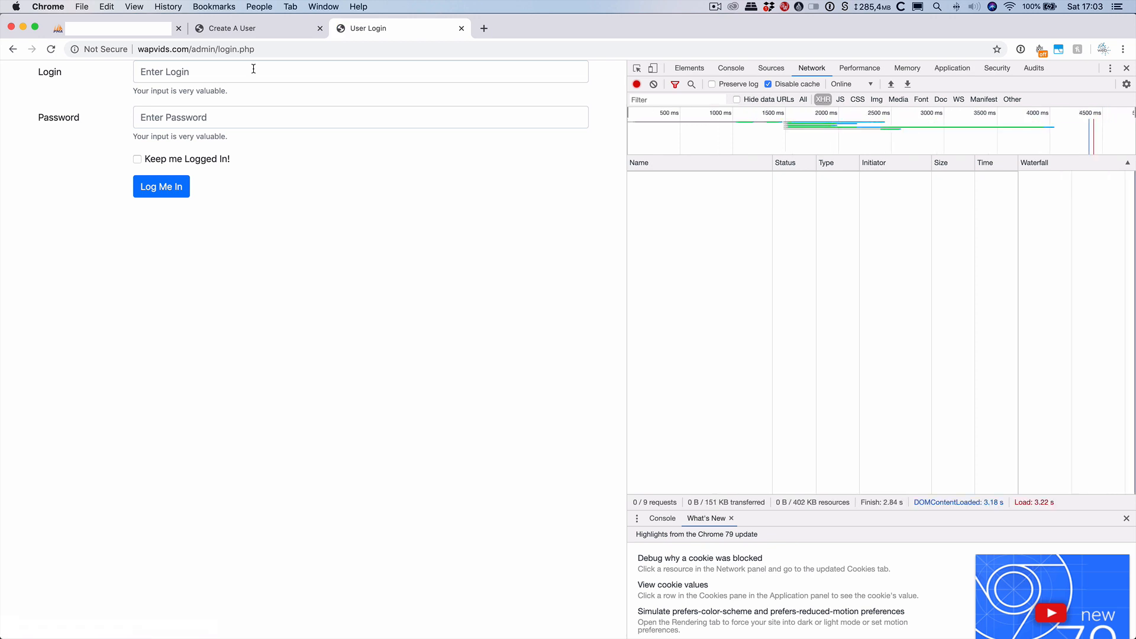
click(690, 69)
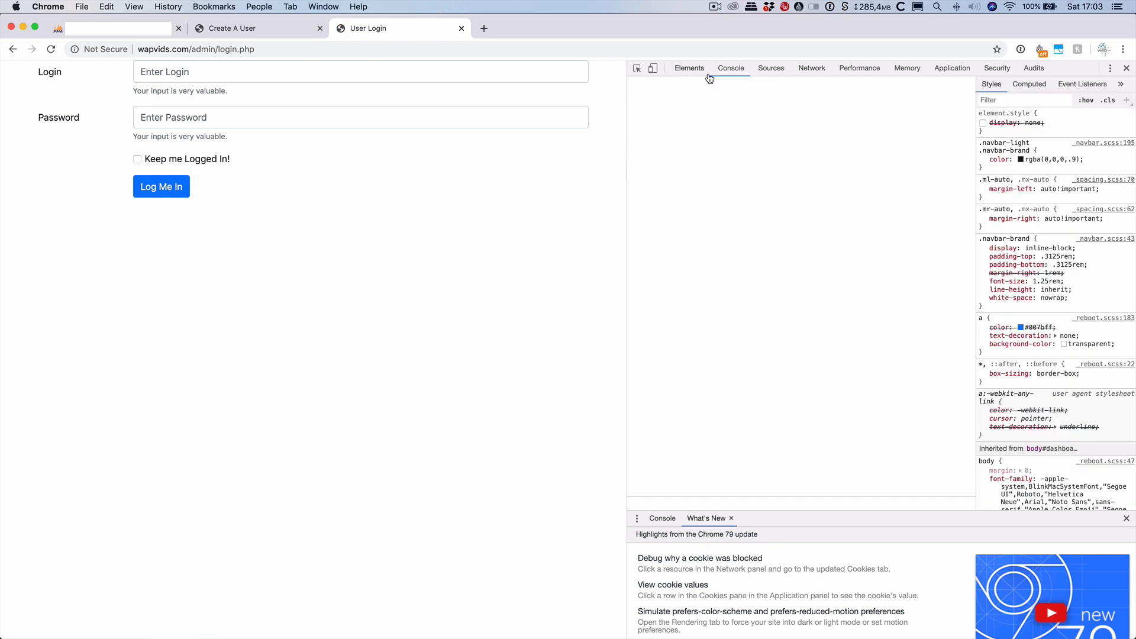
click(815, 71)
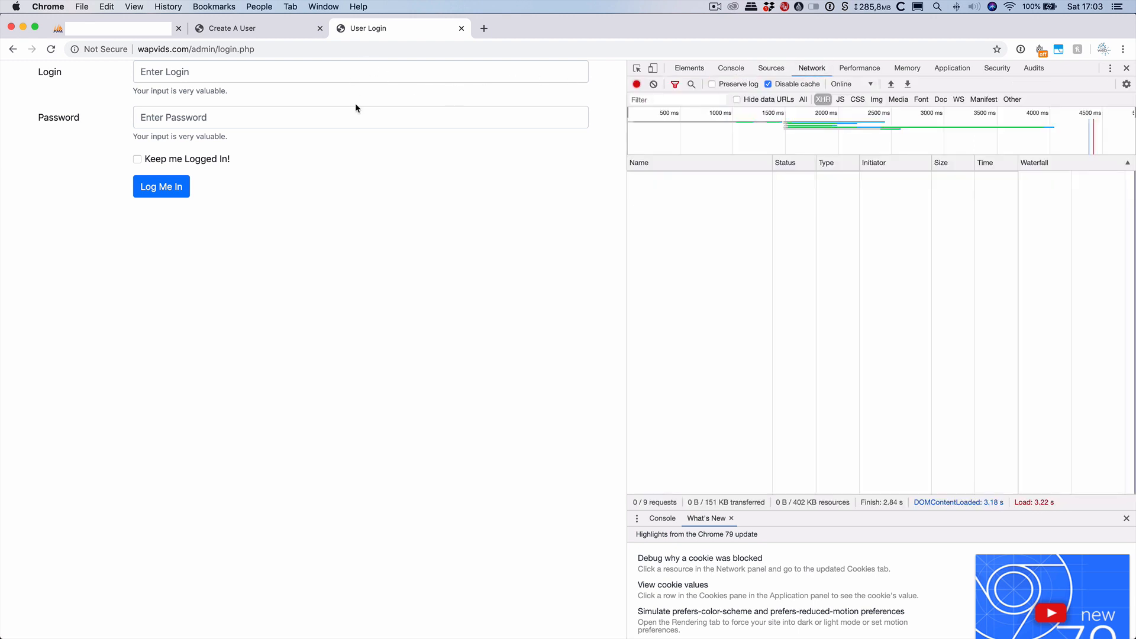
Log in as the test user with 'Keep me Logged In' checked, declining to save the password.
click(327, 74)
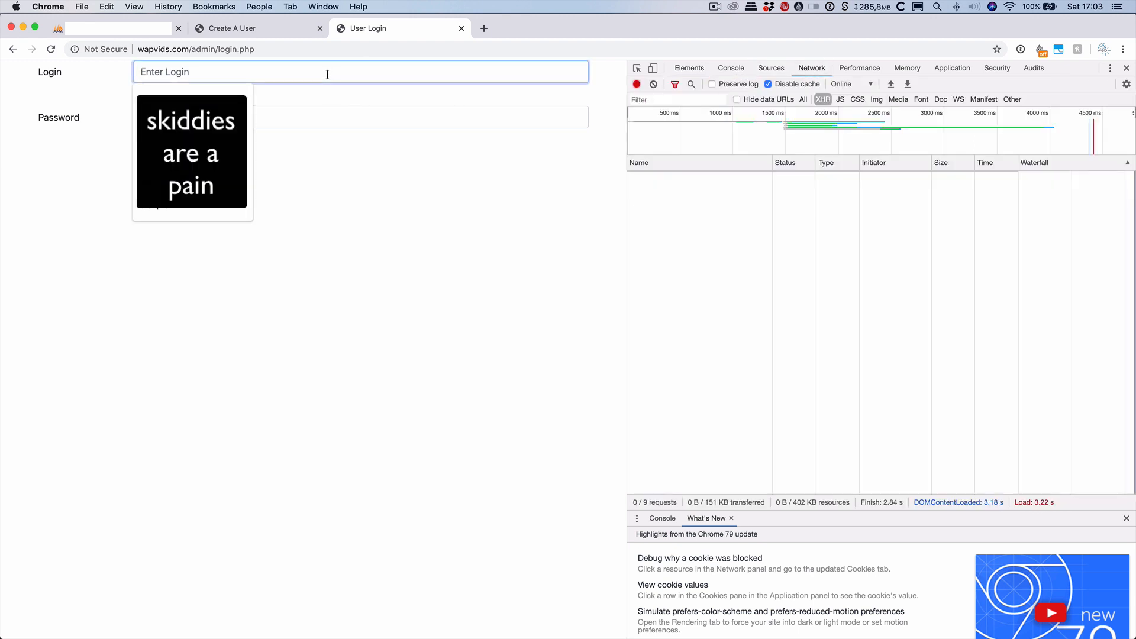
text(tes)
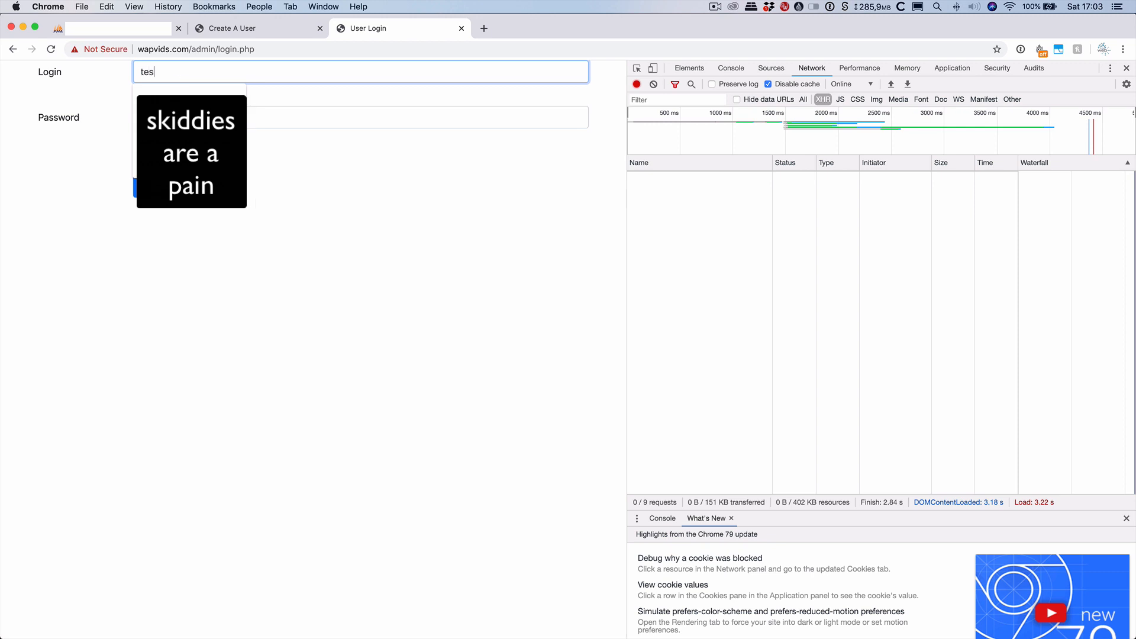
text(tuser2)
key(Tab)
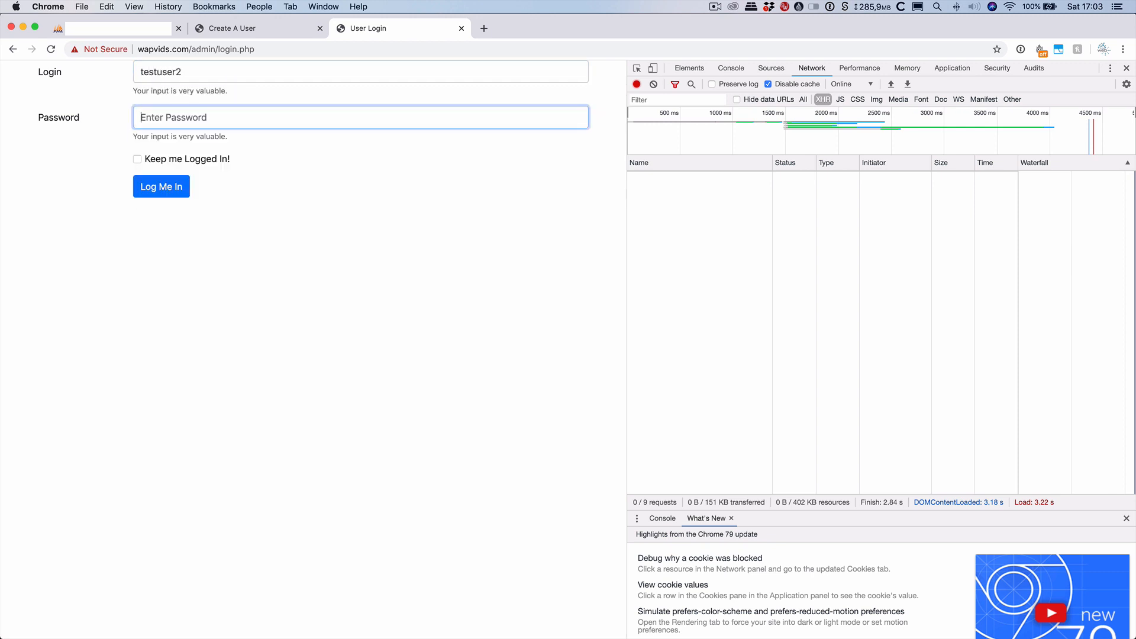
text(pa)
click(183, 165)
click(169, 187)
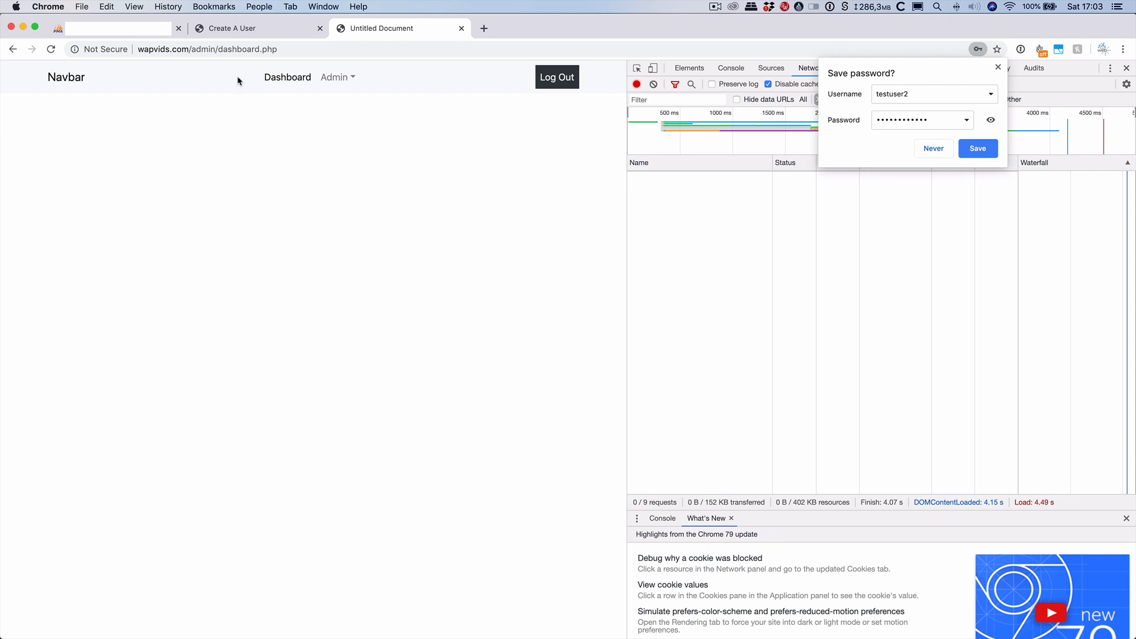
click(998, 67)
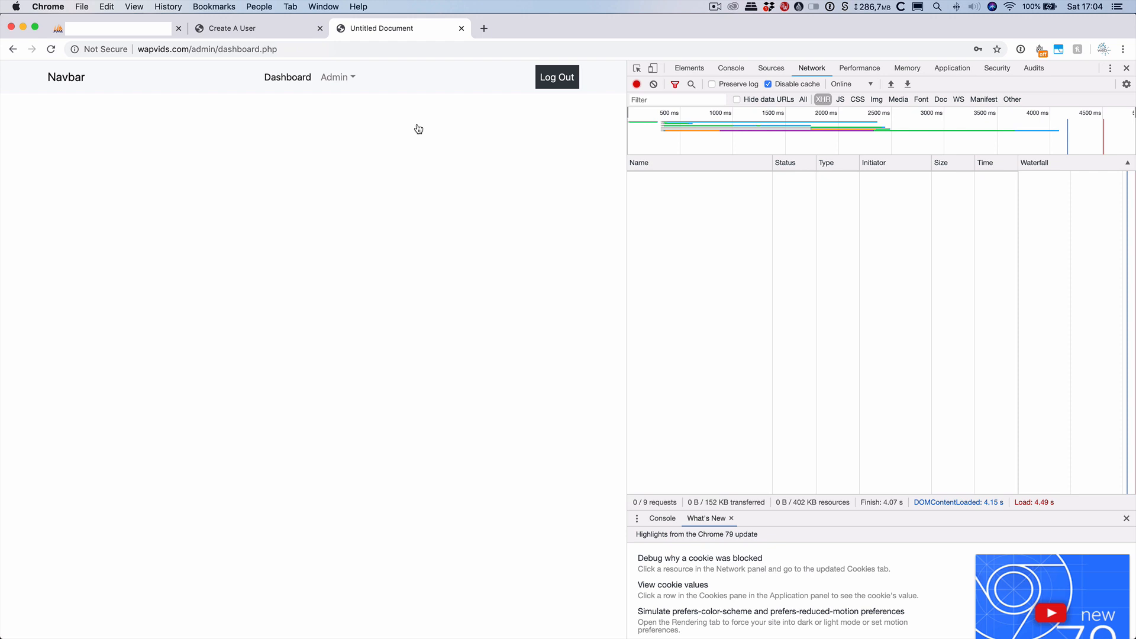
Open create-user.php, then close both the dashboard.php and create-user.php tabs.
key(super+Tab)
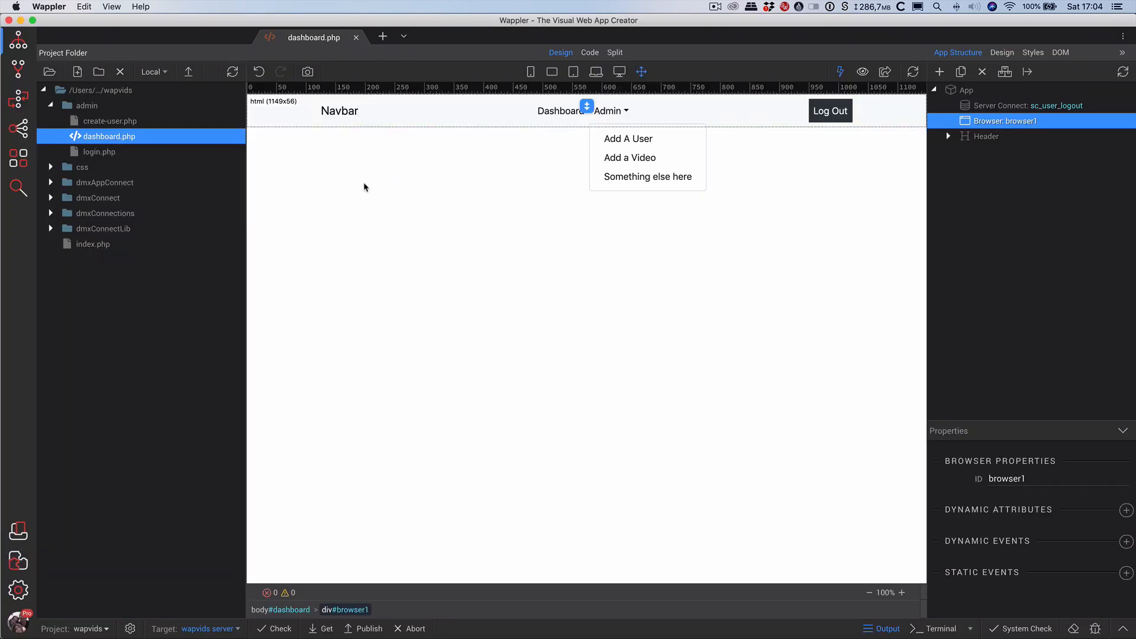
click(109, 153)
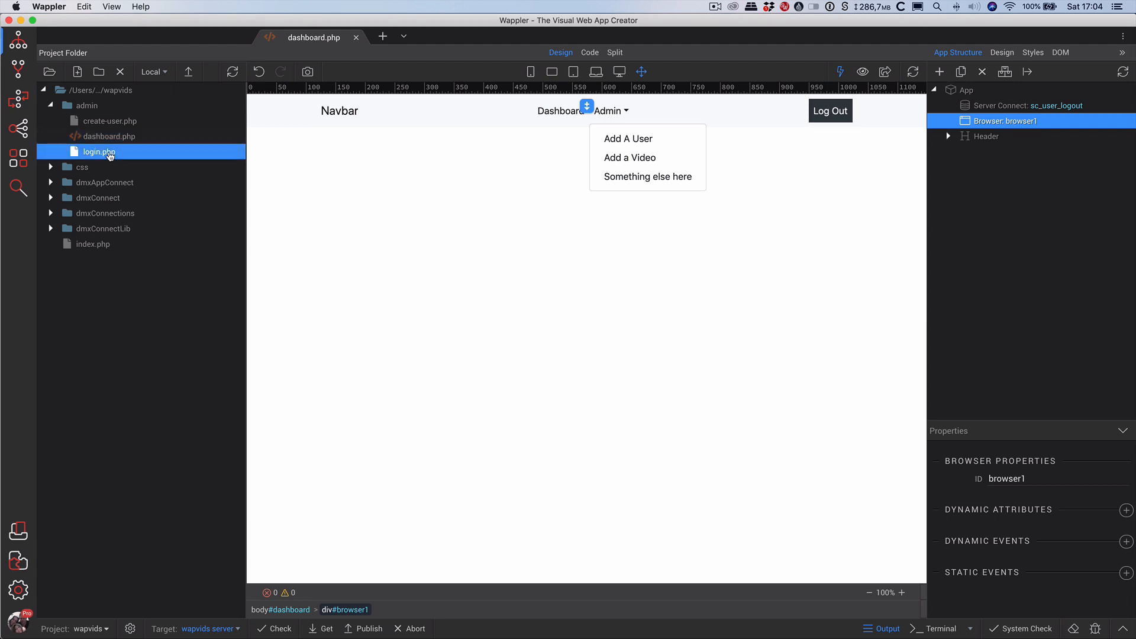
double_click(122, 123)
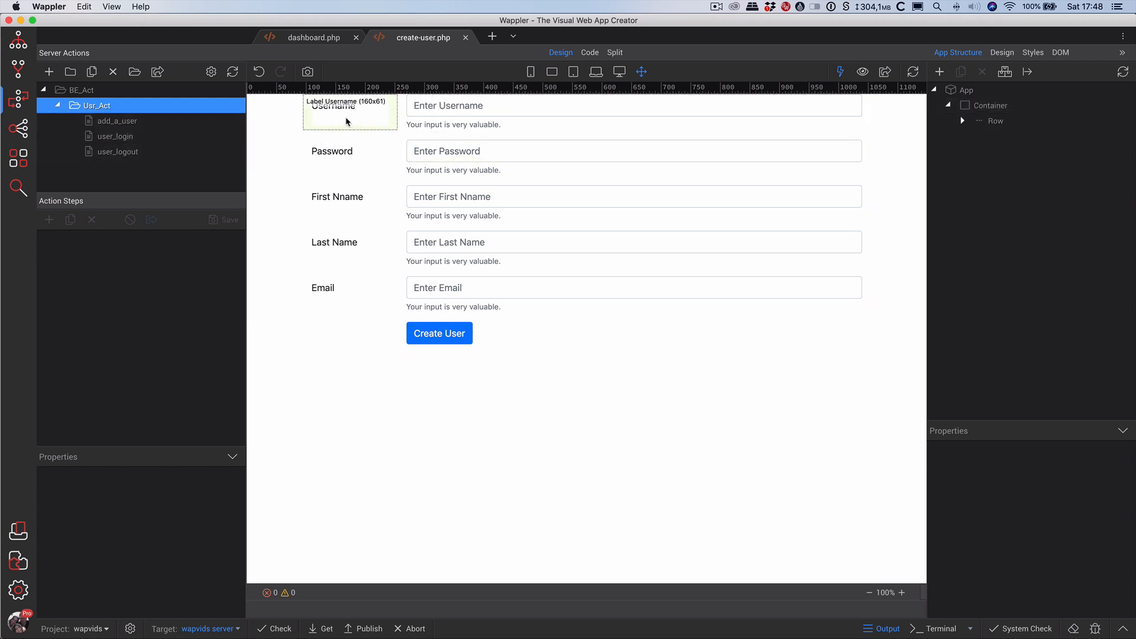
click(314, 38)
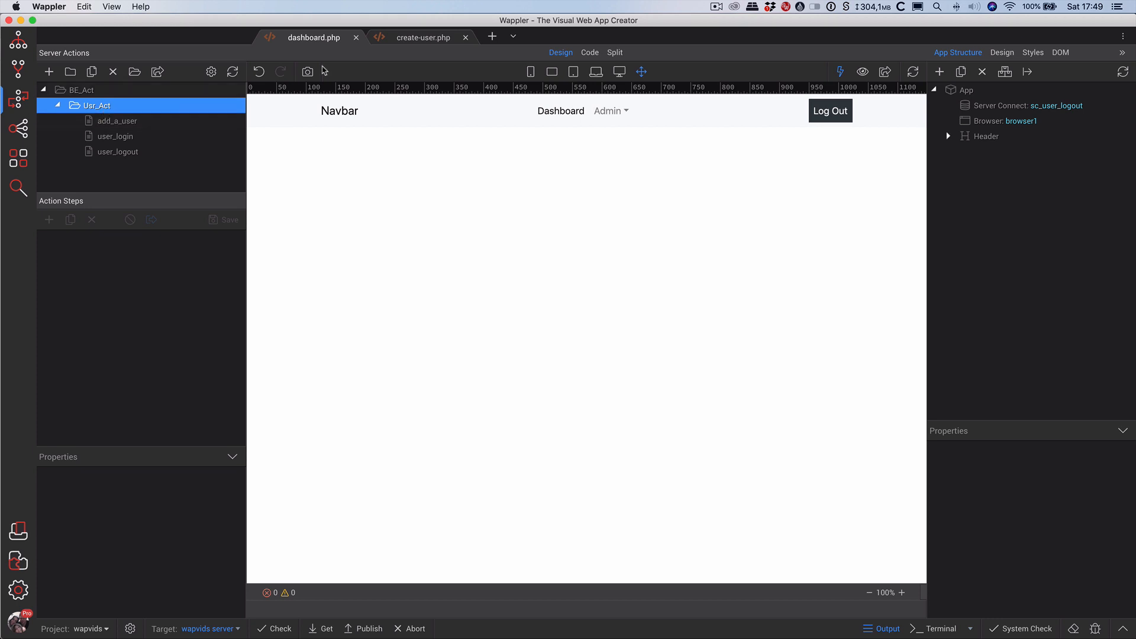
click(356, 38)
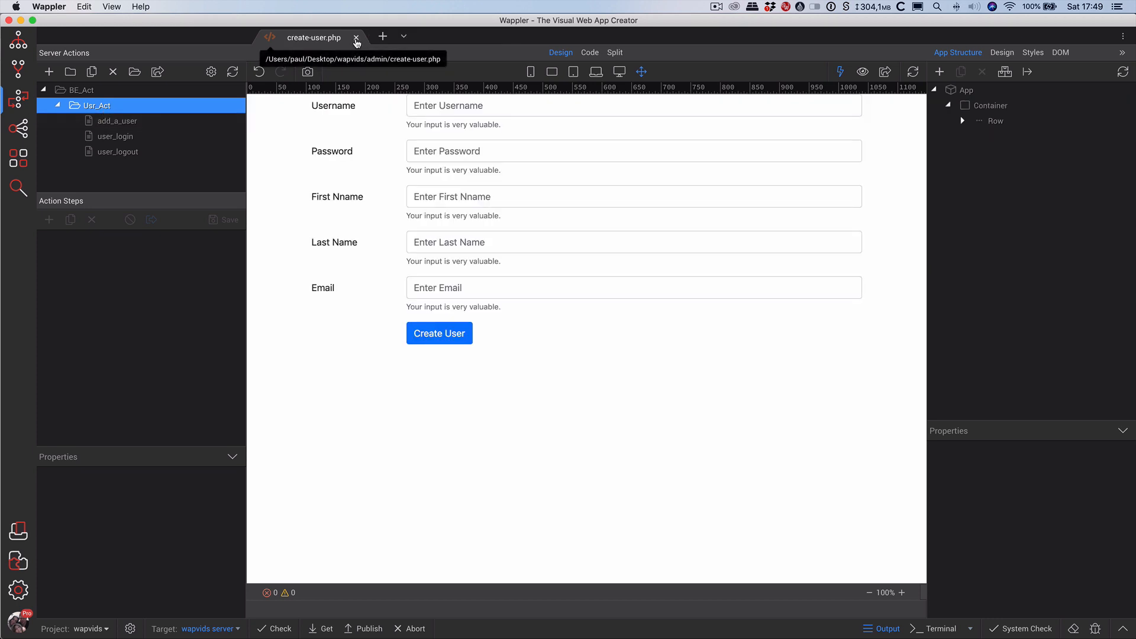
click(355, 37)
Create a new server action named q_logged_in_user_data under Usr_Act.
click(110, 153)
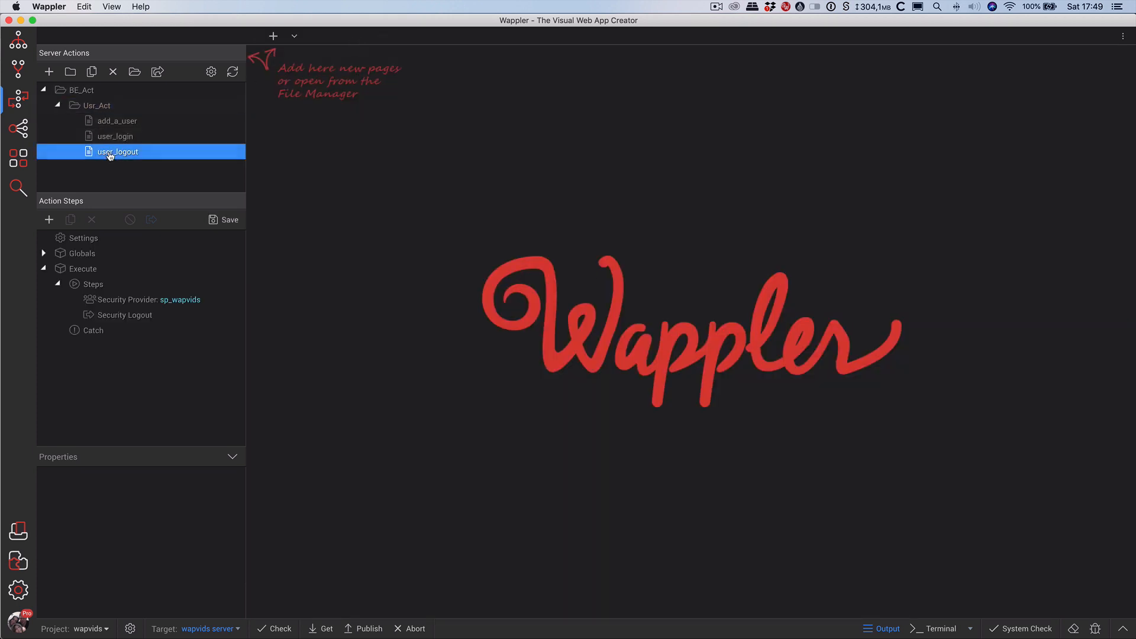
click(49, 71)
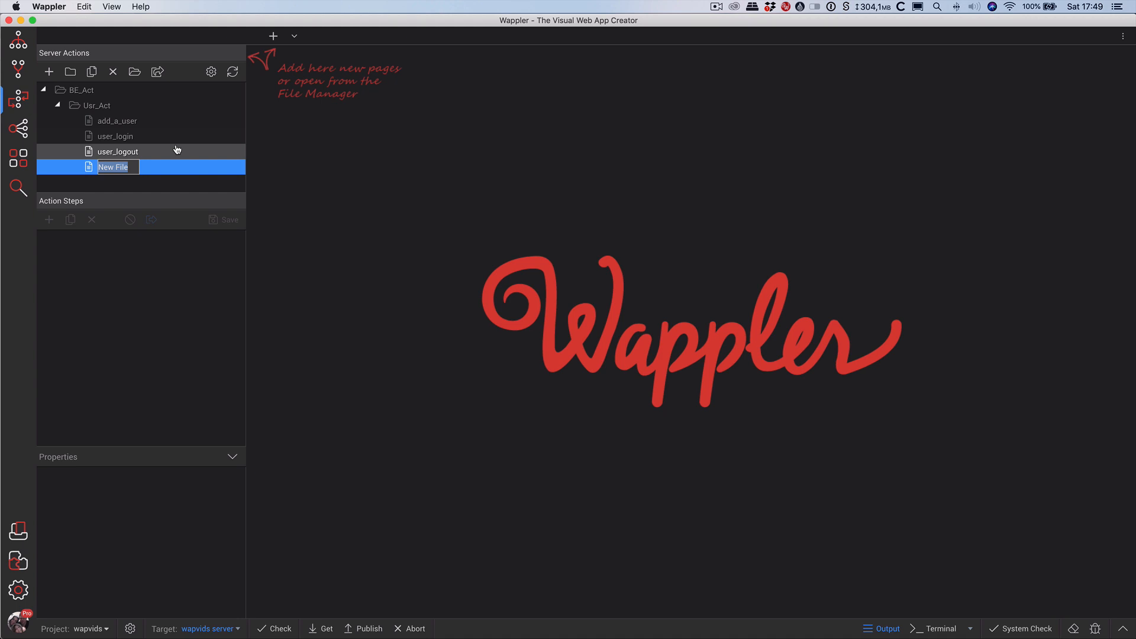
text(q_)
text(user)
key(BackSpace)
key(BackSpace)
key(BackSpace)
key(BackSpace)
key(BackSpace)
text(loo)
text(gged_)
text(in_user)
text(_data)
key(Return)
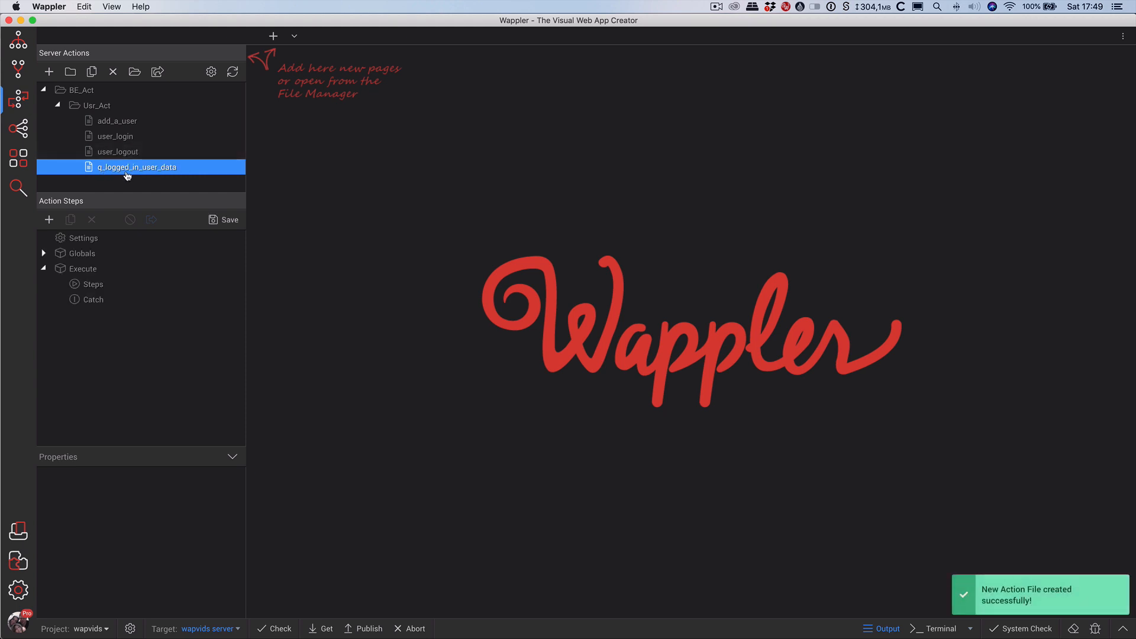
Add a Database Connection step using con_wapvids to its Steps.
click(68, 254)
click(87, 379)
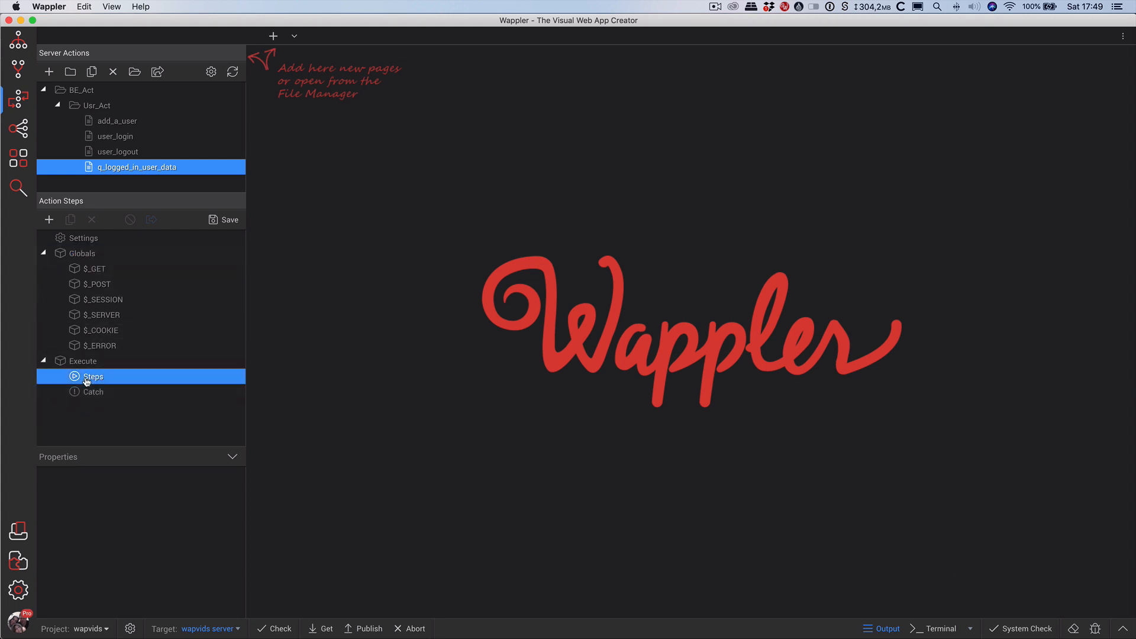
click(44, 253)
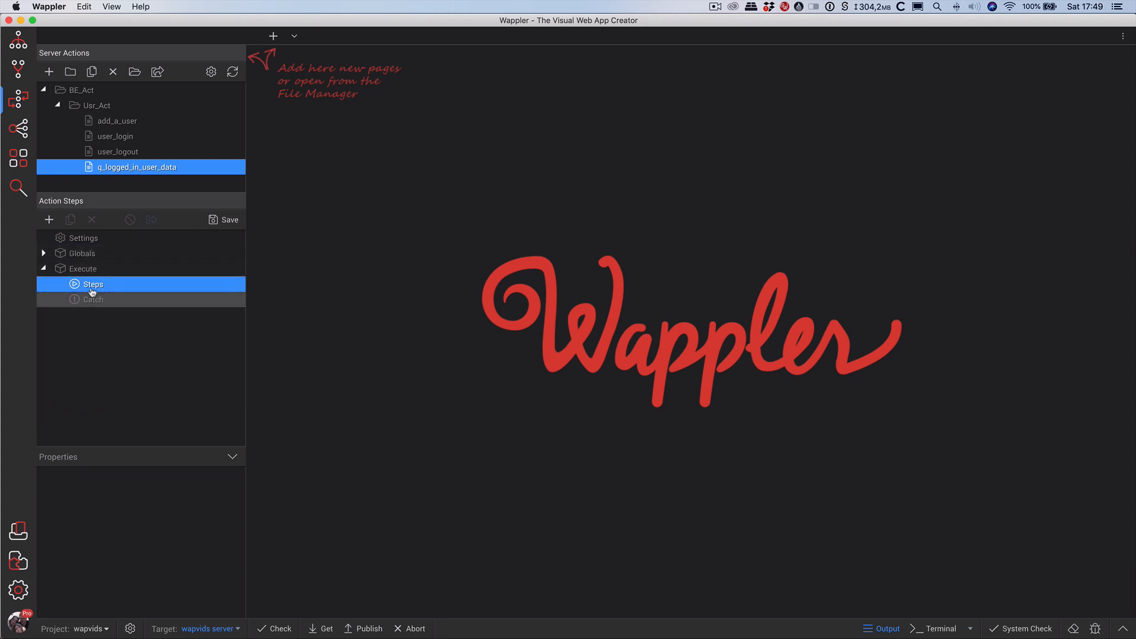
right_click(92, 291)
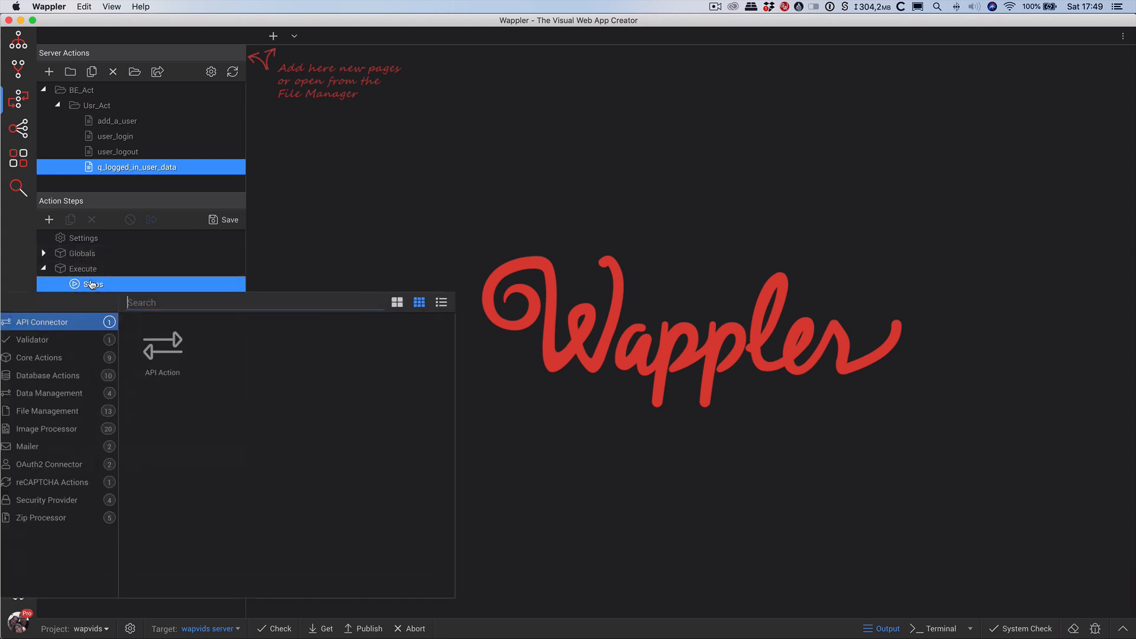
click(54, 372)
click(165, 346)
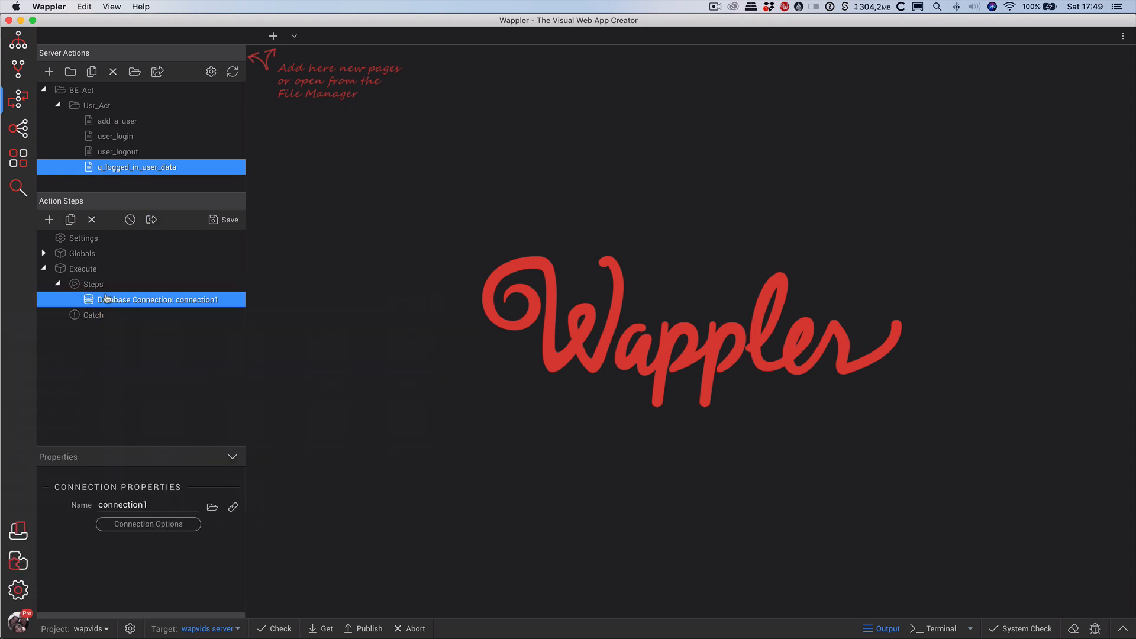
click(212, 507)
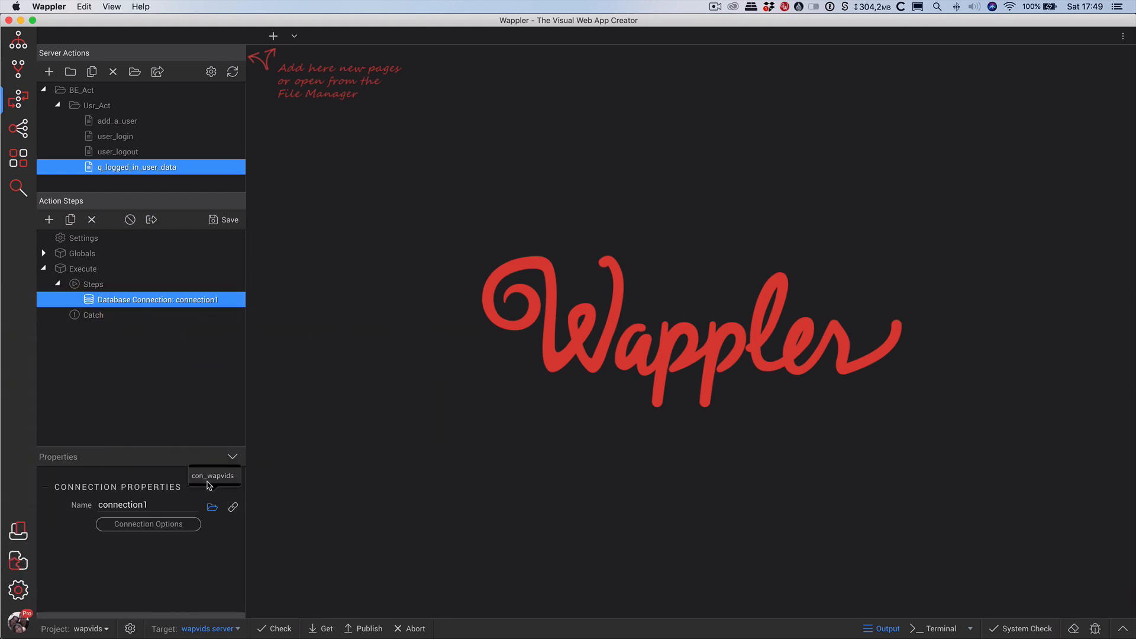
click(208, 482)
Add a Security Provider step set to sp_wapvids.
right_click(152, 299)
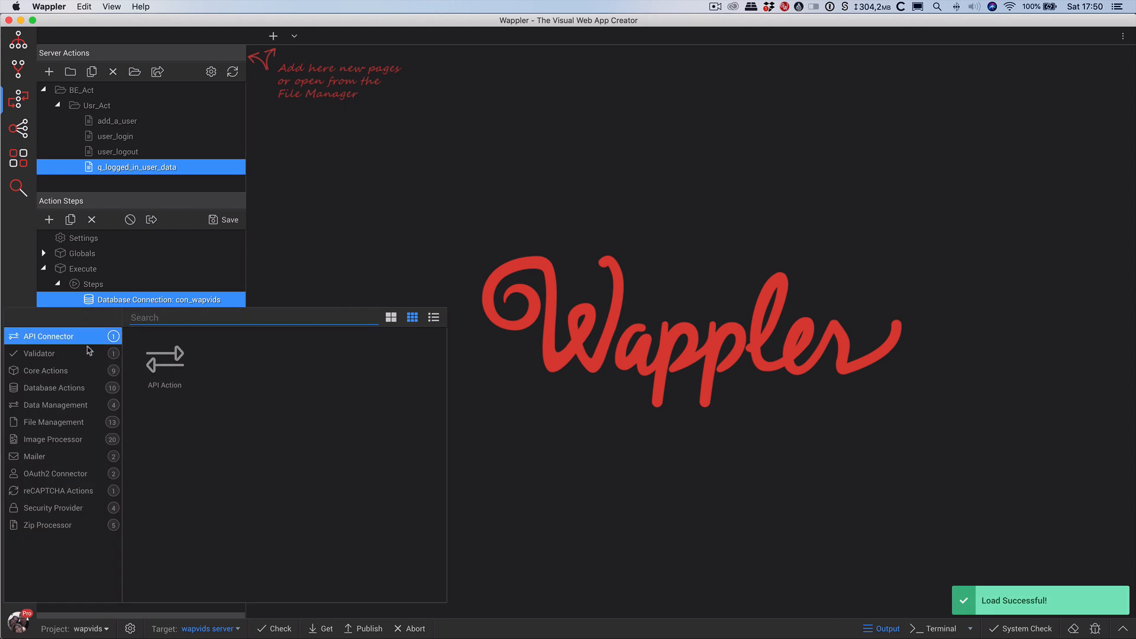
click(79, 510)
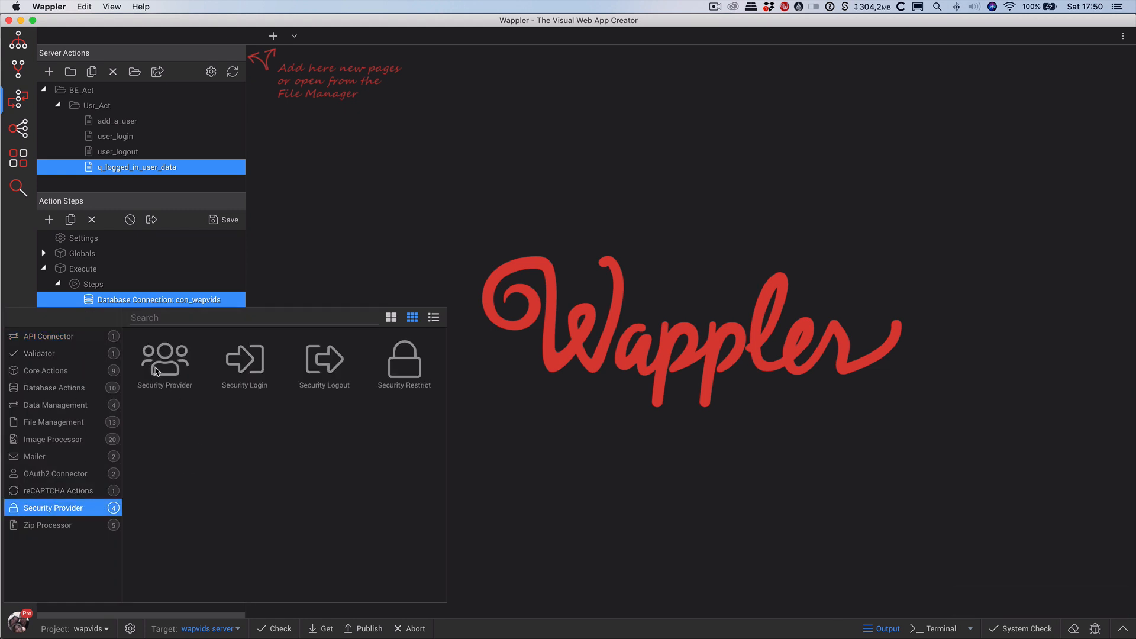
click(157, 370)
click(208, 509)
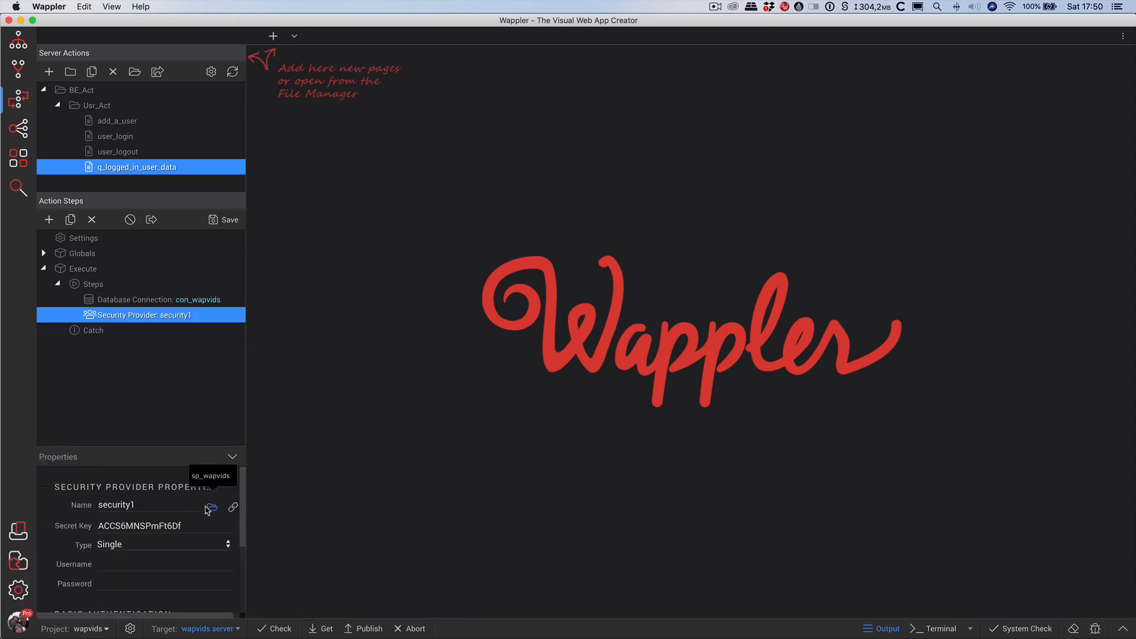
click(210, 476)
Add a Security Restrict step below the security provider.
right_click(142, 315)
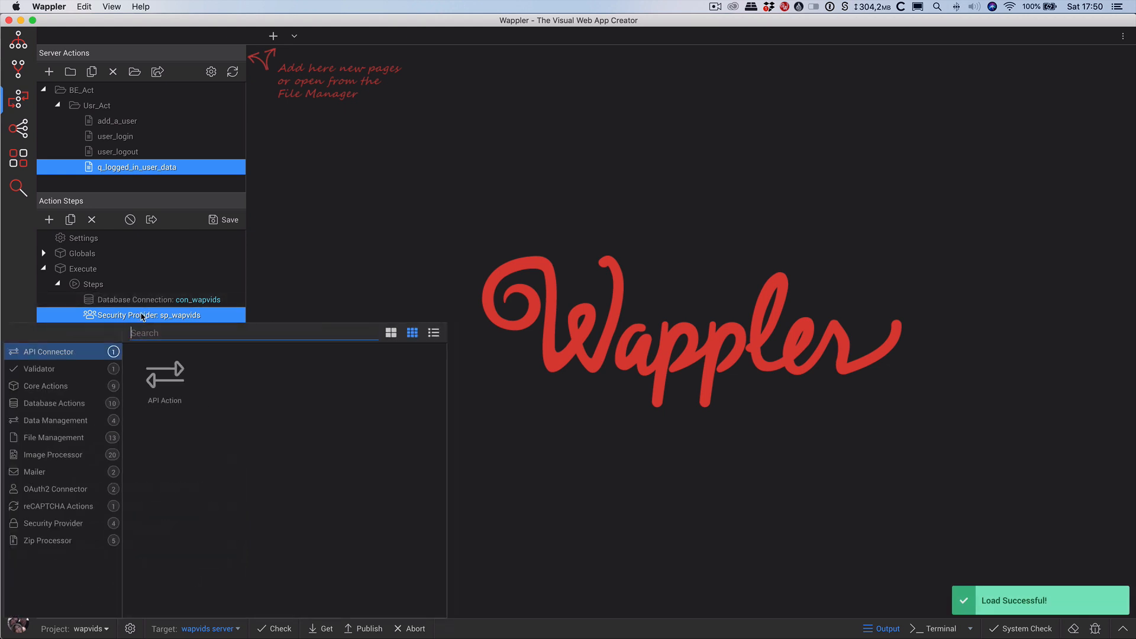
click(68, 526)
click(407, 383)
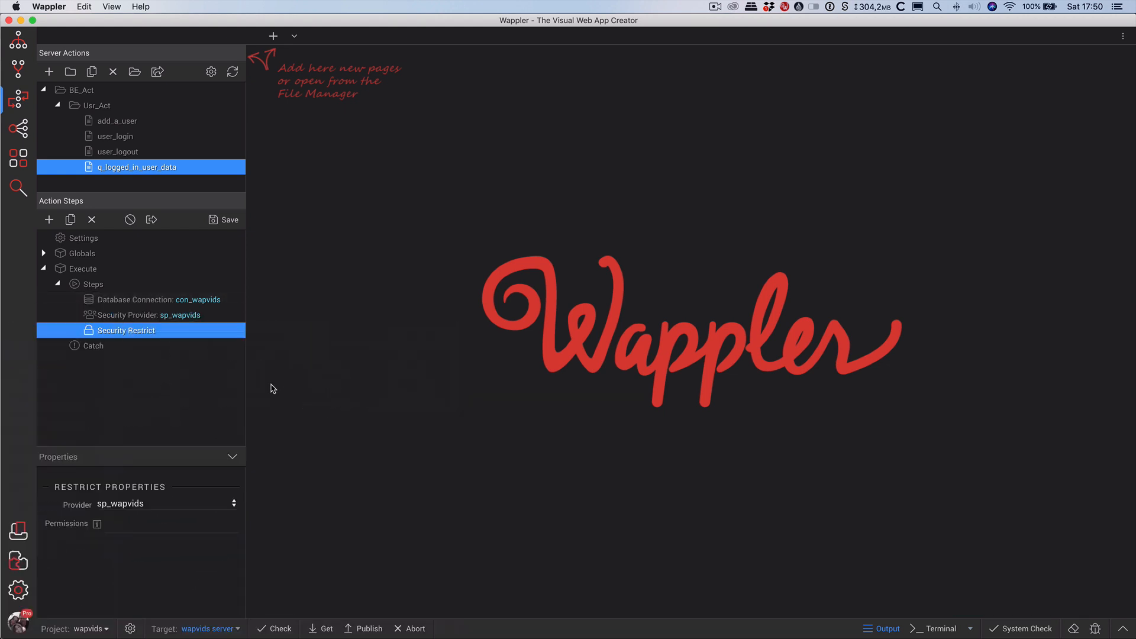
right_click(134, 336)
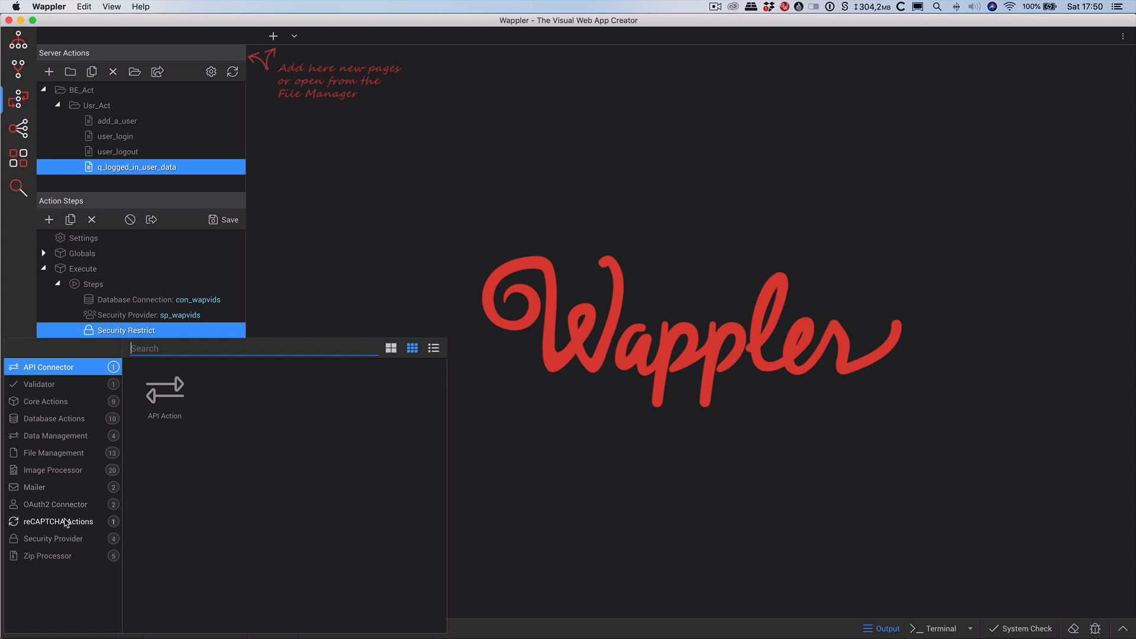
click(65, 419)
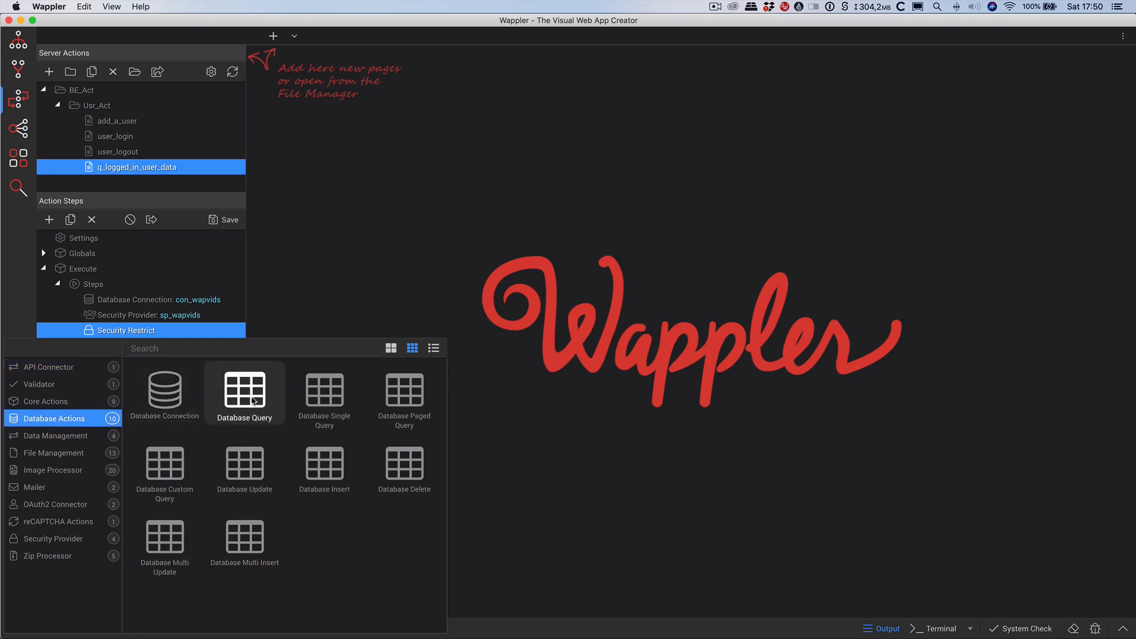
Add a Database Single Query step named sq_user_data and open its query builder.
click(321, 402)
drag(135, 503, 72, 508)
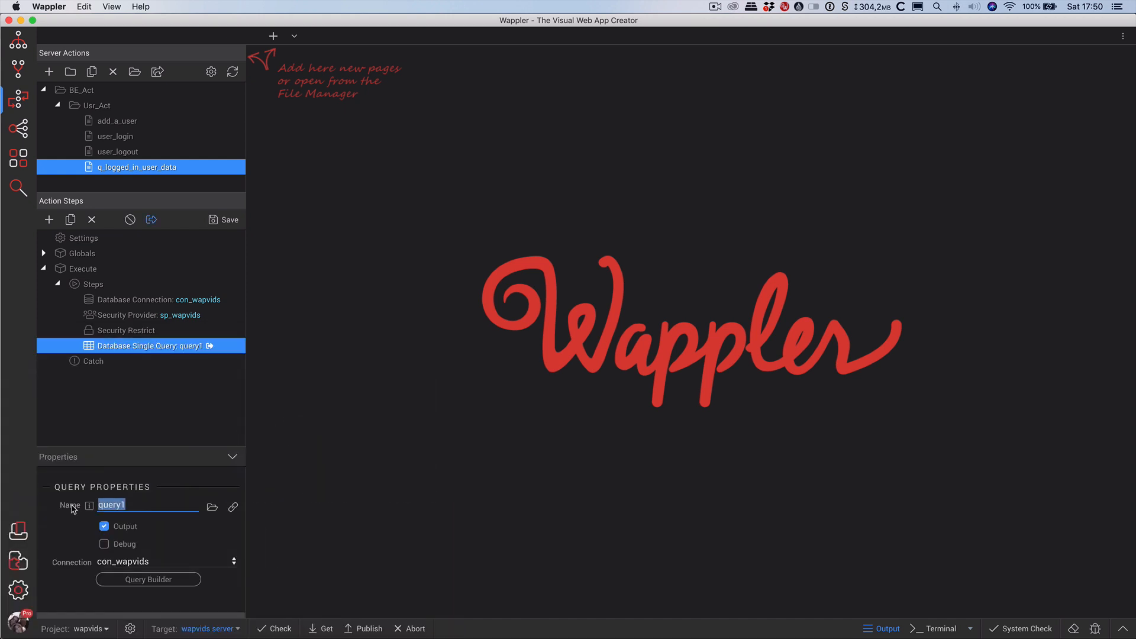
text(sq_user_data)
click(172, 579)
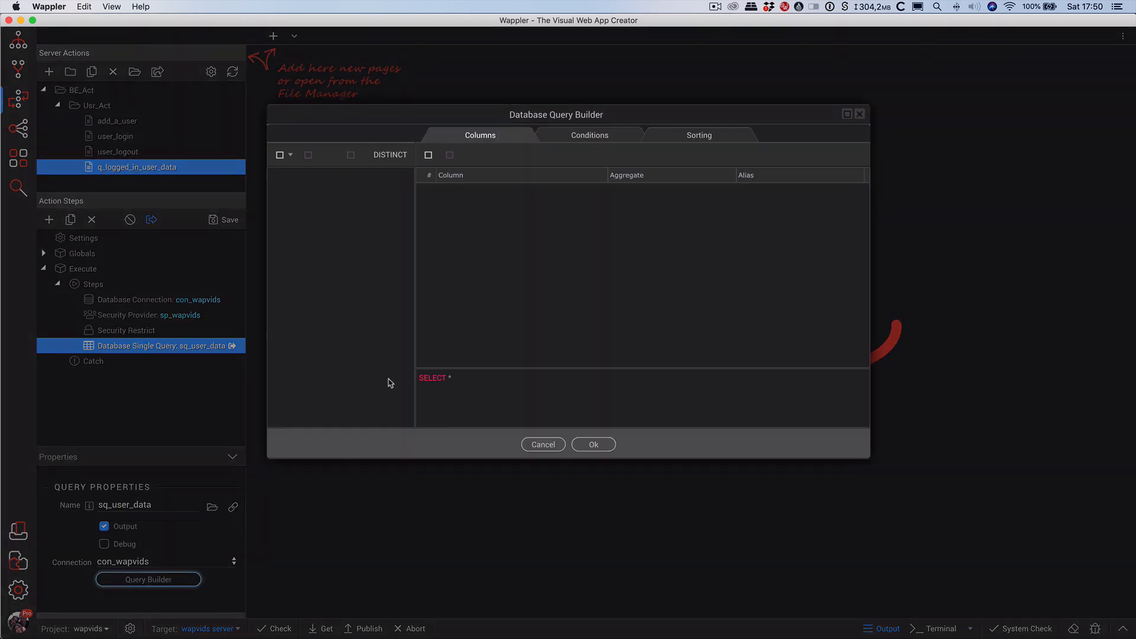
Query tbl_user and join tbl_user_data on ud_fk_u_id = tbl_user.u_id.
click(281, 155)
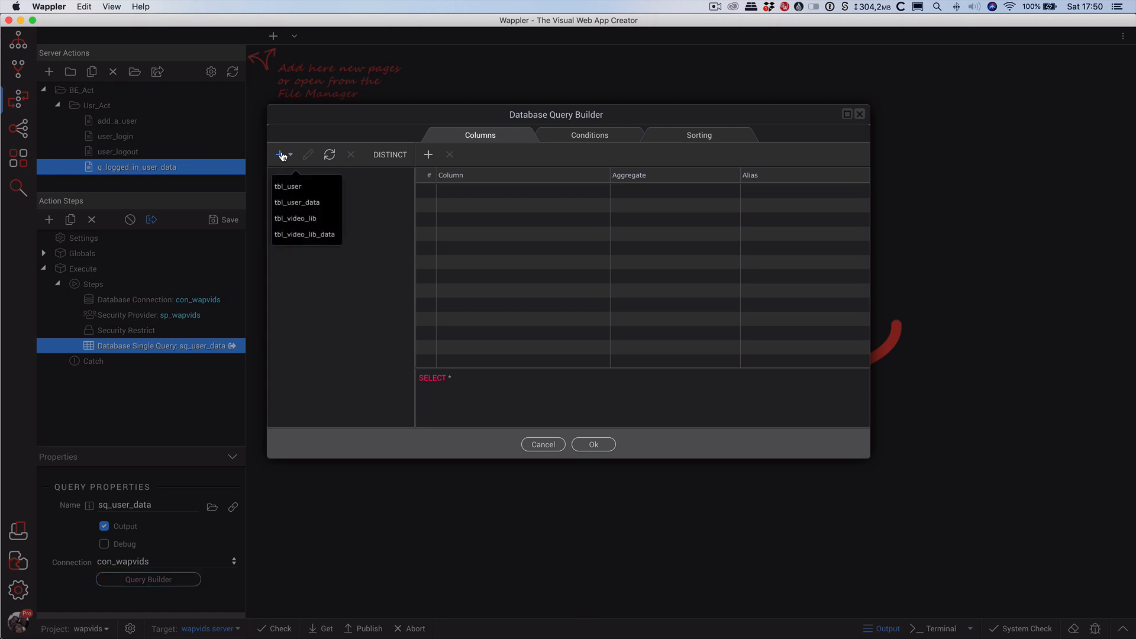
click(294, 189)
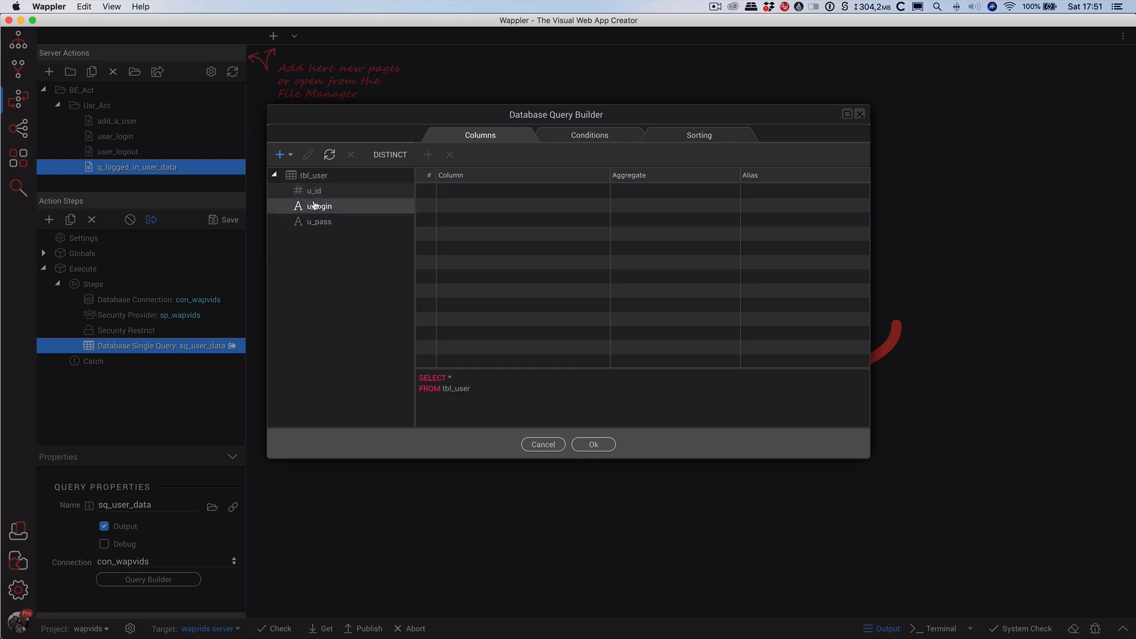
click(292, 155)
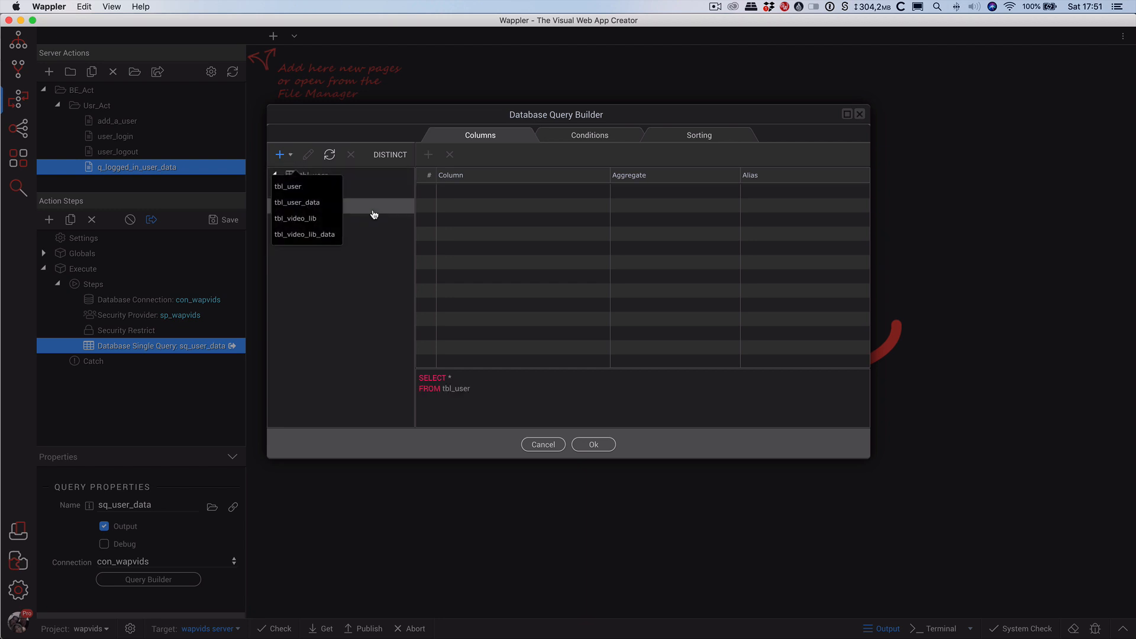
click(309, 203)
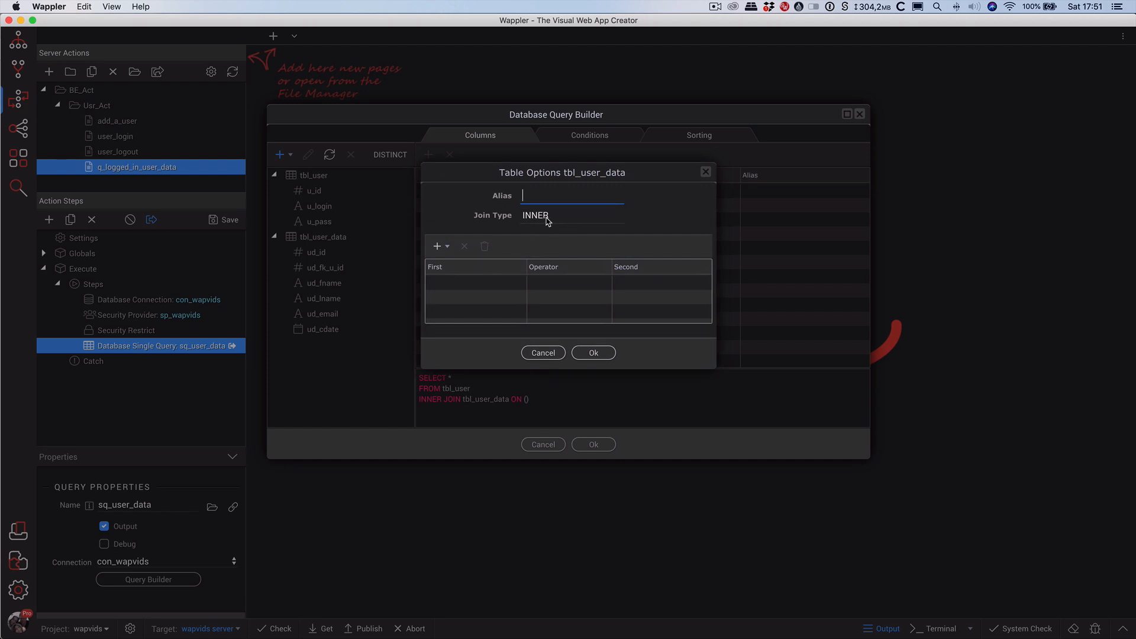
click(448, 248)
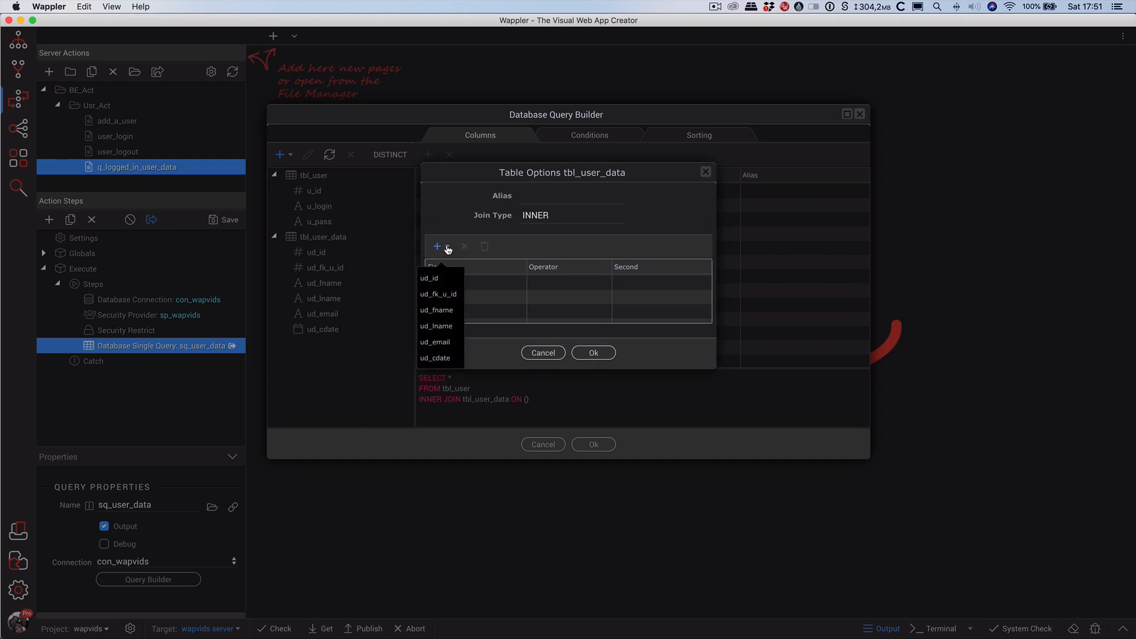
click(453, 296)
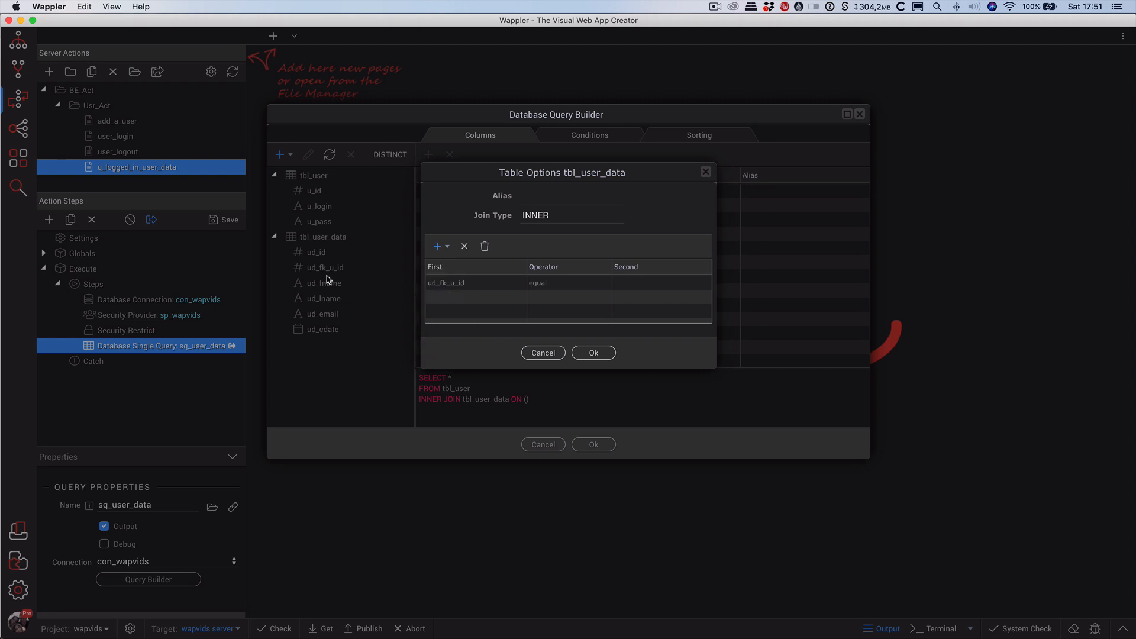
click(630, 287)
click(629, 291)
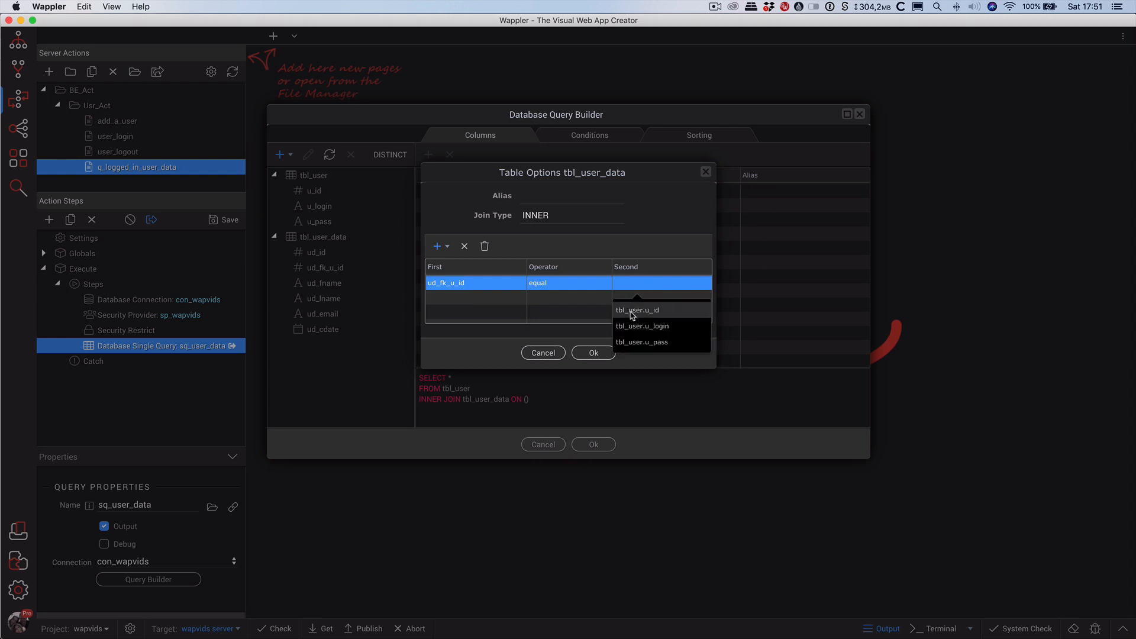
click(655, 310)
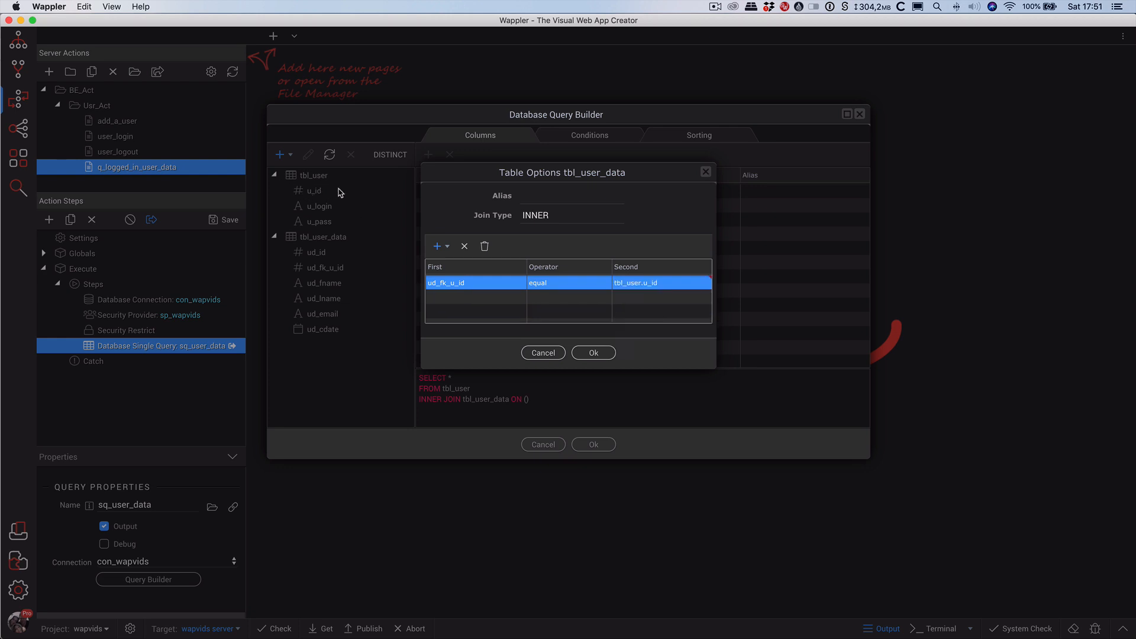
click(593, 353)
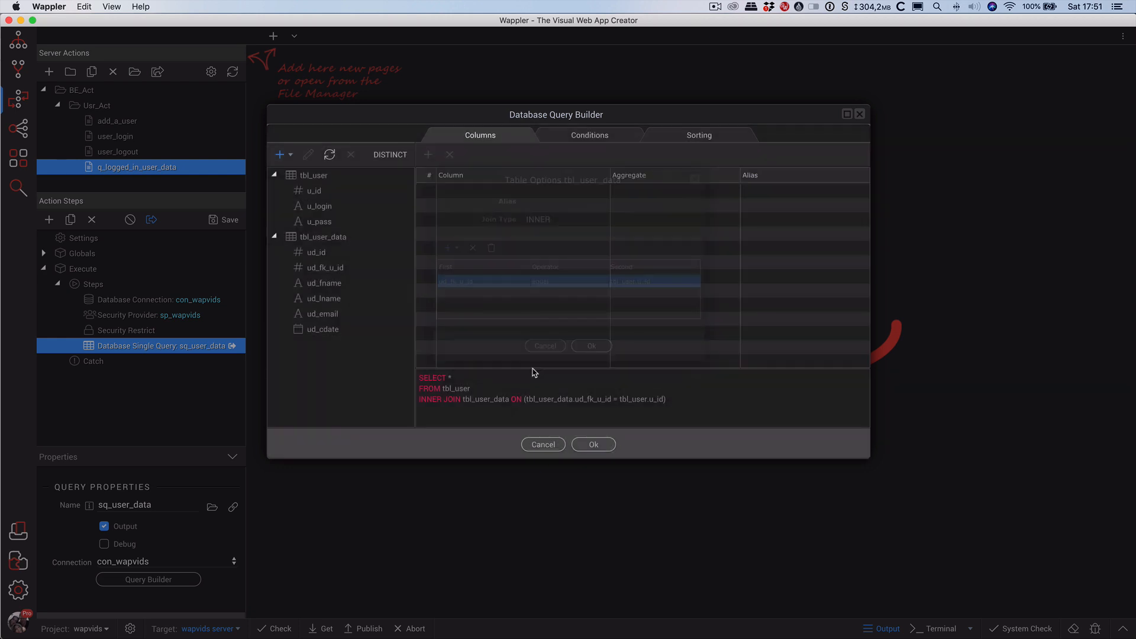
Select columns u_id, u_login, ud_fname, ud_lname, ud_email and ud_cdate, with u_id first.
double_click(324, 209)
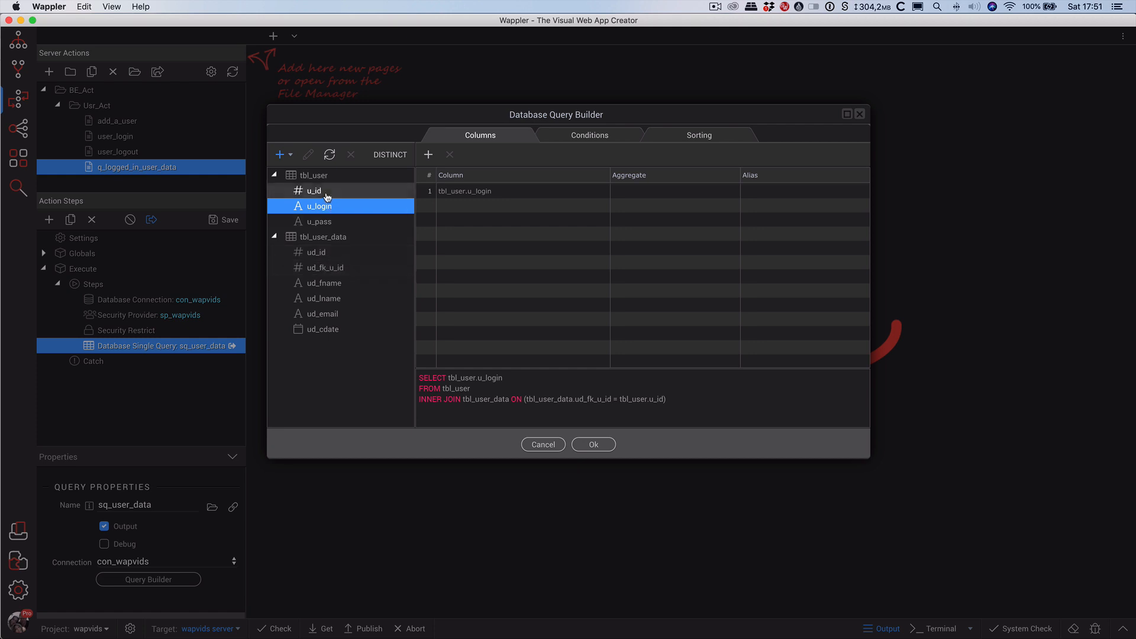
double_click(314, 191)
click(440, 206)
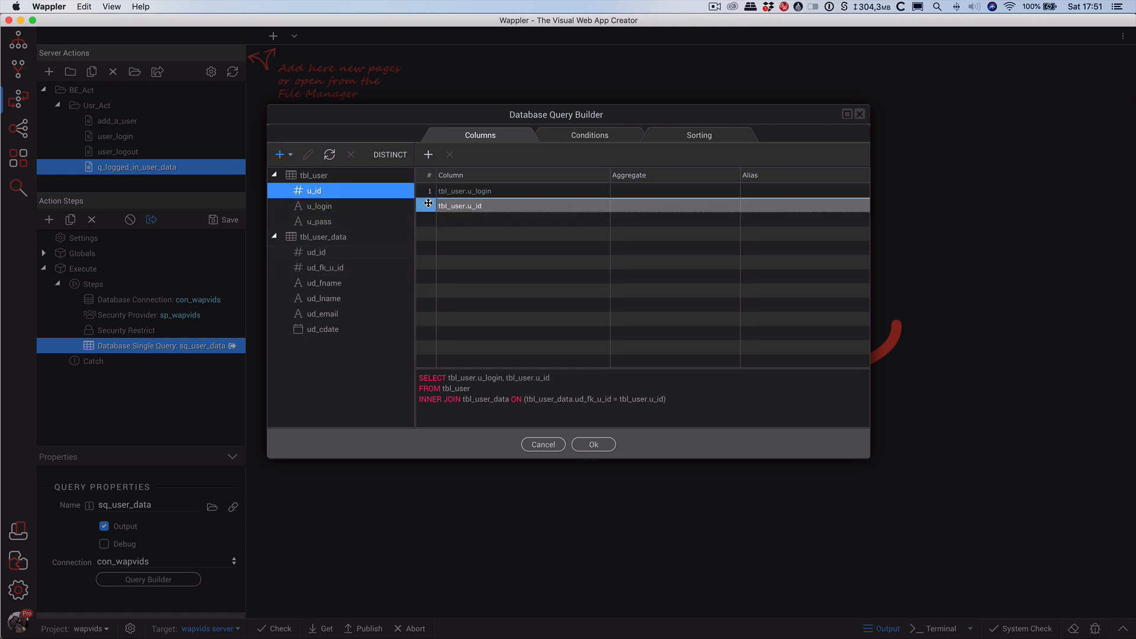
drag(428, 203, 428, 191)
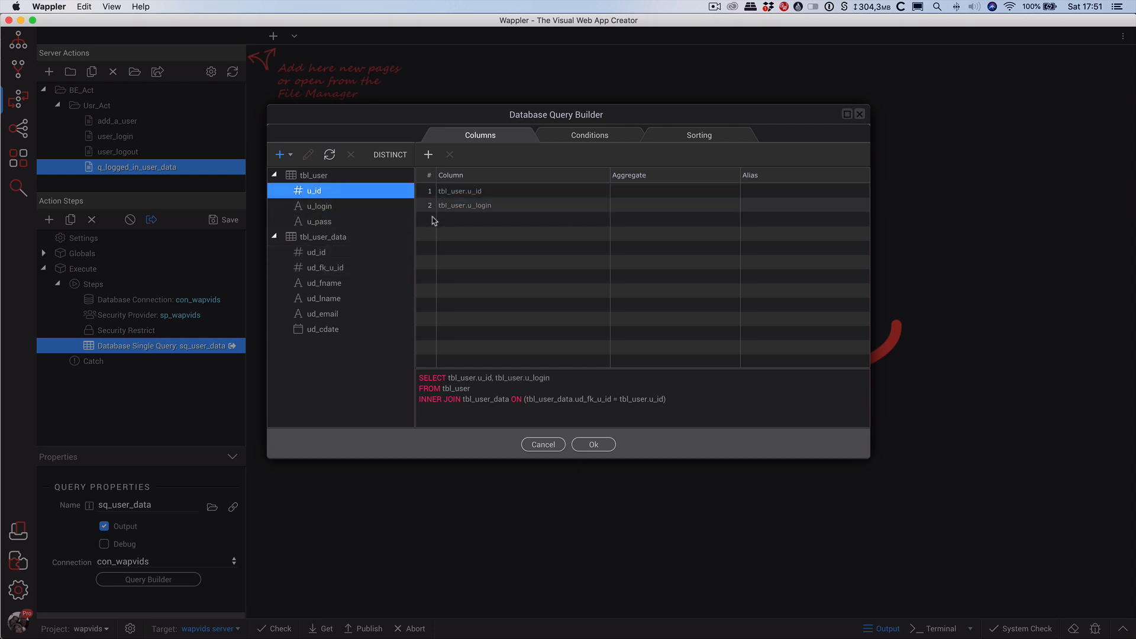
double_click(328, 283)
double_click(325, 299)
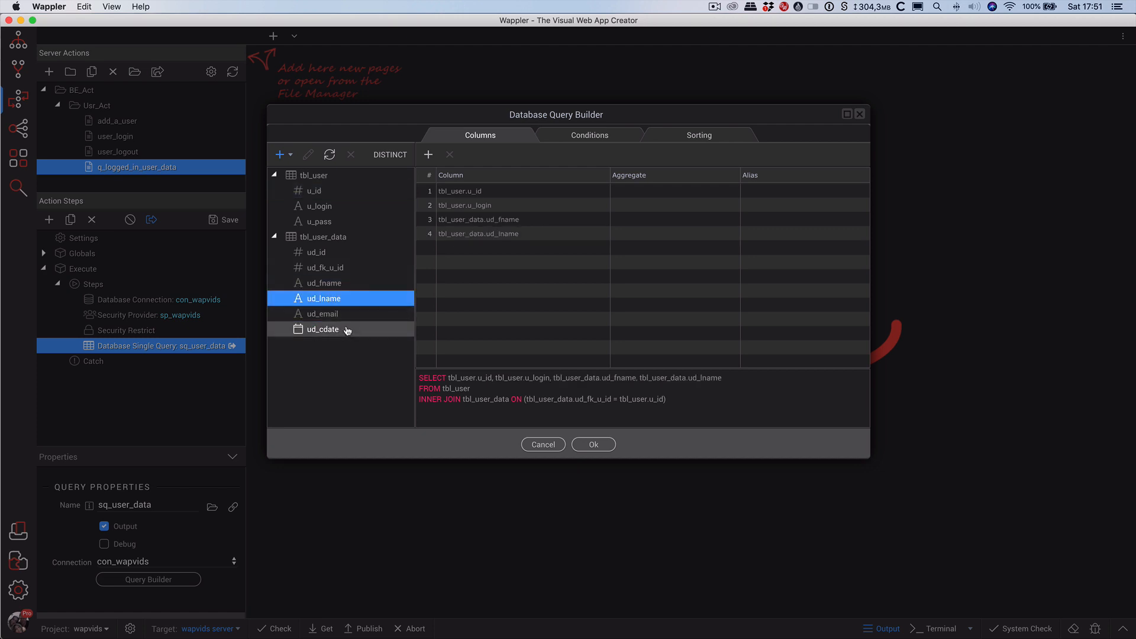
double_click(326, 314)
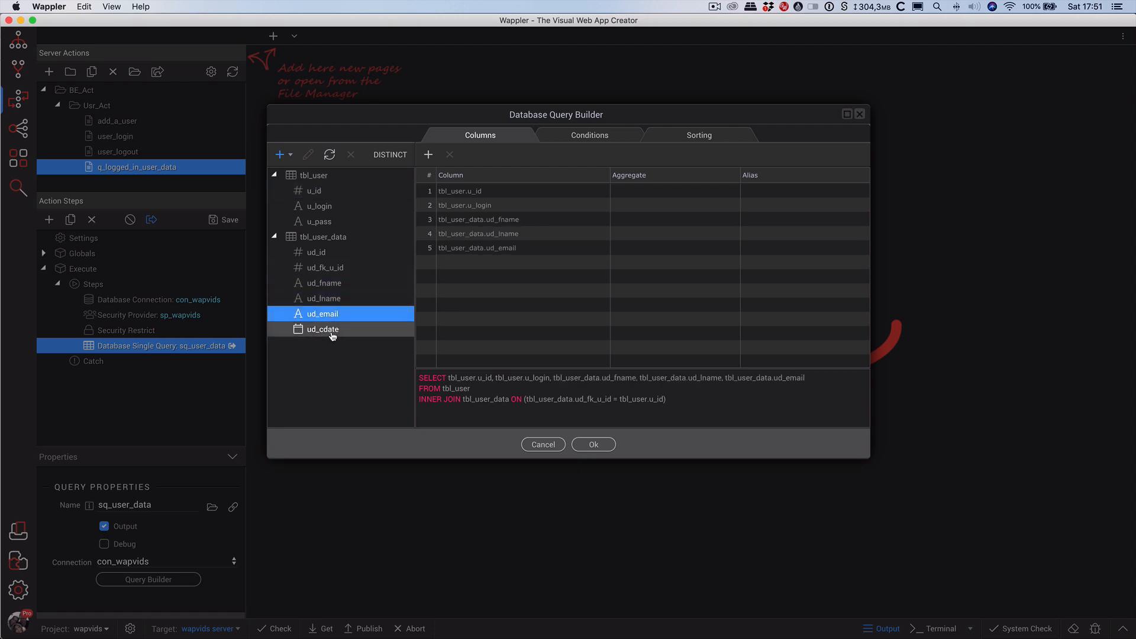
double_click(331, 331)
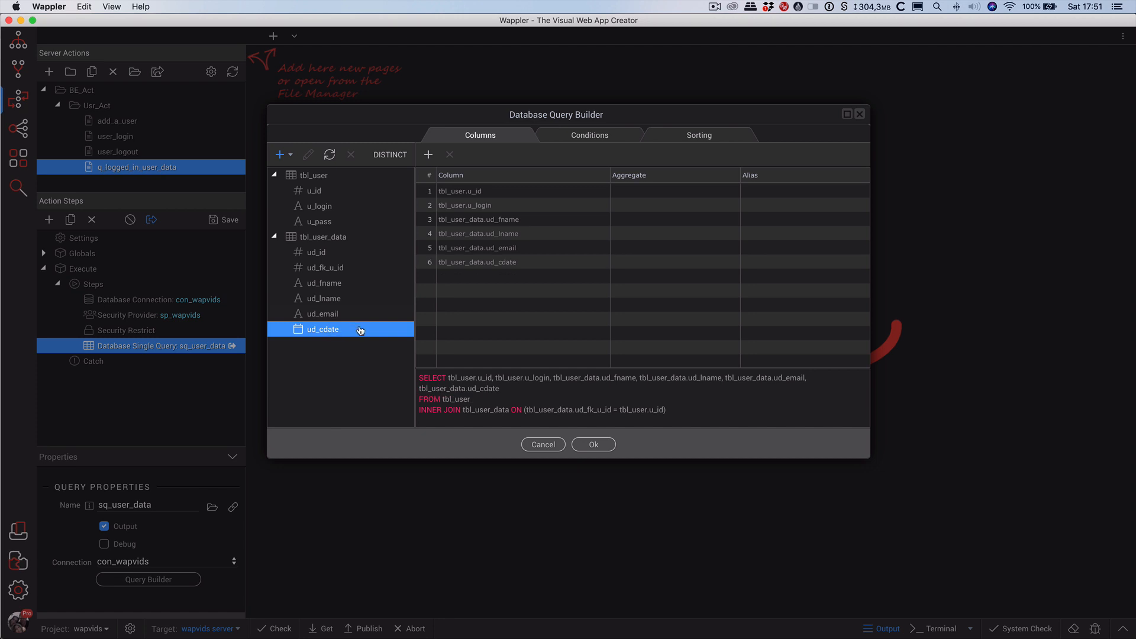
Filter on tbl_user.u_id equal to {{sp_wapvids.identity}}, then save the server action.
click(598, 140)
click(498, 187)
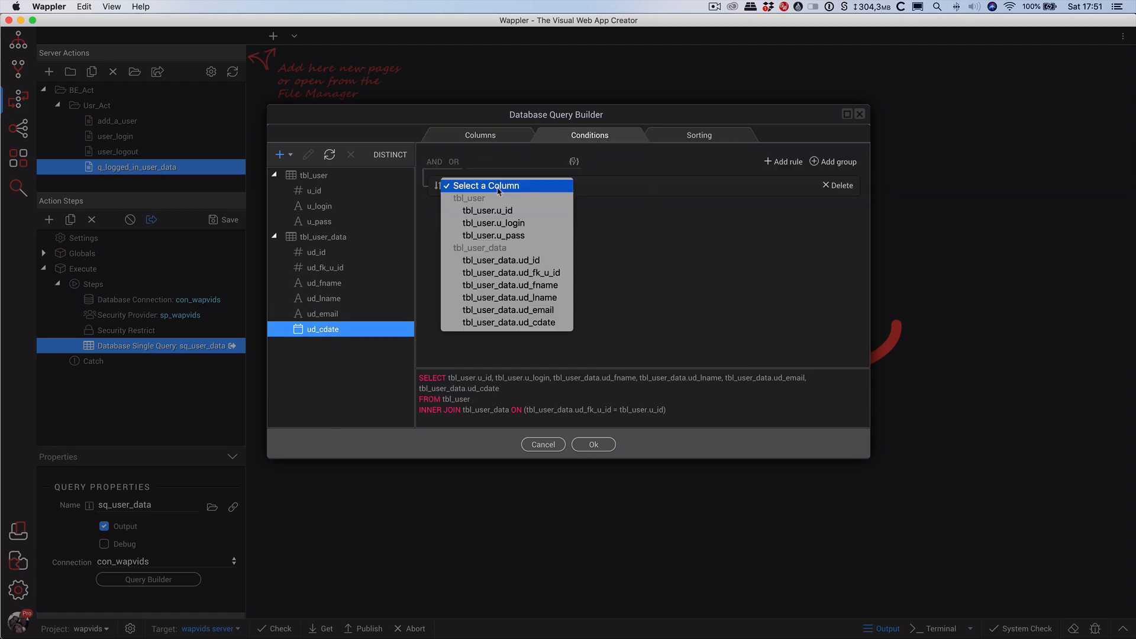
click(496, 210)
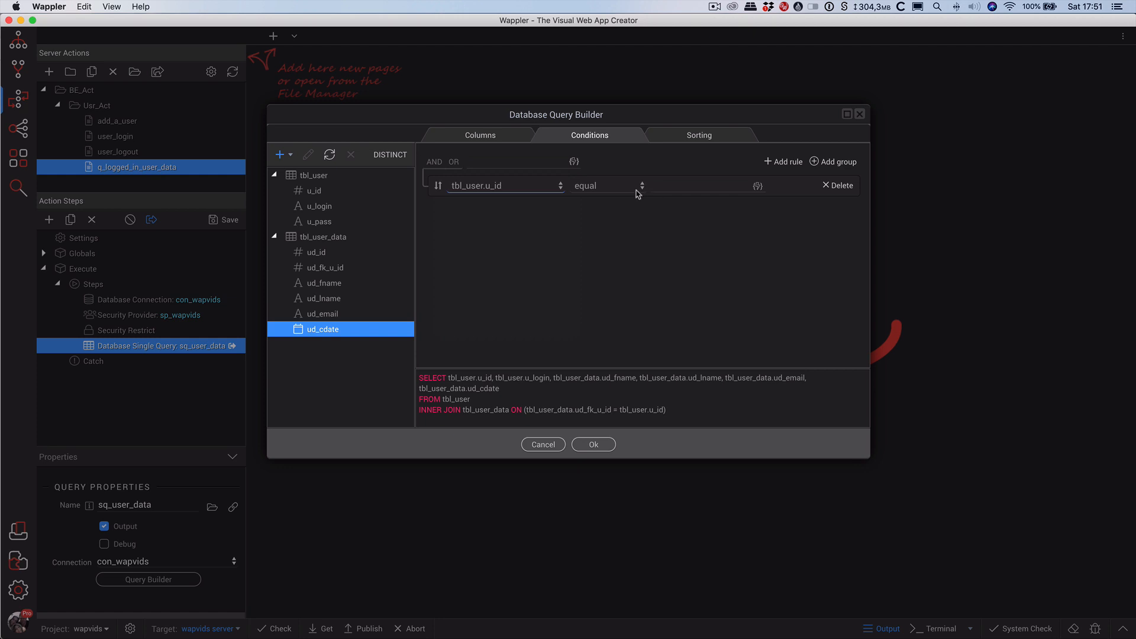
click(757, 187)
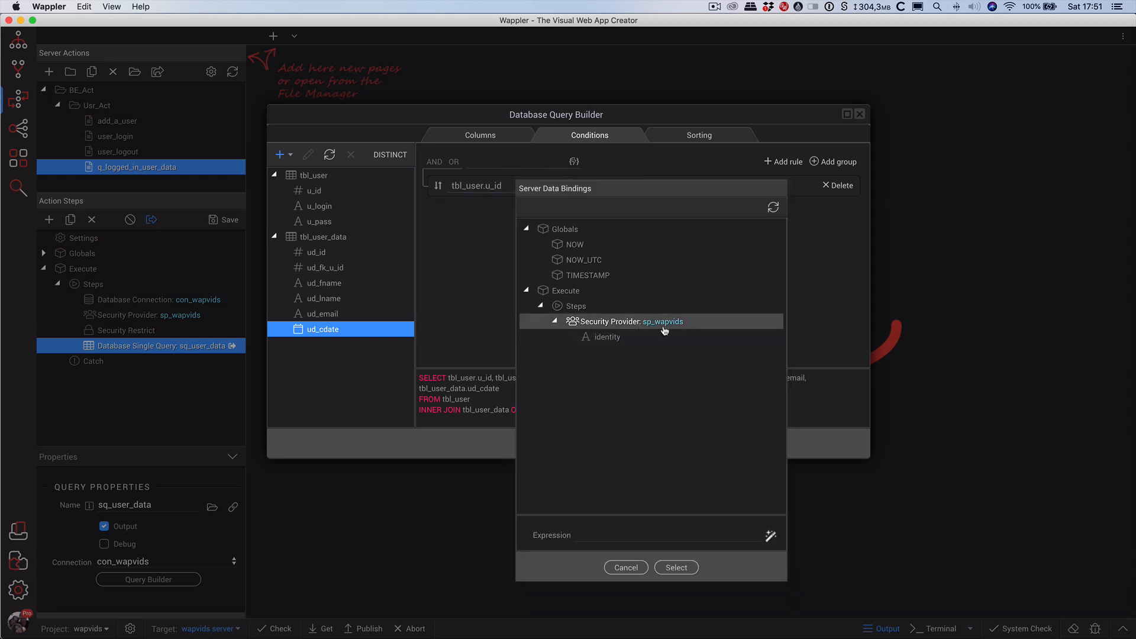
click(602, 338)
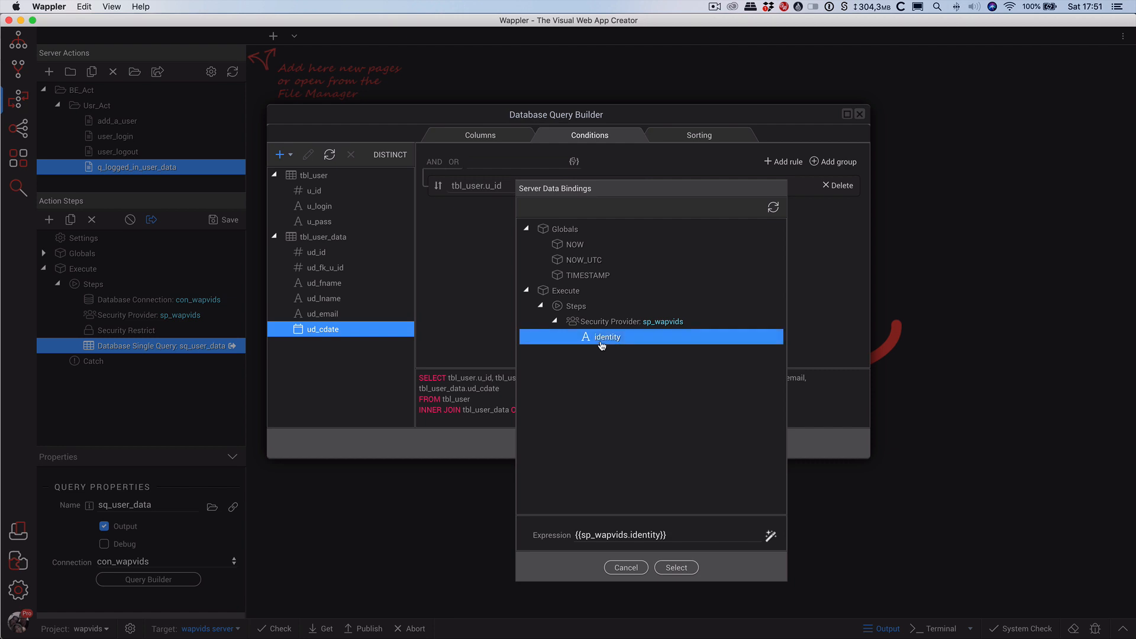
click(675, 568)
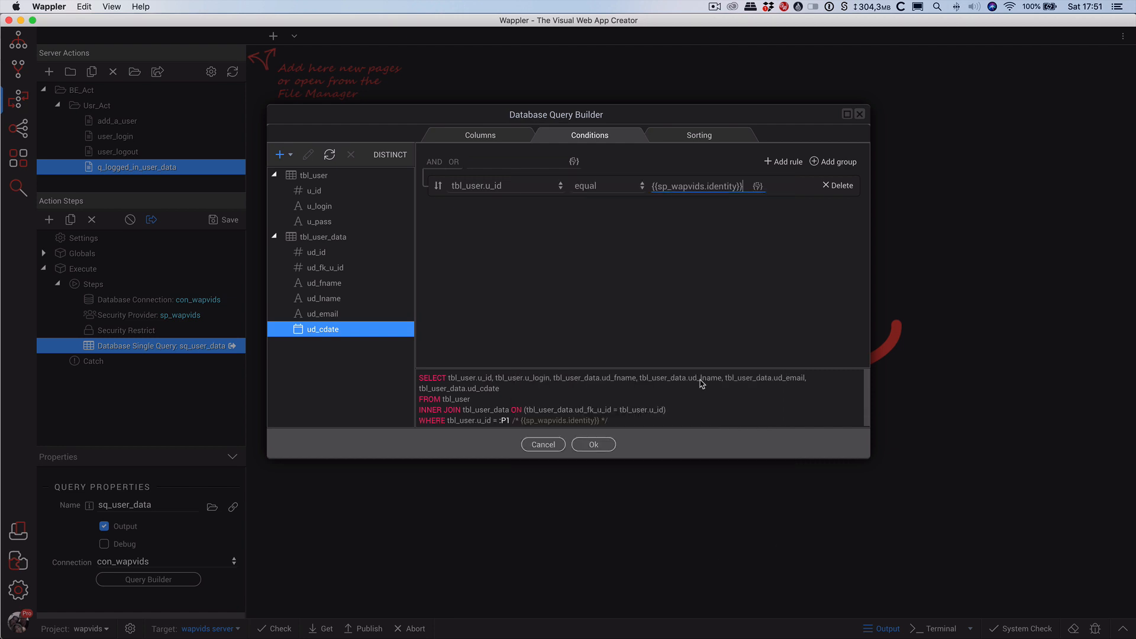
click(593, 445)
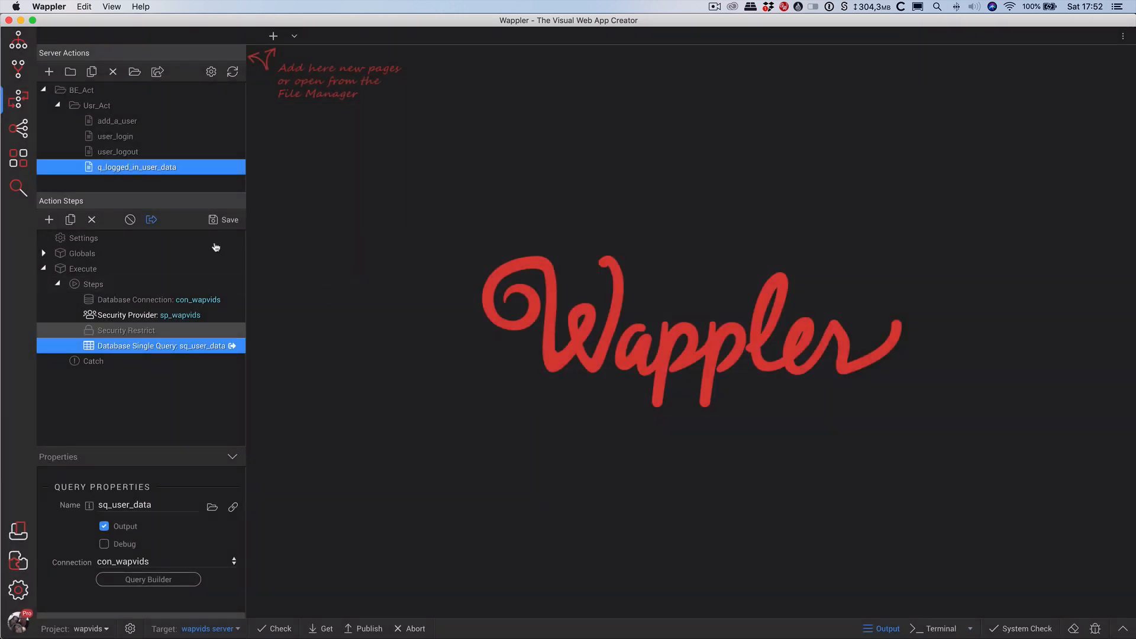
click(221, 220)
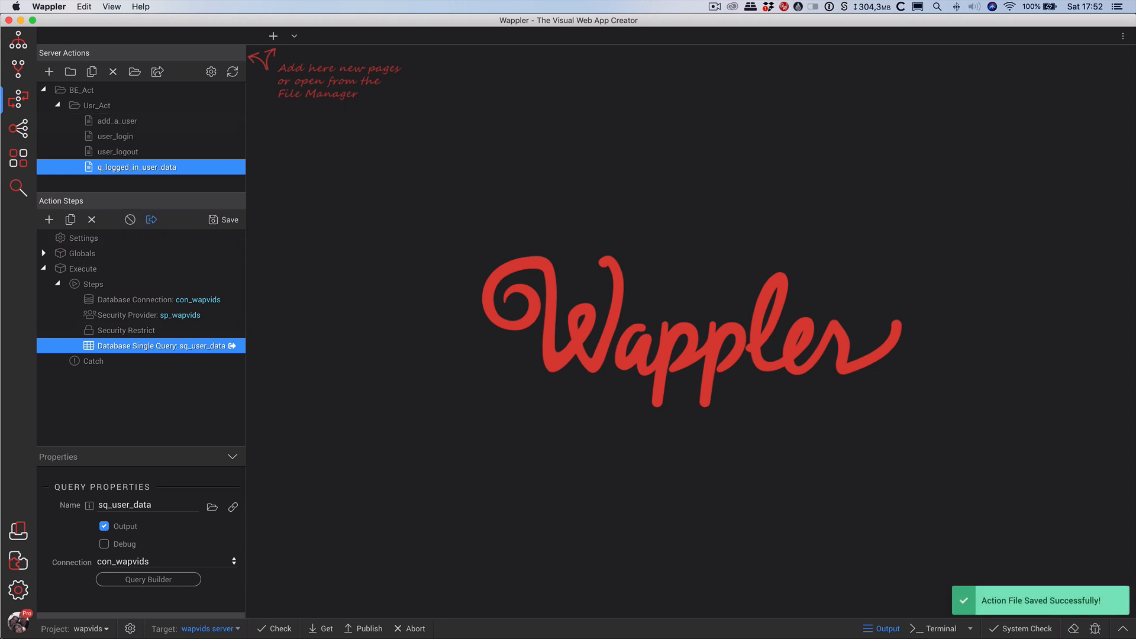
Open dashboard.php and insert a Server Connect with ID sc_logged_in_user_data.
click(18, 40)
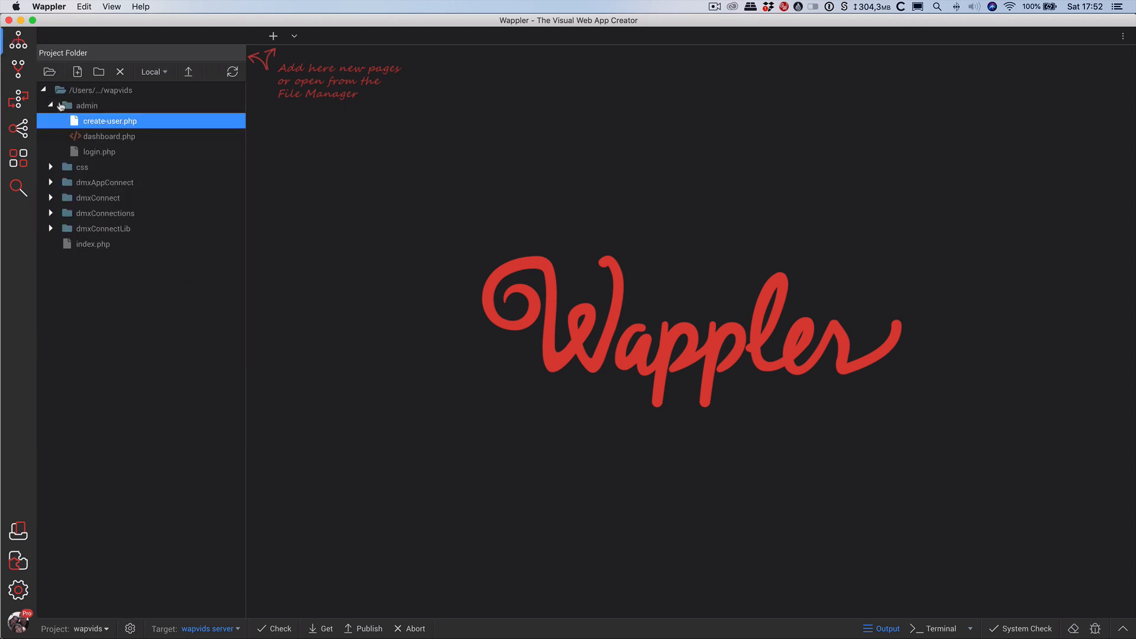
click(78, 138)
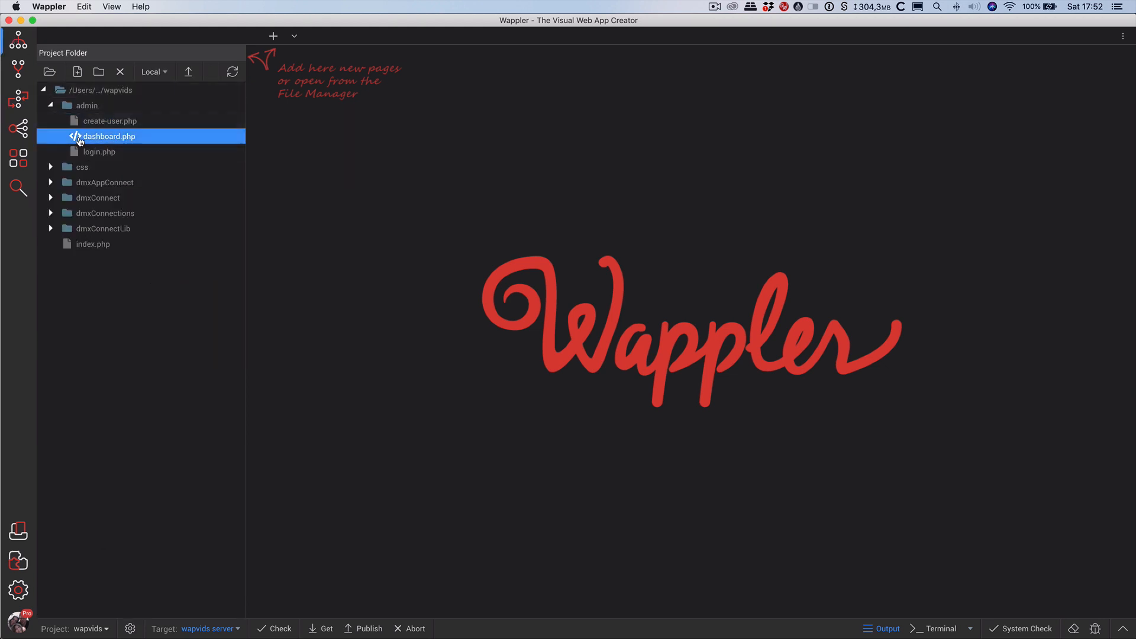
double_click(79, 140)
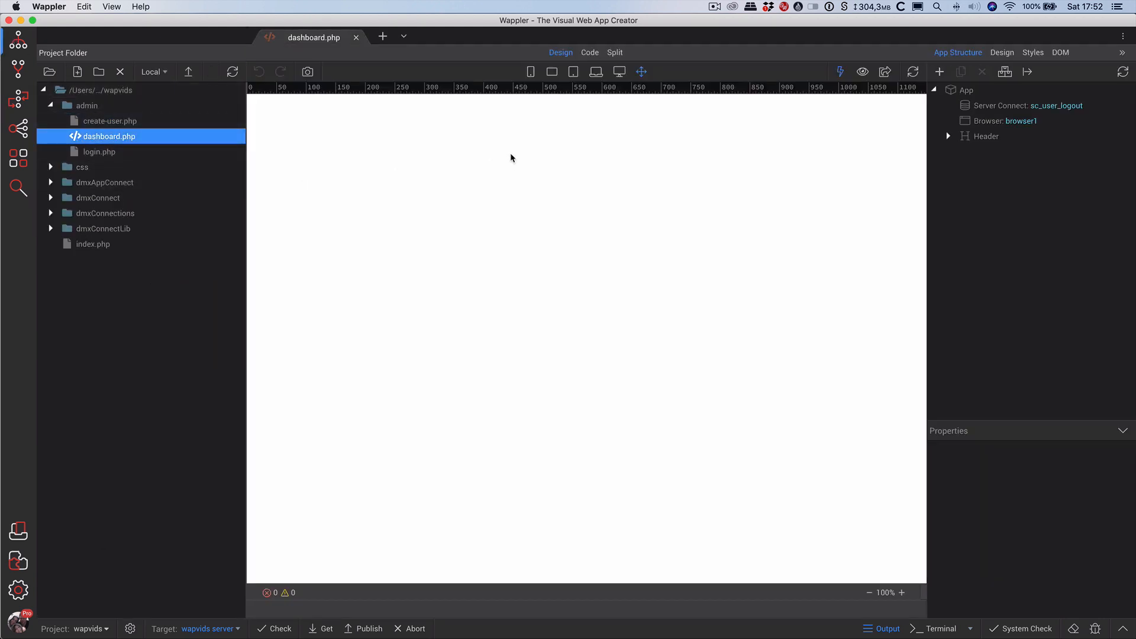
click(1006, 110)
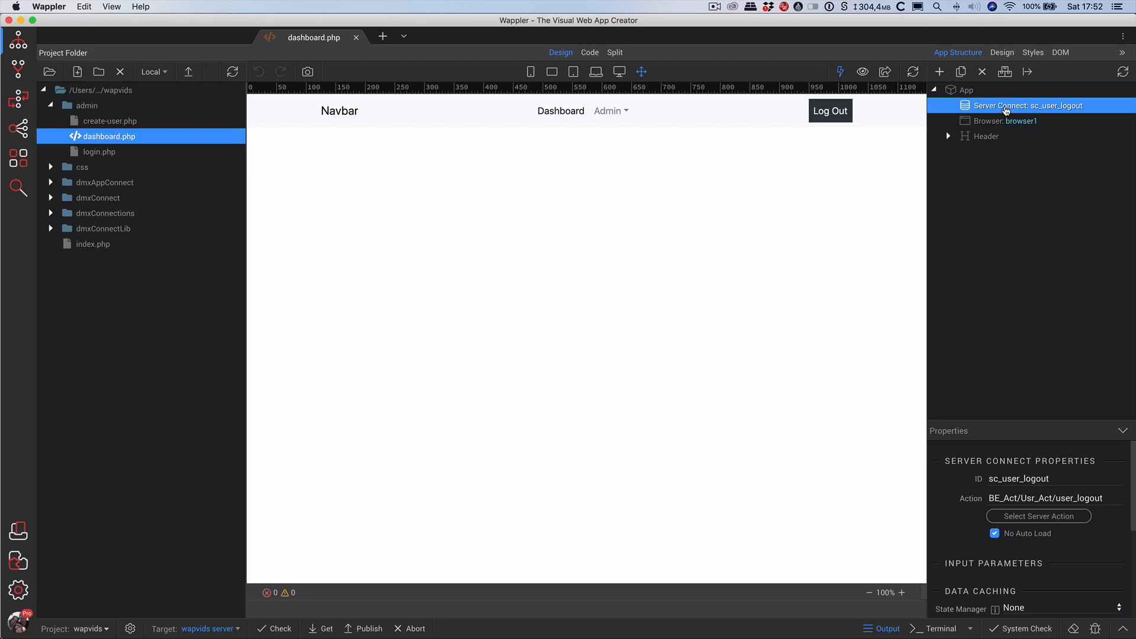
right_click(1006, 111)
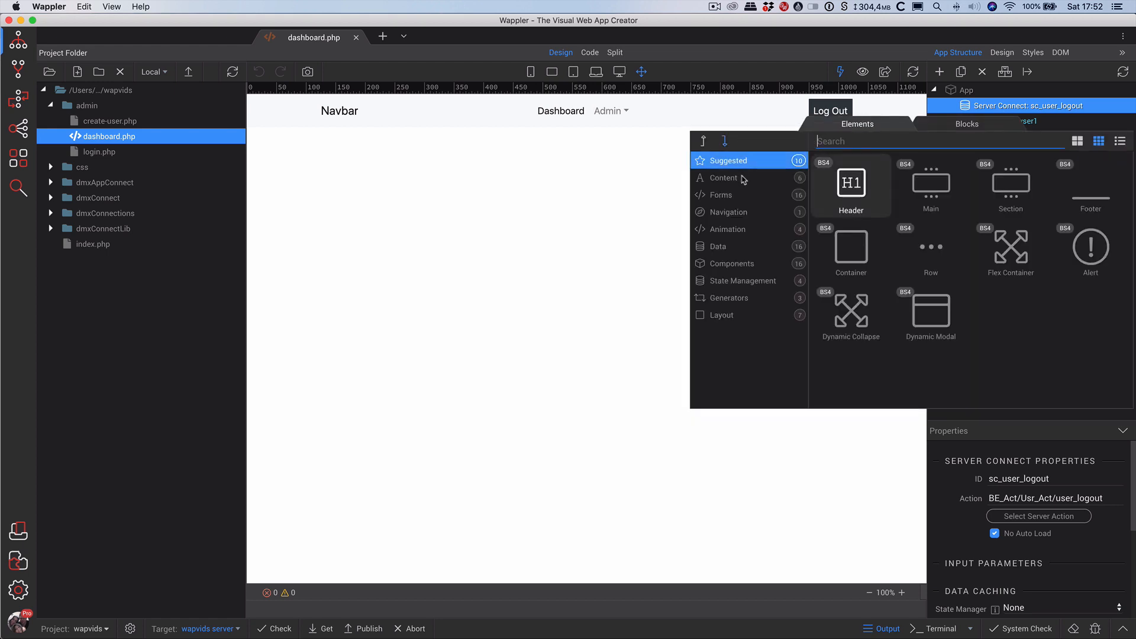
click(743, 247)
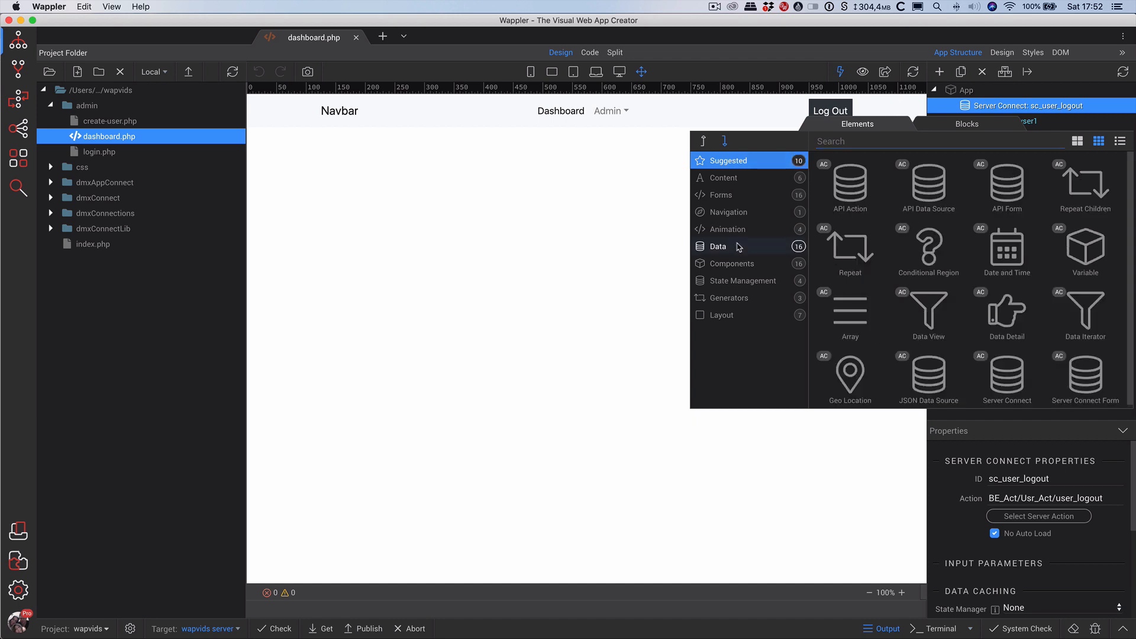
click(1006, 375)
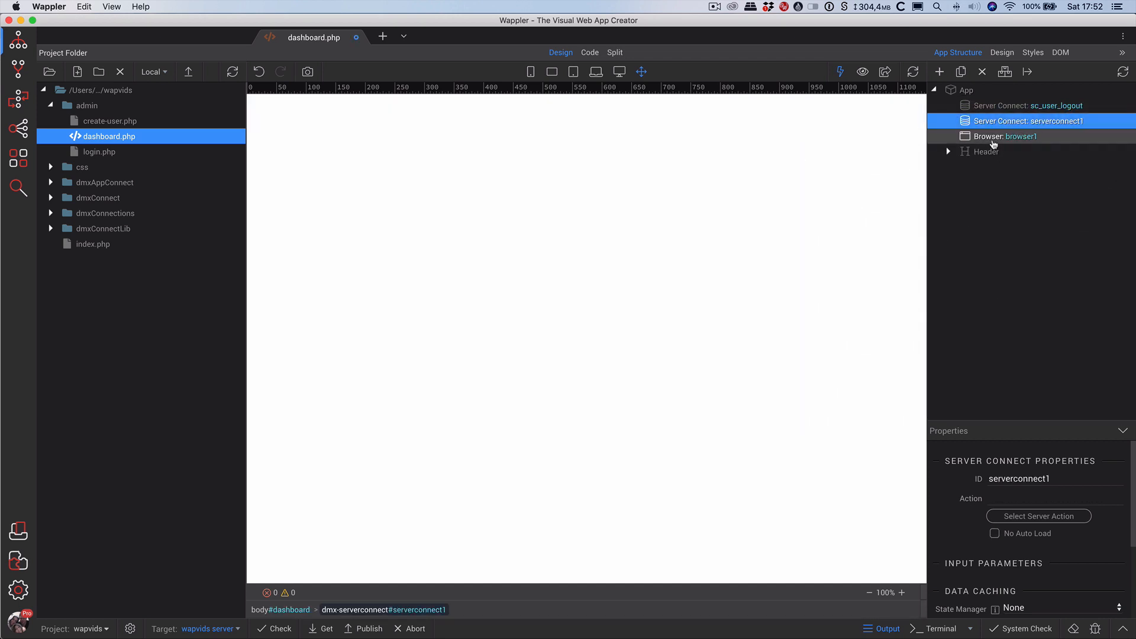
click(979, 476)
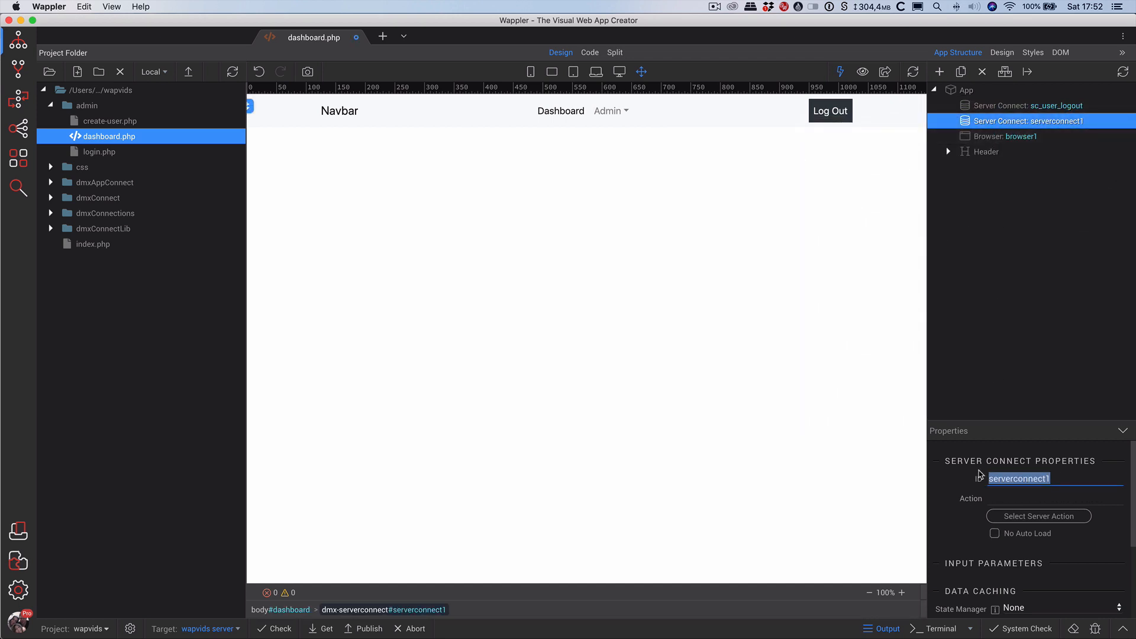
text(sc_logged_in_user_data)
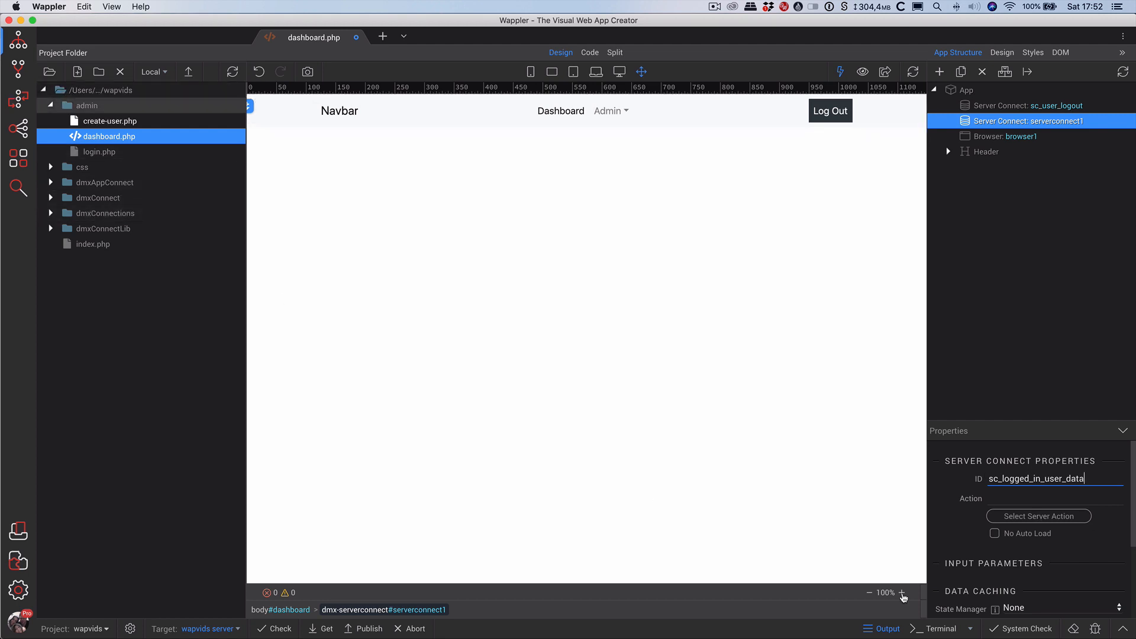
key(Tab)
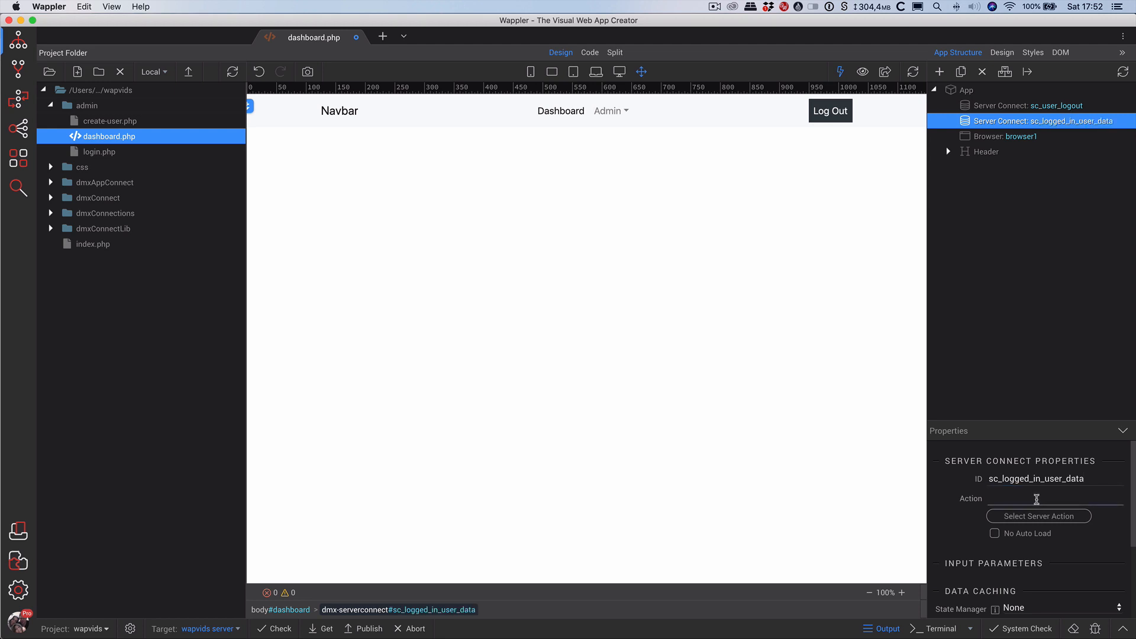
Set its server action to BE_Act/Usr_Act/q_logged_in_user_data.
click(1036, 514)
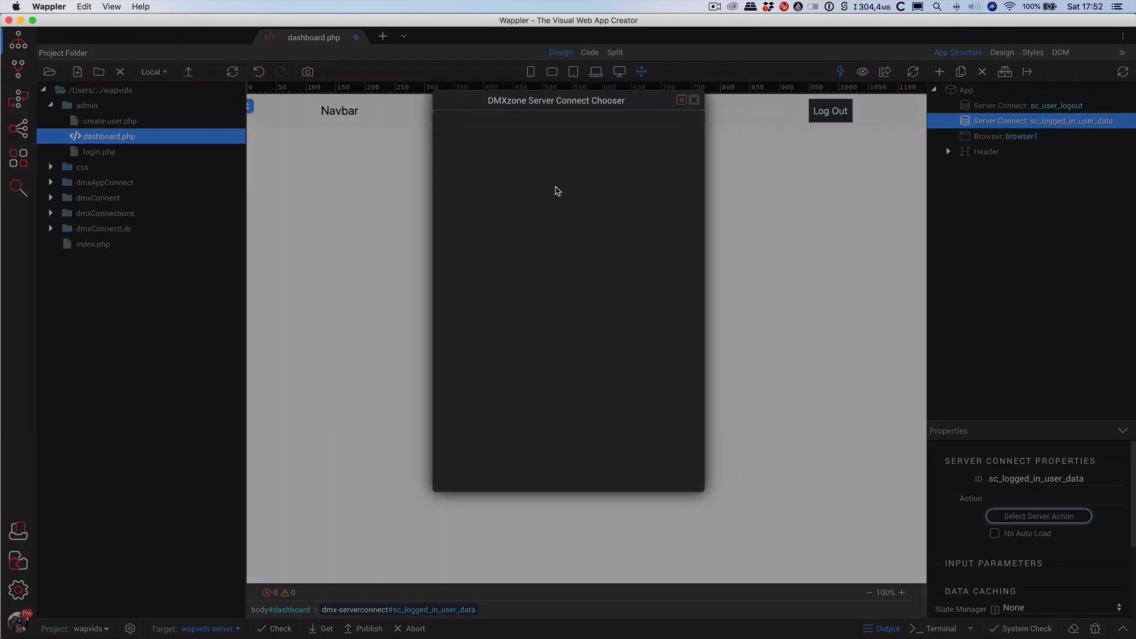
double_click(473, 160)
double_click(473, 175)
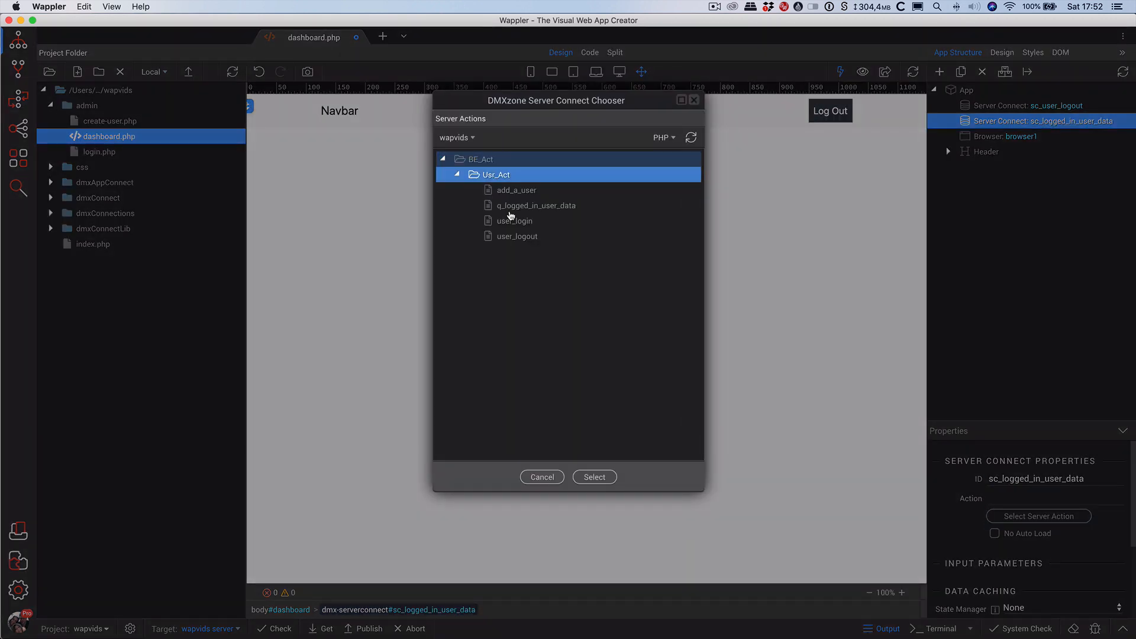
click(540, 209)
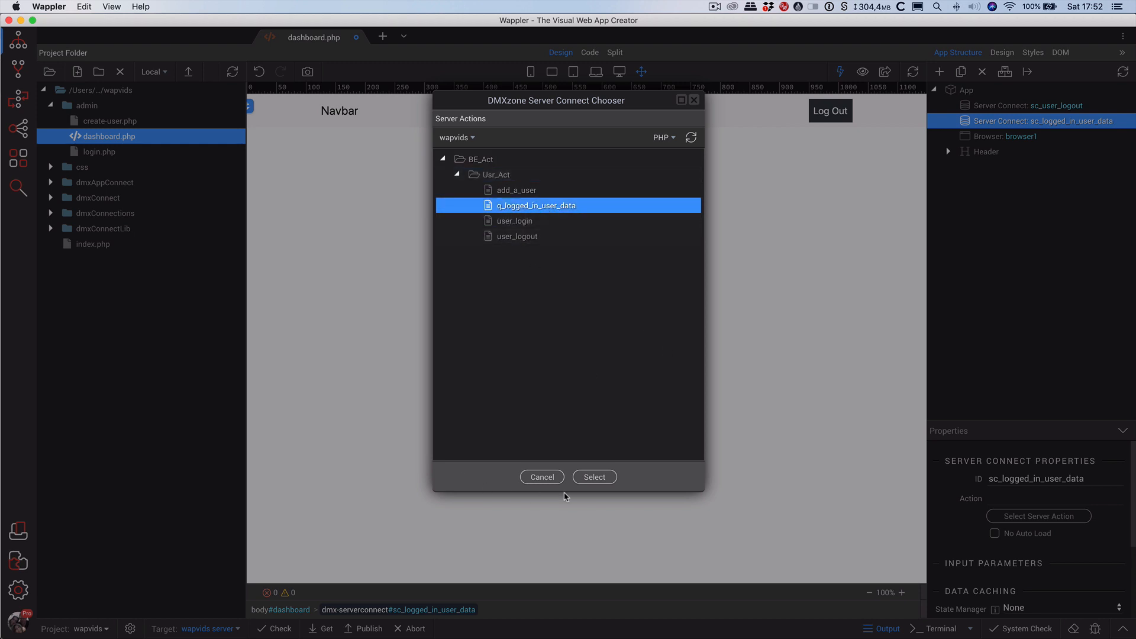
click(593, 478)
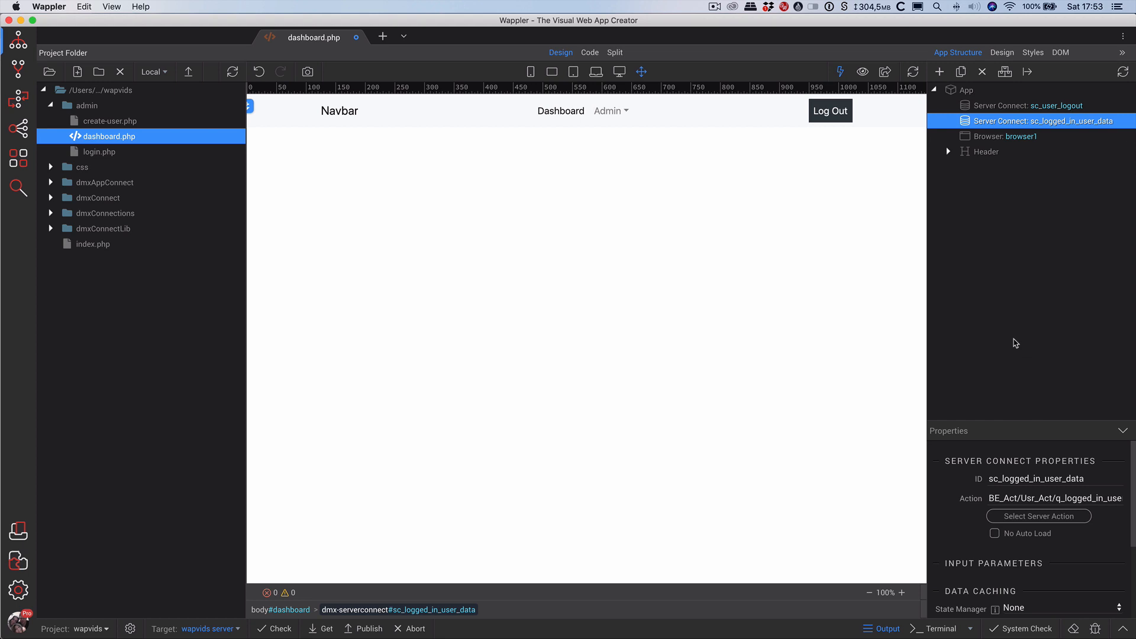
Insert a Container after the Header, nesting a Row, a Column and a Title heading.
right_click(979, 153)
click(724, 187)
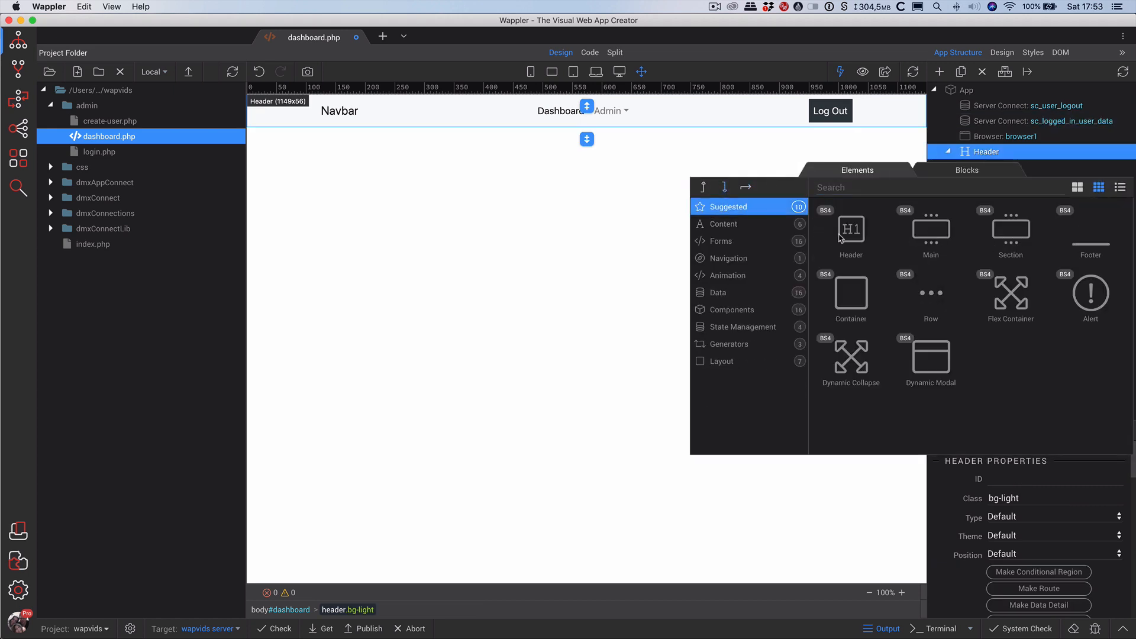
click(856, 300)
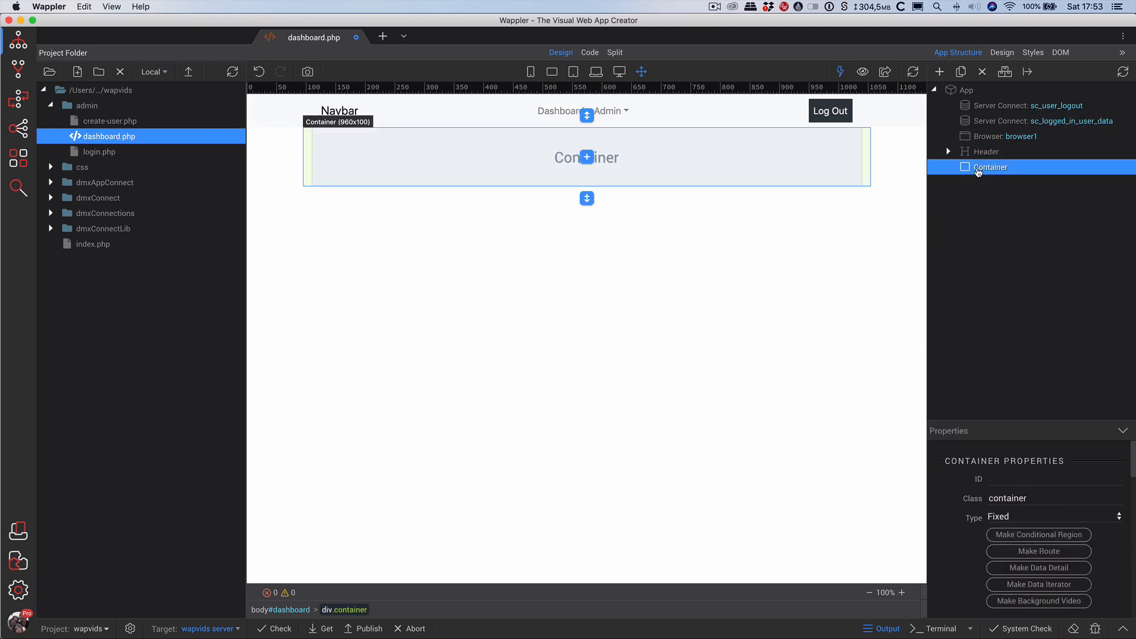
right_click(977, 170)
click(868, 256)
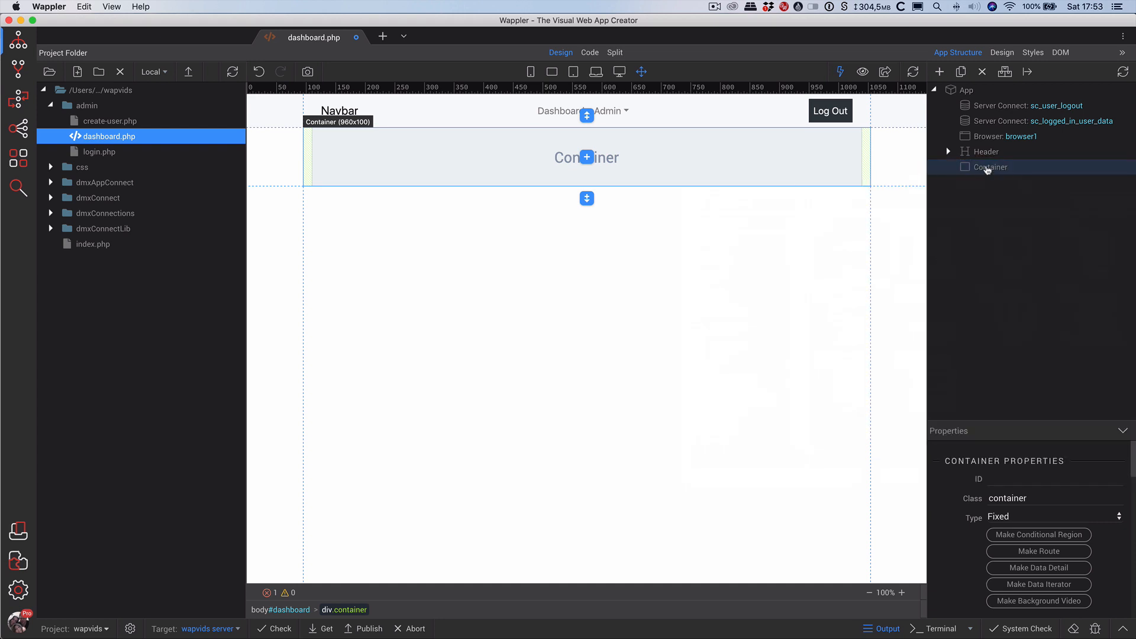
right_click(995, 180)
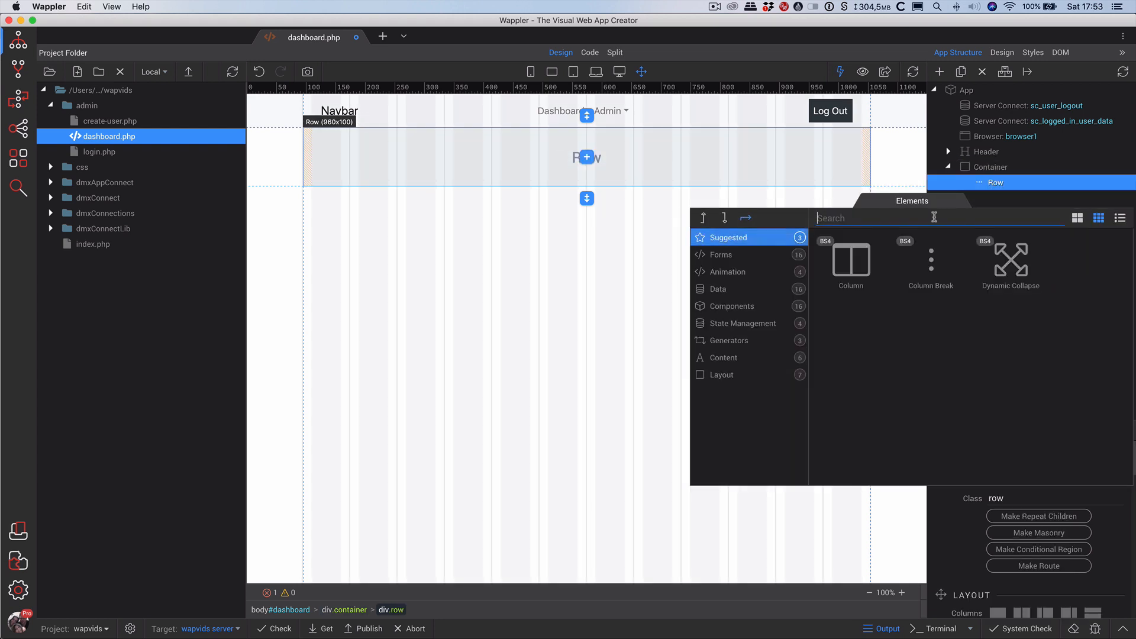
click(848, 266)
right_click(1006, 197)
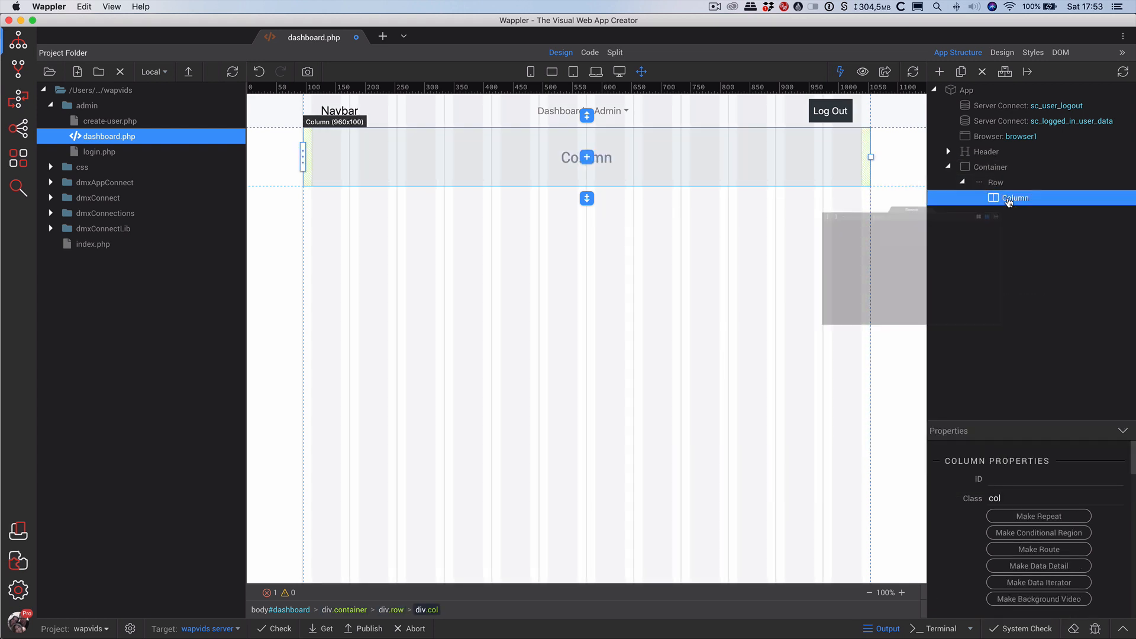
click(731, 270)
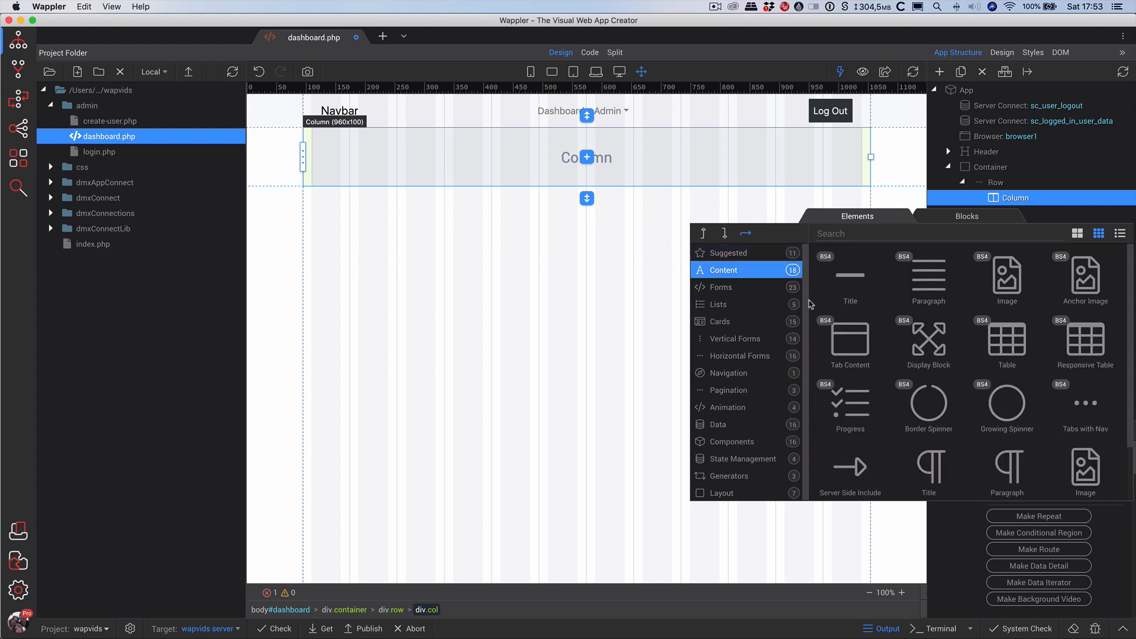
click(868, 288)
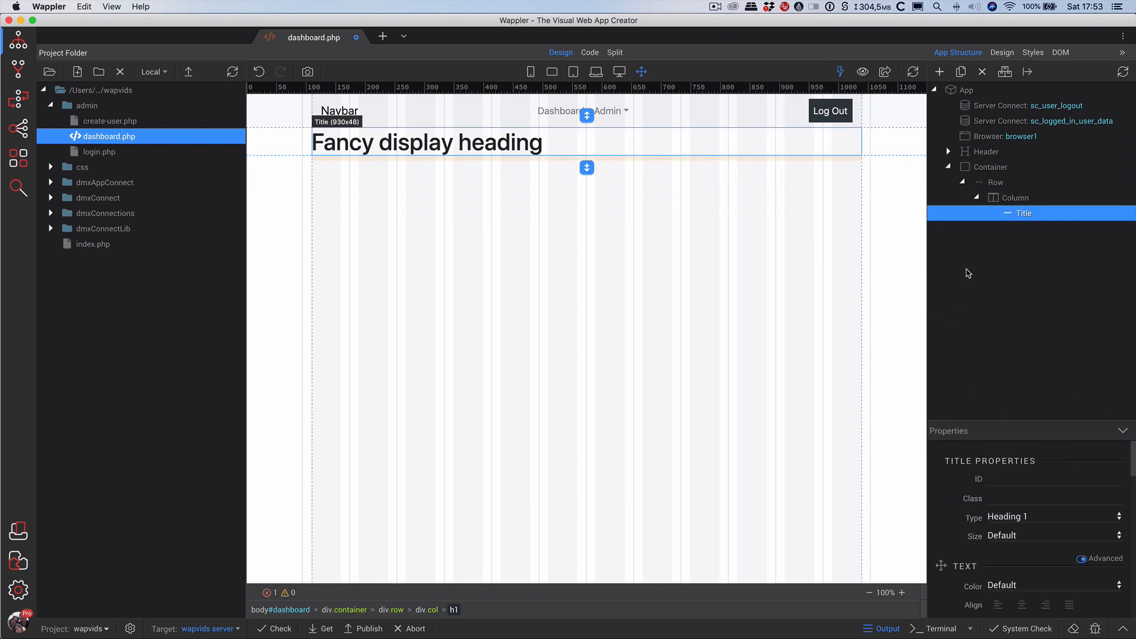
Change the heading text to 'Welcome xxx xxx' and open data bindings for the first xxx.
double_click(513, 144)
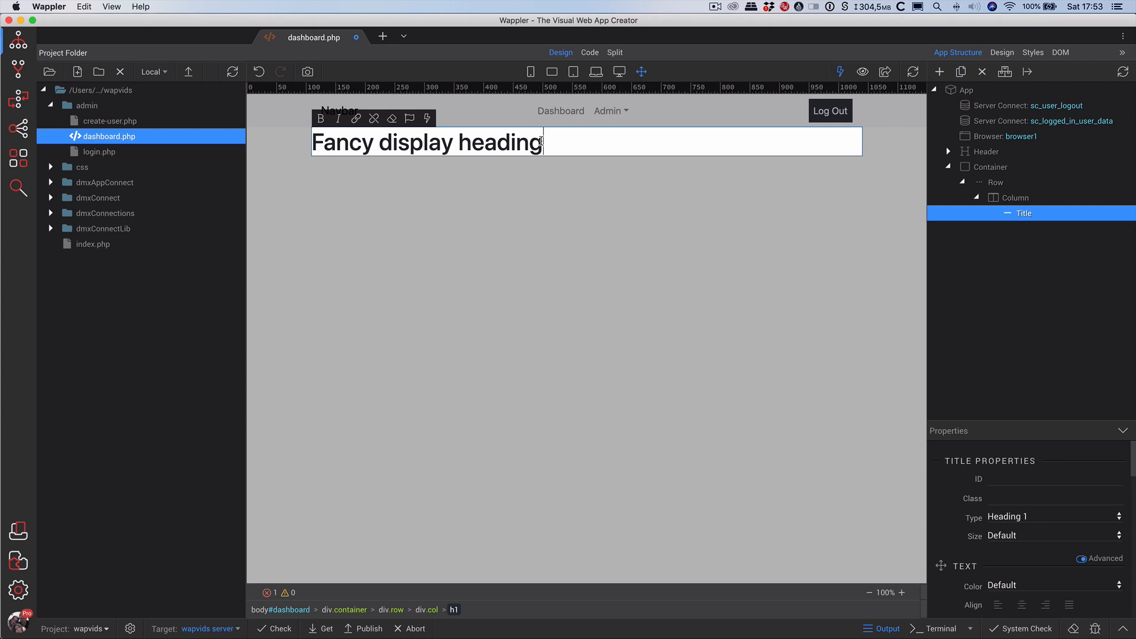
drag(541, 142, 314, 137)
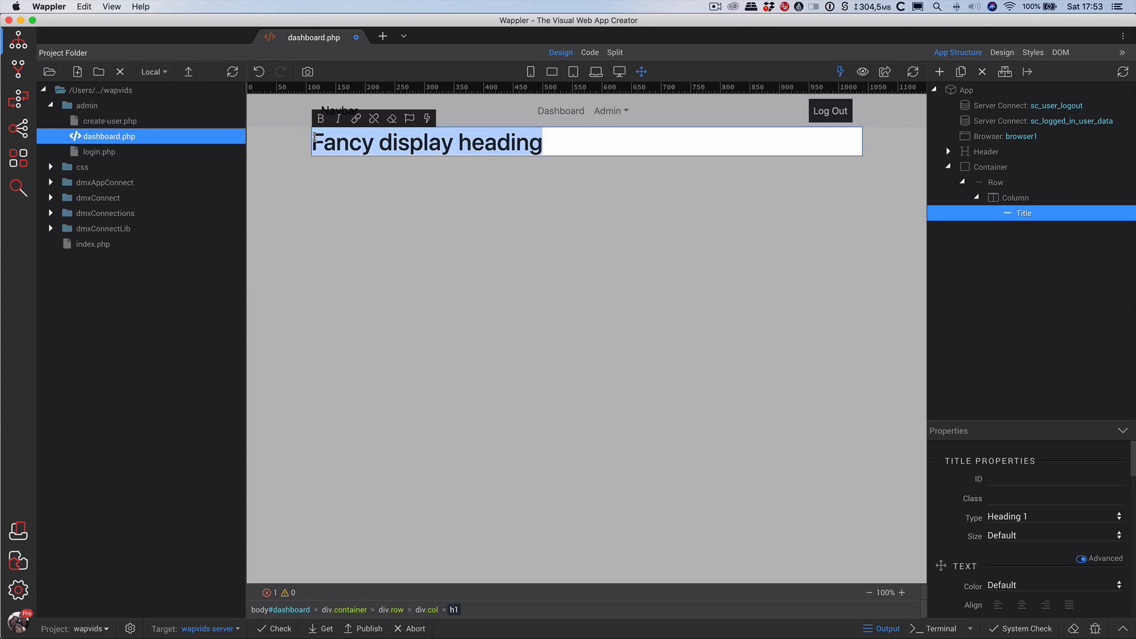
text(The)
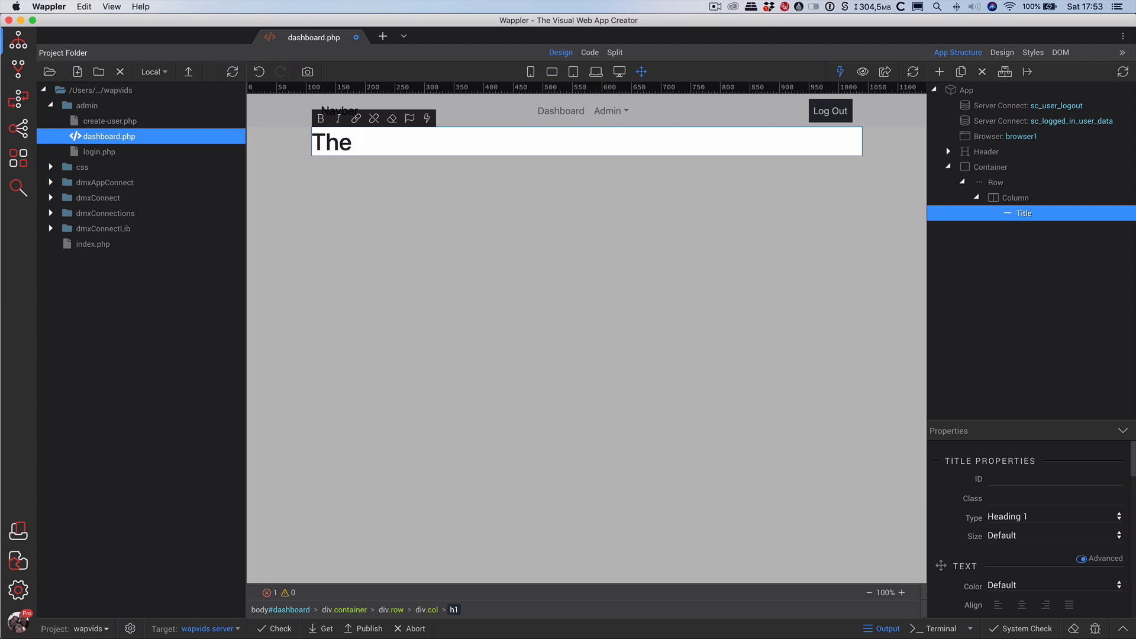
key(BackSpace)
key(BackSpace)
key(BackSpace)
text(Welcom)
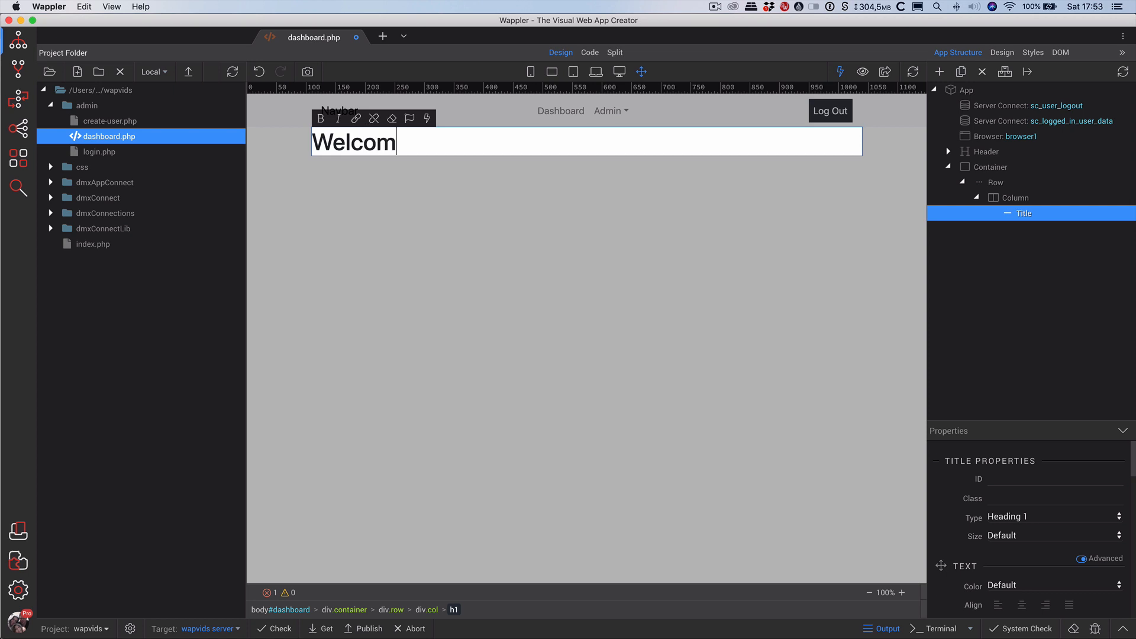
text(e xxx xxx)
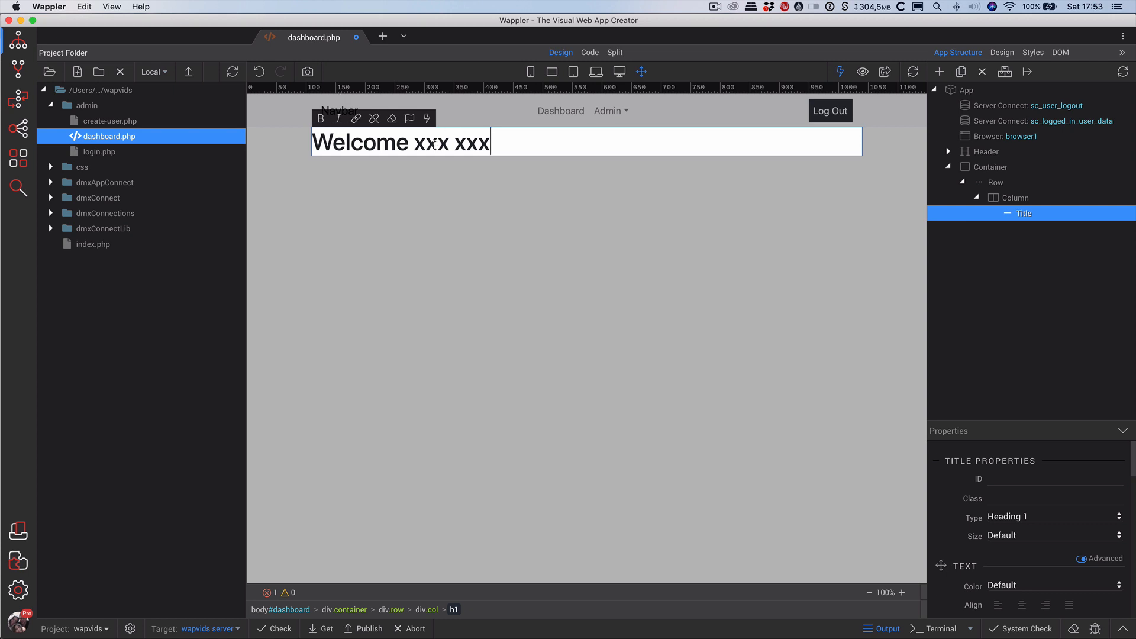
double_click(434, 144)
click(427, 119)
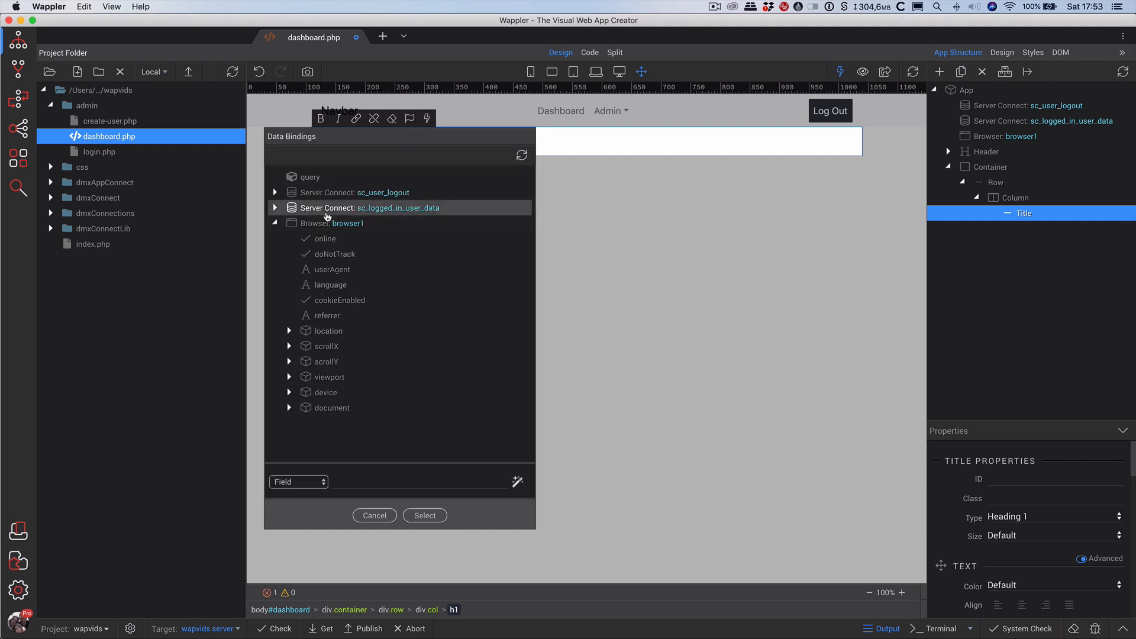
Bind the heading's first xxx placeholder to sc_logged_in_user_data > sq_user_data > ud_fname.
click(327, 212)
click(328, 225)
click(330, 239)
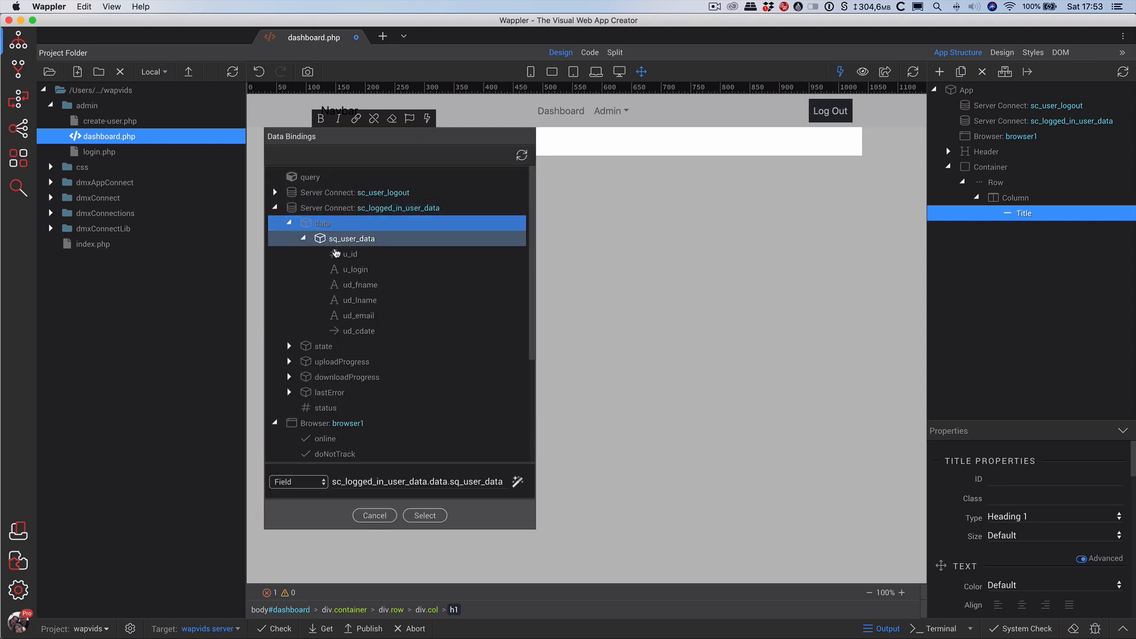
click(359, 286)
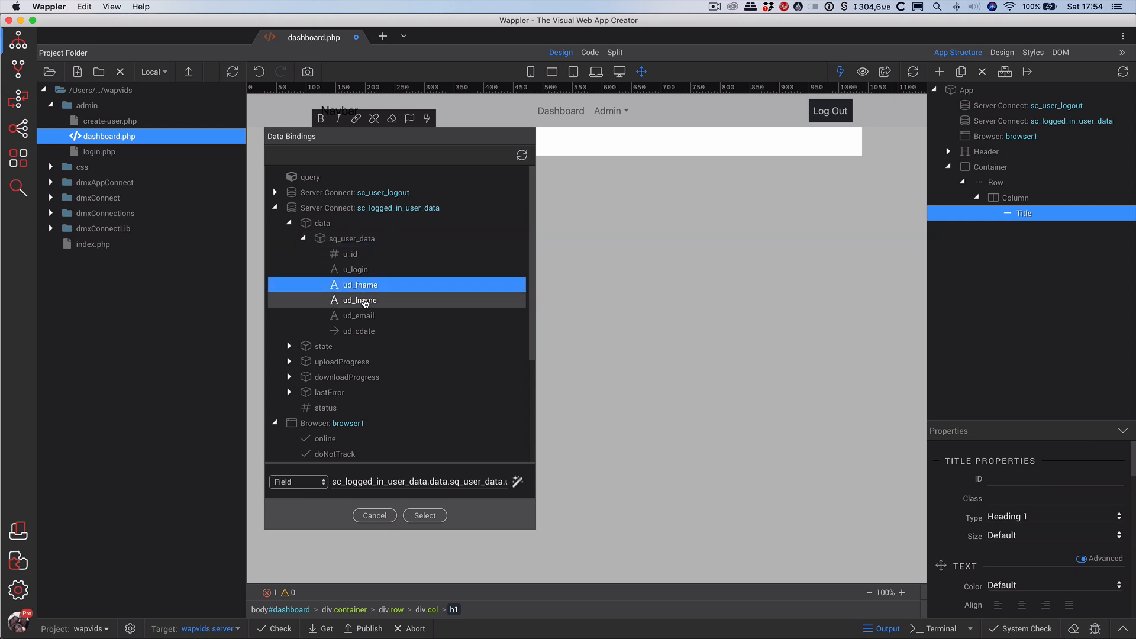
click(425, 516)
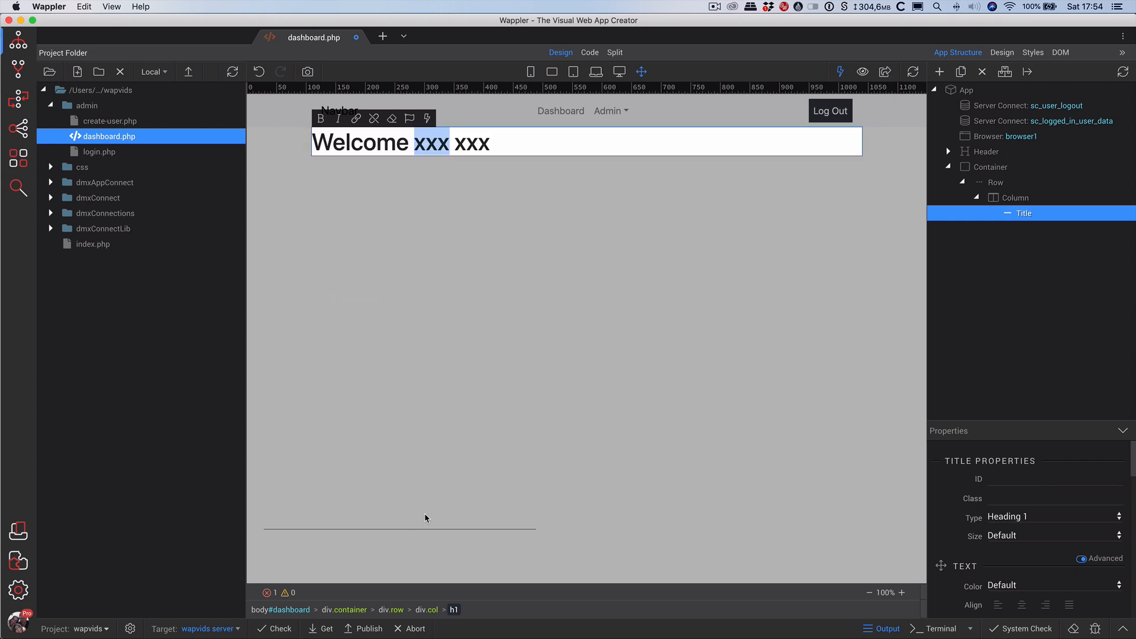
Bind the second xxx placeholder to ud_lname and finish editing the heading.
drag(388, 202, 384, 202)
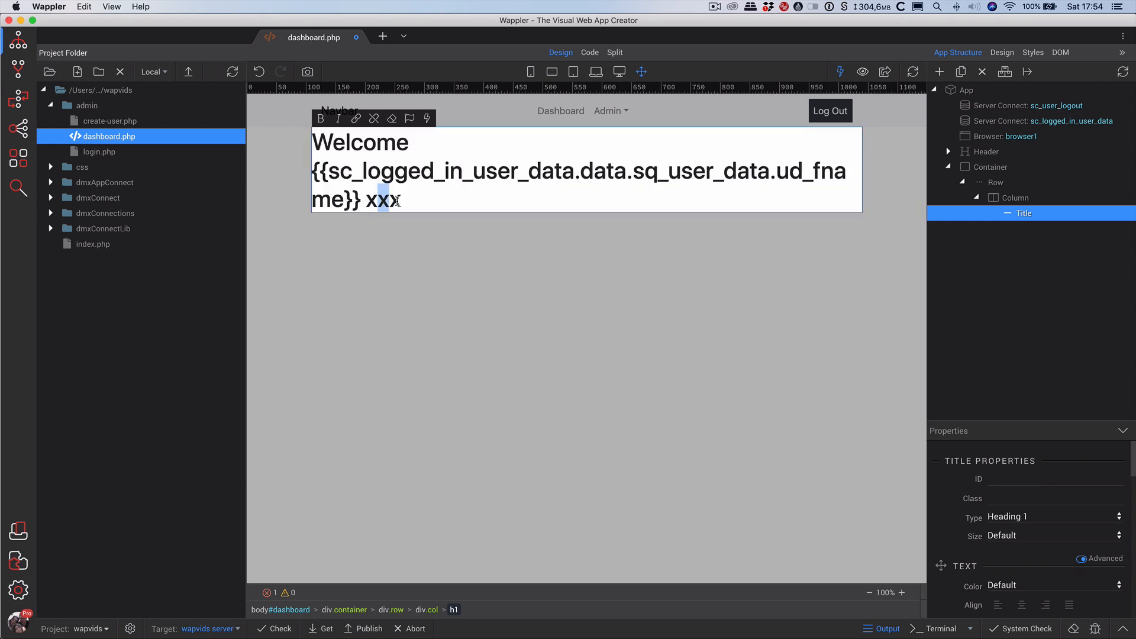
double_click(393, 202)
click(427, 118)
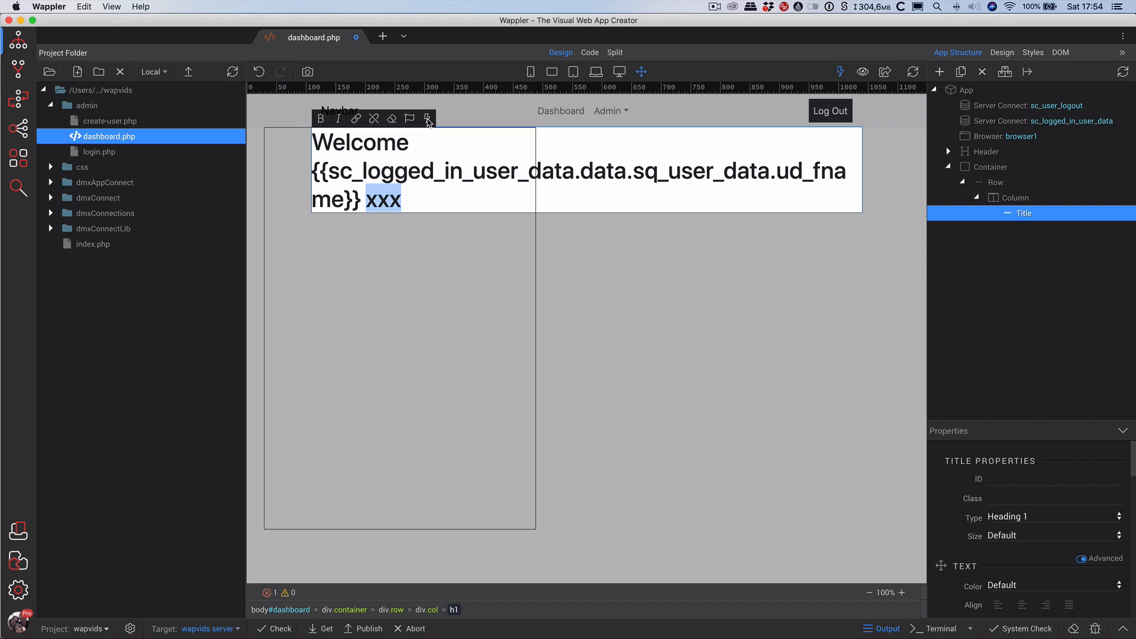
click(319, 210)
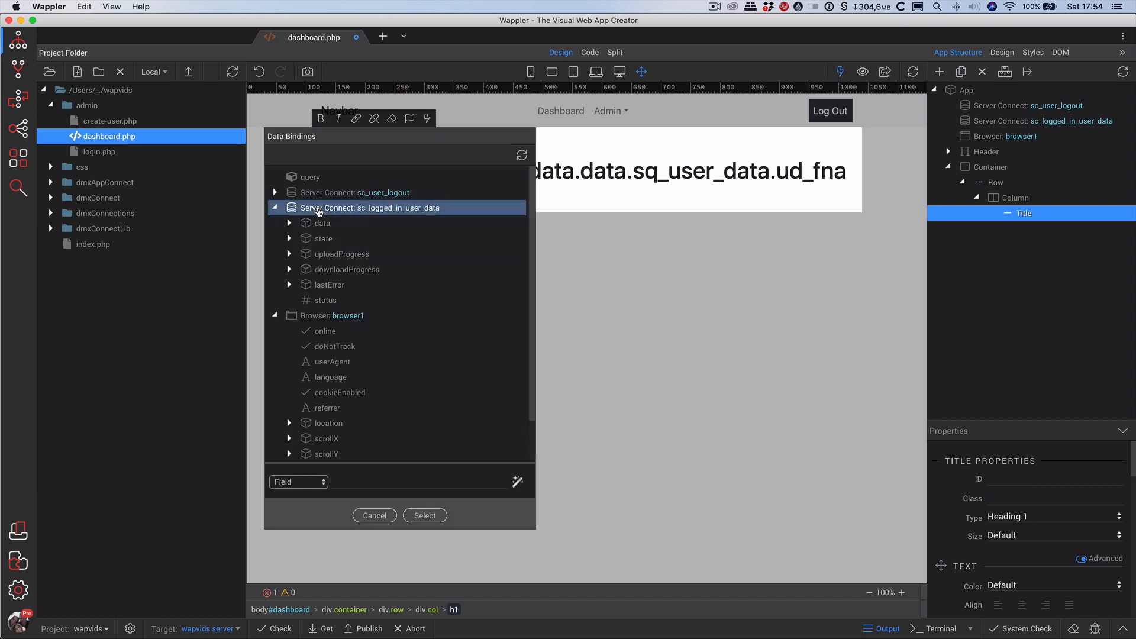
click(323, 224)
click(346, 239)
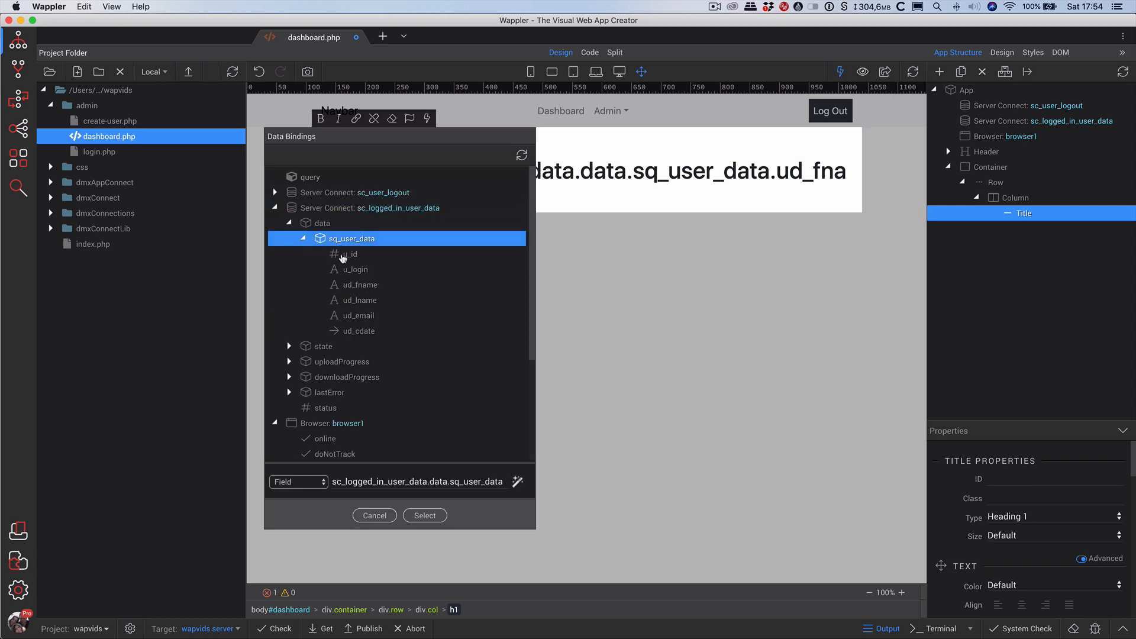
click(375, 302)
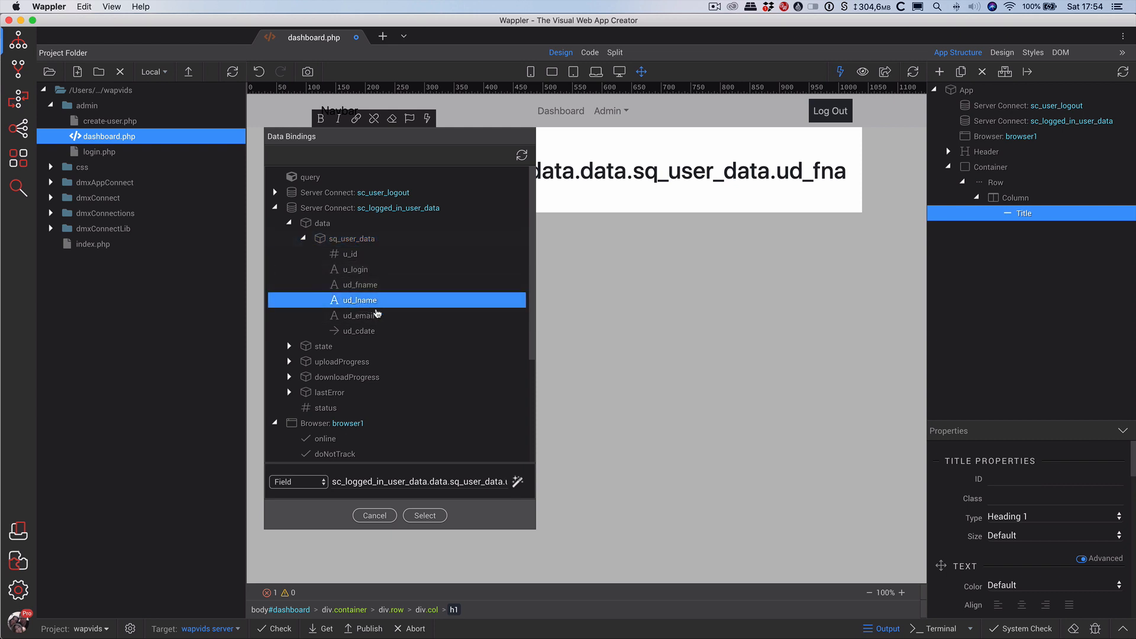
click(425, 516)
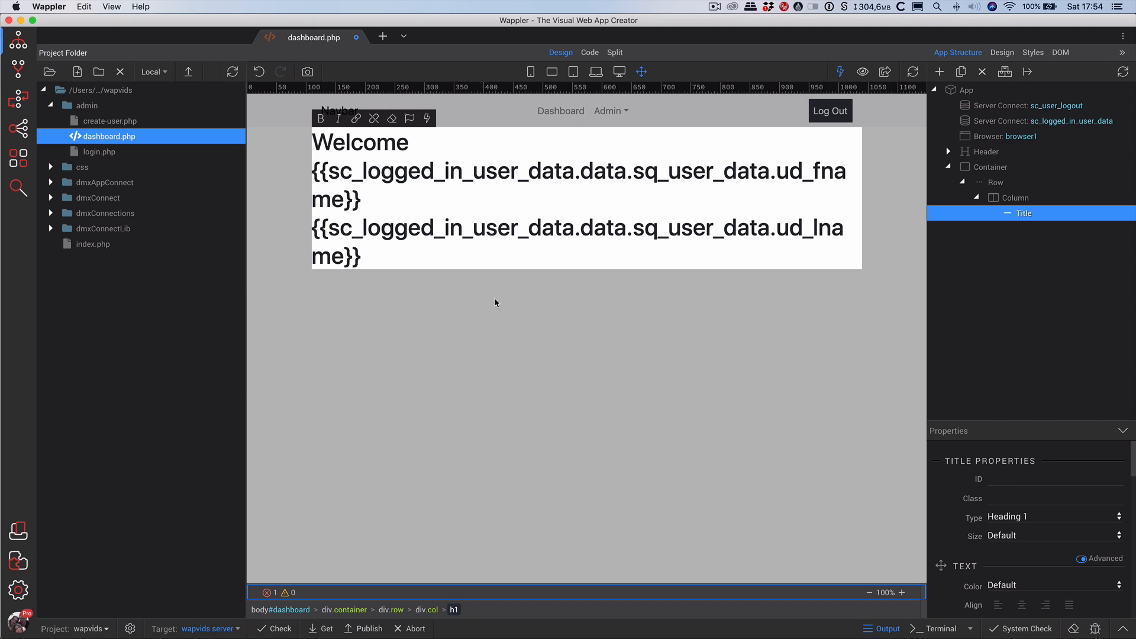
click(420, 263)
key(Escape)
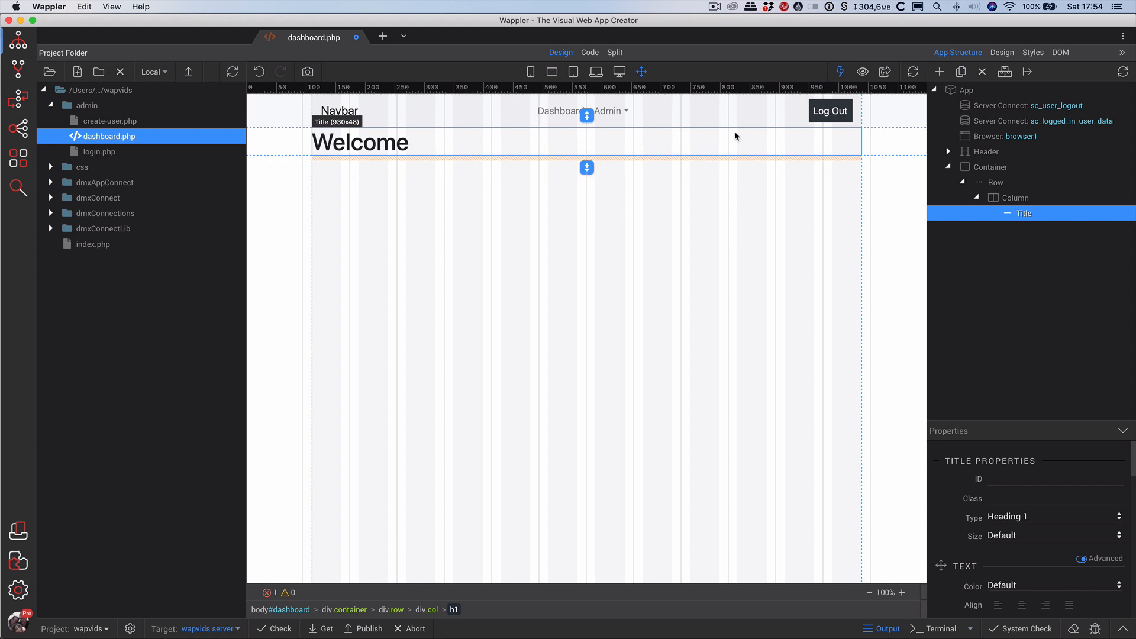
Toggle the App Connect data preview and design guides to check how the Welcome heading's name bindings display.
click(840, 72)
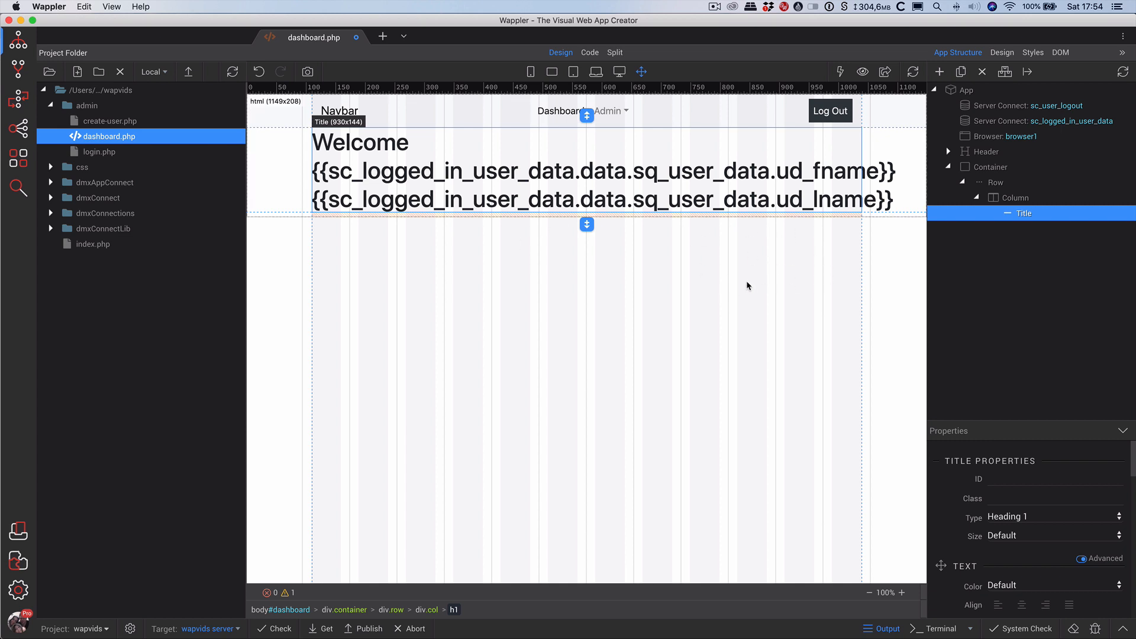
click(861, 72)
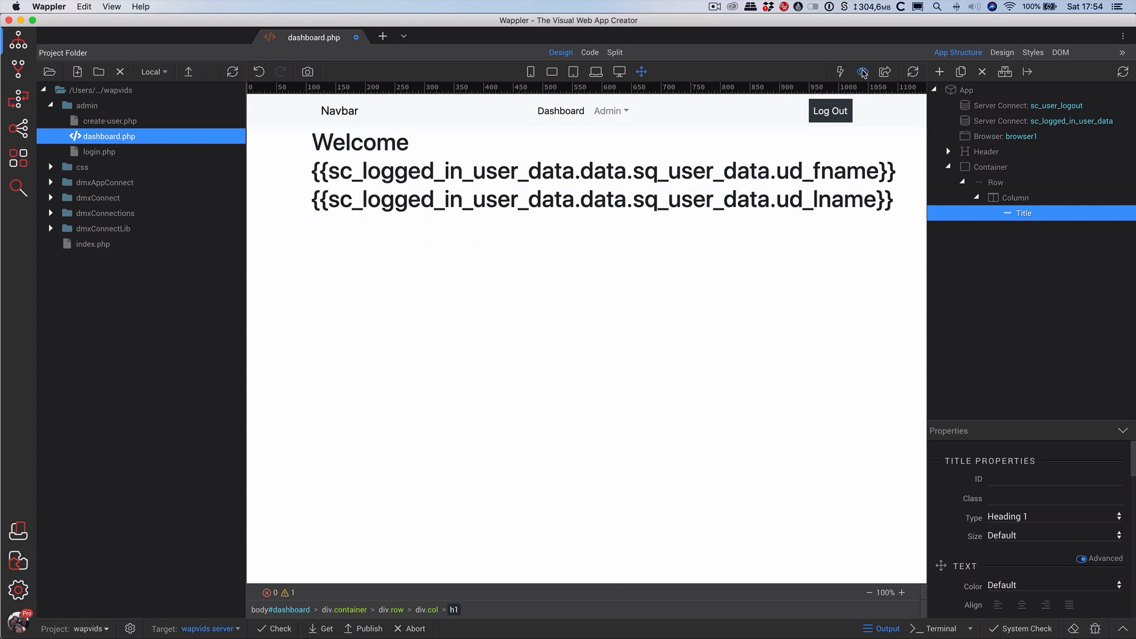
click(863, 72)
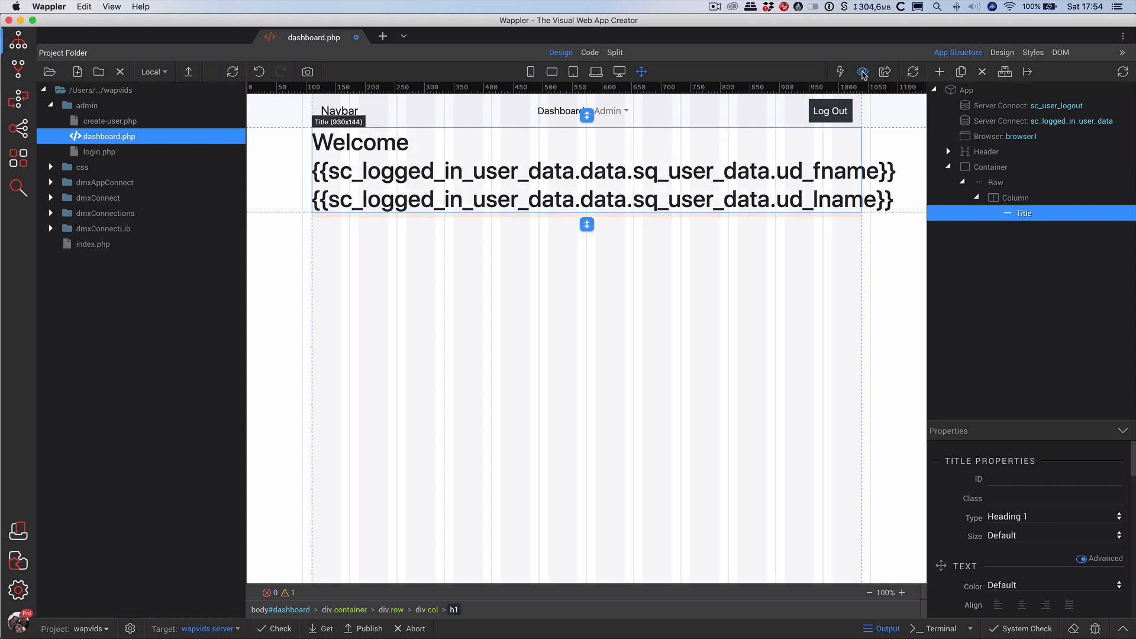
click(862, 74)
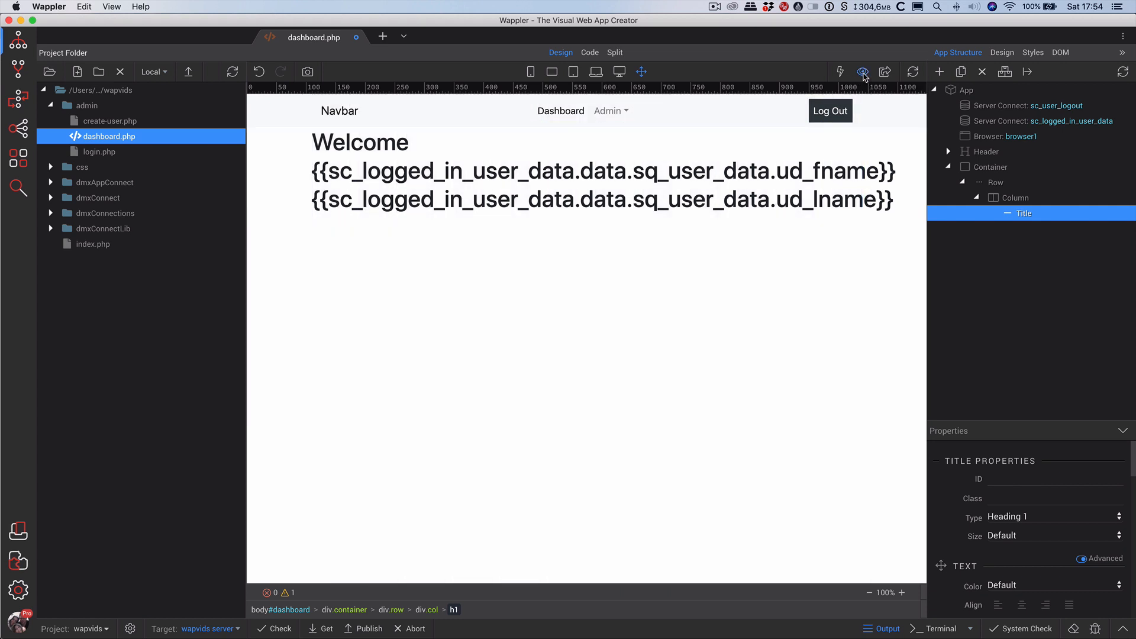
click(844, 73)
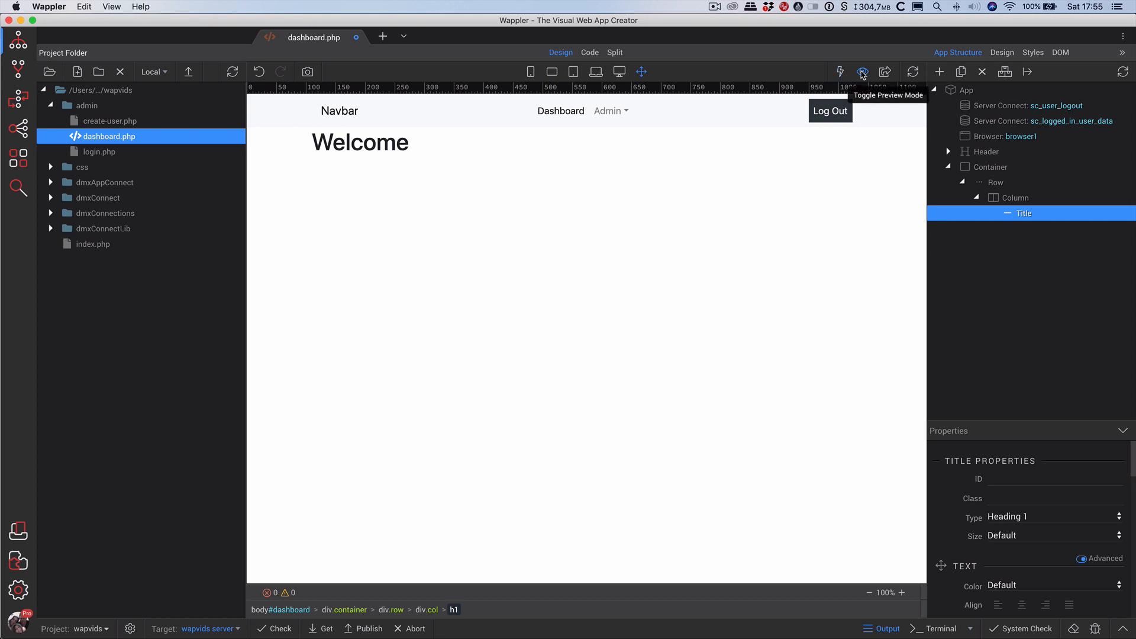
click(843, 73)
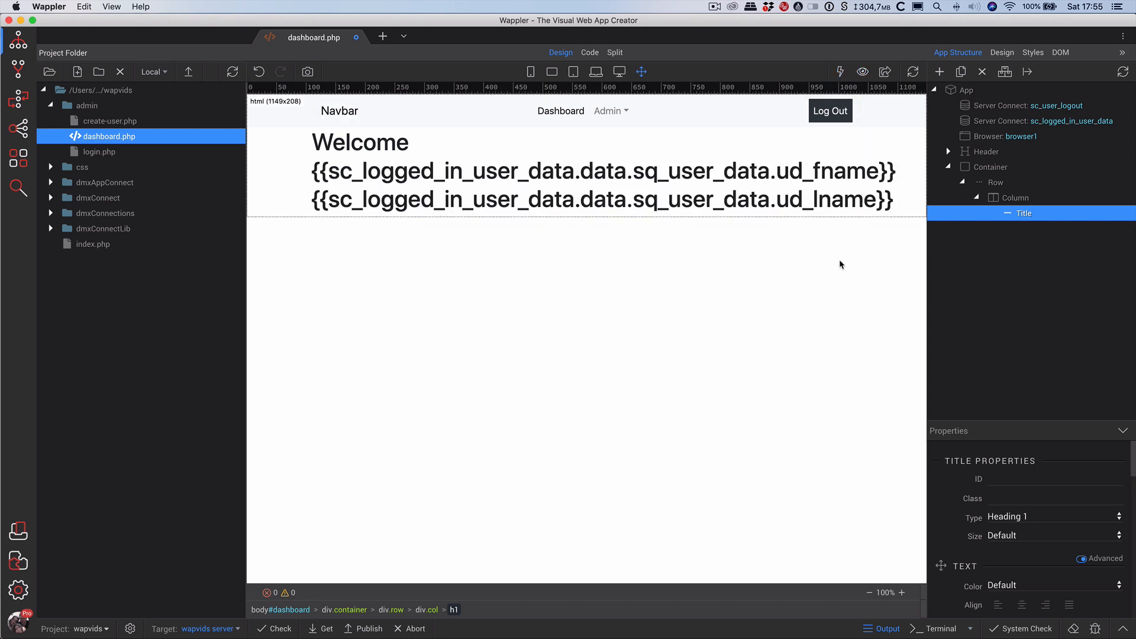
Insert a Content > Paragraph element after the Welcome heading title.
click(1024, 213)
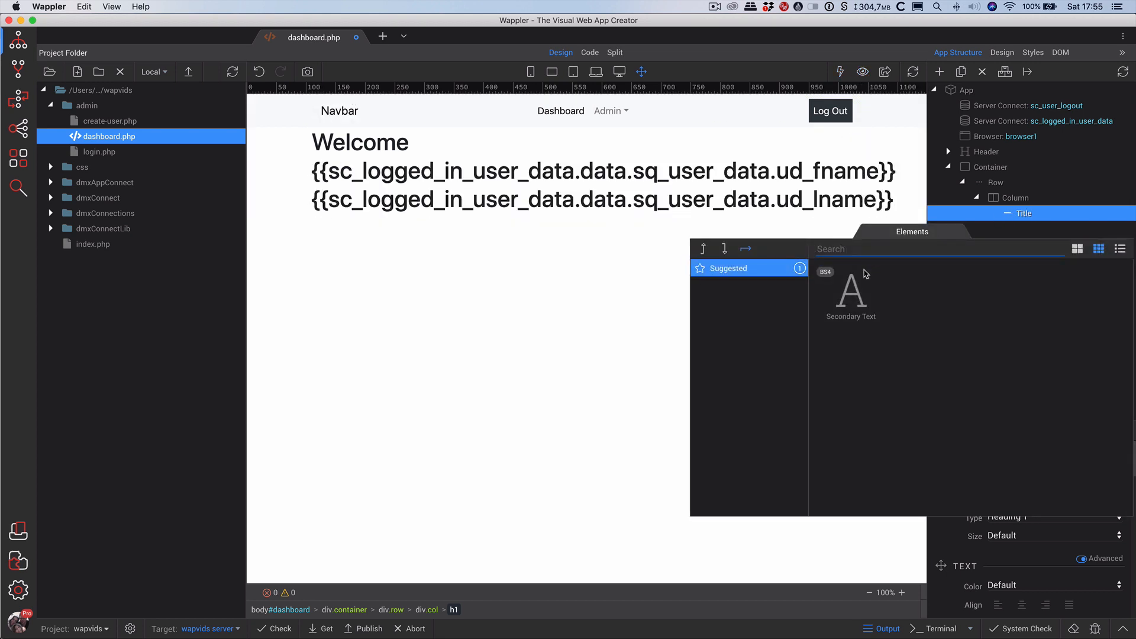
click(724, 248)
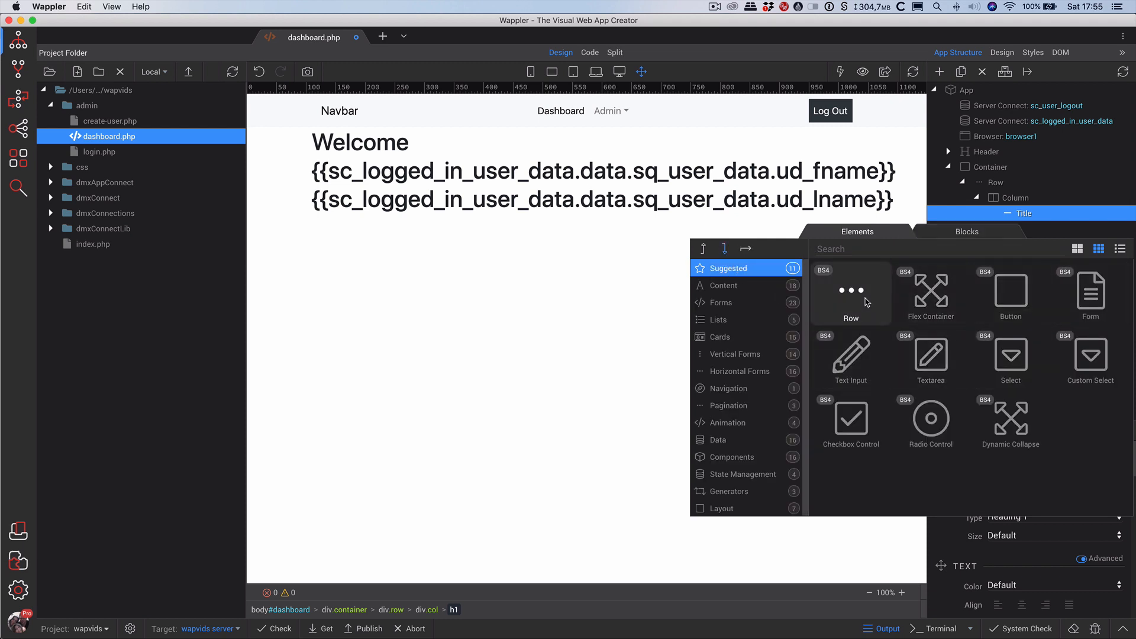
click(725, 286)
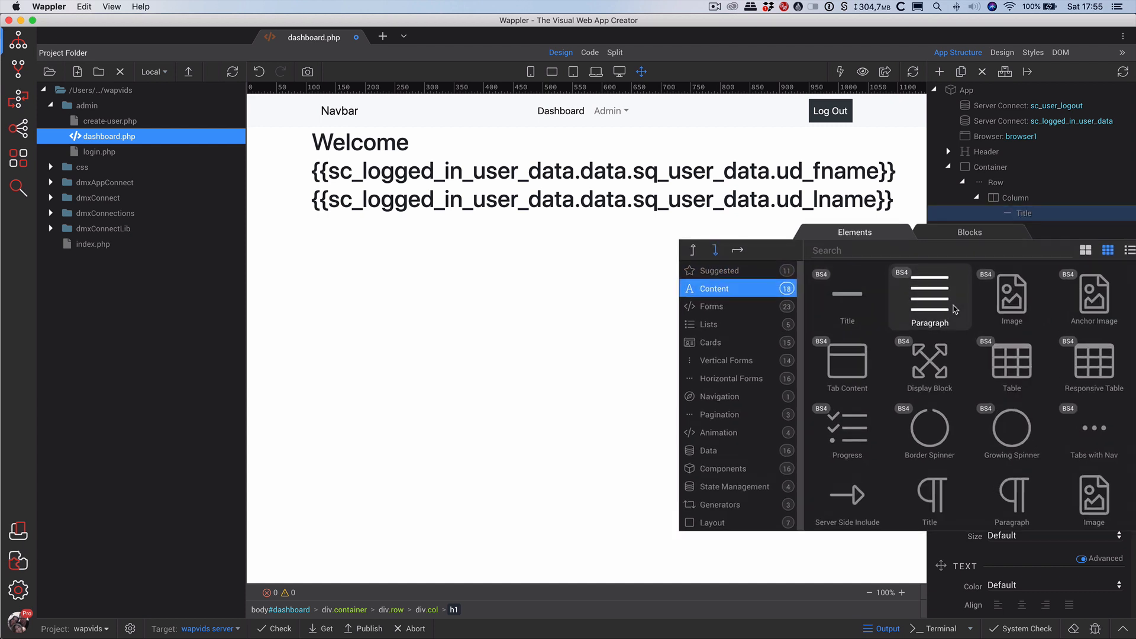
click(953, 309)
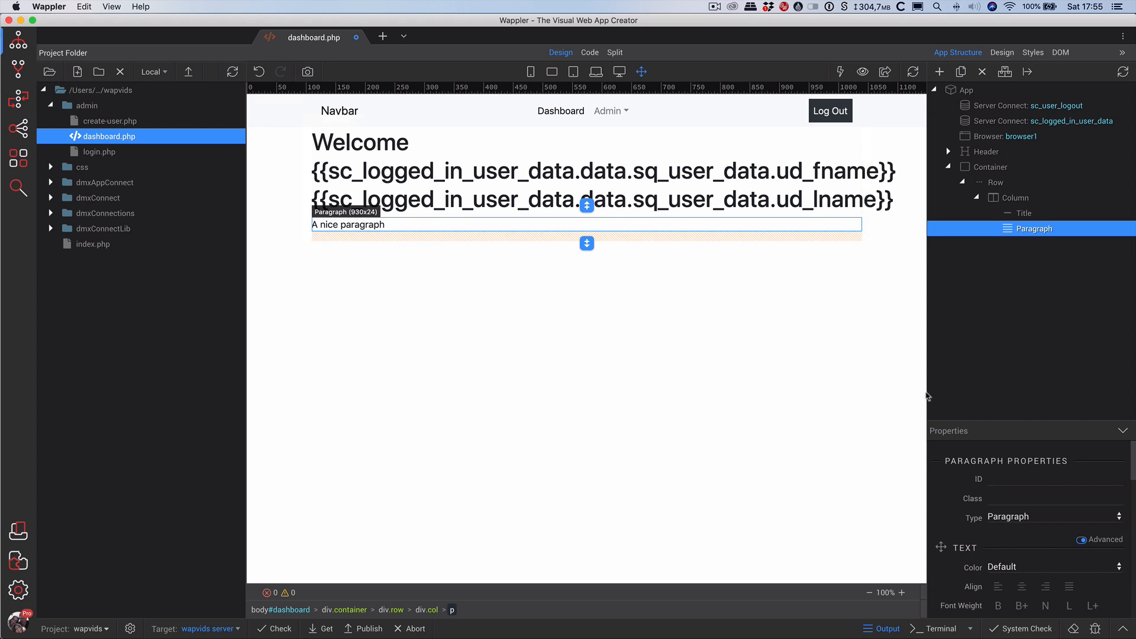
scroll(1032, 541, down, 5)
scroll(1032, 541, down, 6)
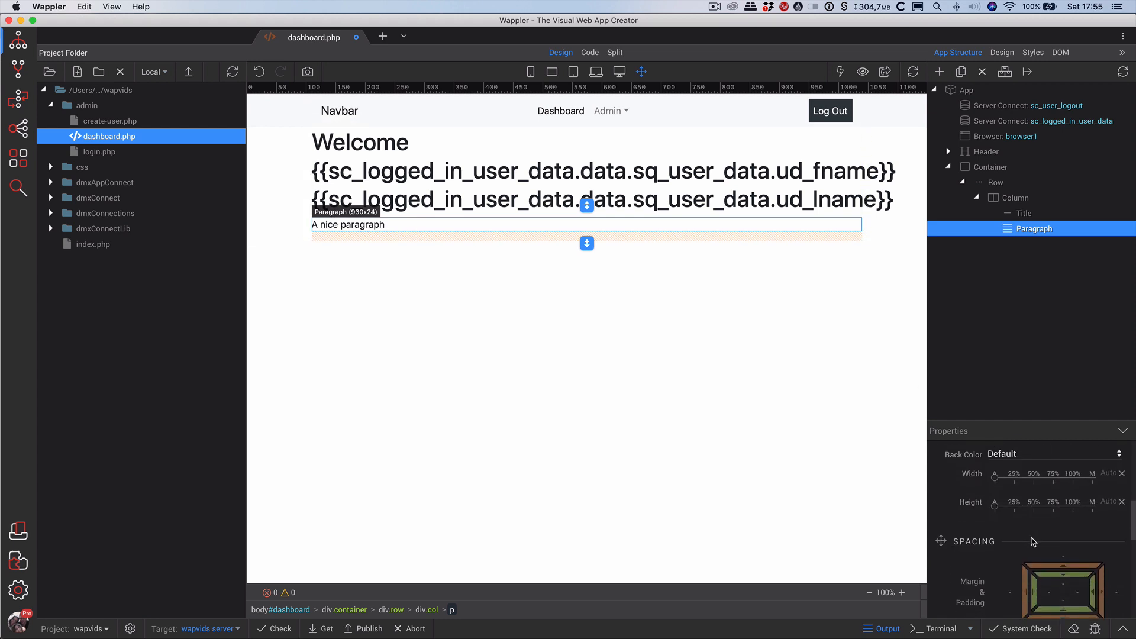
scroll(1032, 542, down, 4)
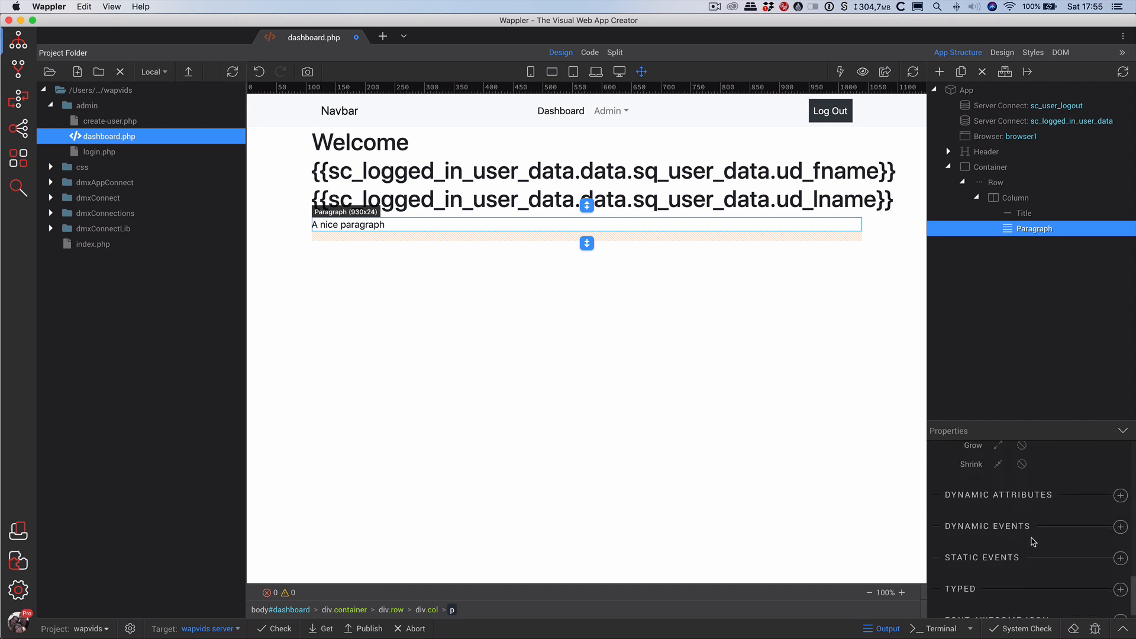
Give the paragraph an Inner Text dynamic attribute bound to sq_user_data's u_id.
click(1119, 483)
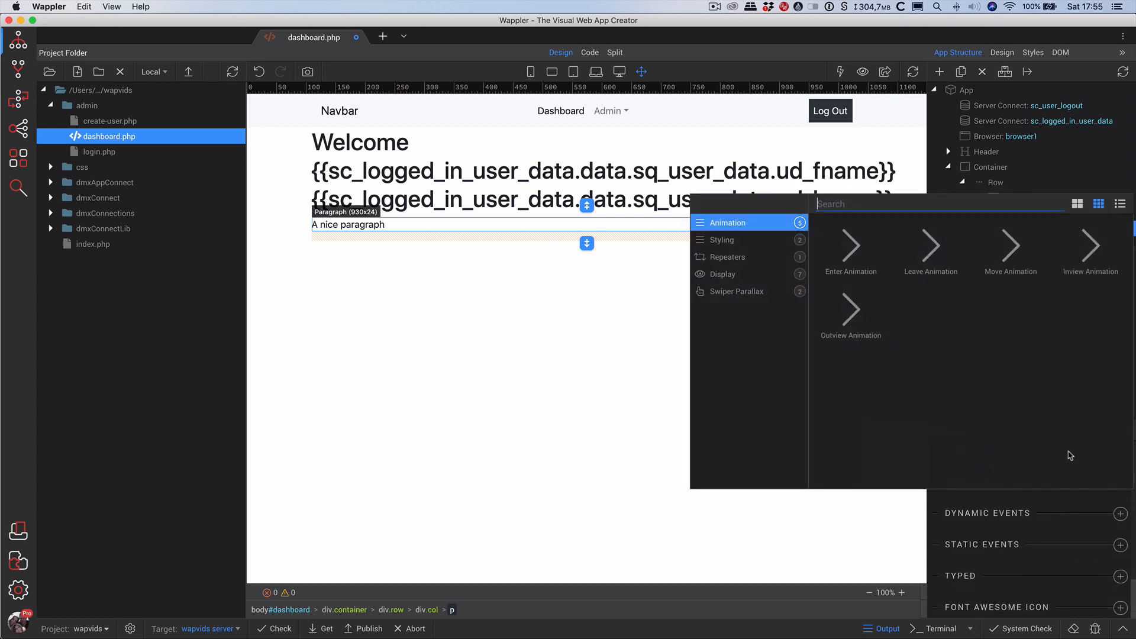
click(731, 277)
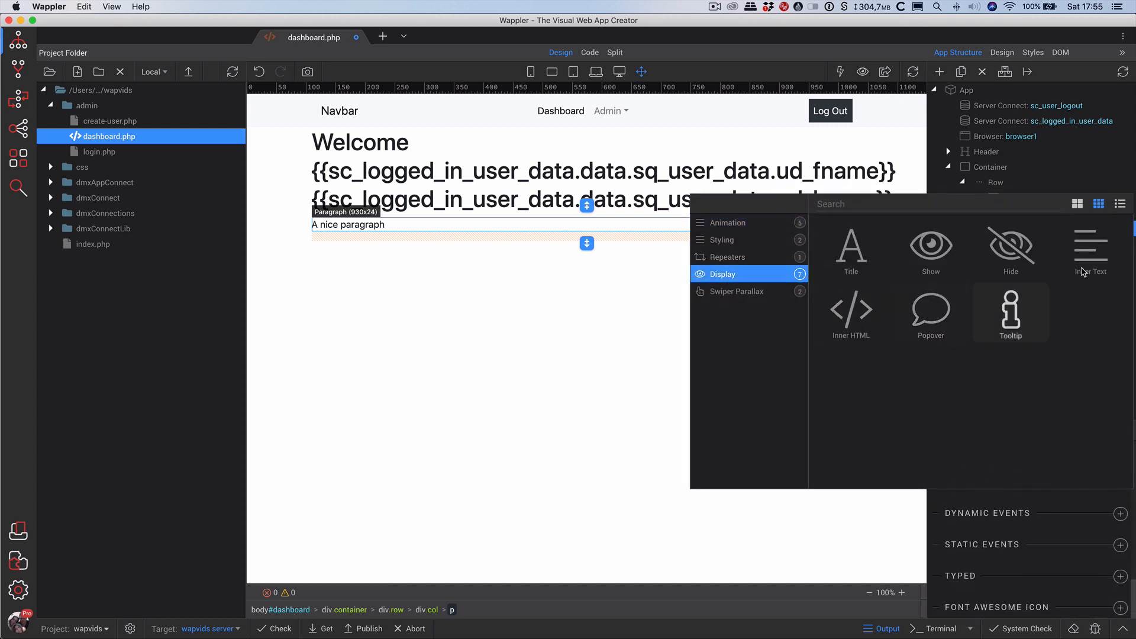
click(1090, 249)
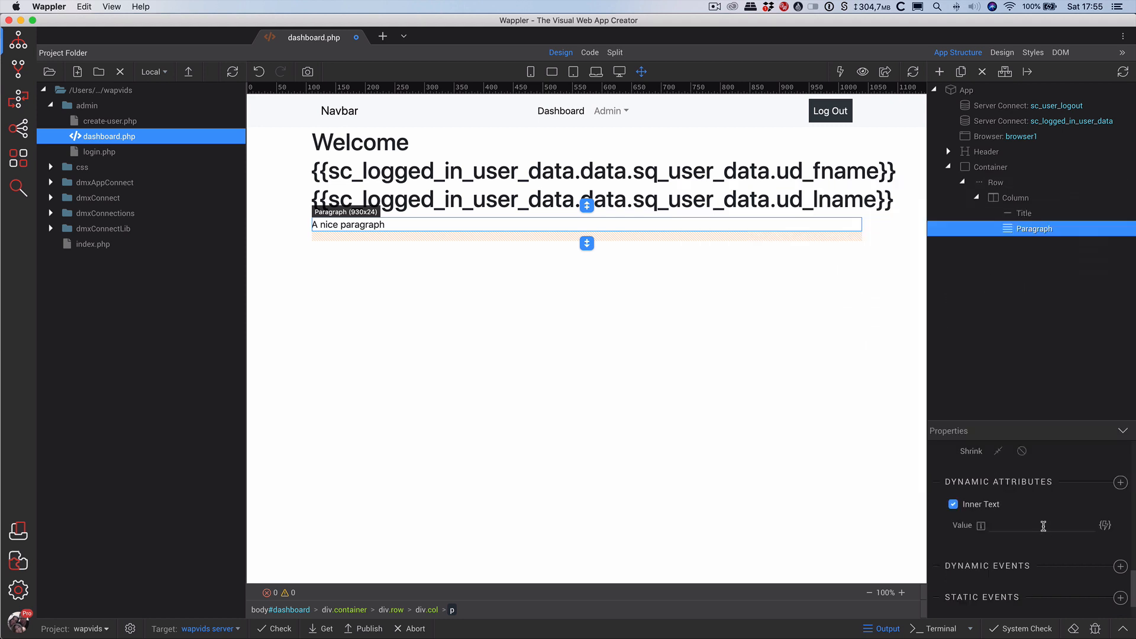
click(1104, 526)
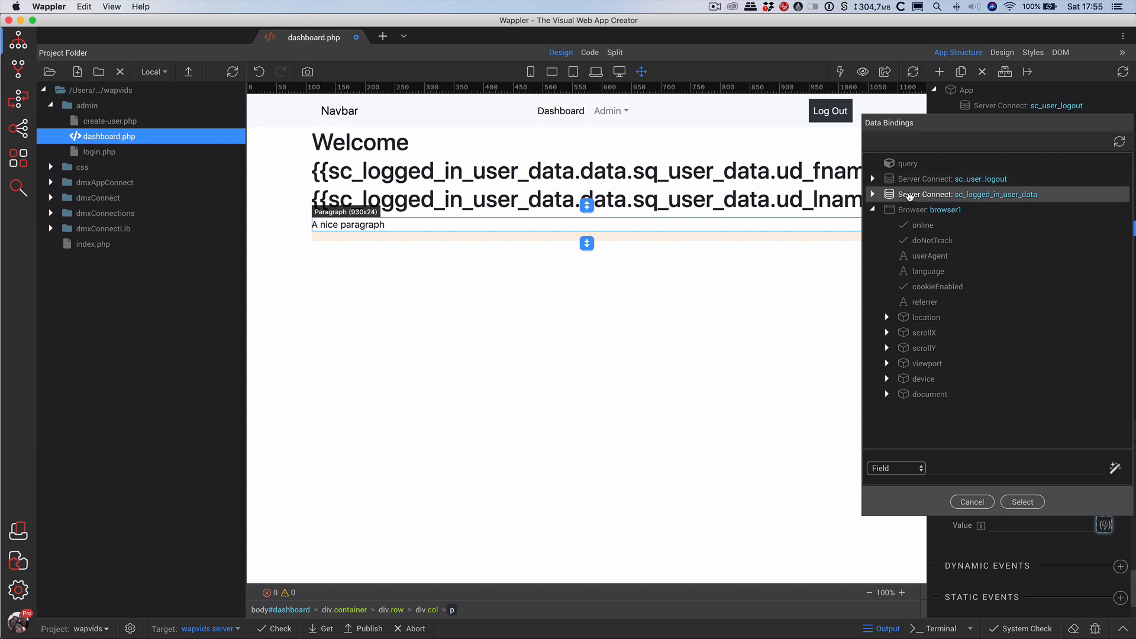
double_click(915, 193)
double_click(915, 214)
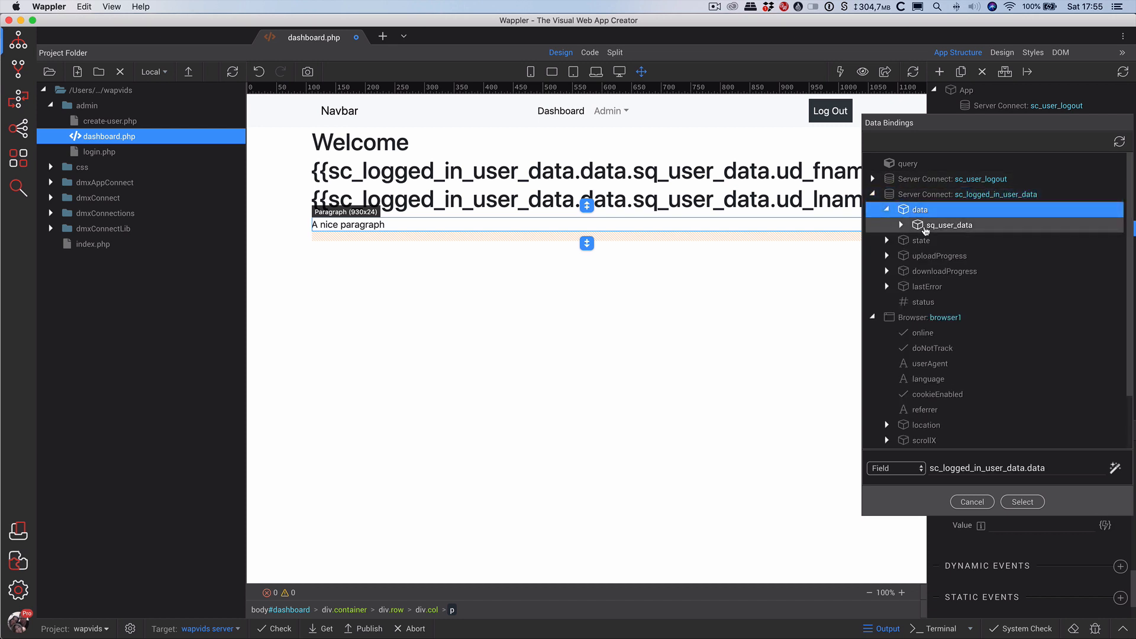
double_click(928, 225)
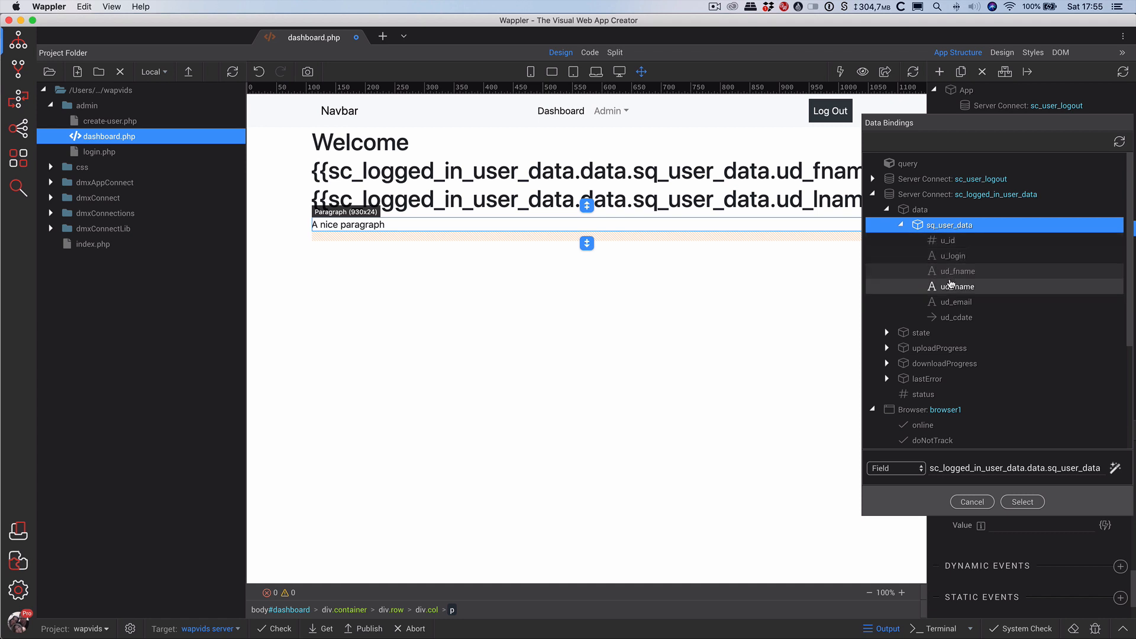
click(948, 240)
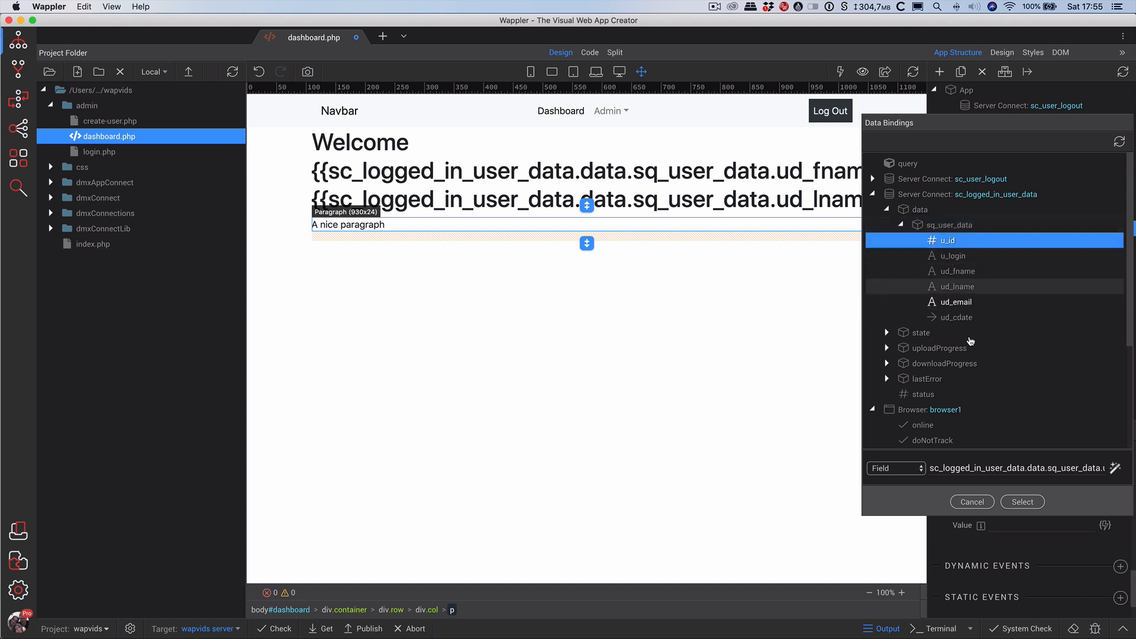
click(1022, 501)
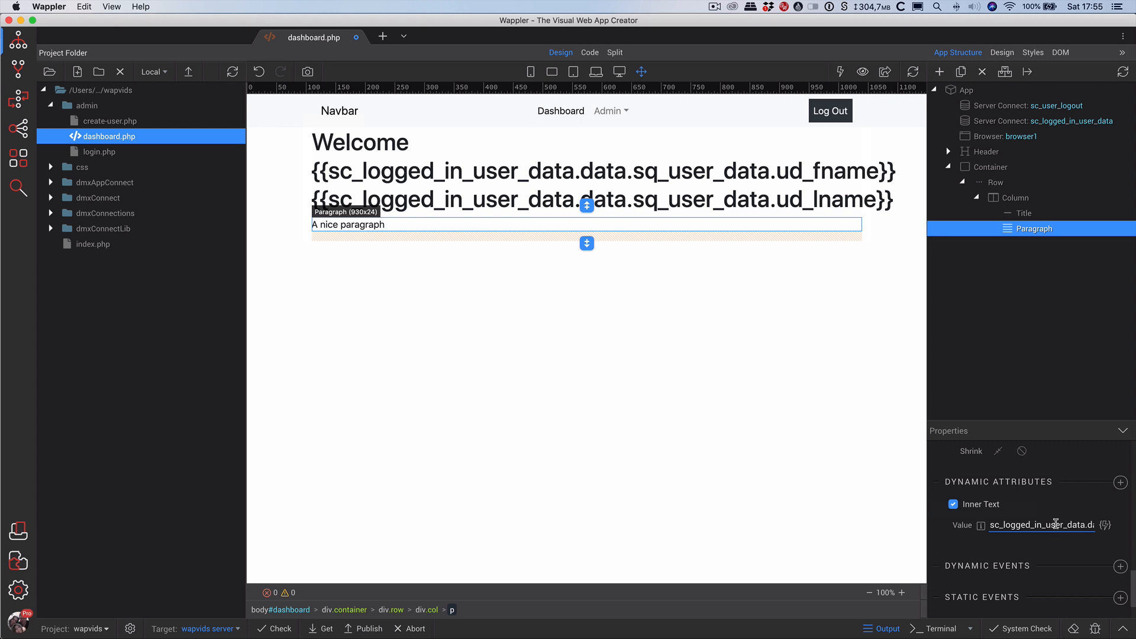
Reopen the paragraph's inner text binding and switch it to a Template.
drag(1056, 524, 1106, 527)
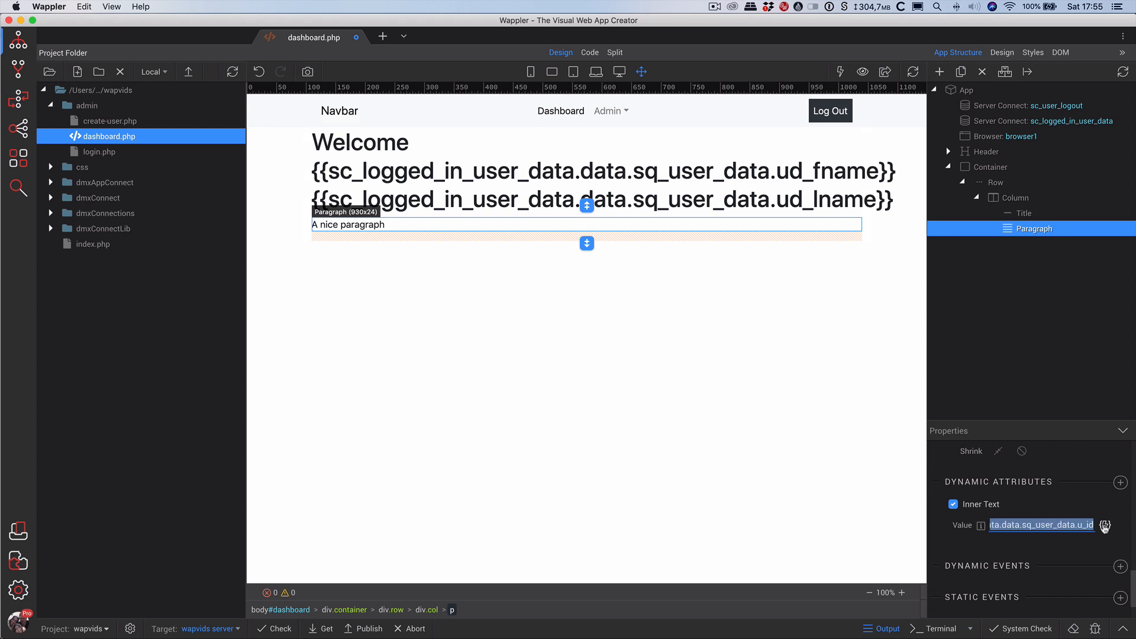
click(1092, 526)
click(1105, 525)
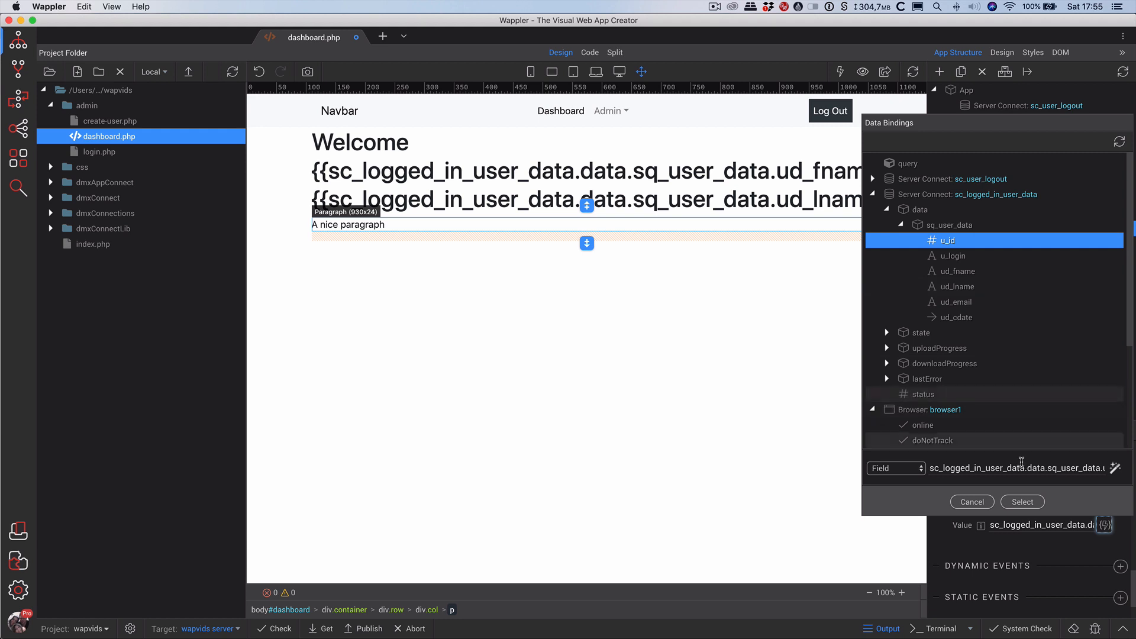
click(895, 469)
click(889, 489)
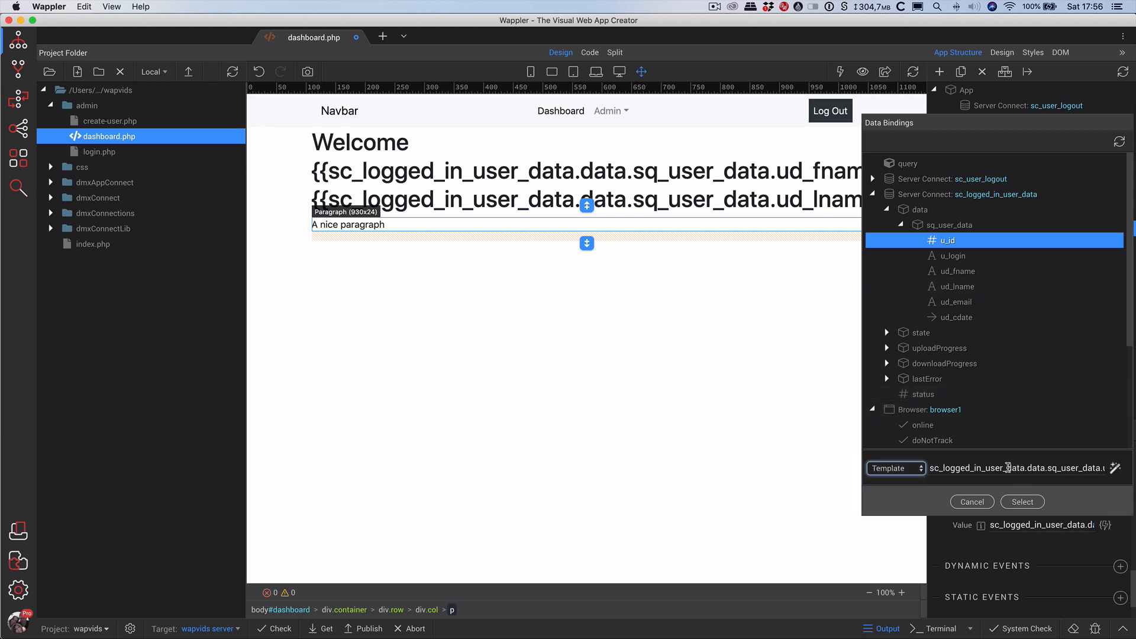
Extend the template to u_id + ' ' + u_login and apply it to the paragraph.
drag(967, 468, 1110, 467)
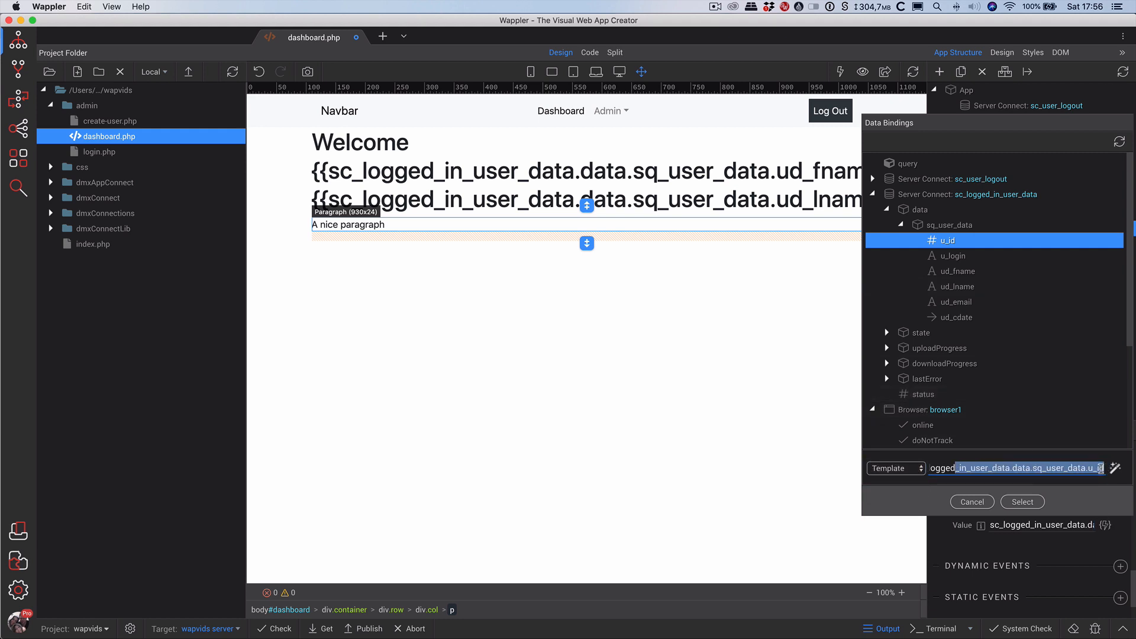
click(1100, 468)
click(1114, 467)
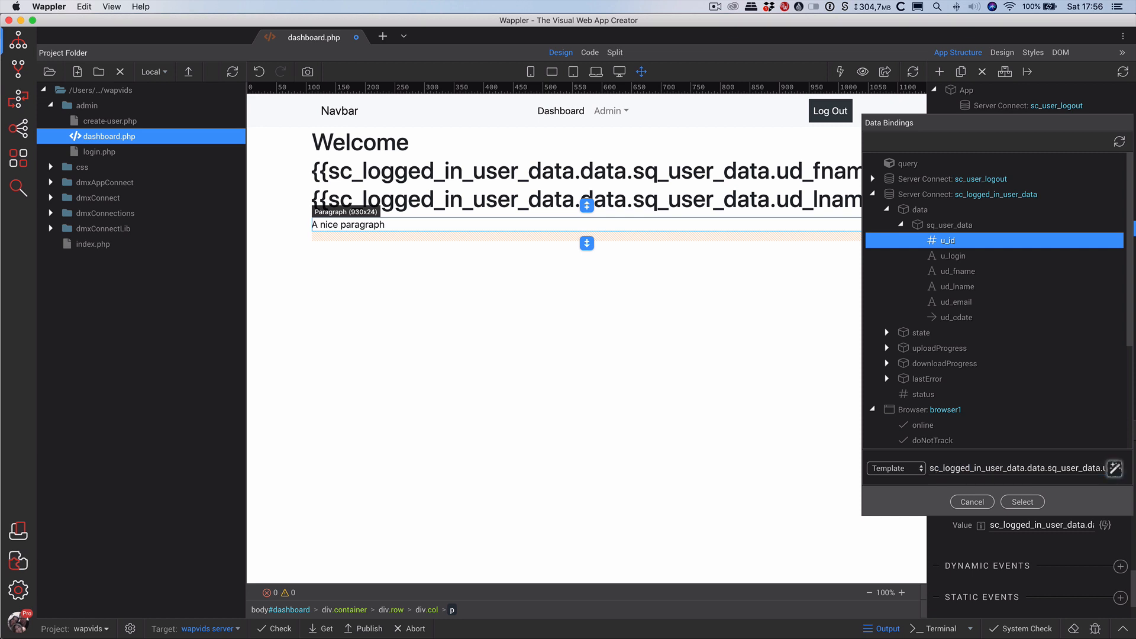
key(shift+Tab)
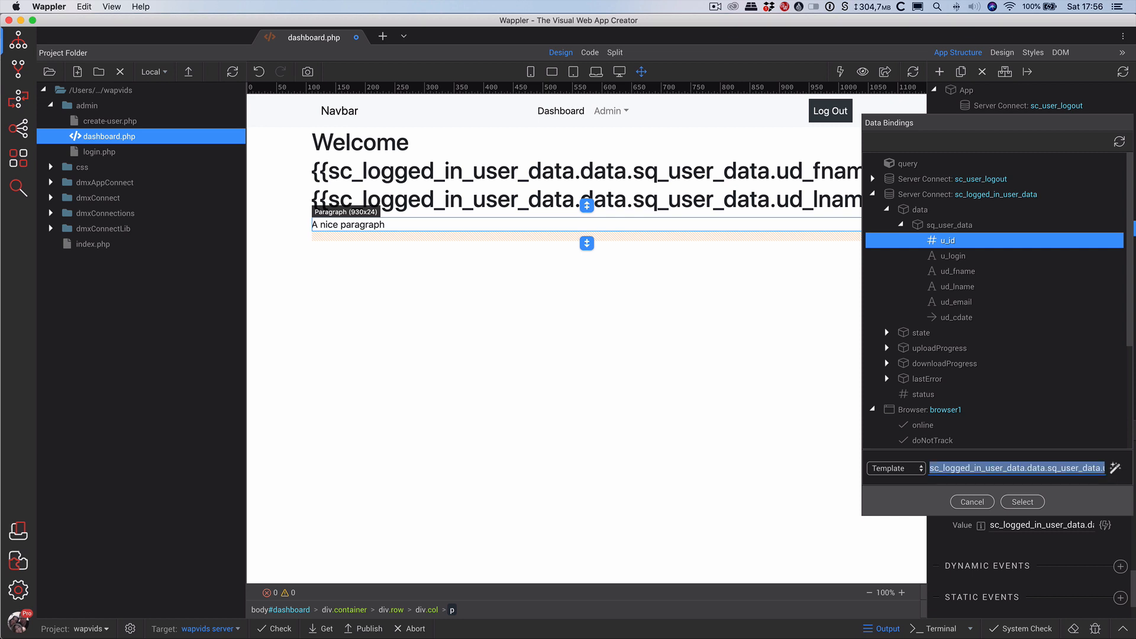
key(Right)
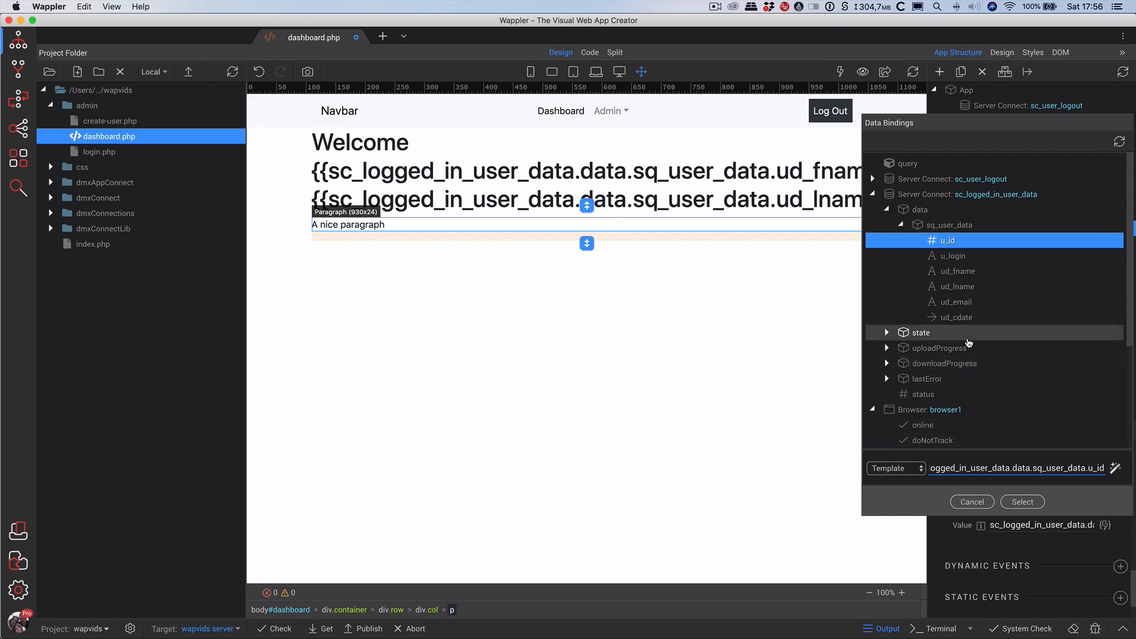
text(+)
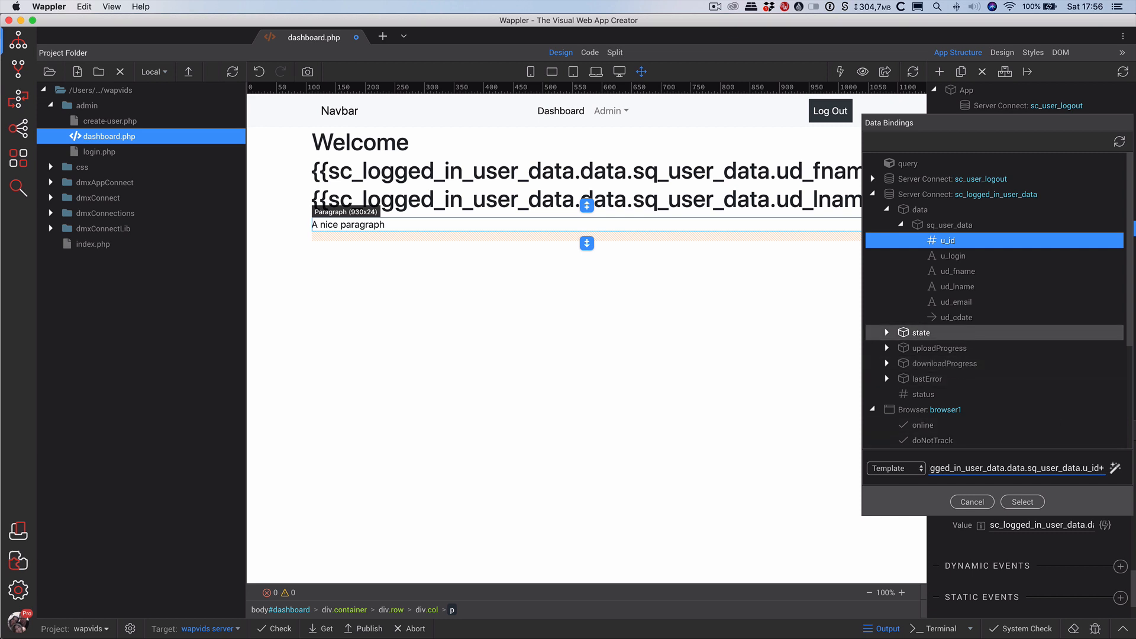
text('')
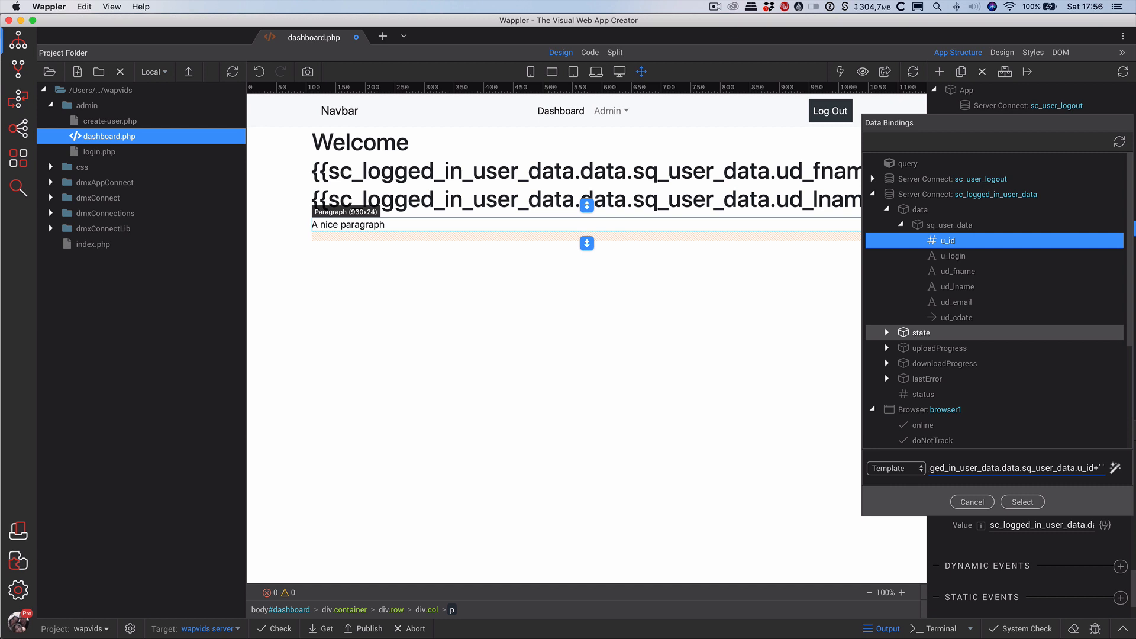
text( '=)
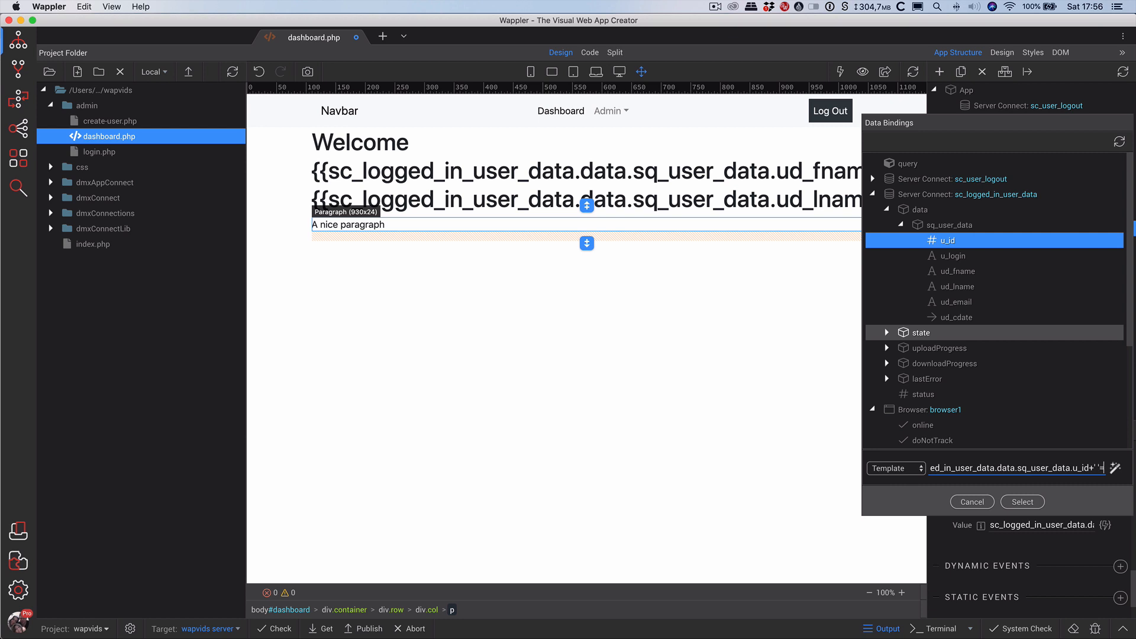
key(BackSpace)
text(+)
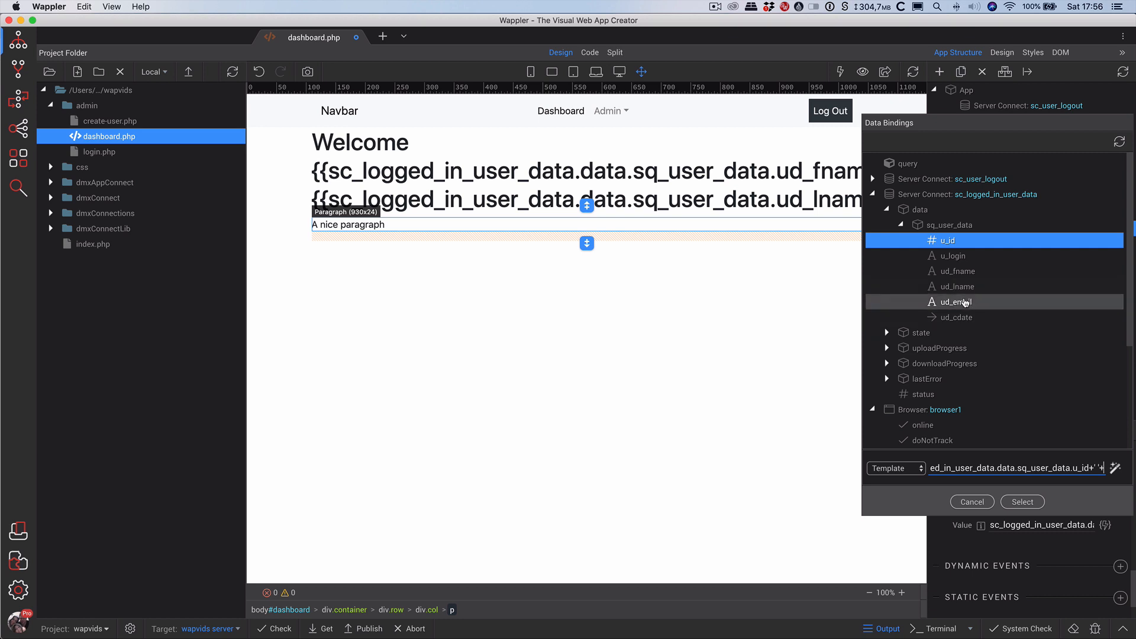
click(959, 260)
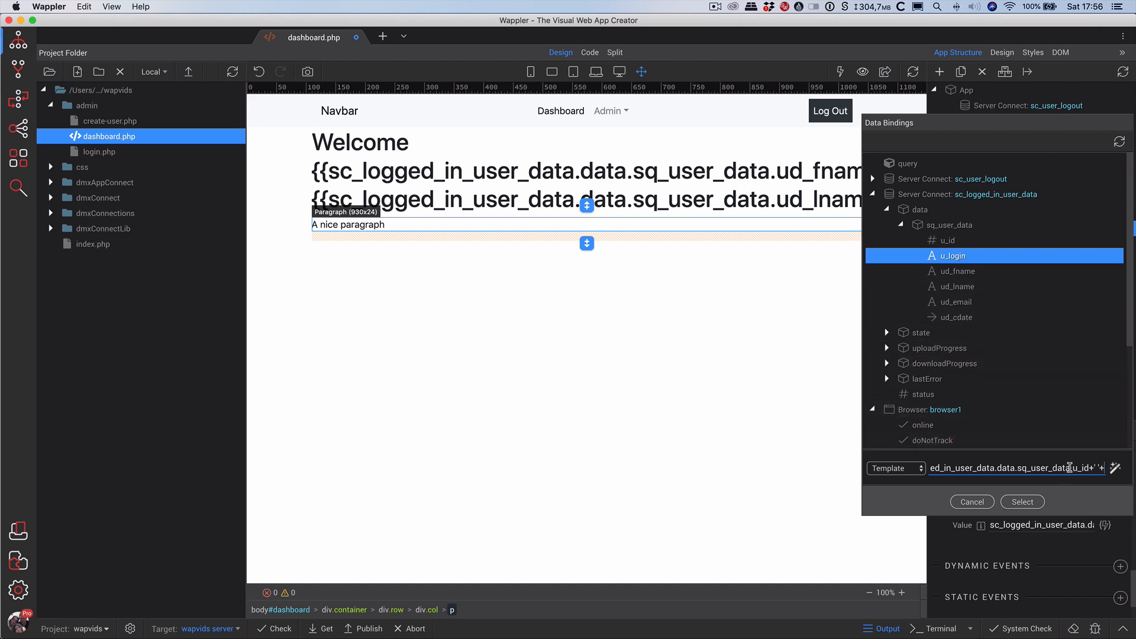
drag(1056, 468, 1089, 467)
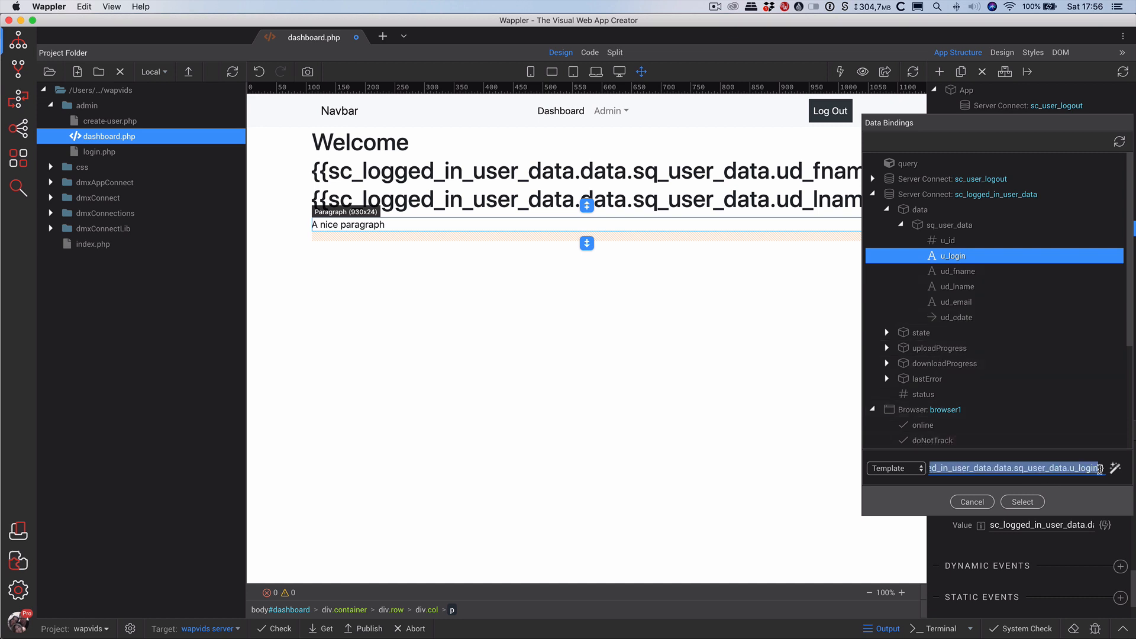
click(1102, 468)
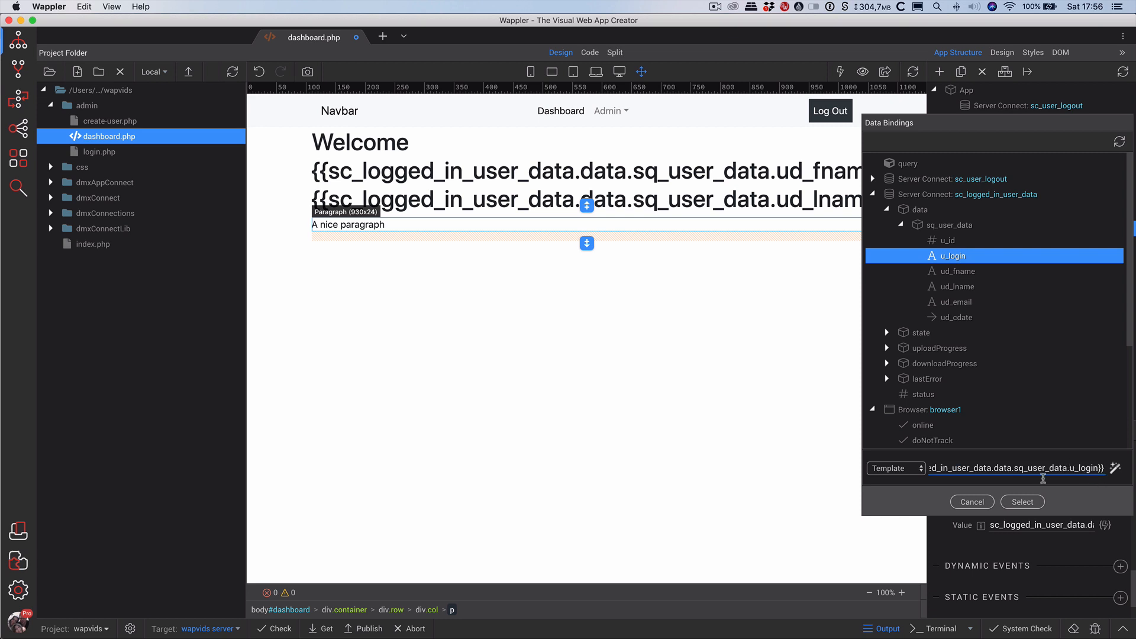
click(1022, 501)
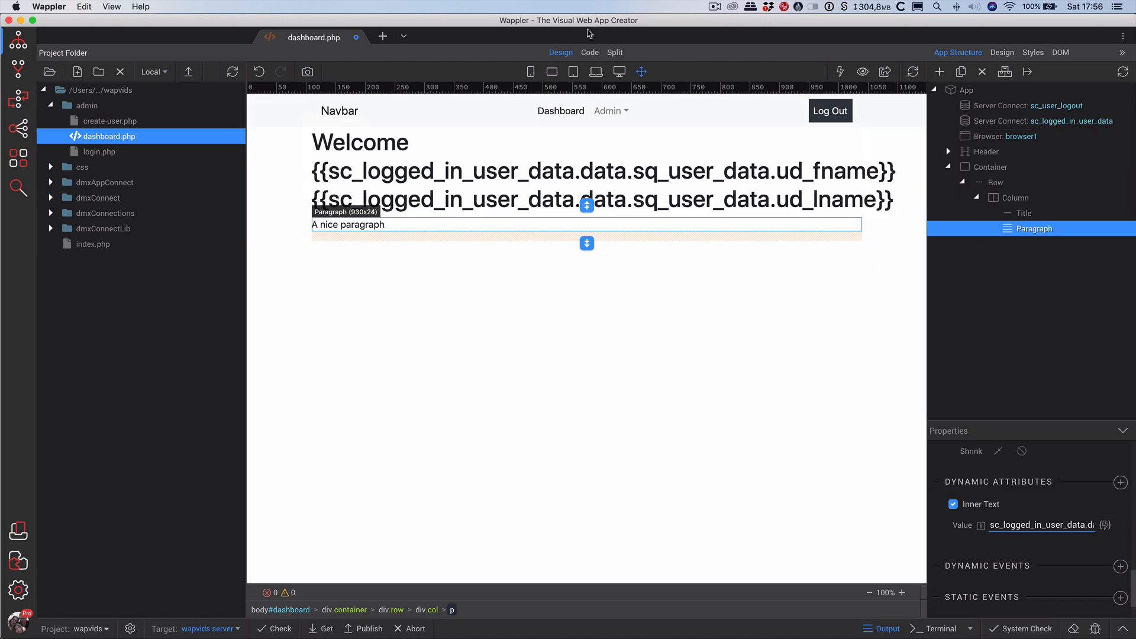
Switch to Code view and inspect the paragraph's u_id/u_login binding code.
click(589, 53)
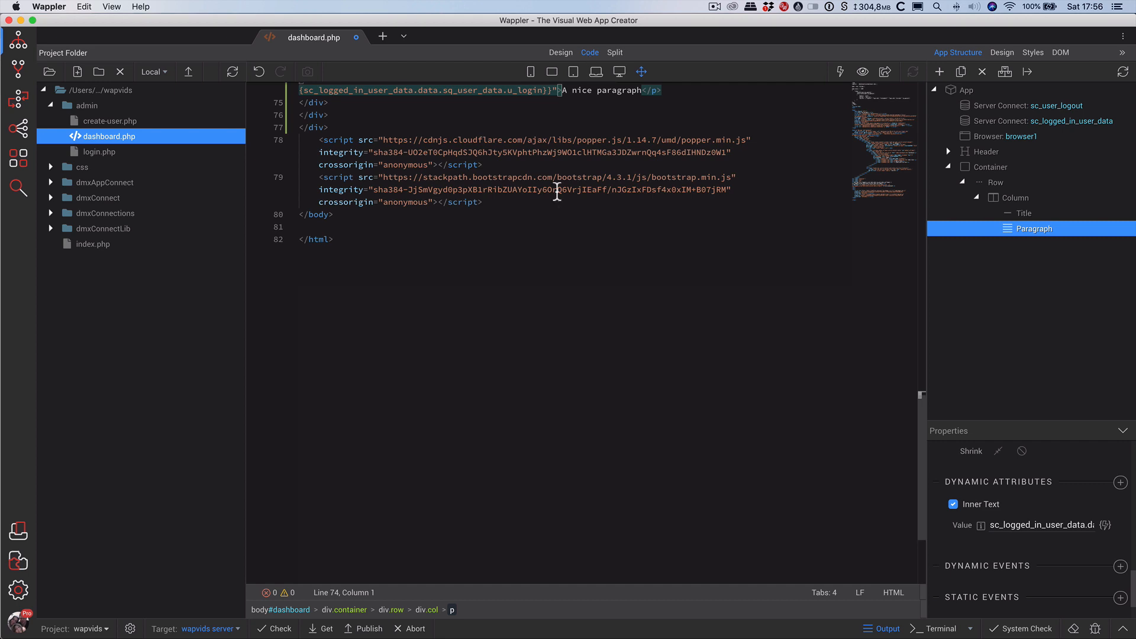
scroll(572, 172, up, 3)
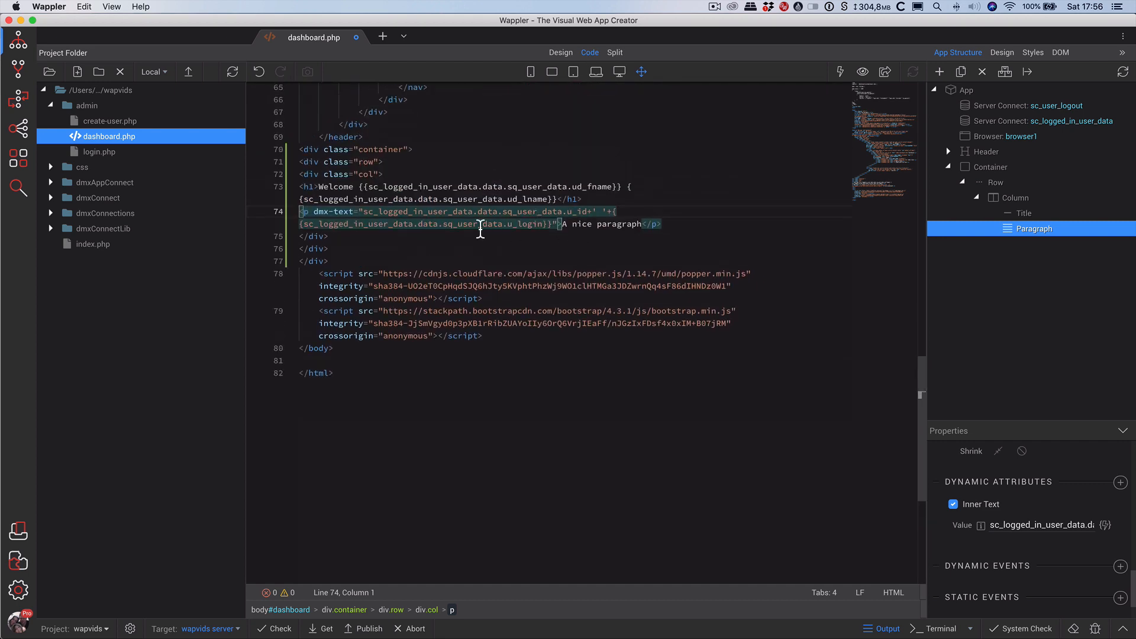
click(408, 211)
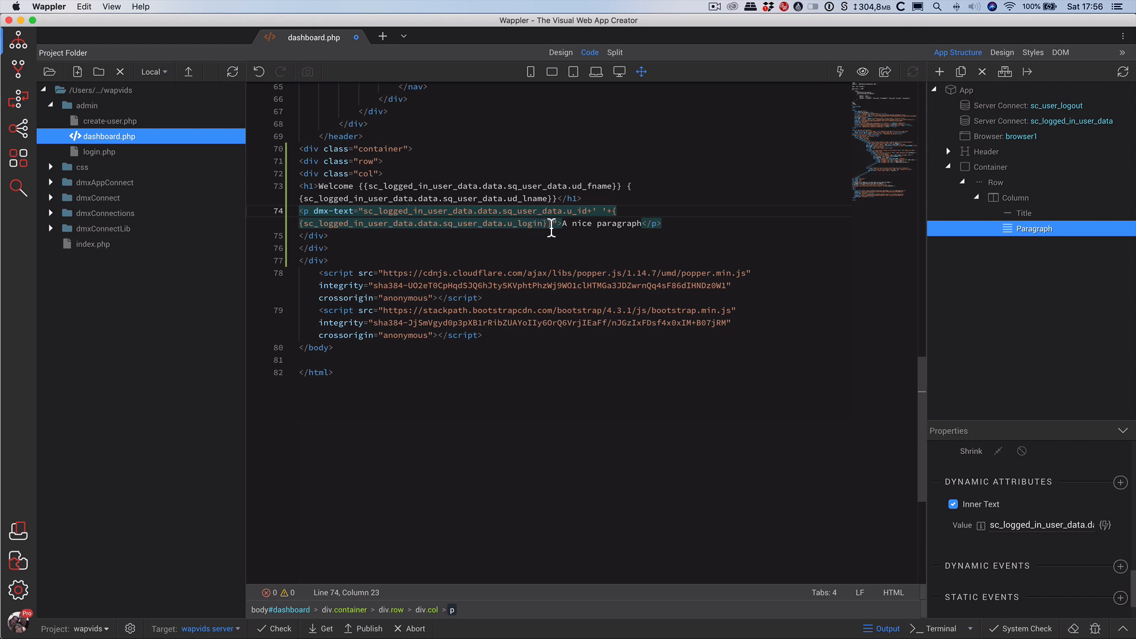
click(613, 211)
click(523, 223)
Change the Inner Text binding to an Expression and delete the old expression.
click(1105, 526)
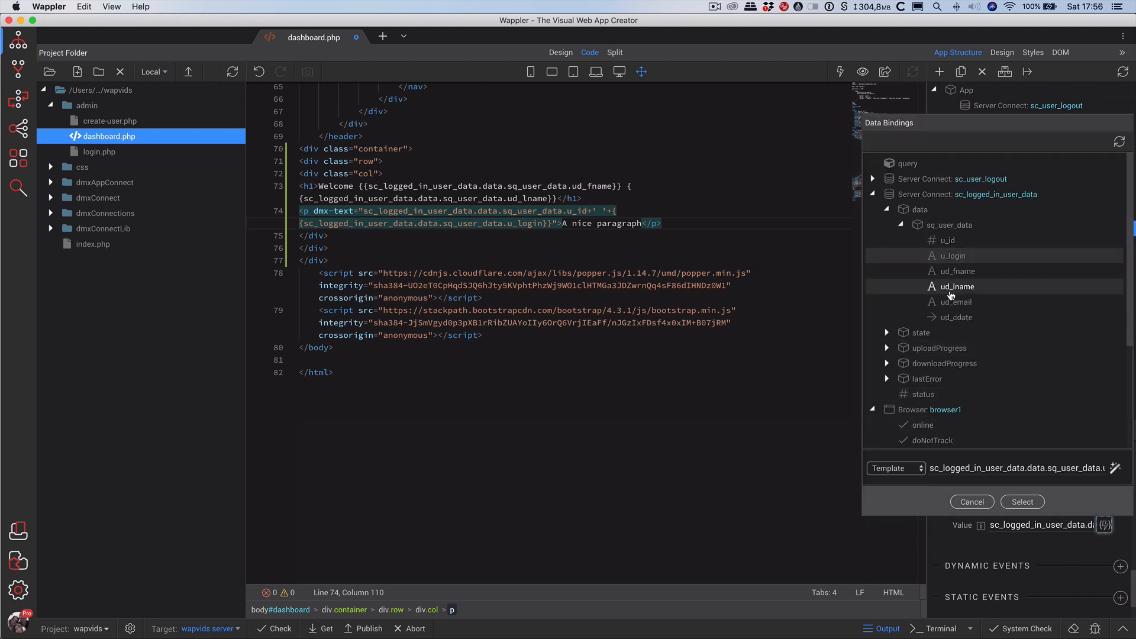
click(910, 470)
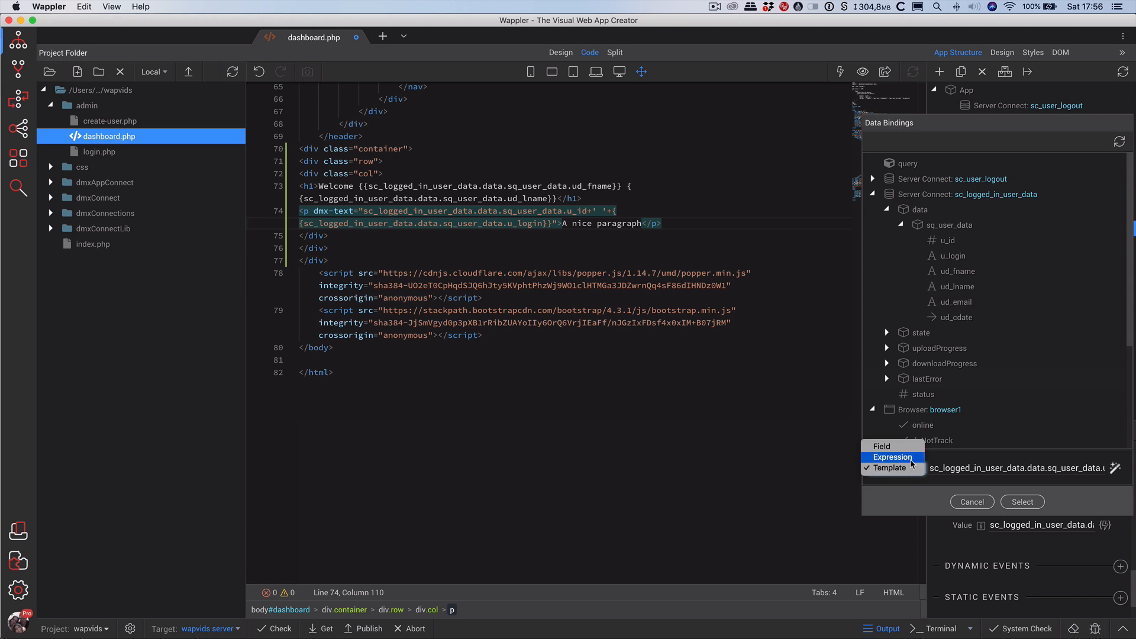
click(892, 456)
drag(1033, 467, 931, 466)
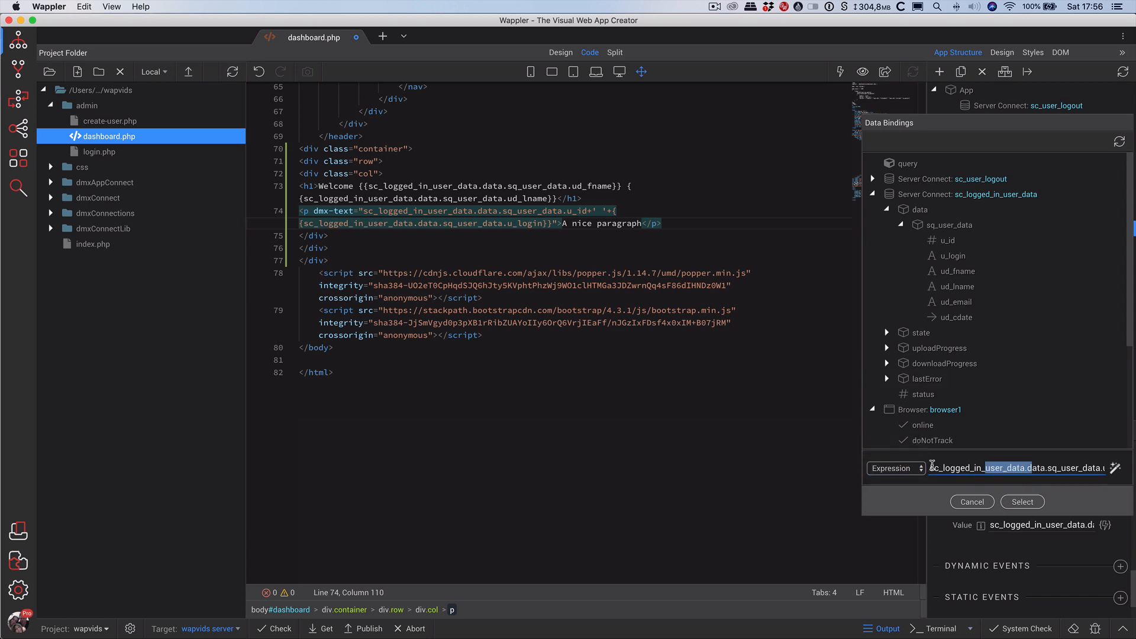
key(super+a)
click(1009, 470)
key(super+a)
click(1033, 468)
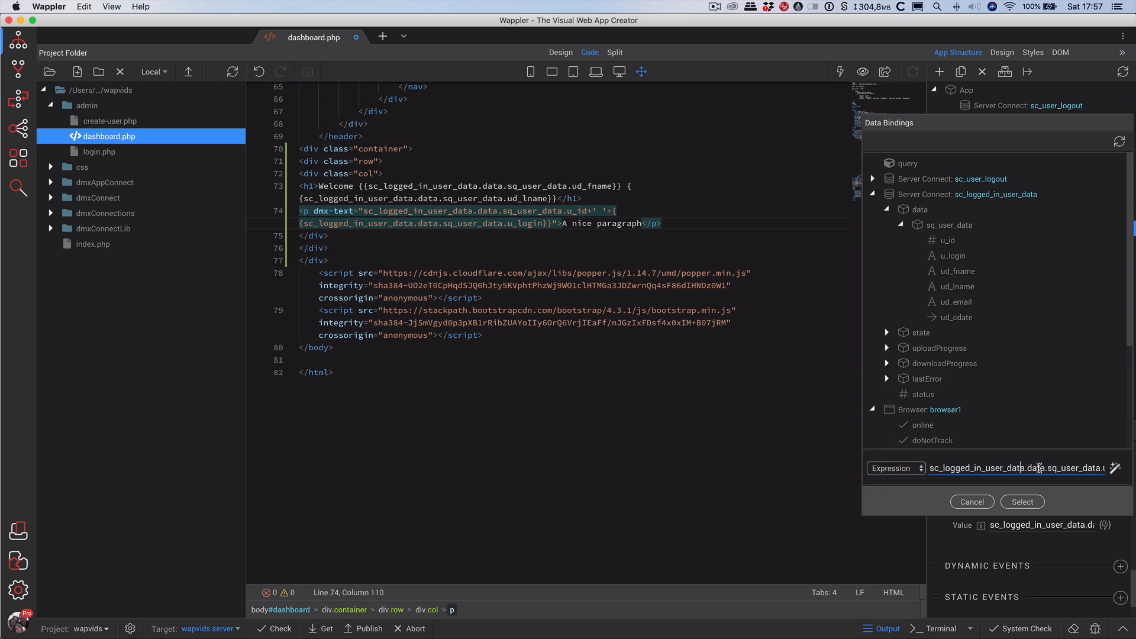
key(super+a)
key(BackSpace)
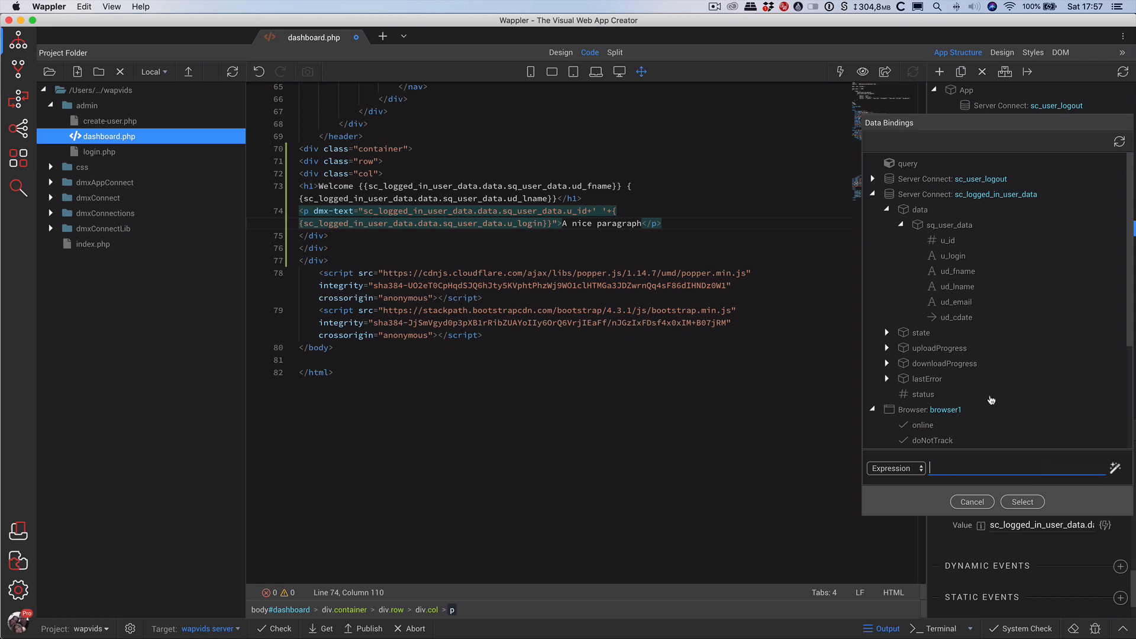
Build the expression as u_id + ' ' + u_login + ' '.
click(947, 241)
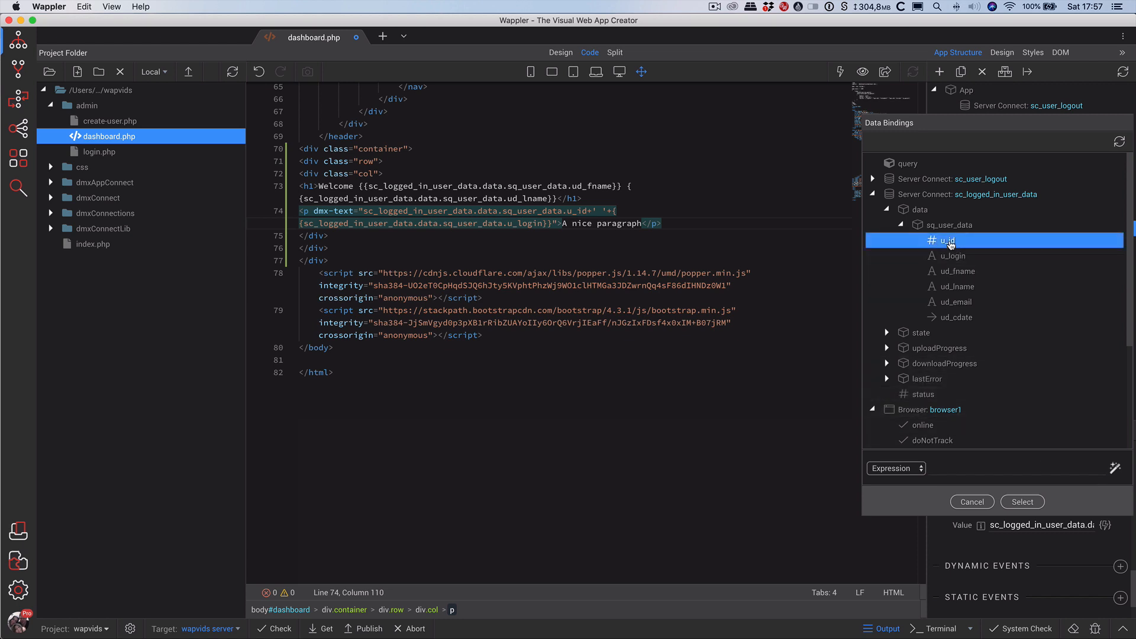
double_click(947, 240)
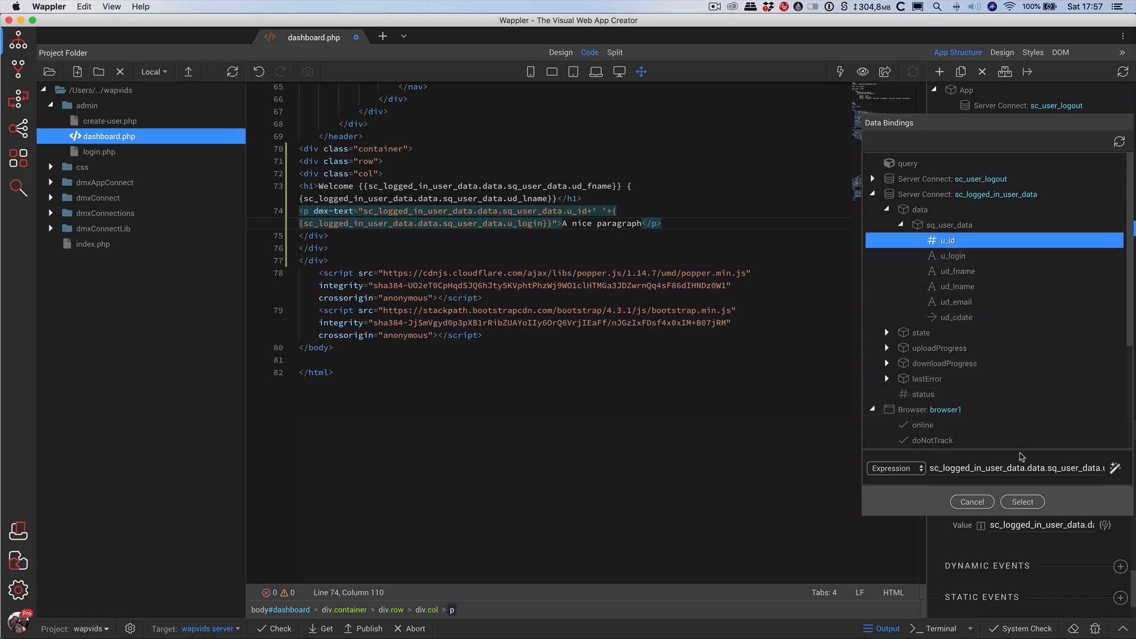
drag(1062, 468, 1100, 468)
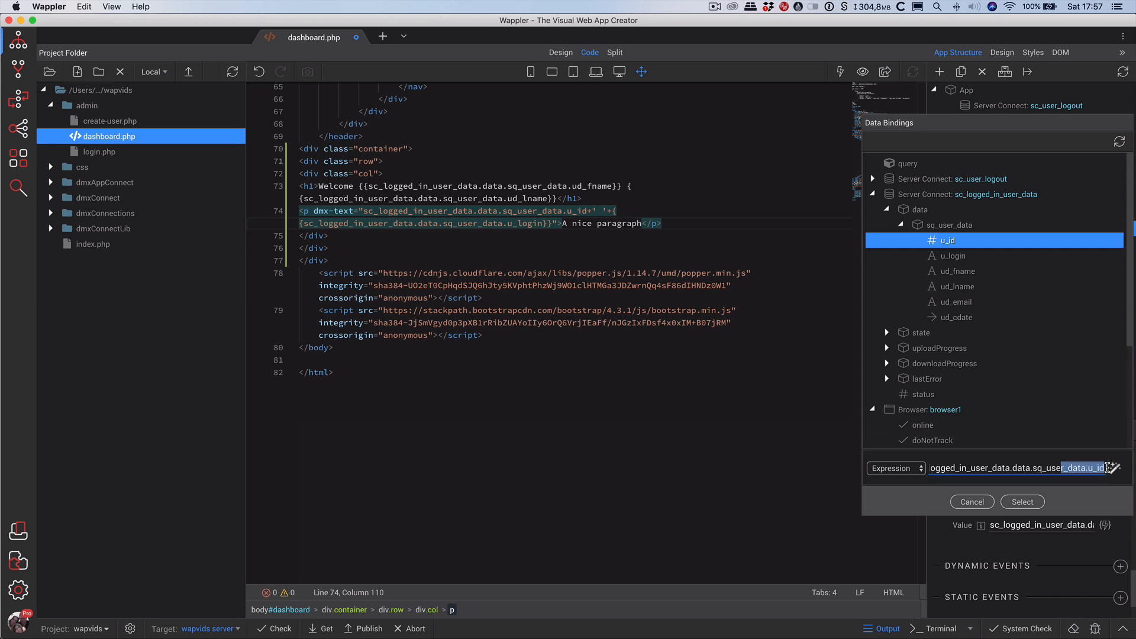
key(super+a)
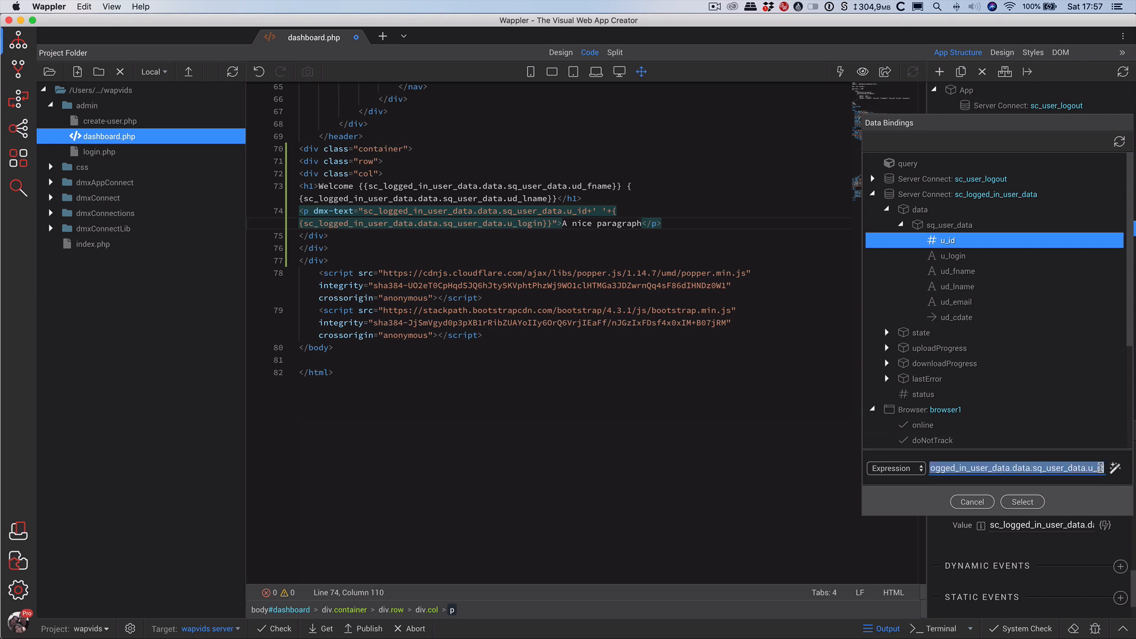
click(1100, 468)
text(+)
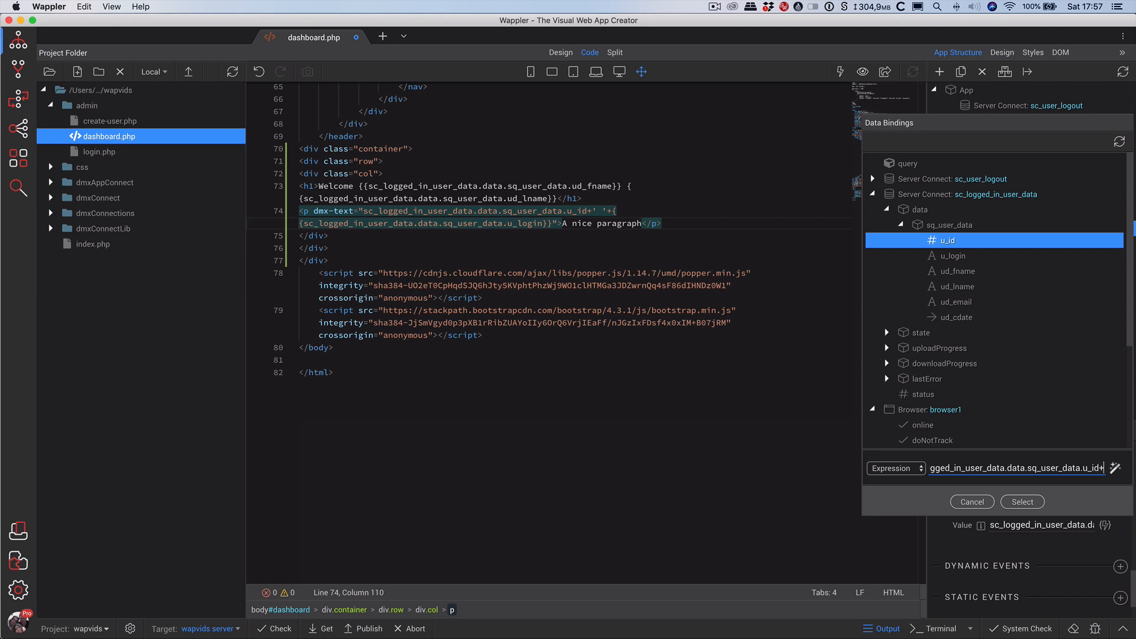
text(' ')
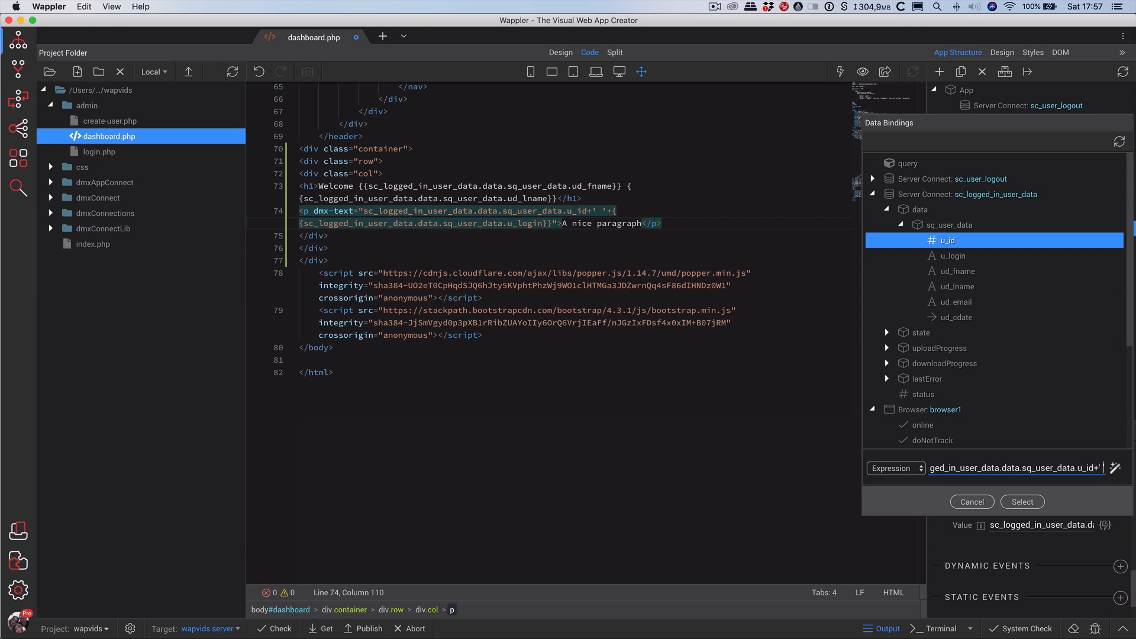
text(+)
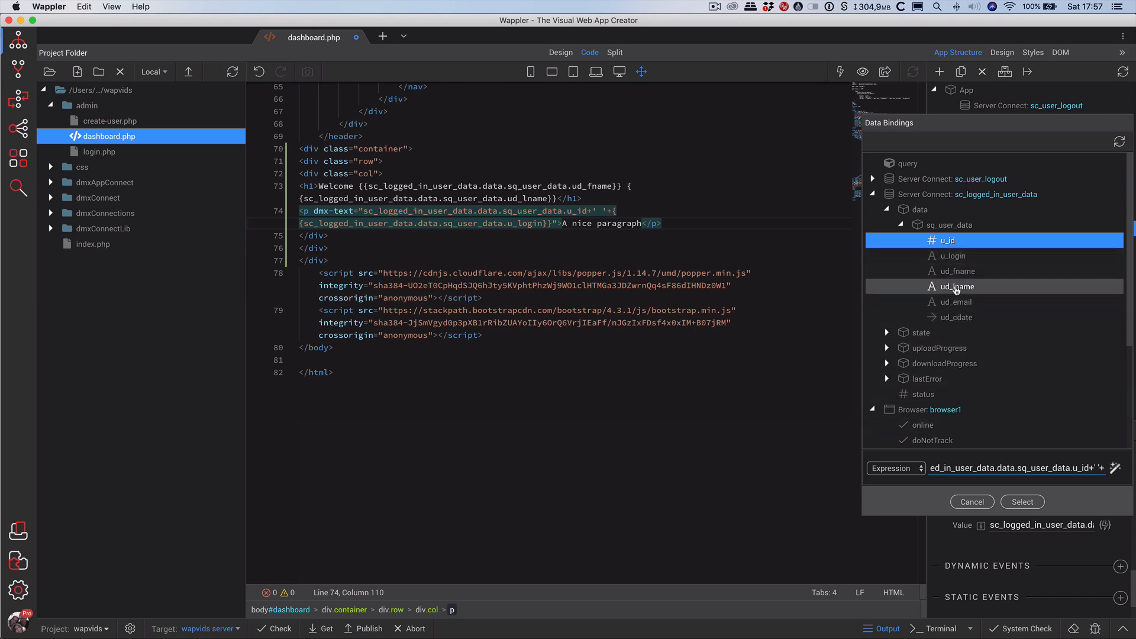
click(954, 256)
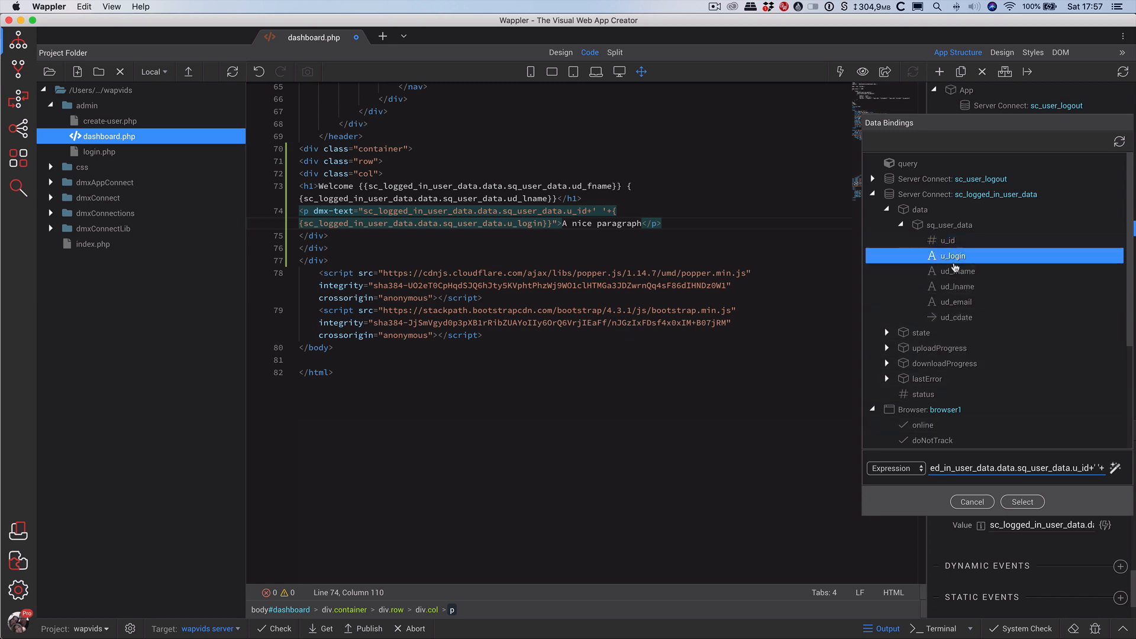
key(super+Right)
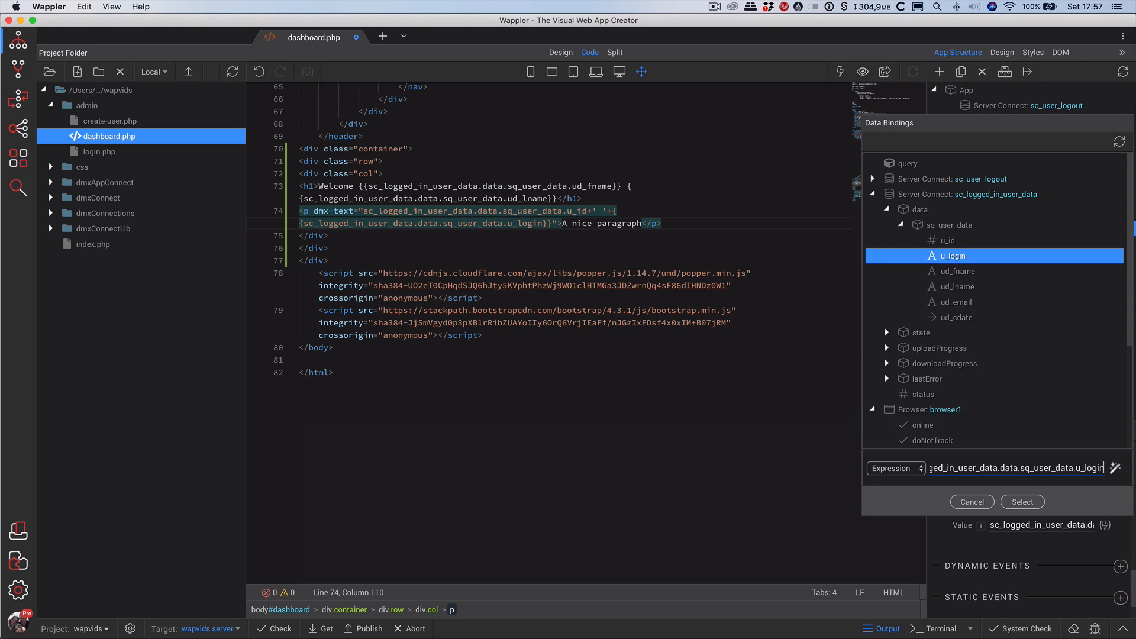
text(+)
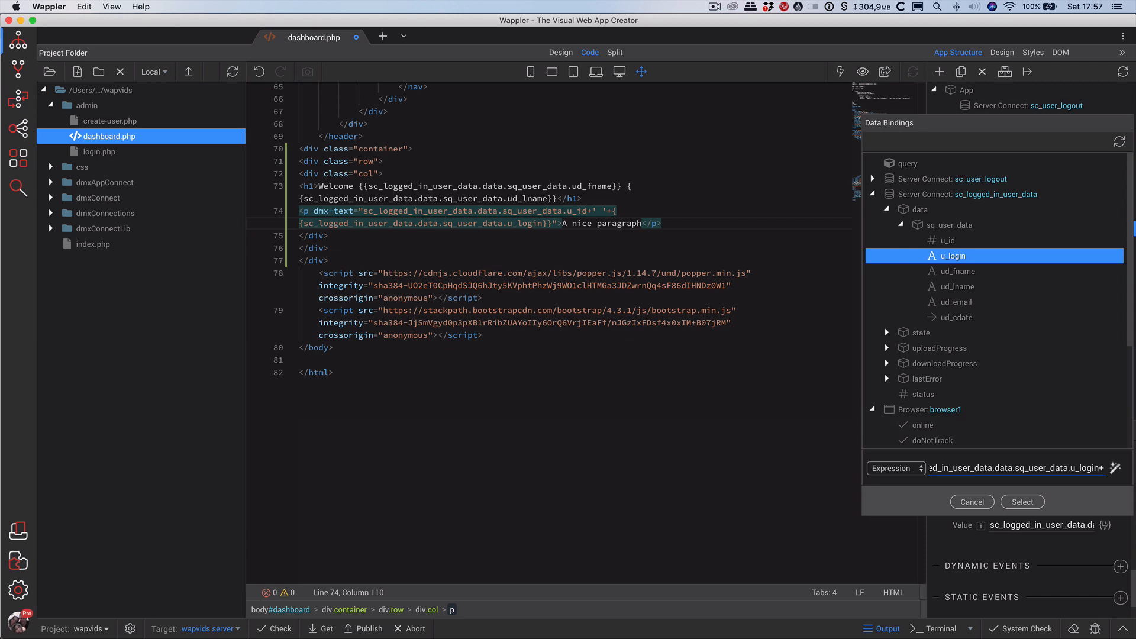
text(' ')
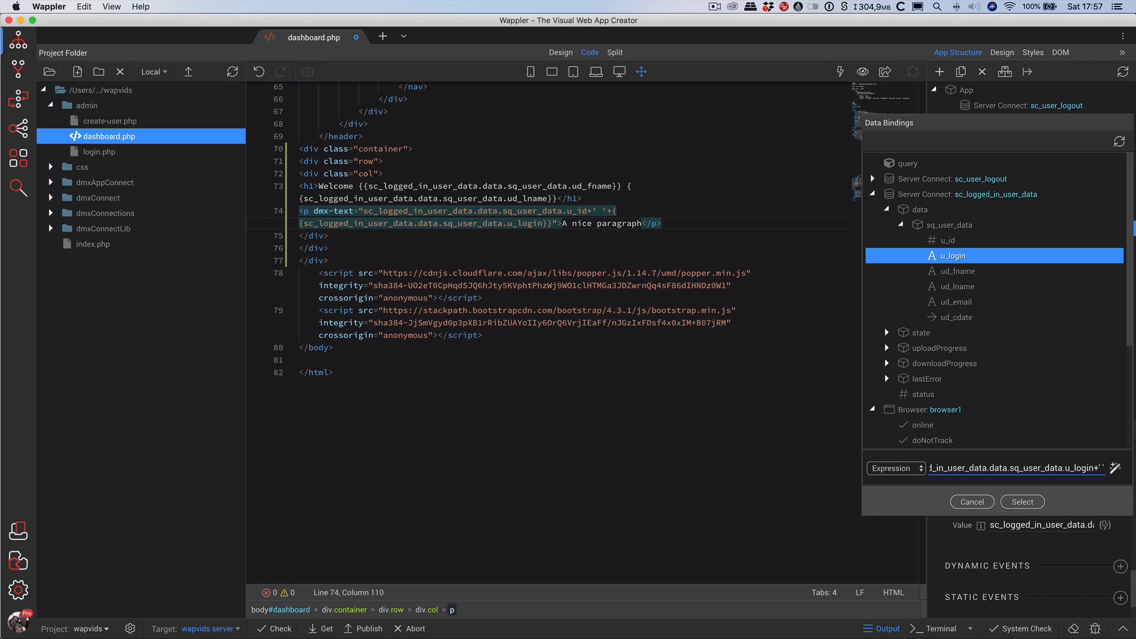
text(+)
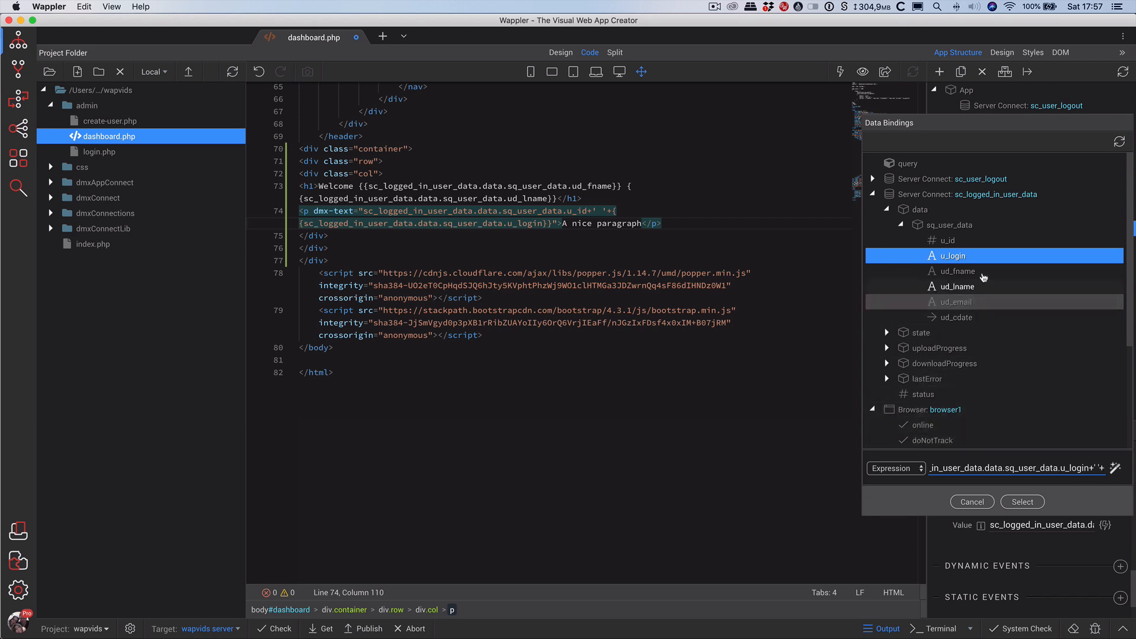
Append ud_email and ud_cdate with space separators, apply the expression, and save dashboard.php.
click(967, 302)
key(super+v)
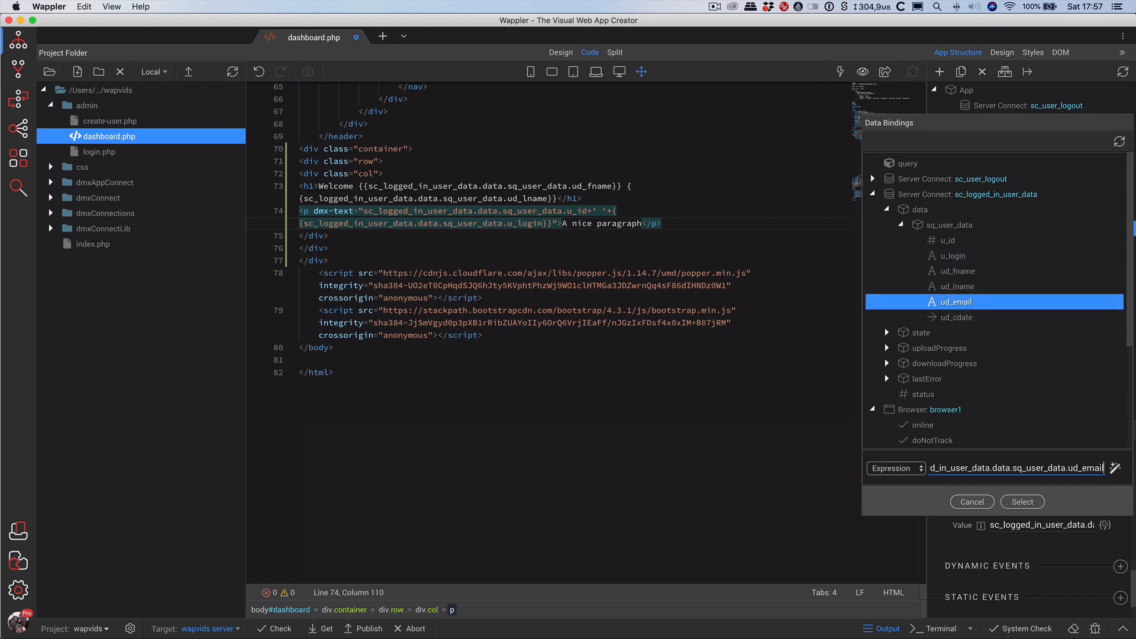
text(+')
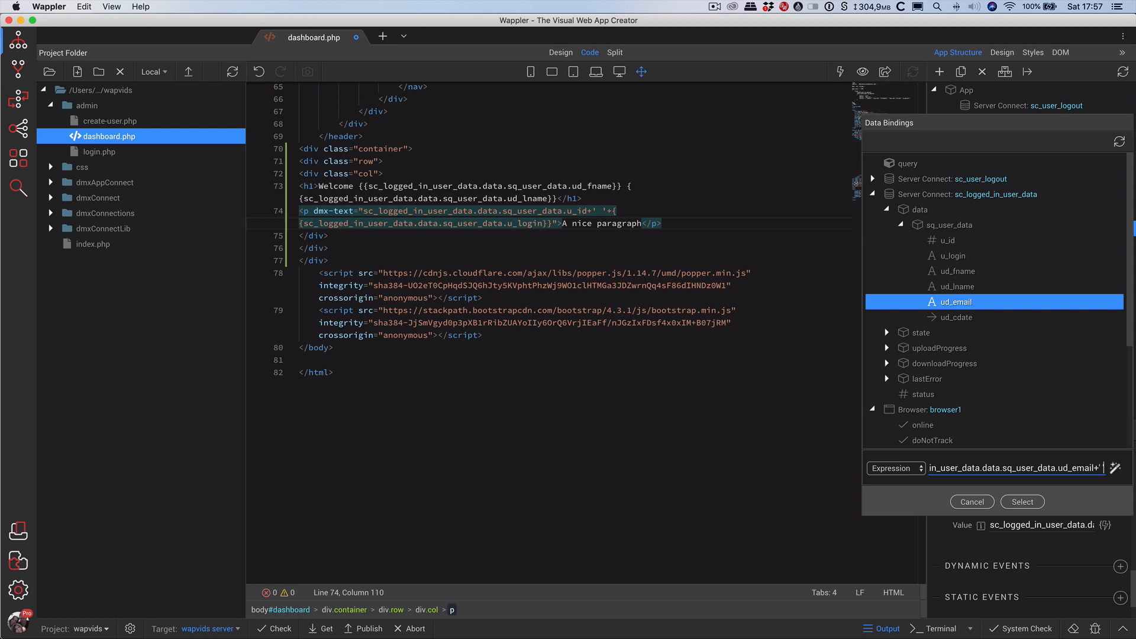
text( '+)
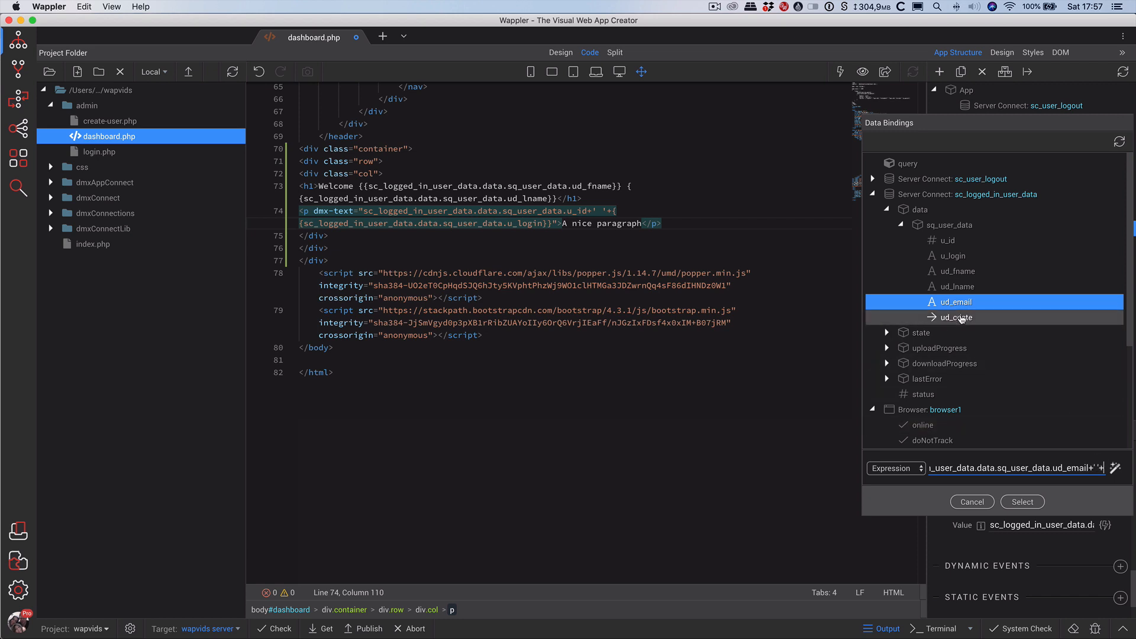
click(961, 319)
click(1019, 503)
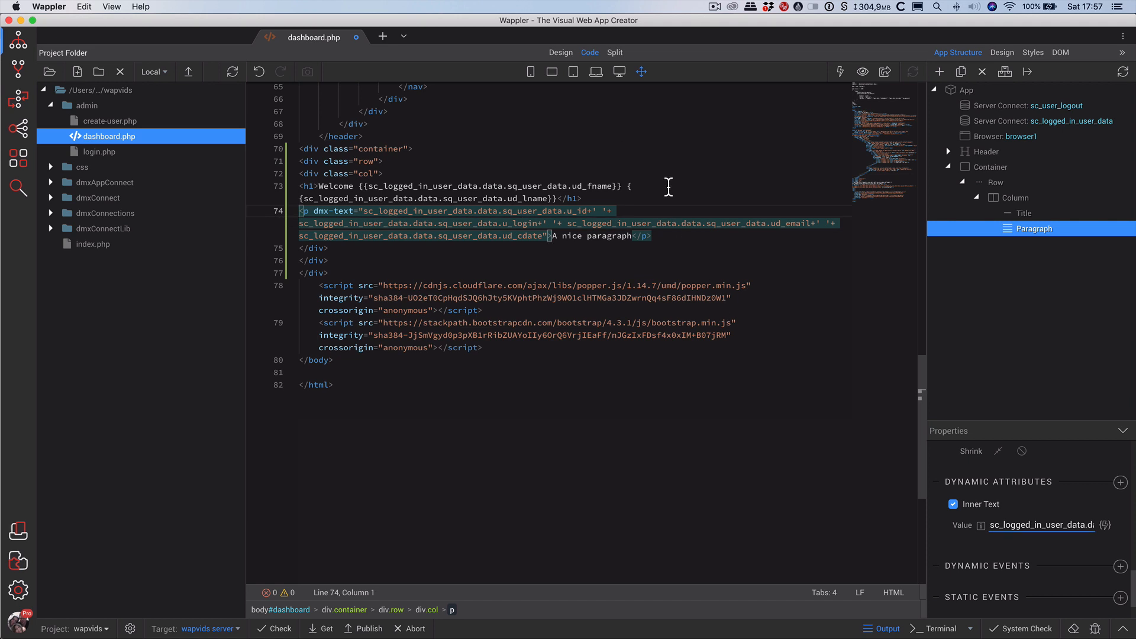
key(super+s)
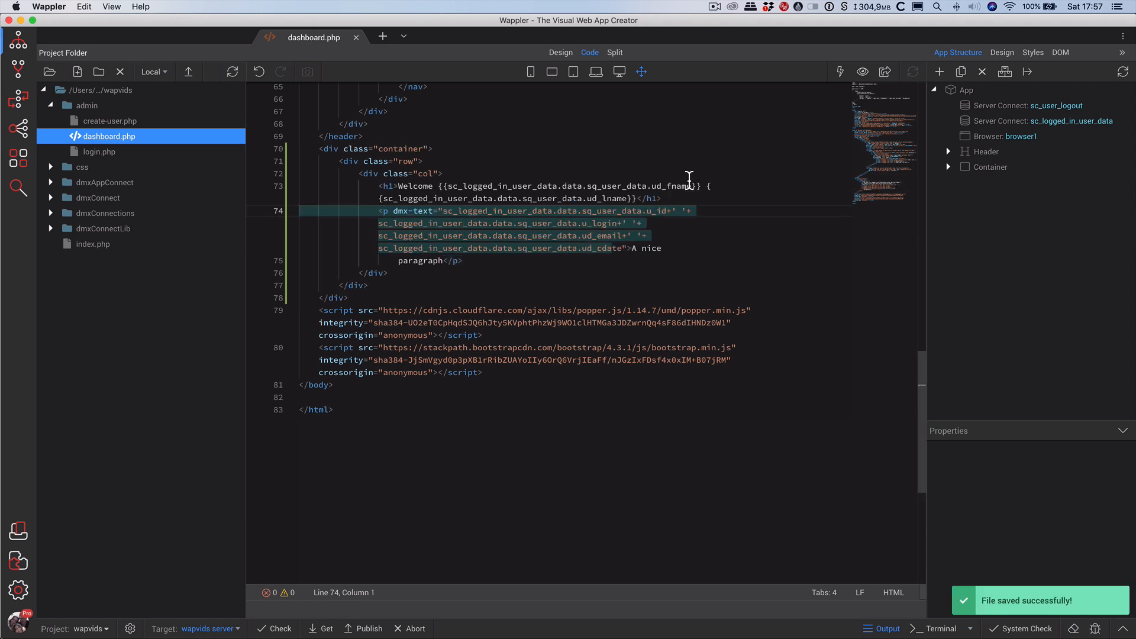
Reload dashboard.php in Chrome to verify the full-name greeting and user details, then return to phpMyAdmin's tbl_user.
key(super+Tab)
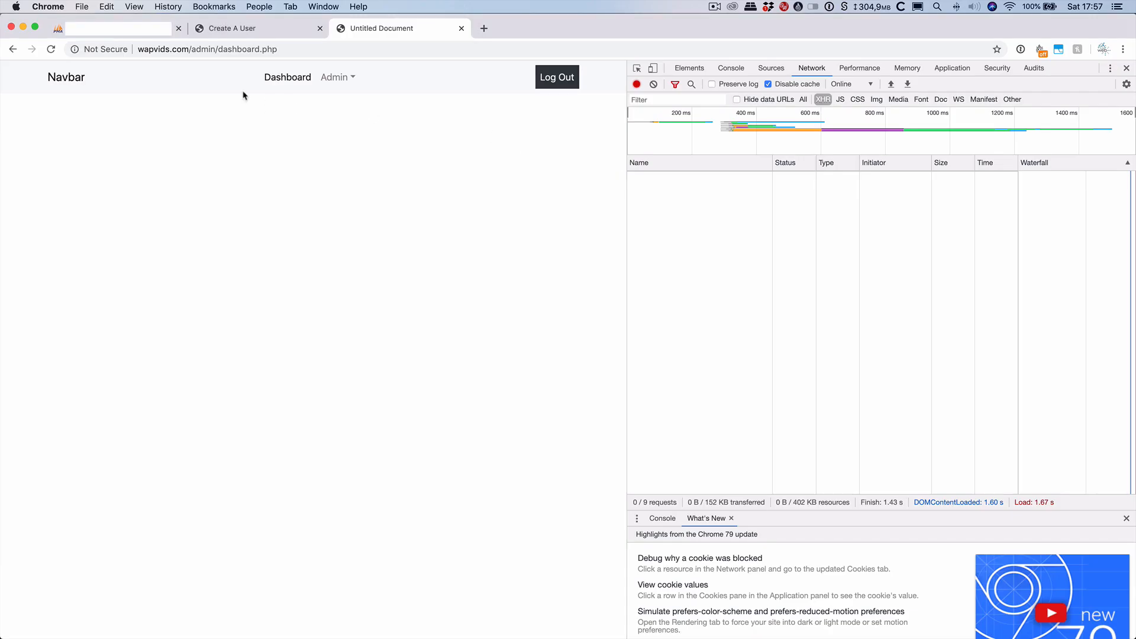
click(49, 49)
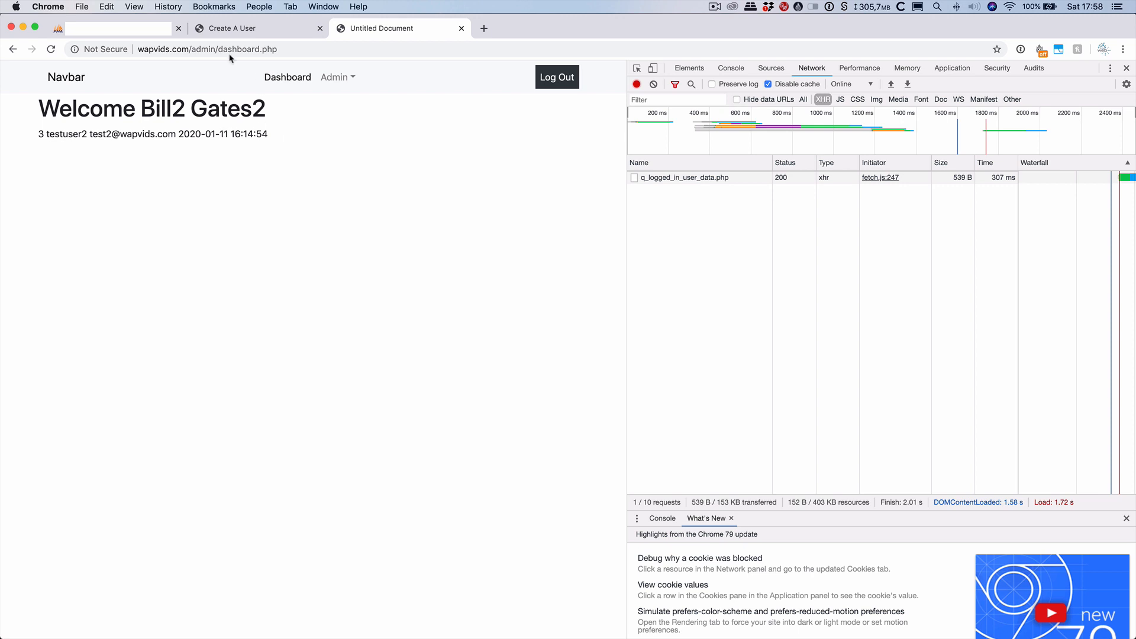
click(125, 28)
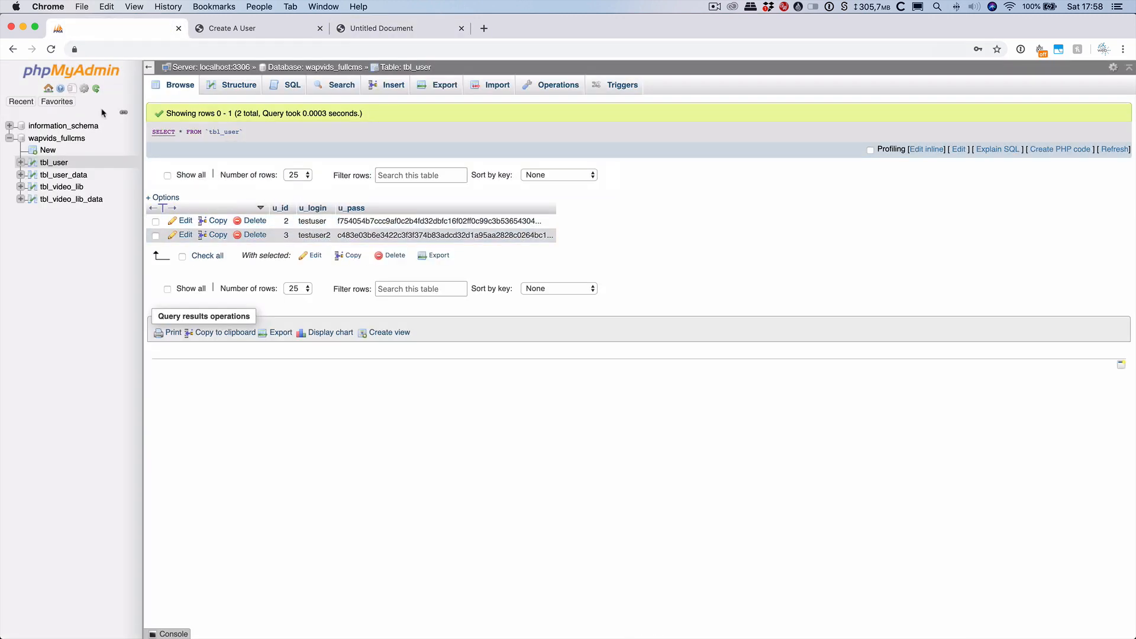
Open tbl_user_data in phpMyAdmin, then go through the Create A User tab to the dashboard page.
click(43, 177)
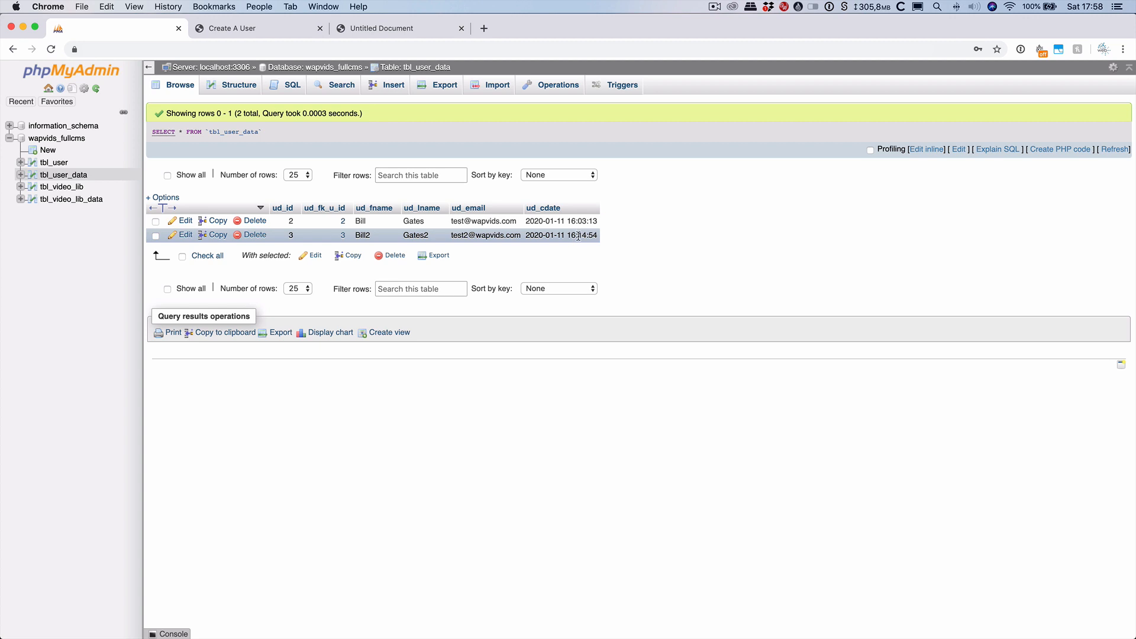
click(261, 28)
click(382, 28)
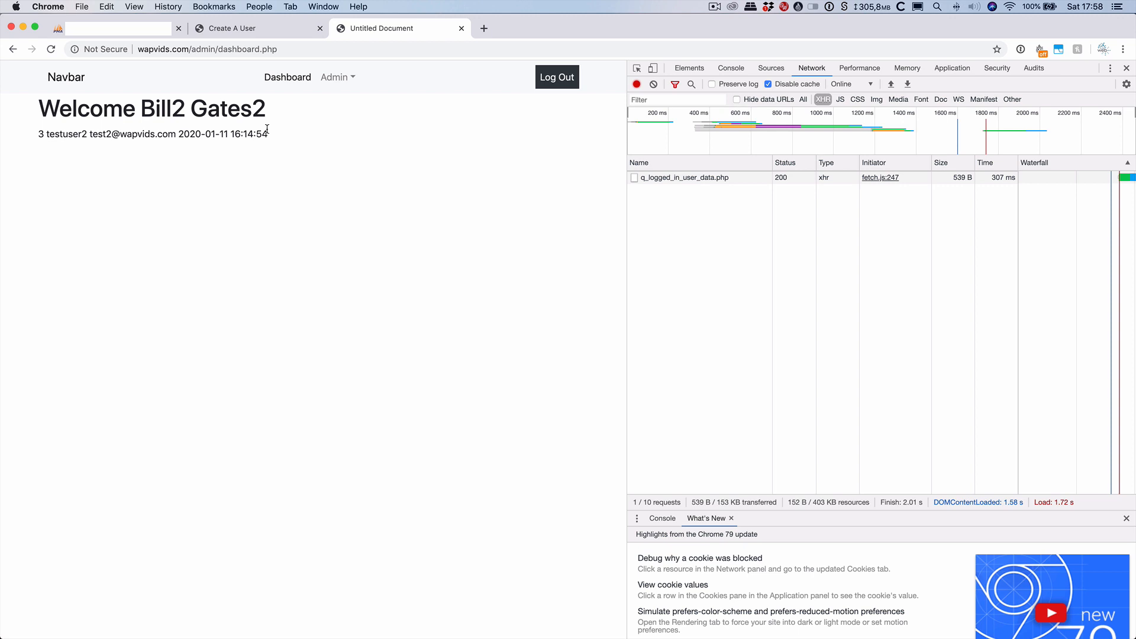
Switch from Chrome back to Wappler's dashboard.php source code.
key(super+Tab)
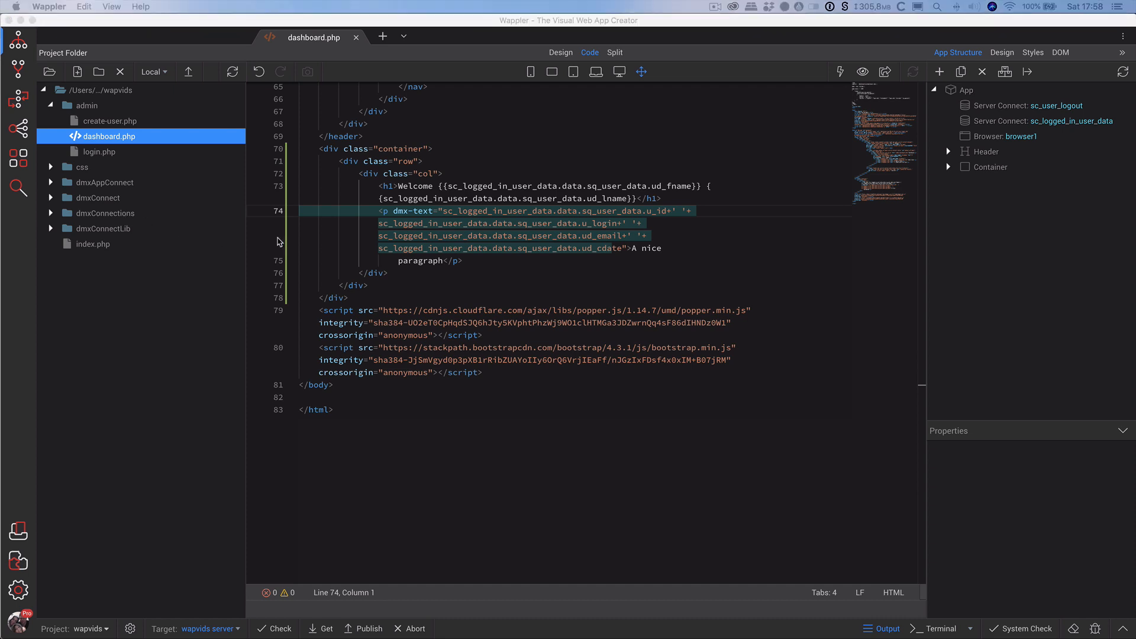
Add a new line after the paragraph containing <?php echo $_SESSION['']; ?>.
click(488, 263)
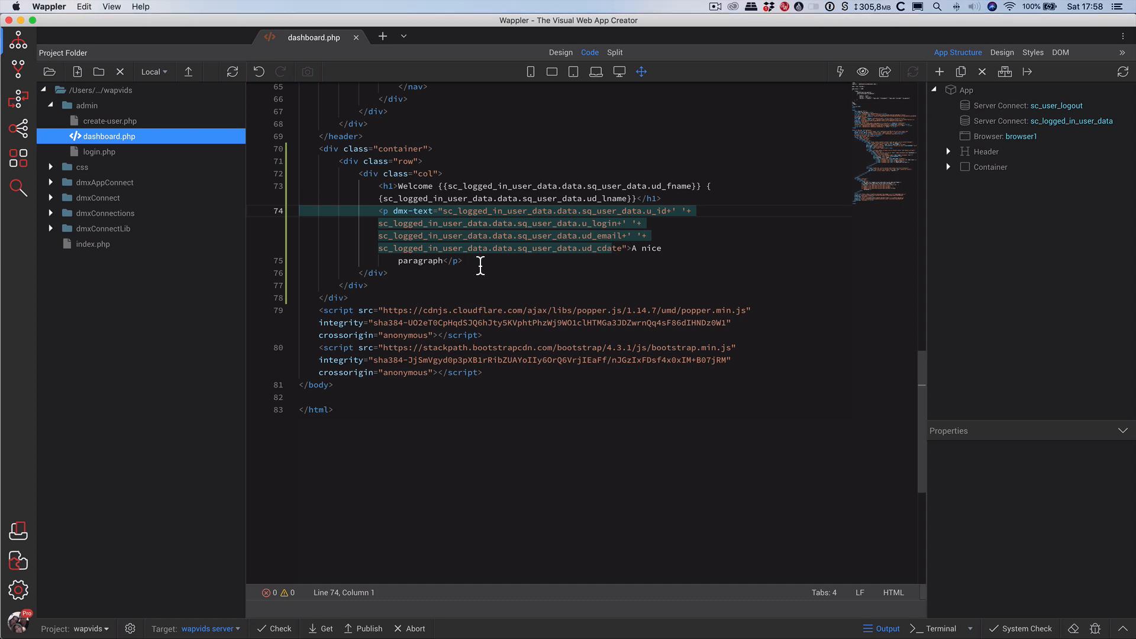
click(481, 266)
key(Return)
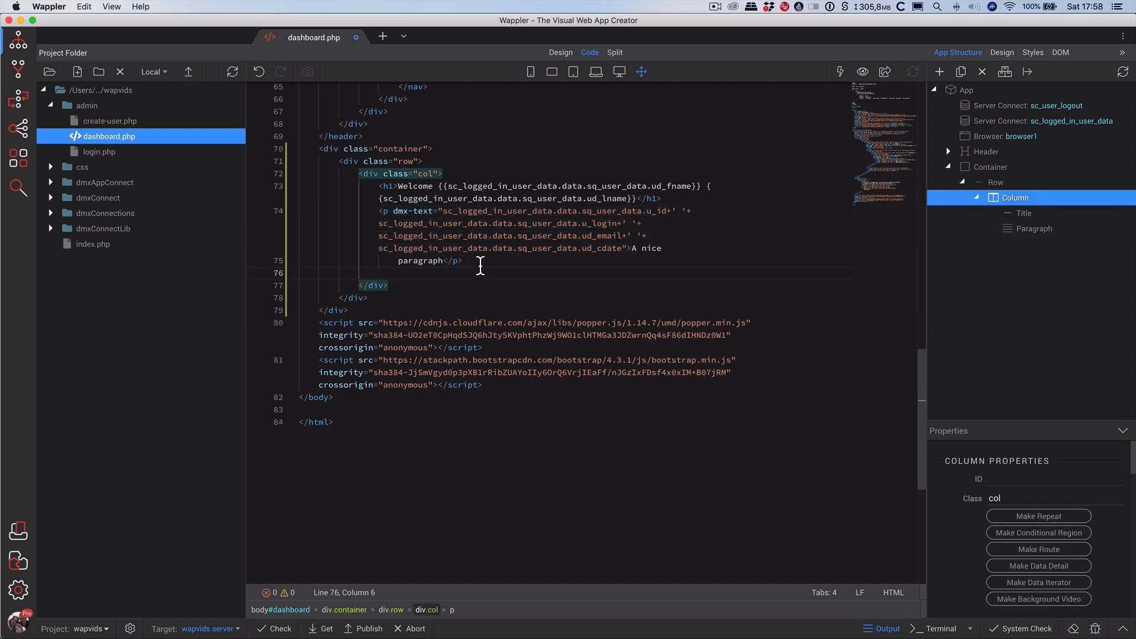
text(<?php)
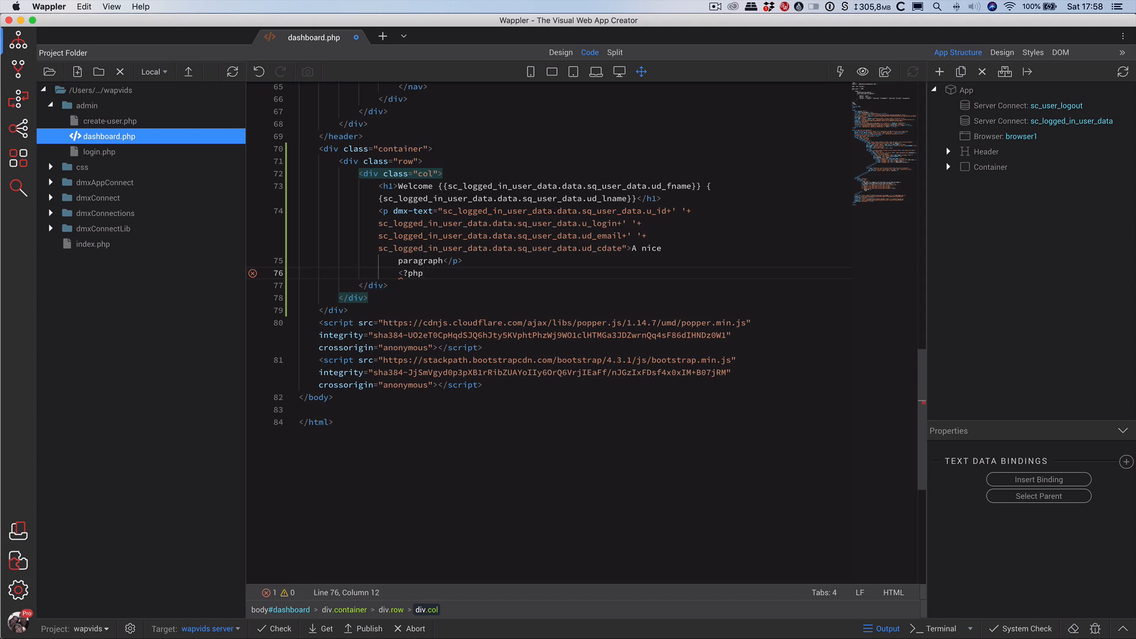
text( ?>)
key(Left)
key(Left)
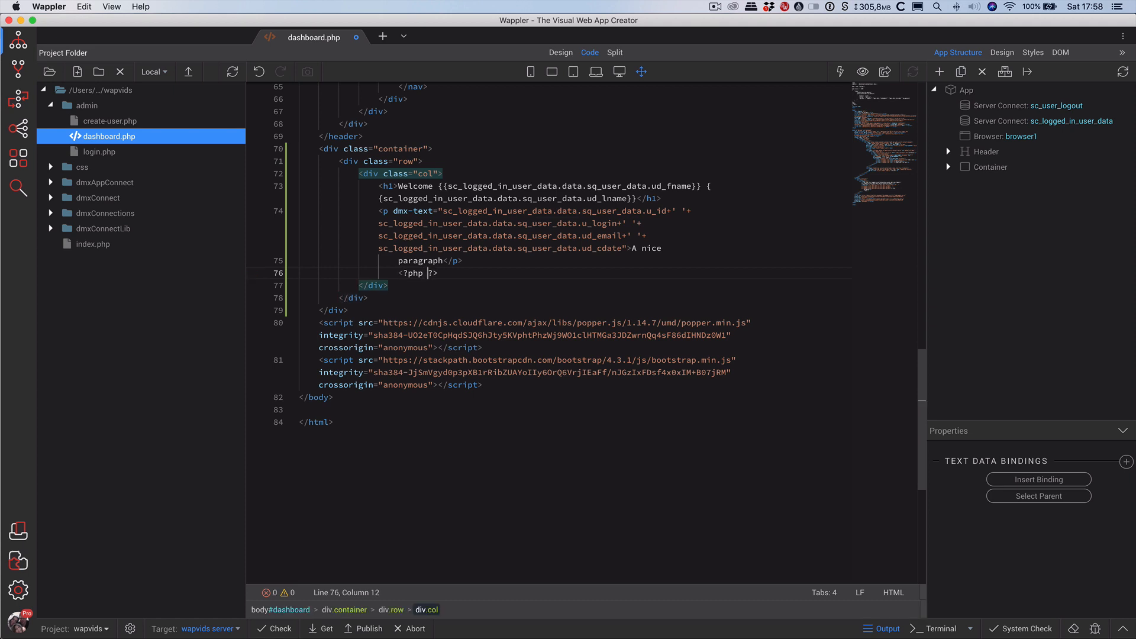
key(Left)
text(echo)
text( $_SES)
text(SION)
text([])
text('')
text(;)
Look up the Security Provider name, set the session key to sp_wapvidsId, save, and return to Chrome.
click(16, 102)
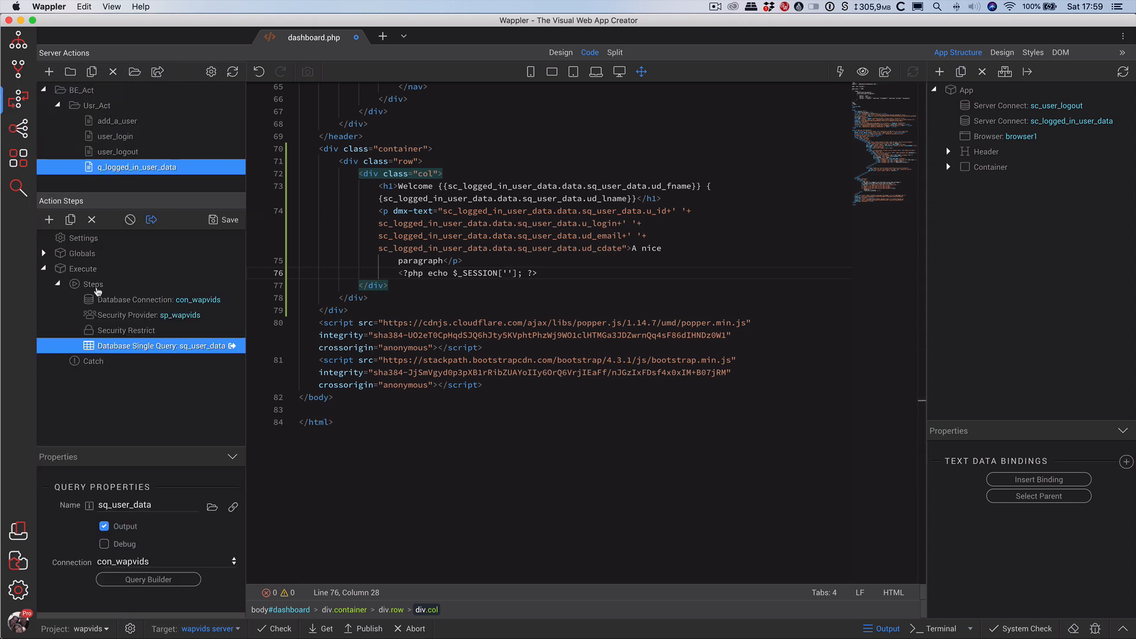
click(124, 315)
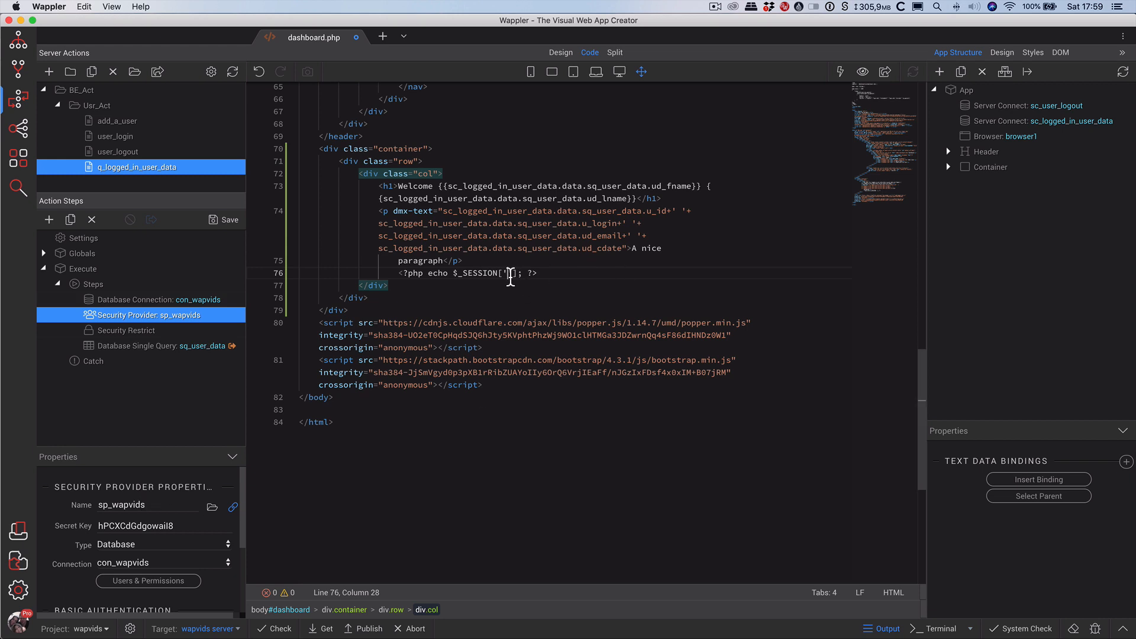
text(sp_wapvidsId)
key(super+s)
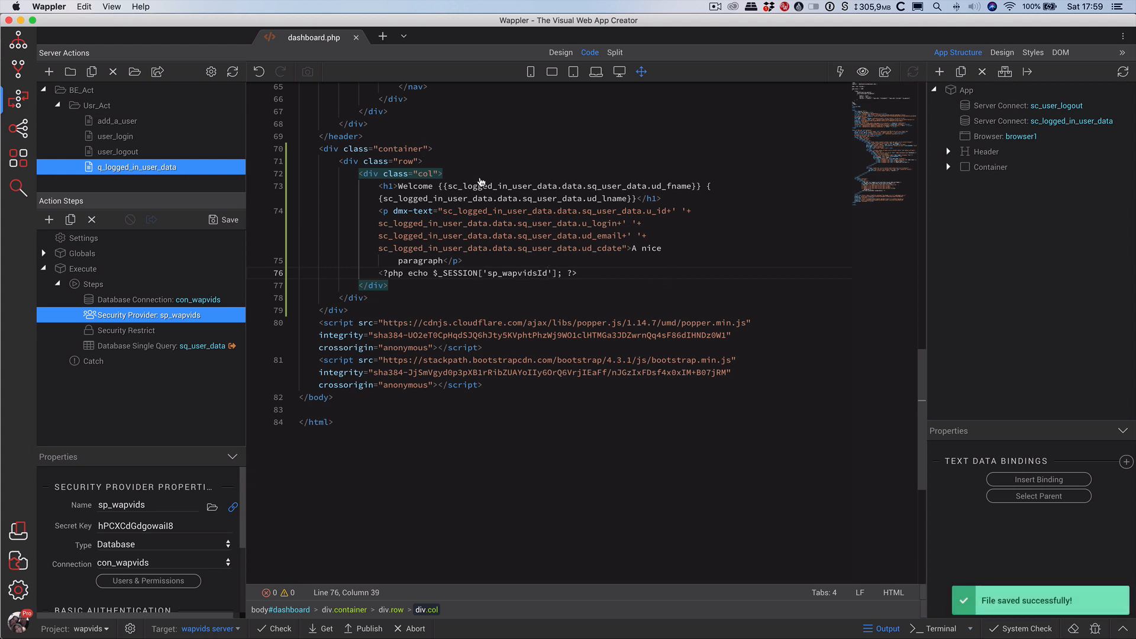
key(super+Tab)
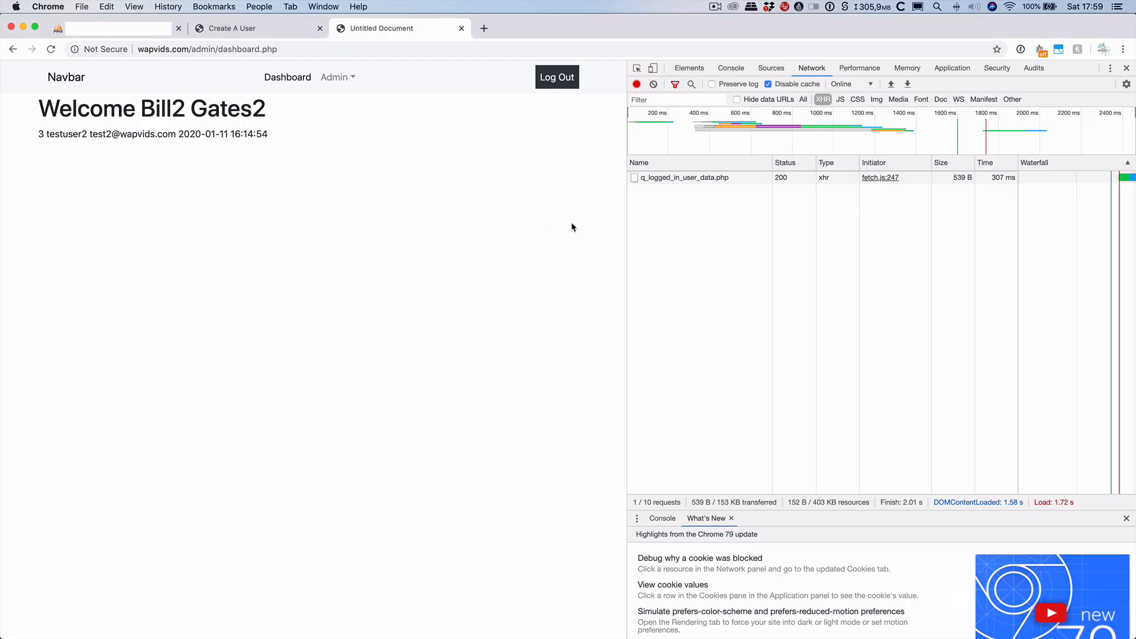
Reload the dashboard in Chrome so session user id 3 appears under the user data line.
click(47, 50)
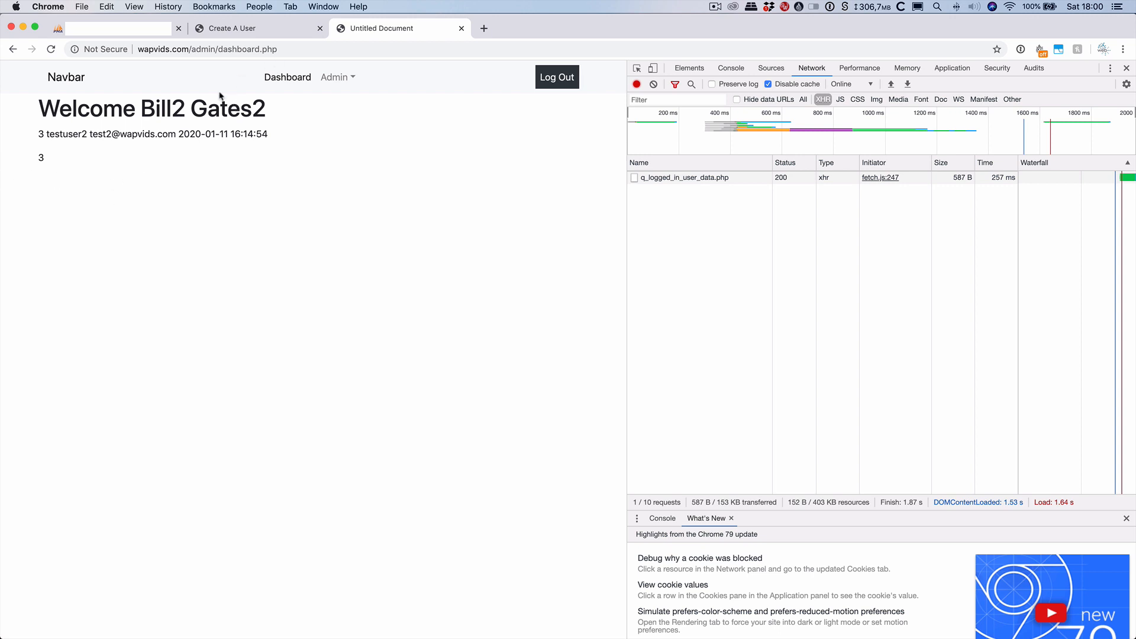
Return to the dashboard and go to Admin > Add A User.
click(275, 28)
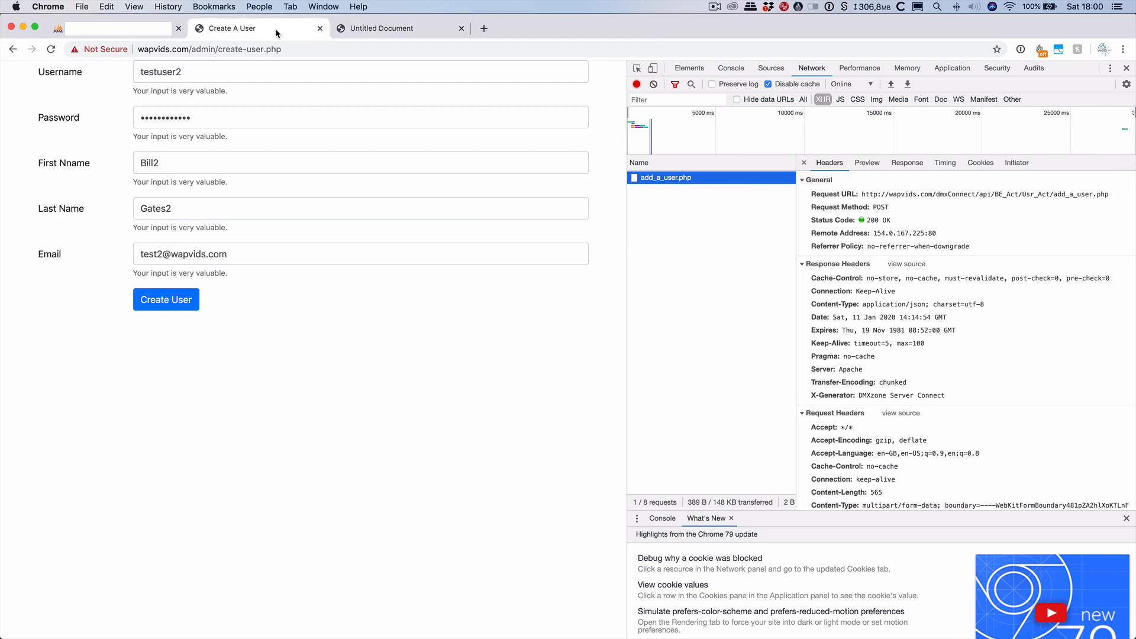
click(362, 29)
click(342, 79)
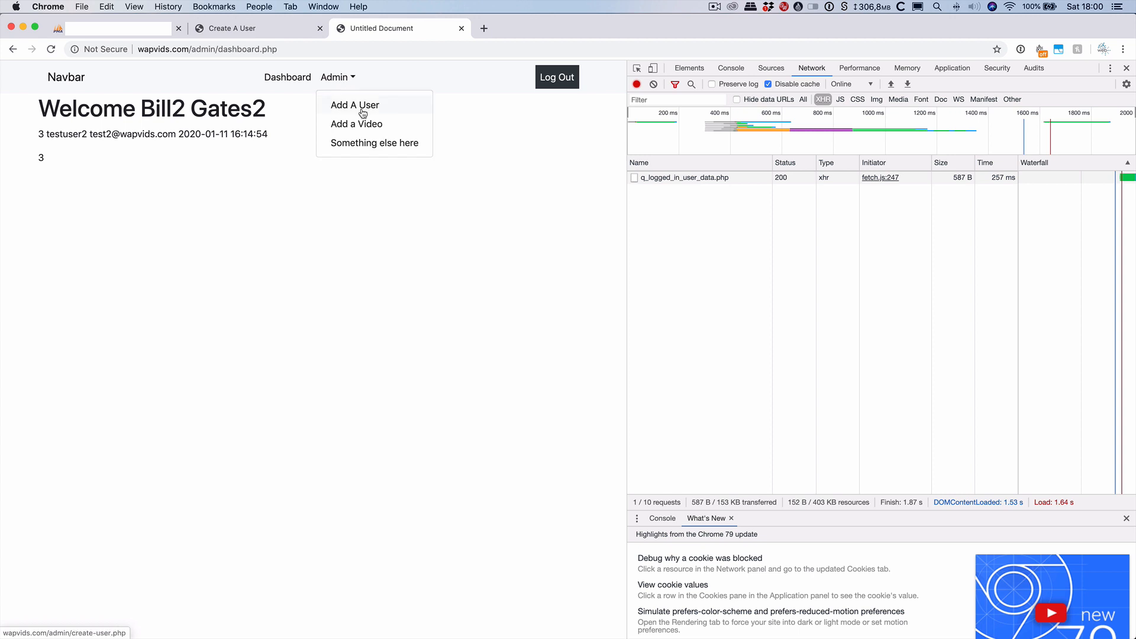
click(353, 105)
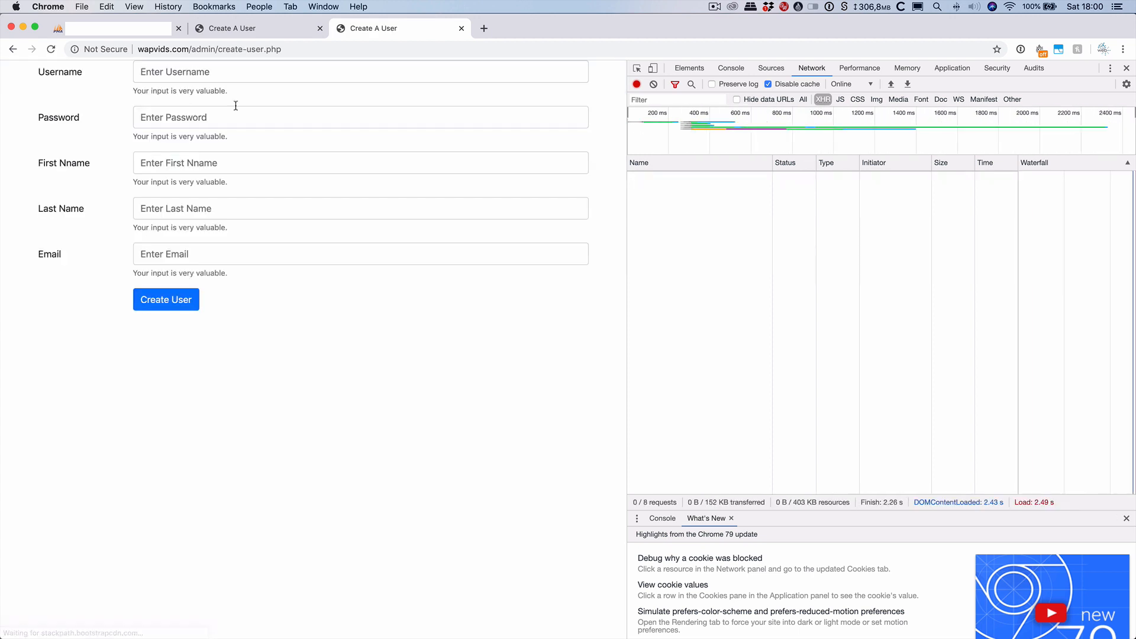
Create the third test user with username testuser3, a password, first name, last name and e-mail.
click(213, 71)
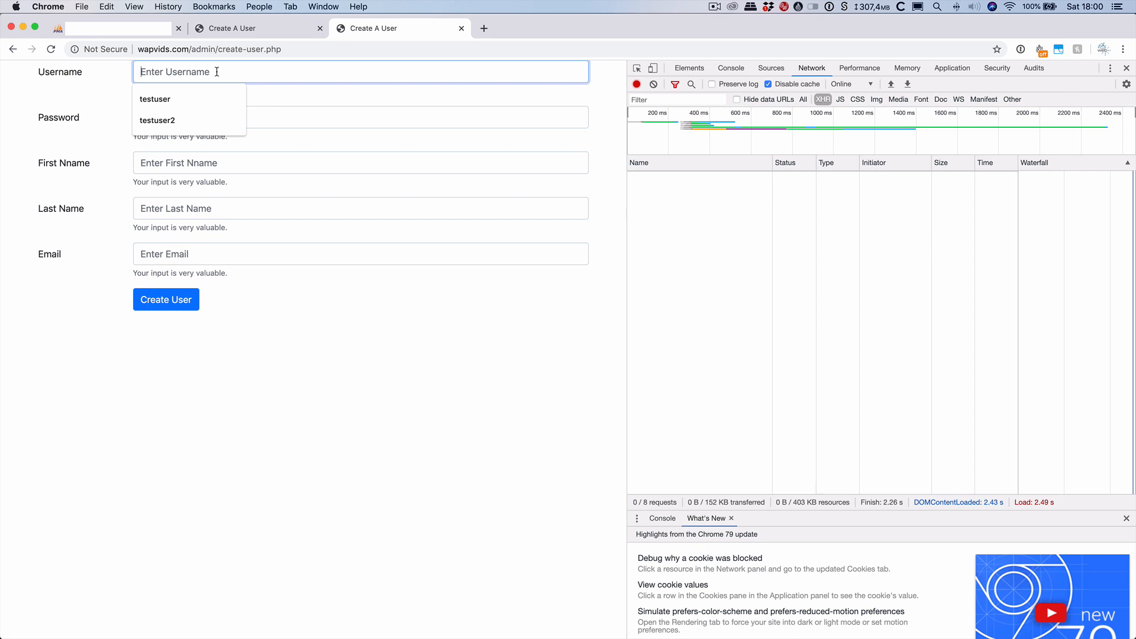
key(Tab)
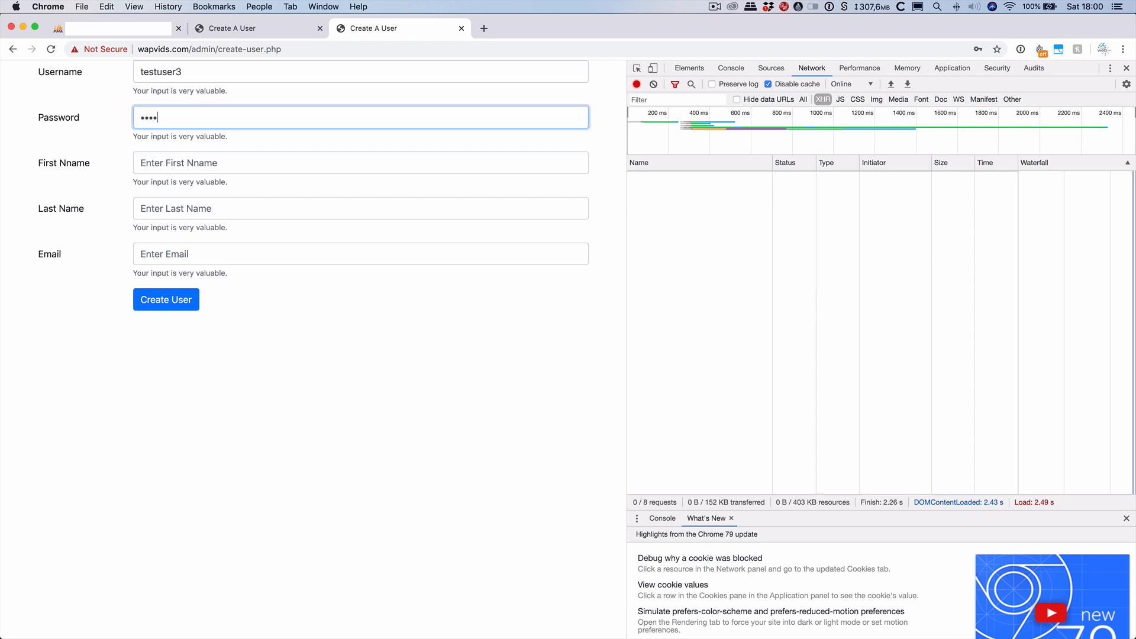
key(Tab)
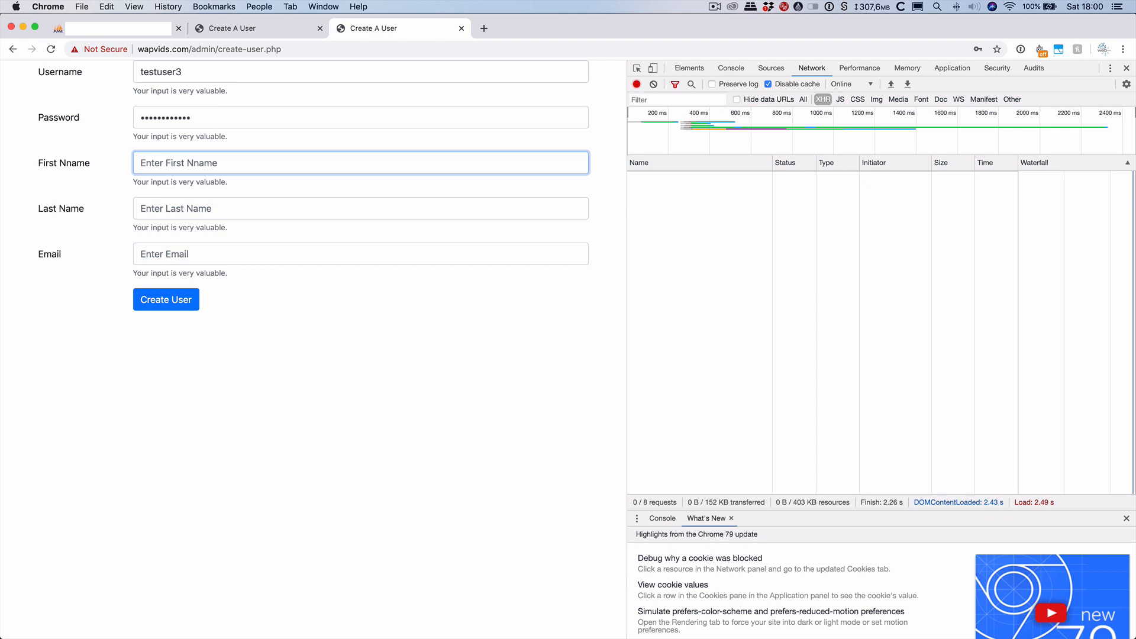
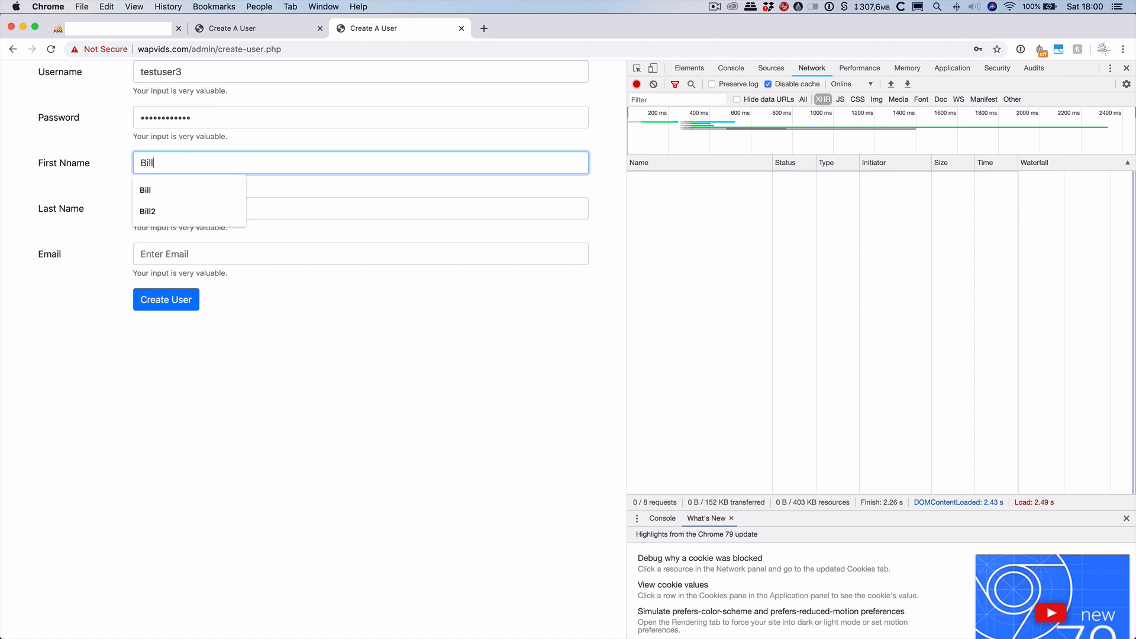
key(Tab)
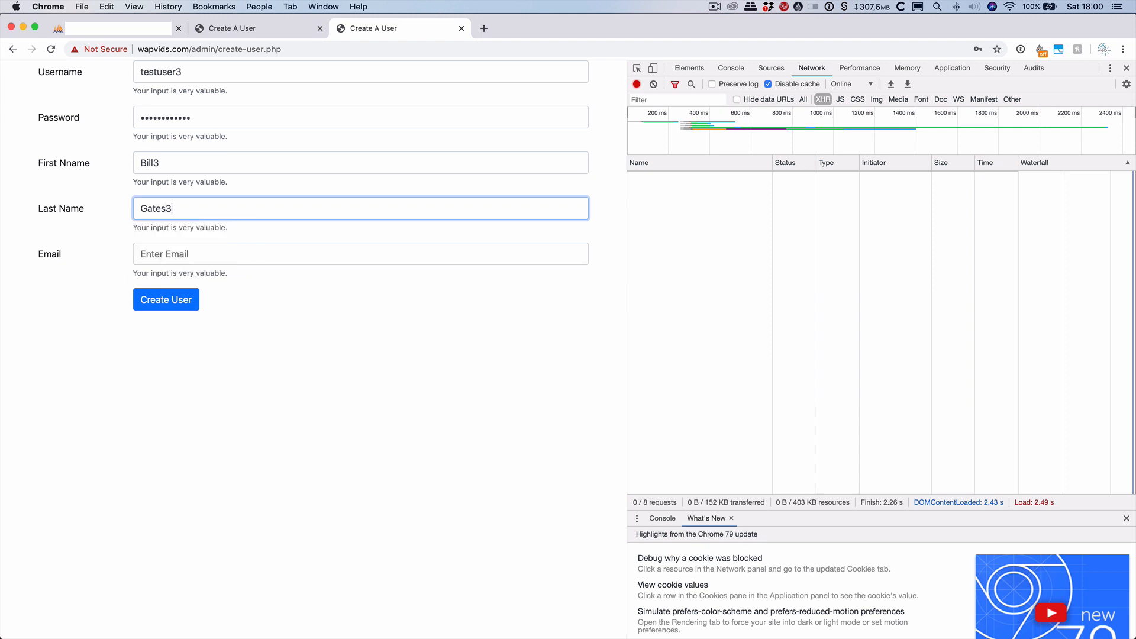
key(Tab)
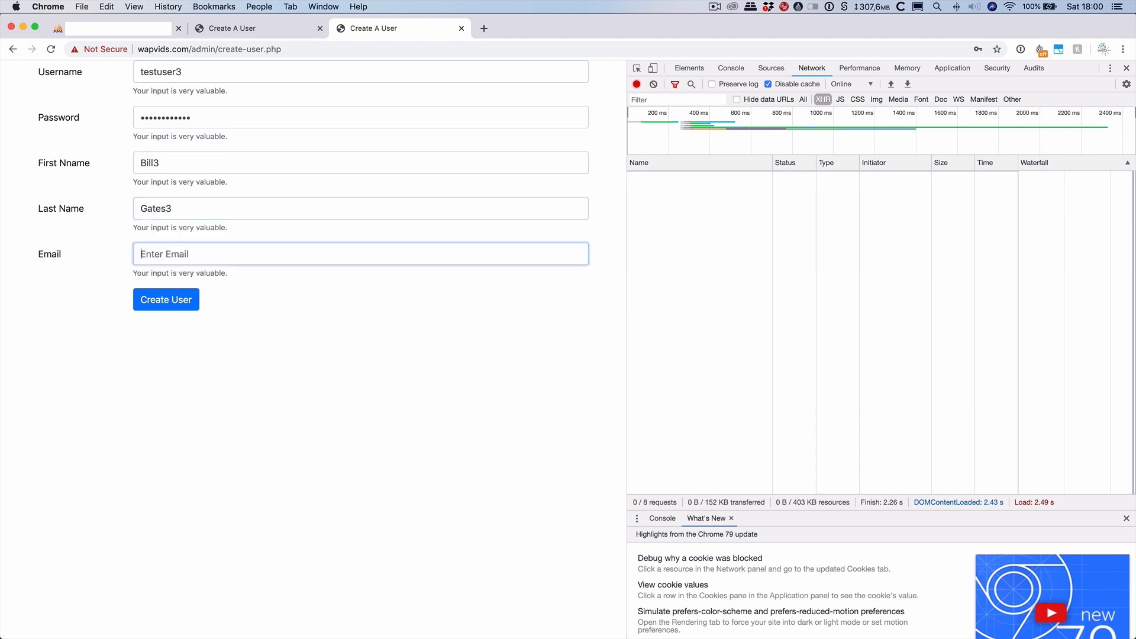
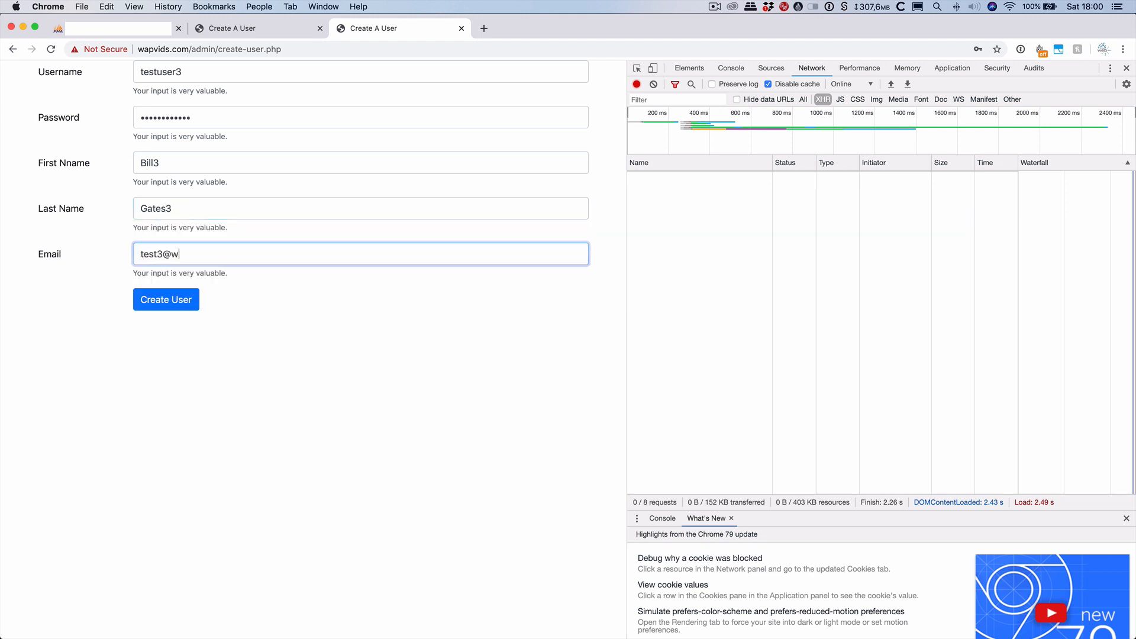
click(163, 300)
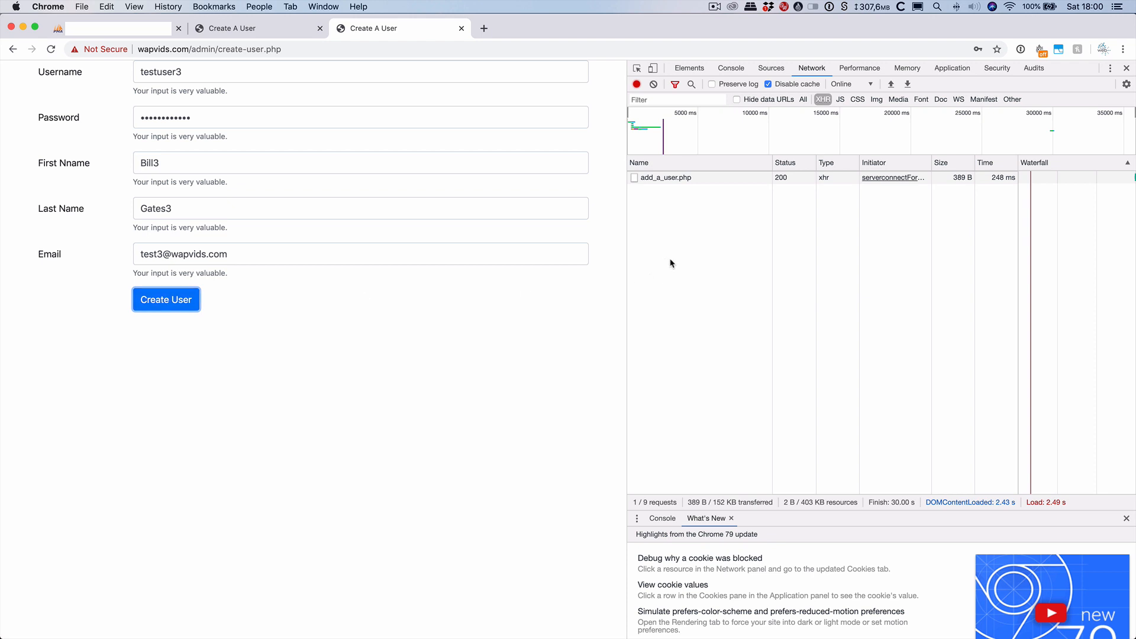
click(671, 178)
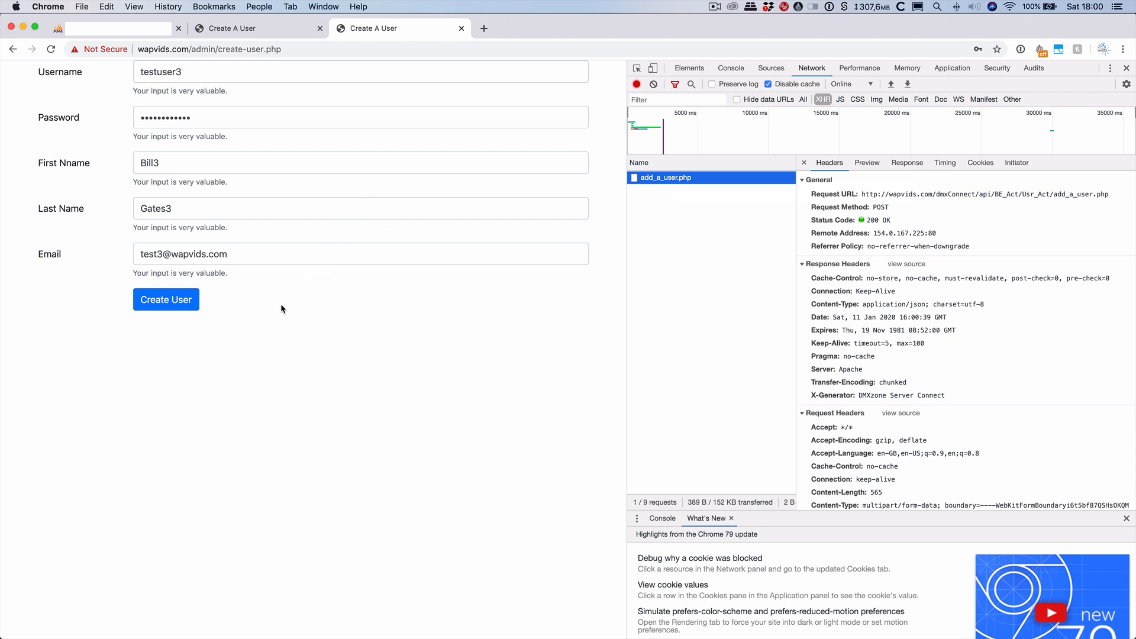
Check the add_a_user.php request details in the Network panel to confirm the user was saved.
click(180, 307)
click(260, 30)
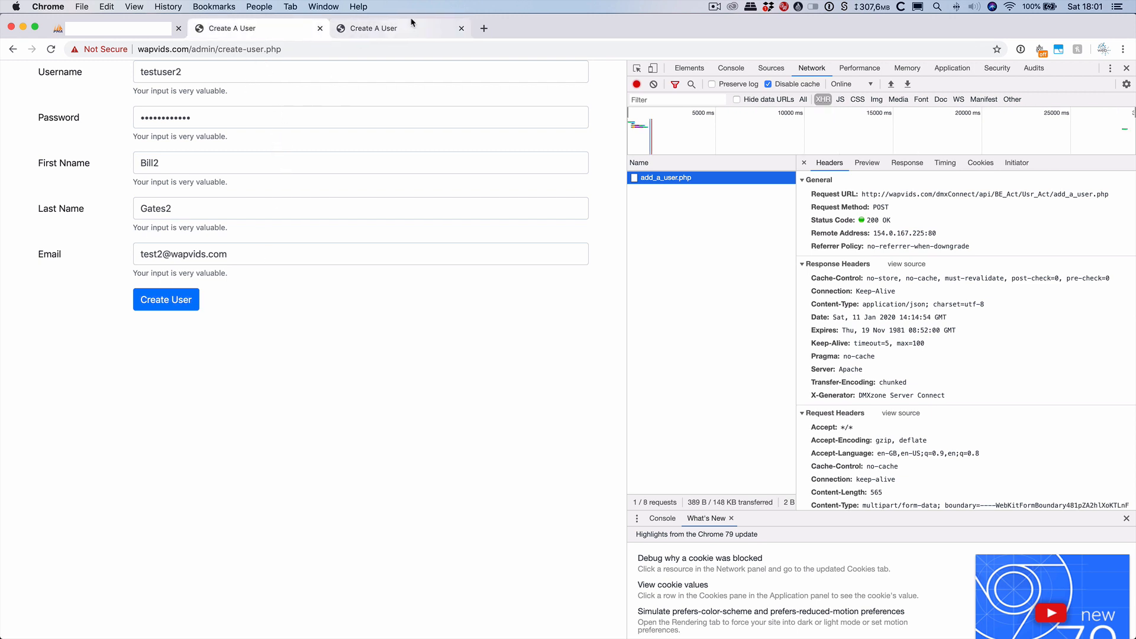
click(392, 30)
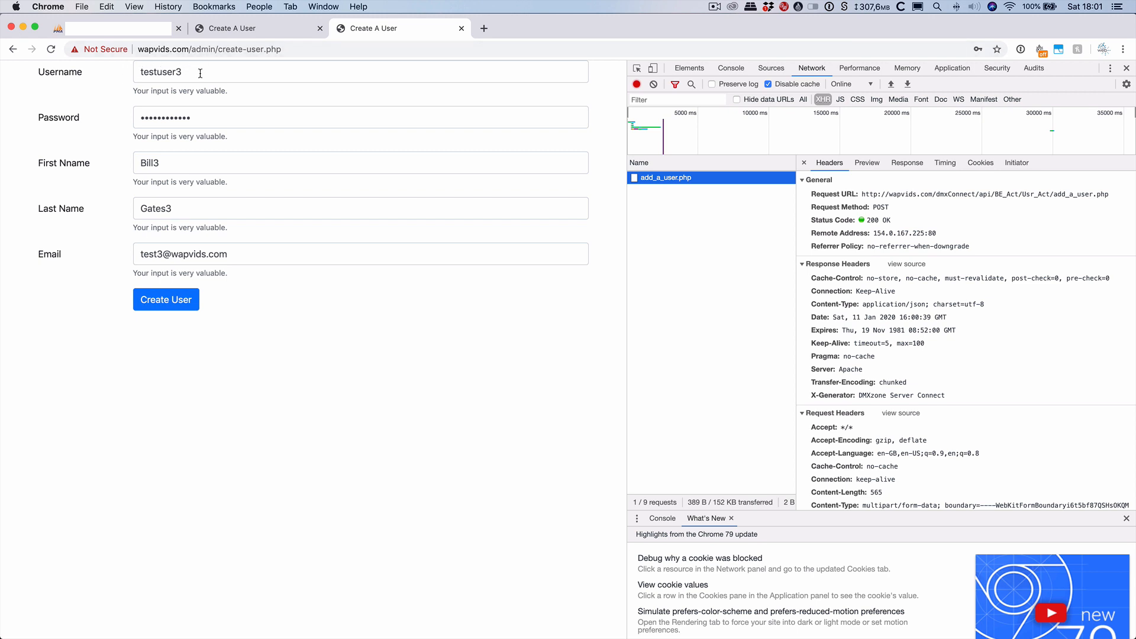
Load dashboard.php from the address bar and log the current user out.
drag(217, 50, 313, 88)
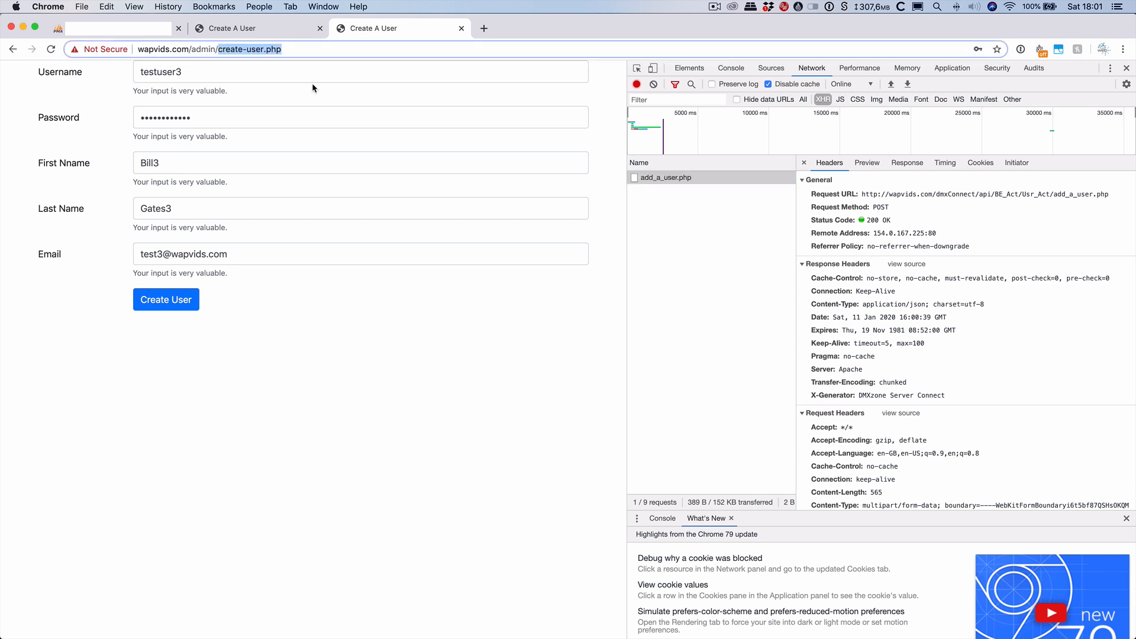
text(dash)
key(Return)
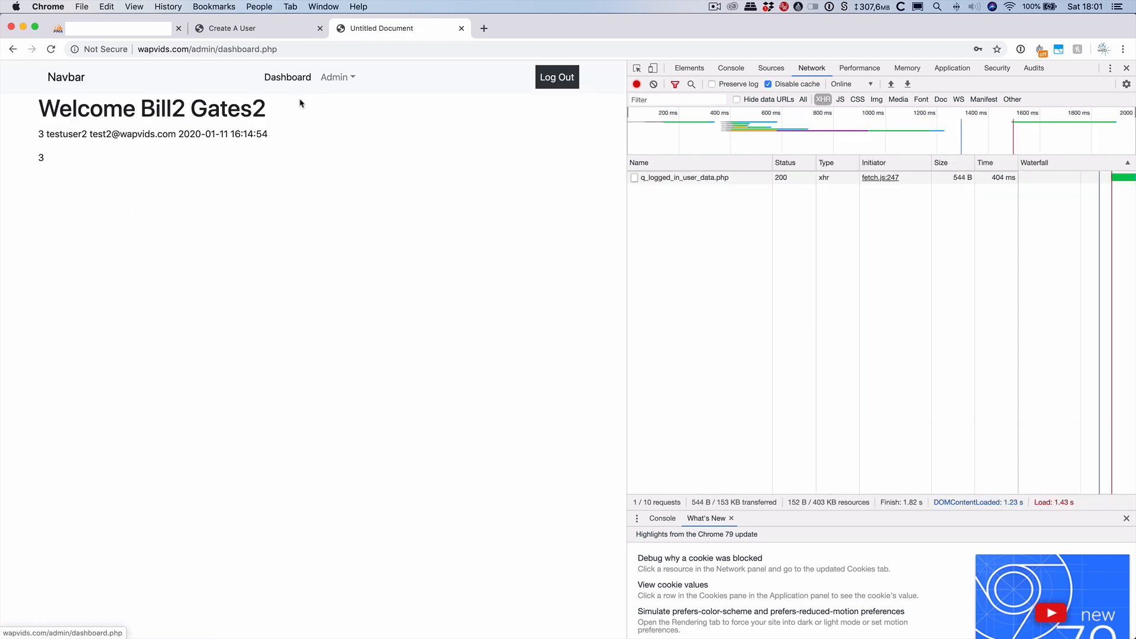
click(562, 84)
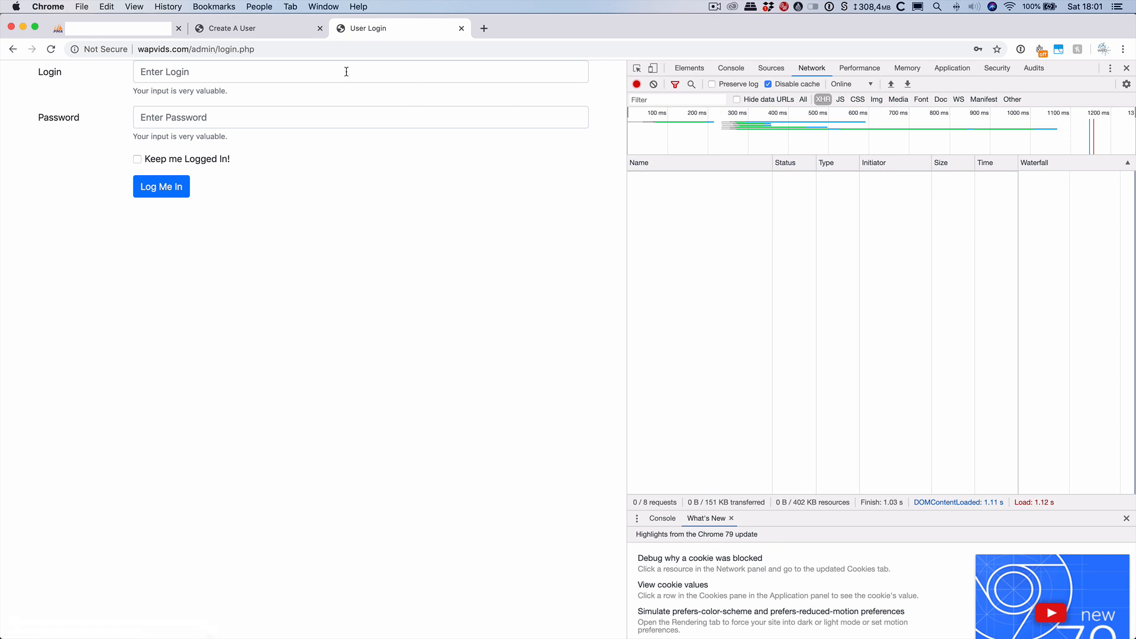
Check the new user's row in the tbl_user table in phpMyAdmin.
click(346, 72)
text(tes)
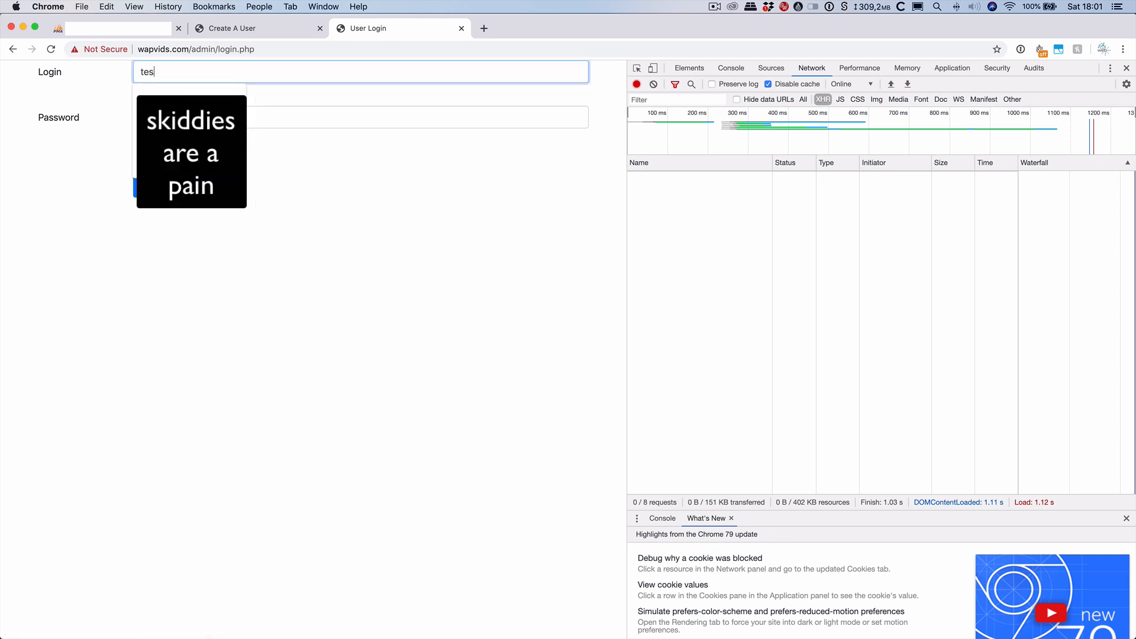
text(t3)
key(Tab)
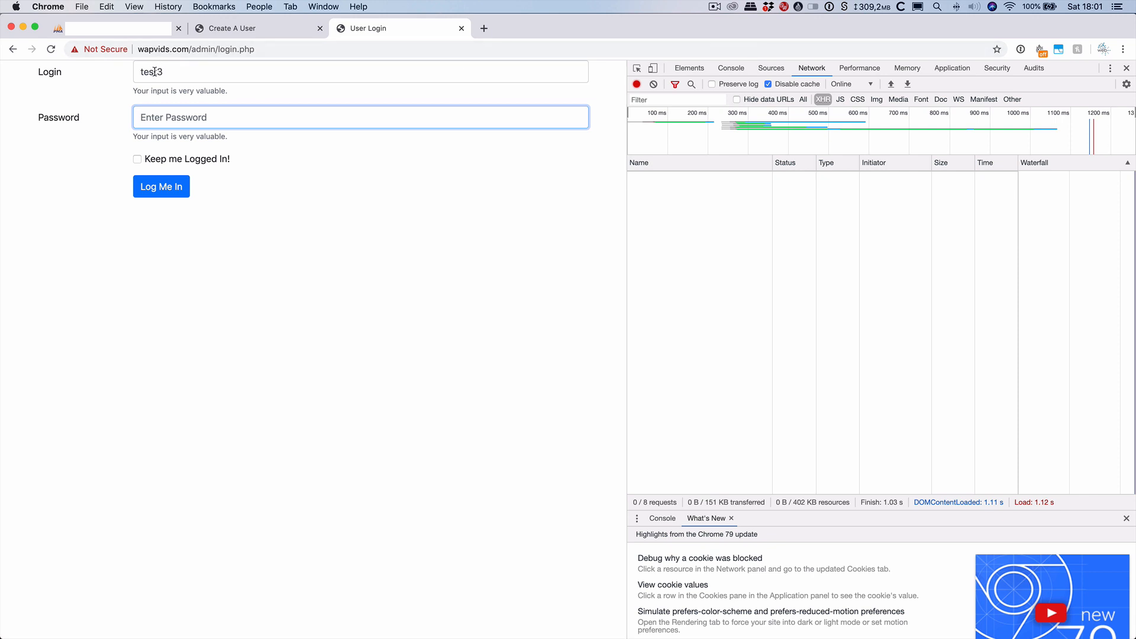
click(118, 28)
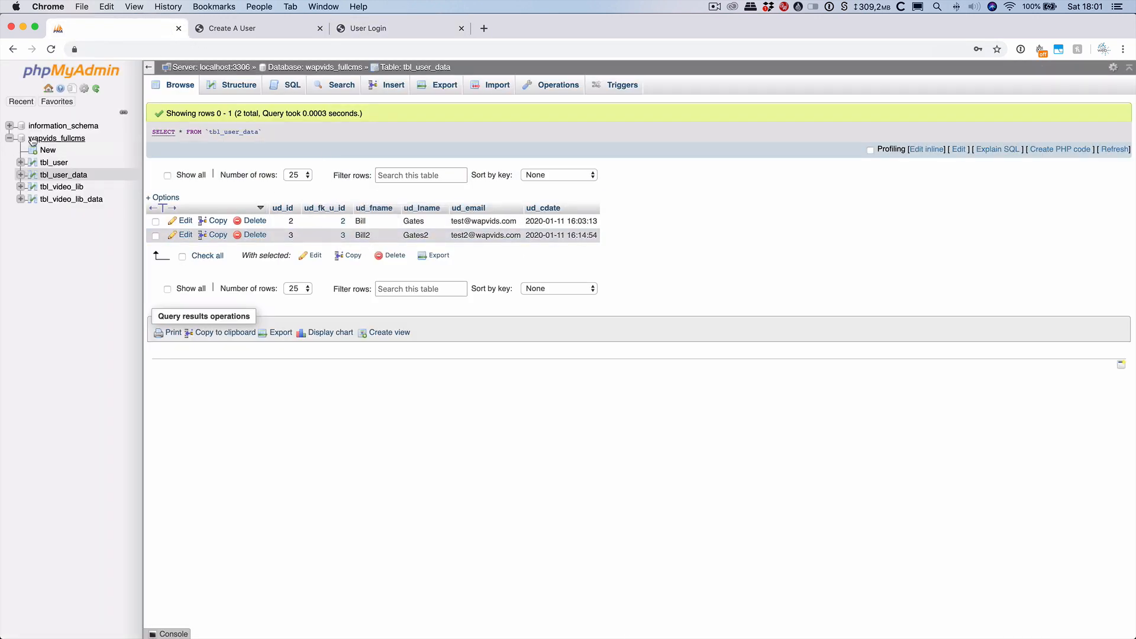
click(56, 165)
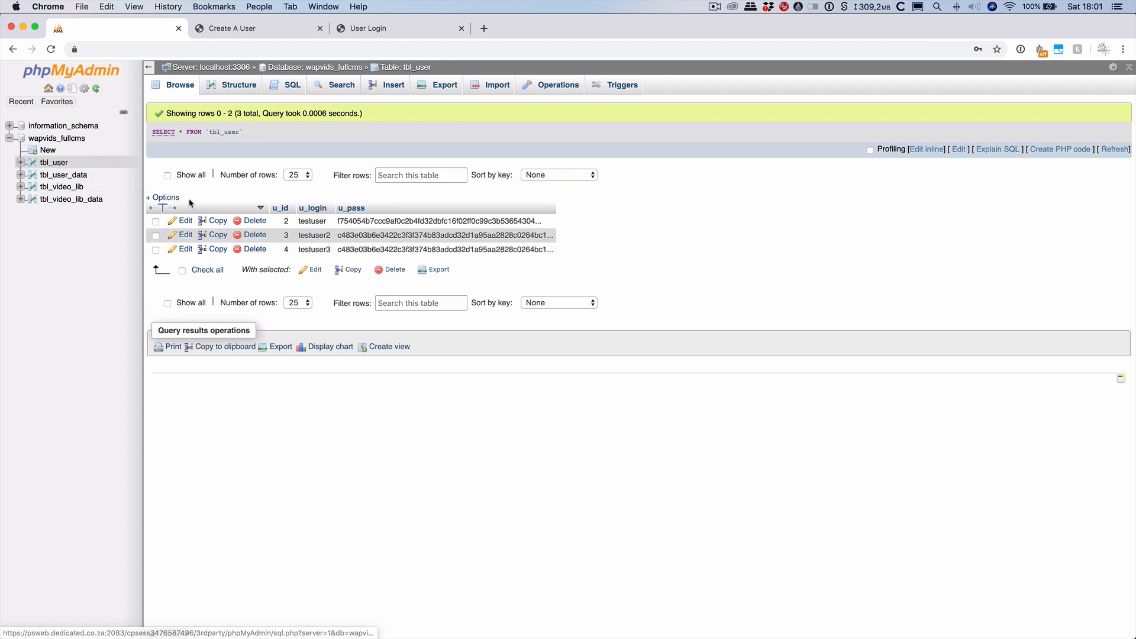
click(252, 30)
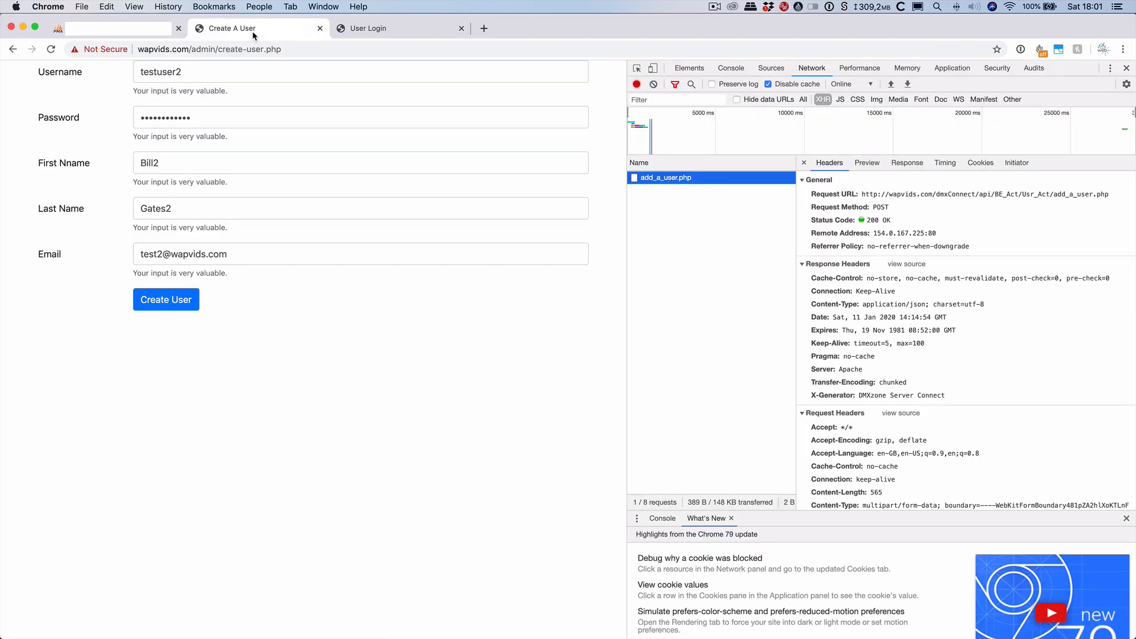
click(385, 33)
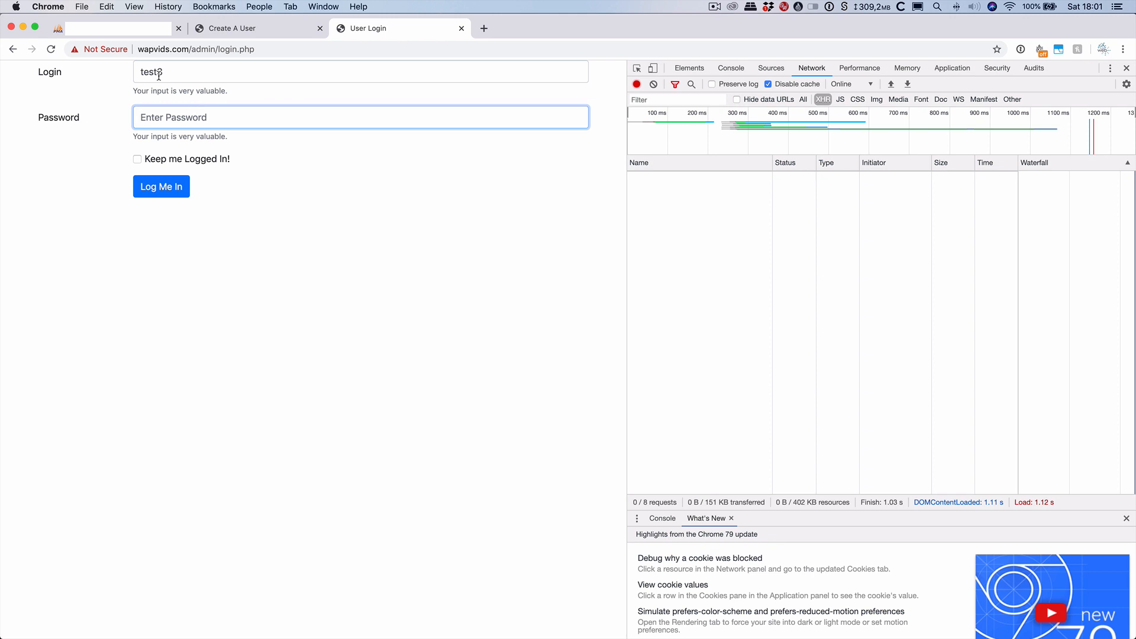
Log in as testuser3 with its password and Keep me Logged In ticked.
click(174, 78)
text(use)
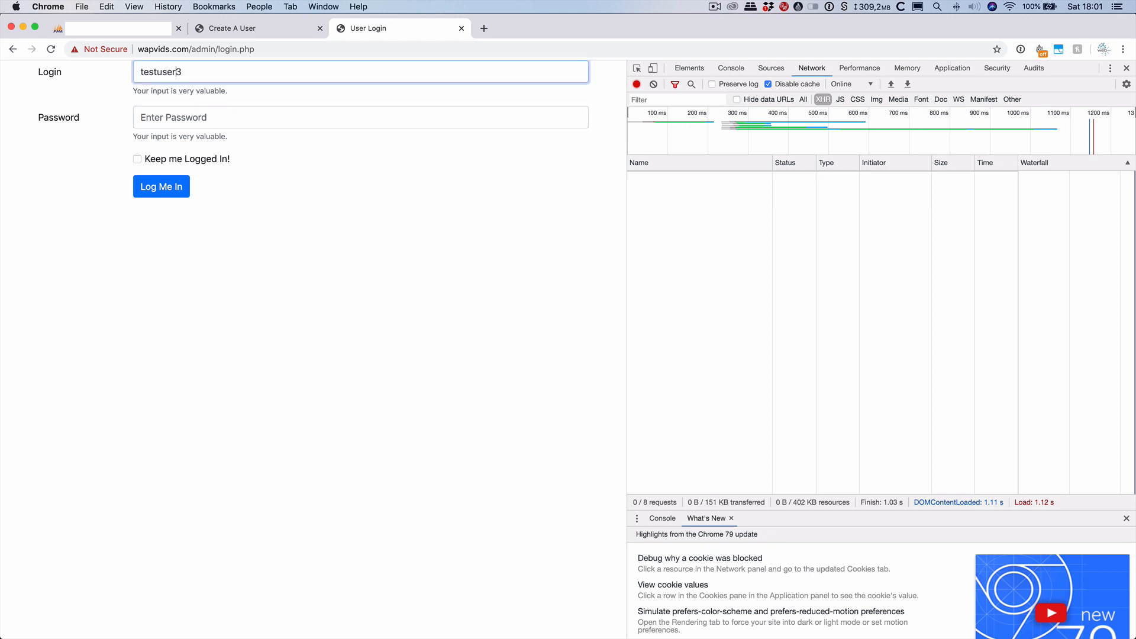
text(r)
key(Tab)
text(123)
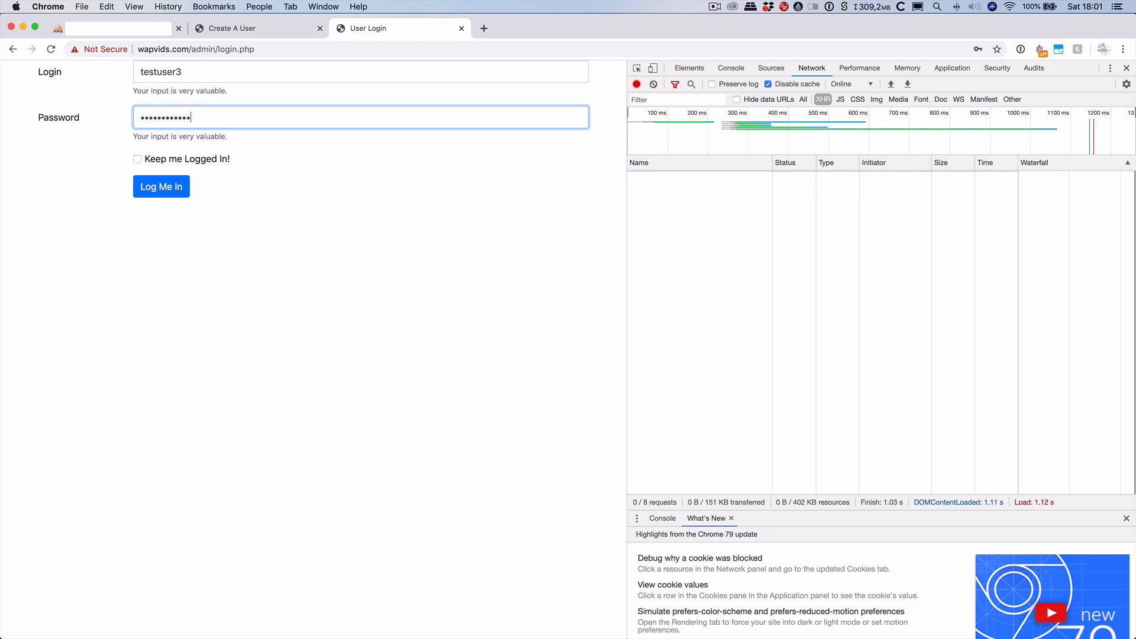
click(137, 159)
click(152, 187)
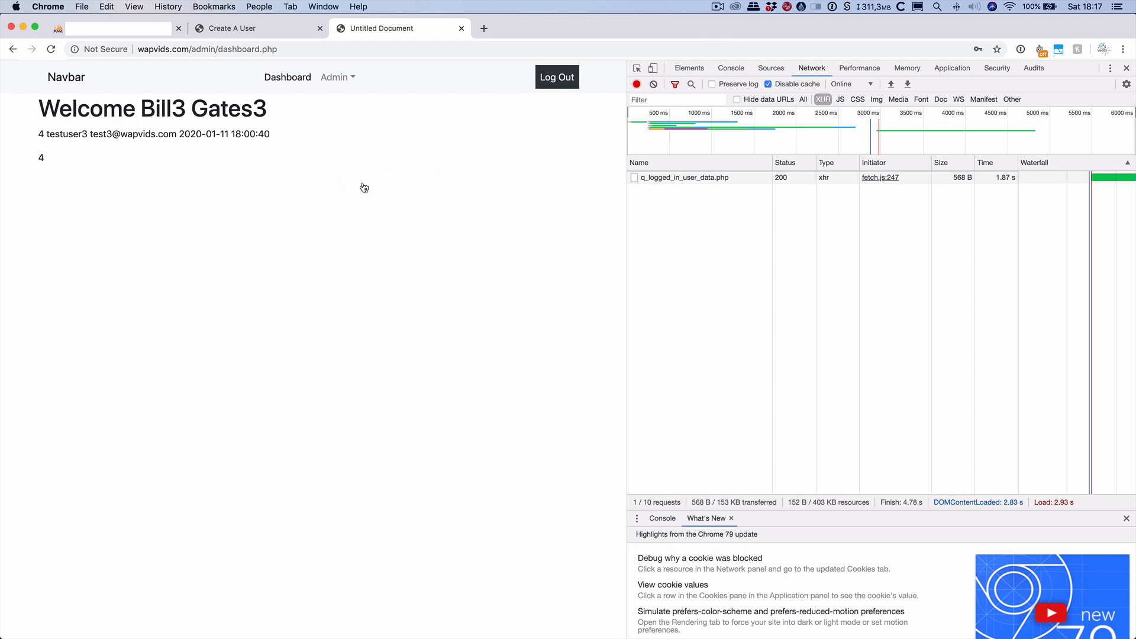
key(super+Tab)
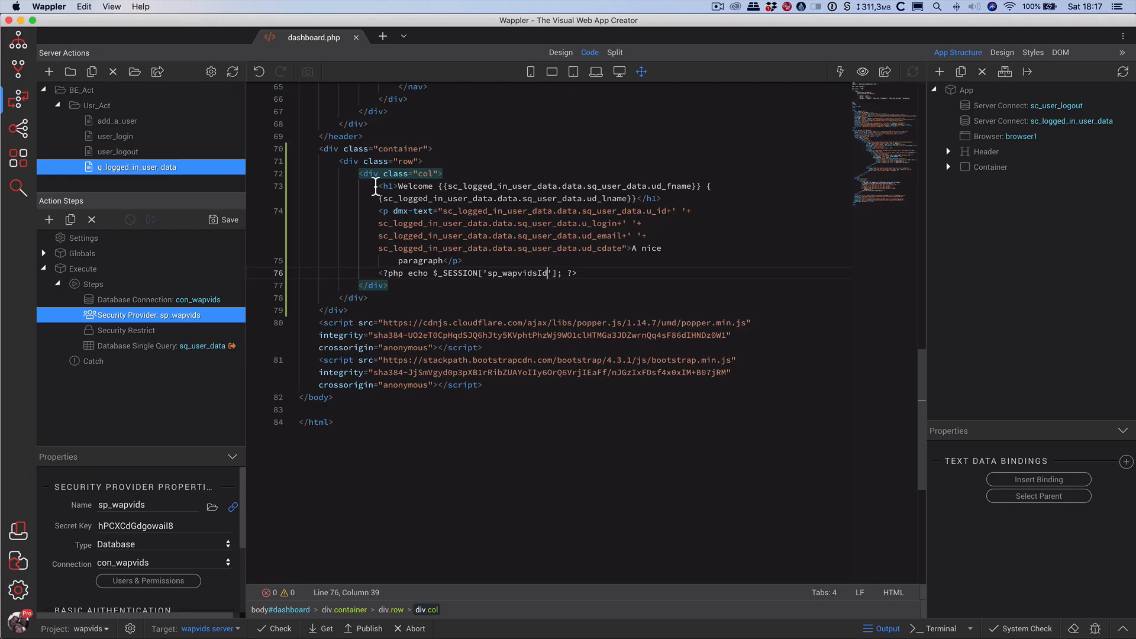
Show dashboard.php in Design view with App Connect live data and Preview Mode enabled.
click(560, 53)
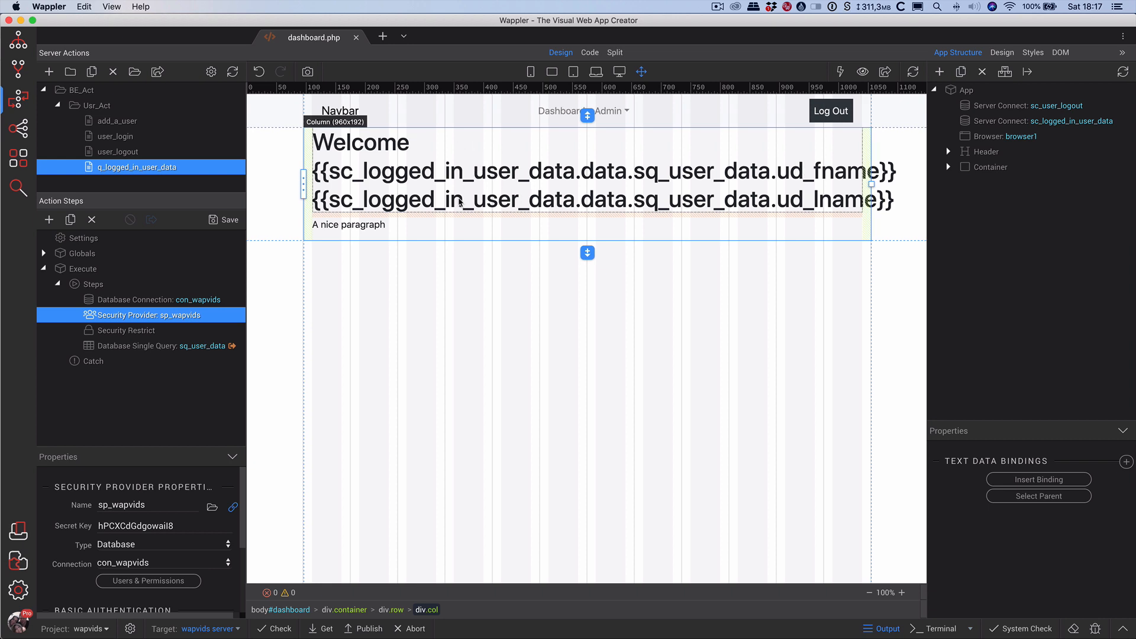
click(840, 71)
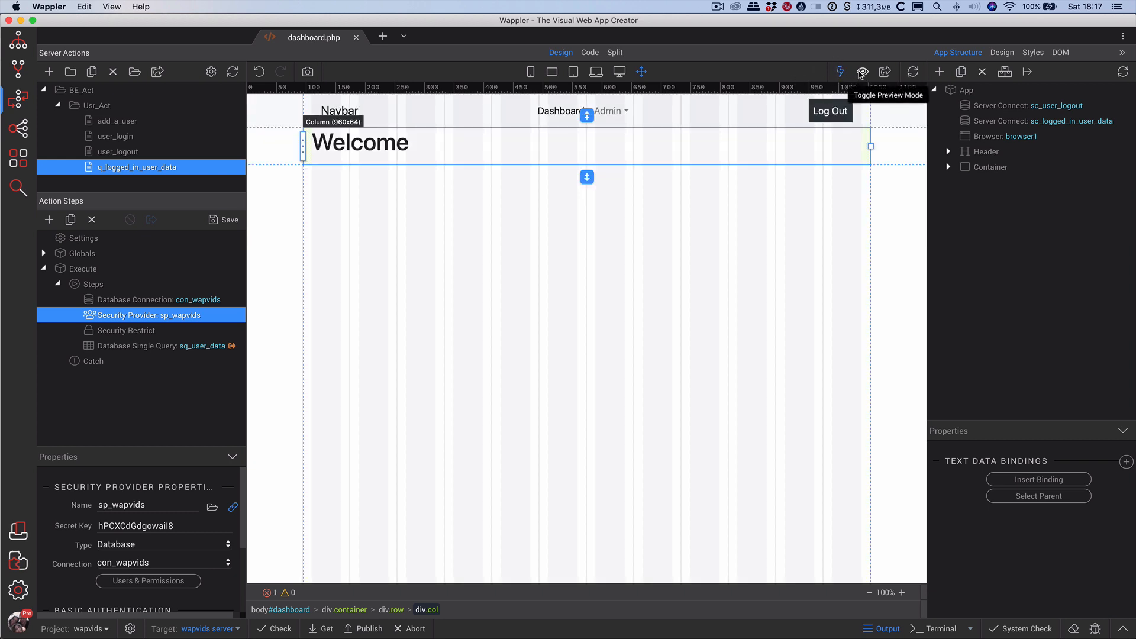
click(861, 72)
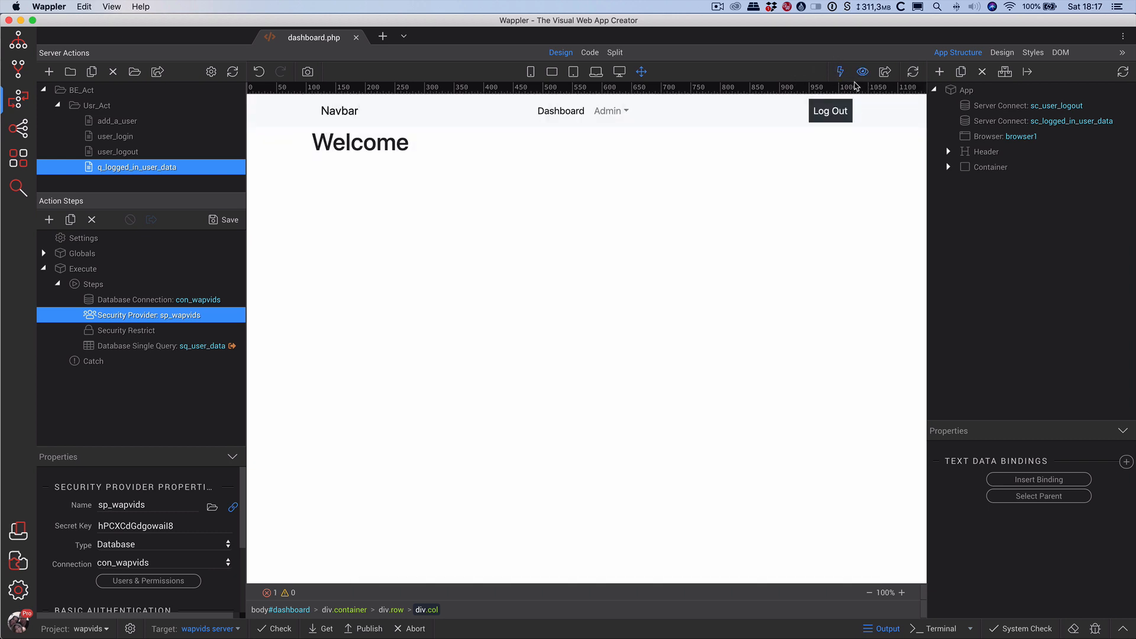
In the preview, log out and log back in as the test user with Keep me Logged In ticked.
click(828, 116)
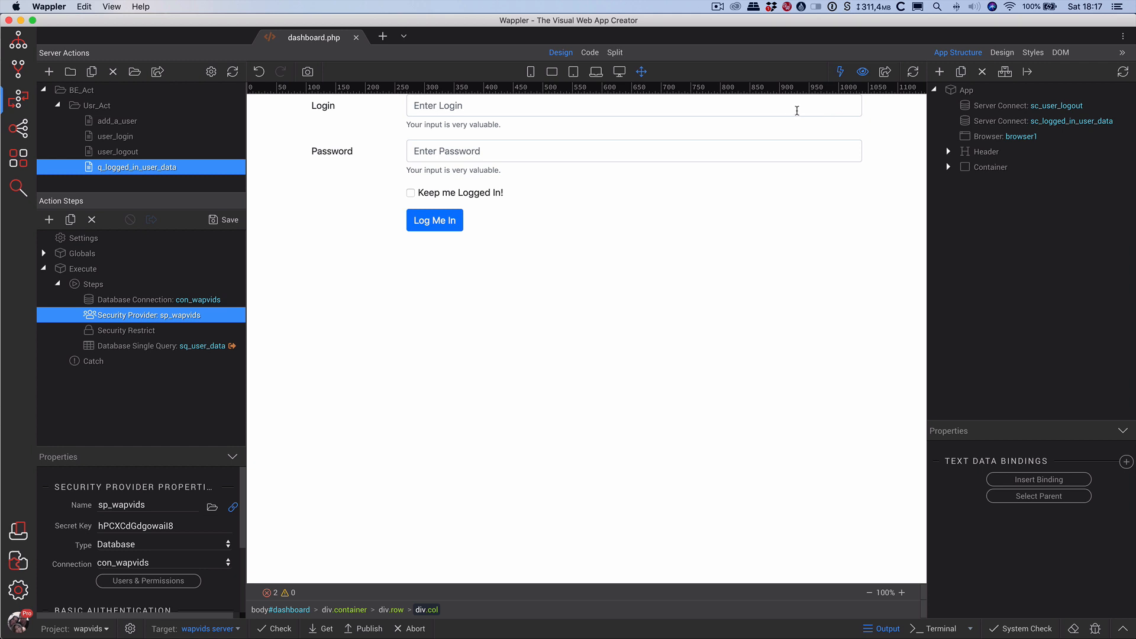
click(791, 110)
text(t)
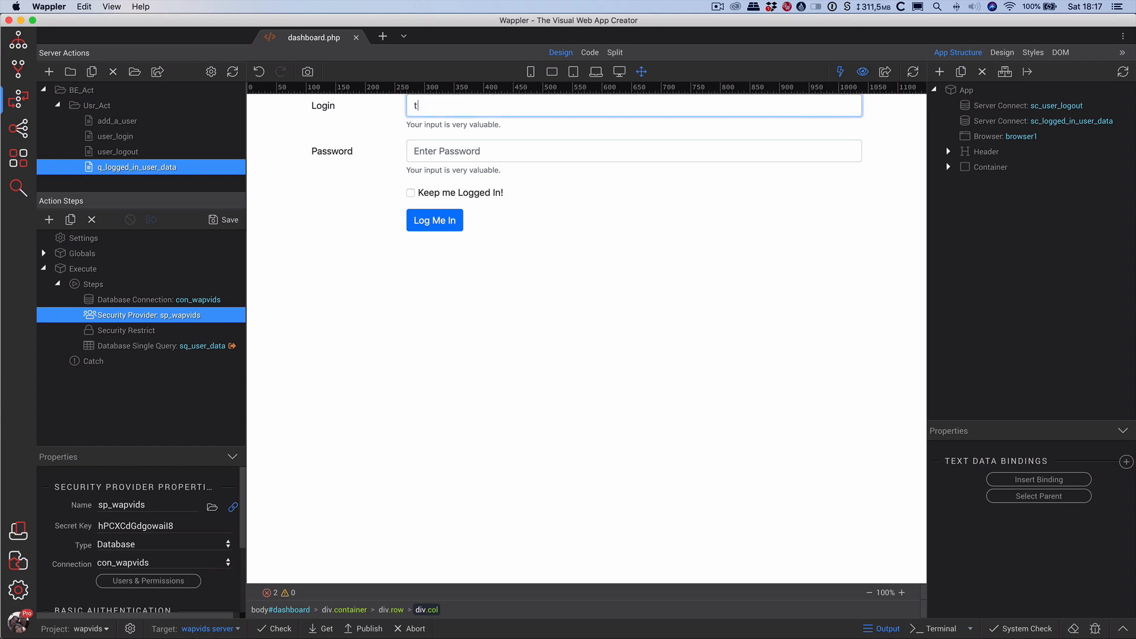
text(estuser3)
key(Tab)
text(te)
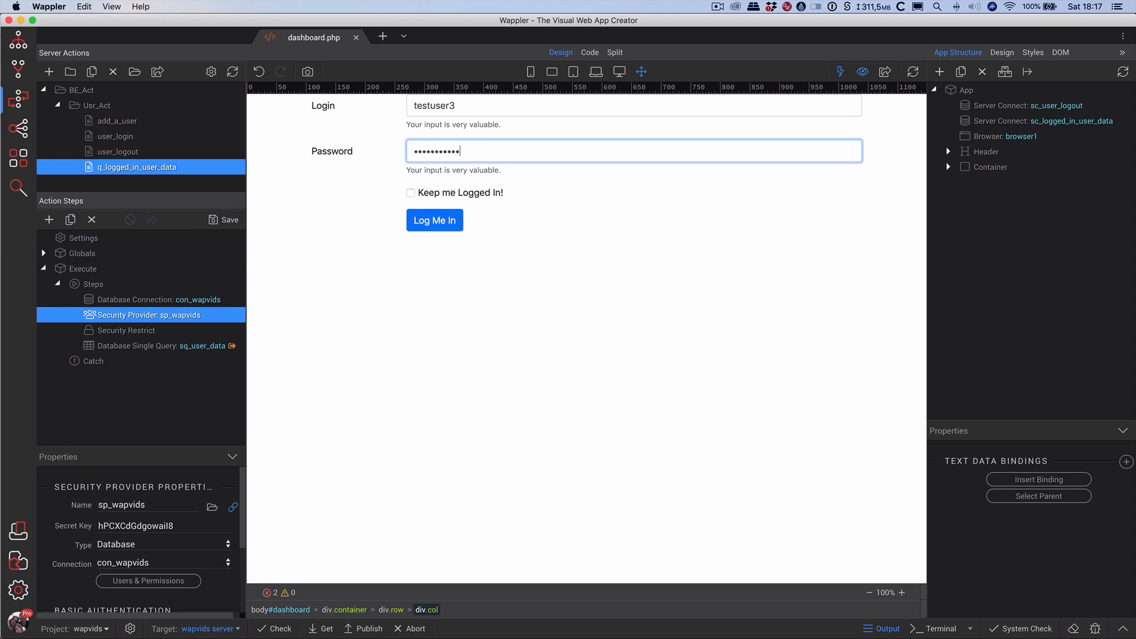
click(410, 193)
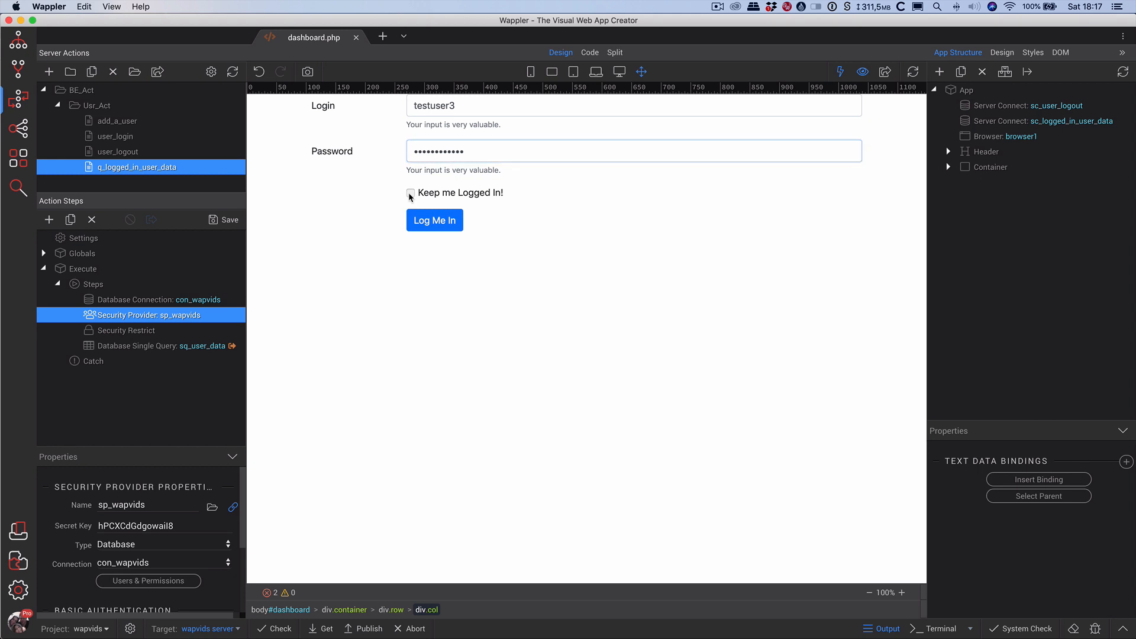
click(433, 225)
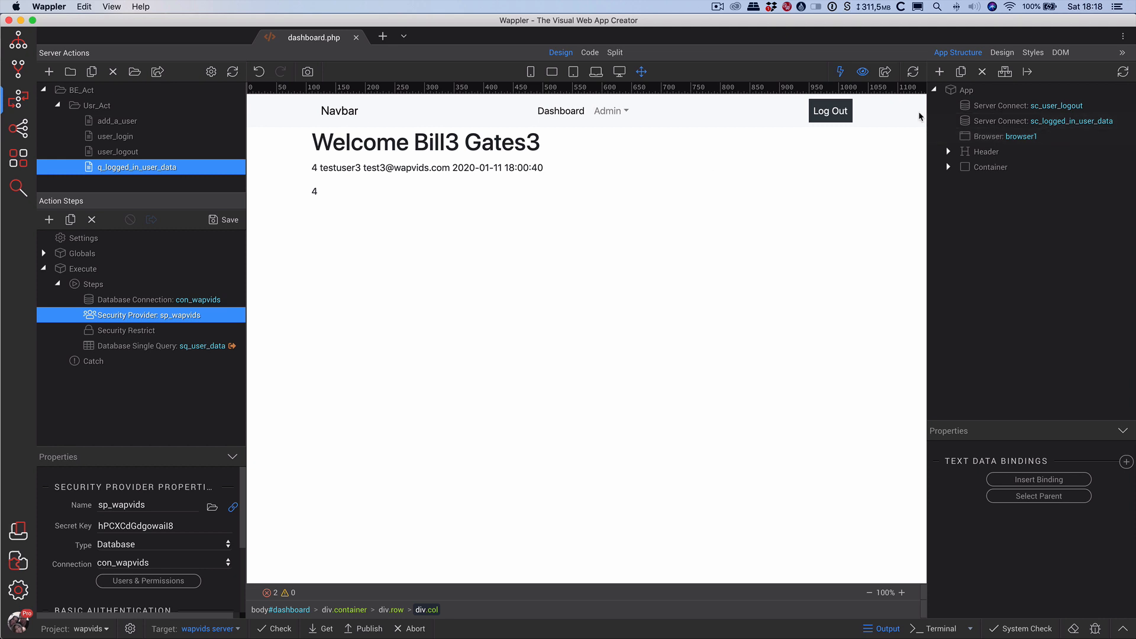
Turn preview off, toggle App Connect off and on, and inspect the Welcome heading's binding.
click(862, 73)
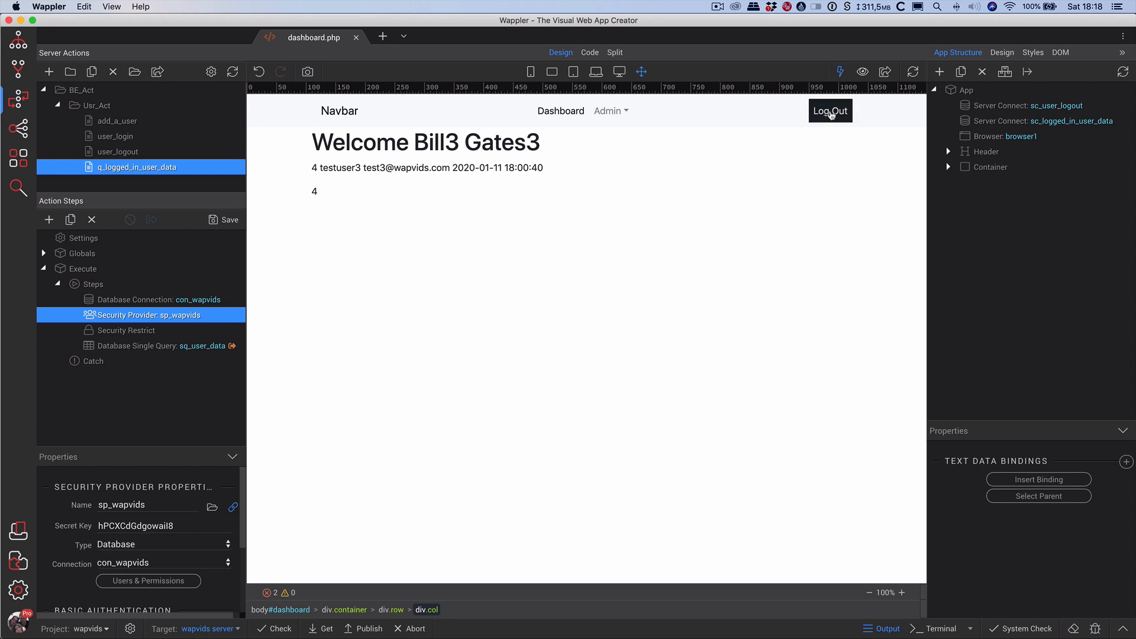
click(840, 72)
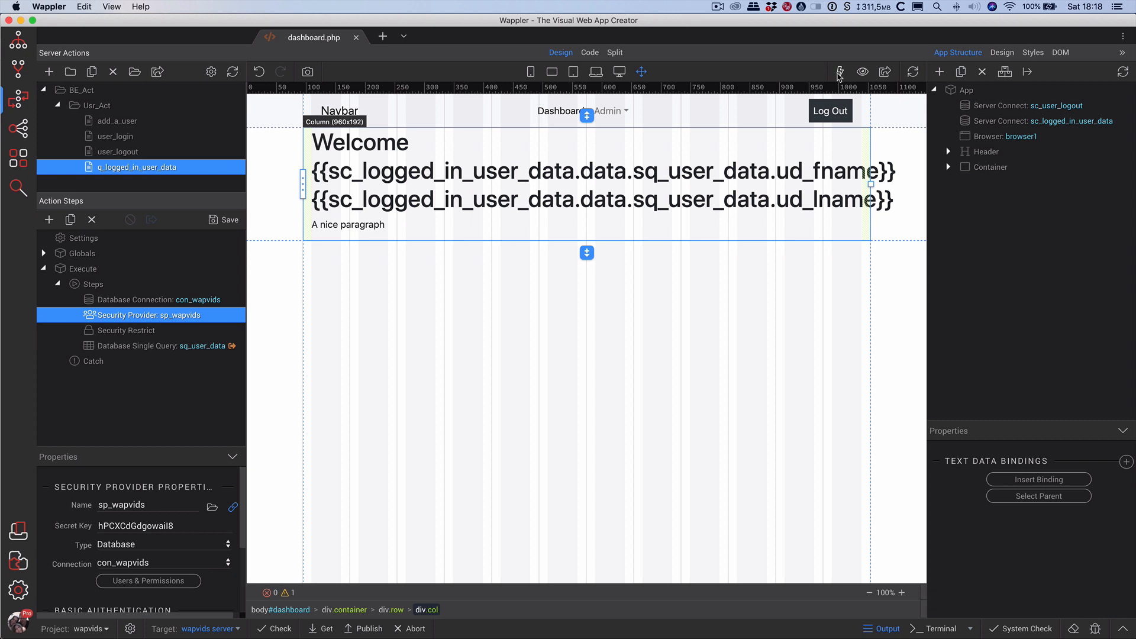
click(841, 72)
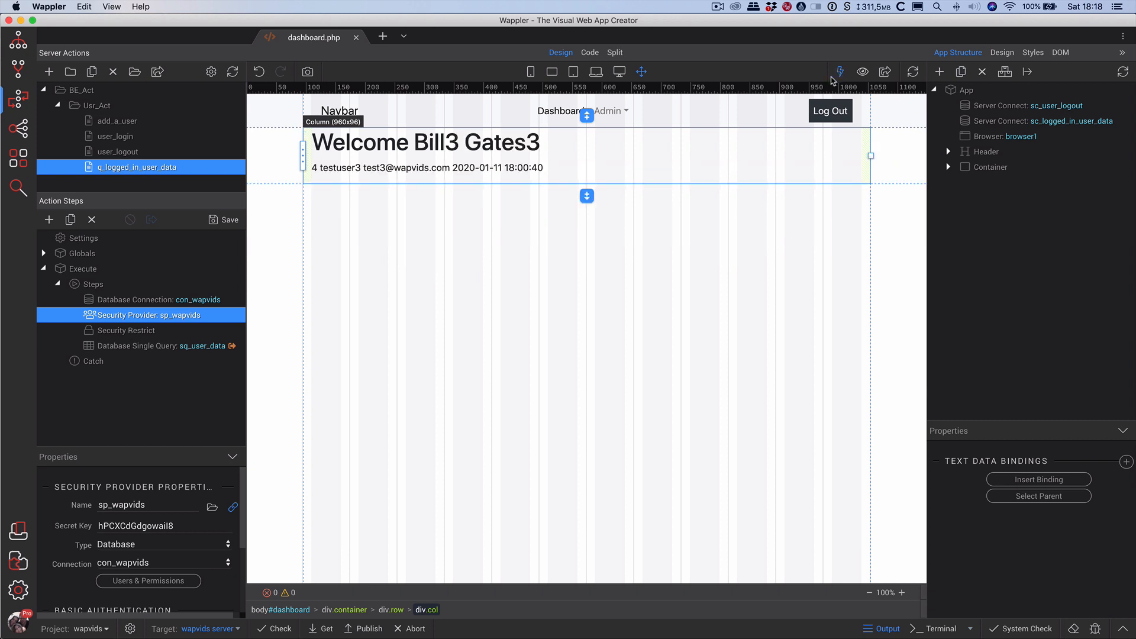
click(449, 145)
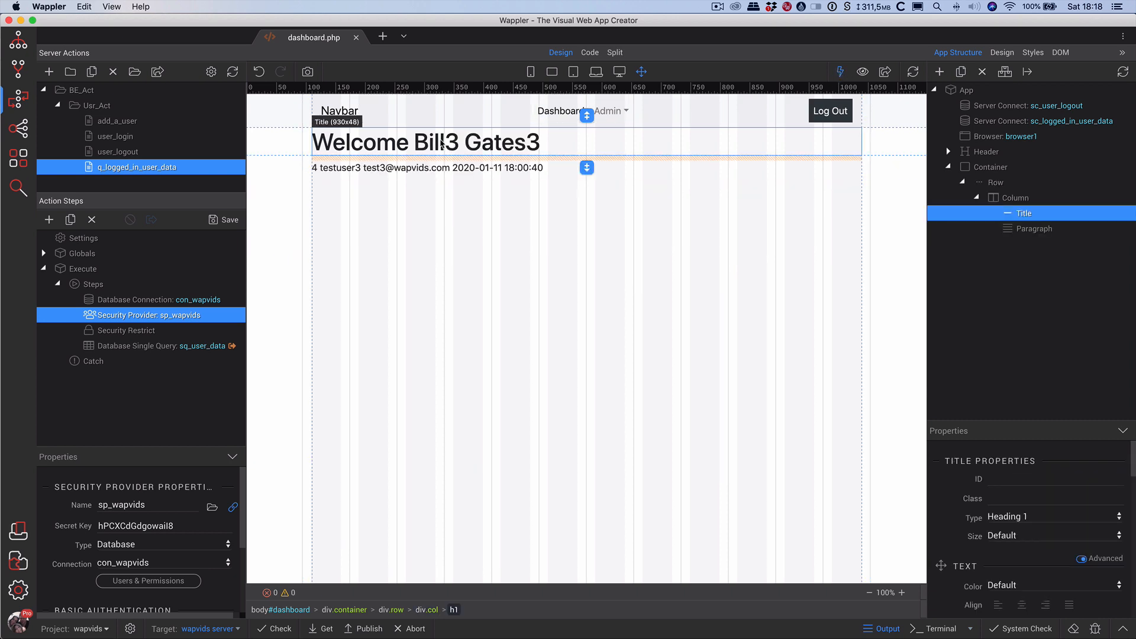
double_click(441, 144)
click(394, 172)
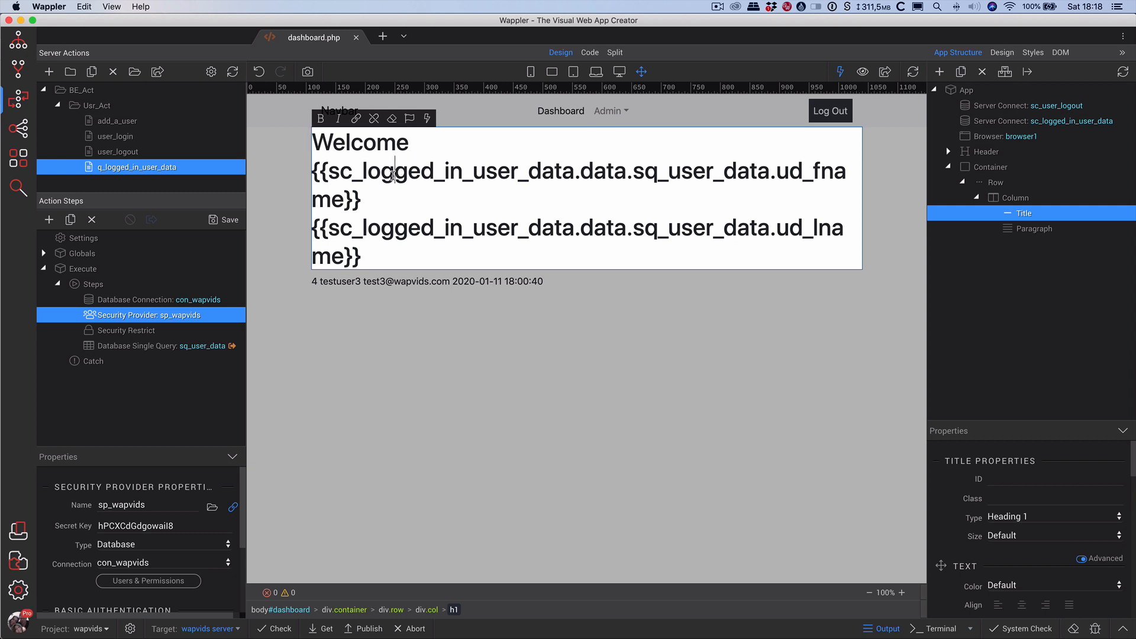
click(530, 312)
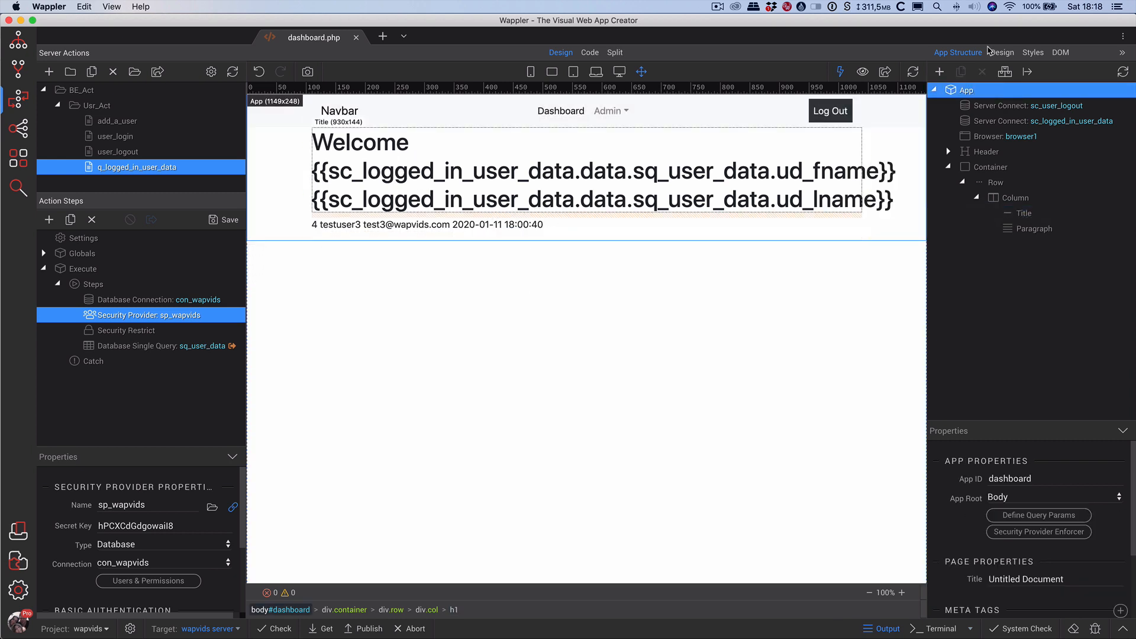
Reload the design view so the canvas renders the user's name, id 4, login, e-mail and creation date.
click(864, 73)
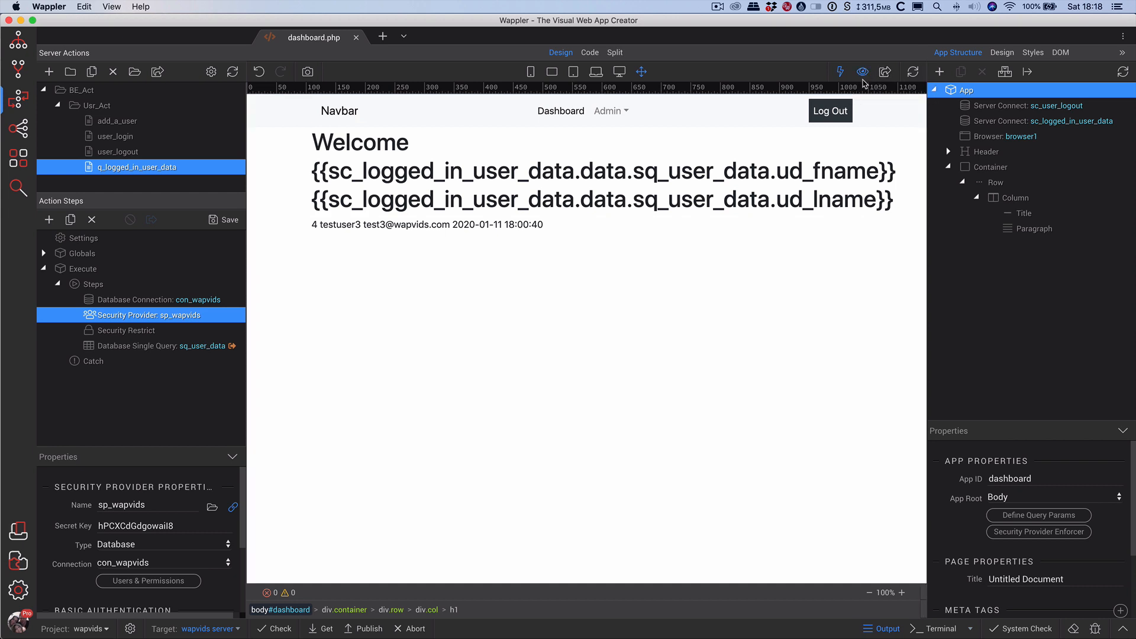
double_click(545, 201)
click(862, 72)
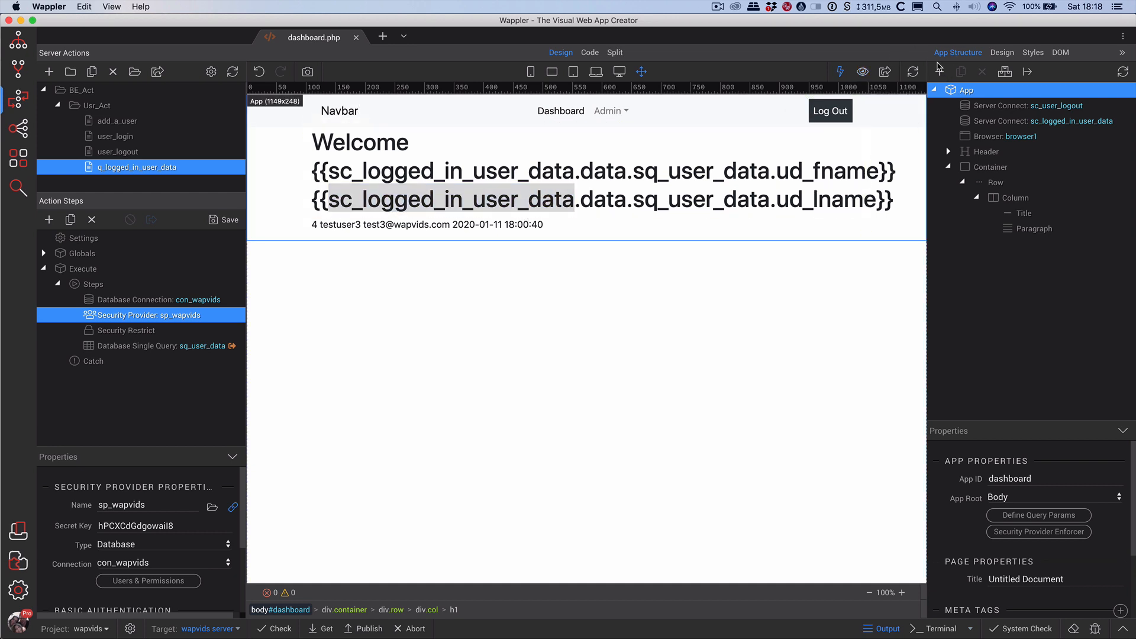
click(912, 74)
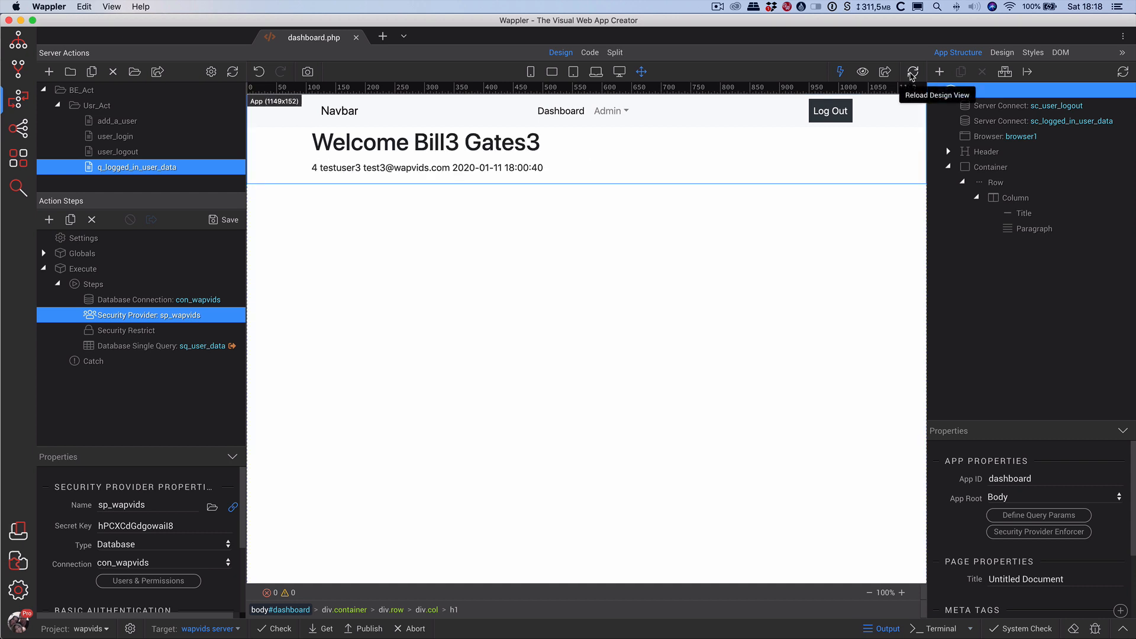
click(862, 71)
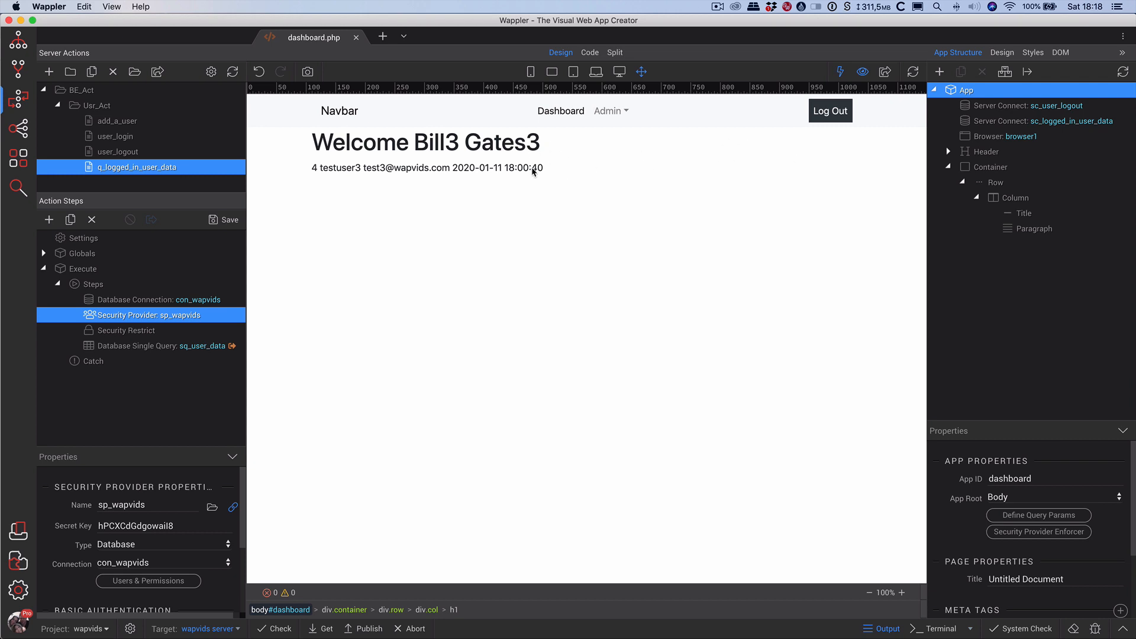
click(863, 72)
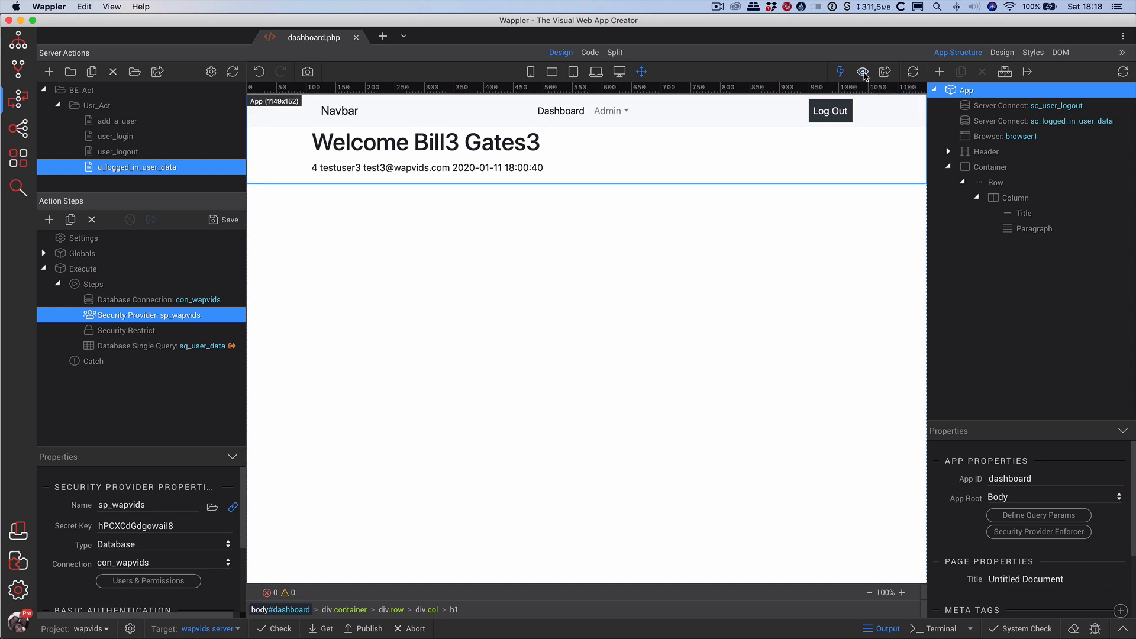